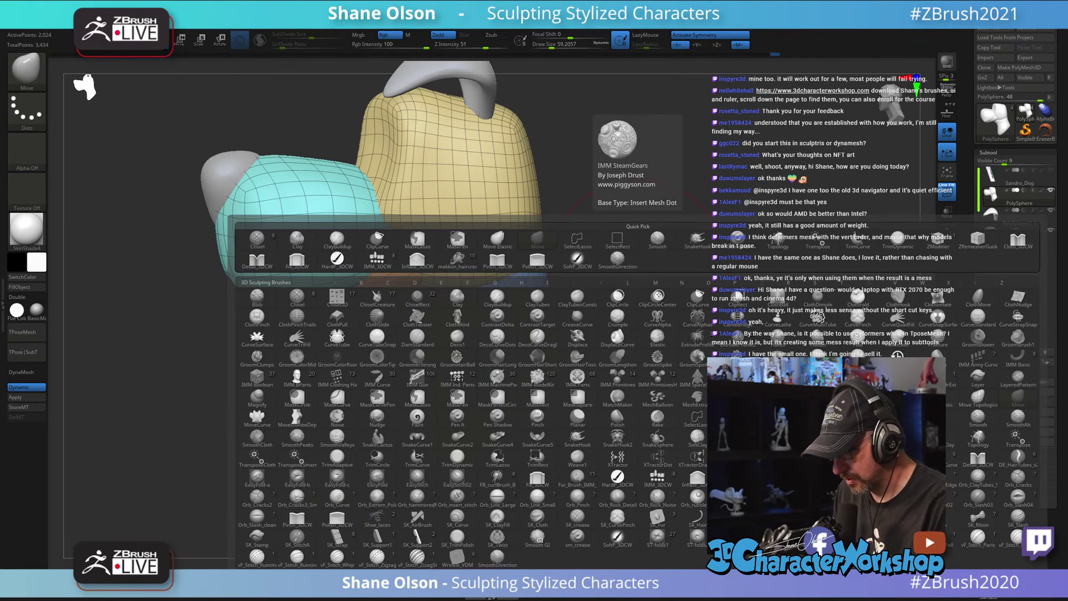
Step: Choose the IMM Primitives insert brush and set its draw size to about 46
{"action": "key", "text": "i"}
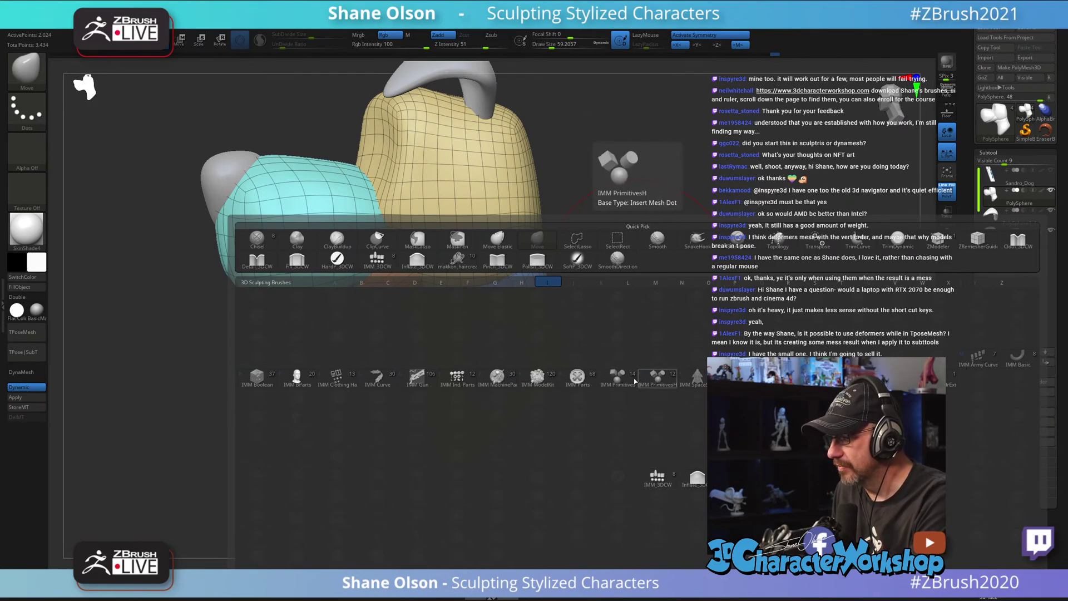
{"action": "left_click", "coordinate": [618, 378]}
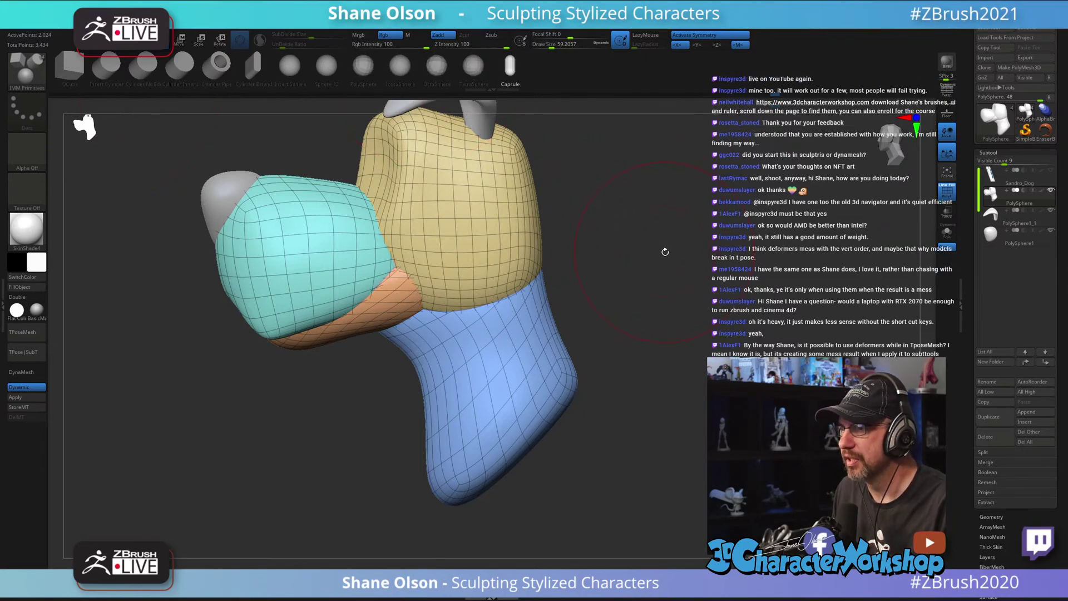
{"action": "key", "text": "f"}
{"action": "left_click_drag", "start_coordinate": [657, 240], "coordinate": [629, 260]}
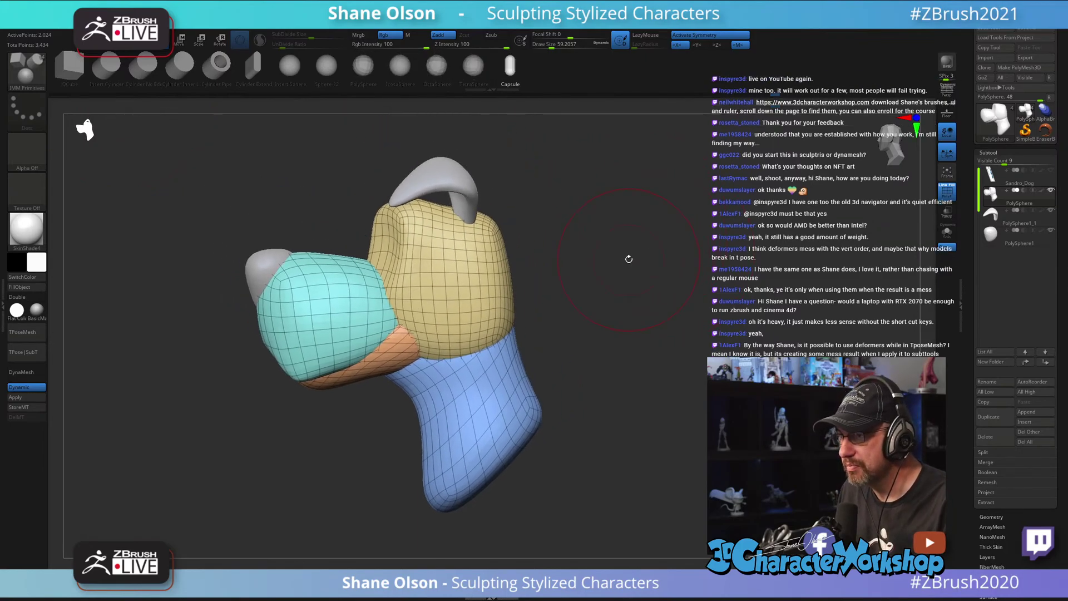
{"action": "key", "text": "s"}
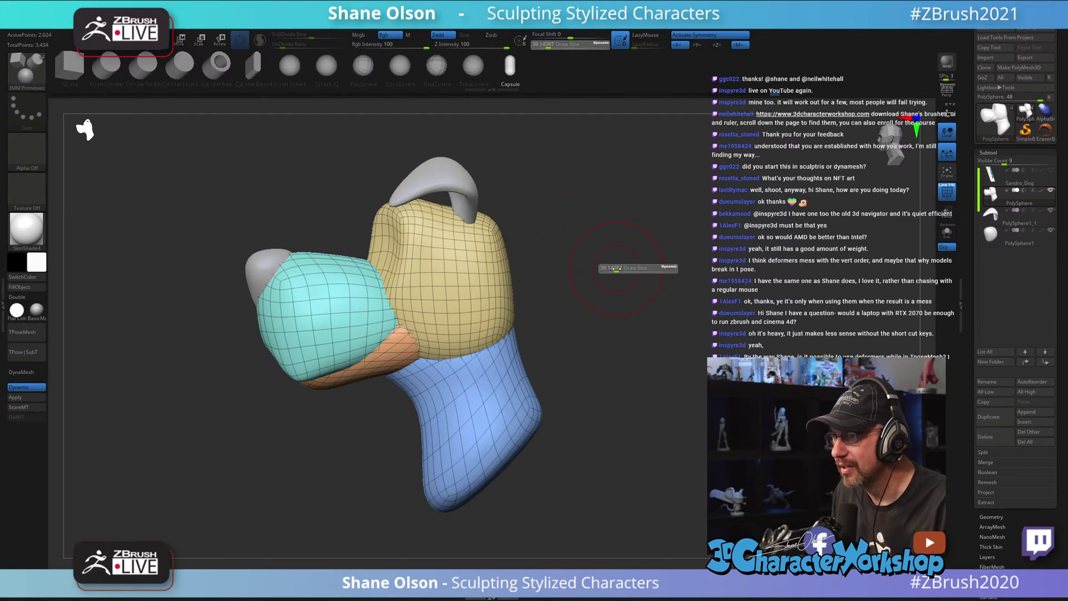
{"action": "left_click_drag", "start_coordinate": [616, 269], "coordinate": [620, 269]}
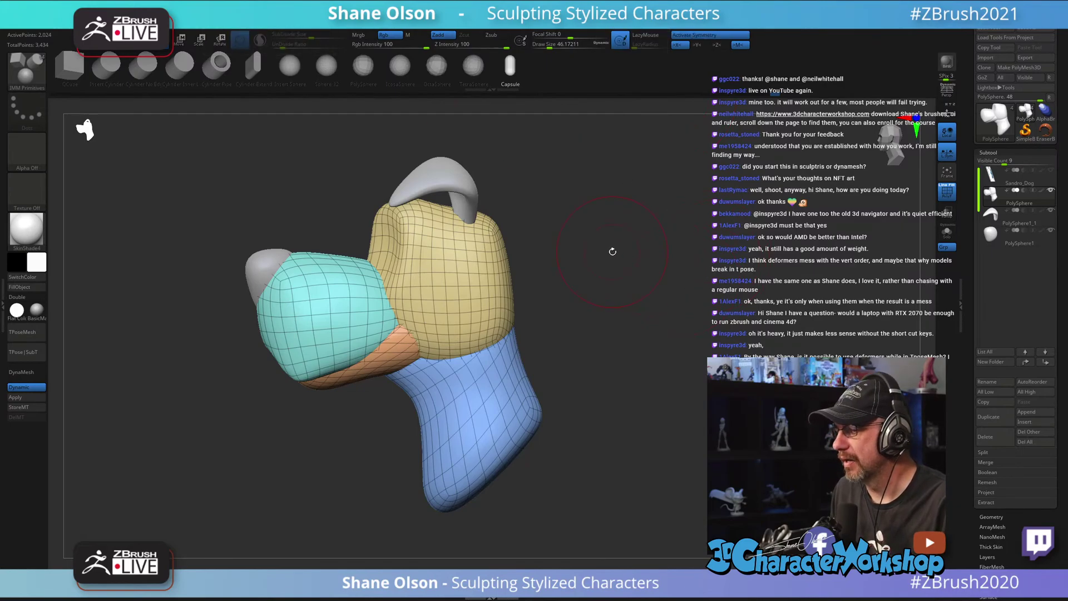
{"action": "left_click_drag", "start_coordinate": [613, 252], "coordinate": [615, 253]}
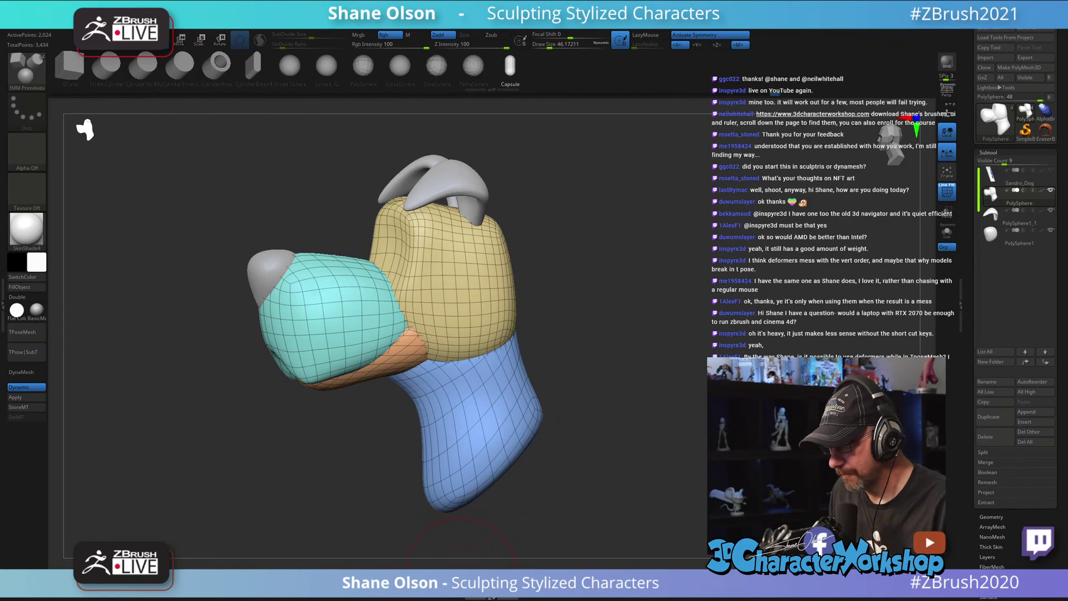
Step: Switch to the IMM_3DCW insert brush with its QuadSphere-2 mesh and set the draw size to about 33
{"action": "key", "text": "i"}
{"action": "left_click_drag", "start_coordinate": [663, 290], "coordinate": [578, 264]}
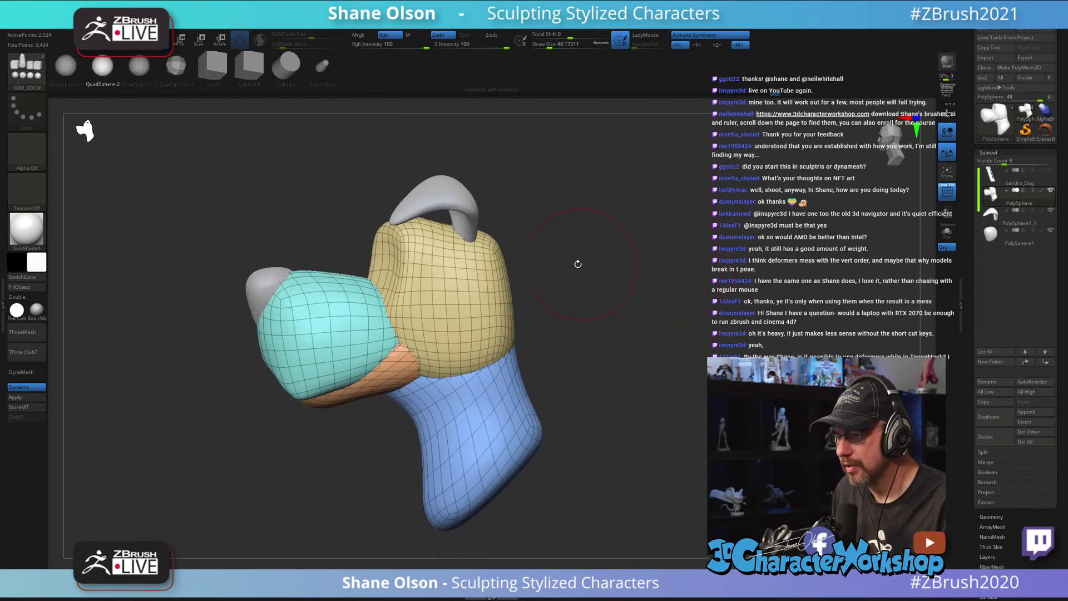
{"action": "left_click_drag", "start_coordinate": [630, 194], "coordinate": [656, 93]}
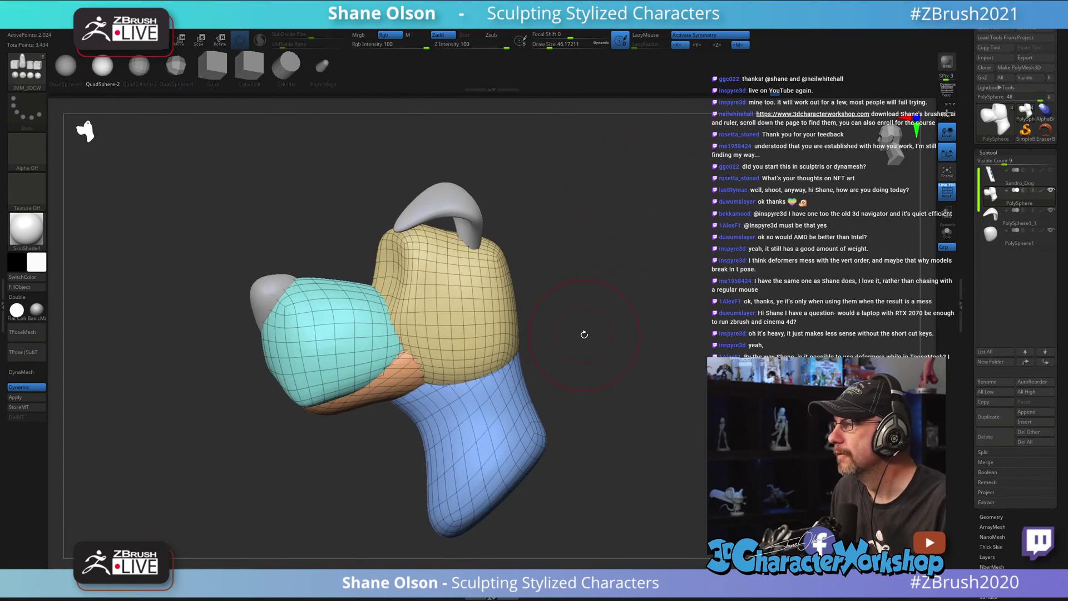
{"action": "left_click_drag", "start_coordinate": [587, 293], "coordinate": [600, 365]}
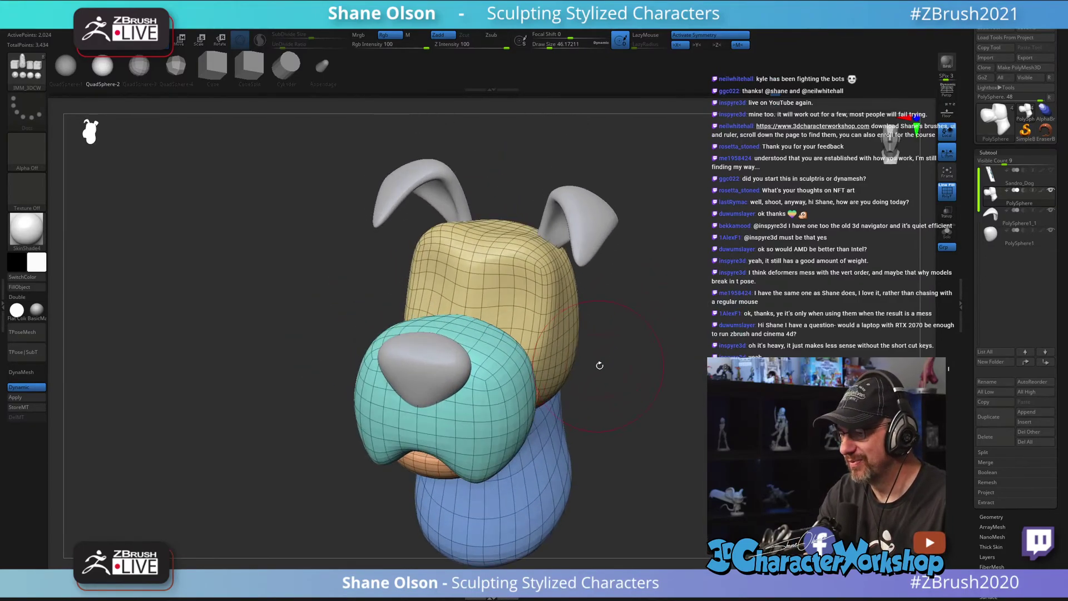
{"action": "key", "text": "b"}
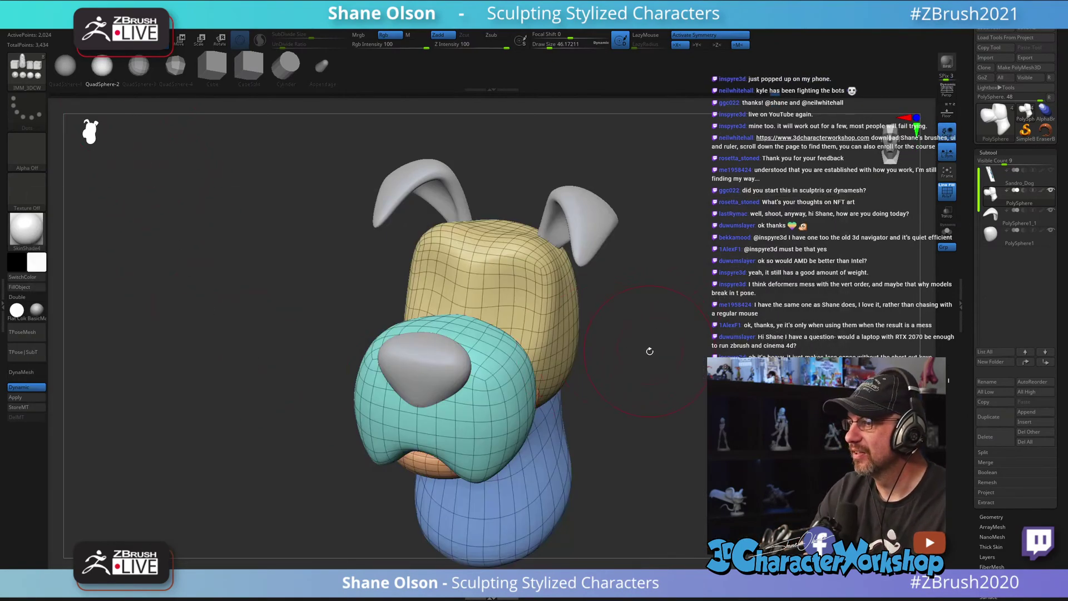
{"action": "left_click_drag", "start_coordinate": [650, 351], "coordinate": [639, 357]}
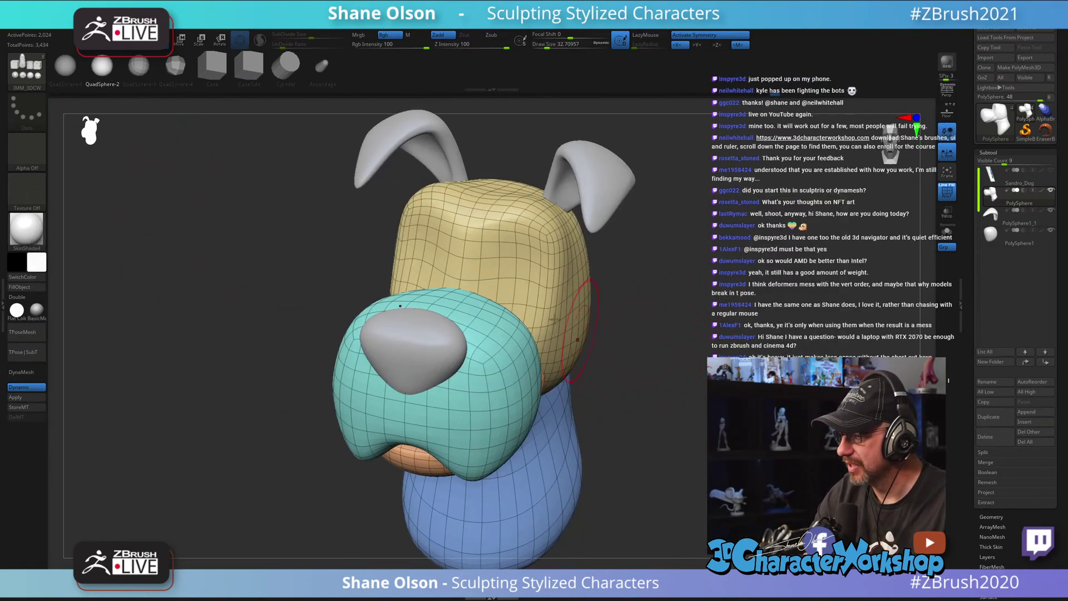
Step: Try inserting a mirrored pair of QuadSphere-2 eyeballs on the dog's face just above the muzzle
{"action": "mouse_move", "coordinate": [509, 296]}
{"action": "left_mouse_down"}
{"action": "mouse_move", "coordinate": [522, 311]}
{"action": "mouse_move", "coordinate": [512, 306]}
{"action": "left_mouse_up"}
{"action": "left_click_drag", "start_coordinate": [589, 358], "coordinate": [501, 345]}
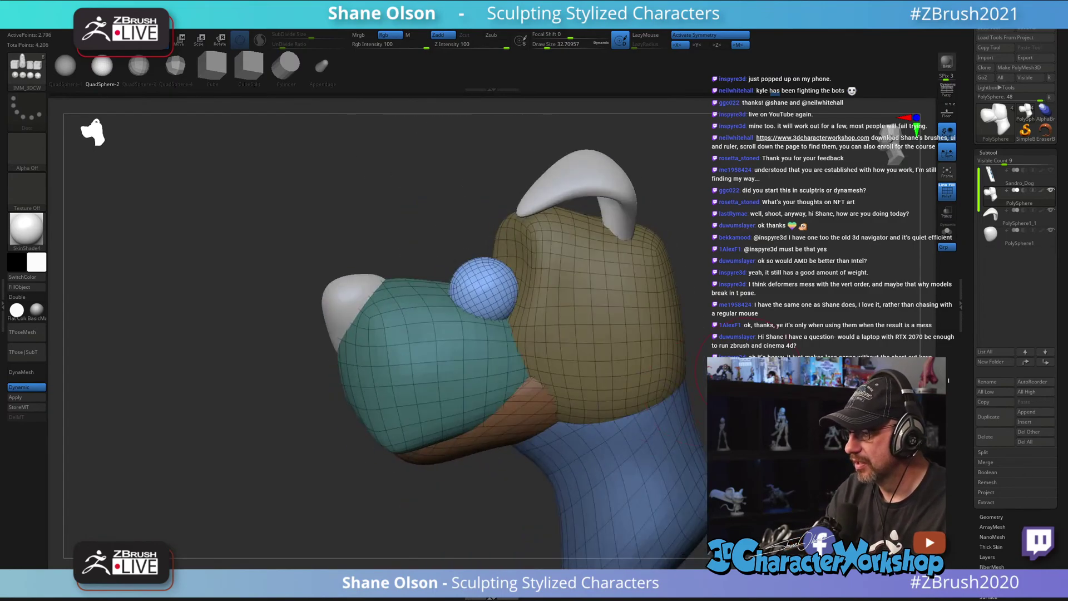
{"action": "key", "text": "ctrl+z"}
Step: Try swapping the dog's head mesh for the Cylinder insert mesh while the transform gizmo is active, and undo it
{"action": "key", "text": "w"}
{"action": "mouse_move", "coordinate": [726, 337]}
{"action": "left_mouse_down", "text": "alt"}
{"action": "mouse_move", "coordinate": [674, 312]}
{"action": "mouse_move", "coordinate": [709, 344]}
{"action": "left_mouse_up", "text": "alt"}
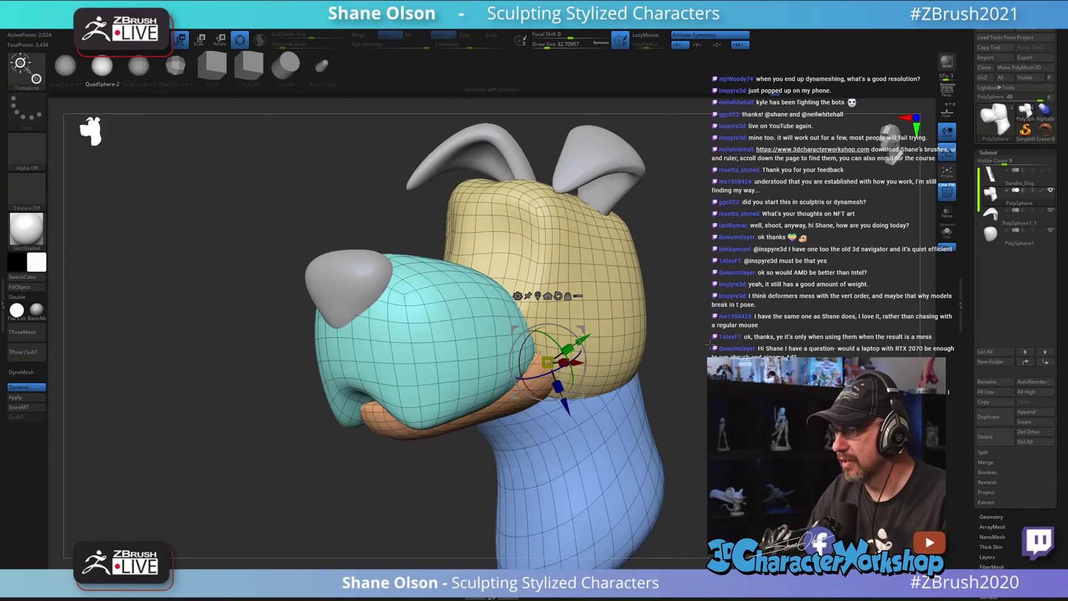
{"action": "left_click_drag", "start_coordinate": [754, 296], "coordinate": [720, 284], "text": "alt"}
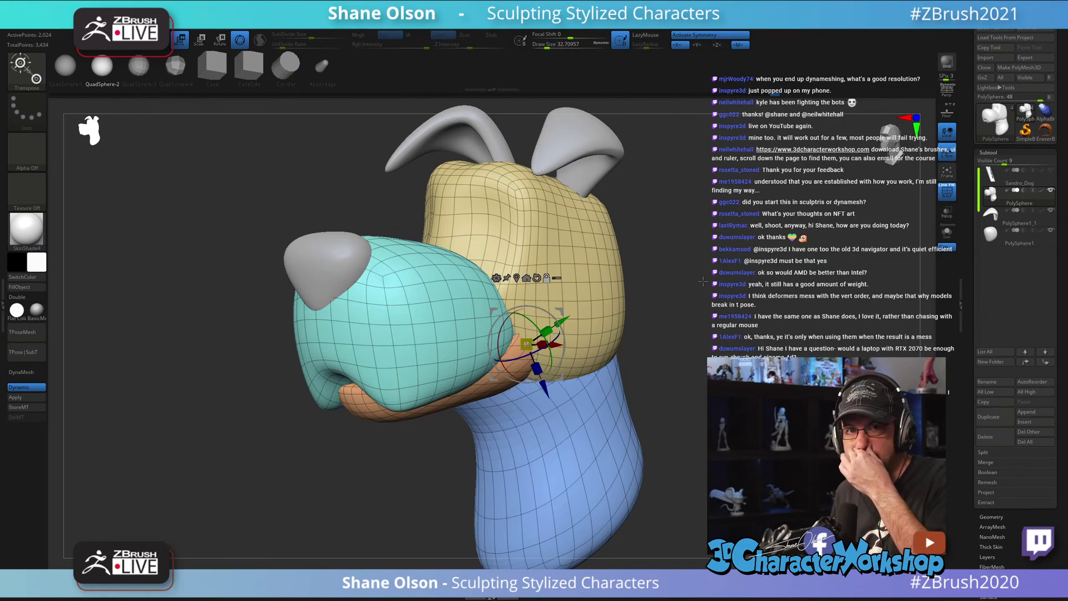
{"action": "left_click_drag", "start_coordinate": [738, 254], "coordinate": [738, 253]}
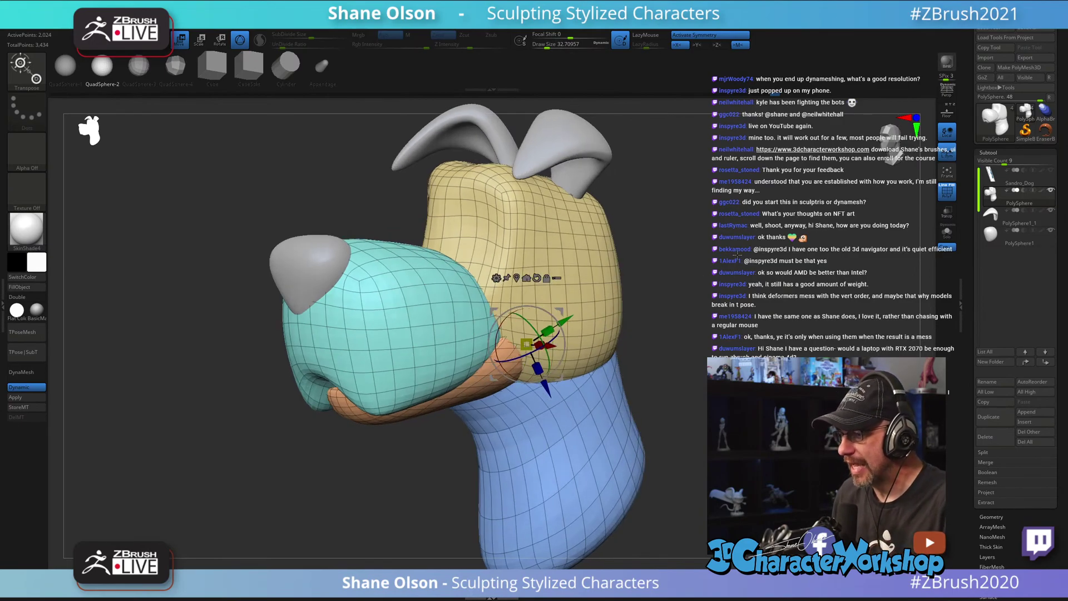
{"action": "left_click_drag", "start_coordinate": [671, 312], "coordinate": [729, 261]}
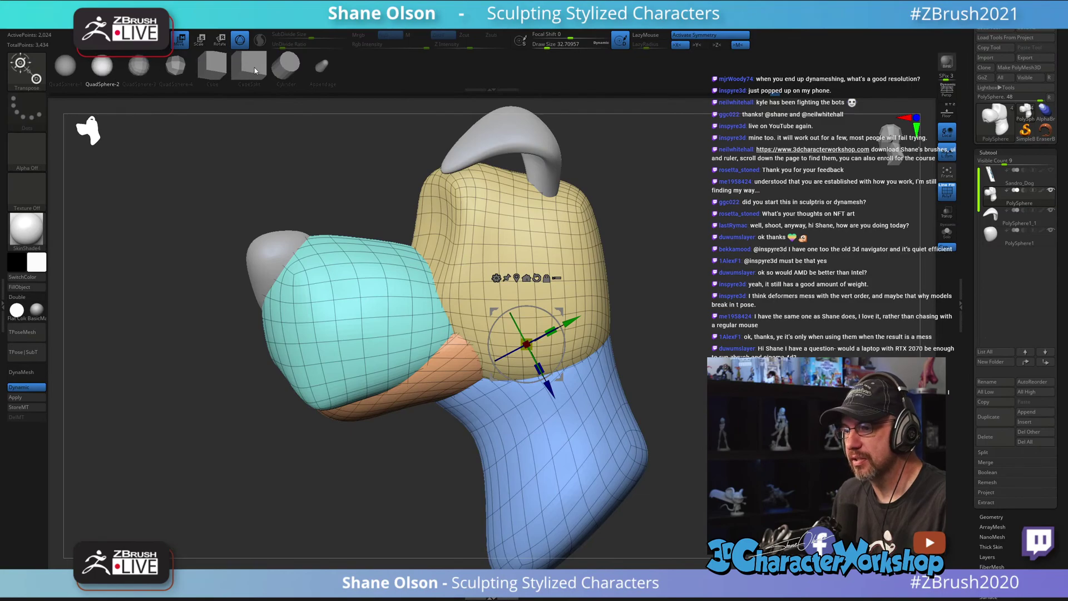
{"action": "left_click", "coordinate": [278, 71]}
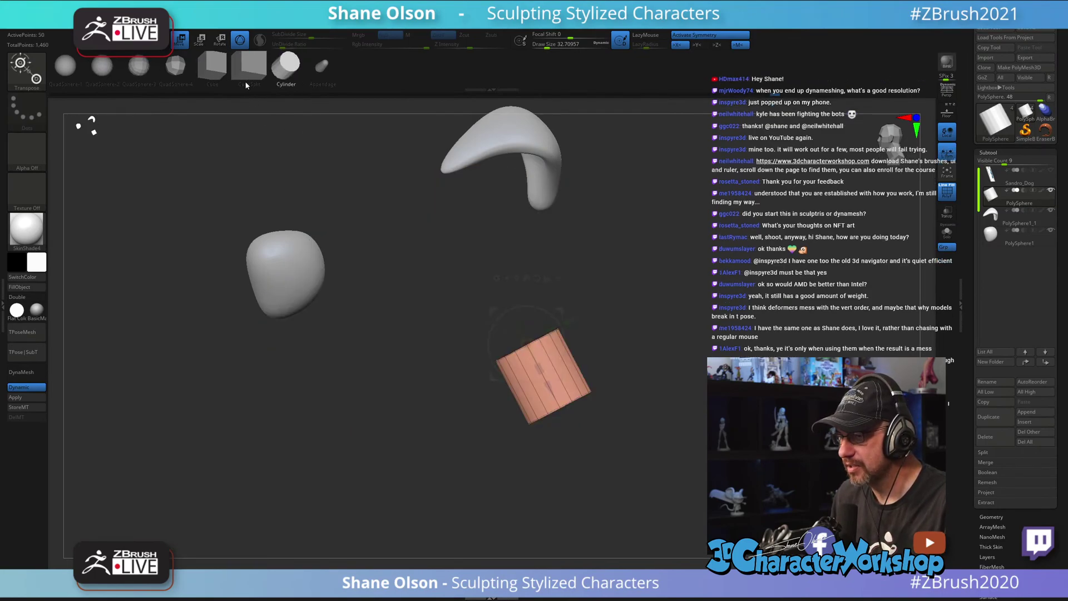
{"action": "key", "text": "ctrl+z"}
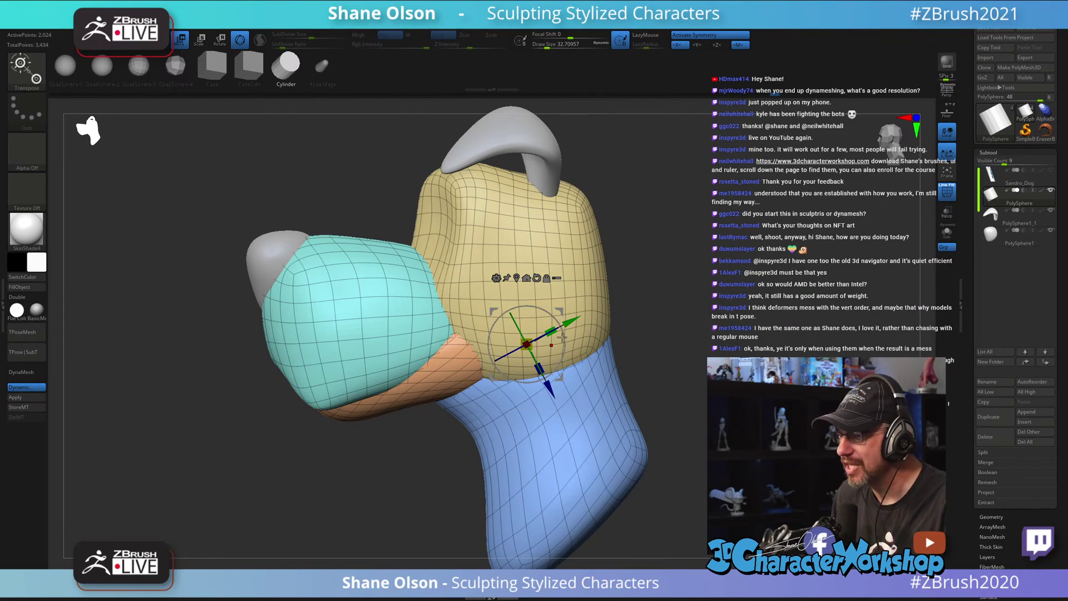
Step: Try inserting mirrored Cylinder meshes at the dog's eye positions and undo them
{"action": "left_click_drag", "start_coordinate": [704, 232], "coordinate": [681, 304]}
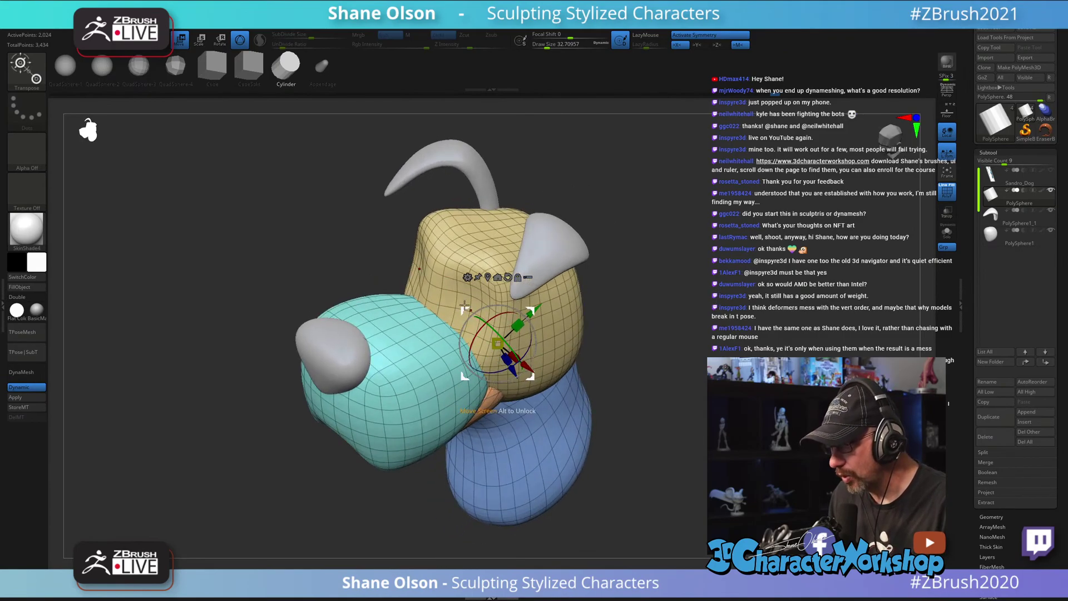
{"action": "left_click_drag", "start_coordinate": [677, 316], "coordinate": [699, 305]}
{"action": "key", "text": "q"}
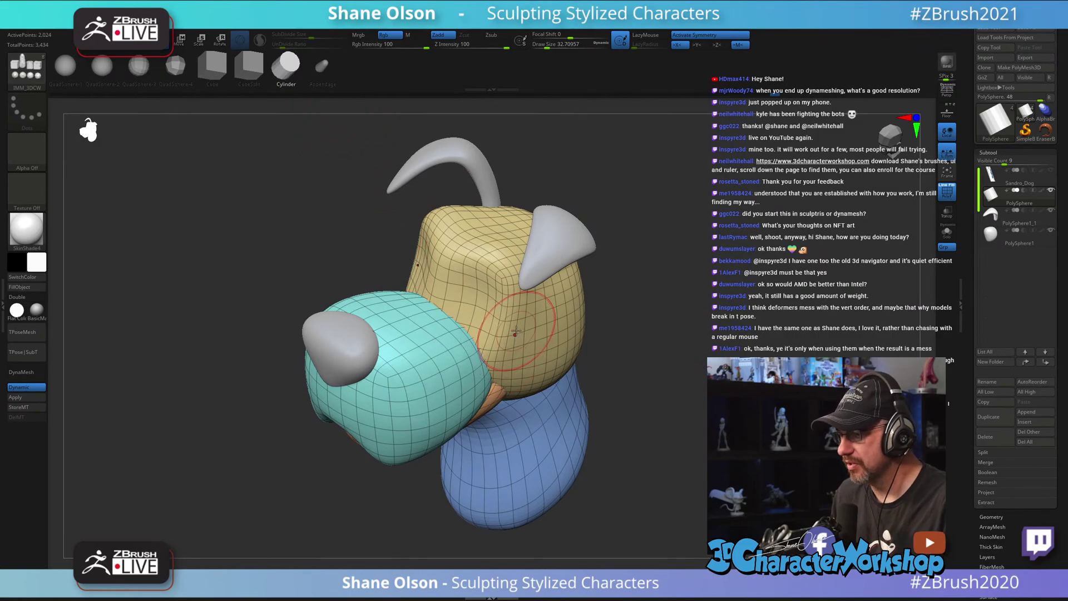
{"action": "mouse_move", "coordinate": [521, 341]}
{"action": "left_mouse_down"}
{"action": "mouse_move", "coordinate": [517, 364]}
{"action": "mouse_move", "coordinate": [539, 376]}
{"action": "left_mouse_up"}
{"action": "key", "text": "ctrl+z"}
{"action": "left_click_drag", "start_coordinate": [475, 311], "coordinate": [491, 328]}
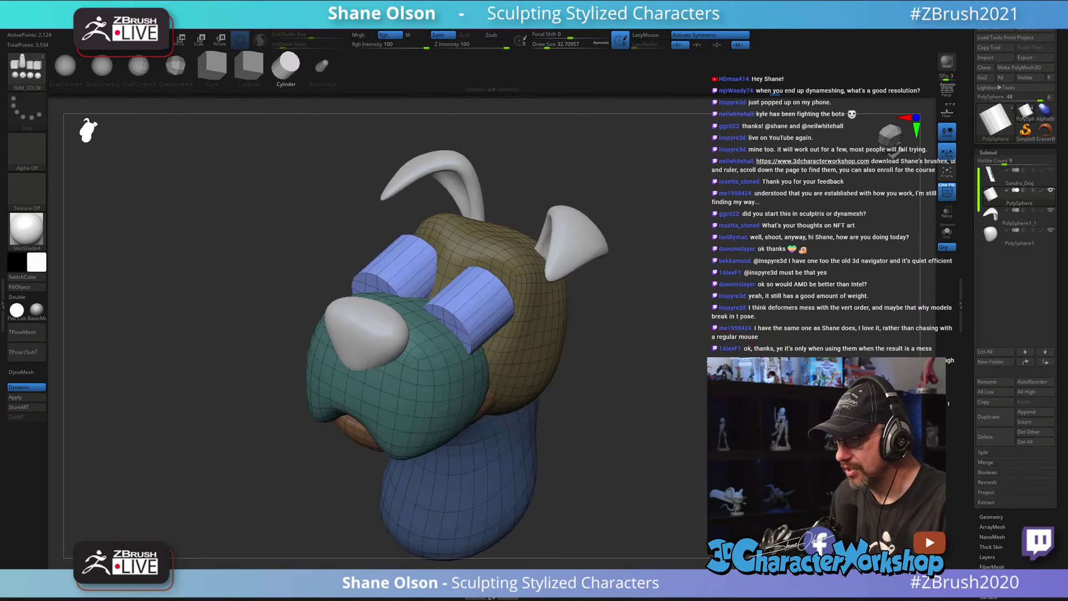
{"action": "left_click_drag", "start_coordinate": [640, 526], "coordinate": [622, 511]}
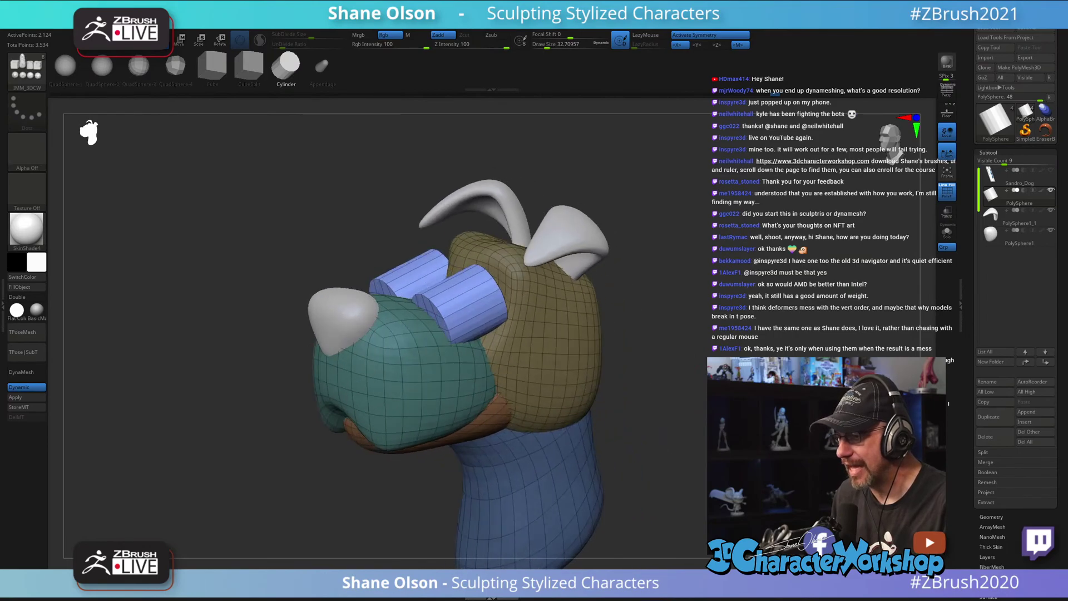
{"action": "key", "text": "ctrl+z"}
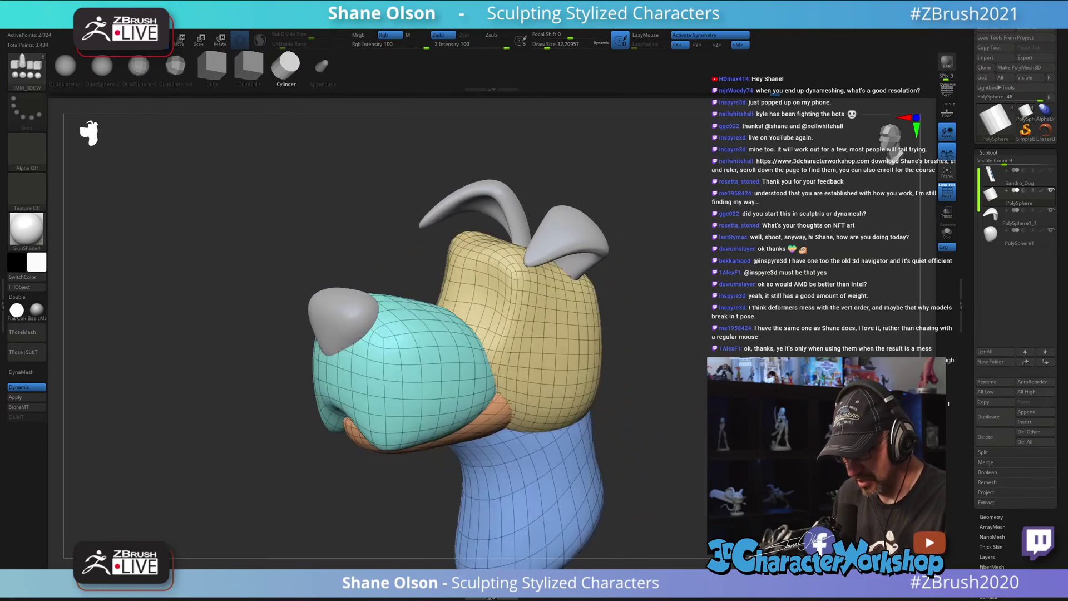
Step: Reset the transform gizmo's orientation on the head mesh so it aligns with the world axes
{"action": "key", "text": "w"}
{"action": "mouse_move", "coordinate": [640, 500]}
{"action": "left_mouse_down"}
{"action": "mouse_move", "coordinate": [651, 490]}
{"action": "mouse_move", "coordinate": [646, 473]}
{"action": "mouse_move", "coordinate": [629, 501]}
{"action": "left_mouse_up"}
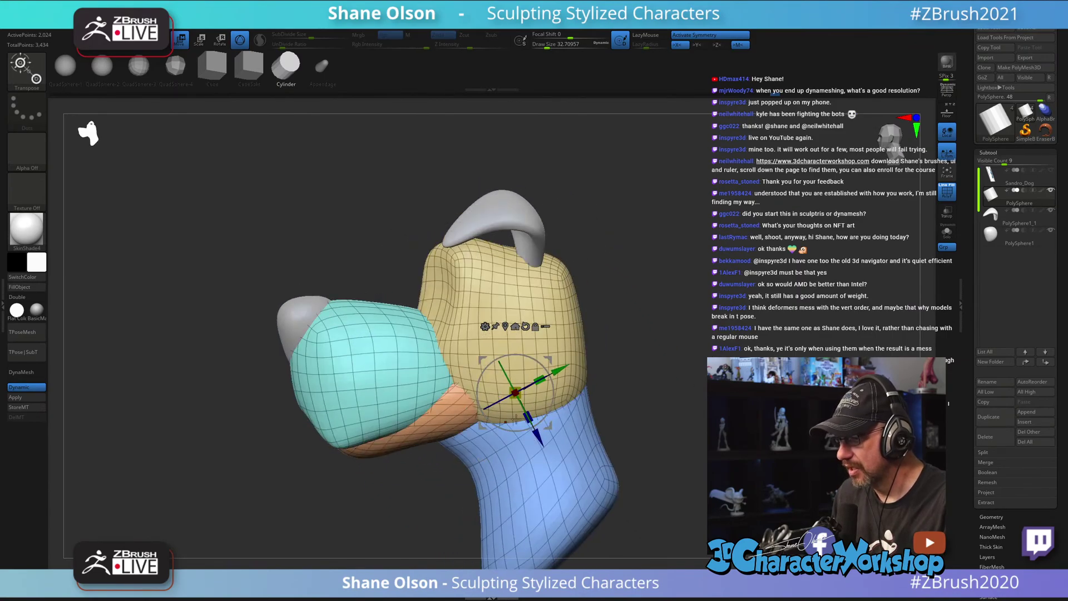
{"action": "left_click", "coordinate": [525, 326]}
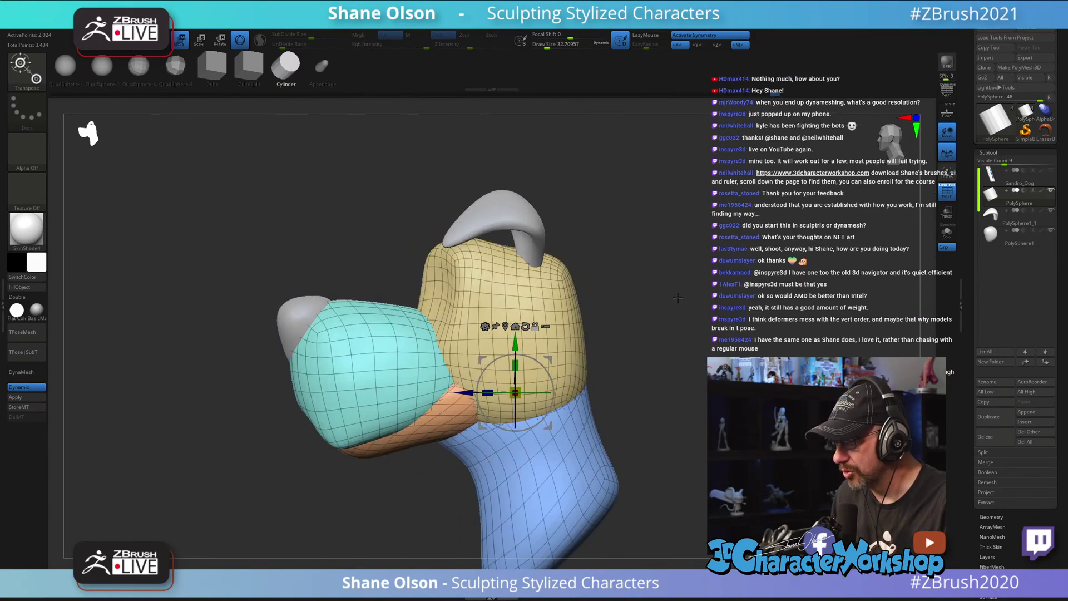
{"action": "left_click_drag", "start_coordinate": [665, 266], "coordinate": [660, 281]}
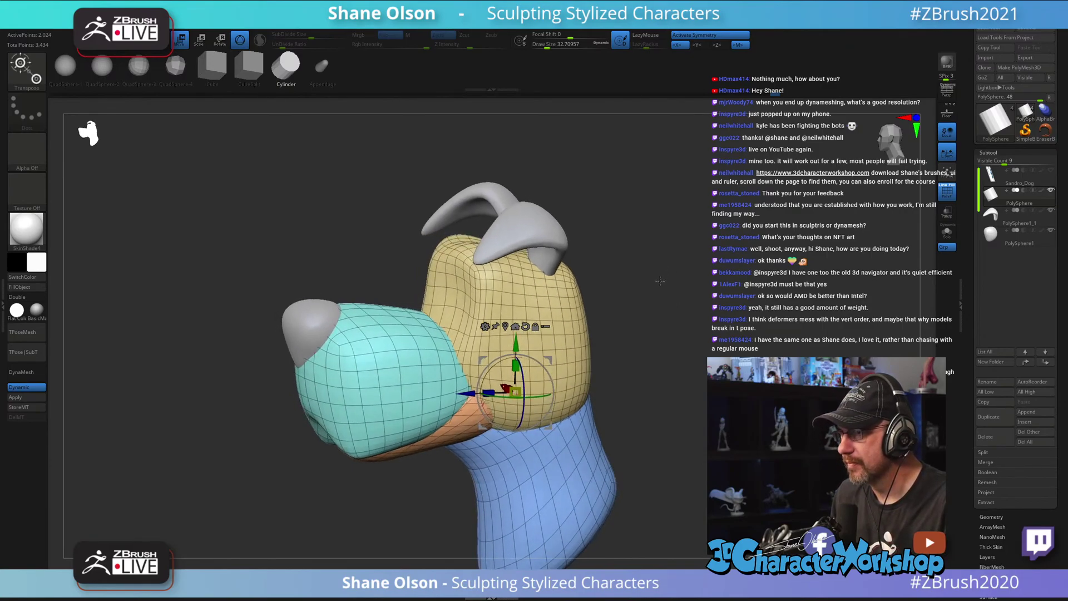
Step: Insert a mirrored pair of QuadSphere-2 meshes as eyeballs on the face above the muzzle
{"action": "key", "text": "q"}
{"action": "left_click_drag", "start_coordinate": [518, 562], "coordinate": [562, 557]}
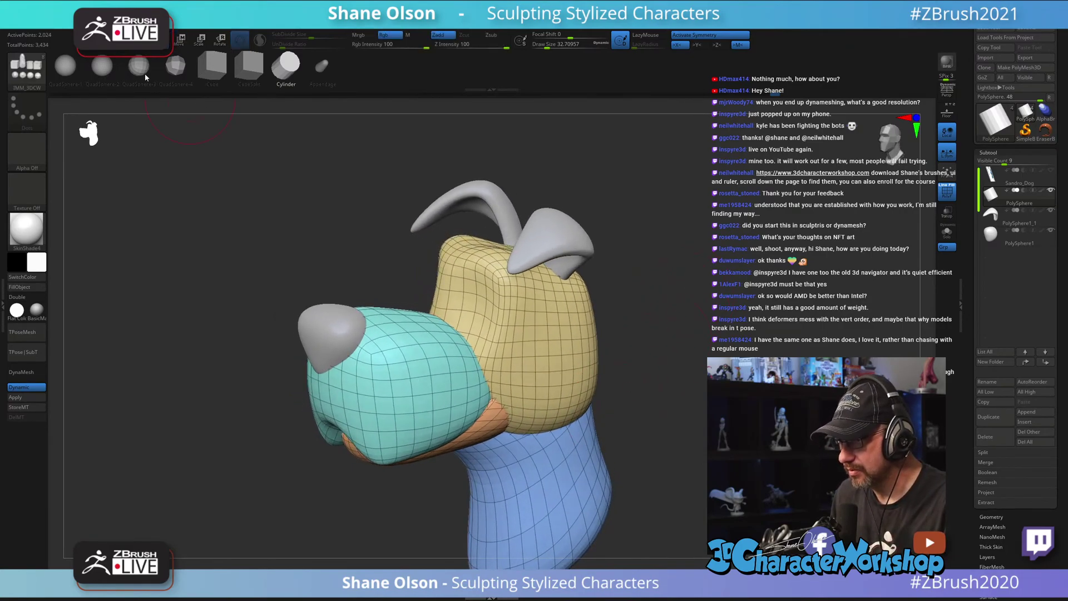
{"action": "left_click", "coordinate": [110, 74]}
{"action": "left_click_drag", "start_coordinate": [191, 124], "coordinate": [234, 150]}
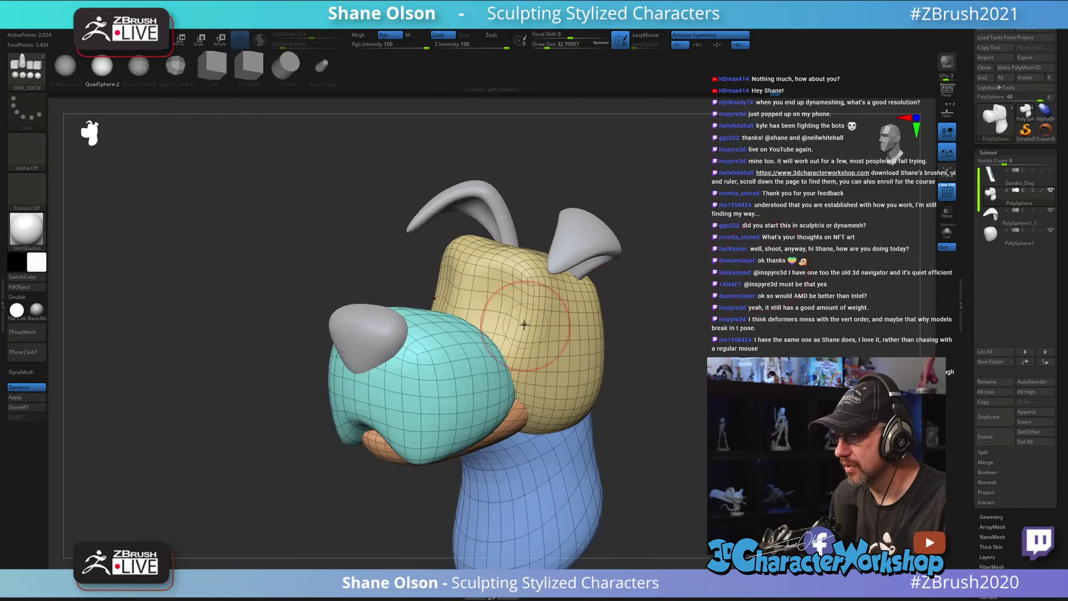
{"action": "left_click_drag", "start_coordinate": [504, 313], "coordinate": [516, 349]}
{"action": "left_click_drag", "start_coordinate": [835, 303], "coordinate": [747, 310]}
Step: Move the mirrored eye spheres back into the front of the head and slightly closer together
{"action": "key", "text": "w"}
{"action": "left_click_drag", "start_coordinate": [703, 199], "coordinate": [714, 241]}
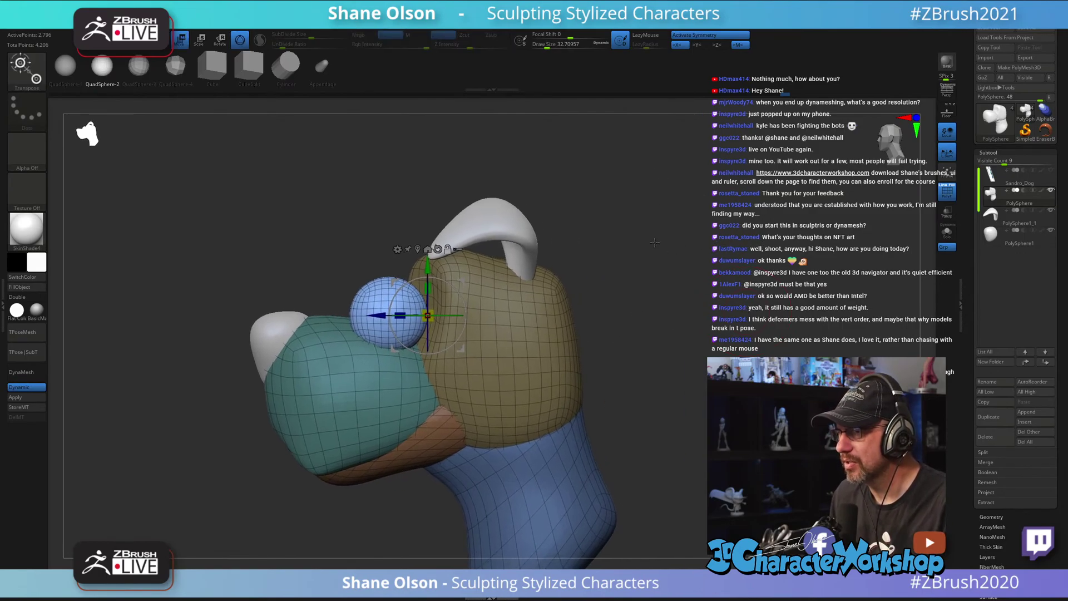
{"action": "left_click_drag", "start_coordinate": [373, 316], "coordinate": [438, 326]}
{"action": "left_click_drag", "start_coordinate": [639, 258], "coordinate": [680, 262]}
{"action": "left_click_drag", "start_coordinate": [442, 316], "coordinate": [432, 316]}
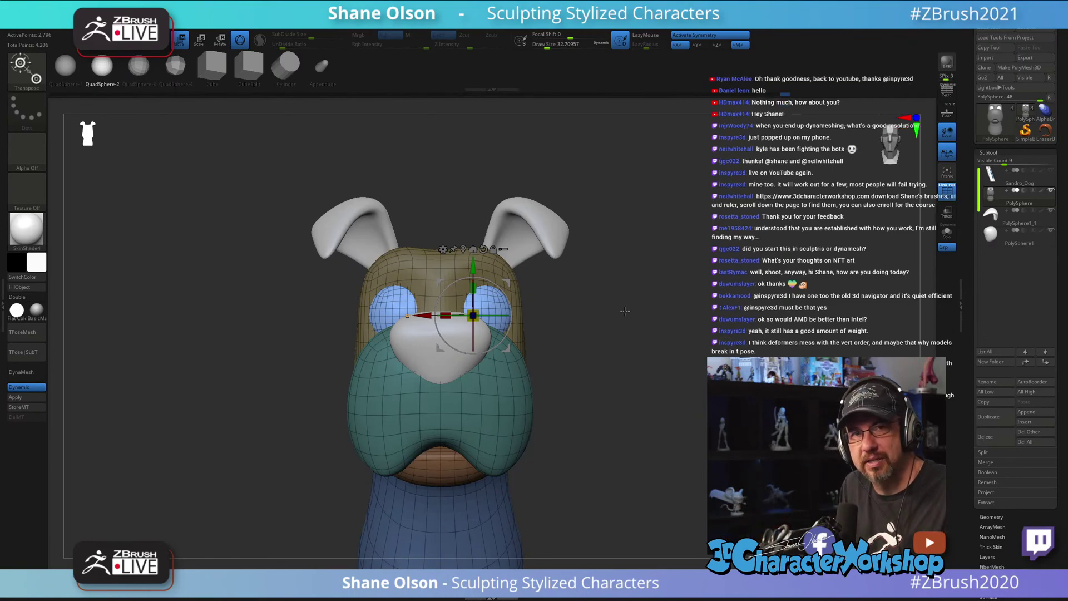
Step: Shift the embedded eye spheres sideways toward the head's centreline and check their placement from the front and side
{"action": "left_click_drag", "start_coordinate": [628, 310], "coordinate": [720, 268], "text": "alt"}
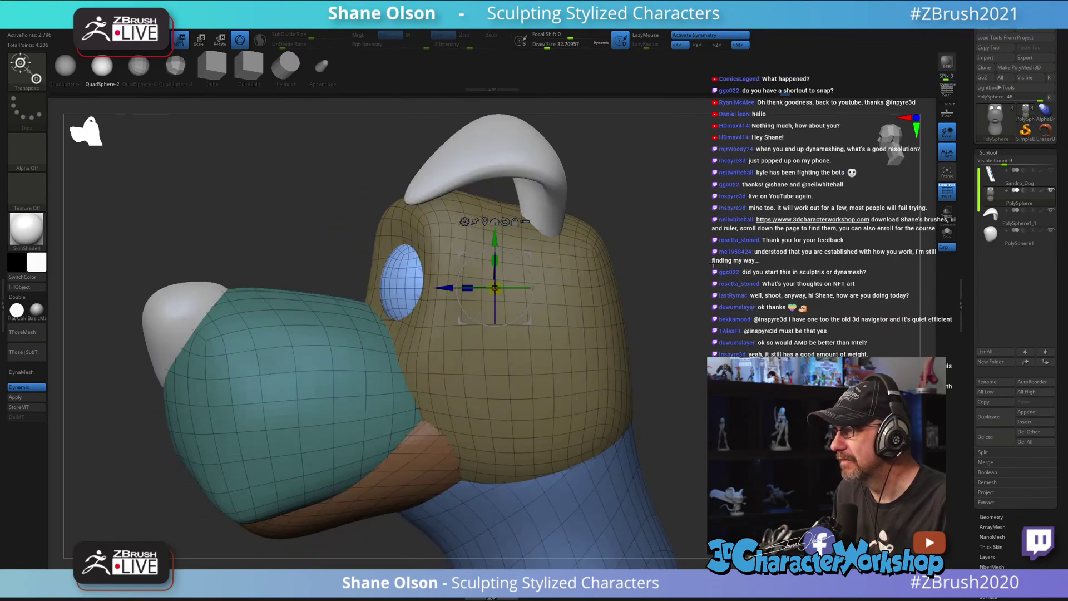
{"action": "left_click_drag", "start_coordinate": [521, 249], "coordinate": [733, 277]}
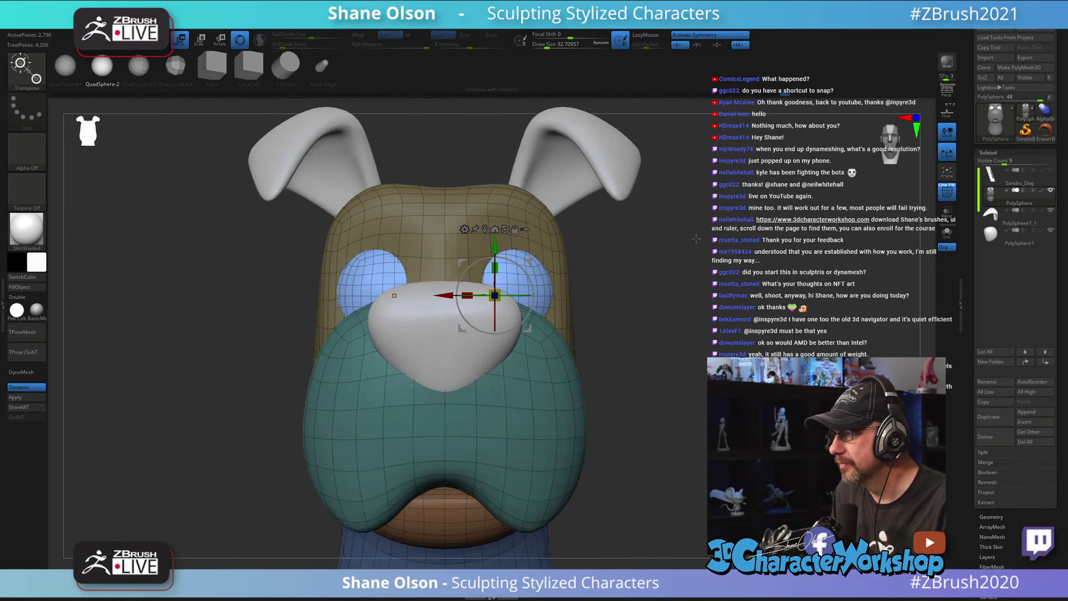
{"action": "left_click_drag", "start_coordinate": [446, 296], "coordinate": [426, 299]}
{"action": "left_click_drag", "start_coordinate": [603, 306], "coordinate": [663, 256], "text": "alt"}
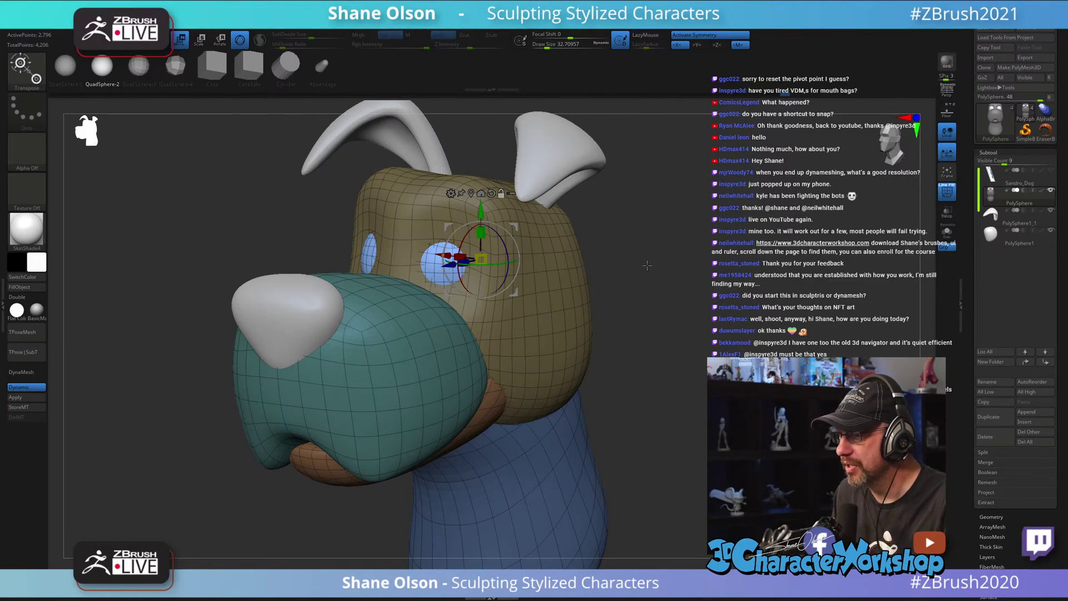
{"action": "left_click_drag", "start_coordinate": [646, 268], "coordinate": [655, 272]}
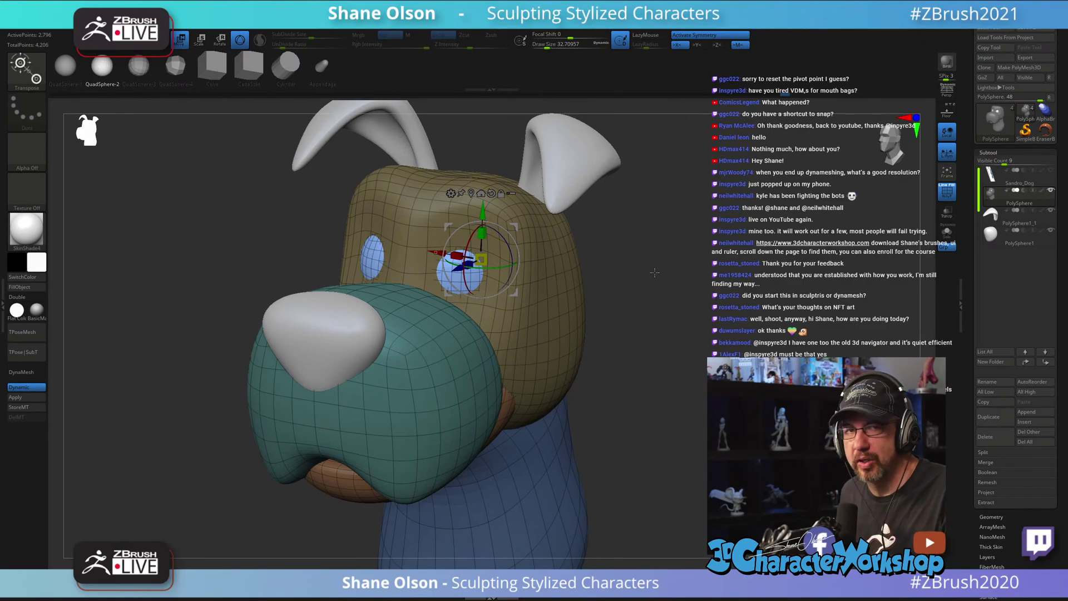
{"action": "left_click_drag", "start_coordinate": [655, 272], "coordinate": [725, 243]}
{"action": "left_click_drag", "start_coordinate": [677, 244], "coordinate": [680, 244]}
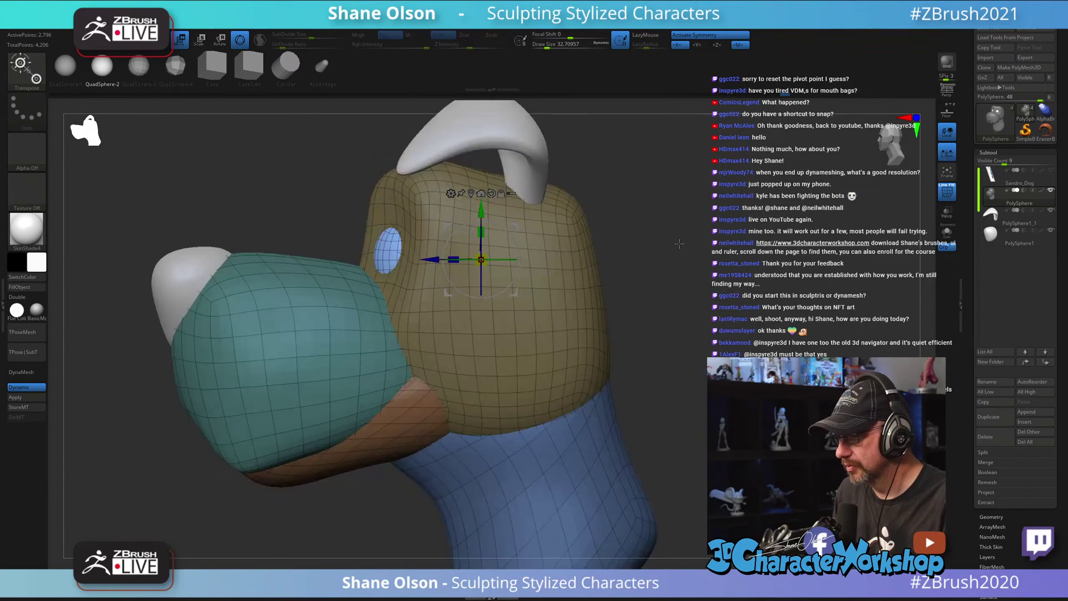
Step: Lower the eye spheres slightly and separate them from the head mesh with Split Unmasked Points
{"action": "left_click_drag", "start_coordinate": [481, 210], "coordinate": [482, 212]}
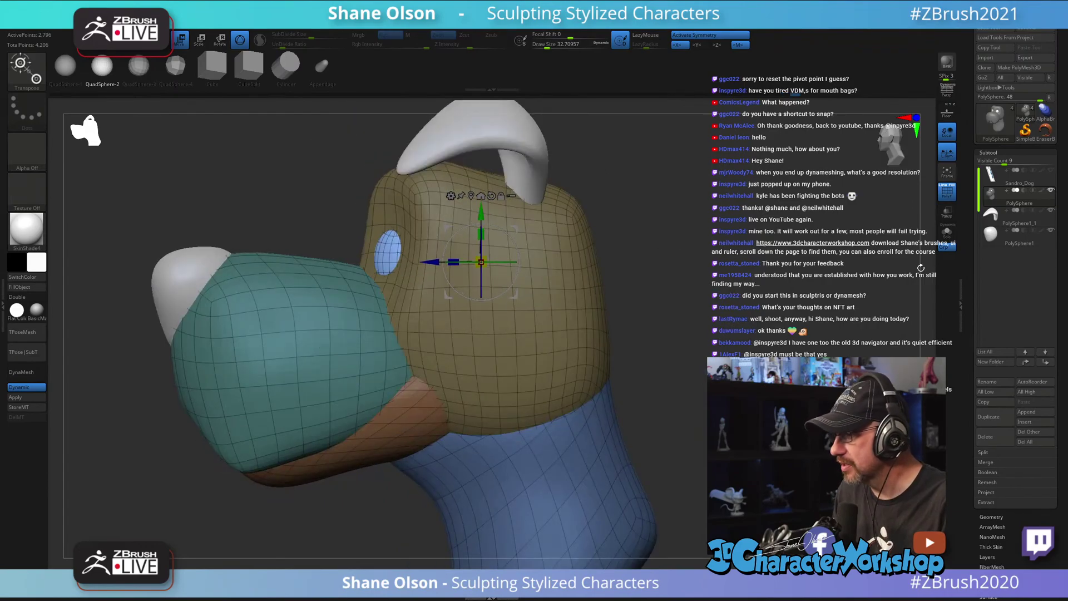
{"action": "key", "text": "space"}
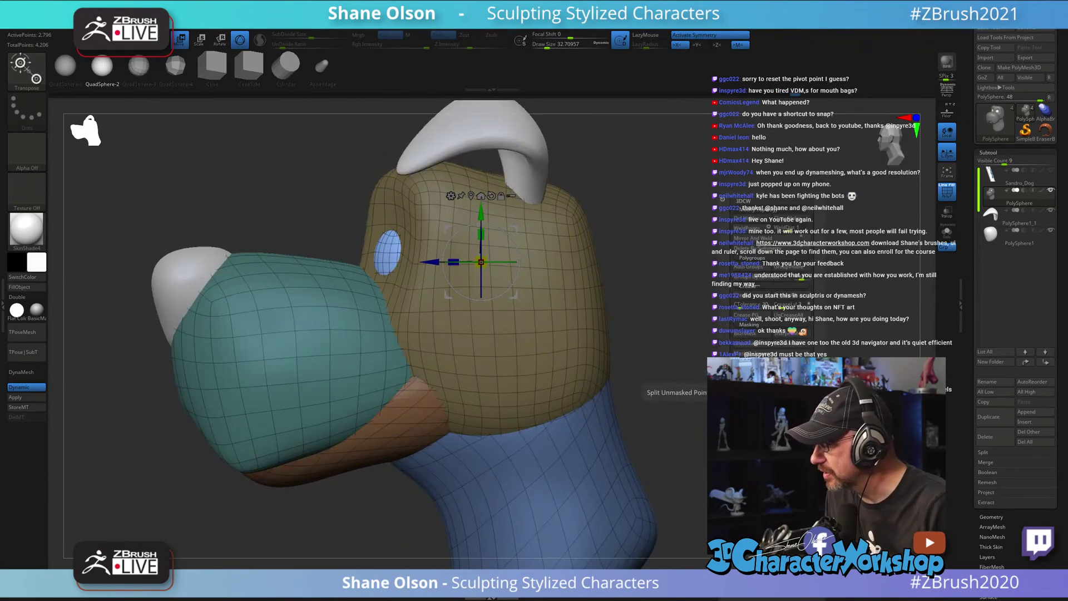
{"action": "left_click", "coordinate": [788, 372]}
{"action": "mouse_move", "coordinate": [687, 323]}
{"action": "left_mouse_down", "text": "alt"}
{"action": "mouse_move", "coordinate": [688, 278]}
{"action": "mouse_move", "coordinate": [668, 299]}
{"action": "mouse_move", "coordinate": [736, 299]}
{"action": "mouse_move", "coordinate": [733, 315]}
{"action": "mouse_move", "coordinate": [637, 398]}
{"action": "left_mouse_up", "text": "alt"}
{"action": "key", "text": "q"}
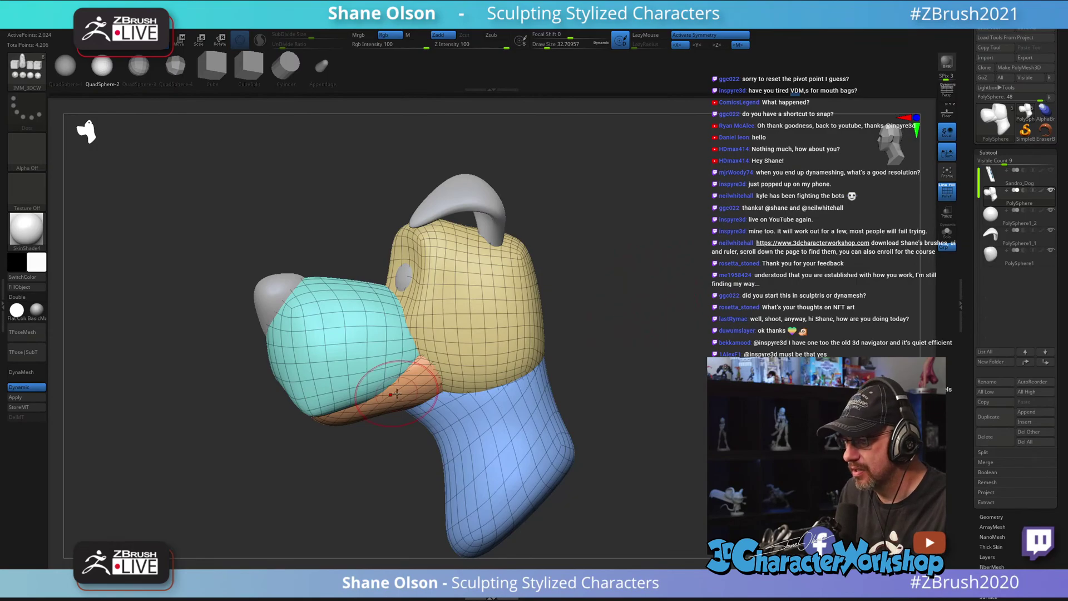
Step: Isolate the lower jaw with a mask and rotate it downward to open the mouth
{"action": "left_click_drag", "start_coordinate": [661, 327], "coordinate": [656, 306]}
{"action": "key", "text": "w"}
{"action": "left_click", "coordinate": [422, 383], "text": "alt"}
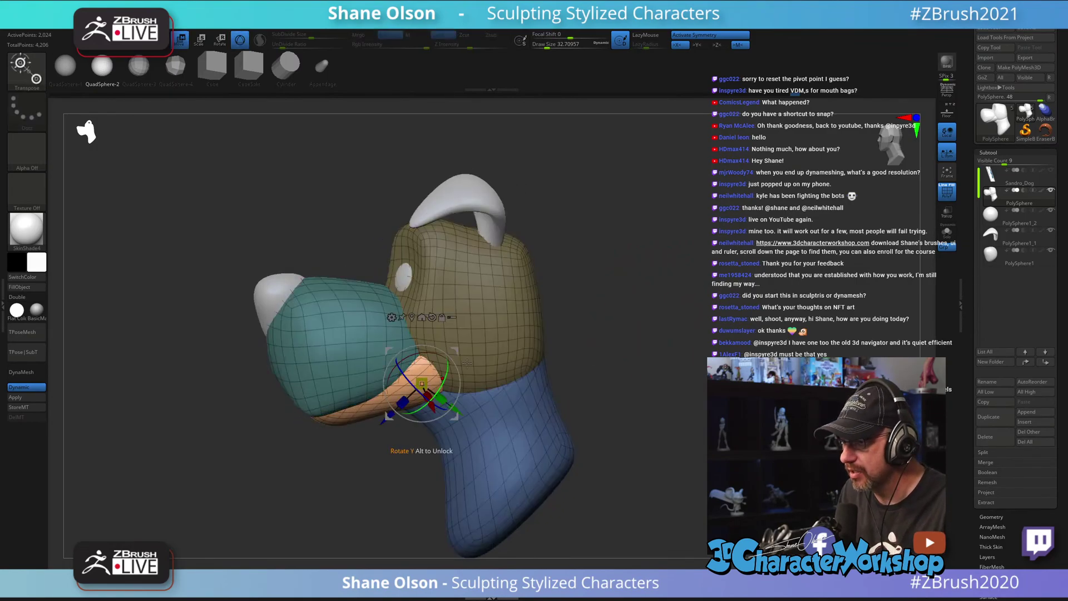
{"action": "mouse_move", "coordinate": [451, 357]}
{"action": "left_mouse_down"}
{"action": "mouse_move", "coordinate": [448, 390]}
{"action": "mouse_move", "coordinate": [464, 344]}
{"action": "left_mouse_up"}
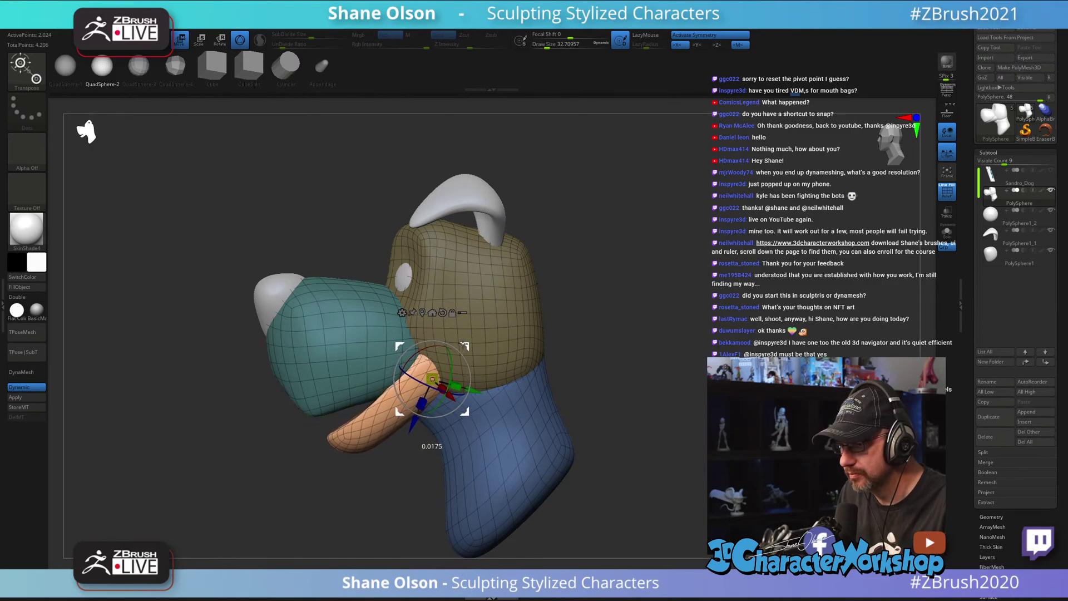
Step: Centre the transform gizmo on the lower jaw, reset its orientation to the world axes, and narrow the jaw slightly
{"action": "left_click_drag", "start_coordinate": [601, 303], "coordinate": [506, 339]}
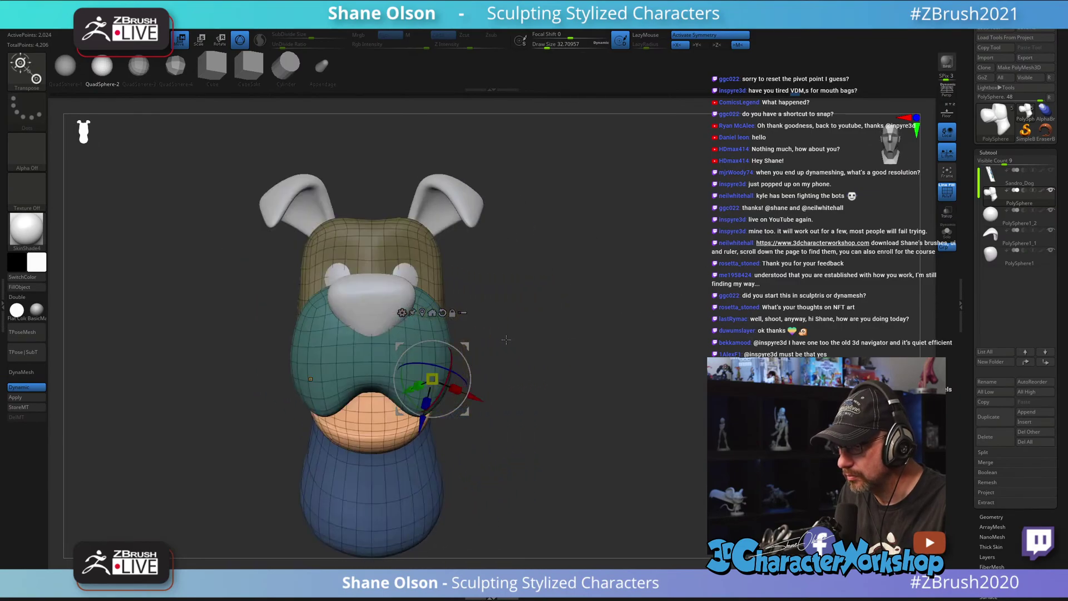
{"action": "key", "text": "x"}
{"action": "left_click", "coordinate": [443, 313]}
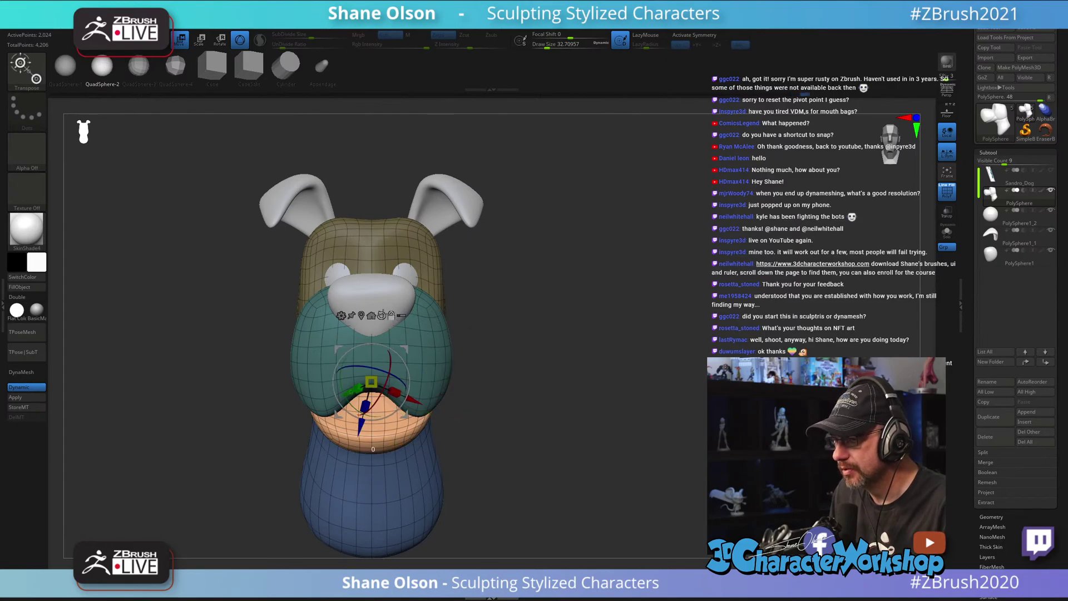
{"action": "left_click", "coordinate": [382, 316]}
{"action": "key", "text": "x"}
{"action": "left_click_drag", "start_coordinate": [600, 311], "coordinate": [462, 312]}
{"action": "left_click_drag", "start_coordinate": [656, 289], "coordinate": [740, 293]}
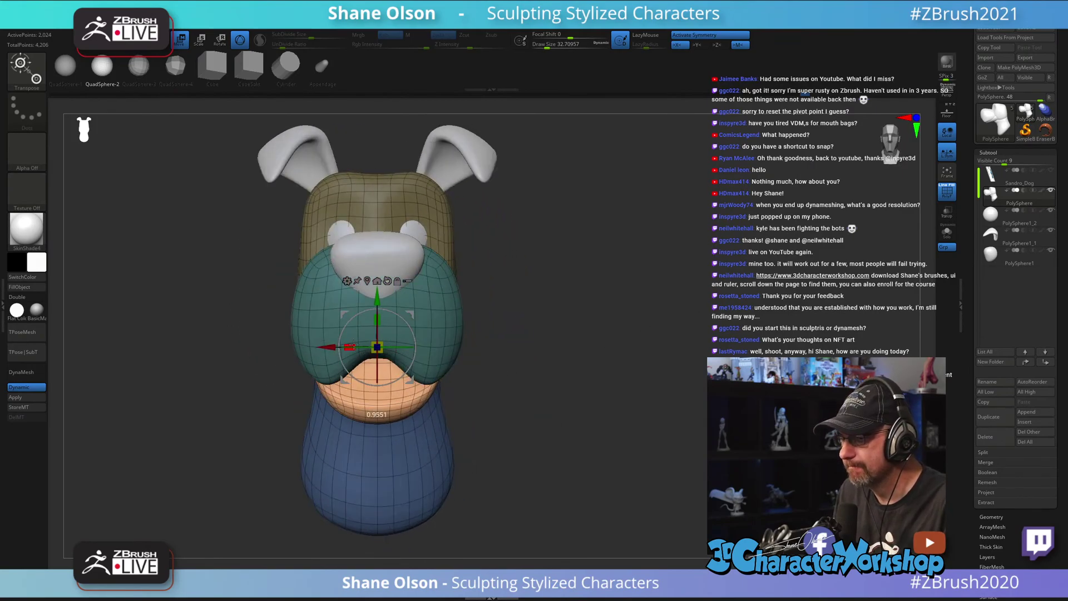
{"action": "left_click_drag", "start_coordinate": [584, 357], "coordinate": [698, 322]}
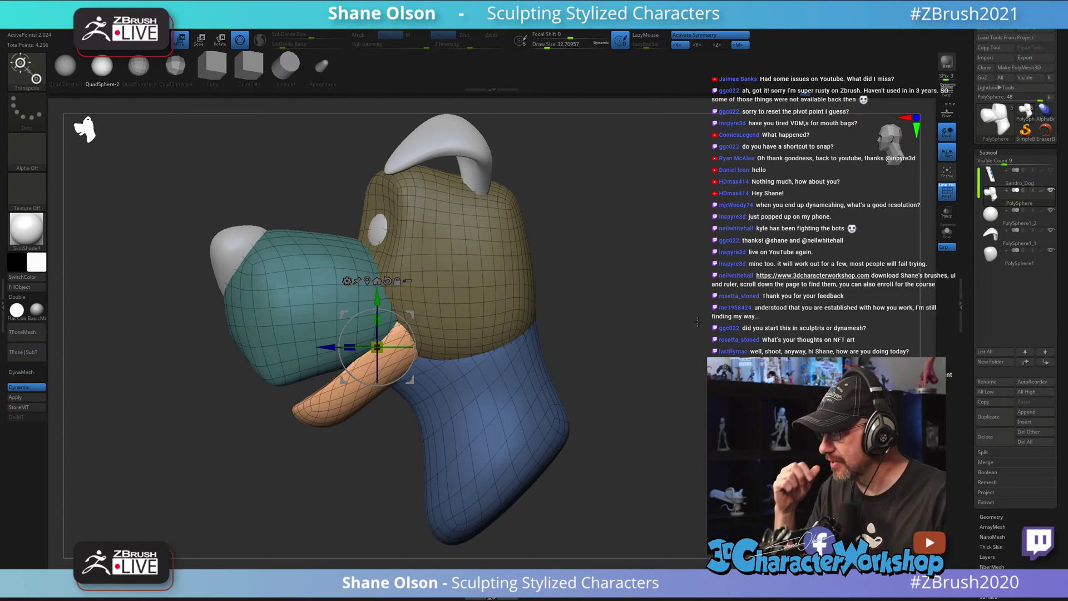
Step: Clear the jaw isolation, mask every part except the muzzle, and activate the Move brush
{"action": "key", "text": "q"}
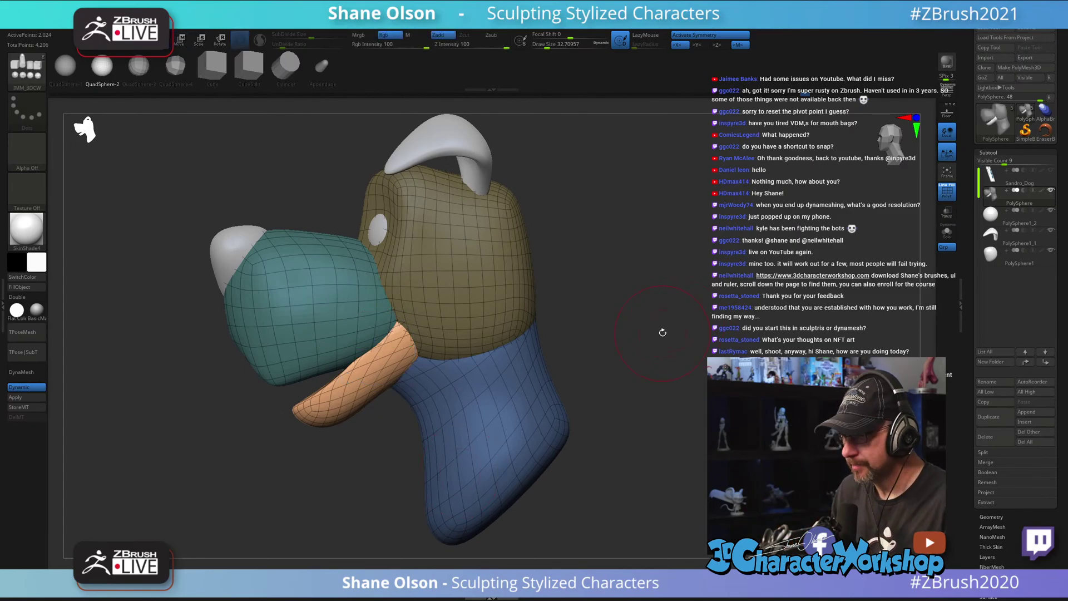
{"action": "mouse_move", "coordinate": [661, 329]}
{"action": "left_mouse_down"}
{"action": "mouse_move", "coordinate": [690, 317]}
{"action": "mouse_move", "coordinate": [662, 312]}
{"action": "mouse_move", "coordinate": [669, 300]}
{"action": "left_mouse_up"}
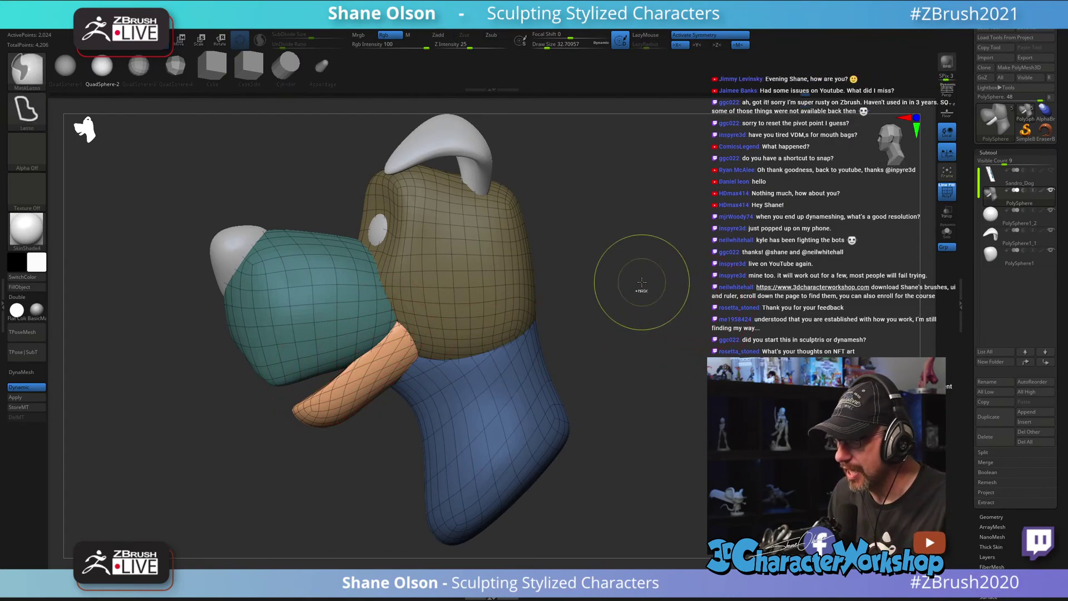
{"action": "left_click_drag", "start_coordinate": [658, 283], "coordinate": [687, 297], "text": "alt"}
{"action": "key", "text": "w"}
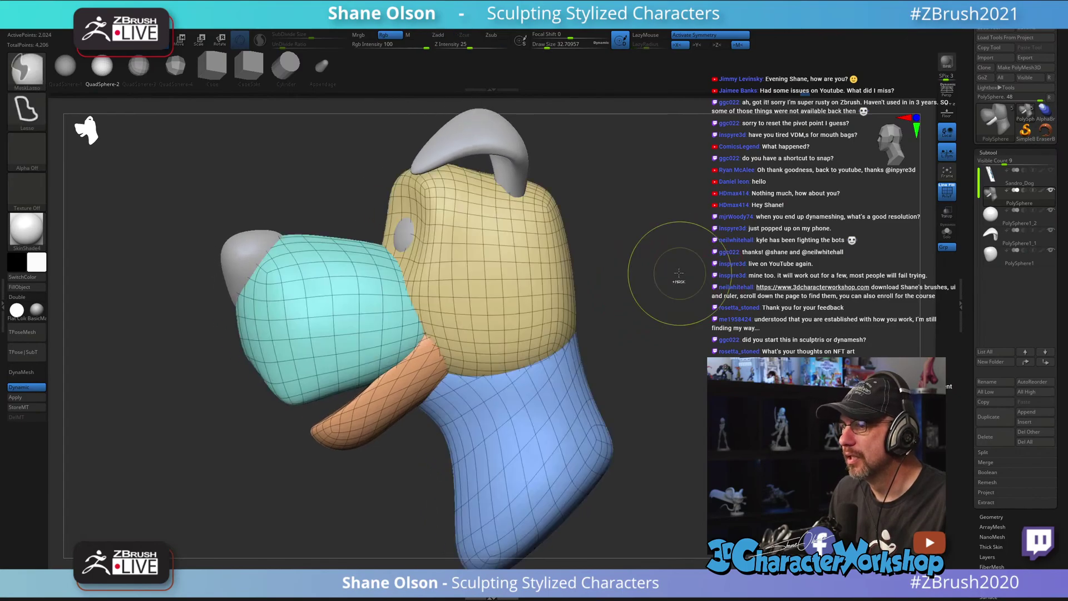
{"action": "left_click", "coordinate": [322, 341], "text": "ctrl"}
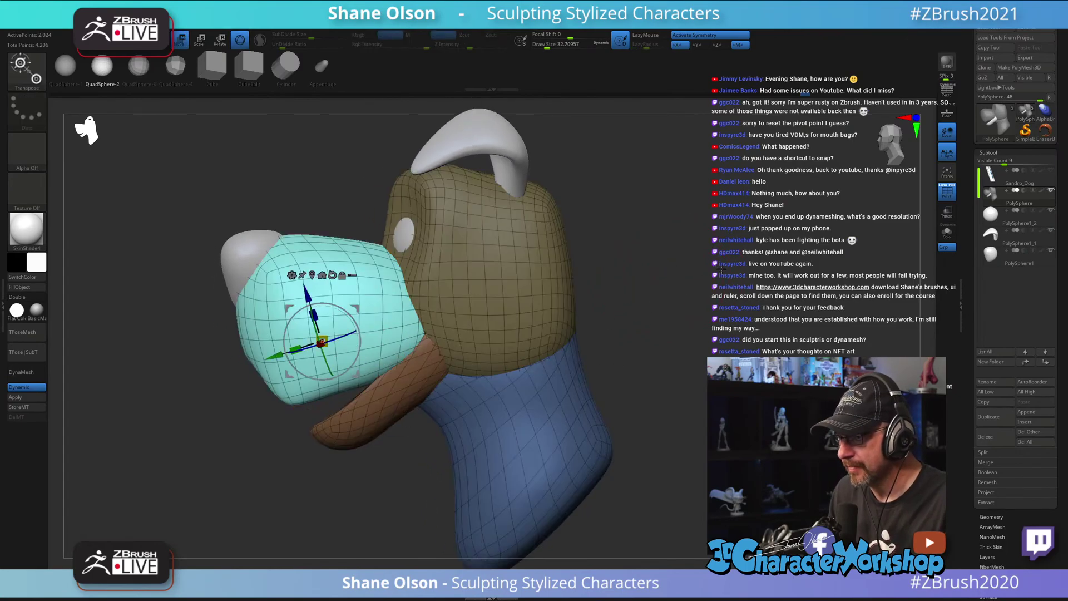
{"action": "key", "text": "q"}
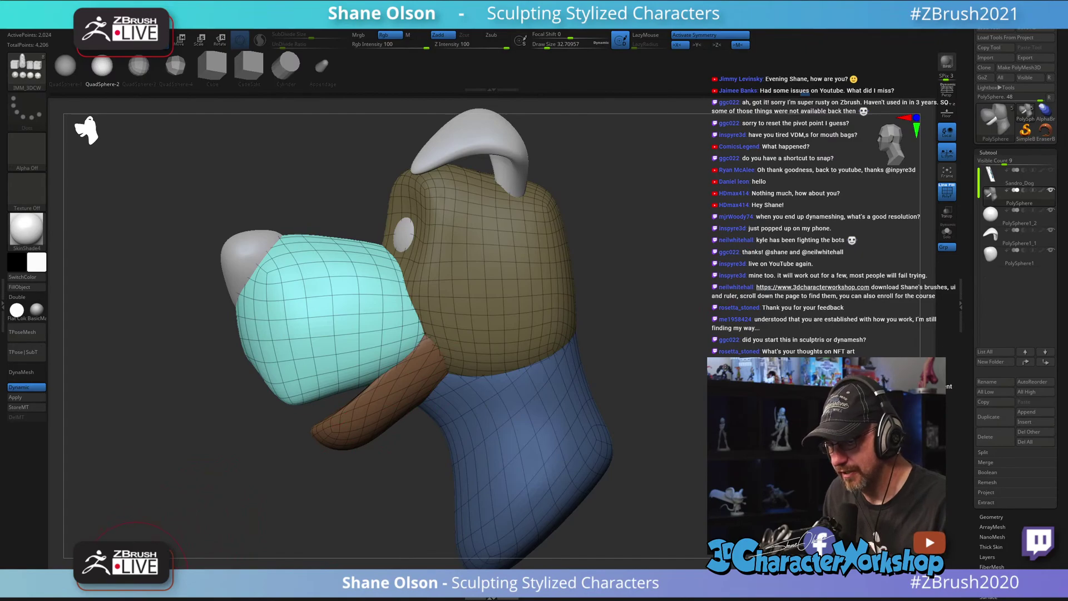
{"action": "key", "text": "b"}
{"action": "key", "text": "m"}
{"action": "key", "text": "v"}
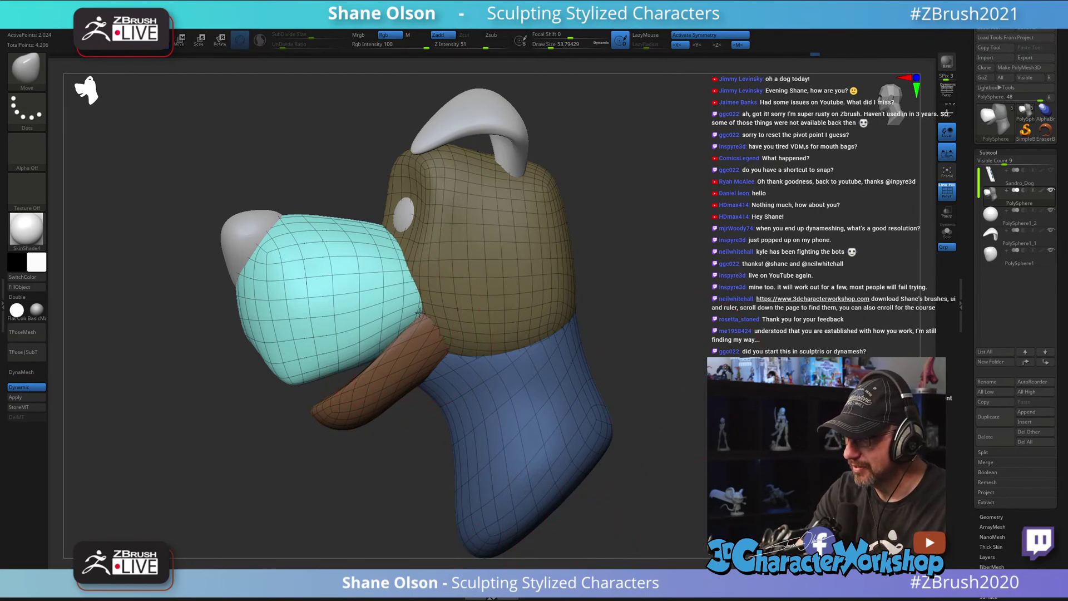
Step: Reshape the muzzle's underside around the mouth opening with the Move brush, reducing the draw size to about 35
{"action": "mouse_move", "coordinate": [418, 351]}
{"action": "right_mouse_down"}
{"action": "mouse_move", "coordinate": [435, 339]}
{"action": "mouse_move", "coordinate": [431, 328]}
{"action": "mouse_move", "coordinate": [394, 337]}
{"action": "mouse_move", "coordinate": [423, 275]}
{"action": "right_mouse_up"}
{"action": "key", "text": "bracketleft"}
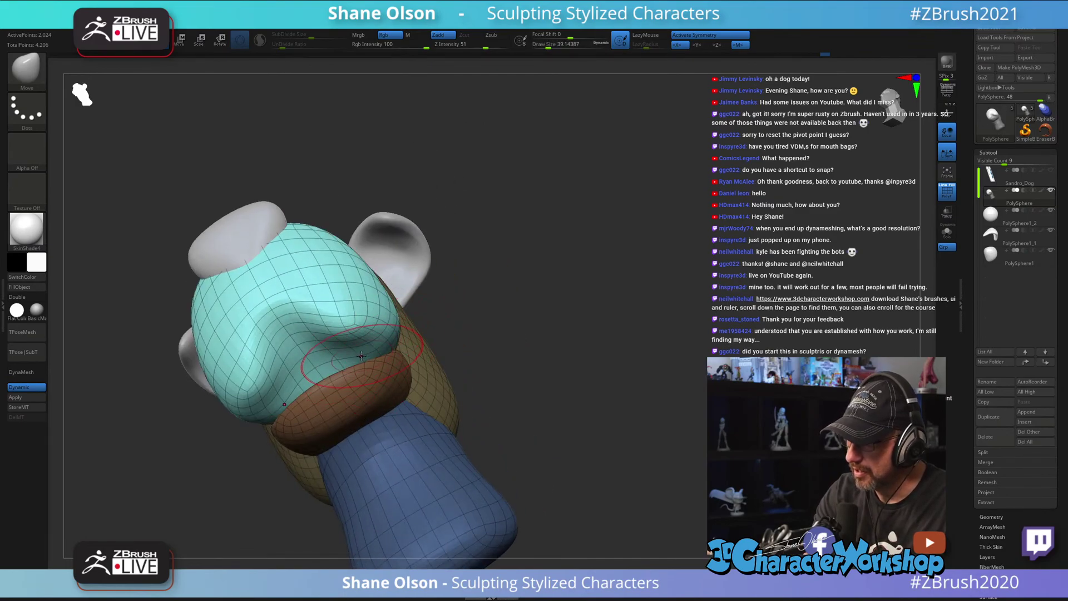
{"action": "mouse_move", "coordinate": [311, 348]}
{"action": "right_mouse_down"}
{"action": "mouse_move", "coordinate": [329, 328]}
{"action": "mouse_move", "coordinate": [283, 296]}
{"action": "right_mouse_up"}
{"action": "key", "text": "bracketleft"}
{"action": "mouse_move", "coordinate": [414, 282]}
{"action": "right_mouse_down"}
{"action": "mouse_move", "coordinate": [696, 328]}
{"action": "mouse_move", "coordinate": [691, 289]}
{"action": "right_mouse_up"}
{"action": "mouse_move", "coordinate": [692, 289]}
{"action": "right_mouse_down", "text": "alt"}
{"action": "mouse_move", "coordinate": [649, 329]}
{"action": "mouse_move", "coordinate": [685, 326]}
{"action": "mouse_move", "coordinate": [650, 327]}
{"action": "mouse_move", "coordinate": [644, 314]}
{"action": "right_mouse_up", "text": "alt"}
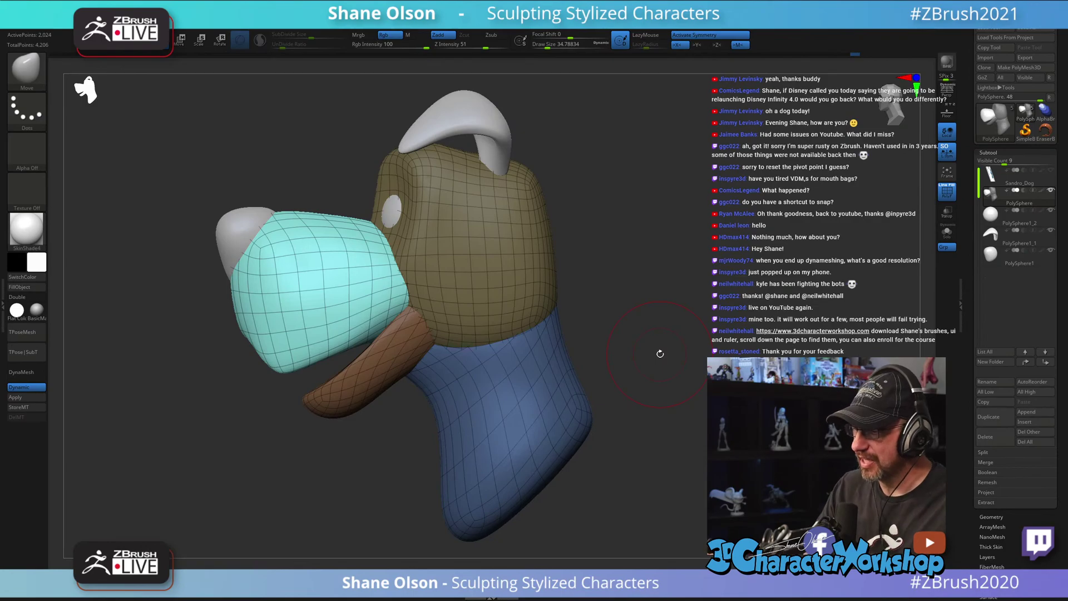
Step: Push the muzzle's rear corner by the jaw hinge slightly forward with the Move brush
{"action": "left_click_drag", "start_coordinate": [661, 354], "coordinate": [626, 342]}
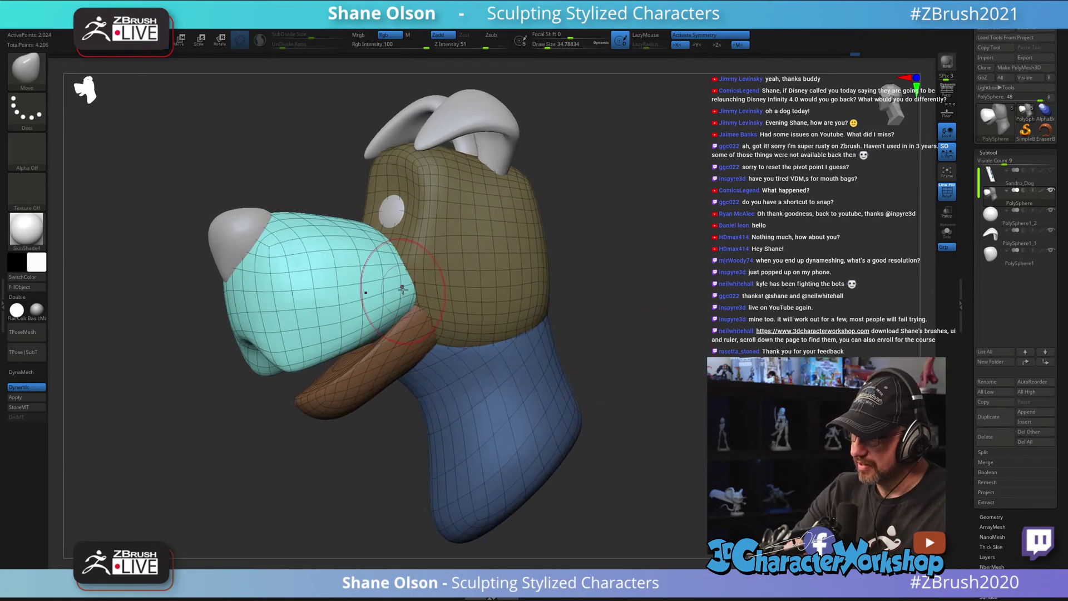
{"action": "left_click_drag", "start_coordinate": [402, 289], "coordinate": [373, 286]}
{"action": "mouse_move", "coordinate": [553, 296]}
{"action": "left_mouse_down"}
{"action": "mouse_move", "coordinate": [571, 299]}
{"action": "mouse_move", "coordinate": [560, 308]}
{"action": "left_mouse_up"}
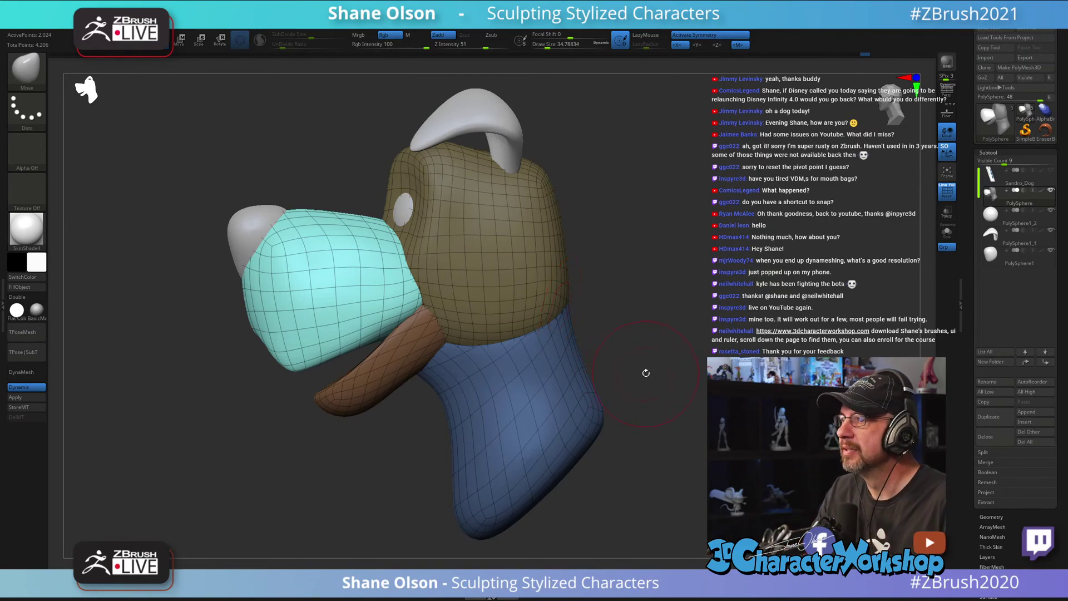
Step: Compare the dog head's three-quarter view with the reference sheet of sketched dog expressions
{"action": "left_click_drag", "start_coordinate": [645, 370], "coordinate": [669, 321]}
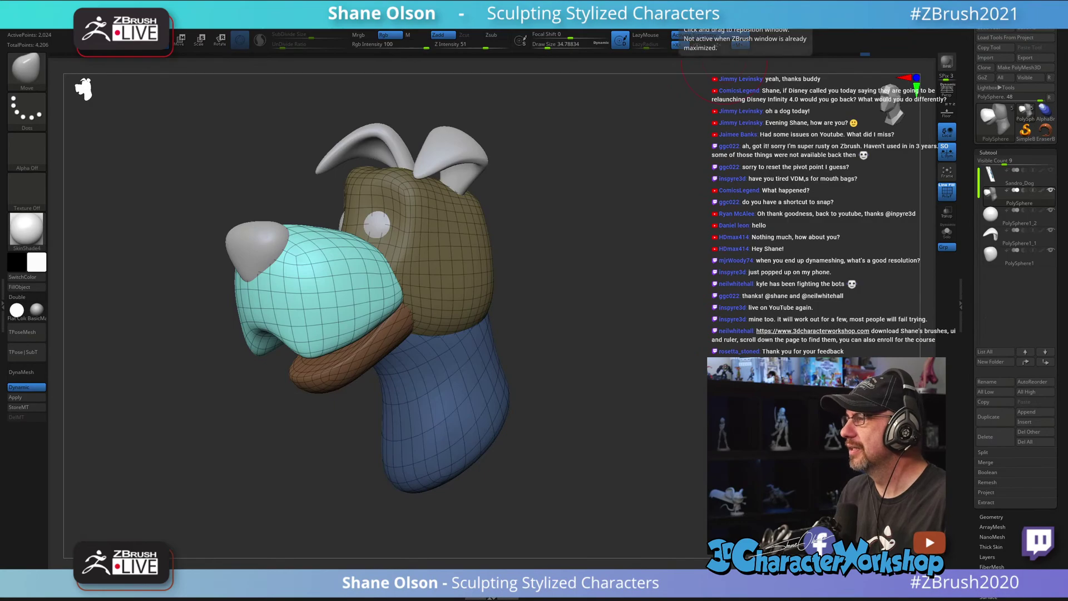
{"action": "key", "text": "alt+Tab"}
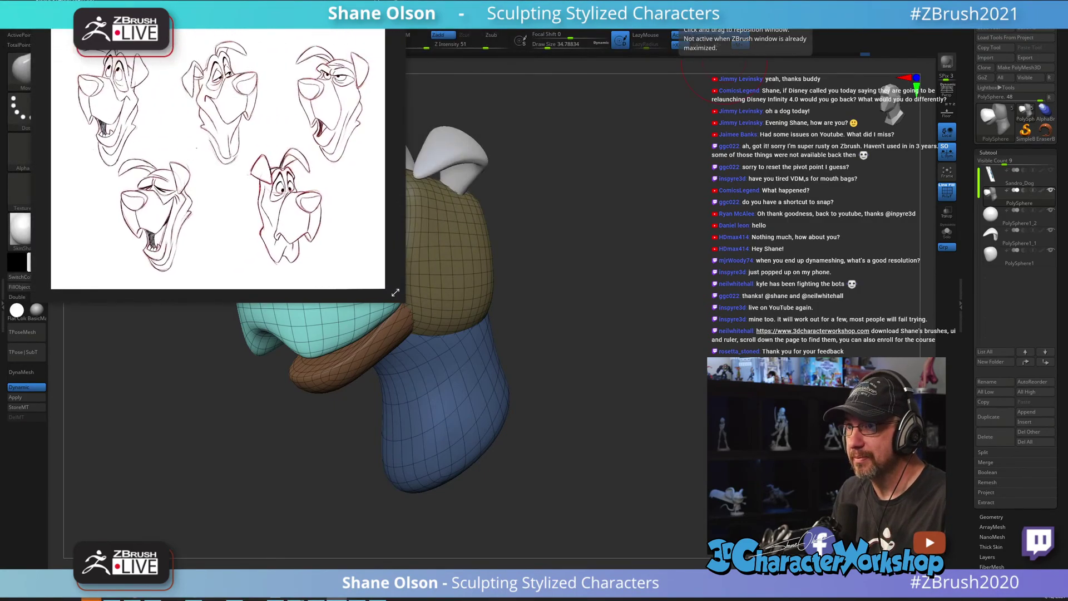
{"action": "key", "text": "alt+Tab"}
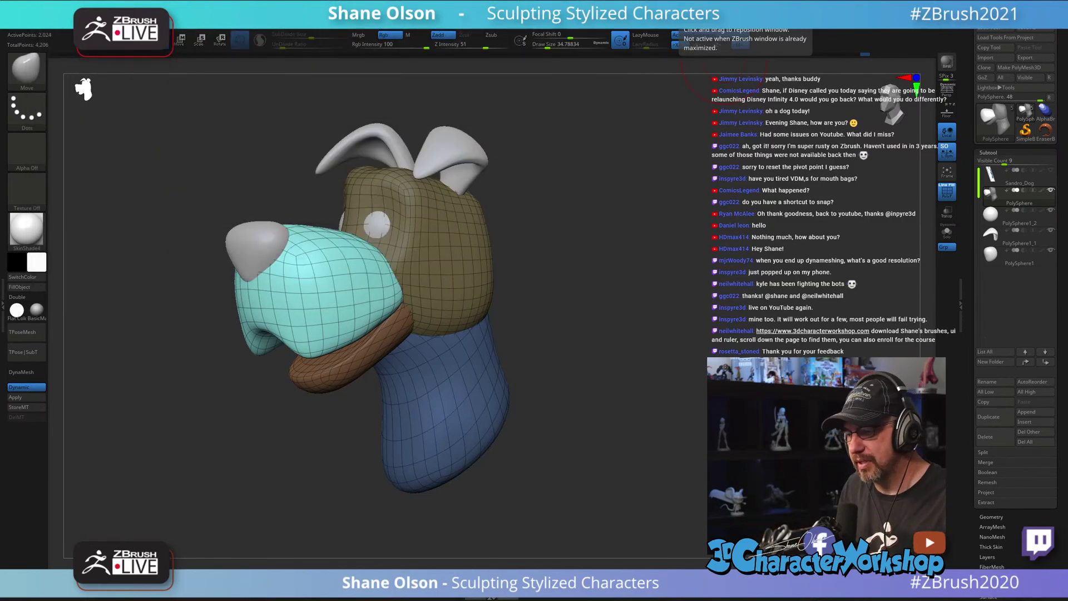
{"action": "left_click_drag", "start_coordinate": [624, 239], "coordinate": [668, 280]}
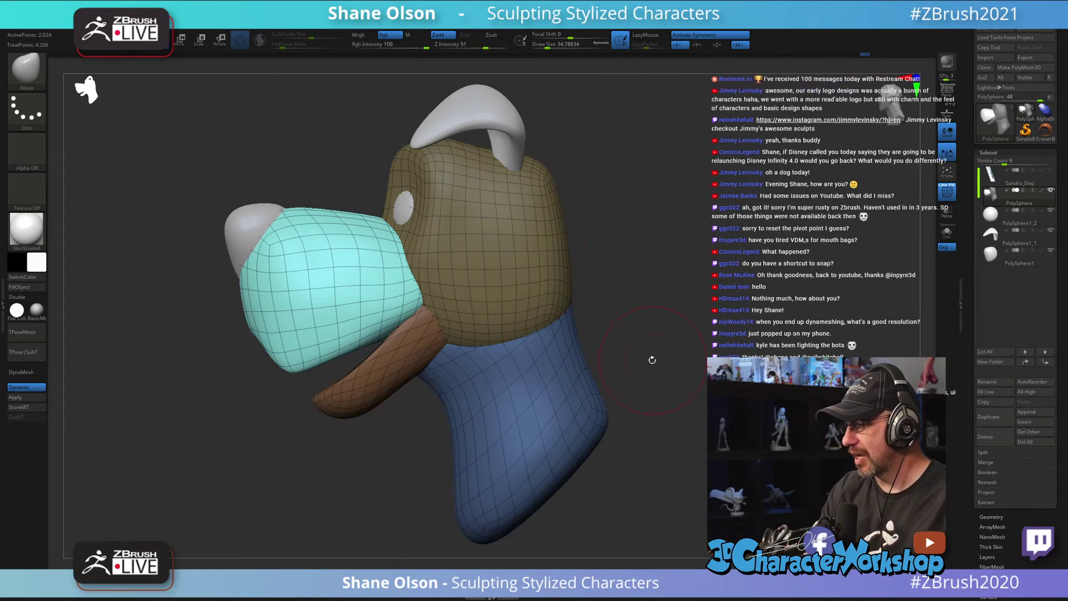
{"action": "left_click_drag", "start_coordinate": [651, 360], "coordinate": [653, 307]}
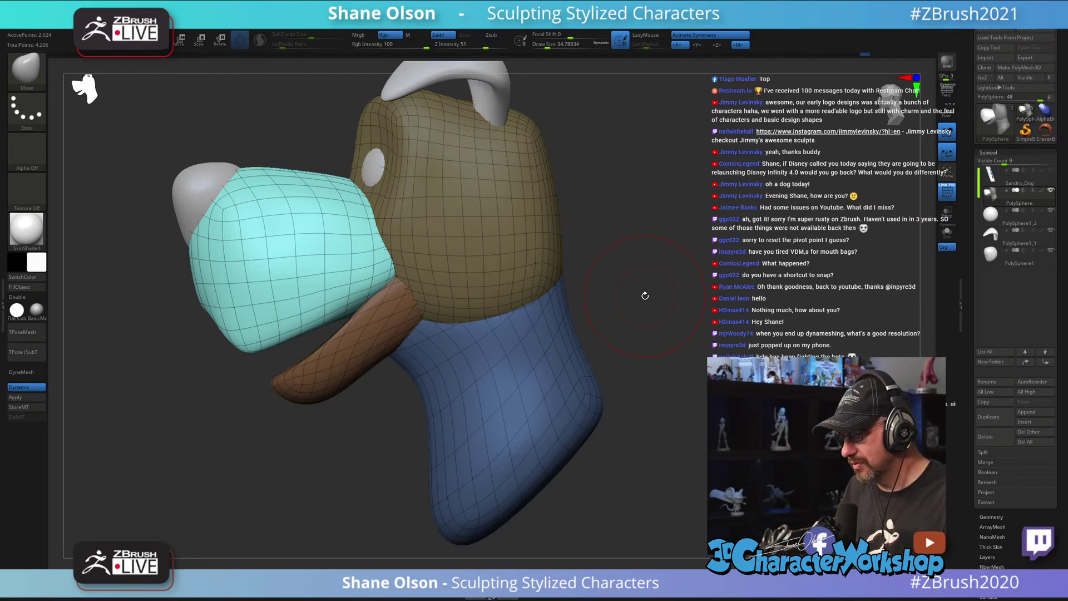
{"action": "mouse_move", "coordinate": [645, 295]}
{"action": "left_mouse_down"}
{"action": "mouse_move", "coordinate": [612, 303]}
{"action": "mouse_move", "coordinate": [640, 328]}
{"action": "mouse_move", "coordinate": [649, 310]}
{"action": "mouse_move", "coordinate": [644, 345]}
{"action": "mouse_move", "coordinate": [655, 312]}
{"action": "left_mouse_up"}
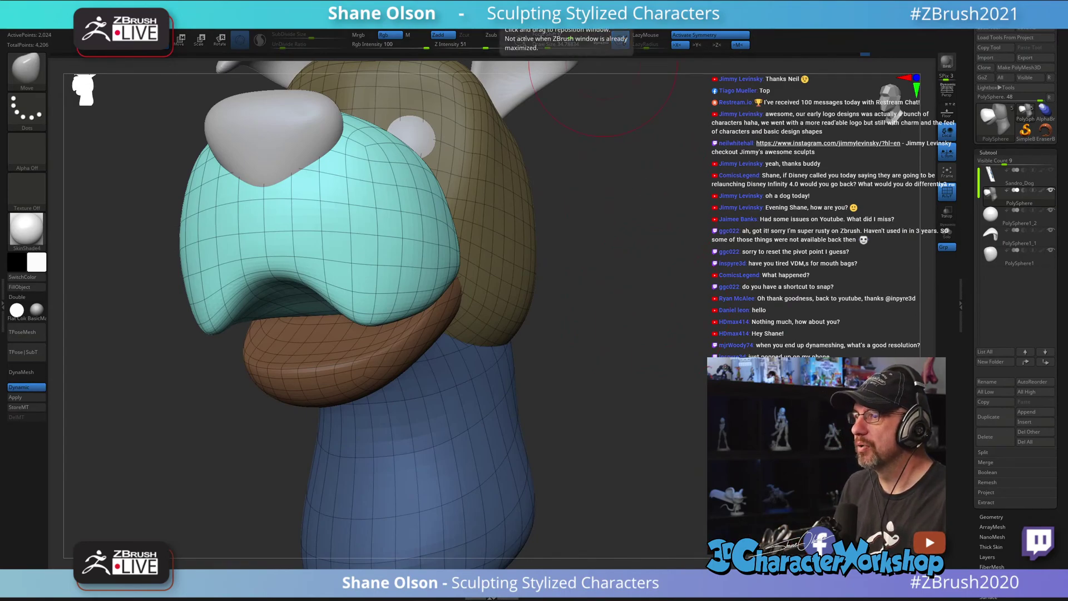
{"action": "left_click_drag", "start_coordinate": [684, 284], "coordinate": [691, 229]}
{"action": "left_click_drag", "start_coordinate": [660, 276], "coordinate": [735, 234]}
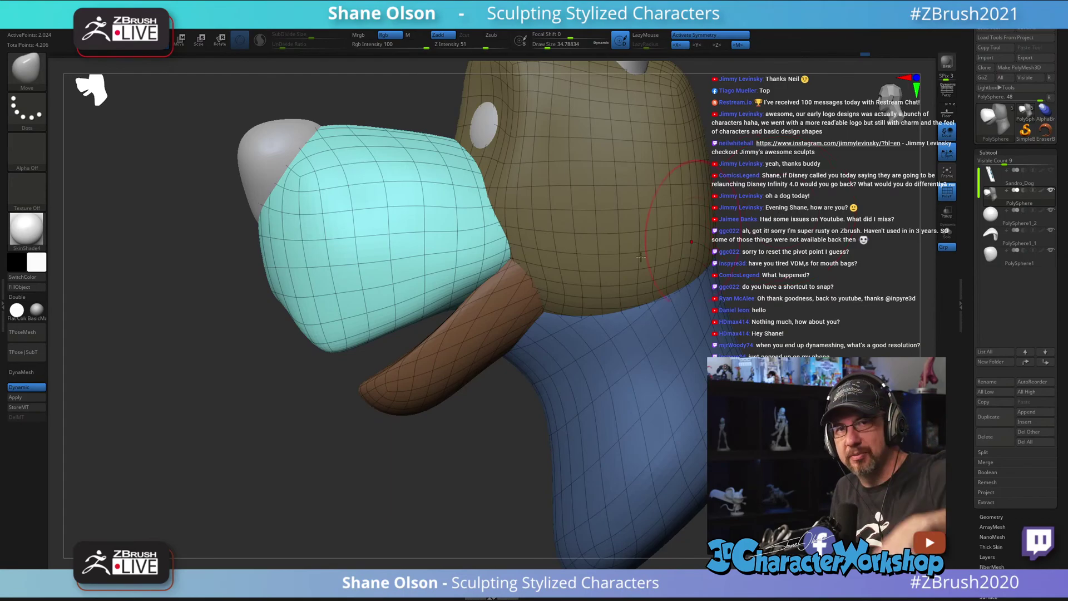
{"action": "left_click_drag", "start_coordinate": [222, 385], "coordinate": [209, 268]}
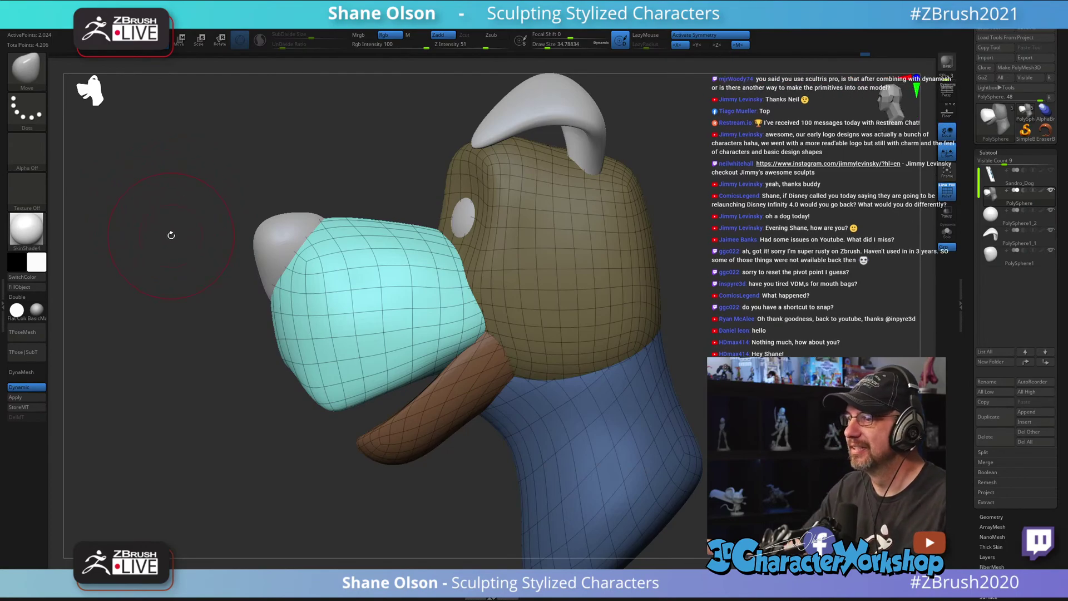
{"action": "left_click_drag", "start_coordinate": [712, 247], "coordinate": [705, 221]}
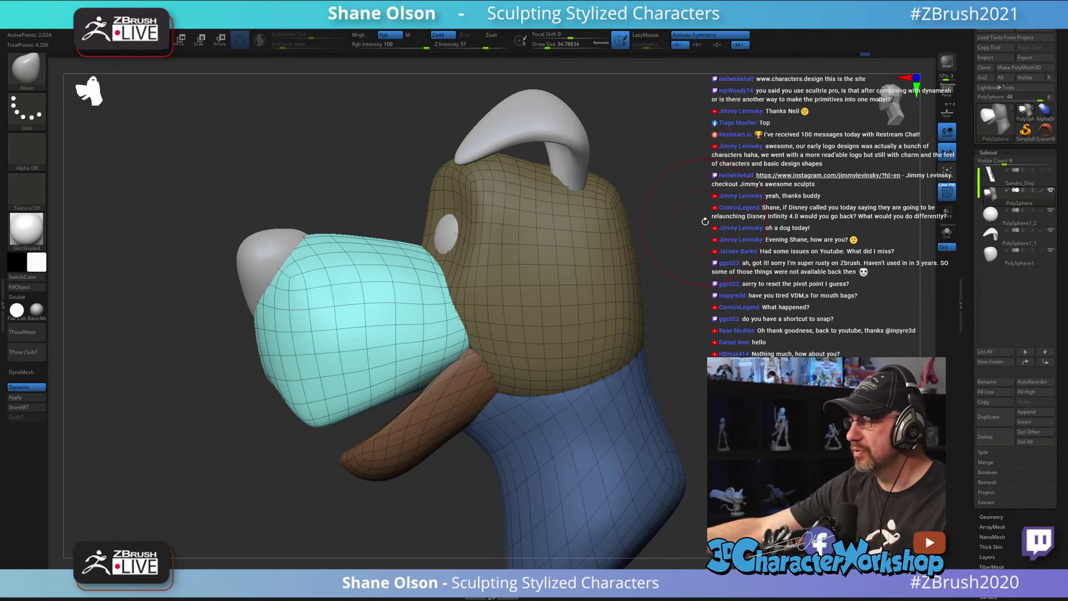
{"action": "left_click_drag", "start_coordinate": [711, 208], "coordinate": [473, 234]}
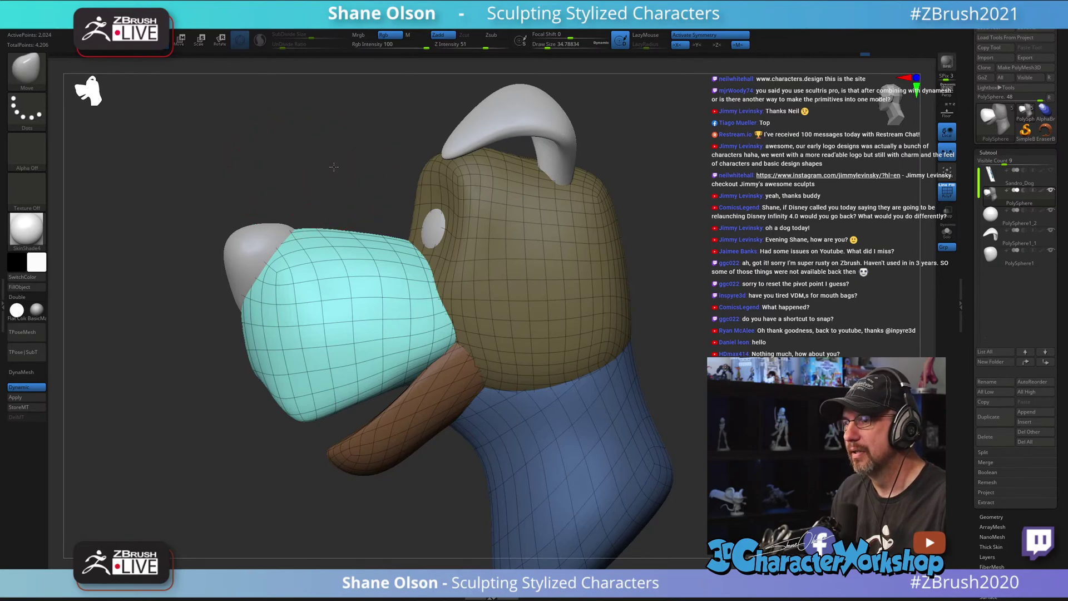
{"action": "left_click_drag", "start_coordinate": [334, 167], "coordinate": [338, 168]}
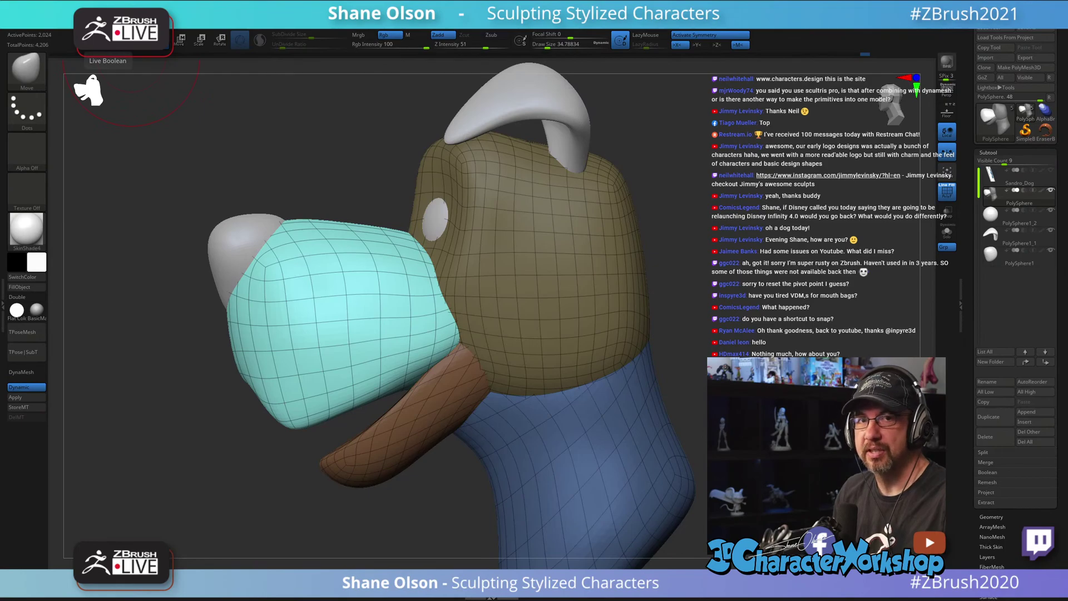
{"action": "left_click_drag", "start_coordinate": [280, 123], "coordinate": [674, 198]}
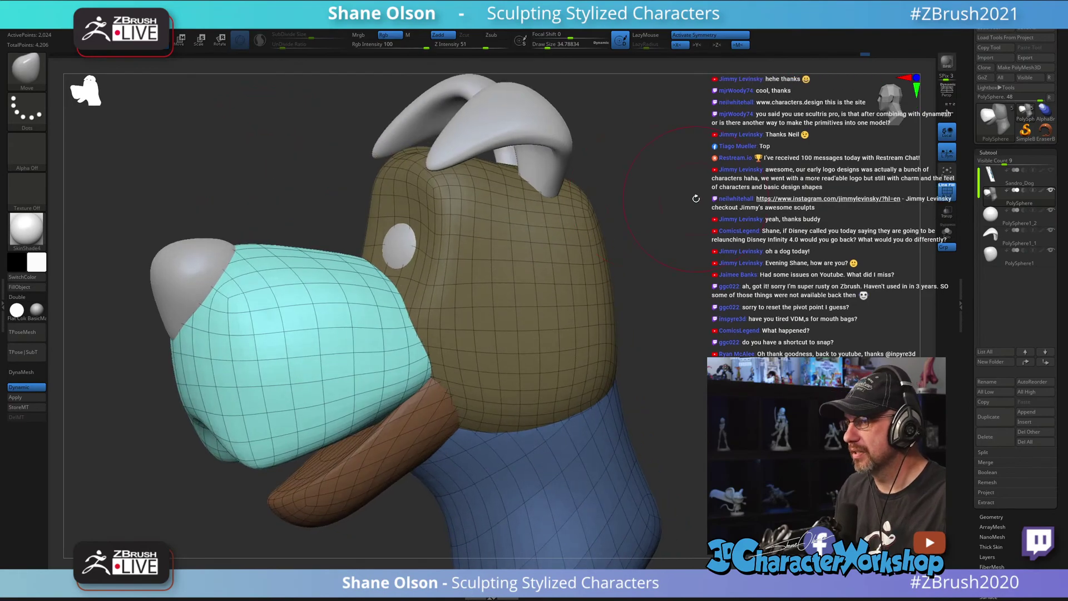
Step: Clear the mask and adjust the eye socket rim around the eyeball with the Move brush at a draw size of about 29
{"action": "left_click_drag", "start_coordinate": [678, 236], "coordinate": [607, 328]}
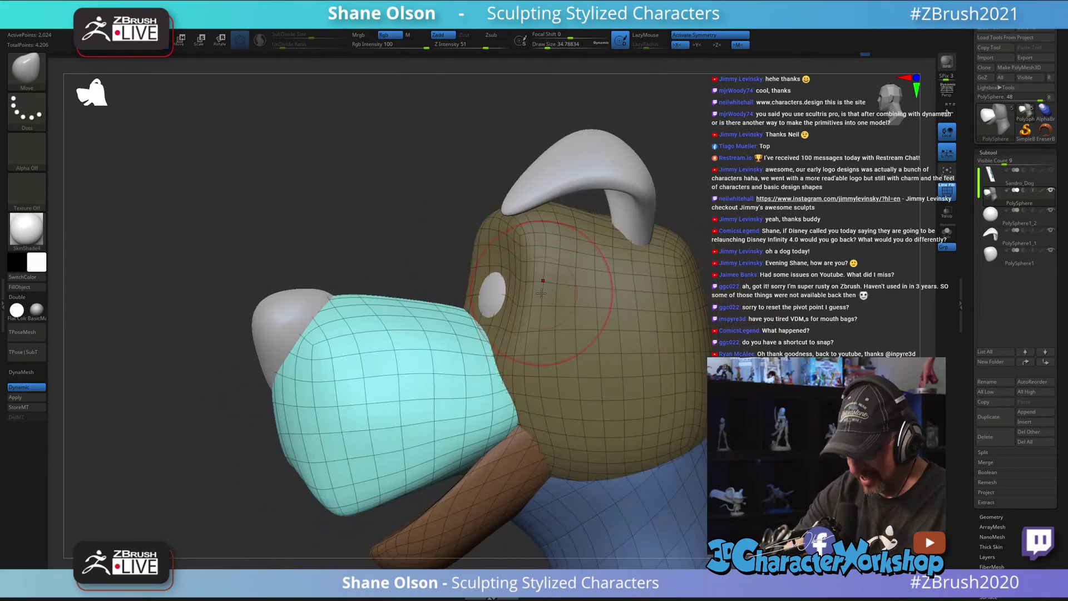
{"action": "left_click", "coordinate": [502, 307], "text": "alt"}
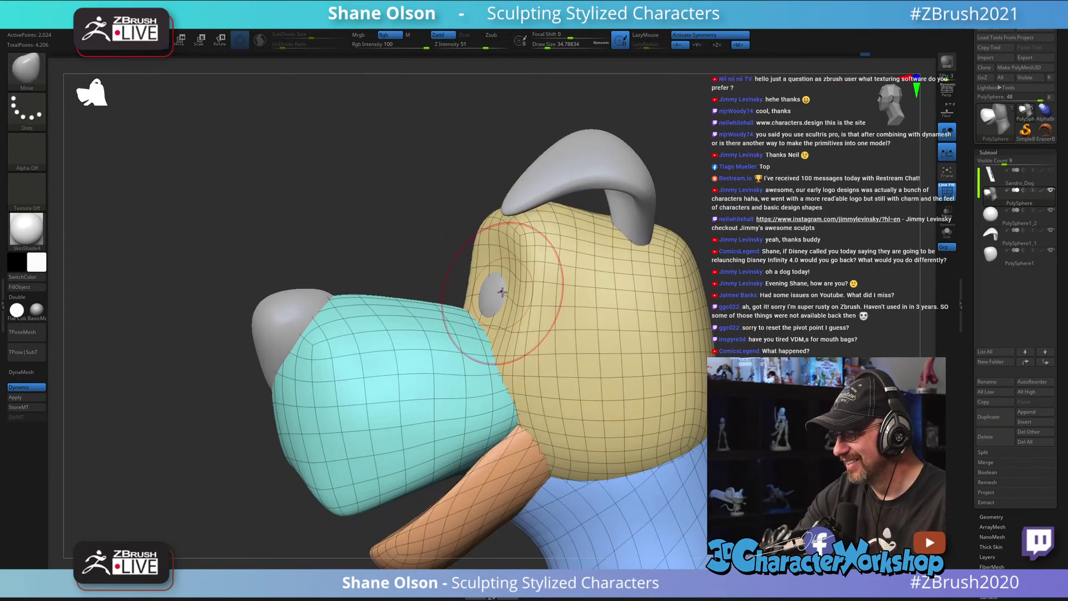
{"action": "right_click_drag", "start_coordinate": [502, 292], "coordinate": [494, 260]}
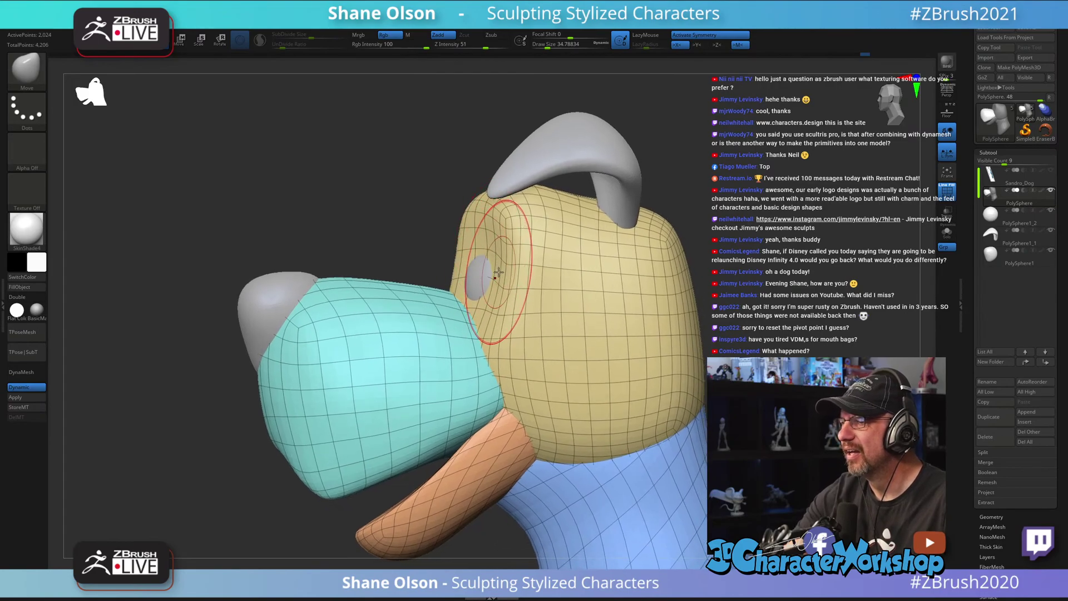
{"action": "key", "text": "s"}
{"action": "left_click_drag", "start_coordinate": [498, 273], "coordinate": [490, 273]}
{"action": "right_click_drag", "start_coordinate": [496, 248], "coordinate": [486, 243]}
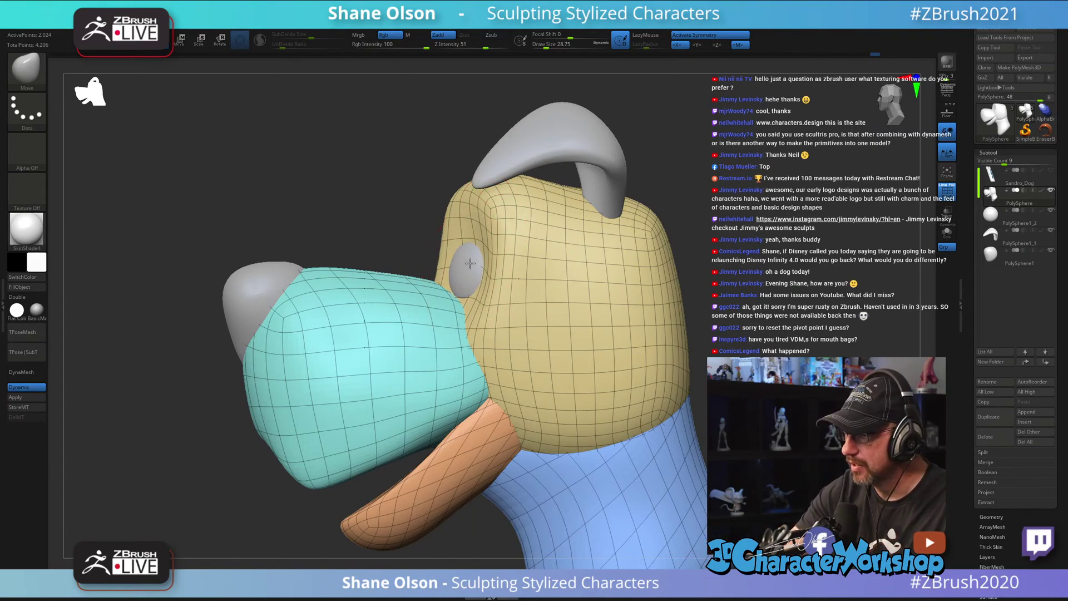
{"action": "right_click_drag", "start_coordinate": [470, 263], "coordinate": [647, 327]}
Step: Isolate the muzzle, adjust its underside at the mouth opening with the Move brush at draw size about 33, and unhide all parts
{"action": "key", "text": "bracketleft"}
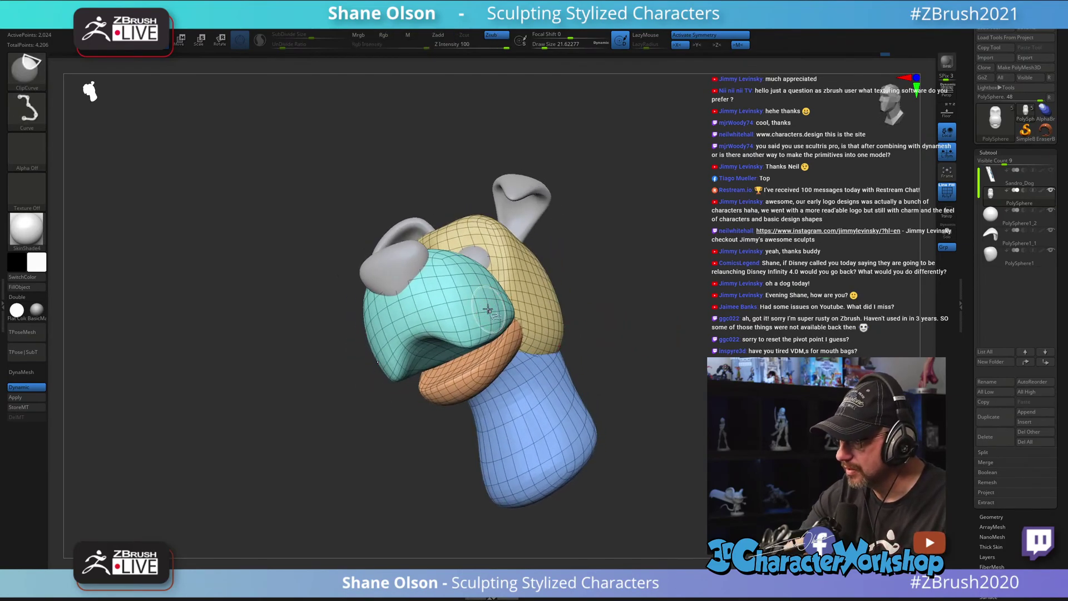
{"action": "left_click", "coordinate": [490, 314], "text": "ctrl+shift"}
{"action": "right_click_drag", "start_coordinate": [490, 315], "coordinate": [469, 381]}
{"action": "key", "text": "s"}
{"action": "left_click_drag", "start_coordinate": [469, 382], "coordinate": [484, 392]}
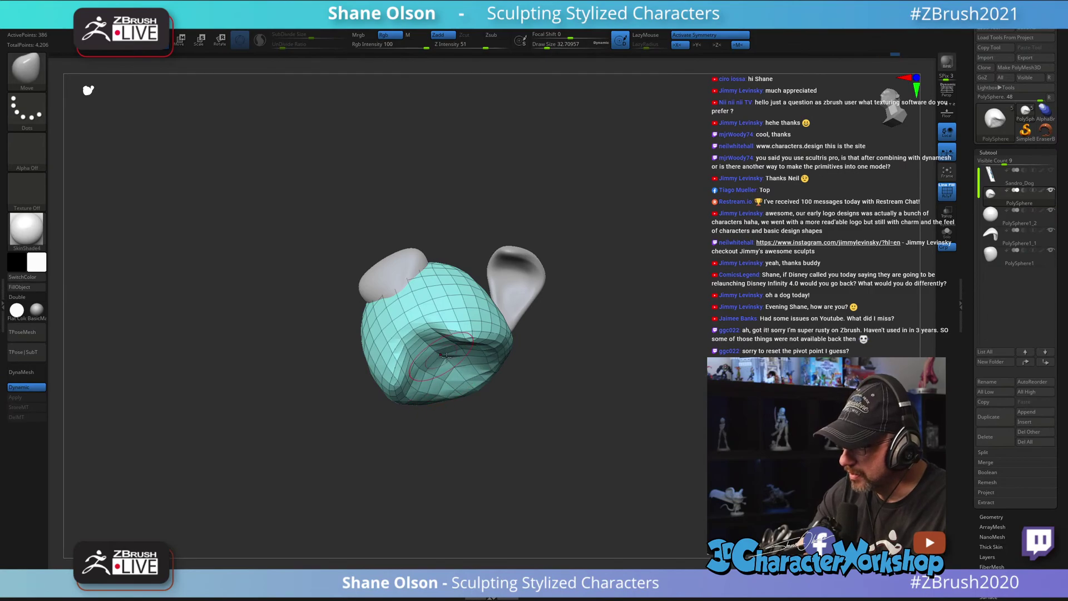
{"action": "key", "text": "ctrl+shift"}
{"action": "left_click", "coordinate": [658, 345], "text": "ctrl+shift"}
Step: Isolate the neck, smooth its upper end where it pokes into the mouth opening, and show all parts again
{"action": "mouse_move", "coordinate": [659, 346]}
{"action": "right_mouse_down"}
{"action": "mouse_move", "coordinate": [679, 310]}
{"action": "mouse_move", "coordinate": [672, 364]}
{"action": "right_mouse_up"}
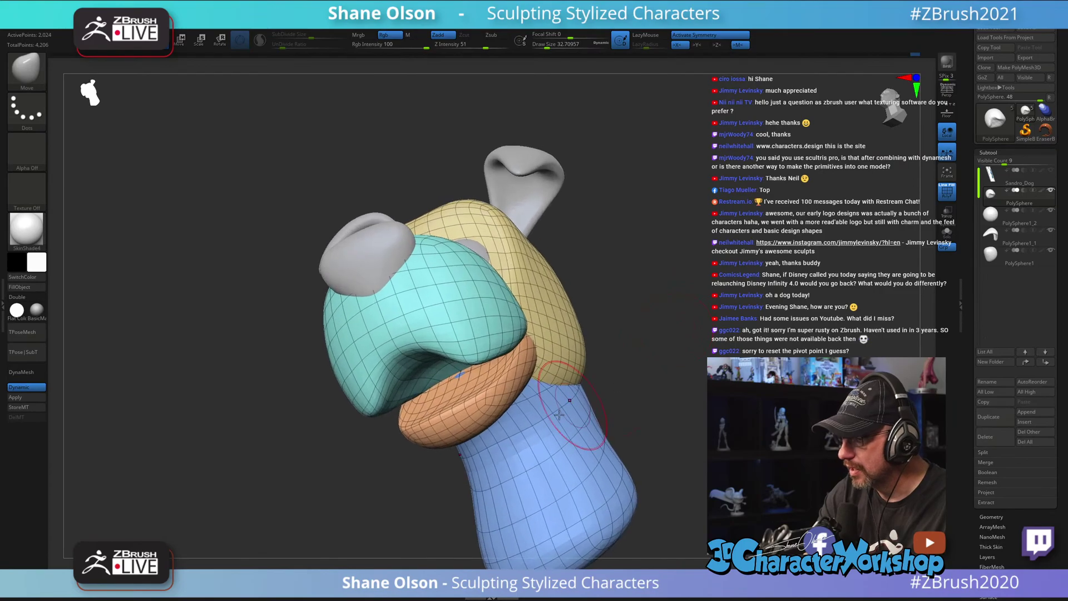
{"action": "left_click", "coordinate": [537, 433], "text": "ctrl+shift"}
{"action": "mouse_move", "coordinate": [483, 383]}
{"action": "left_mouse_down", "text": "shift"}
{"action": "mouse_move", "coordinate": [466, 374]}
{"action": "mouse_move", "coordinate": [471, 387]}
{"action": "mouse_move", "coordinate": [489, 380]}
{"action": "left_mouse_up", "text": "shift"}
{"action": "left_click", "coordinate": [646, 356], "text": "ctrl+shift"}
Step: Save the dog head tool as a new version named Sandro_Dog2
{"action": "mouse_move", "coordinate": [645, 356]}
{"action": "right_mouse_down"}
{"action": "mouse_move", "coordinate": [690, 347]}
{"action": "mouse_move", "coordinate": [632, 303]}
{"action": "mouse_move", "coordinate": [653, 259]}
{"action": "mouse_move", "coordinate": [636, 266]}
{"action": "right_mouse_up"}
{"action": "right_click_drag", "start_coordinate": [191, 408], "coordinate": [247, 387]}
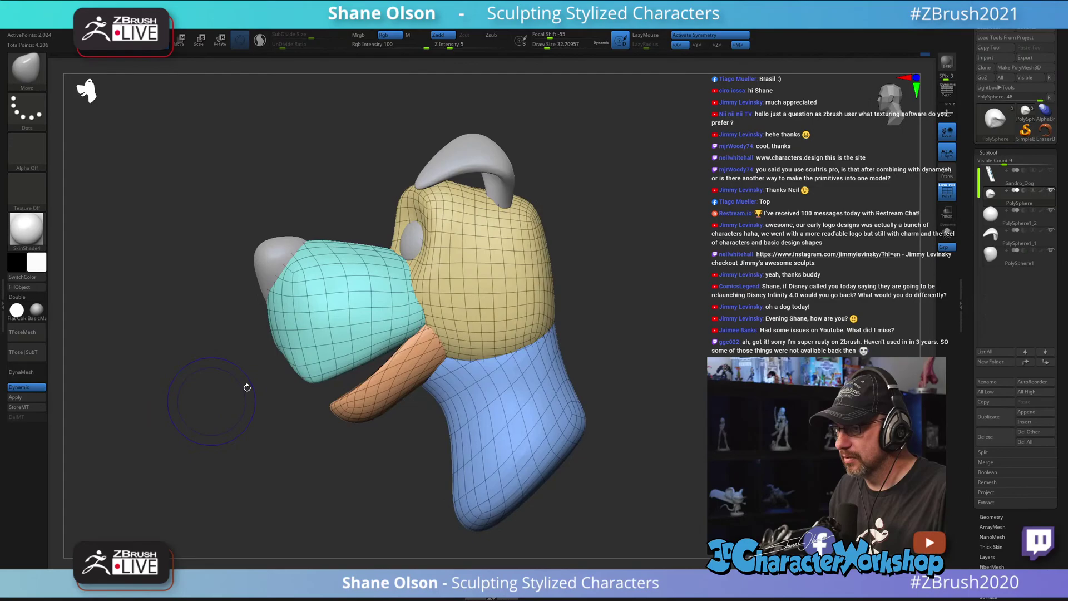
{"action": "left_click", "coordinate": [1032, 28]}
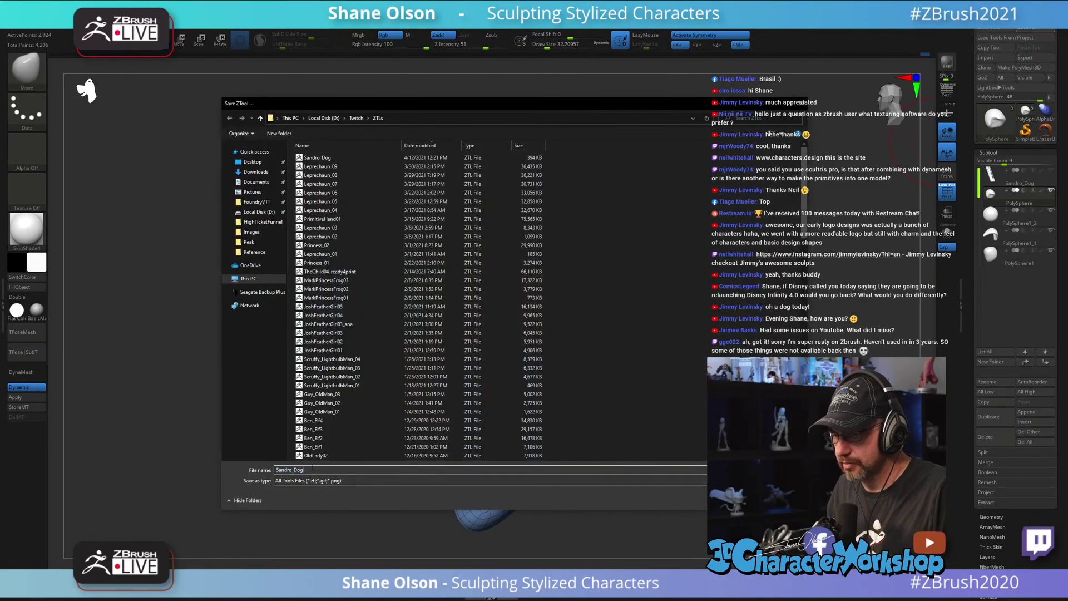
{"action": "key", "text": "Return"}
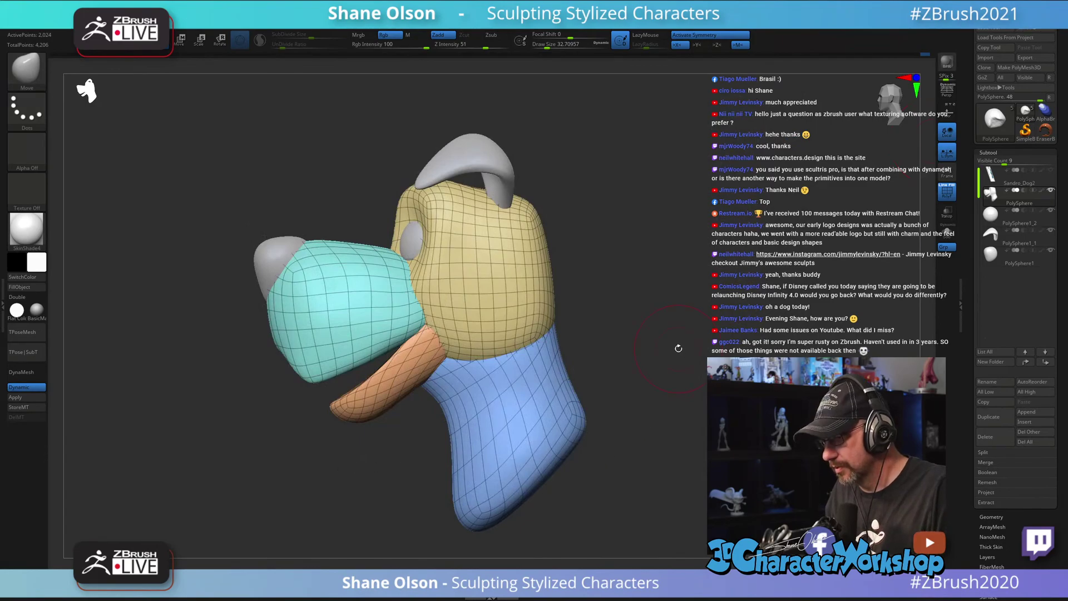
Step: Subdivide the dog head mesh once and turn off dynamic subdivision
{"action": "key", "text": "ctrl"}
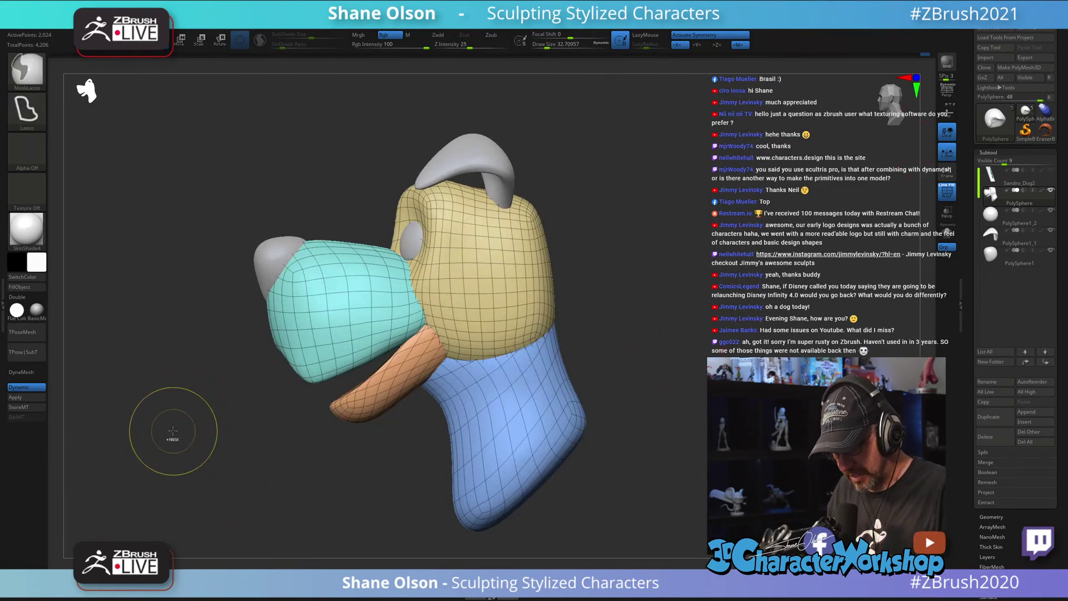
{"action": "left_click", "coordinate": [996, 517]}
{"action": "left_click", "coordinate": [991, 546]}
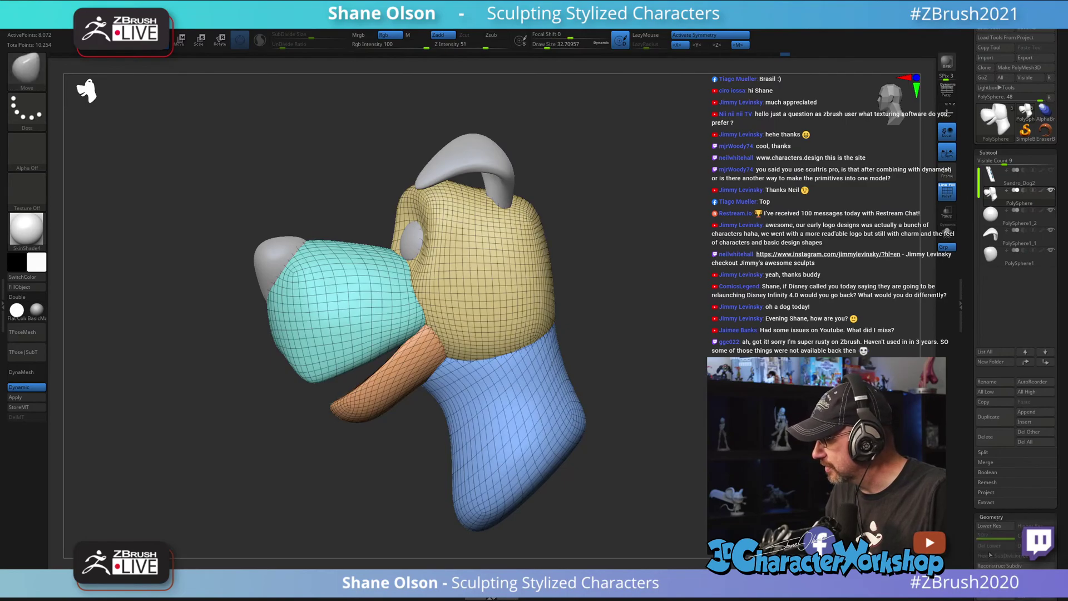
{"action": "left_click_drag", "start_coordinate": [690, 345], "coordinate": [670, 312]}
{"action": "key", "text": "shift+d"}
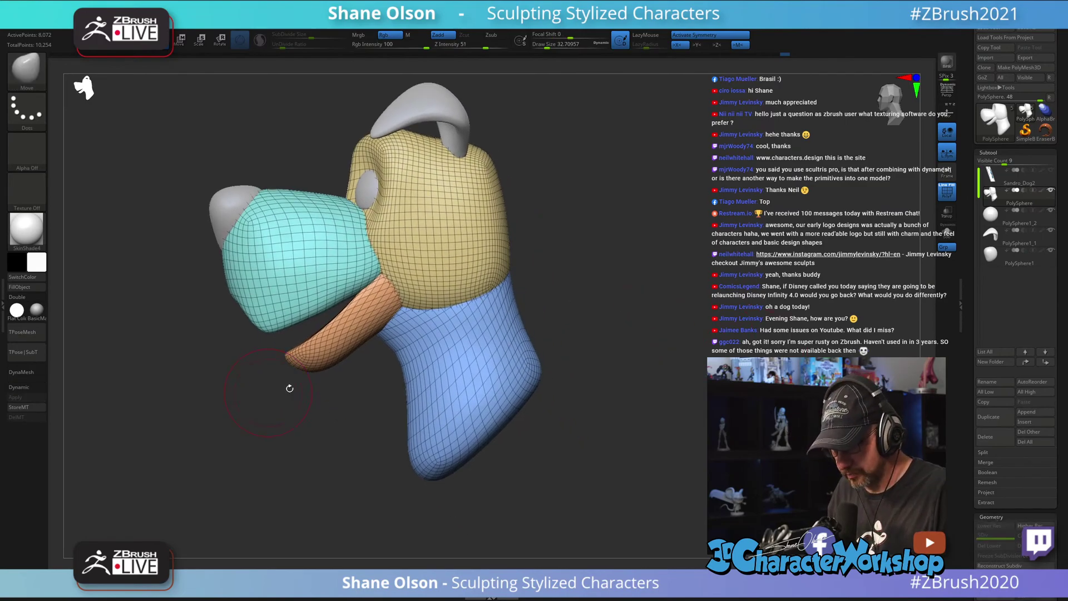
Step: Inspect the subdivided dog head's proportions from the side, rear and three-quarter views
{"action": "left_click_drag", "start_coordinate": [477, 346], "coordinate": [594, 267]}
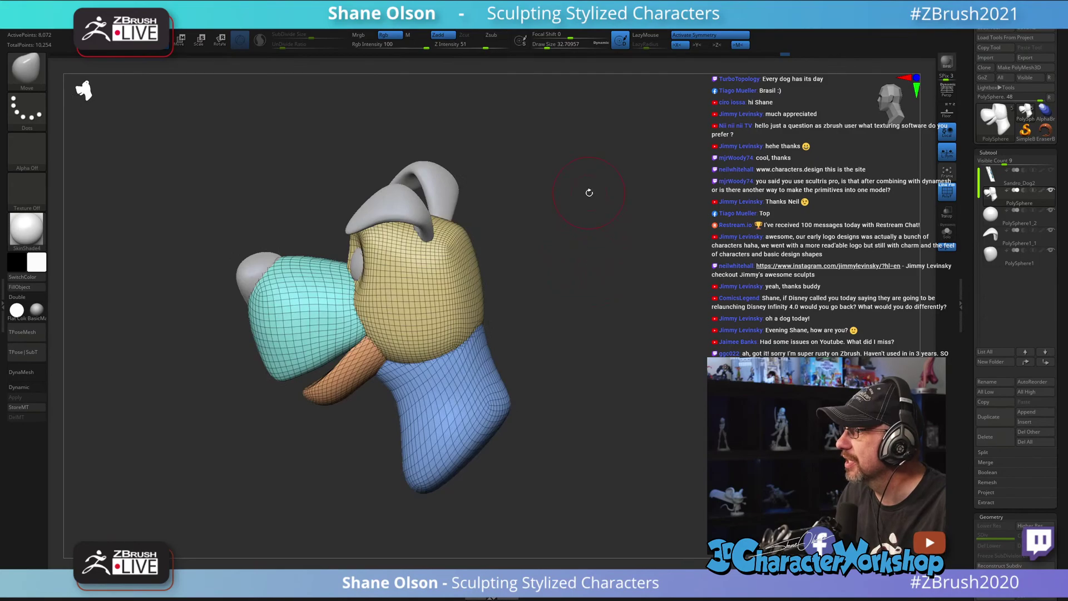
{"action": "left_click_drag", "start_coordinate": [589, 193], "coordinate": [589, 202]}
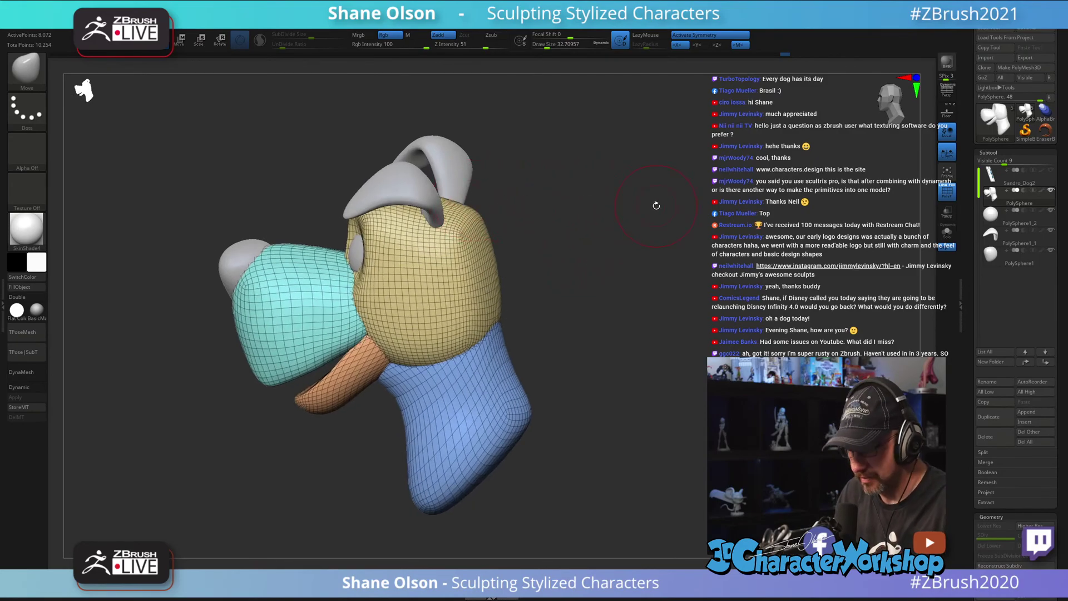
{"action": "left_click_drag", "start_coordinate": [657, 206], "coordinate": [664, 205]}
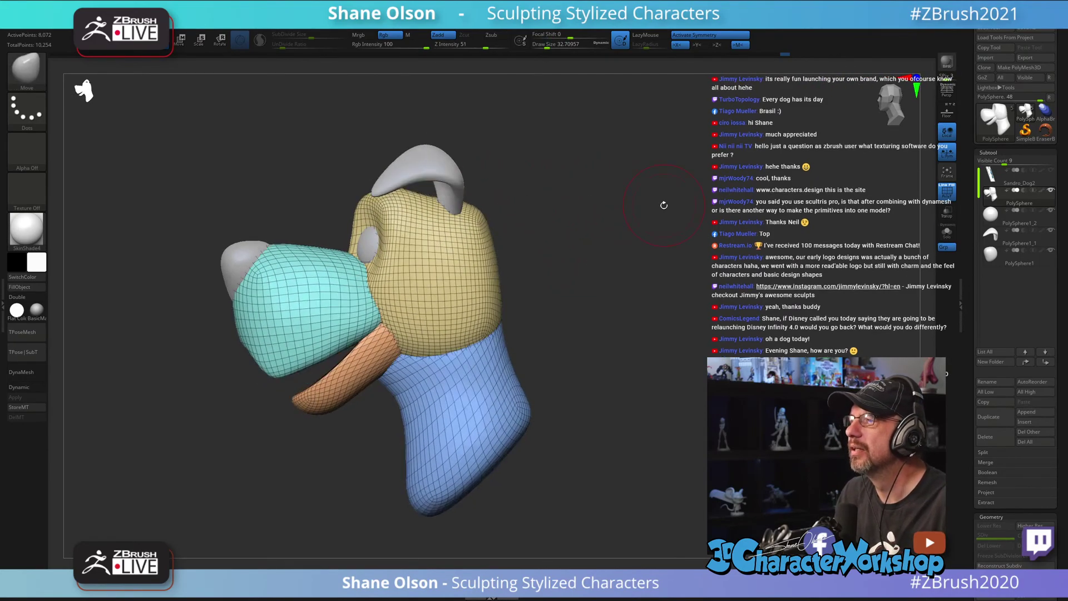
{"action": "left_click_drag", "start_coordinate": [607, 334], "coordinate": [598, 367]}
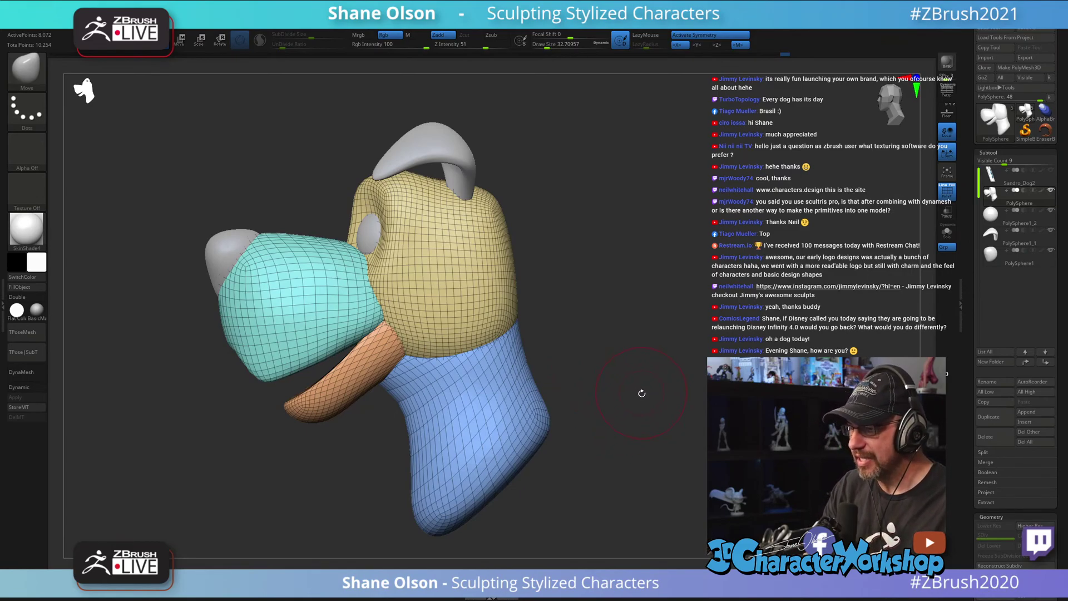
{"action": "left_click_drag", "start_coordinate": [642, 394], "coordinate": [520, 265]}
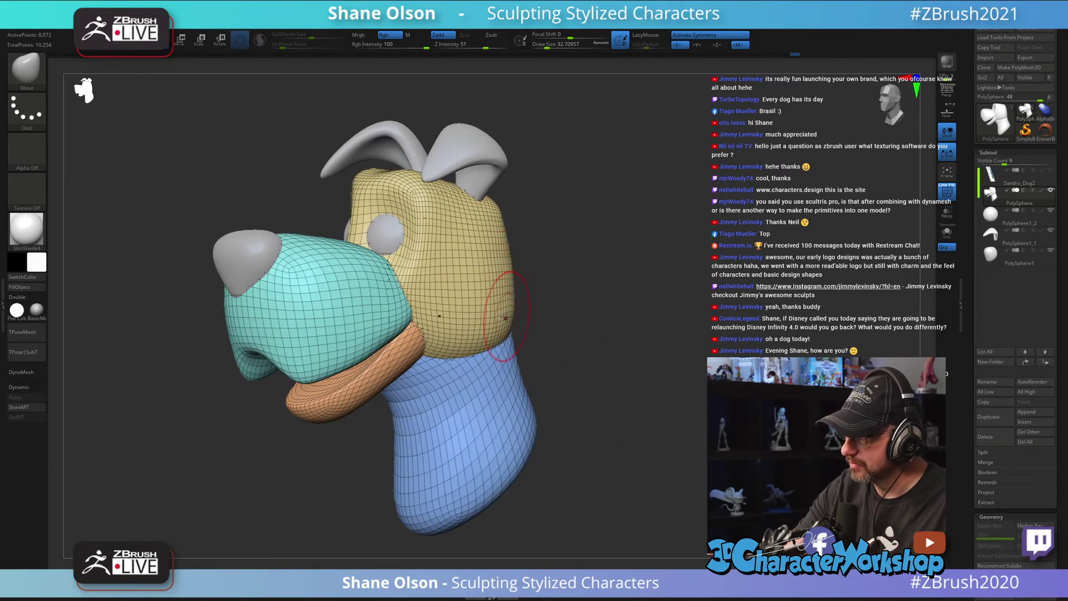
{"action": "mouse_move", "coordinate": [545, 292]}
{"action": "left_mouse_down"}
{"action": "mouse_move", "coordinate": [509, 272]}
{"action": "mouse_move", "coordinate": [581, 286]}
{"action": "mouse_move", "coordinate": [583, 273]}
{"action": "mouse_move", "coordinate": [556, 256]}
{"action": "left_mouse_up"}
{"action": "key", "text": "shift"}
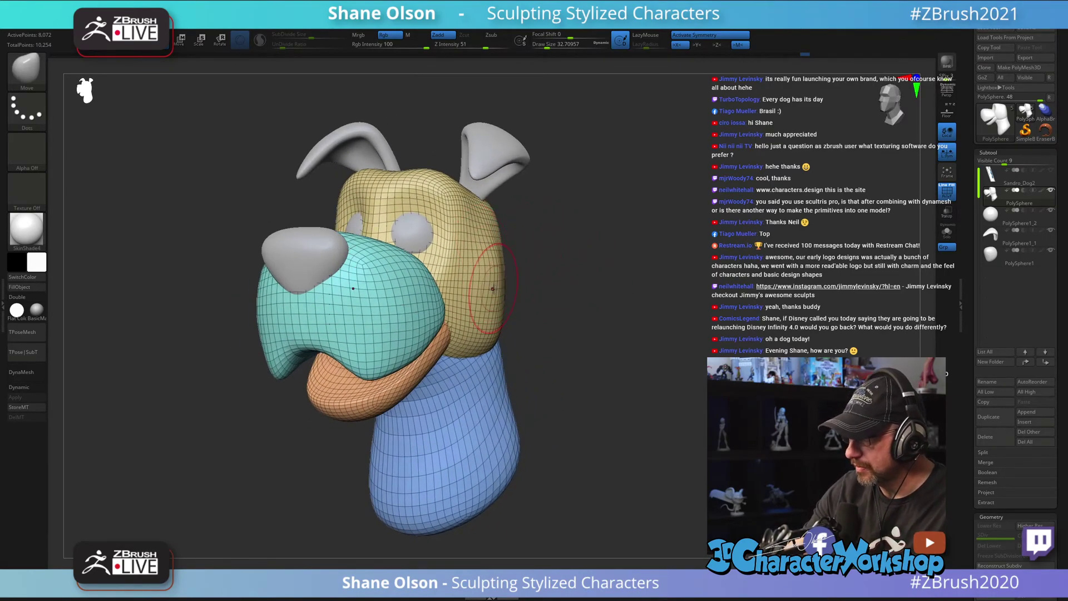
{"action": "left_click_drag", "start_coordinate": [556, 333], "coordinate": [595, 355]}
Step: Reshape the lower rear side of the head above the neck with the Move brush at draw sizes between about 41 and 62
{"action": "key", "text": "s"}
{"action": "left_click_drag", "start_coordinate": [618, 337], "coordinate": [570, 333]}
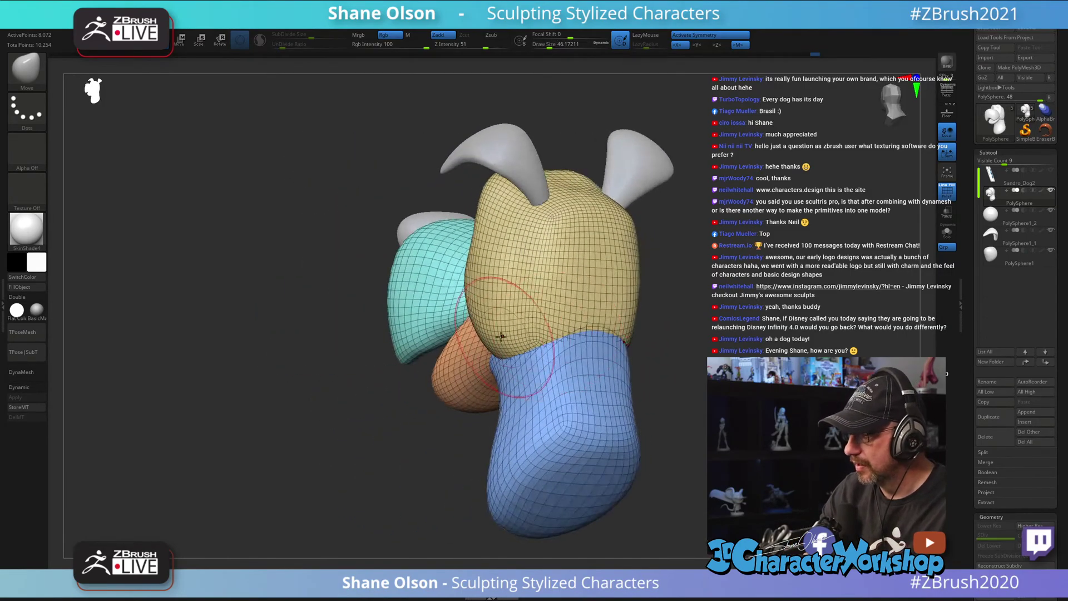
{"action": "key", "text": "s"}
{"action": "left_click_drag", "start_coordinate": [502, 335], "coordinate": [504, 335]}
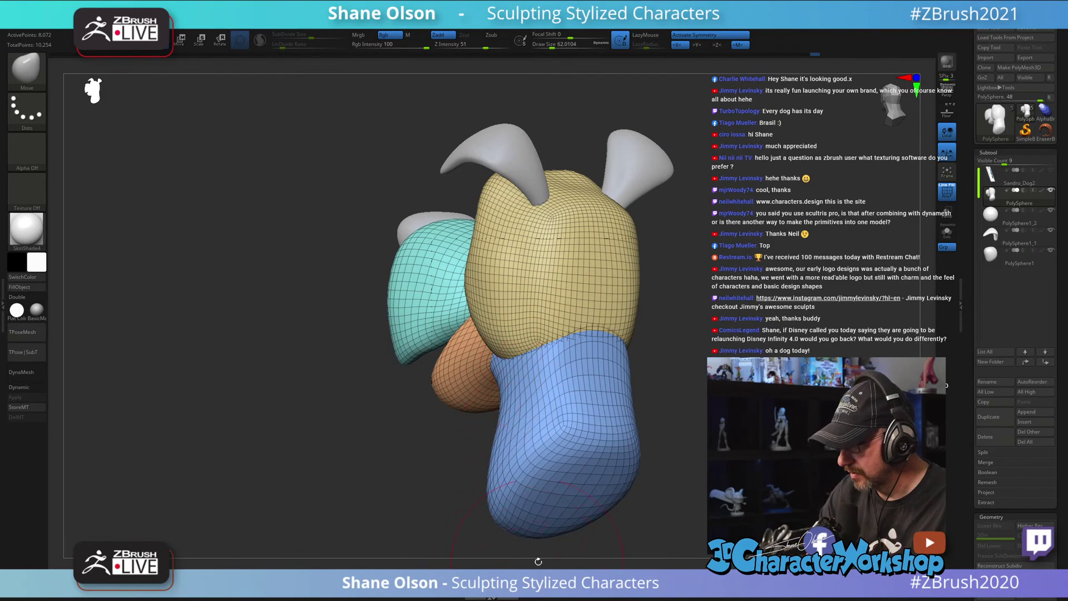
{"action": "right_click_drag", "start_coordinate": [503, 284], "coordinate": [462, 272], "text": "alt"}
{"action": "left_click_drag", "start_coordinate": [485, 286], "coordinate": [449, 310]}
{"action": "mouse_move", "coordinate": [450, 310]}
{"action": "right_mouse_down"}
{"action": "mouse_move", "coordinate": [639, 355]}
{"action": "mouse_move", "coordinate": [490, 278]}
{"action": "mouse_move", "coordinate": [489, 262]}
{"action": "mouse_move", "coordinate": [557, 253]}
{"action": "mouse_move", "coordinate": [548, 308]}
{"action": "right_mouse_up"}
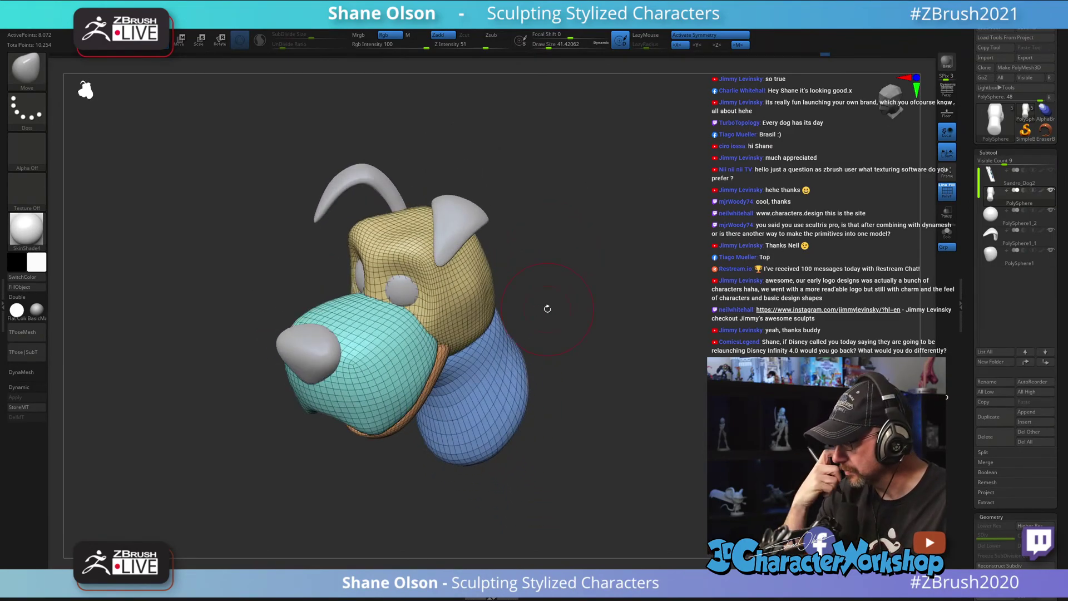
Step: Push the back of the head slightly inward in profile with the Move brush, enlarging the draw size to about 74
{"action": "key", "text": "shift"}
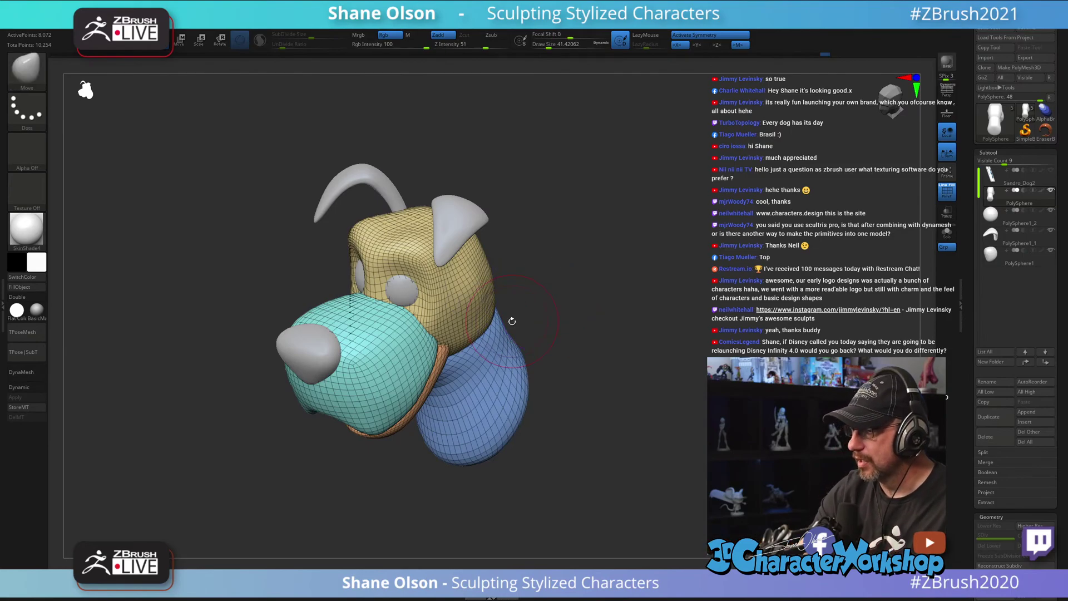
{"action": "left_click_drag", "start_coordinate": [563, 296], "coordinate": [615, 340]}
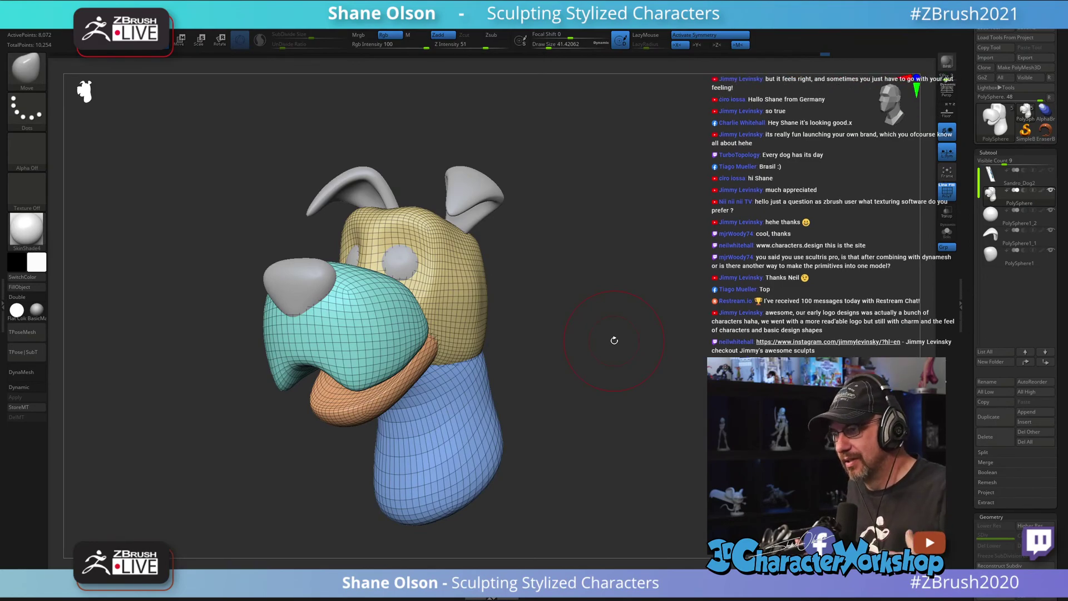
{"action": "left_click_drag", "start_coordinate": [630, 326], "coordinate": [645, 328]}
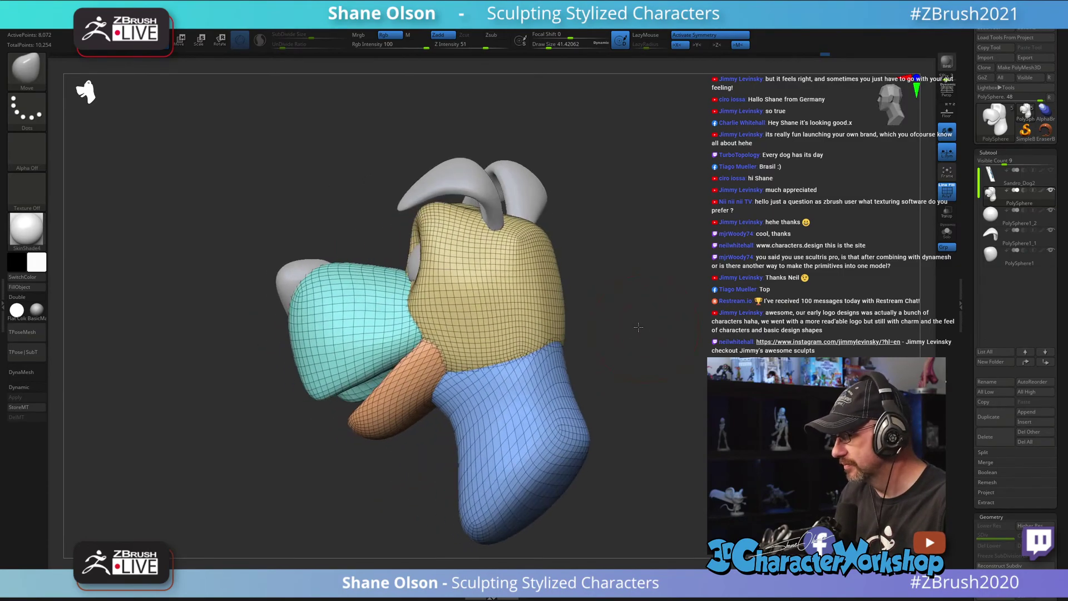
{"action": "key", "text": "s"}
{"action": "left_click", "coordinate": [590, 355]}
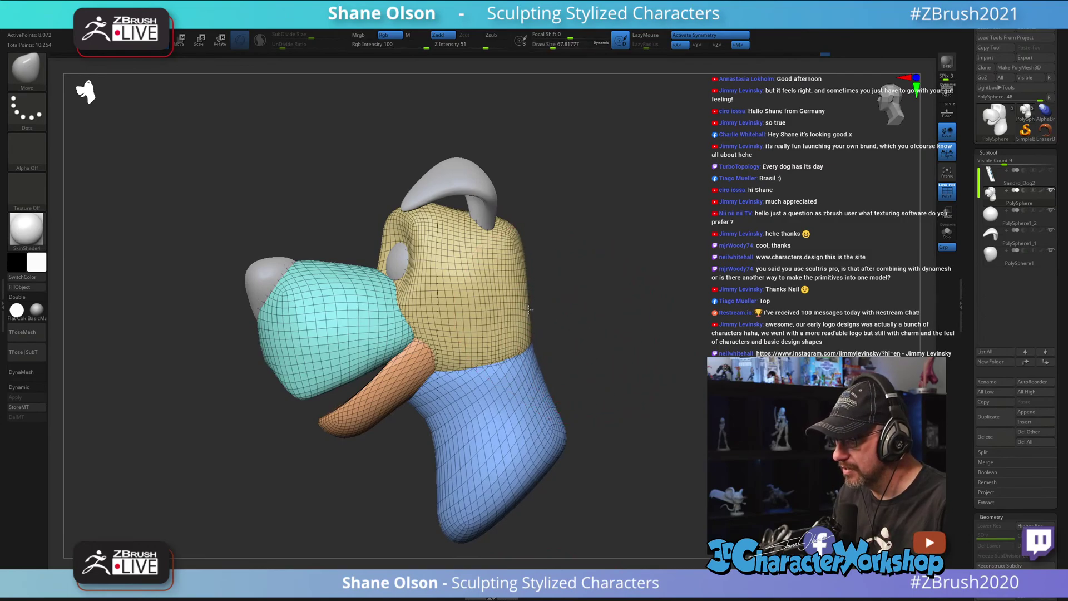
{"action": "key", "text": "s"}
{"action": "left_click", "coordinate": [523, 292]}
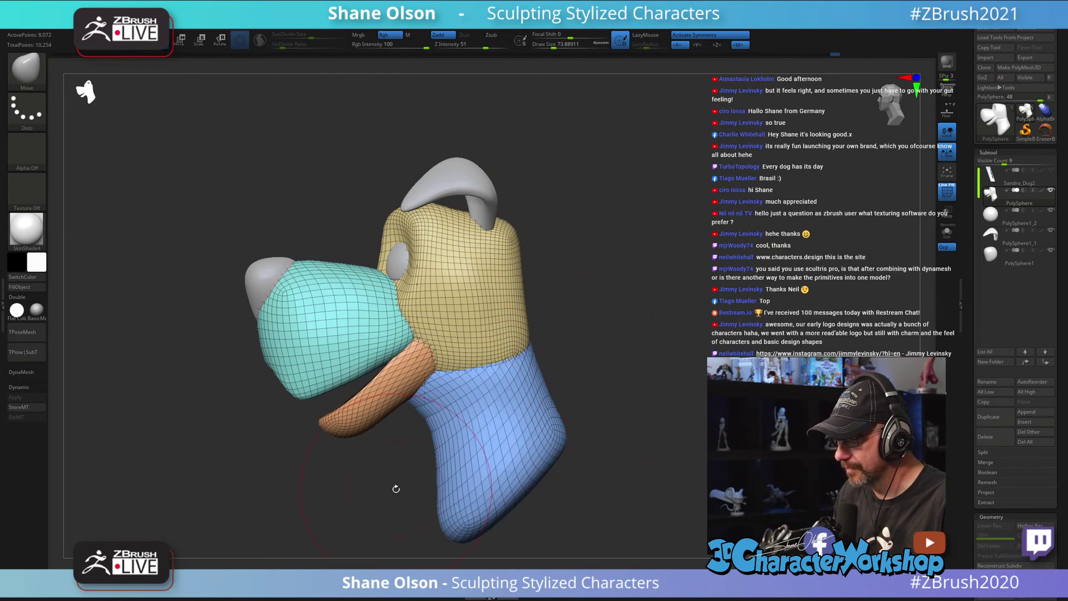
Step: Reduce the Move brush's draw size to about 44
{"action": "left_click_drag", "start_coordinate": [722, 297], "coordinate": [770, 322]}
{"action": "left_click_drag", "start_coordinate": [749, 324], "coordinate": [665, 313], "text": "alt"}
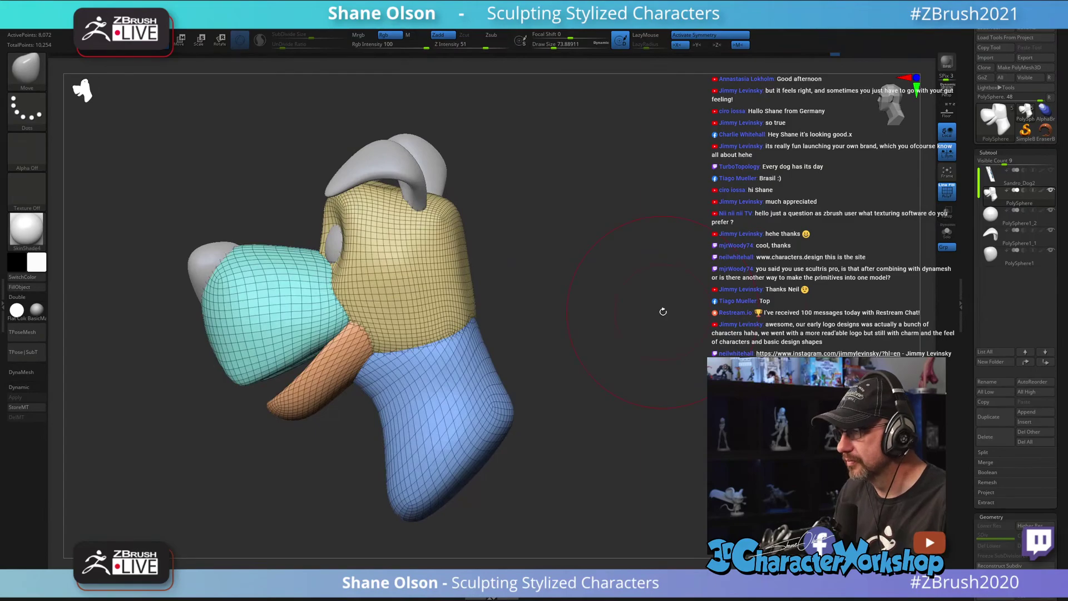
{"action": "left_click_drag", "start_coordinate": [582, 395], "coordinate": [645, 388]}
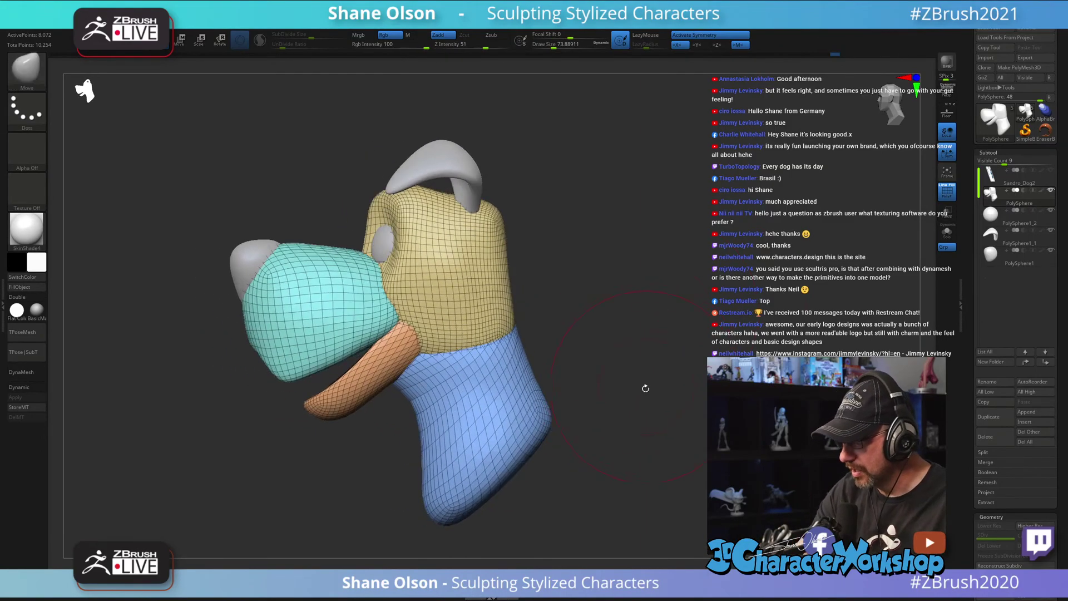
{"action": "key", "text": "bracketleft"}
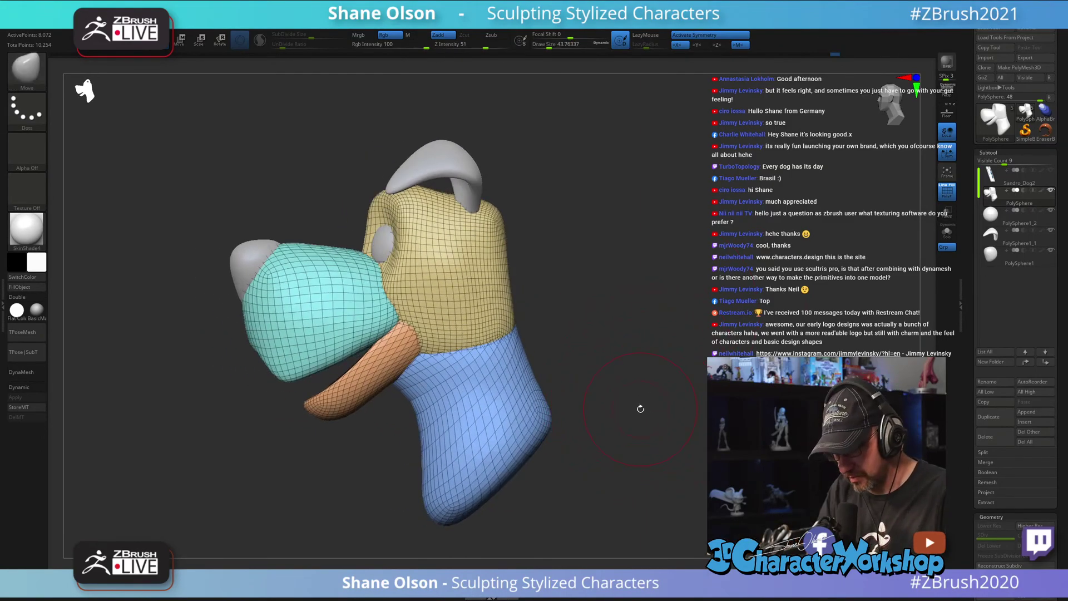
{"action": "left_click_drag", "start_coordinate": [649, 376], "coordinate": [649, 380]}
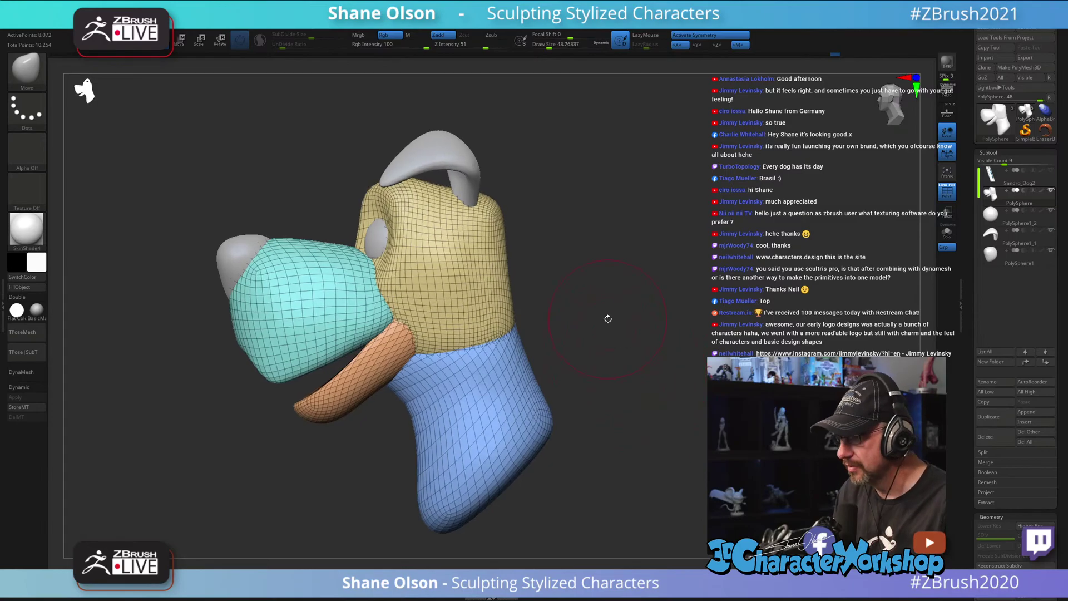
Step: Activate the Move gizmo for the dog head in front view and center it with Go To Axis
{"action": "left_click_drag", "start_coordinate": [608, 318], "coordinate": [629, 319], "text": "shift"}
{"action": "key", "text": "w"}
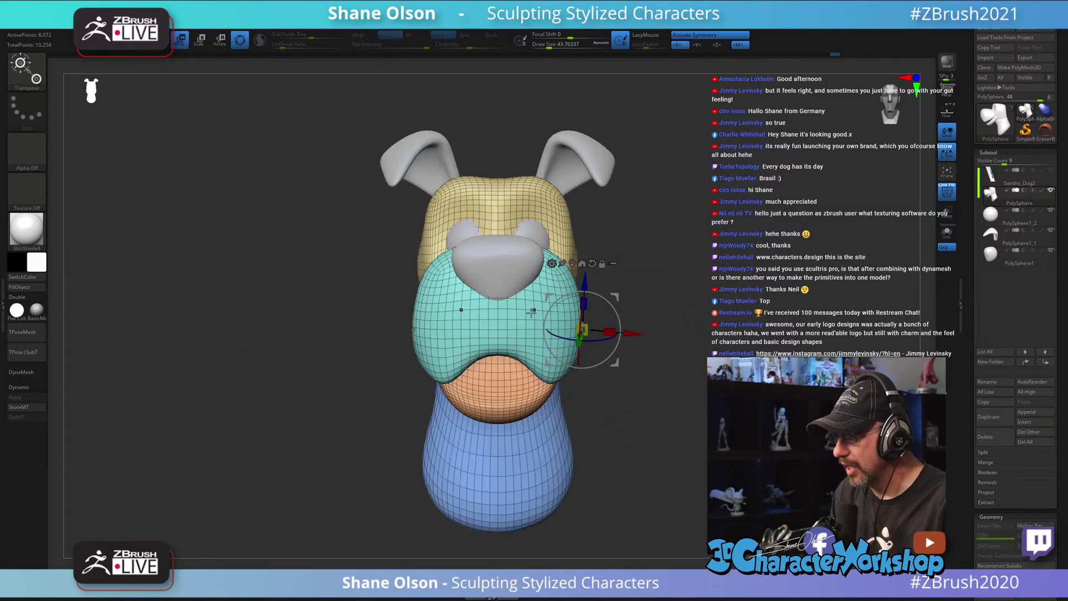
{"action": "left_click_drag", "start_coordinate": [760, 300], "coordinate": [748, 298], "text": "alt"}
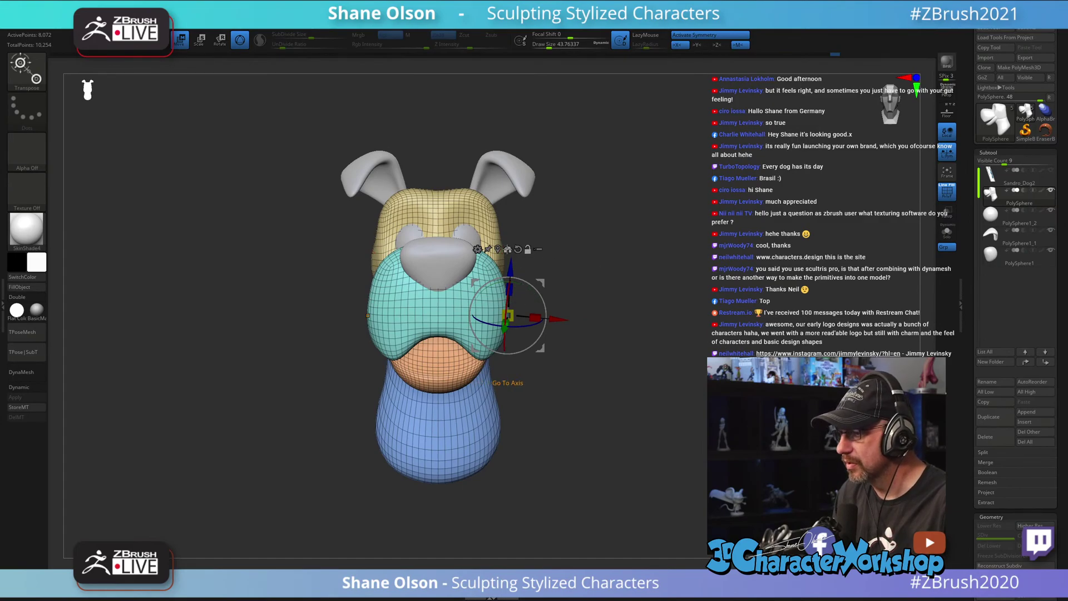
{"action": "left_click", "coordinate": [508, 249]}
{"action": "left_click_drag", "start_coordinate": [624, 334], "coordinate": [649, 272]}
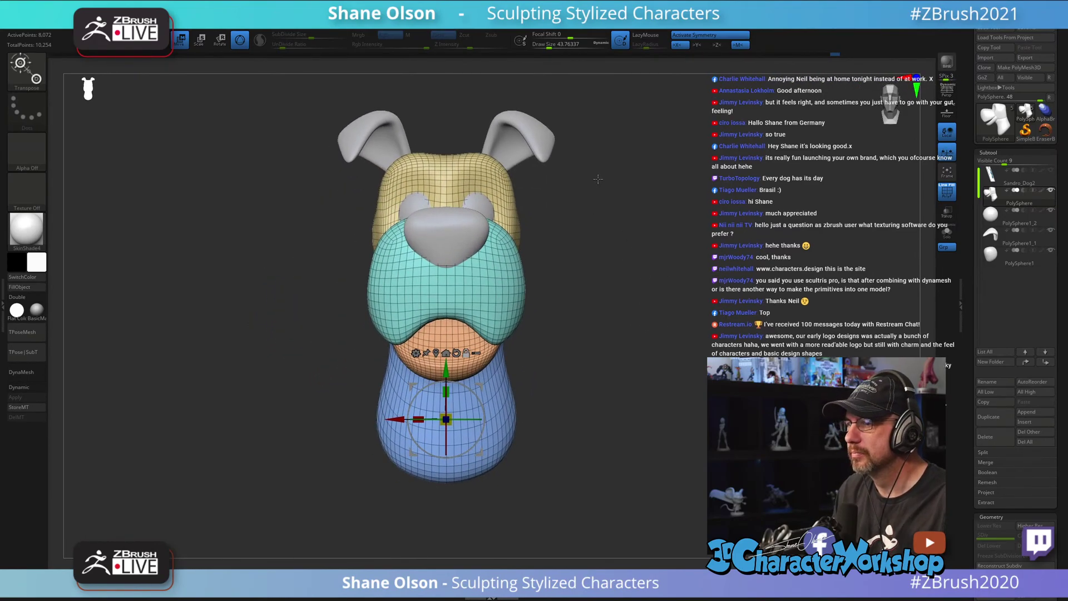
{"action": "left_click_drag", "start_coordinate": [605, 189], "coordinate": [616, 207], "text": "alt"}
{"action": "left_click_drag", "start_coordinate": [246, 301], "coordinate": [243, 310], "text": "alt"}
{"action": "left_click_drag", "start_coordinate": [688, 265], "coordinate": [638, 253]}
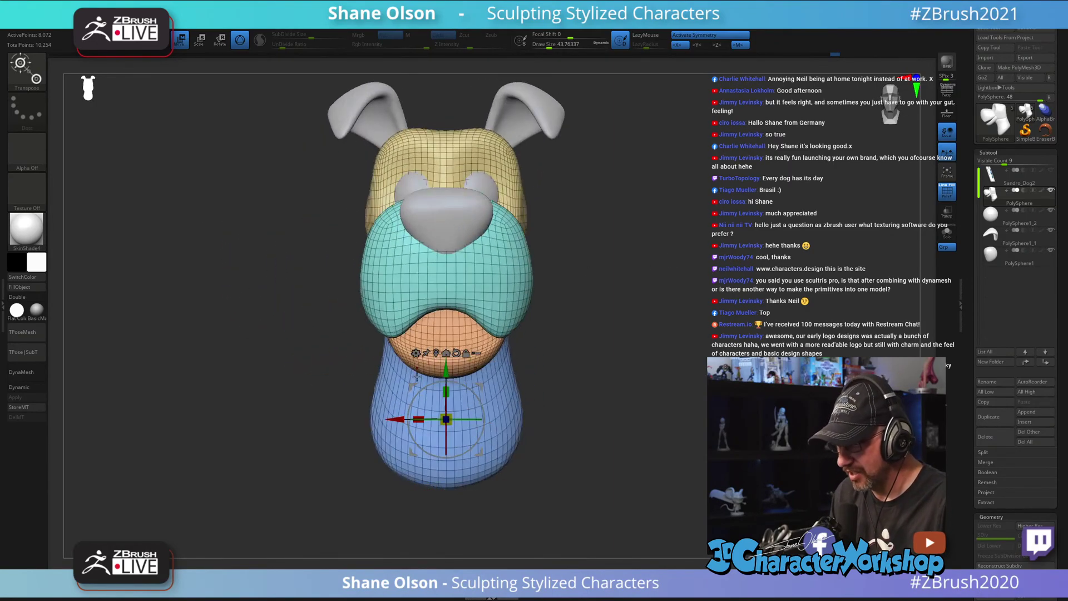
Step: Merge the dog head's overlapping skull, muzzle, jaw and neck pieces into one mesh with Remesh By Union
{"action": "left_click", "coordinate": [417, 354]}
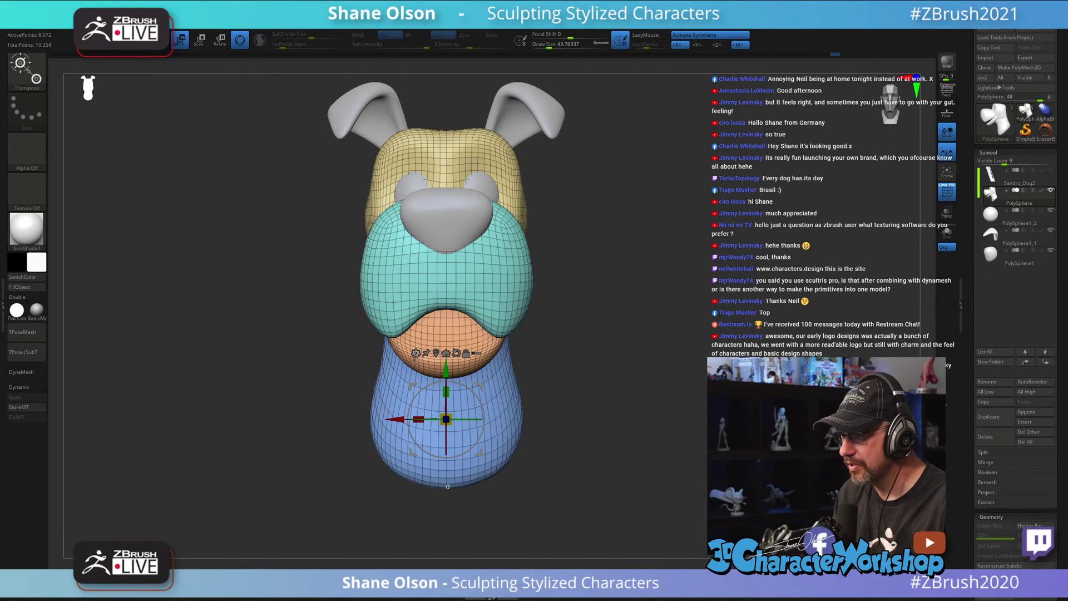
{"action": "left_click", "coordinate": [416, 353]}
{"action": "left_click", "coordinate": [577, 420]}
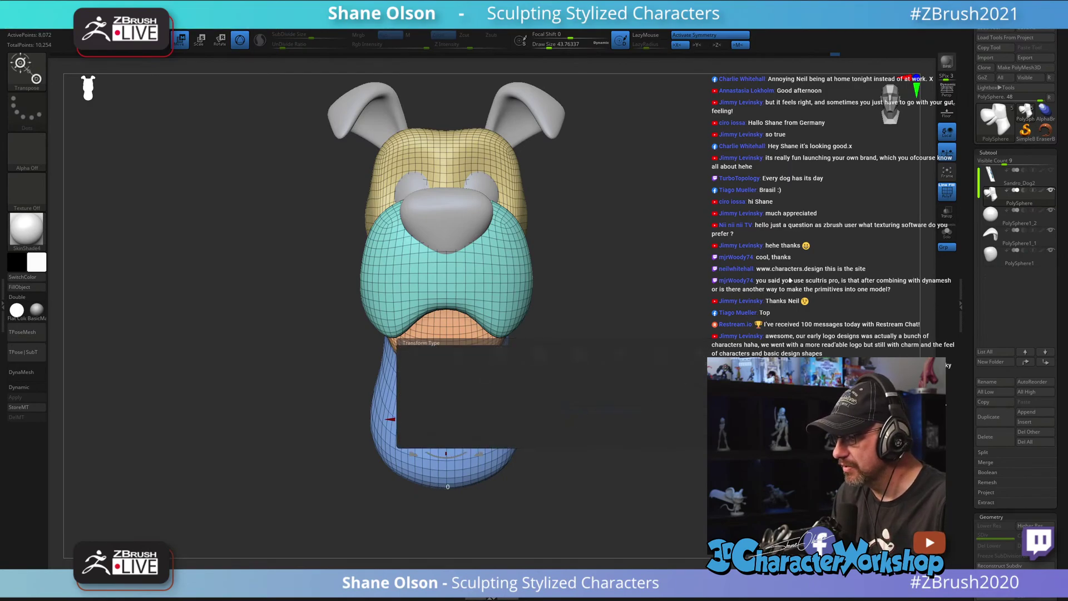
{"action": "left_click_drag", "start_coordinate": [724, 286], "coordinate": [517, 305]}
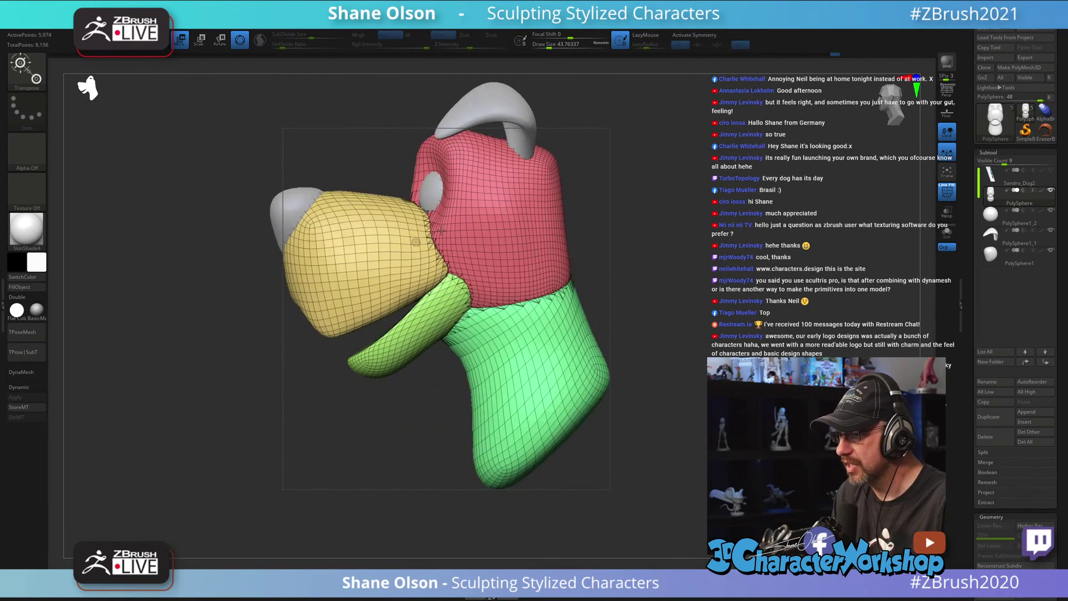
{"action": "left_click", "coordinate": [415, 240]}
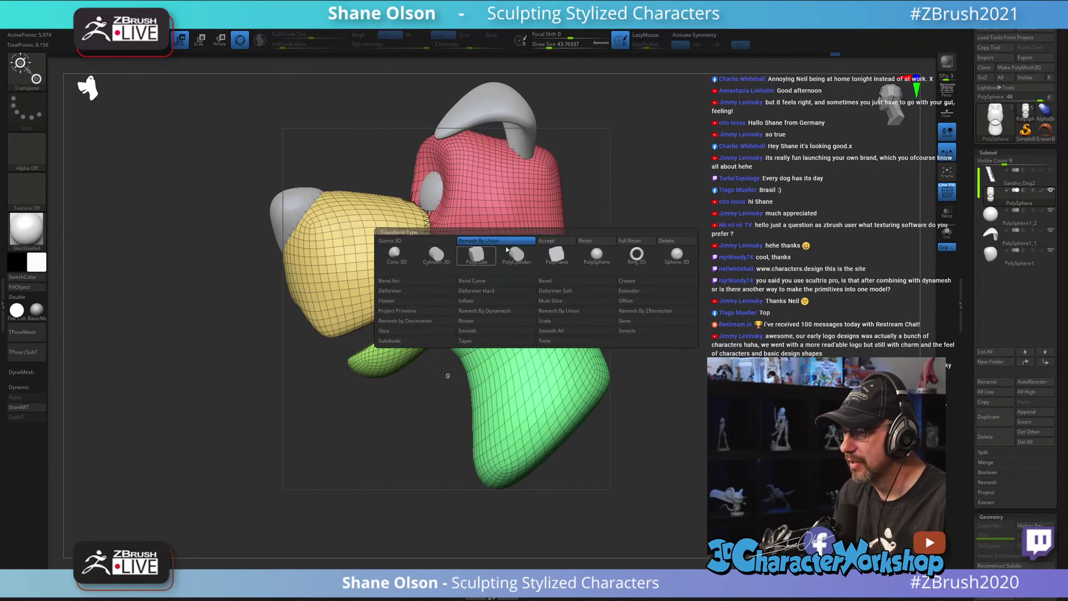
{"action": "left_click", "coordinate": [553, 243]}
{"action": "left_click_drag", "start_coordinate": [640, 250], "coordinate": [562, 317]}
Step: Show the floor grid and move the unlocked gizmo to the center of the grid in front view
{"action": "left_click", "coordinate": [946, 117]}
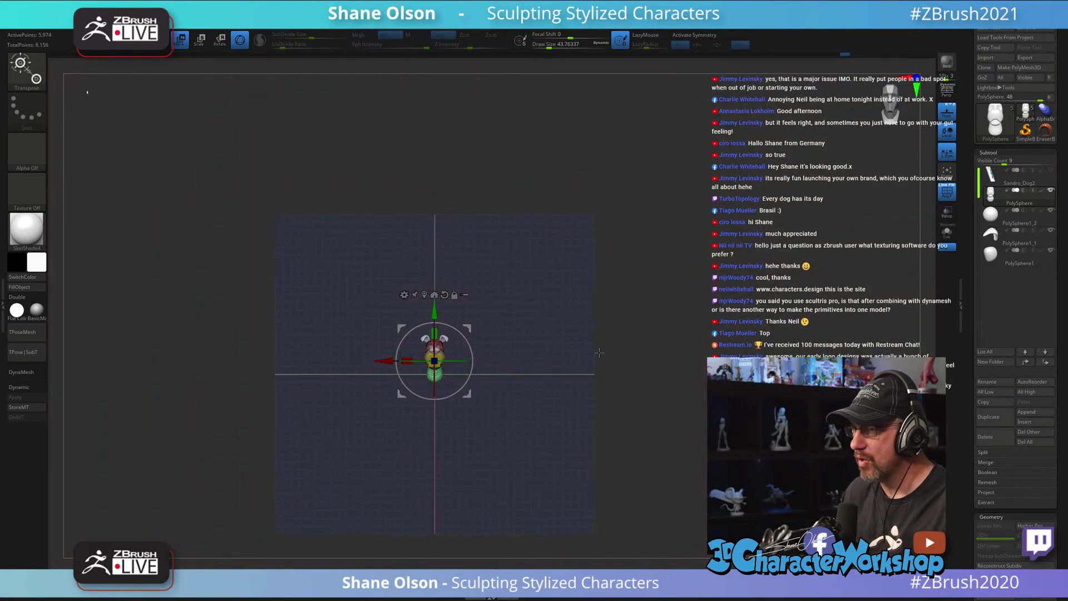
{"action": "left_click_drag", "start_coordinate": [586, 350], "coordinate": [592, 396]}
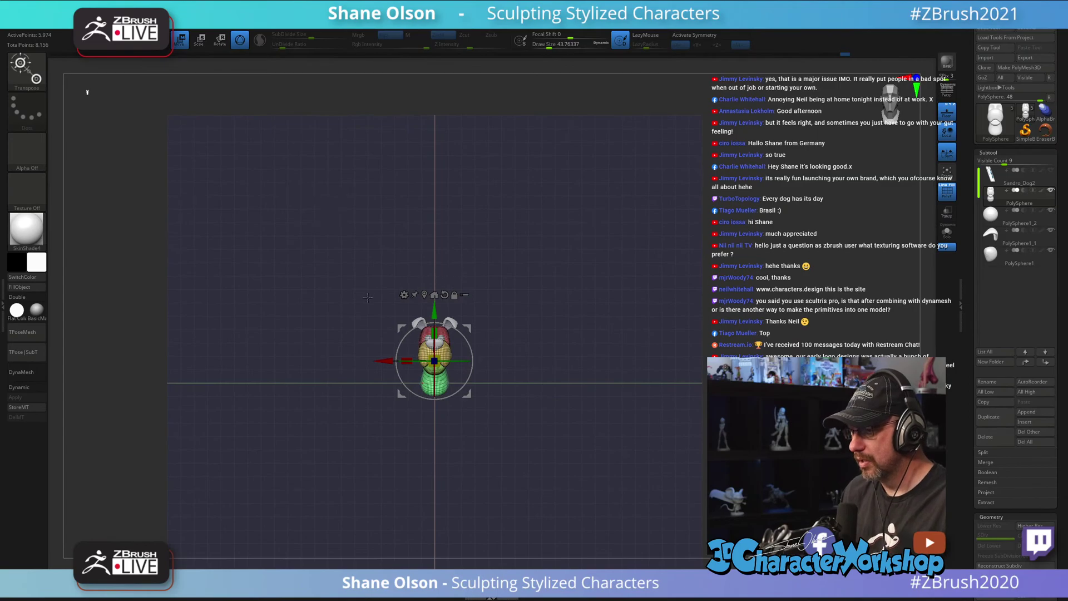
{"action": "left_click", "coordinate": [455, 296]}
{"action": "left_click", "coordinate": [434, 295]}
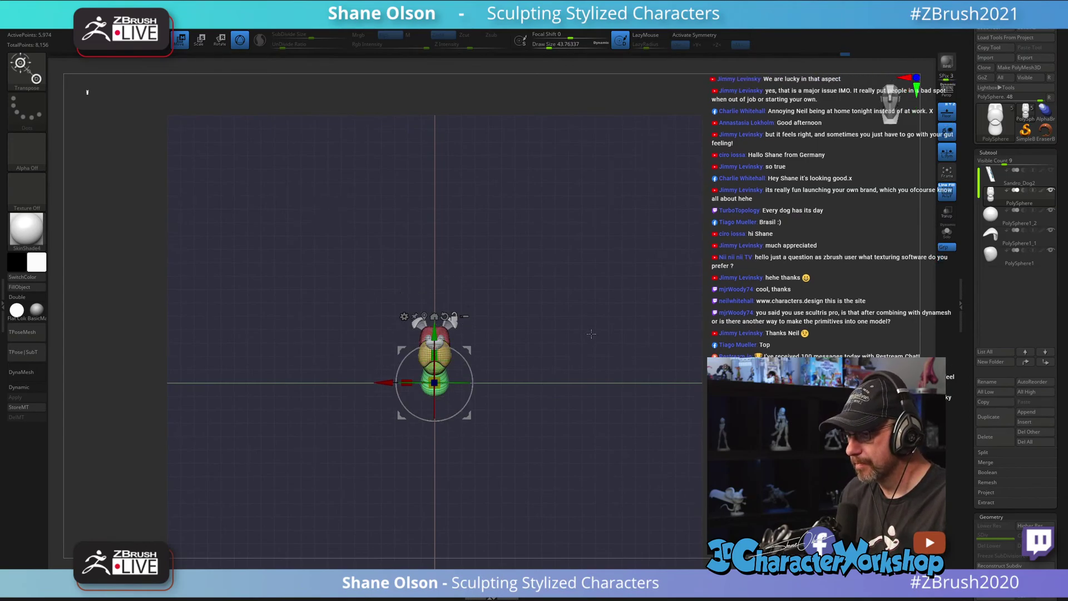
Step: Turn on Transpose All Selected Subtools and scale the whole dog head up uniformly from the grid center
{"action": "left_click_drag", "start_coordinate": [583, 330], "coordinate": [573, 312]}
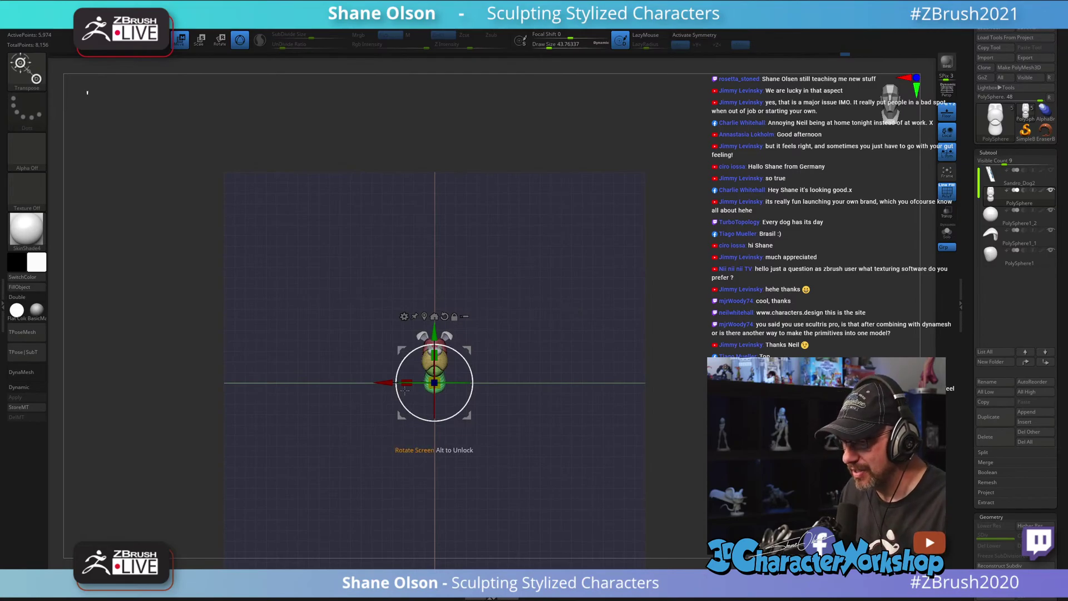
{"action": "right_click_drag", "start_coordinate": [517, 319], "coordinate": [478, 380], "text": "ctrl"}
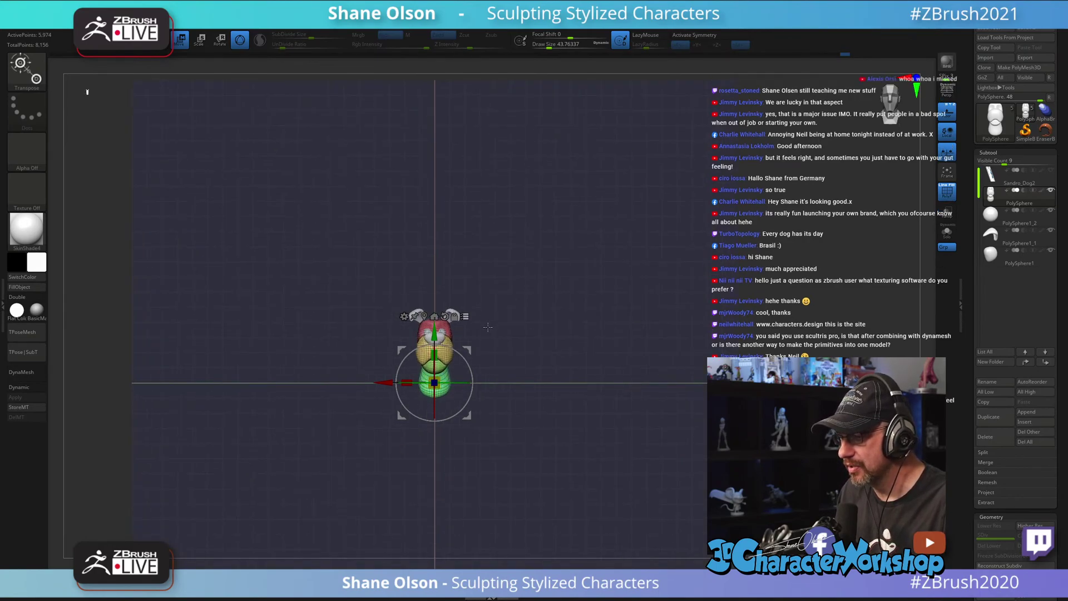
{"action": "right_click_drag", "start_coordinate": [519, 315], "coordinate": [470, 318], "text": "ctrl"}
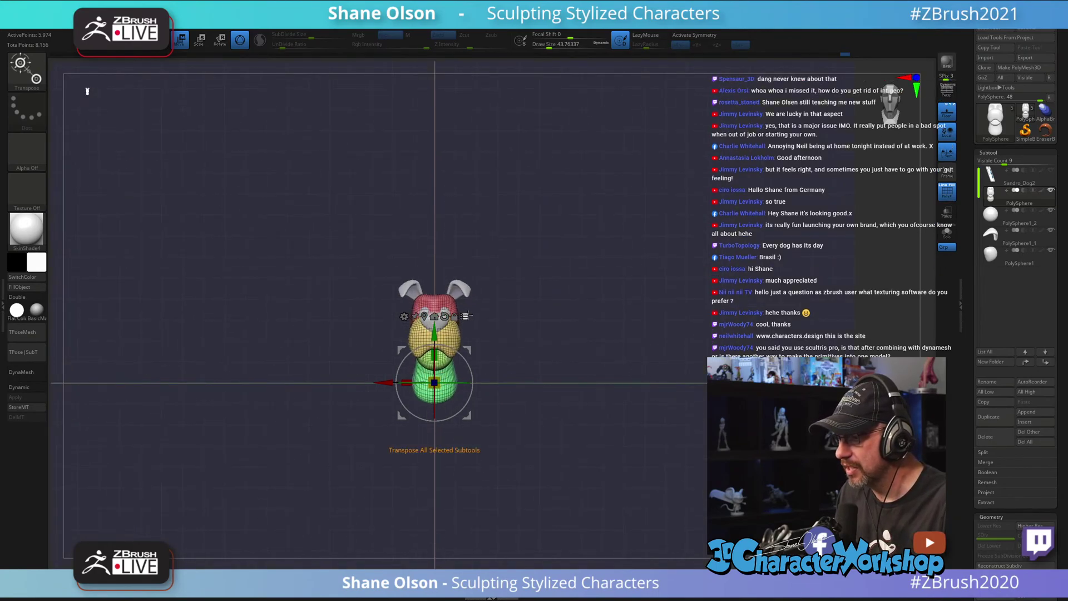
{"action": "left_click_drag", "start_coordinate": [434, 383], "coordinate": [487, 335]}
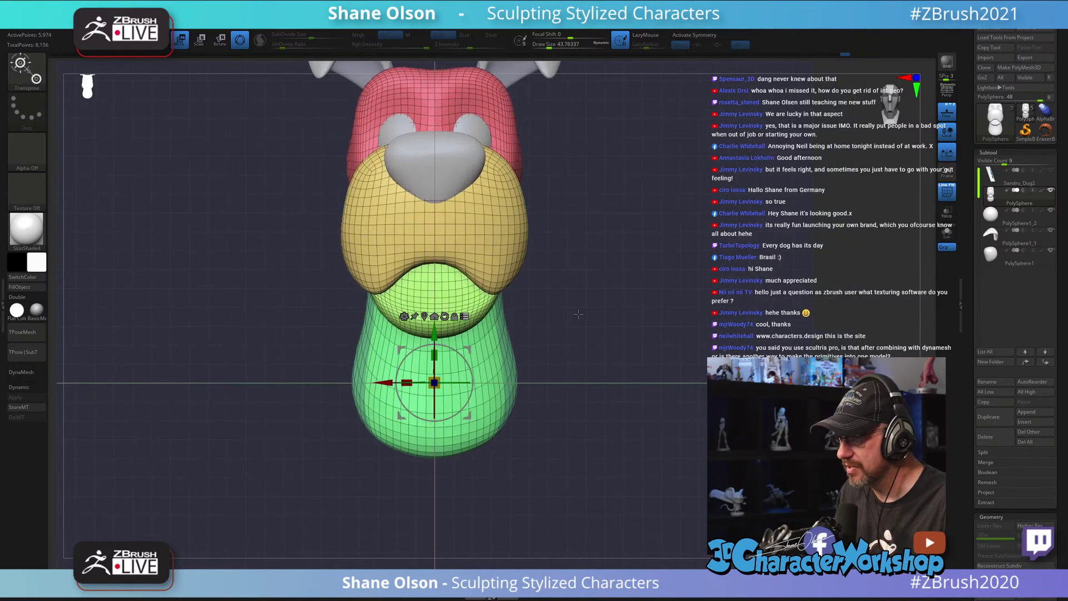
{"action": "right_click_drag", "start_coordinate": [488, 335], "coordinate": [460, 379], "text": "ctrl"}
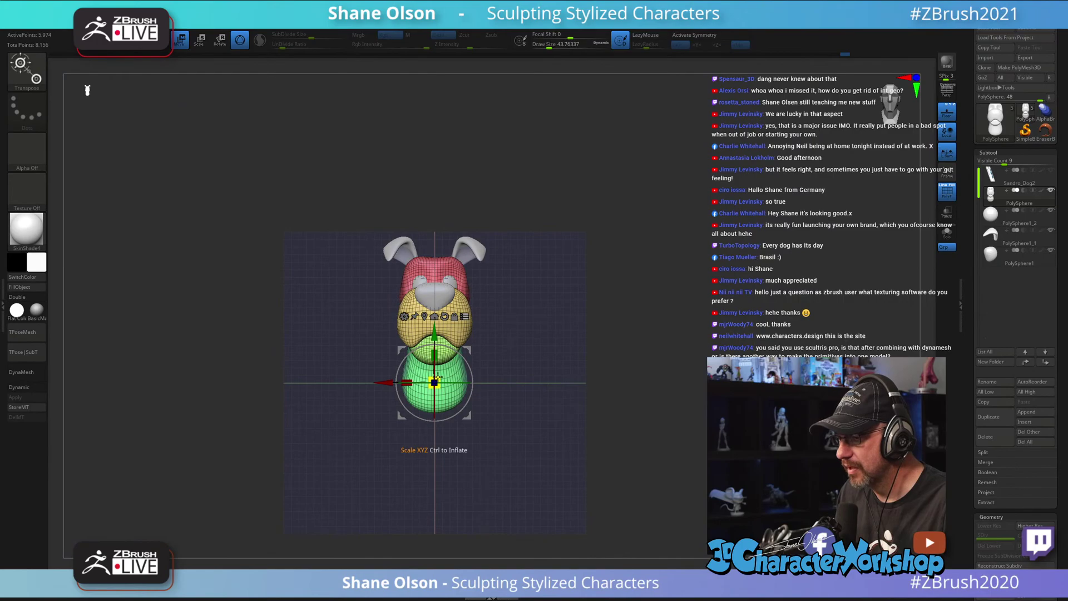
{"action": "left_click_drag", "start_coordinate": [434, 382], "coordinate": [463, 363]}
{"action": "right_click_drag", "start_coordinate": [590, 356], "coordinate": [660, 332], "text": "ctrl"}
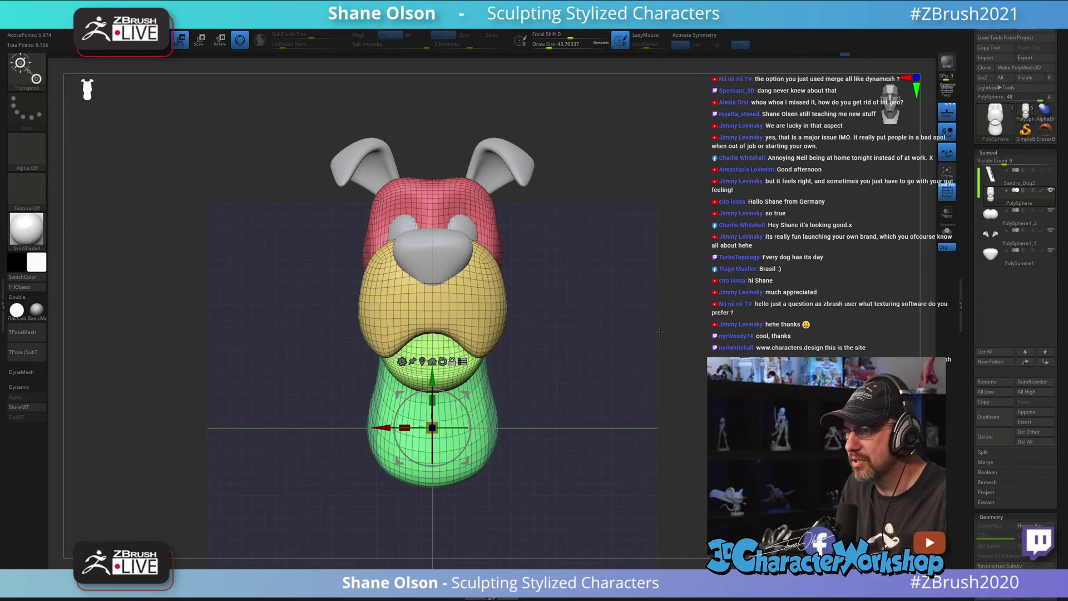
Step: Examine the merged mesh from the side and front, especially the seams between skull, muzzle, jaw and neck
{"action": "right_click_drag", "start_coordinate": [655, 318], "coordinate": [613, 328]}
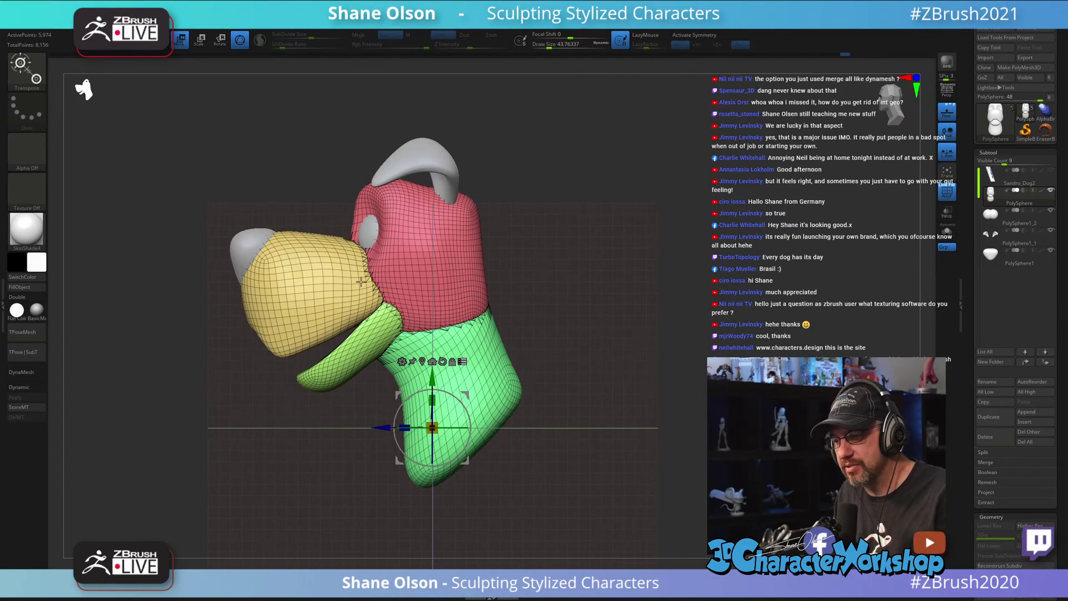
{"action": "right_click_drag", "start_coordinate": [543, 242], "coordinate": [513, 303]}
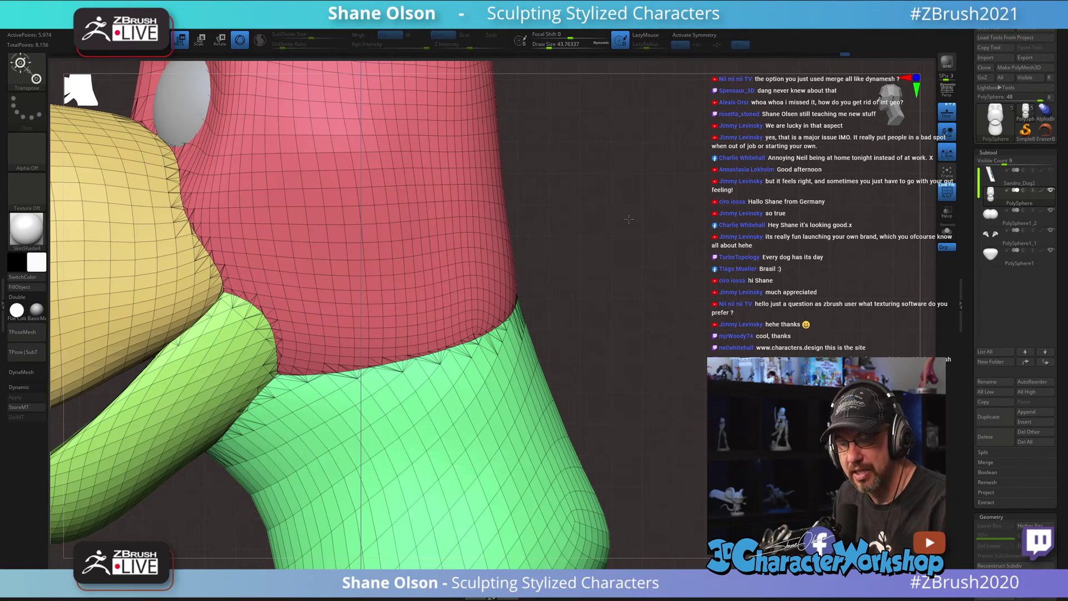
{"action": "right_click_drag", "start_coordinate": [628, 234], "coordinate": [604, 183], "text": "ctrl"}
{"action": "key", "text": "f"}
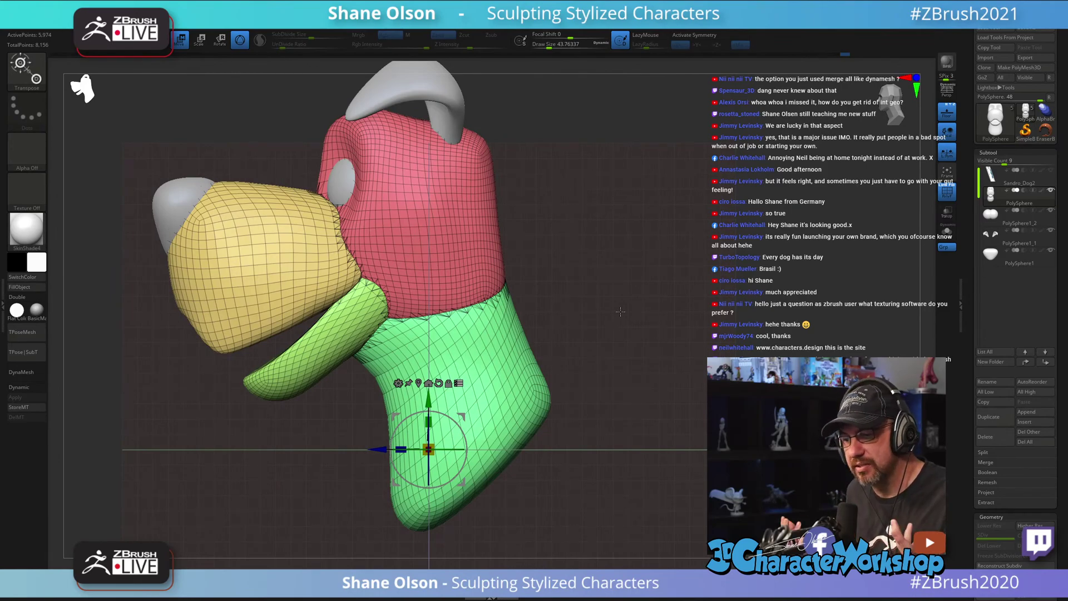
{"action": "left_click_drag", "start_coordinate": [621, 311], "coordinate": [647, 311], "text": "shift"}
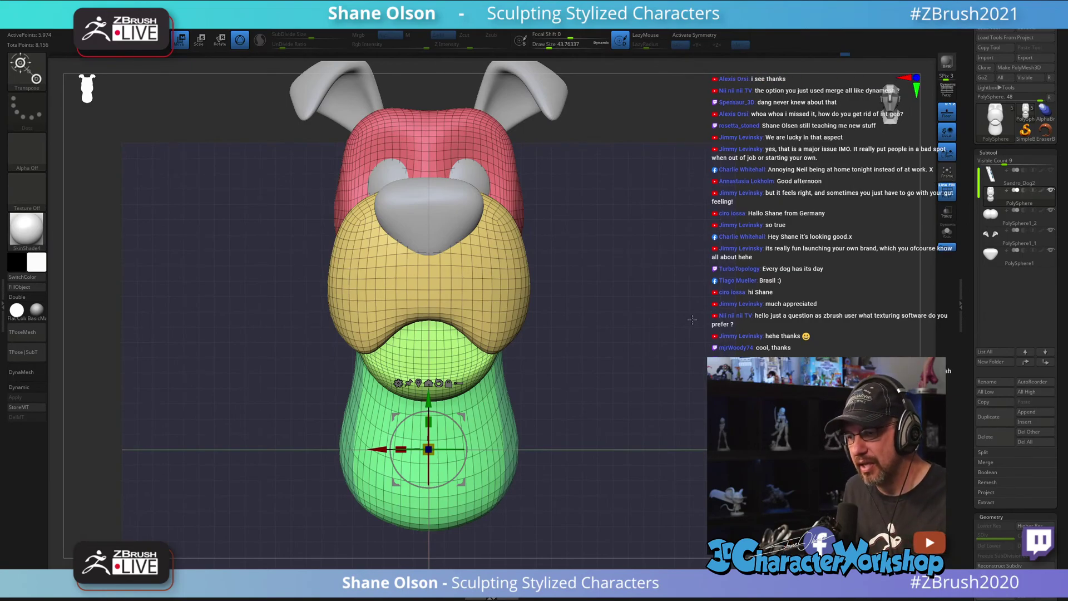
{"action": "left_click_drag", "start_coordinate": [690, 320], "coordinate": [665, 333]}
{"action": "left_click_drag", "start_coordinate": [572, 423], "coordinate": [570, 389], "text": "alt"}
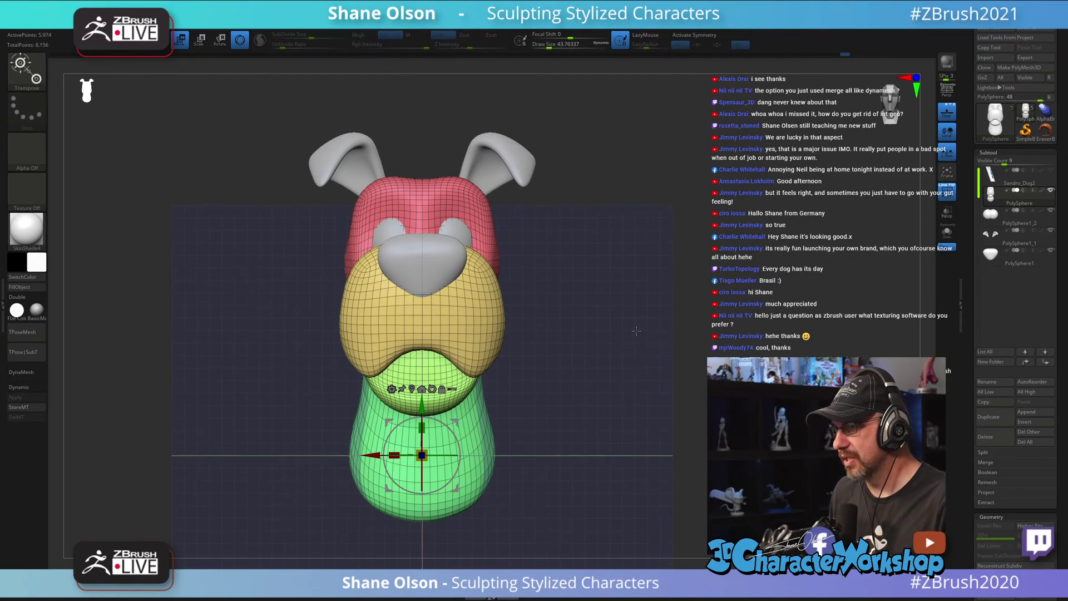
{"action": "left_click_drag", "start_coordinate": [633, 330], "coordinate": [381, 348]}
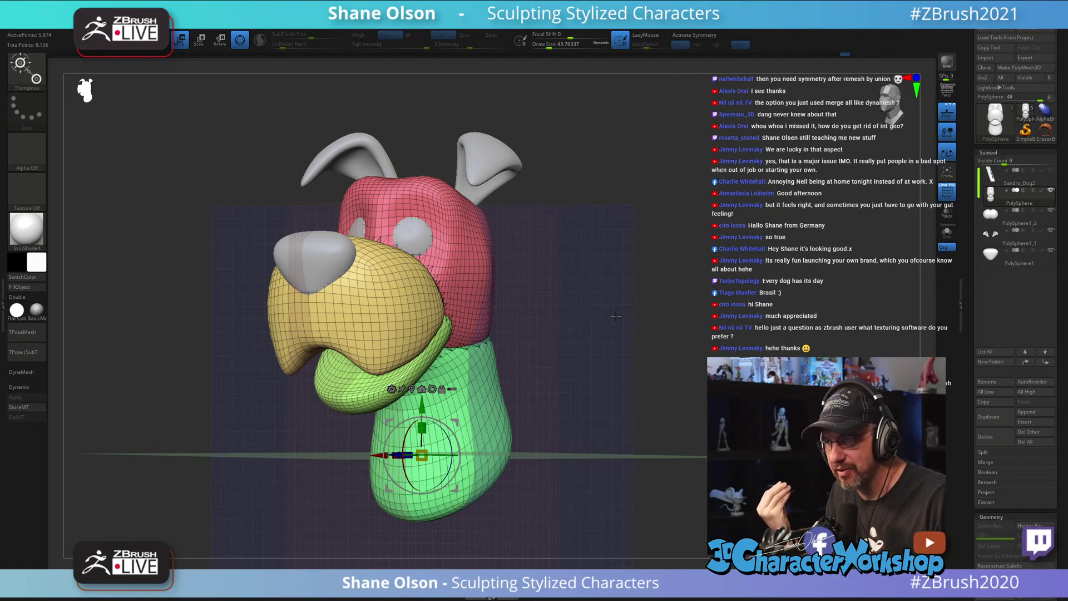
{"action": "left_click_drag", "start_coordinate": [616, 316], "coordinate": [610, 311], "text": "shift"}
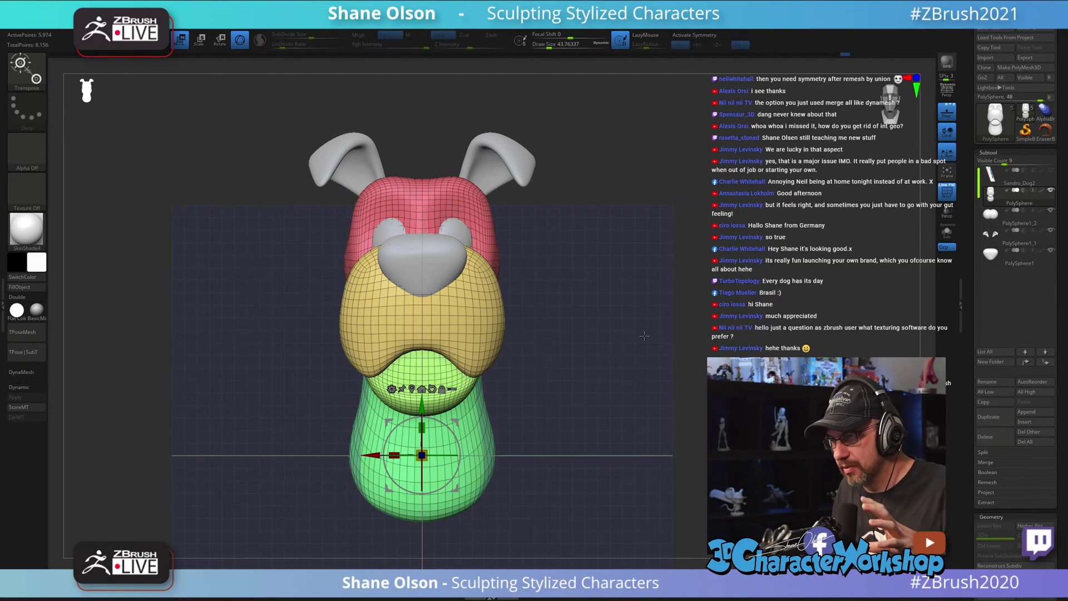
Step: Turn on X symmetry, hide the floor grid and return to drawing with the Move brush
{"action": "left_click_drag", "start_coordinate": [643, 336], "coordinate": [652, 295]}
{"action": "key", "text": "x"}
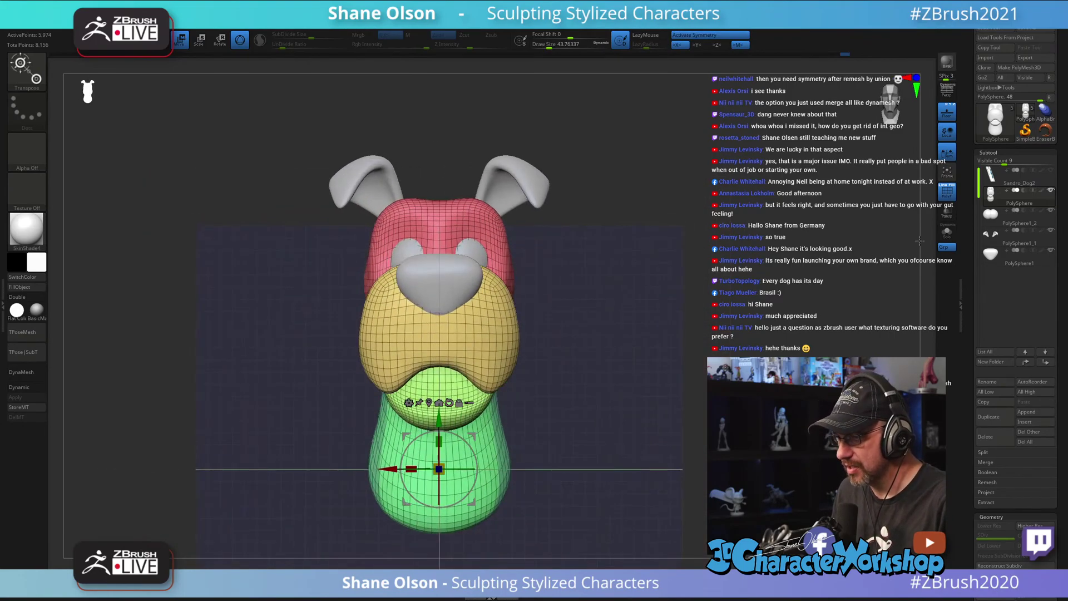
{"action": "left_click", "coordinate": [948, 113]}
{"action": "left_click_drag", "start_coordinate": [609, 323], "coordinate": [608, 342]}
{"action": "key", "text": "q"}
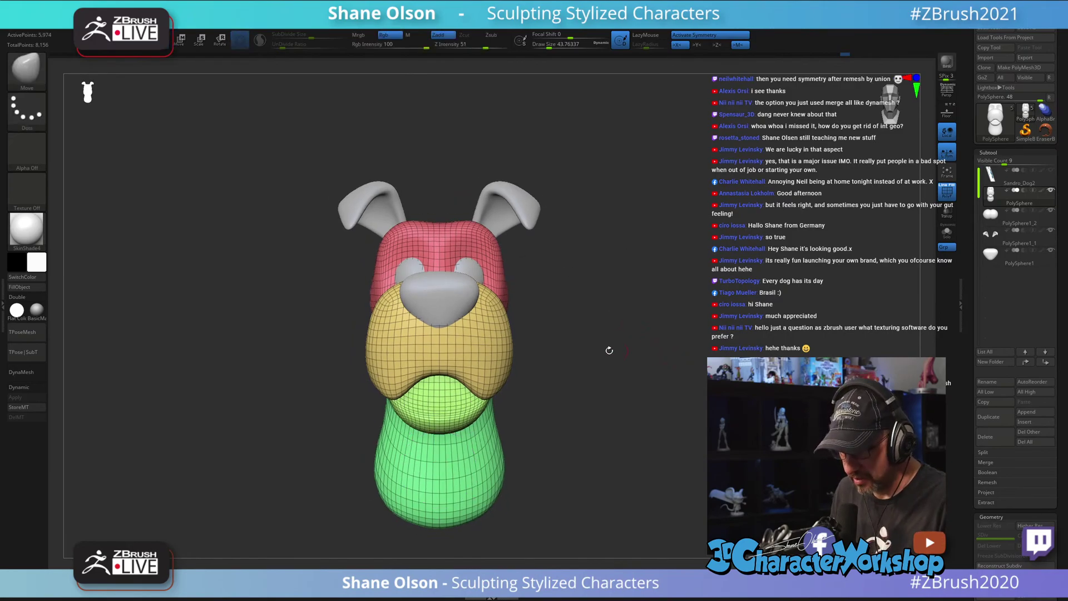
Step: Enlarge the brush draw size to about 101
{"action": "key", "text": "s"}
{"action": "left_click_drag", "start_coordinate": [625, 268], "coordinate": [606, 303]}
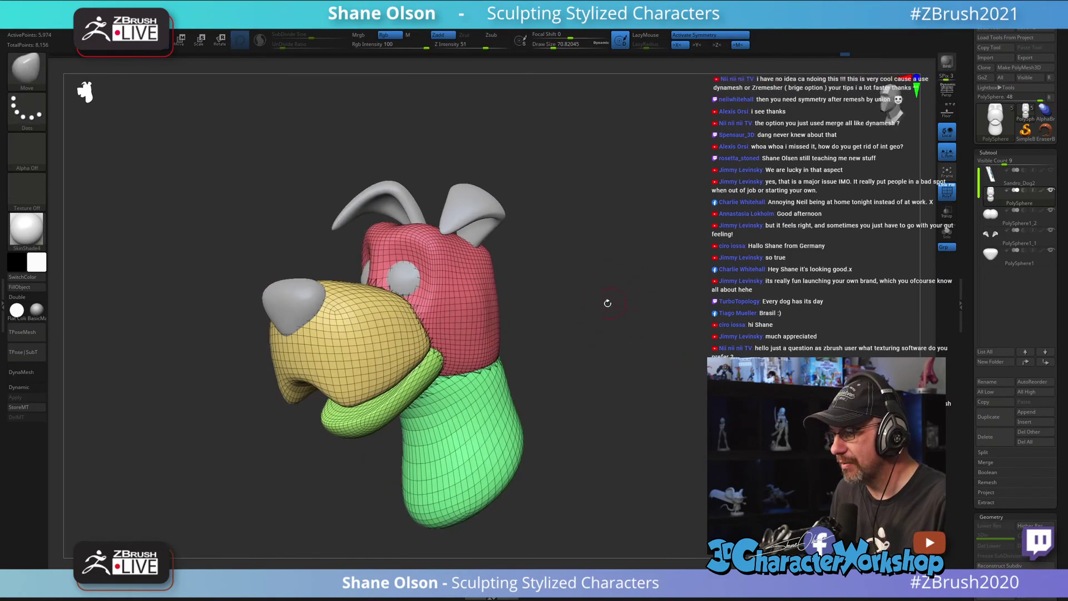
{"action": "key", "text": "s"}
{"action": "left_click_drag", "start_coordinate": [565, 261], "coordinate": [576, 261]}
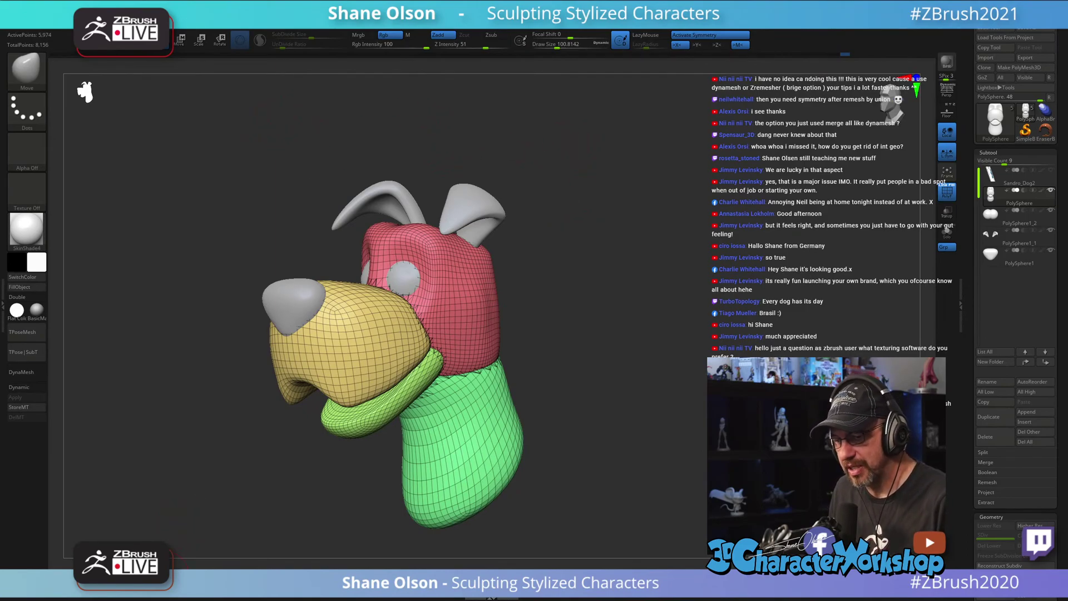
Step: Switch to the SnakeHook brush, enable Sculptris Pro and bring up its Adaptive Size and Combined options
{"action": "key", "text": "b"}
{"action": "key", "text": "s"}
{"action": "key", "text": "h"}
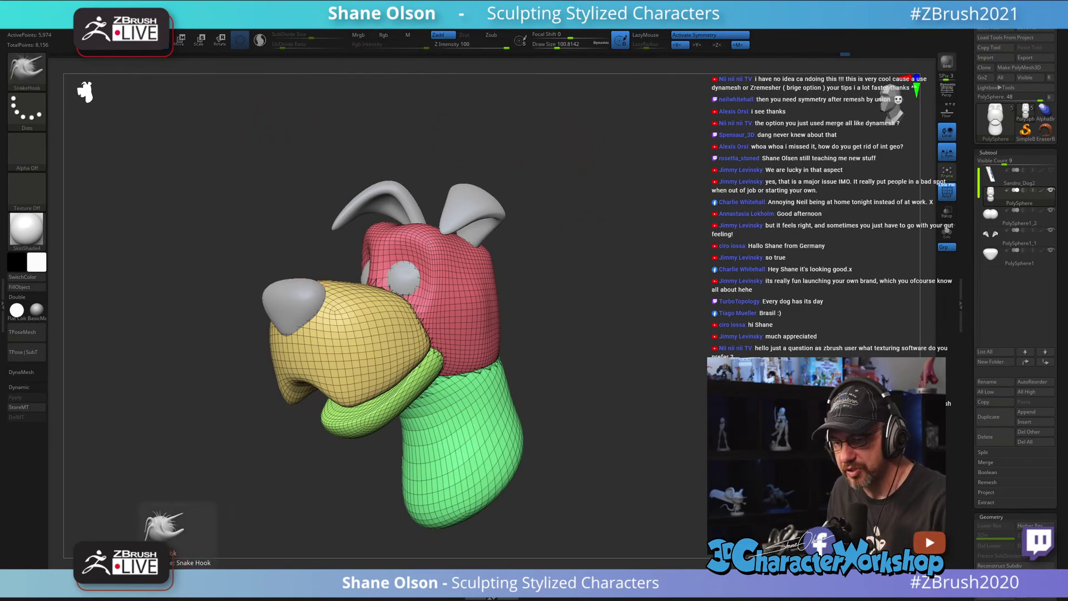
{"action": "left_click", "coordinate": [262, 40]}
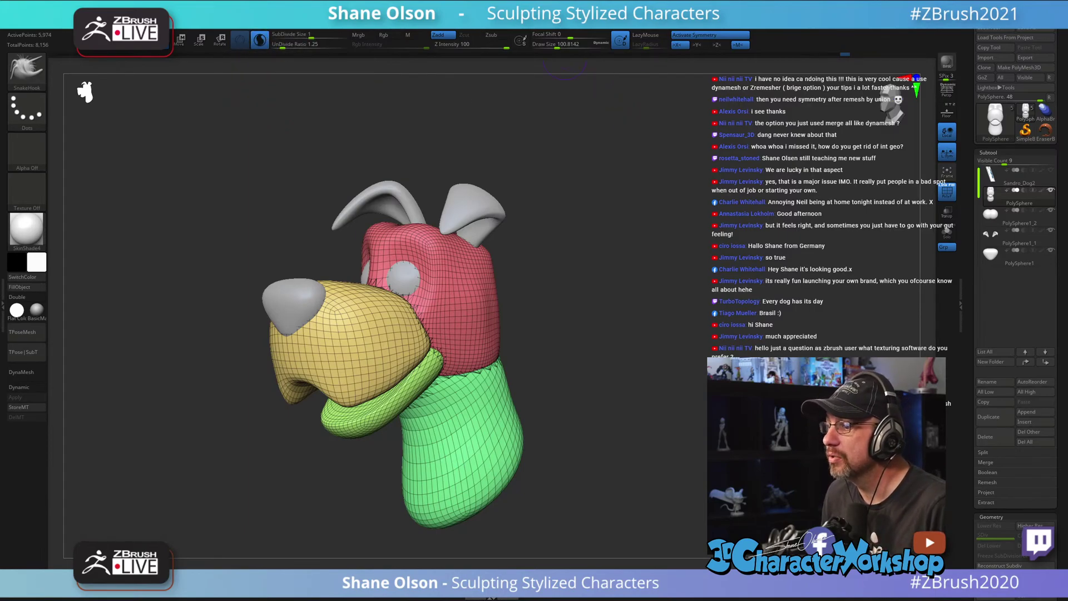
{"action": "mouse_move", "coordinate": [482, 20]}
{"action": "left_click", "coordinate": [471, 142]}
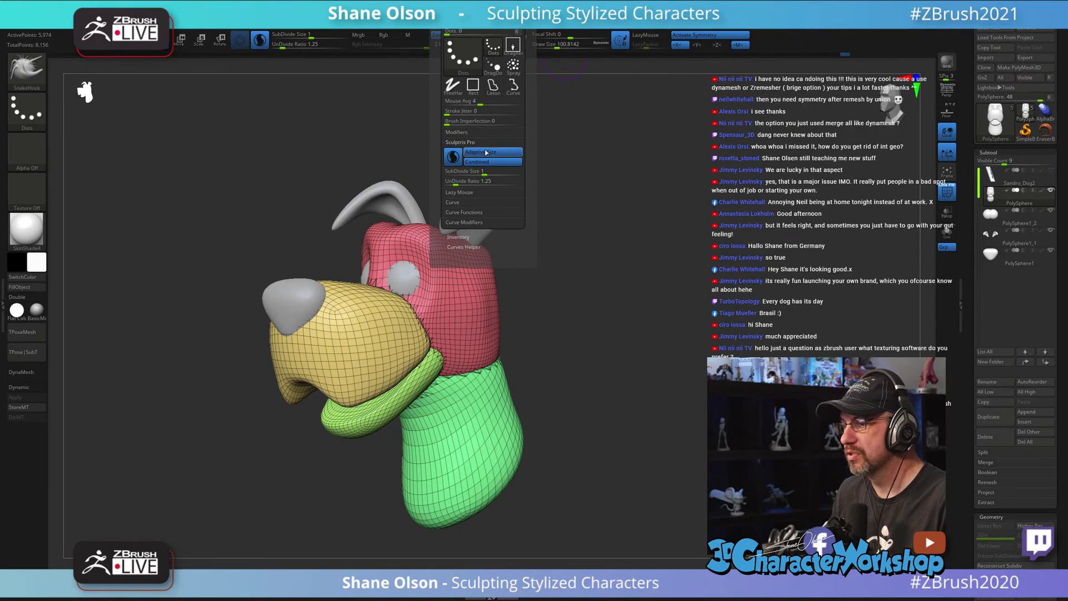
{"action": "left_click", "coordinate": [485, 156]}
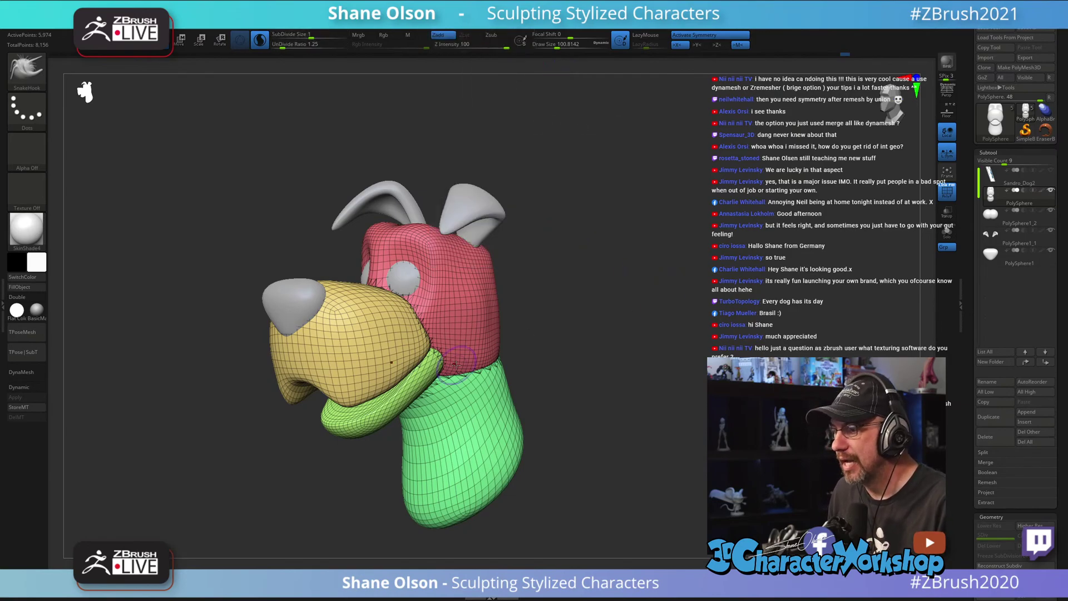
Step: Try smoothing the seam between skull and neck with Sculptris Pro at a SubDivide Size of 1
{"action": "mouse_move", "coordinate": [464, 316]}
{"action": "left_mouse_down", "text": "shift"}
{"action": "mouse_move", "coordinate": [479, 306]}
{"action": "mouse_move", "coordinate": [482, 334]}
{"action": "left_mouse_up", "text": "shift"}
{"action": "key", "text": "shift"}
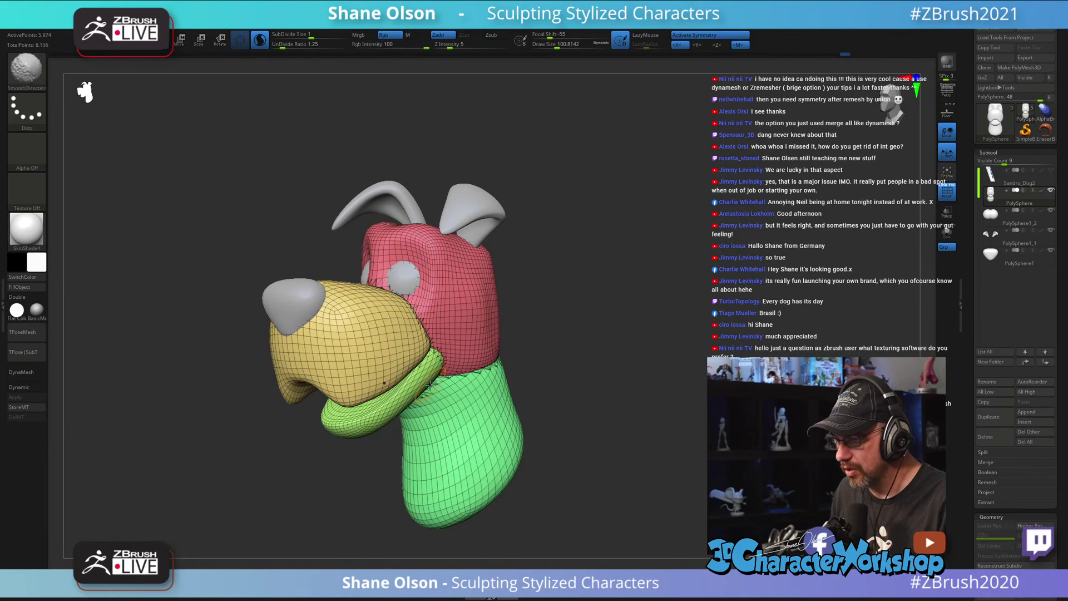
{"action": "mouse_move", "coordinate": [445, 360]}
{"action": "left_mouse_down", "text": "shift"}
{"action": "mouse_move", "coordinate": [473, 412]}
{"action": "mouse_move", "coordinate": [461, 451]}
{"action": "mouse_move", "coordinate": [423, 467]}
{"action": "mouse_move", "coordinate": [463, 433]}
{"action": "mouse_move", "coordinate": [495, 457]}
{"action": "mouse_move", "coordinate": [439, 503]}
{"action": "mouse_move", "coordinate": [512, 395]}
{"action": "left_mouse_up", "text": "shift"}
{"action": "mouse_move", "coordinate": [726, 349]}
{"action": "left_mouse_down"}
{"action": "mouse_move", "coordinate": [745, 347]}
{"action": "mouse_move", "coordinate": [734, 340]}
{"action": "left_mouse_up"}
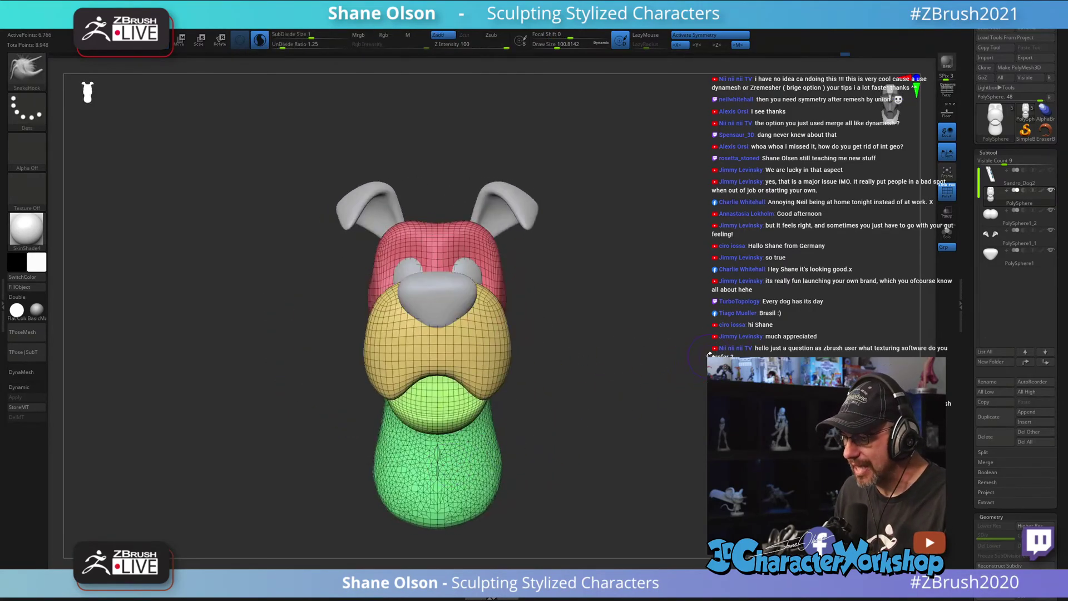
Step: Undo the Sculptris Pro smoothing strokes on the head and neck
{"action": "key", "text": "ctrl+z"}
{"action": "key", "text": "ctrl+z"}
{"action": "key", "text": "ctrl+z"}
{"action": "key", "text": "ctrl+z"}
{"action": "key", "text": "ctrl+z"}
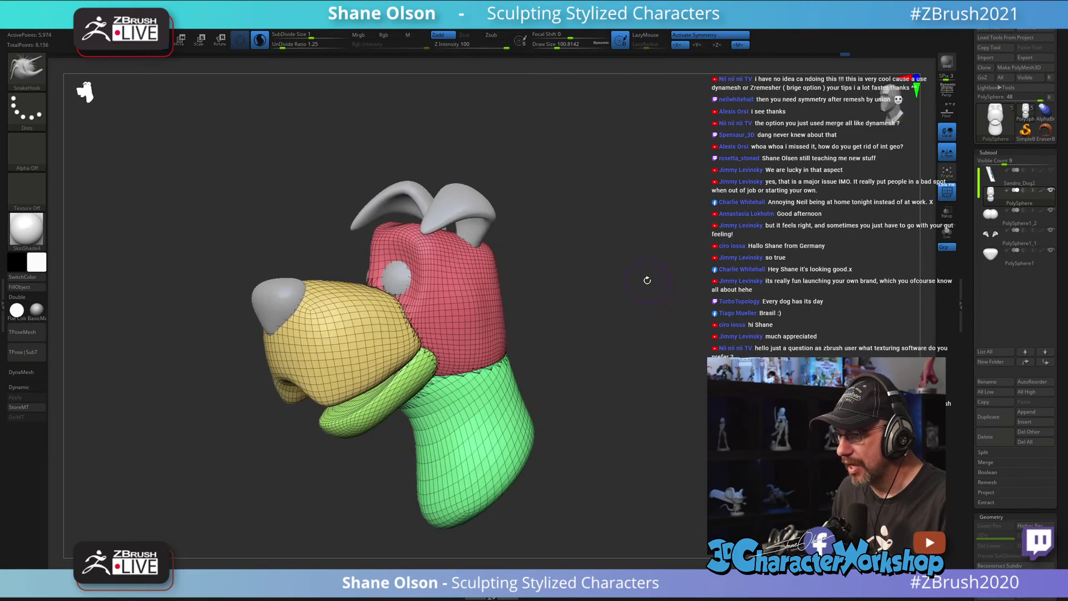
Step: Set the Sculptris Pro SubDivide Size to about 0.31 and smooth across the skull-to-neck seam on the side of the head
{"action": "left_click_drag", "start_coordinate": [593, 214], "coordinate": [611, 193]}
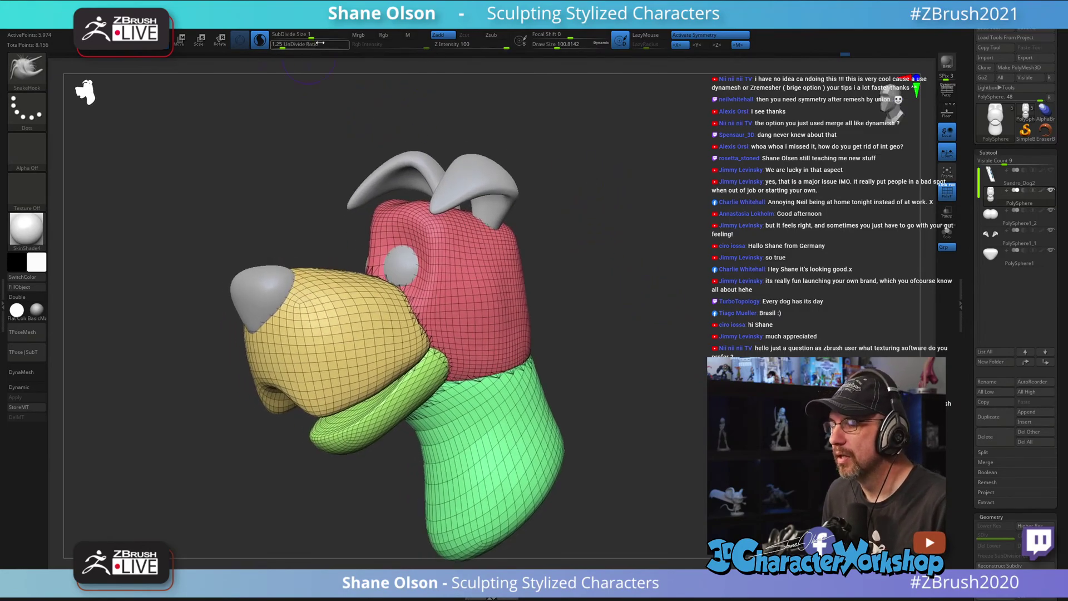
{"action": "left_click_drag", "start_coordinate": [309, 34], "coordinate": [287, 34]}
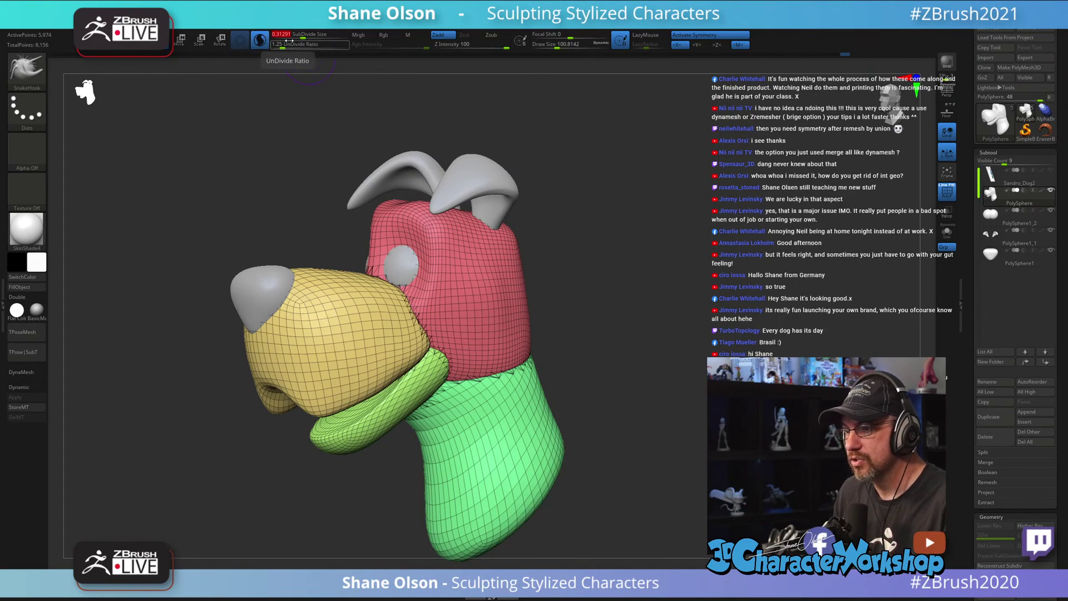
{"action": "left_click_drag", "start_coordinate": [490, 311], "coordinate": [498, 429], "text": "shift"}
{"action": "left_click_drag", "start_coordinate": [606, 389], "coordinate": [705, 329]}
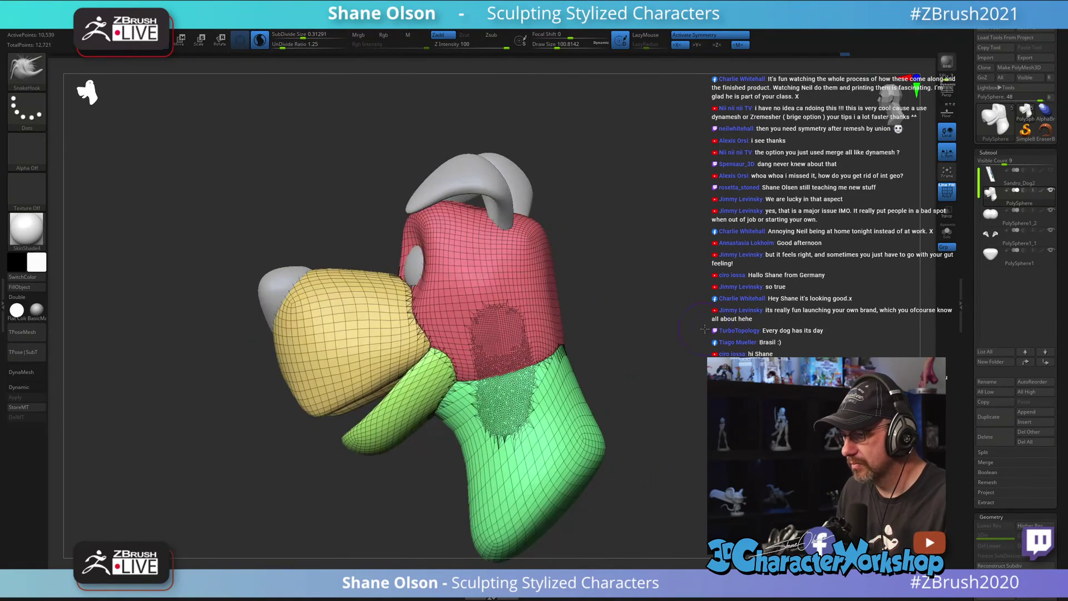
{"action": "left_click_drag", "start_coordinate": [247, 453], "coordinate": [258, 451]}
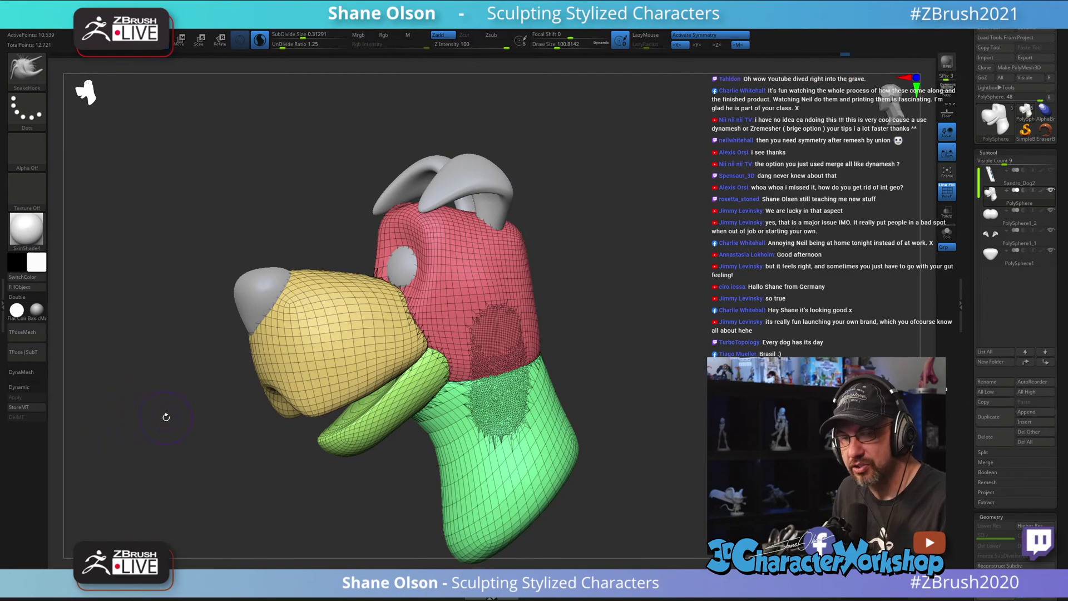
Step: Smooth the lower jaw and the side of the skull-to-neck seam with Sculptris Pro
{"action": "left_click_drag", "start_coordinate": [166, 417], "coordinate": [191, 373]}
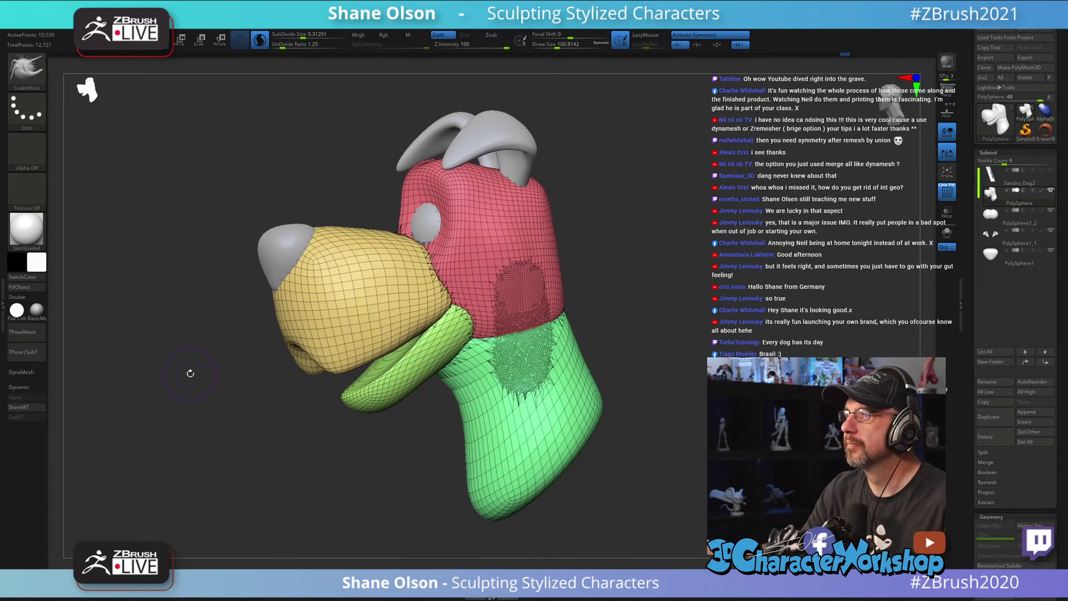
{"action": "left_click_drag", "start_coordinate": [628, 275], "coordinate": [627, 306]}
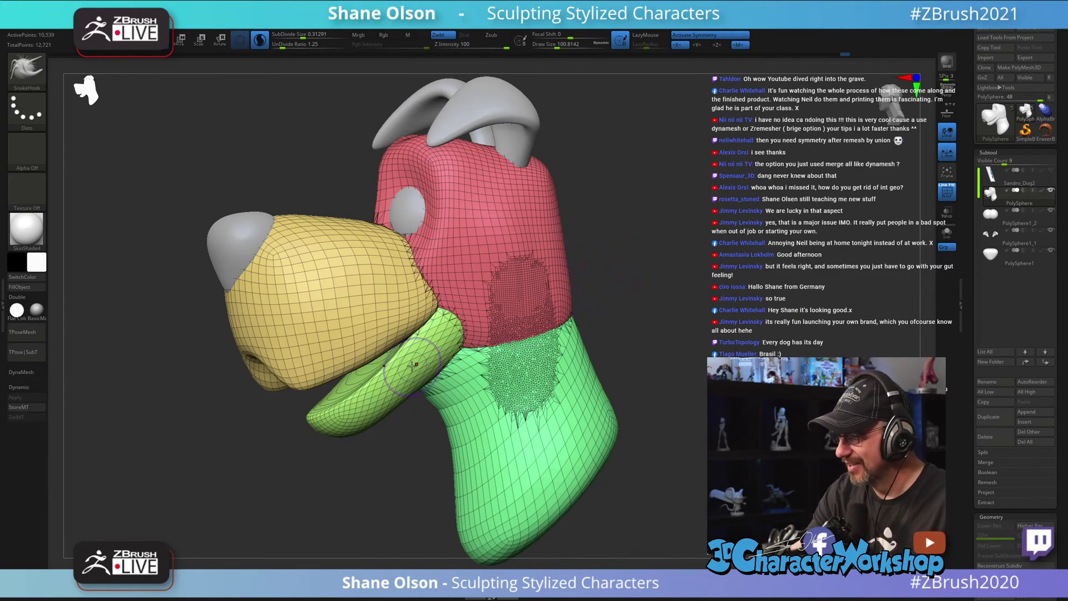
{"action": "mouse_move", "coordinate": [414, 364]}
{"action": "left_mouse_down", "text": "shift"}
{"action": "mouse_move", "coordinate": [440, 333]}
{"action": "mouse_move", "coordinate": [350, 395]}
{"action": "mouse_move", "coordinate": [373, 362]}
{"action": "left_mouse_up", "text": "shift"}
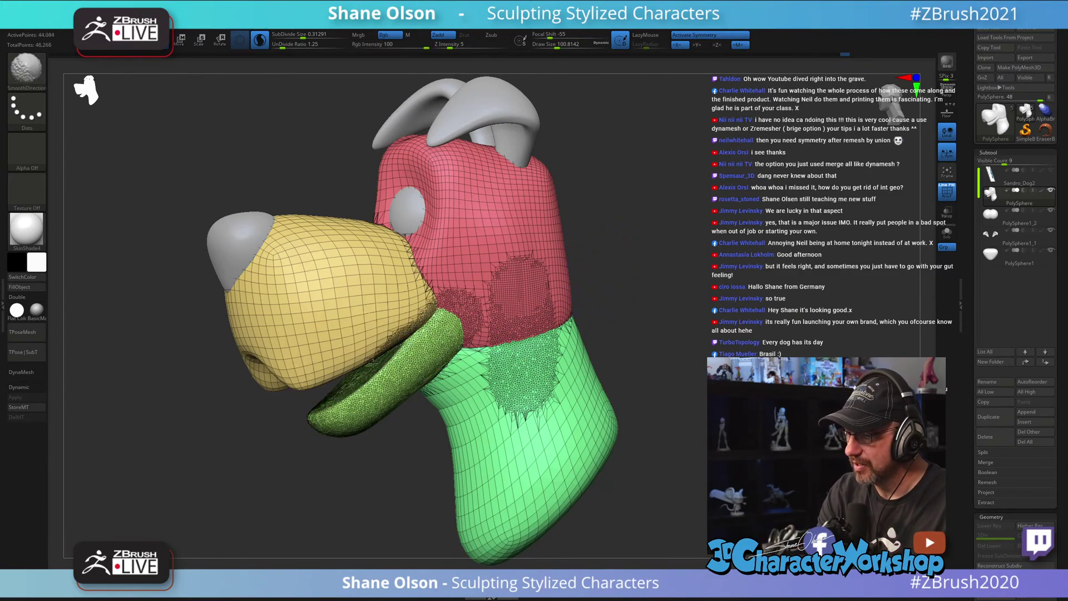
{"action": "left_click_drag", "start_coordinate": [551, 324], "coordinate": [569, 341], "text": "shift"}
{"action": "left_click_drag", "start_coordinate": [629, 345], "coordinate": [634, 310]}
Step: Smooth across the whole neck with Sculptris Pro at a Draw Size of about 140
{"action": "mouse_move", "coordinate": [436, 407]}
{"action": "left_mouse_down", "text": "shift"}
{"action": "mouse_move", "coordinate": [466, 378]}
{"action": "mouse_move", "coordinate": [425, 382]}
{"action": "mouse_move", "coordinate": [473, 389]}
{"action": "mouse_move", "coordinate": [459, 453]}
{"action": "mouse_move", "coordinate": [484, 492]}
{"action": "mouse_move", "coordinate": [557, 400]}
{"action": "mouse_move", "coordinate": [565, 305]}
{"action": "left_mouse_up", "text": "shift"}
{"action": "mouse_move", "coordinate": [655, 369]}
{"action": "left_mouse_down", "text": "alt"}
{"action": "mouse_move", "coordinate": [625, 300]}
{"action": "mouse_move", "coordinate": [641, 330]}
{"action": "left_mouse_up", "text": "alt"}
{"action": "key", "text": "s"}
{"action": "left_click_drag", "start_coordinate": [504, 469], "coordinate": [548, 424], "text": "shift"}
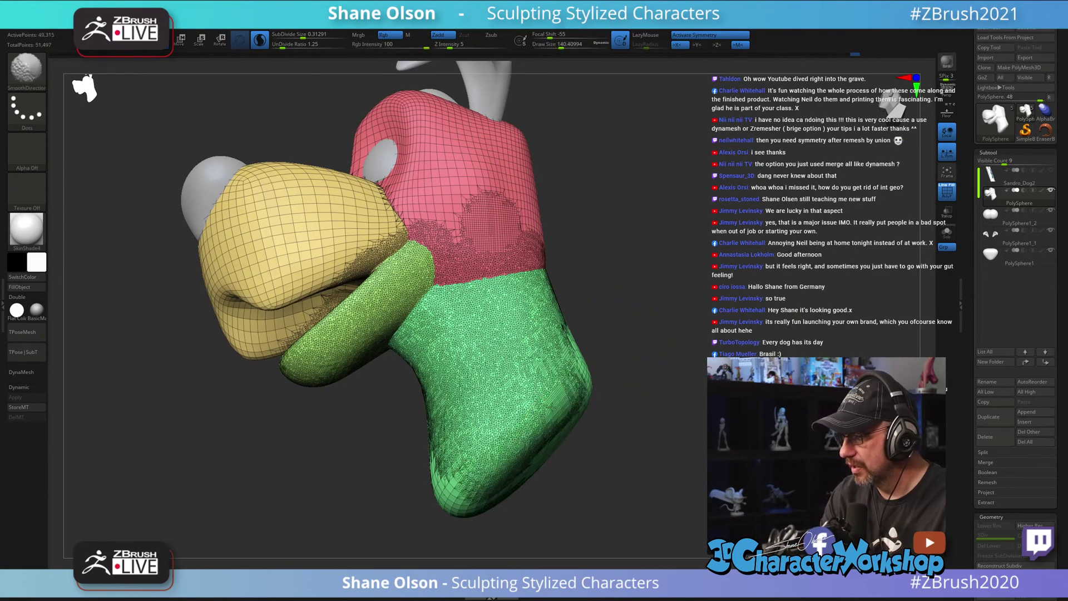
Step: Enlarge the brush to a Draw Size of about 675 and smooth across the skull and muzzle to retessellate them
{"action": "left_click_drag", "start_coordinate": [645, 312], "coordinate": [623, 432], "text": "alt"}
{"action": "key", "text": "s"}
{"action": "left_click_drag", "start_coordinate": [628, 365], "coordinate": [614, 367]}
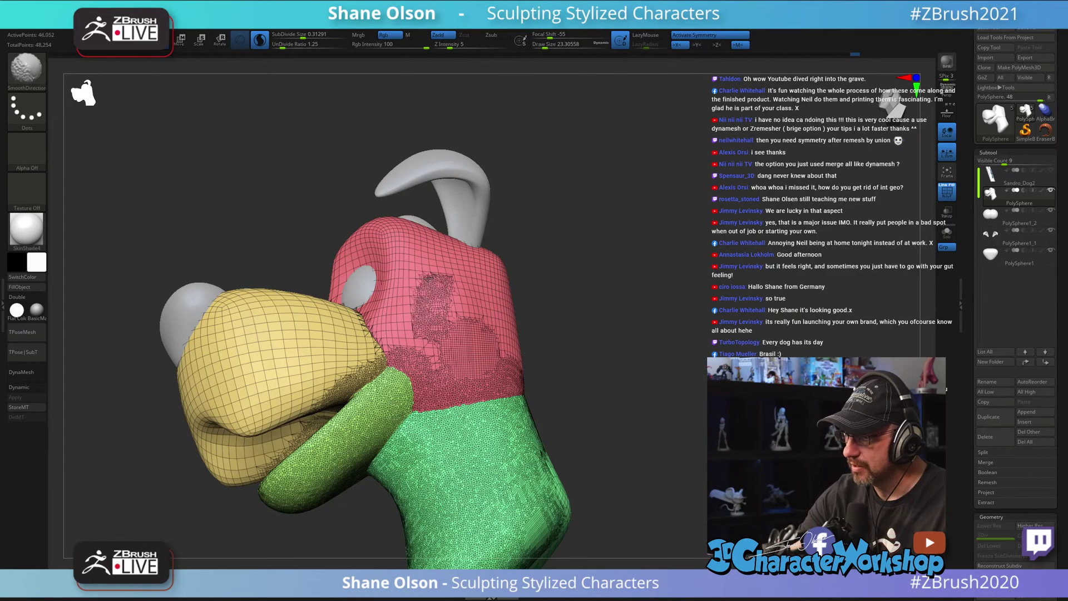
{"action": "mouse_move", "coordinate": [619, 330]}
{"action": "left_mouse_down"}
{"action": "mouse_move", "coordinate": [575, 345]}
{"action": "mouse_move", "coordinate": [597, 338]}
{"action": "mouse_move", "coordinate": [640, 350]}
{"action": "left_mouse_up"}
{"action": "key", "text": "s"}
{"action": "left_click_drag", "start_coordinate": [557, 334], "coordinate": [301, 359], "text": "shift"}
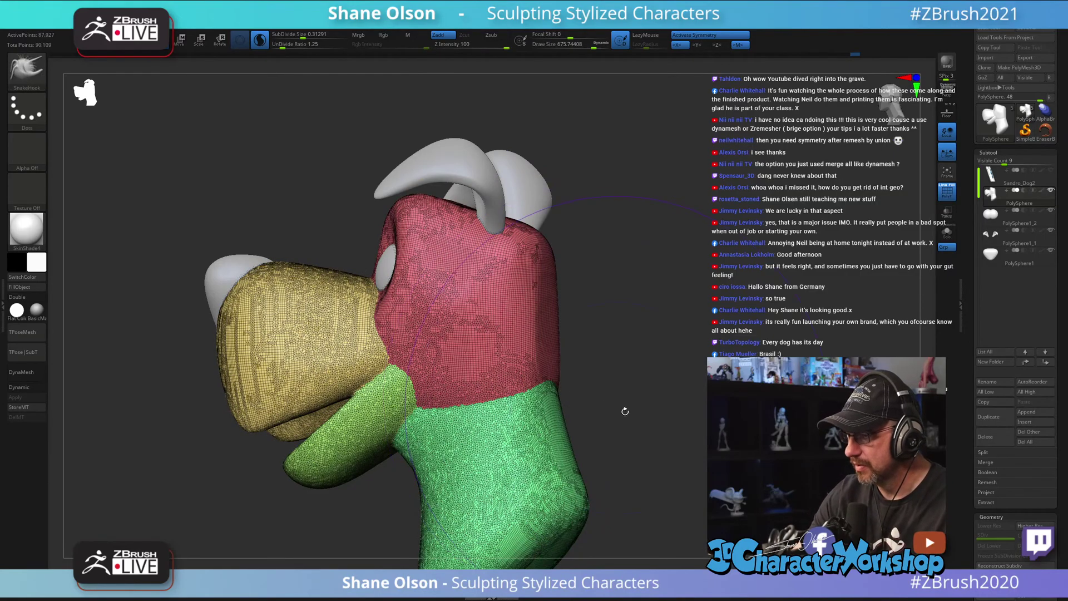
Step: Combine the whole head mesh into a single polygroup and reduce the Draw Size to about 172
{"action": "mouse_move", "coordinate": [627, 411]}
{"action": "left_mouse_down", "text": "alt"}
{"action": "mouse_move", "coordinate": [625, 395]}
{"action": "mouse_move", "coordinate": [680, 406]}
{"action": "mouse_move", "coordinate": [642, 420]}
{"action": "mouse_move", "coordinate": [644, 395]}
{"action": "mouse_move", "coordinate": [633, 465]}
{"action": "left_mouse_up", "text": "alt"}
{"action": "key", "text": "s"}
{"action": "mouse_move", "coordinate": [647, 381]}
{"action": "left_mouse_down"}
{"action": "mouse_move", "coordinate": [632, 371]}
{"action": "mouse_move", "coordinate": [661, 378]}
{"action": "mouse_move", "coordinate": [687, 345]}
{"action": "mouse_move", "coordinate": [666, 346]}
{"action": "mouse_move", "coordinate": [668, 363]}
{"action": "left_mouse_up"}
{"action": "key", "text": "ctrl+w"}
{"action": "key", "text": "s"}
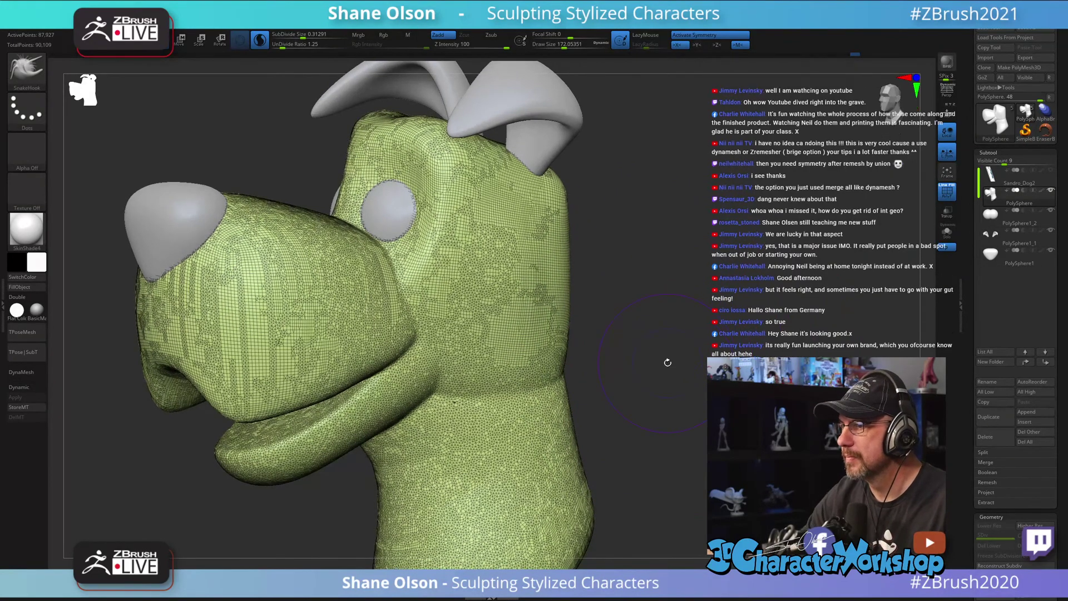
Step: Set the Smooth brush's Z Intensity to 72 and blend the skull-to-neck seam at a Draw Size of about 158
{"action": "left_click_drag", "start_coordinate": [752, 312], "coordinate": [681, 334]}
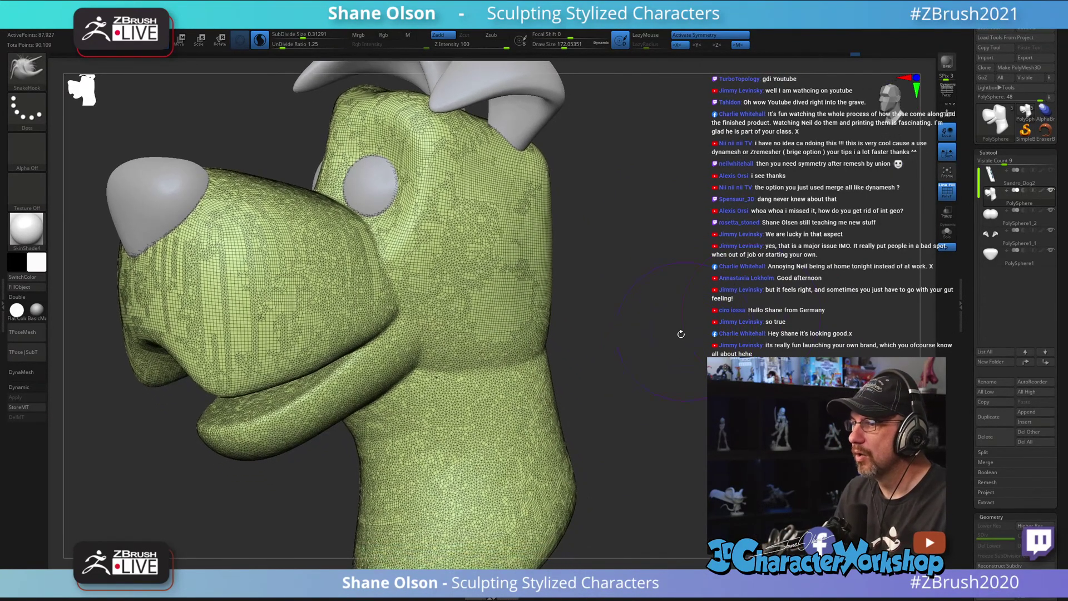
{"action": "mouse_move", "coordinate": [687, 290]}
{"action": "left_mouse_down"}
{"action": "mouse_move", "coordinate": [699, 303]}
{"action": "mouse_move", "coordinate": [691, 311]}
{"action": "left_mouse_up"}
{"action": "key", "text": "s"}
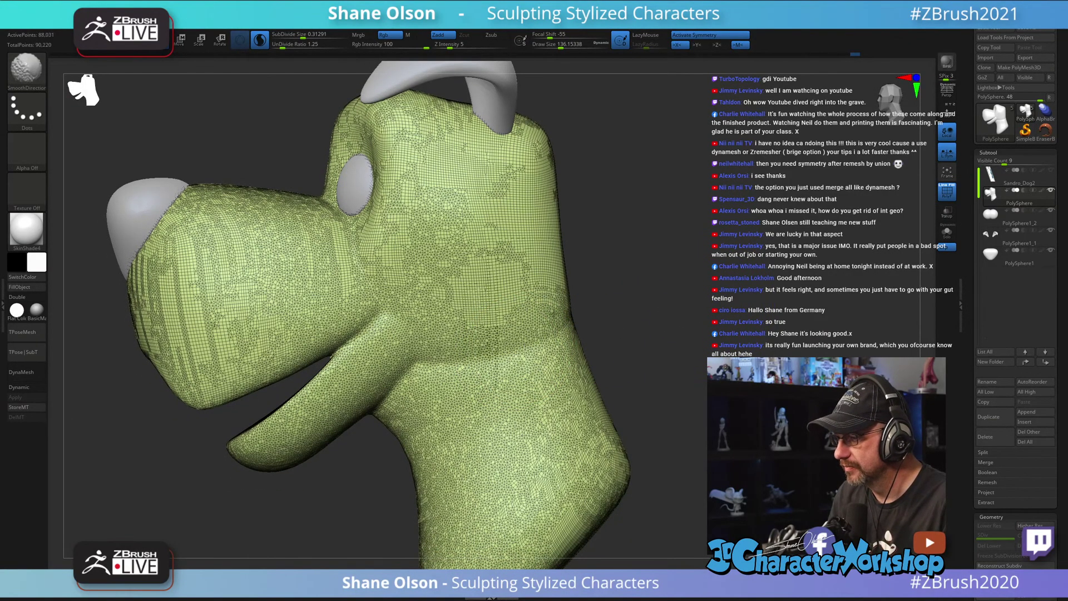
{"action": "left_click_drag", "start_coordinate": [489, 48], "coordinate": [490, 49]}
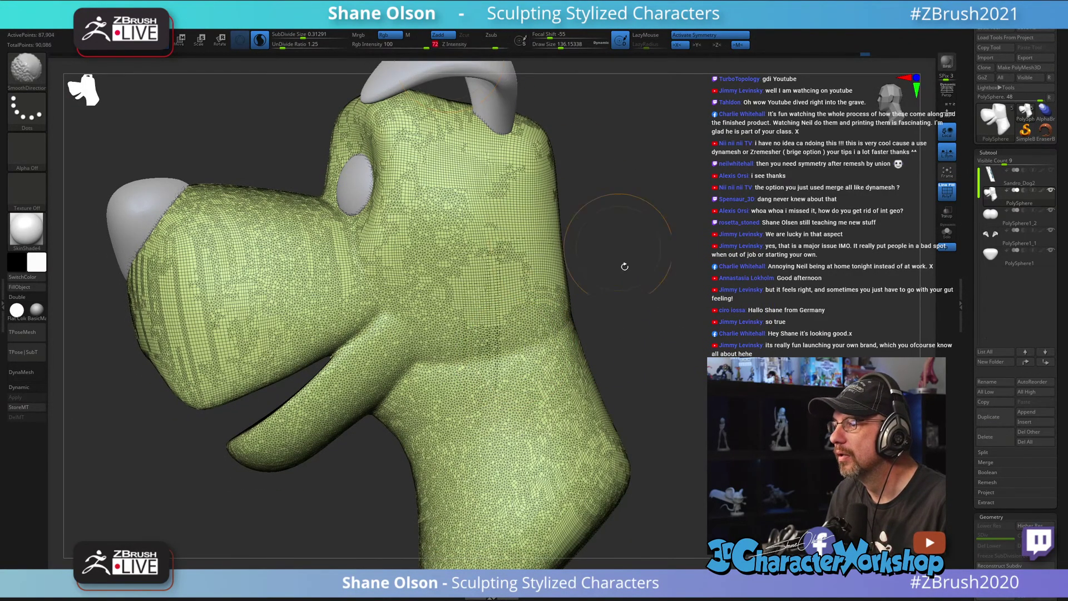
{"action": "key", "text": "s"}
{"action": "left_click_drag", "start_coordinate": [543, 341], "coordinate": [554, 340]}
{"action": "mouse_move", "coordinate": [559, 290]}
{"action": "left_mouse_down", "text": "shift"}
{"action": "mouse_move", "coordinate": [501, 300]}
{"action": "mouse_move", "coordinate": [423, 356]}
{"action": "mouse_move", "coordinate": [485, 312]}
{"action": "mouse_move", "coordinate": [583, 299]}
{"action": "left_mouse_up", "text": "shift"}
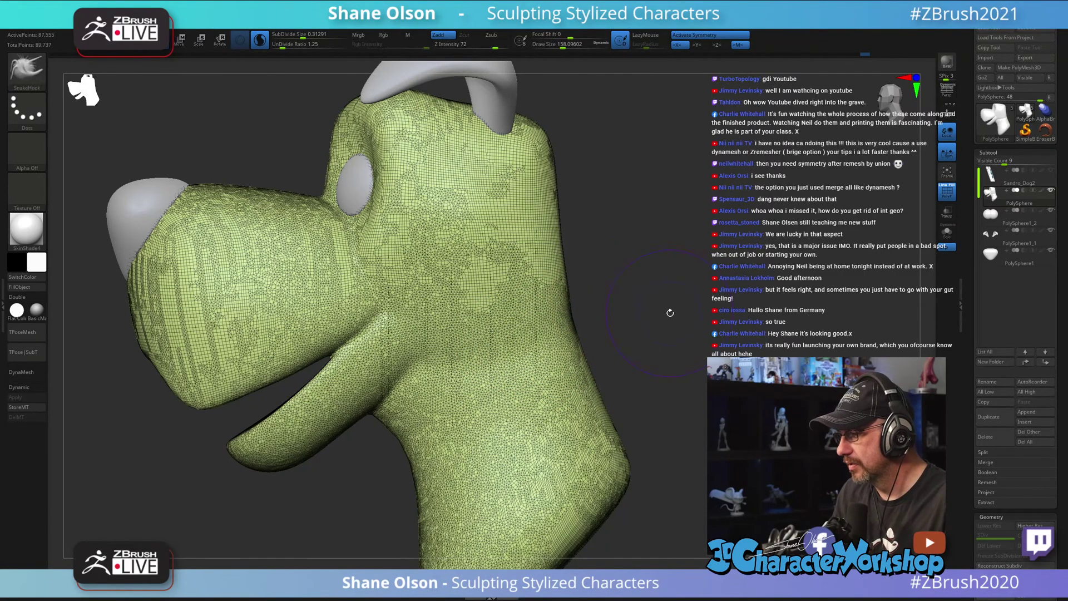
Step: Smooth the neck from back to front and turn off the polygon wireframe display
{"action": "left_click_drag", "start_coordinate": [668, 312], "coordinate": [661, 377]}
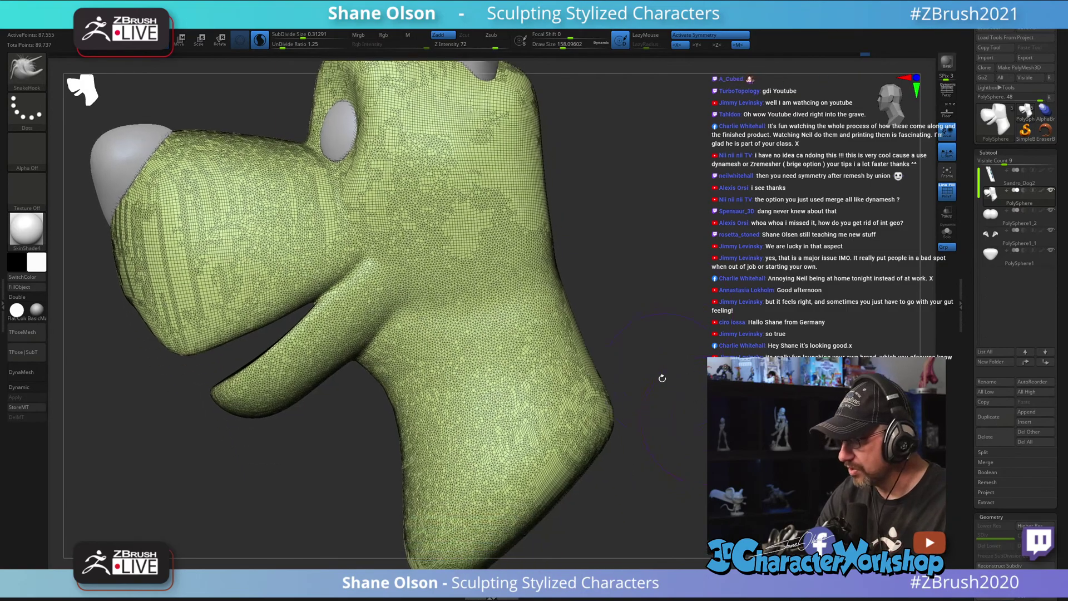
{"action": "mouse_move", "coordinate": [562, 434]}
{"action": "left_mouse_down", "text": "shift"}
{"action": "mouse_move", "coordinate": [534, 467]}
{"action": "mouse_move", "coordinate": [445, 490]}
{"action": "mouse_move", "coordinate": [440, 453]}
{"action": "left_mouse_up", "text": "shift"}
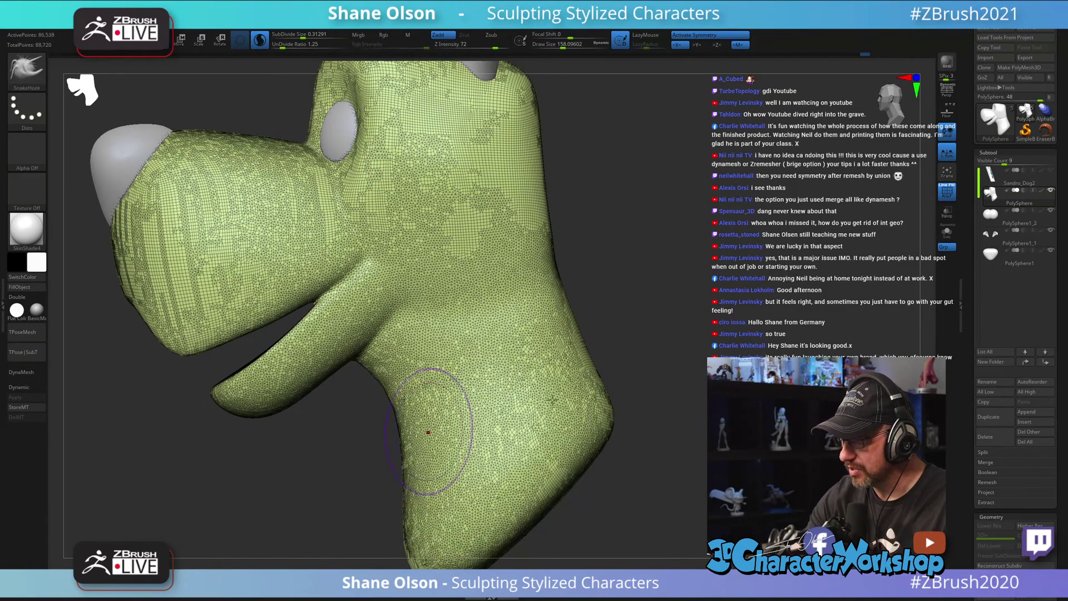
{"action": "key", "text": "shift+f"}
{"action": "left_click_drag", "start_coordinate": [692, 440], "coordinate": [644, 432]}
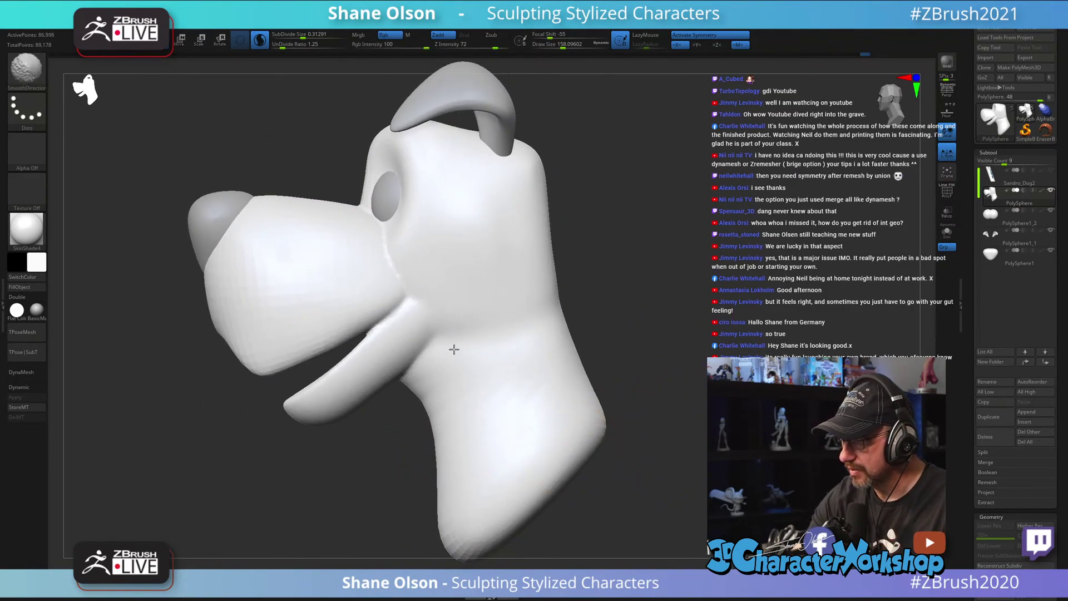
{"action": "mouse_move", "coordinate": [625, 469]}
{"action": "left_mouse_down"}
{"action": "mouse_move", "coordinate": [639, 424]}
{"action": "mouse_move", "coordinate": [570, 396]}
{"action": "left_mouse_up"}
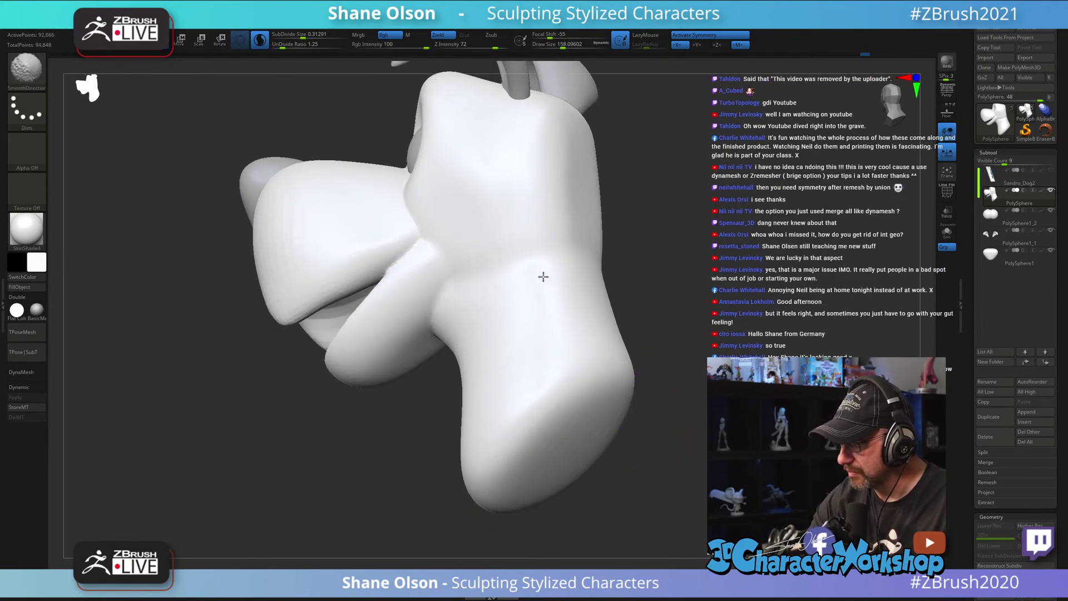
Step: Smooth the jaw joint at the mouth corner and the side of the muzzle
{"action": "left_click_drag", "start_coordinate": [629, 256], "coordinate": [687, 258]}
{"action": "mouse_move", "coordinate": [375, 262]}
{"action": "left_mouse_down", "text": "shift"}
{"action": "mouse_move", "coordinate": [274, 277]}
{"action": "mouse_move", "coordinate": [244, 207]}
{"action": "left_mouse_up", "text": "shift"}
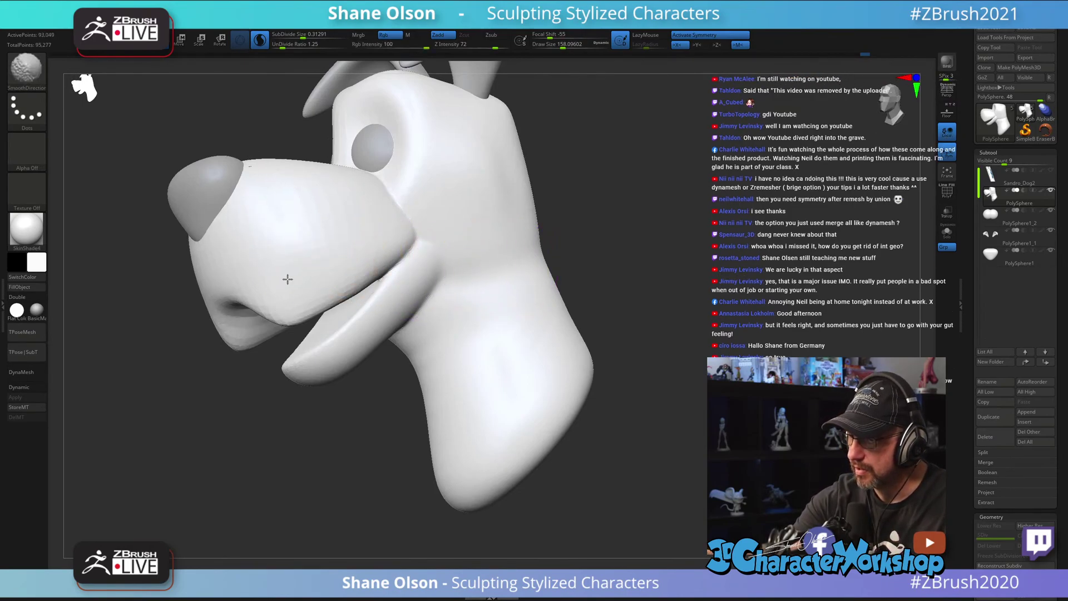
{"action": "left_click_drag", "start_coordinate": [295, 249], "coordinate": [296, 202], "text": "shift"}
Step: Smooth the seam between the muzzle and skull below the eyes, and the underside of the muzzle and jaw
{"action": "mouse_move", "coordinate": [382, 176]}
{"action": "right_mouse_down"}
{"action": "mouse_move", "coordinate": [430, 255]}
{"action": "mouse_move", "coordinate": [424, 316]}
{"action": "right_mouse_up"}
{"action": "right_click_drag", "start_coordinate": [384, 279], "coordinate": [410, 315], "text": "alt"}
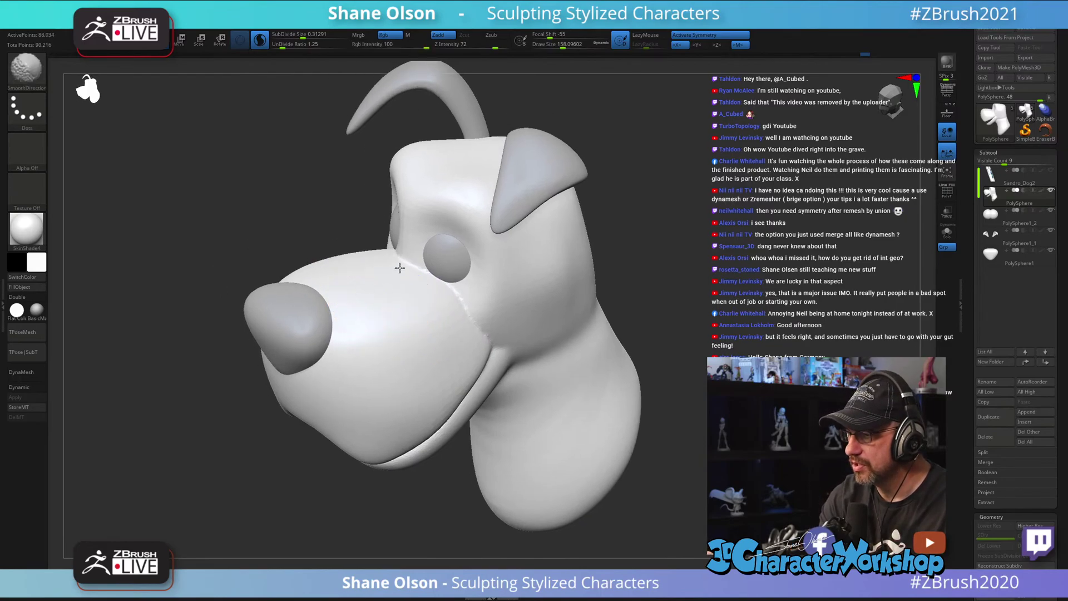
{"action": "left_click_drag", "start_coordinate": [399, 268], "coordinate": [408, 210], "text": "shift"}
{"action": "mouse_move", "coordinate": [497, 316]}
{"action": "right_mouse_down"}
{"action": "mouse_move", "coordinate": [484, 337]}
{"action": "mouse_move", "coordinate": [476, 417]}
{"action": "right_mouse_up"}
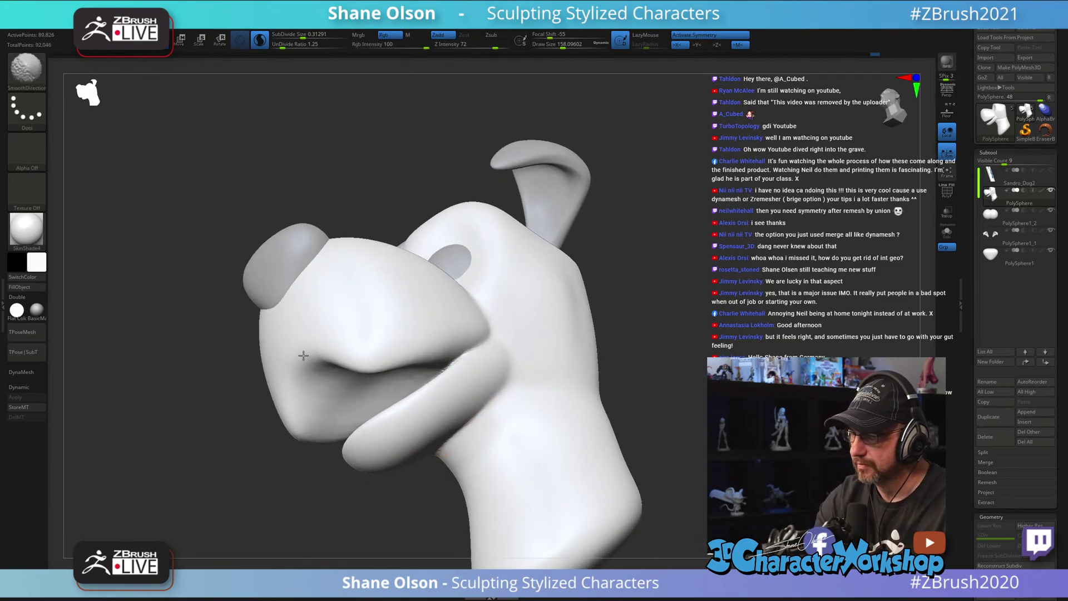
{"action": "right_click_drag", "start_coordinate": [515, 349], "coordinate": [502, 336]}
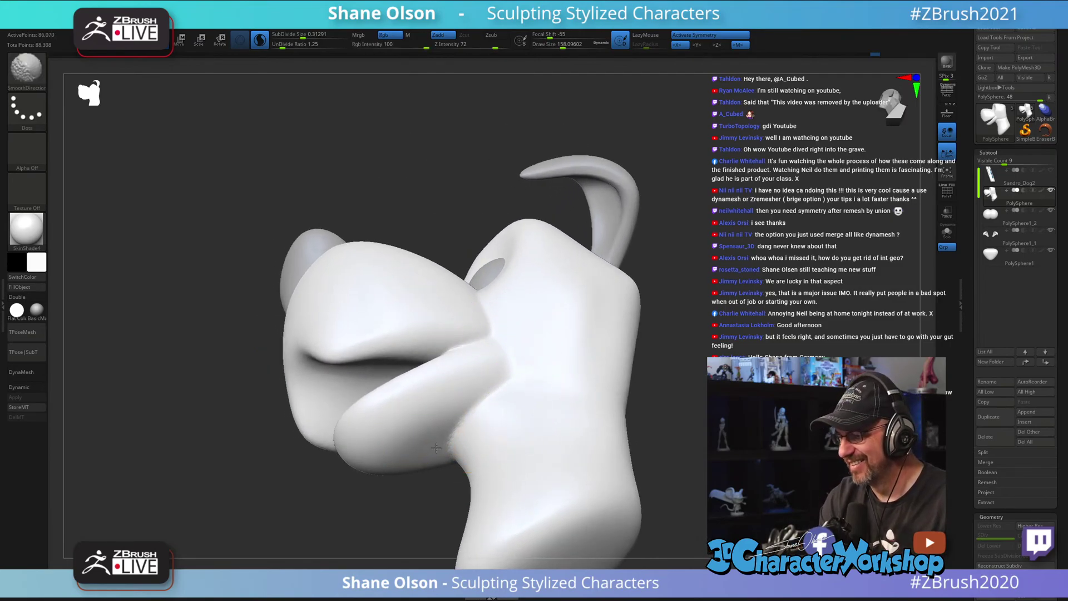
Step: Select the SnakeHook brush and smooth the lower back of the neck
{"action": "key", "text": "b"}
{"action": "key", "text": "s"}
{"action": "key", "text": "h"}
{"action": "mouse_move", "coordinate": [451, 392]}
{"action": "right_mouse_down"}
{"action": "mouse_move", "coordinate": [527, 432]}
{"action": "mouse_move", "coordinate": [565, 396]}
{"action": "mouse_move", "coordinate": [517, 365]}
{"action": "mouse_move", "coordinate": [484, 429]}
{"action": "mouse_move", "coordinate": [673, 377]}
{"action": "mouse_move", "coordinate": [649, 384]}
{"action": "right_mouse_up"}
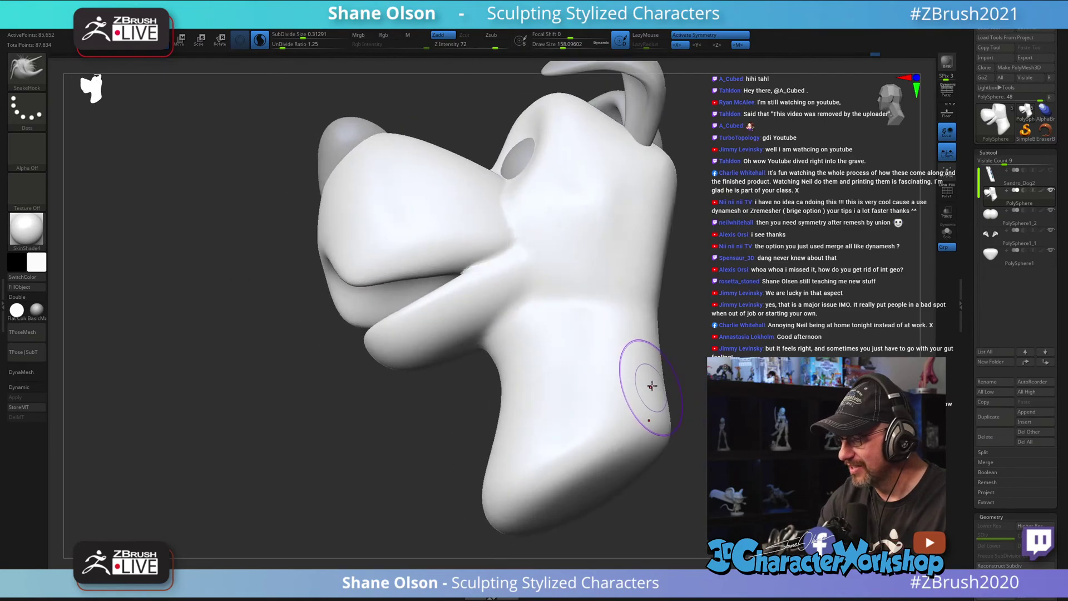
{"action": "mouse_move", "coordinate": [634, 410]}
{"action": "left_mouse_down", "text": "shift"}
{"action": "mouse_move", "coordinate": [605, 394]}
{"action": "mouse_move", "coordinate": [564, 434]}
{"action": "left_mouse_up", "text": "shift"}
{"action": "right_click_drag", "start_coordinate": [573, 432], "coordinate": [696, 403]}
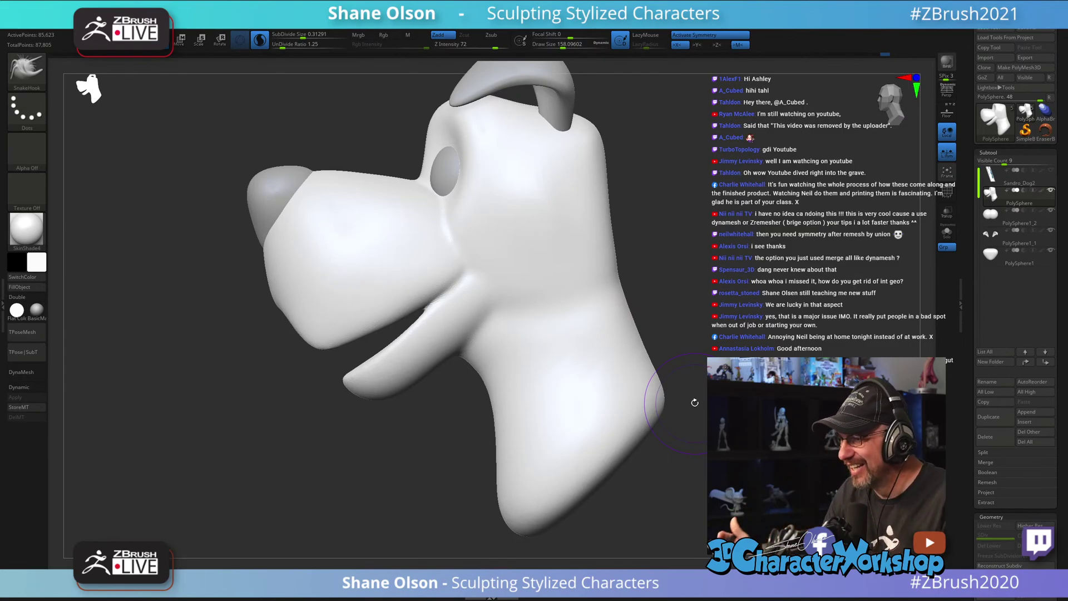
Step: Soften the brow, eye sockets and cheek transitions, checking the head from the front and side
{"action": "mouse_move", "coordinate": [695, 402]}
{"action": "right_mouse_down"}
{"action": "mouse_move", "coordinate": [586, 327]}
{"action": "mouse_move", "coordinate": [482, 339]}
{"action": "mouse_move", "coordinate": [506, 343]}
{"action": "right_mouse_up"}
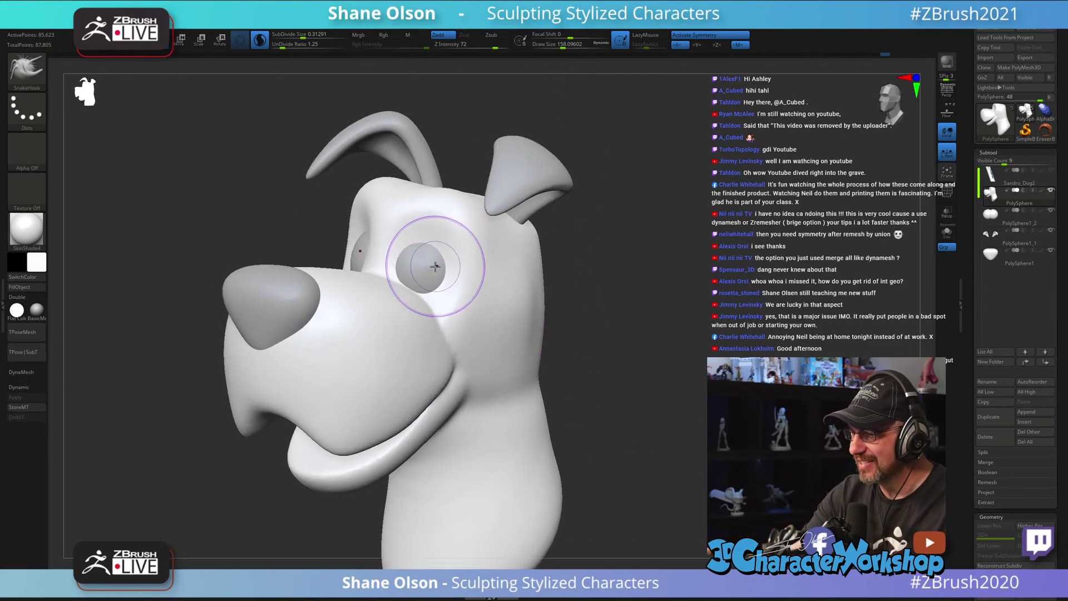
{"action": "mouse_move", "coordinate": [453, 441]}
{"action": "right_mouse_down"}
{"action": "mouse_move", "coordinate": [539, 376]}
{"action": "mouse_move", "coordinate": [555, 384]}
{"action": "mouse_move", "coordinate": [493, 328]}
{"action": "right_mouse_up"}
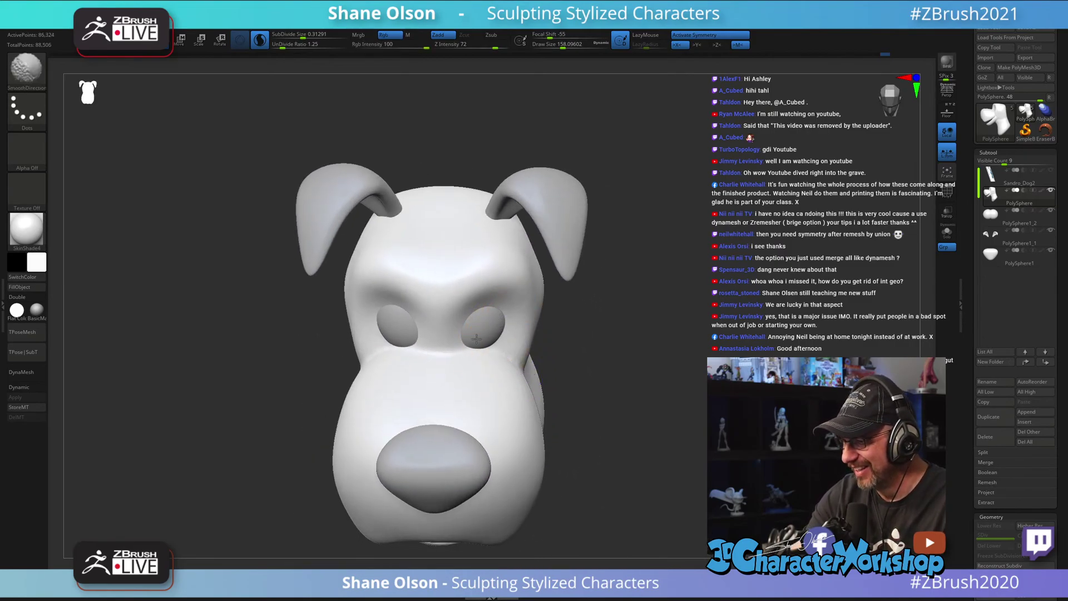
{"action": "mouse_move", "coordinate": [501, 369]}
{"action": "right_mouse_down"}
{"action": "mouse_move", "coordinate": [669, 433]}
{"action": "mouse_move", "coordinate": [672, 410]}
{"action": "mouse_move", "coordinate": [651, 409]}
{"action": "right_mouse_up"}
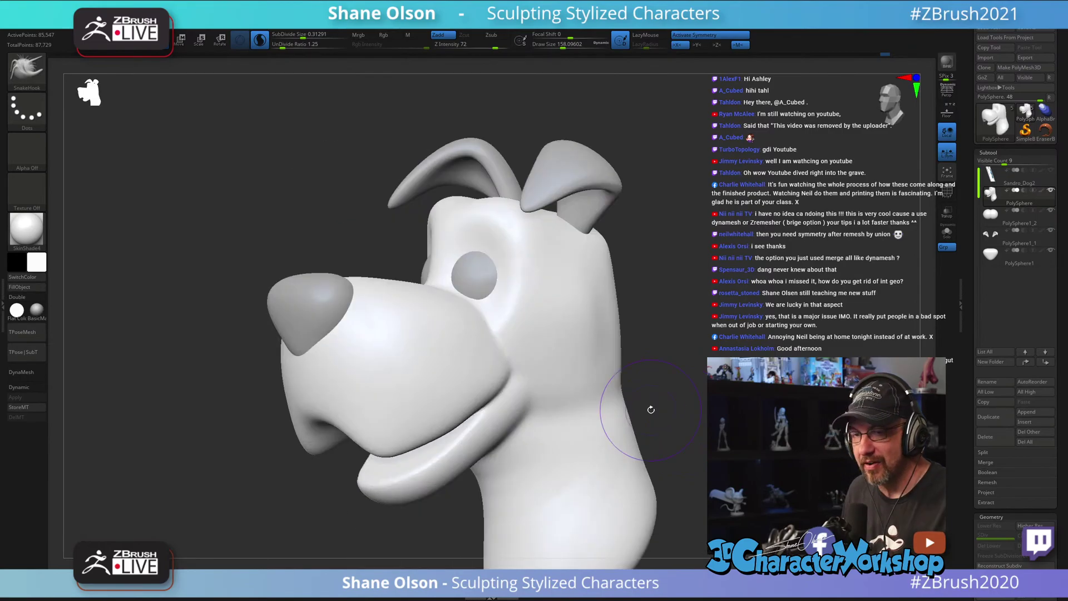
{"action": "right_click_drag", "start_coordinate": [722, 321], "coordinate": [687, 324], "text": "alt"}
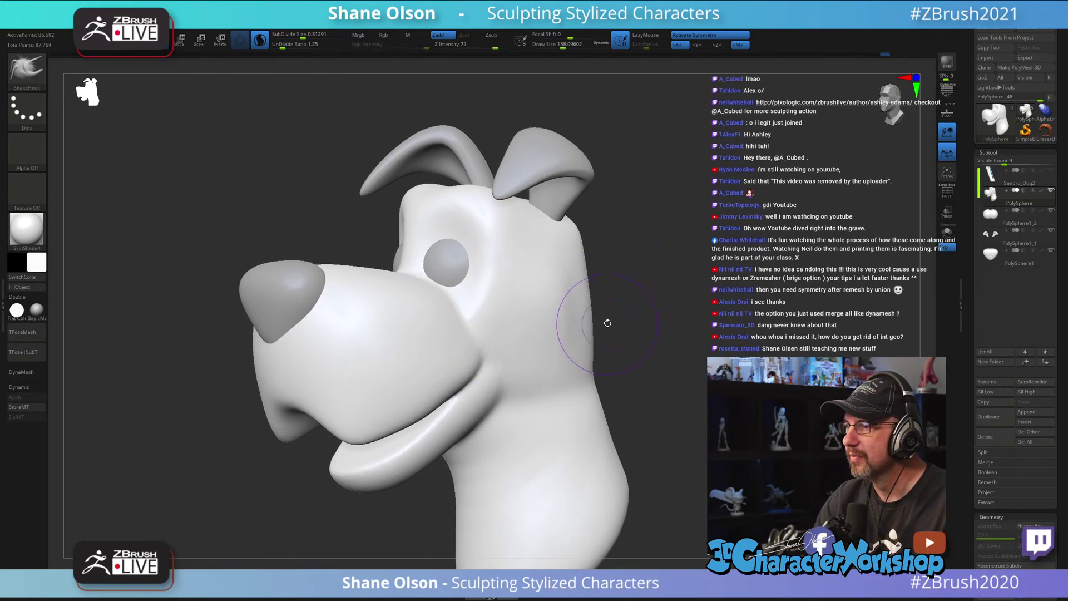
{"action": "mouse_move", "coordinate": [606, 320]}
{"action": "right_mouse_down"}
{"action": "mouse_move", "coordinate": [568, 295]}
{"action": "mouse_move", "coordinate": [586, 356]}
{"action": "right_mouse_up"}
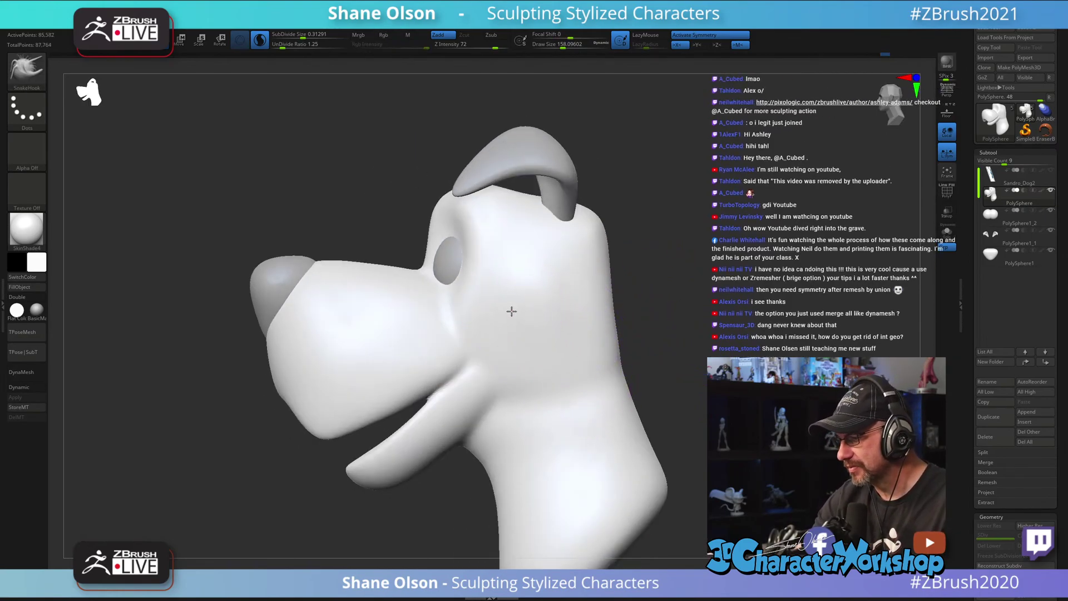
{"action": "mouse_move", "coordinate": [510, 310]}
{"action": "right_mouse_down"}
{"action": "mouse_move", "coordinate": [489, 401]}
{"action": "mouse_move", "coordinate": [515, 367]}
{"action": "mouse_move", "coordinate": [505, 370]}
{"action": "mouse_move", "coordinate": [496, 420]}
{"action": "mouse_move", "coordinate": [566, 443]}
{"action": "mouse_move", "coordinate": [551, 445]}
{"action": "right_mouse_up"}
{"action": "key", "text": "shift"}
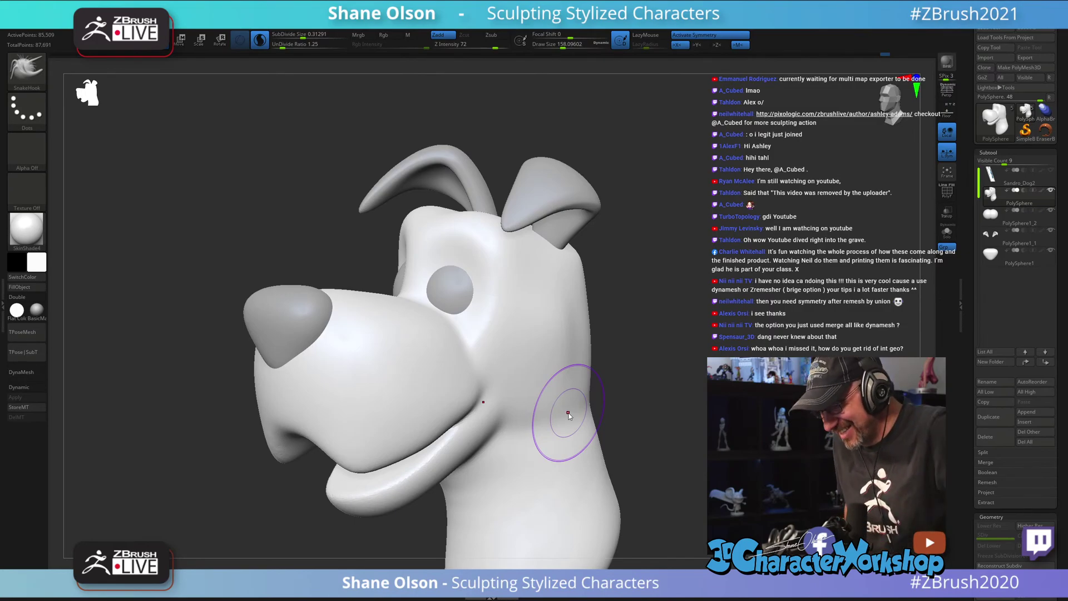
Step: Reduce the Draw Size to about 90 and smooth the transition between the eyes and the top of the muzzle
{"action": "mouse_move", "coordinate": [659, 337]}
{"action": "right_mouse_down", "text": "ctrl"}
{"action": "mouse_move", "coordinate": [643, 294]}
{"action": "mouse_move", "coordinate": [477, 270]}
{"action": "right_mouse_up", "text": "ctrl"}
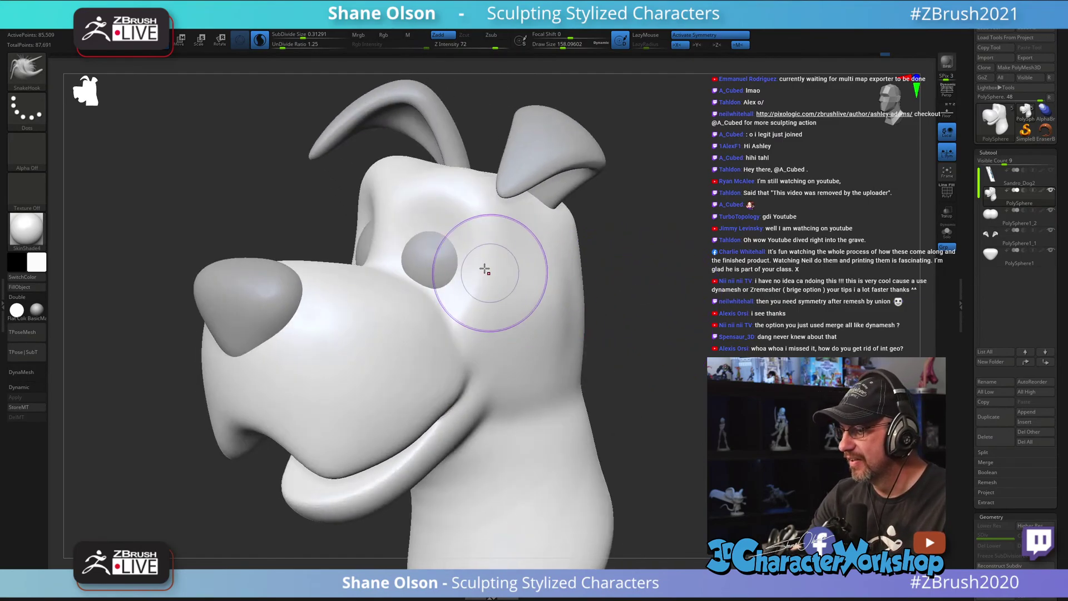
{"action": "mouse_move", "coordinate": [626, 292]}
{"action": "right_mouse_down", "text": "ctrl"}
{"action": "mouse_move", "coordinate": [604, 295]}
{"action": "mouse_move", "coordinate": [609, 305]}
{"action": "mouse_move", "coordinate": [615, 294]}
{"action": "right_mouse_up", "text": "ctrl"}
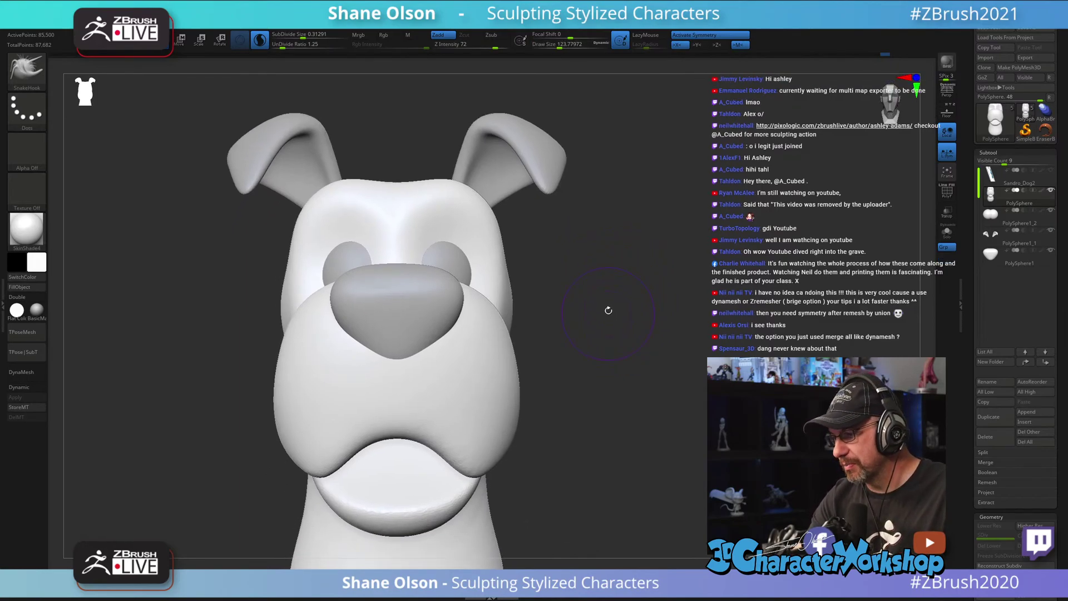
{"action": "mouse_move", "coordinate": [607, 301]}
{"action": "right_mouse_down"}
{"action": "mouse_move", "coordinate": [608, 328]}
{"action": "mouse_move", "coordinate": [609, 317]}
{"action": "mouse_move", "coordinate": [588, 362]}
{"action": "right_mouse_up"}
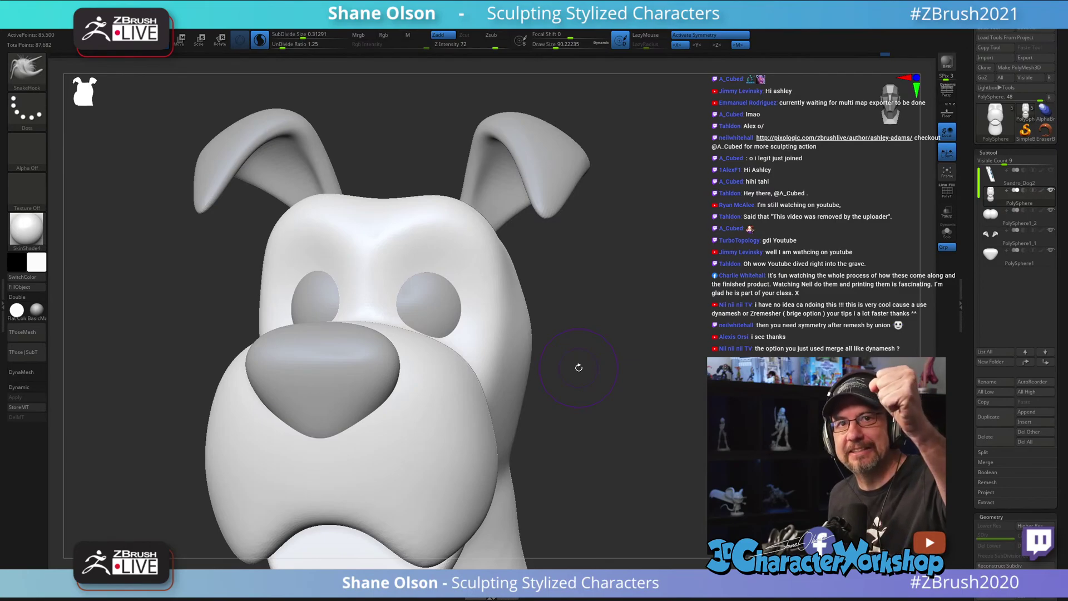
{"action": "right_click_drag", "start_coordinate": [611, 299], "coordinate": [385, 323]}
{"action": "key", "text": "shift"}
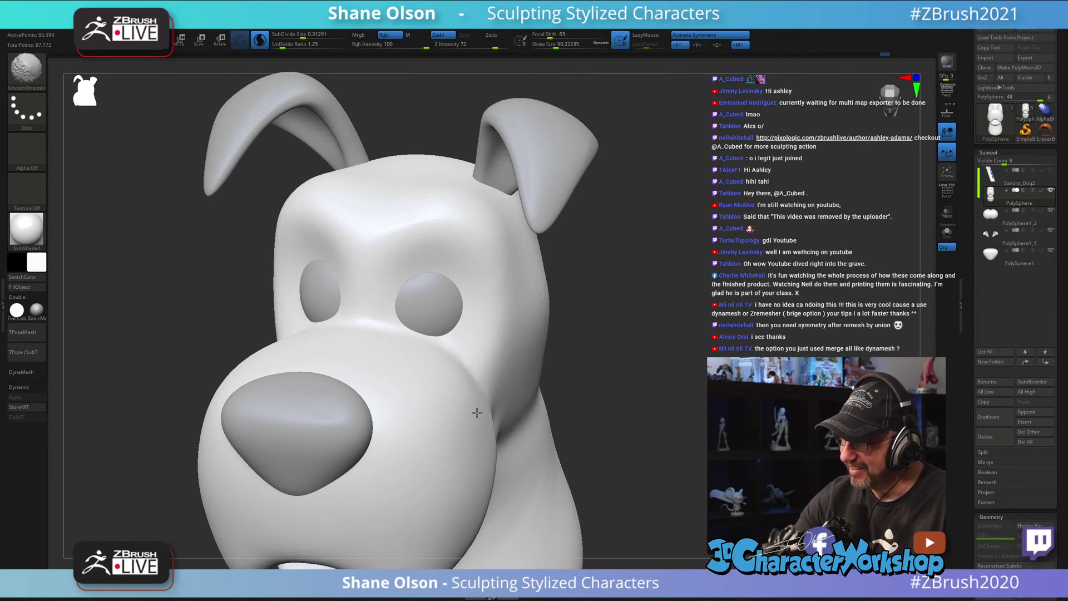
Step: Set the Draw Size to about 158 and pull the mouth corner between muzzle and jaw with SnakeHook
{"action": "mouse_move", "coordinate": [632, 384]}
{"action": "right_mouse_down"}
{"action": "mouse_move", "coordinate": [558, 281]}
{"action": "mouse_move", "coordinate": [532, 334]}
{"action": "mouse_move", "coordinate": [544, 338]}
{"action": "mouse_move", "coordinate": [536, 353]}
{"action": "mouse_move", "coordinate": [515, 306]}
{"action": "mouse_move", "coordinate": [437, 435]}
{"action": "right_mouse_up"}
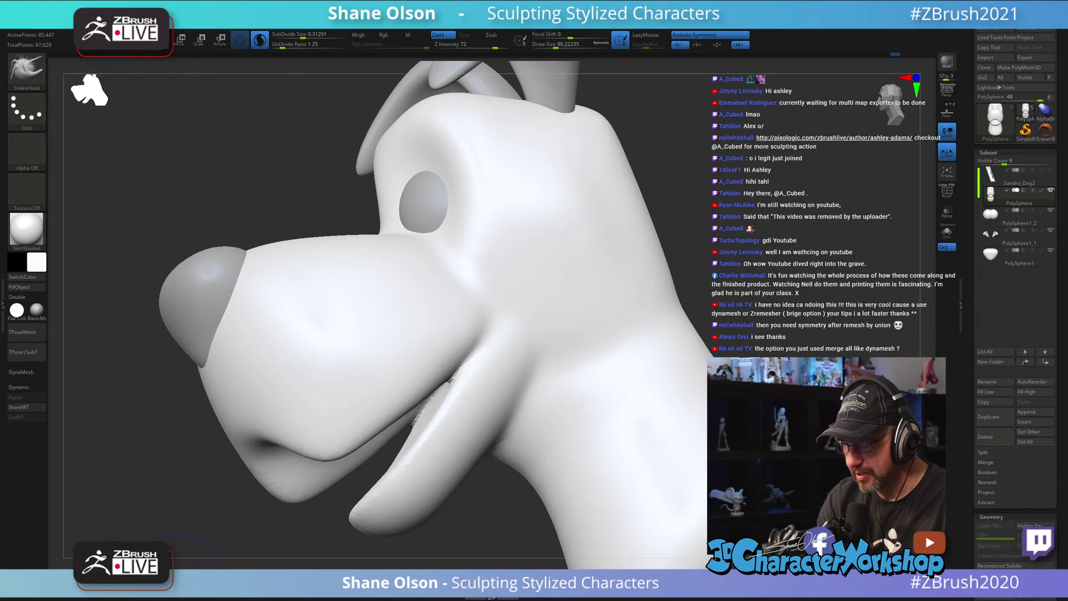
{"action": "key", "text": "b"}
{"action": "key", "text": "s"}
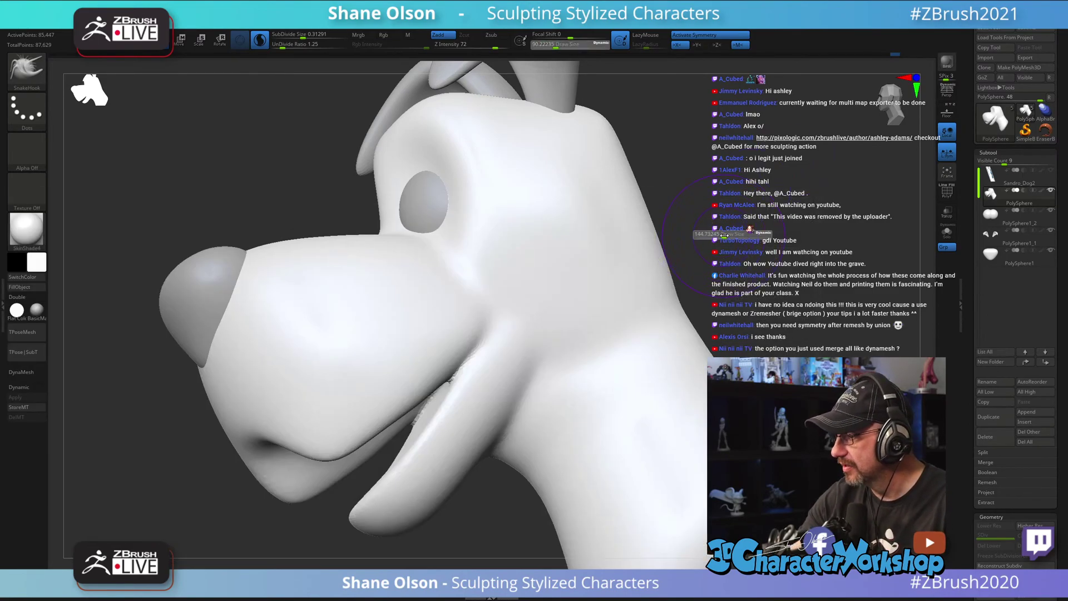
{"action": "left_click_drag", "start_coordinate": [724, 235], "coordinate": [726, 235]}
{"action": "left_click_drag", "start_coordinate": [462, 366], "coordinate": [465, 366]}
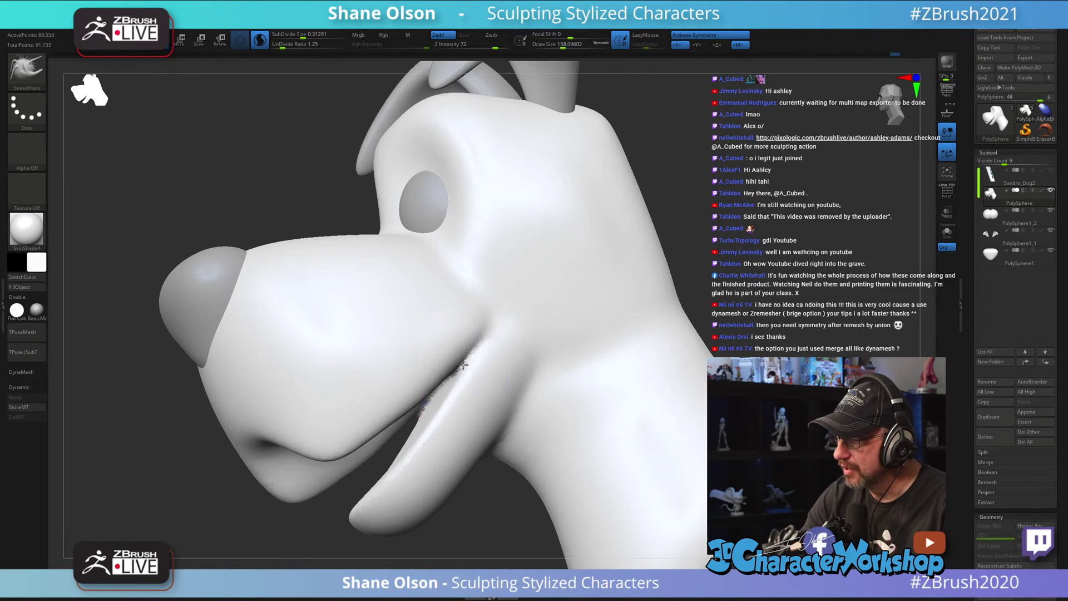
Step: Reduce the Draw Size to about 104 and refine the cheek just behind the mouth corner with SnakeHook
{"action": "mouse_move", "coordinate": [465, 362]}
{"action": "right_mouse_down"}
{"action": "mouse_move", "coordinate": [453, 346]}
{"action": "mouse_move", "coordinate": [469, 372]}
{"action": "mouse_move", "coordinate": [499, 300]}
{"action": "mouse_move", "coordinate": [484, 315]}
{"action": "mouse_move", "coordinate": [479, 362]}
{"action": "mouse_move", "coordinate": [512, 363]}
{"action": "right_mouse_up"}
{"action": "key", "text": "shift"}
{"action": "key", "text": "s"}
{"action": "left_click_drag", "start_coordinate": [508, 355], "coordinate": [506, 356]}
{"action": "right_click_drag", "start_coordinate": [493, 342], "coordinate": [510, 357]}
{"action": "key", "text": "s"}
{"action": "left_click_drag", "start_coordinate": [510, 356], "coordinate": [506, 356]}
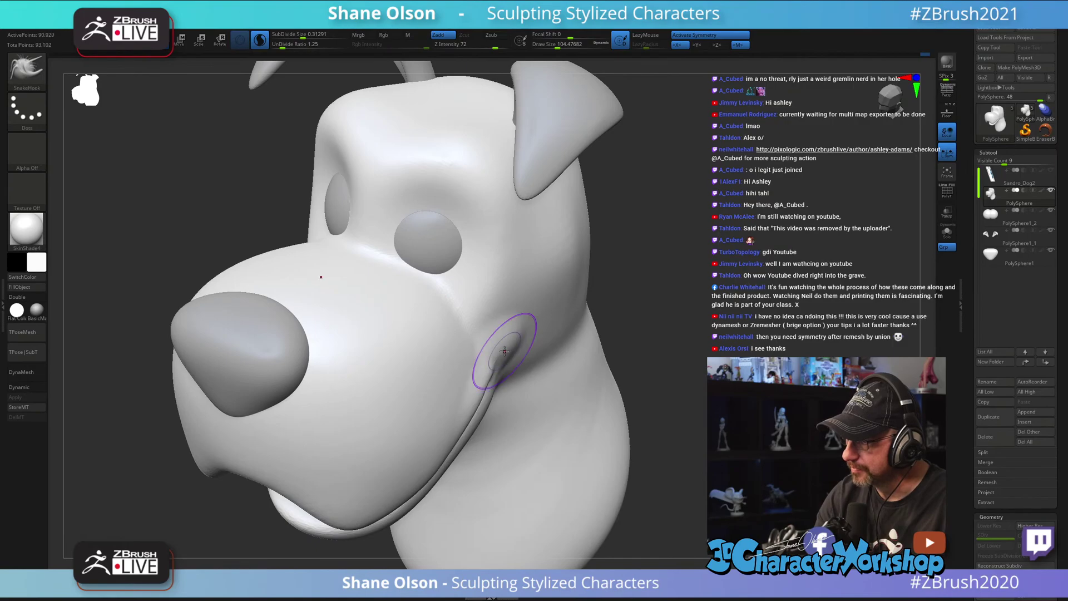
{"action": "mouse_move", "coordinate": [505, 351]}
{"action": "right_mouse_down"}
{"action": "mouse_move", "coordinate": [666, 342]}
{"action": "mouse_move", "coordinate": [676, 315]}
{"action": "mouse_move", "coordinate": [629, 300]}
{"action": "mouse_move", "coordinate": [506, 369]}
{"action": "right_mouse_up"}
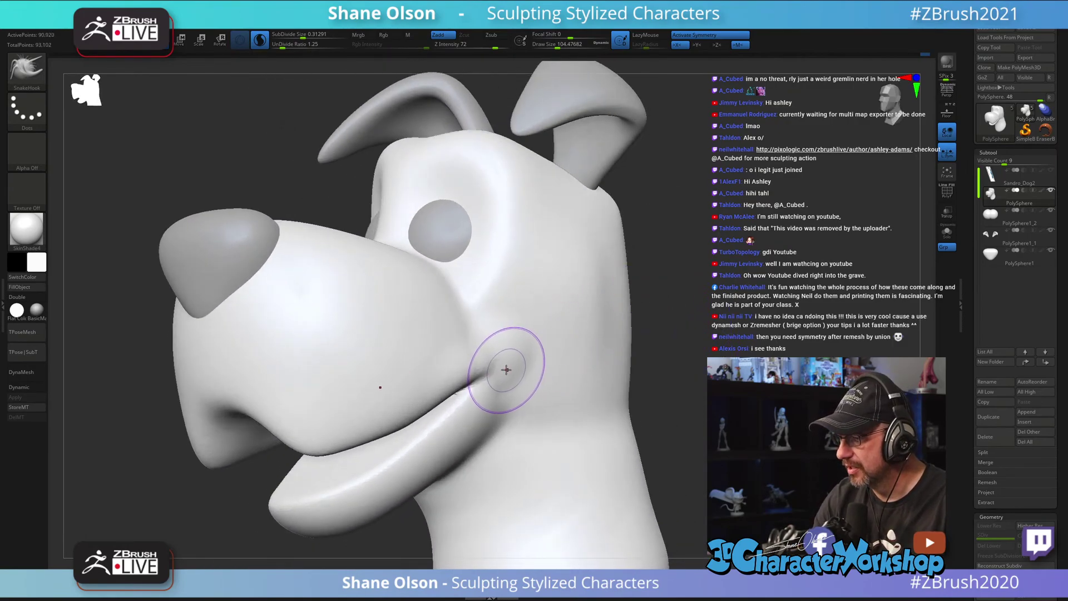
{"action": "mouse_move", "coordinate": [505, 365]}
{"action": "left_mouse_down"}
{"action": "mouse_move", "coordinate": [518, 376]}
{"action": "mouse_move", "coordinate": [512, 396]}
{"action": "left_mouse_up"}
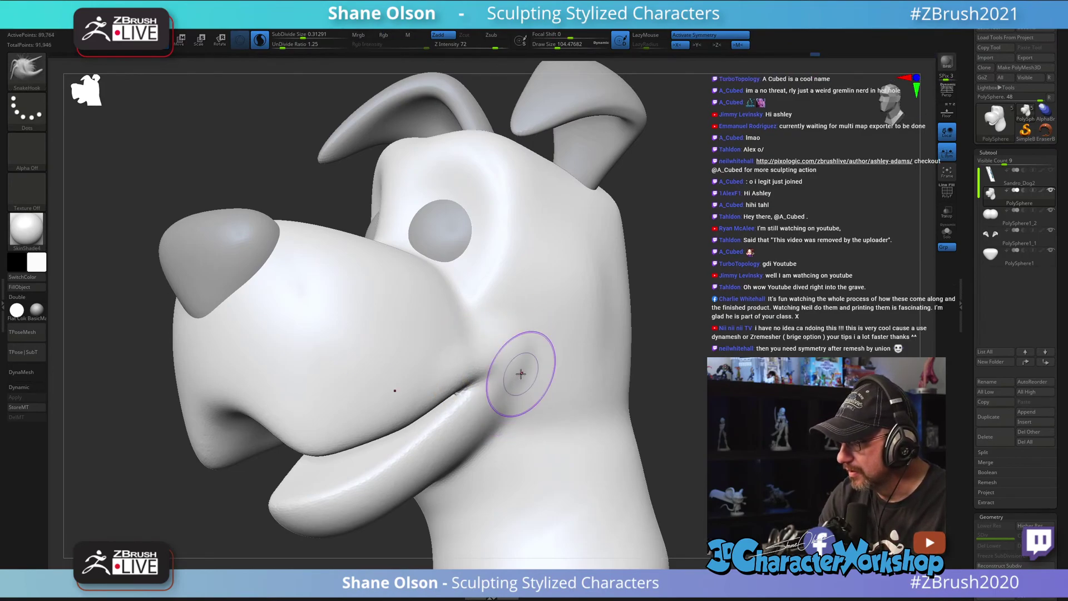
Step: Pull the cheek fold up around the mouth corner and smooth it into the side of the face
{"action": "mouse_move", "coordinate": [521, 373]}
{"action": "right_mouse_down"}
{"action": "mouse_move", "coordinate": [551, 350]}
{"action": "mouse_move", "coordinate": [566, 363]}
{"action": "right_mouse_up"}
{"action": "mouse_move", "coordinate": [568, 366]}
{"action": "left_mouse_down"}
{"action": "mouse_move", "coordinate": [529, 334]}
{"action": "mouse_move", "coordinate": [493, 334]}
{"action": "left_mouse_up"}
{"action": "right_click_drag", "start_coordinate": [507, 356], "coordinate": [518, 352]}
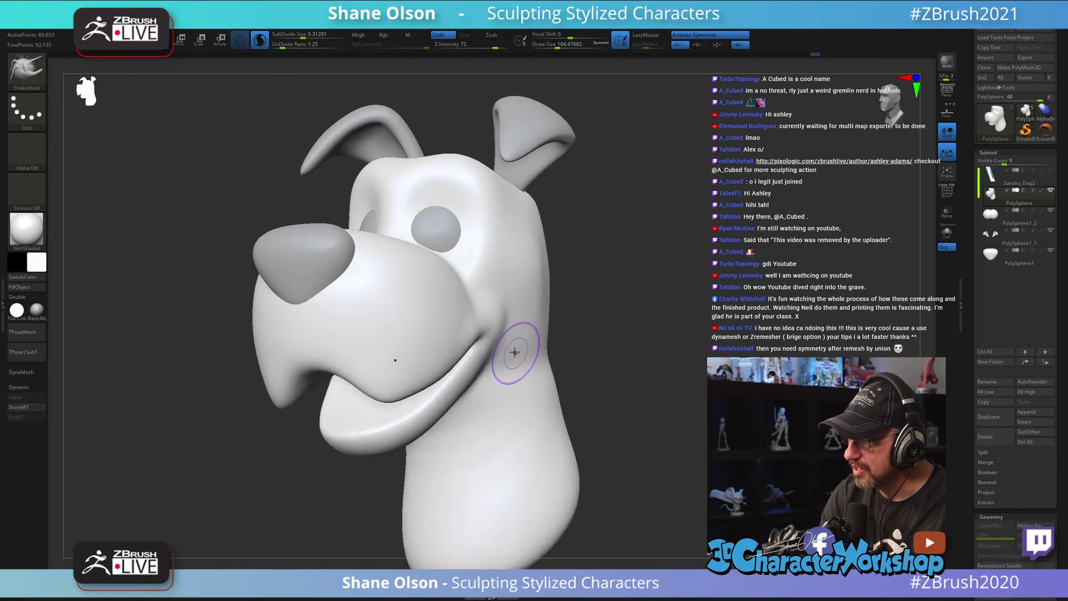
{"action": "right_click_drag", "start_coordinate": [501, 316], "coordinate": [467, 338]}
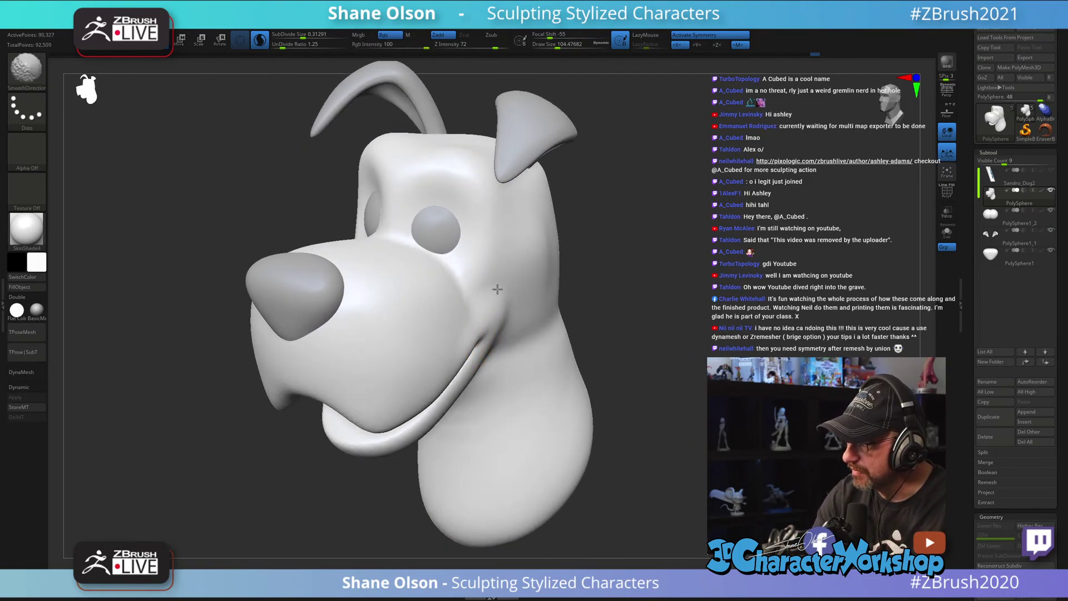
{"action": "mouse_move", "coordinate": [497, 289]}
{"action": "right_mouse_down", "text": "shift"}
{"action": "mouse_move", "coordinate": [537, 341]}
{"action": "mouse_move", "coordinate": [544, 406]}
{"action": "mouse_move", "coordinate": [708, 355]}
{"action": "right_mouse_up", "text": "shift"}
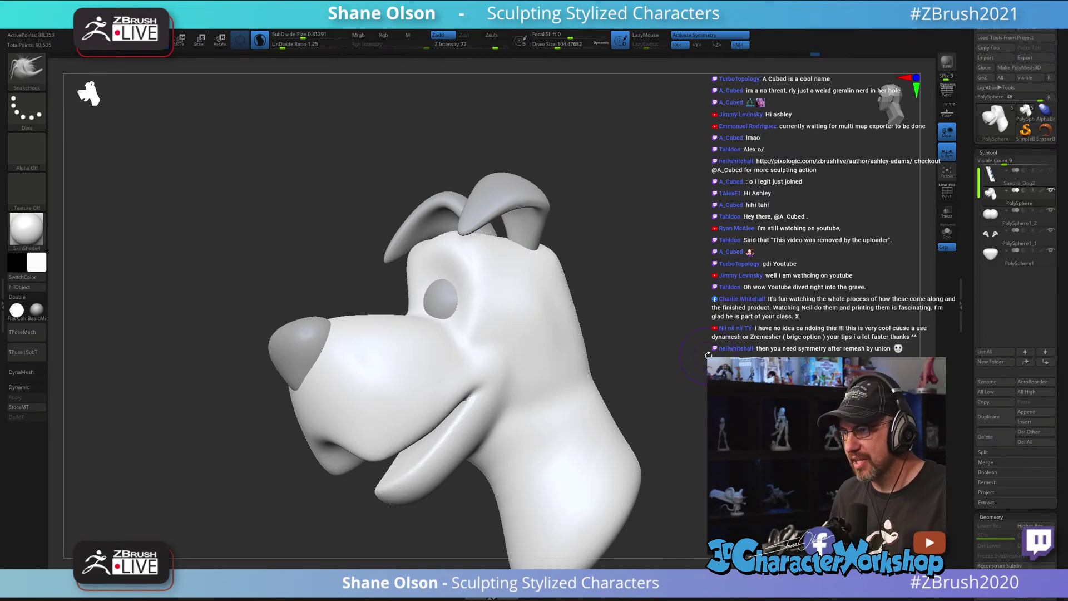
Step: Smooth the cheek crease where the mouth corner meets the side of the head, checking from above and the side
{"action": "mouse_move", "coordinate": [507, 352]}
{"action": "right_mouse_down"}
{"action": "mouse_move", "coordinate": [563, 356]}
{"action": "mouse_move", "coordinate": [598, 395]}
{"action": "mouse_move", "coordinate": [578, 350]}
{"action": "mouse_move", "coordinate": [511, 379]}
{"action": "right_mouse_up"}
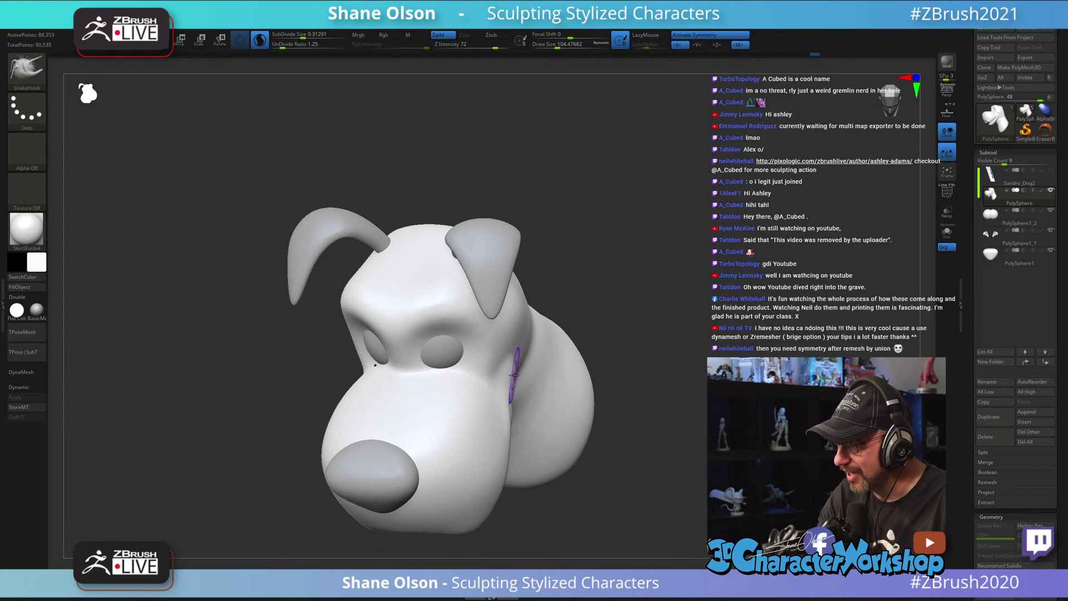
{"action": "right_click_drag", "start_coordinate": [626, 347], "coordinate": [542, 392]}
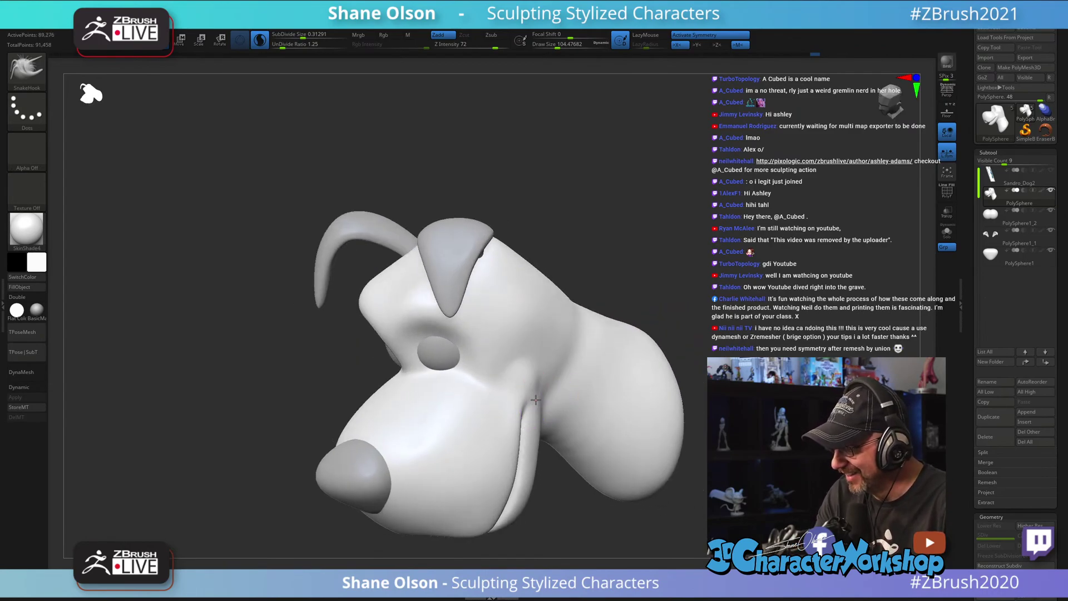
{"action": "left_click_drag", "start_coordinate": [537, 399], "coordinate": [547, 389], "text": "shift"}
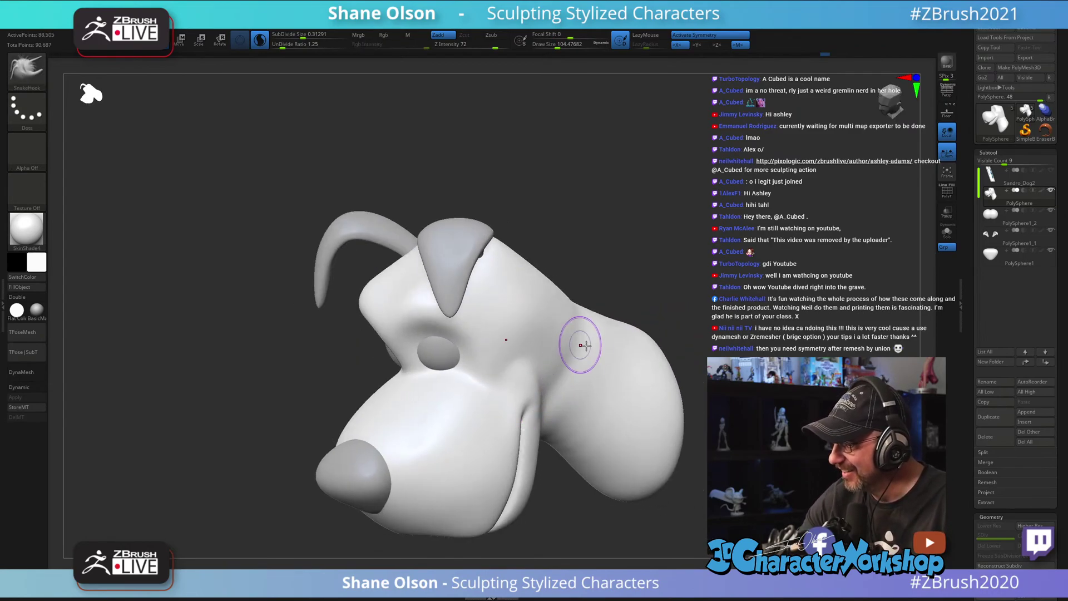
{"action": "mouse_move", "coordinate": [579, 341]}
{"action": "right_mouse_down"}
{"action": "mouse_move", "coordinate": [556, 433]}
{"action": "mouse_move", "coordinate": [549, 358]}
{"action": "mouse_move", "coordinate": [566, 323]}
{"action": "mouse_move", "coordinate": [610, 312]}
{"action": "mouse_move", "coordinate": [642, 324]}
{"action": "mouse_move", "coordinate": [625, 349]}
{"action": "mouse_move", "coordinate": [683, 392]}
{"action": "mouse_move", "coordinate": [645, 309]}
{"action": "mouse_move", "coordinate": [520, 376]}
{"action": "mouse_move", "coordinate": [475, 374]}
{"action": "mouse_move", "coordinate": [507, 355]}
{"action": "mouse_move", "coordinate": [469, 358]}
{"action": "right_mouse_up"}
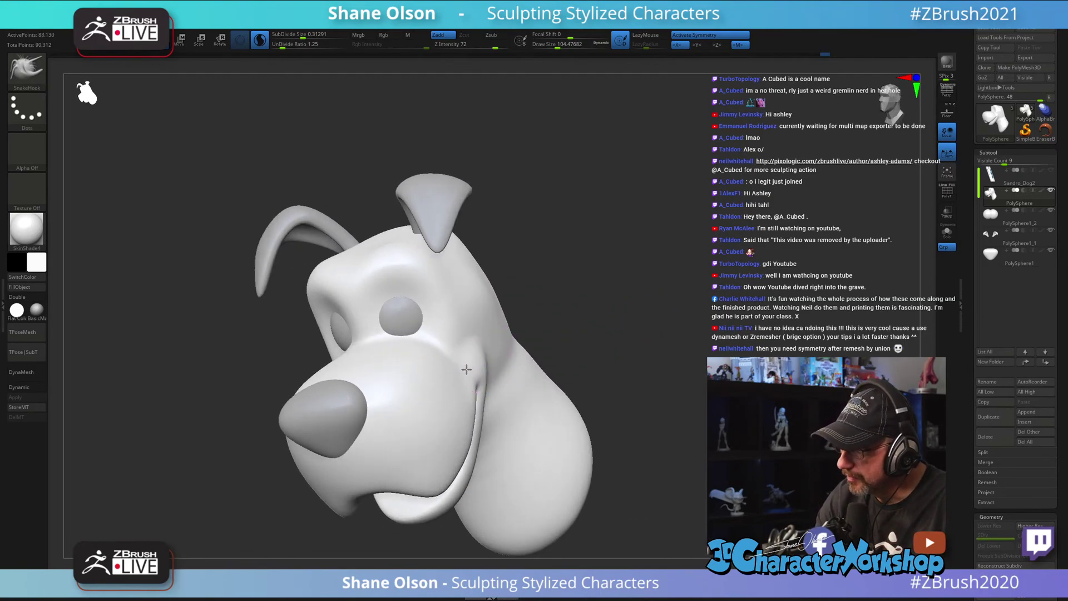
{"action": "key", "text": "shift"}
{"action": "left_click_drag", "start_coordinate": [473, 356], "coordinate": [474, 392], "text": "shift"}
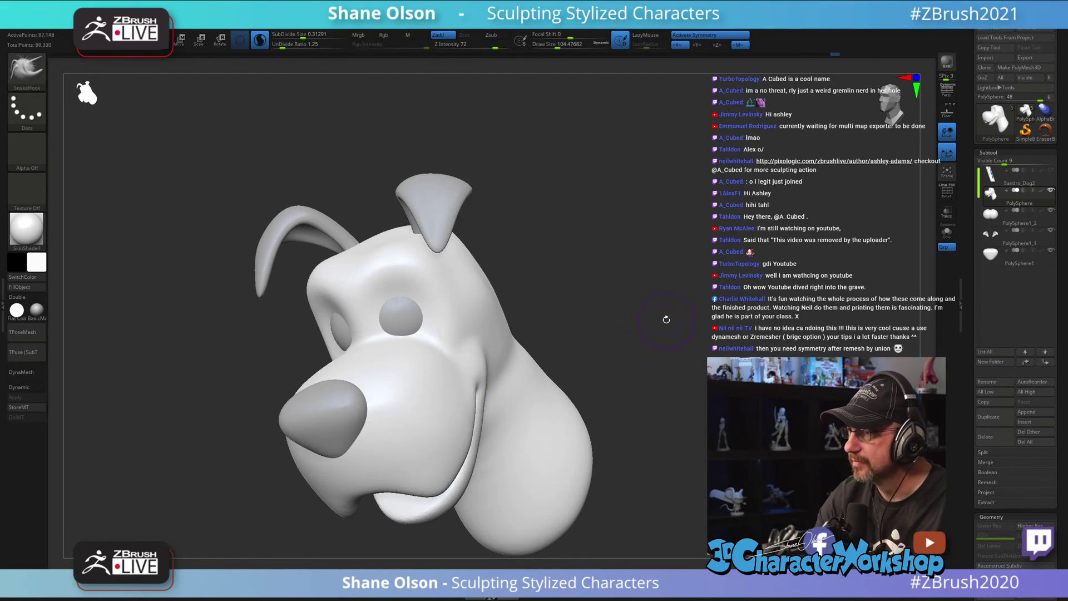
{"action": "right_click_drag", "start_coordinate": [665, 318], "coordinate": [677, 345], "text": "shift"}
{"action": "mouse_move", "coordinate": [635, 374]}
{"action": "right_mouse_down", "text": "ctrl"}
{"action": "mouse_move", "coordinate": [594, 332]}
{"action": "mouse_move", "coordinate": [587, 362]}
{"action": "mouse_move", "coordinate": [580, 322]}
{"action": "mouse_move", "coordinate": [554, 546]}
{"action": "right_mouse_up", "text": "ctrl"}
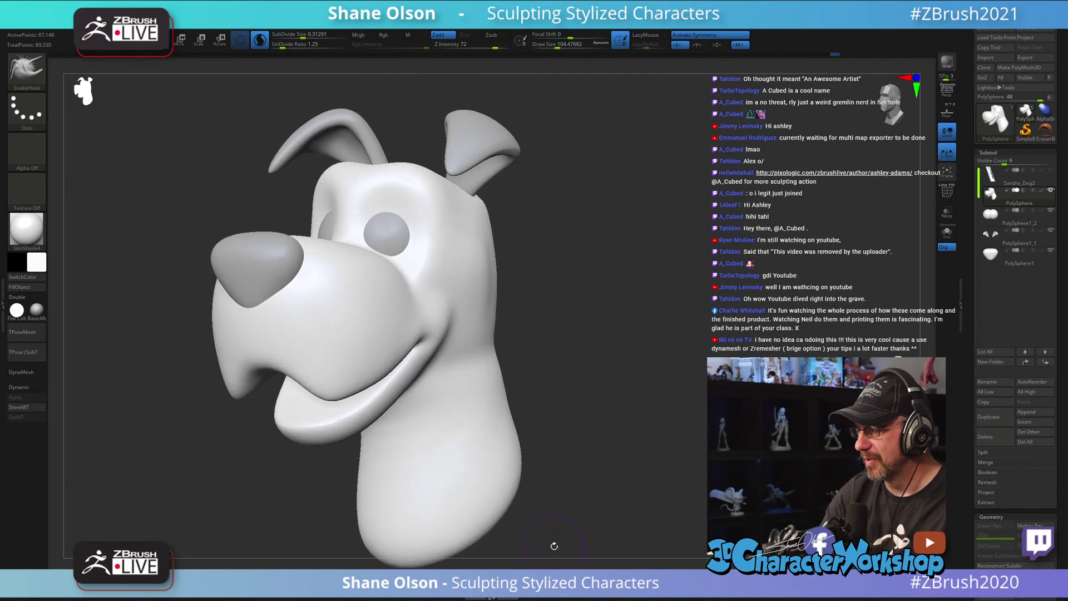
{"action": "mouse_move", "coordinate": [556, 307]}
{"action": "right_mouse_down"}
{"action": "mouse_move", "coordinate": [574, 317]}
{"action": "mouse_move", "coordinate": [648, 305]}
{"action": "mouse_move", "coordinate": [570, 322]}
{"action": "right_mouse_up"}
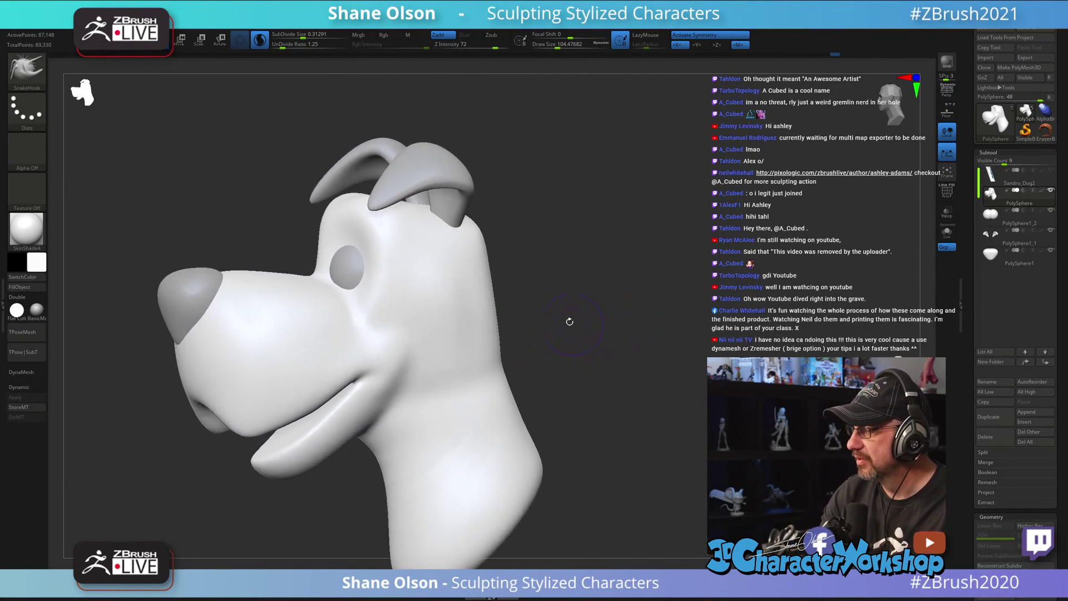
Step: Increase the Draw Size to about 280 and reshape the back of the head behind the ear
{"action": "key", "text": "s"}
{"action": "left_click_drag", "start_coordinate": [554, 306], "coordinate": [565, 306]}
{"action": "key", "text": "s"}
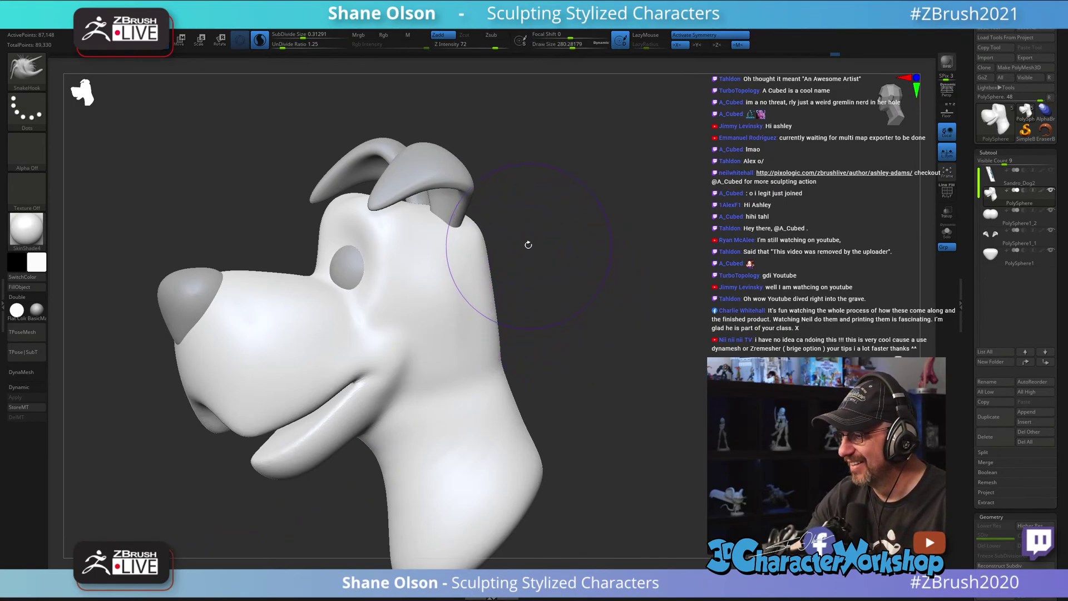
{"action": "right_click_drag", "start_coordinate": [527, 244], "coordinate": [505, 252]}
{"action": "left_click_drag", "start_coordinate": [509, 256], "coordinate": [507, 265]}
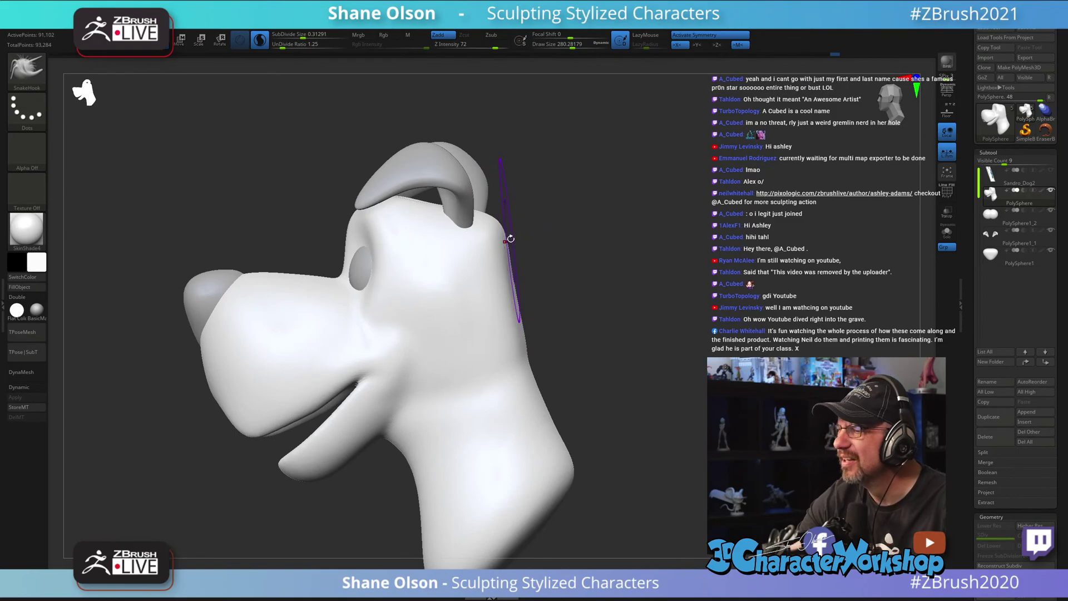
{"action": "mouse_move", "coordinate": [508, 233]}
{"action": "right_mouse_down"}
{"action": "mouse_move", "coordinate": [519, 234]}
{"action": "mouse_move", "coordinate": [520, 215]}
{"action": "right_mouse_up"}
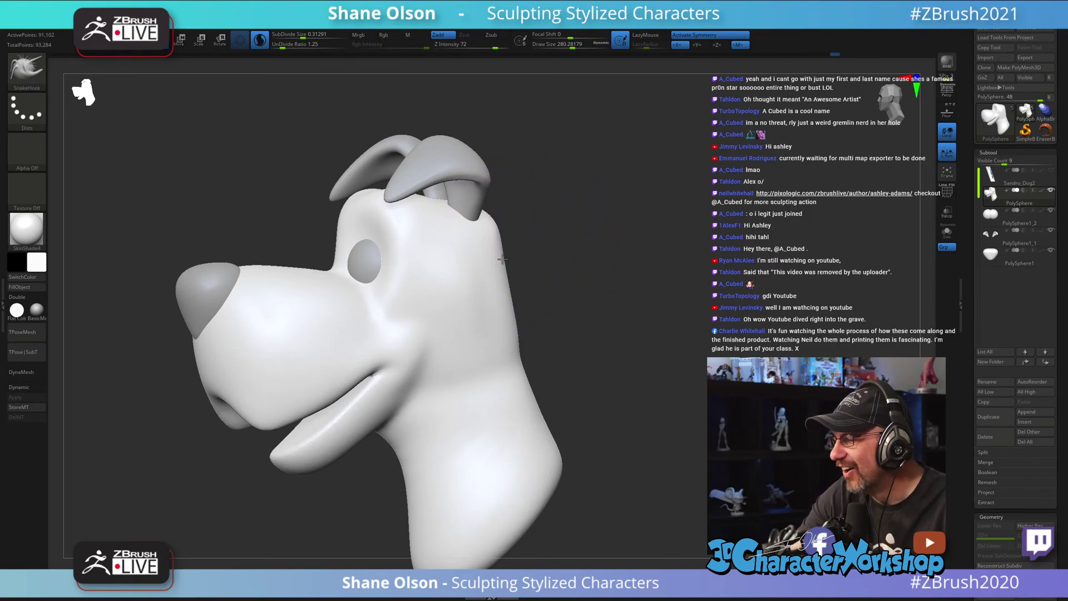
{"action": "left_click_drag", "start_coordinate": [505, 259], "coordinate": [489, 310]}
Step: Smooth the transition from the back of the head down into the neck
{"action": "right_click_drag", "start_coordinate": [489, 310], "coordinate": [534, 352]}
{"action": "mouse_move", "coordinate": [530, 410]}
{"action": "left_mouse_down", "text": "shift"}
{"action": "mouse_move", "coordinate": [496, 390]}
{"action": "mouse_move", "coordinate": [495, 356]}
{"action": "mouse_move", "coordinate": [508, 343]}
{"action": "left_mouse_up", "text": "shift"}
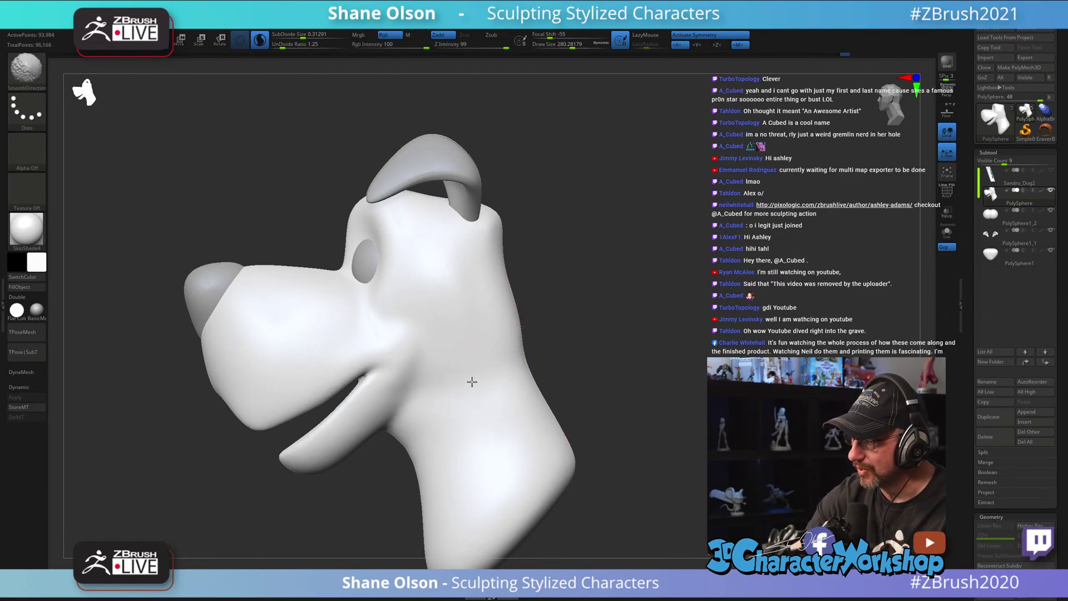
{"action": "mouse_move", "coordinate": [584, 423]}
{"action": "left_mouse_down"}
{"action": "mouse_move", "coordinate": [567, 357]}
{"action": "mouse_move", "coordinate": [606, 322]}
{"action": "mouse_move", "coordinate": [592, 332]}
{"action": "mouse_move", "coordinate": [510, 293]}
{"action": "left_mouse_up"}
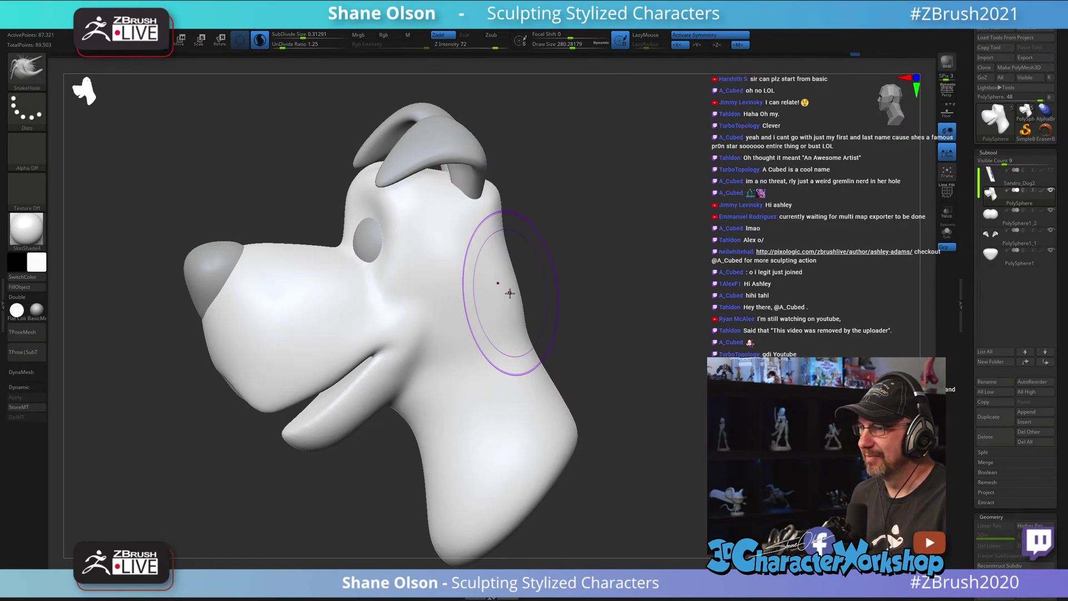
{"action": "mouse_move", "coordinate": [615, 328]}
{"action": "left_mouse_down"}
{"action": "mouse_move", "coordinate": [635, 307]}
{"action": "mouse_move", "coordinate": [640, 322]}
{"action": "mouse_move", "coordinate": [629, 325]}
{"action": "mouse_move", "coordinate": [629, 296]}
{"action": "mouse_move", "coordinate": [652, 293]}
{"action": "mouse_move", "coordinate": [608, 258]}
{"action": "mouse_move", "coordinate": [615, 316]}
{"action": "mouse_move", "coordinate": [629, 300]}
{"action": "mouse_move", "coordinate": [606, 369]}
{"action": "left_mouse_up"}
Step: Reduce the SnakeHook Draw Size to about 140, then switch to the Pinch_3DCW brush for the brow
{"action": "key", "text": "s"}
{"action": "mouse_move", "coordinate": [381, 362]}
{"action": "right_mouse_down", "text": "alt"}
{"action": "mouse_move", "coordinate": [399, 306]}
{"action": "mouse_move", "coordinate": [396, 324]}
{"action": "mouse_move", "coordinate": [409, 309]}
{"action": "mouse_move", "coordinate": [409, 275]}
{"action": "right_mouse_up", "text": "alt"}
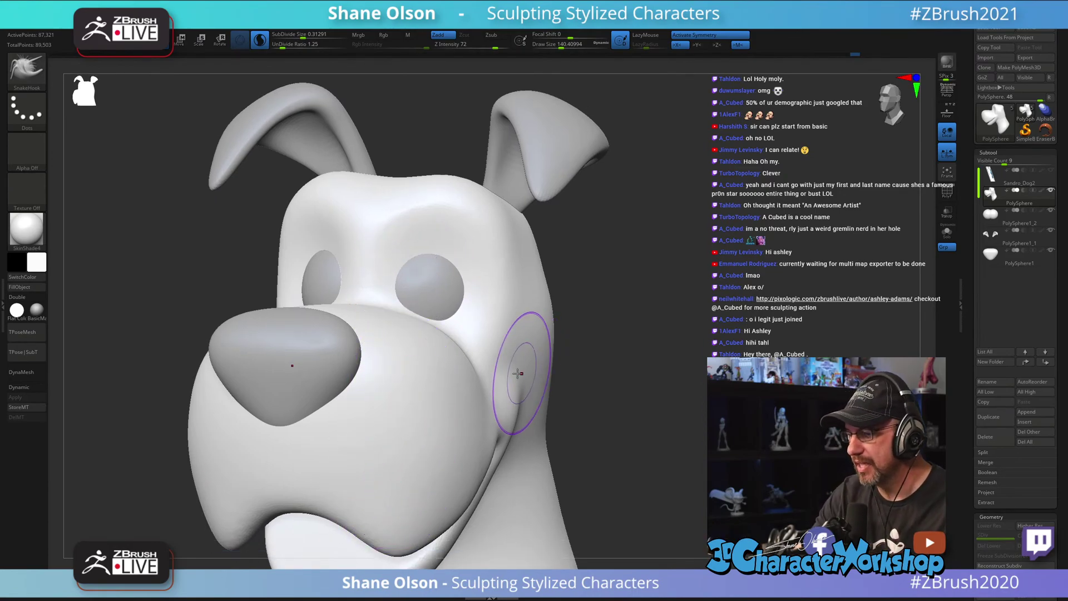
{"action": "right_click_drag", "start_coordinate": [544, 394], "coordinate": [574, 449], "text": "alt"}
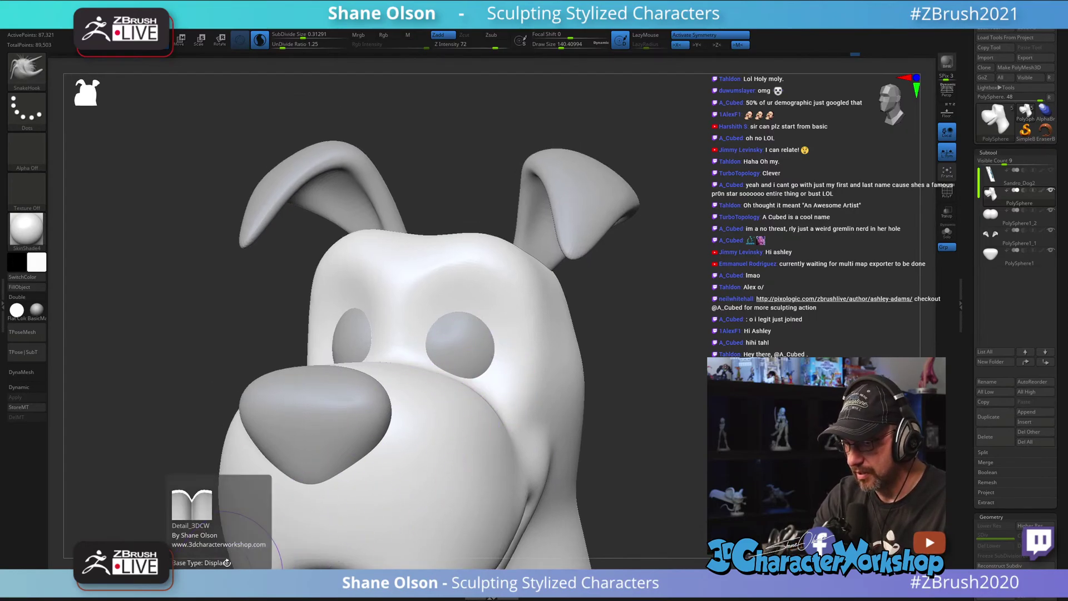
{"action": "mouse_move", "coordinate": [613, 308]}
{"action": "right_mouse_down", "text": "alt"}
{"action": "mouse_move", "coordinate": [600, 326]}
{"action": "mouse_move", "coordinate": [610, 350]}
{"action": "right_mouse_up", "text": "alt"}
{"action": "key", "text": "b"}
{"action": "key", "text": "p"}
{"action": "key", "text": "i"}
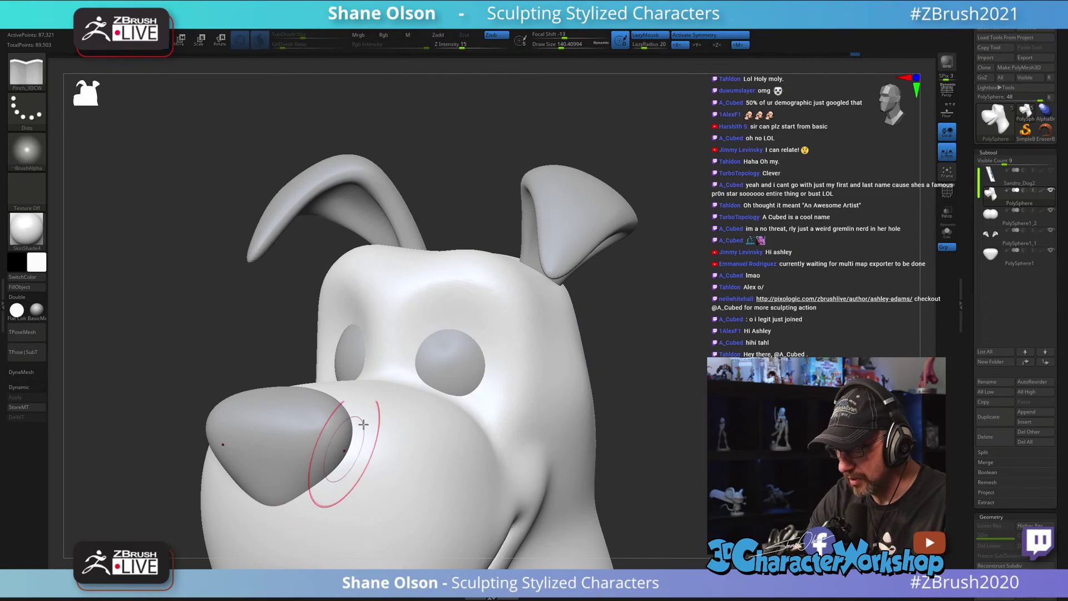
Step: Reduce the Draw Size to about 56 and pinch the brow ridge along the top of the eye socket
{"action": "key", "text": "s"}
{"action": "left_click_drag", "start_coordinate": [440, 308], "coordinate": [426, 308]}
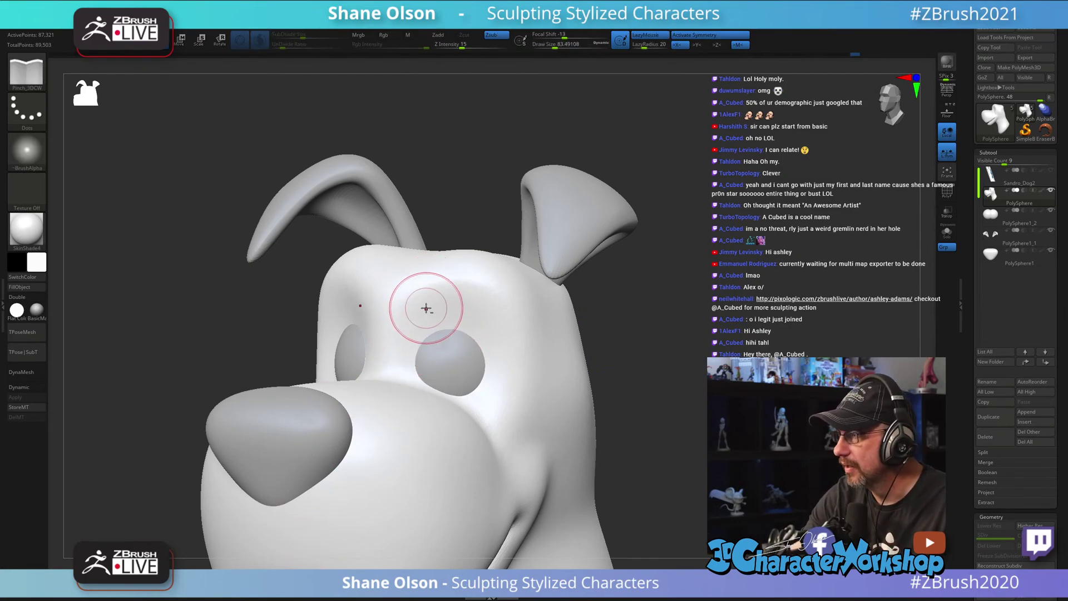
{"action": "right_click_drag", "start_coordinate": [426, 308], "coordinate": [424, 354], "text": "alt"}
{"action": "key", "text": "s"}
{"action": "left_click_drag", "start_coordinate": [411, 372], "coordinate": [389, 382]}
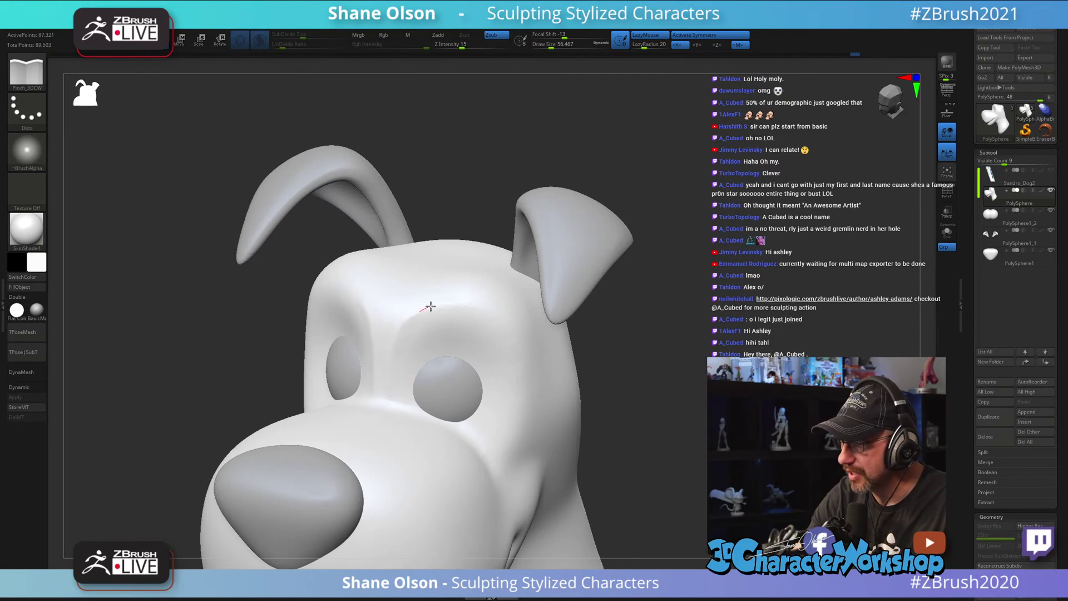
{"action": "left_click_drag", "start_coordinate": [430, 306], "coordinate": [487, 301]}
{"action": "left_click_drag", "start_coordinate": [606, 340], "coordinate": [608, 373]}
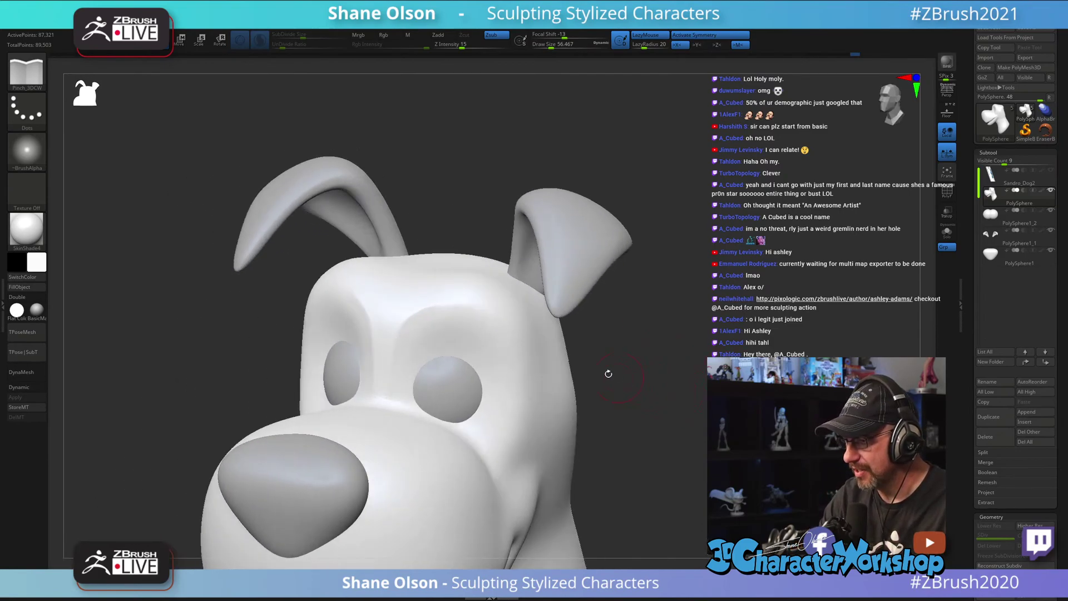
Step: Sharpen the upper and outer rim of the eye socket with further pinch strokes
{"action": "right_click_drag", "start_coordinate": [671, 391], "coordinate": [642, 353], "text": "alt"}
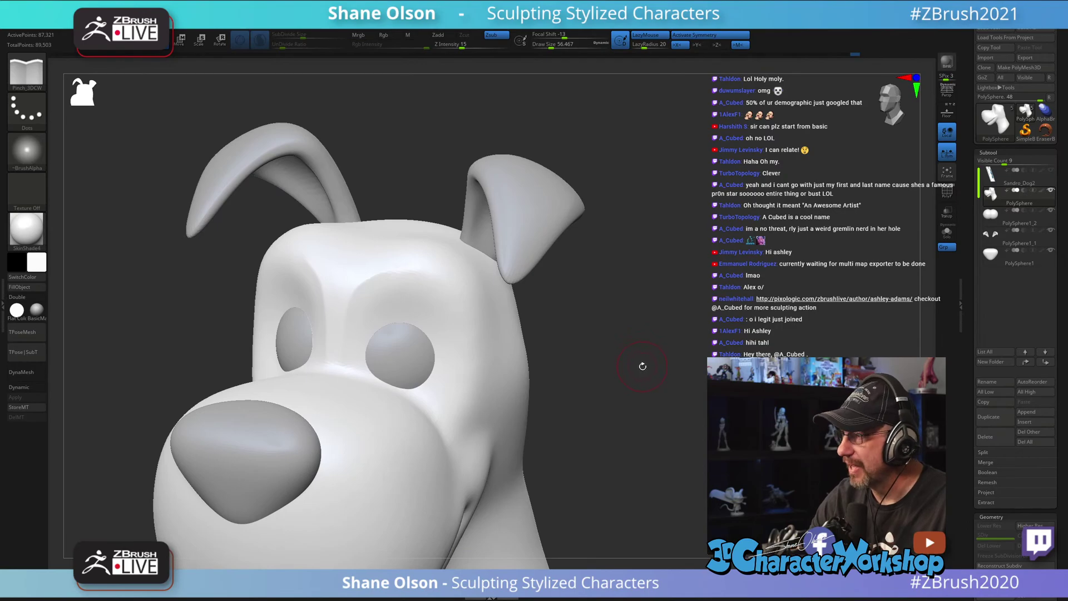
{"action": "left_click_drag", "start_coordinate": [644, 346], "coordinate": [649, 336]}
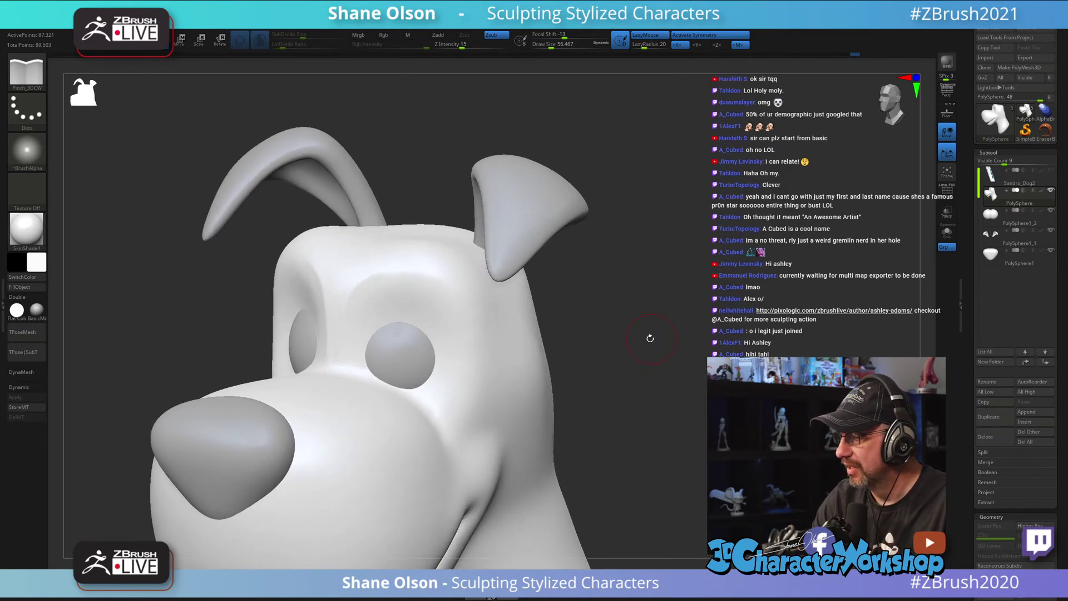
{"action": "left_click_drag", "start_coordinate": [356, 285], "coordinate": [384, 270]}
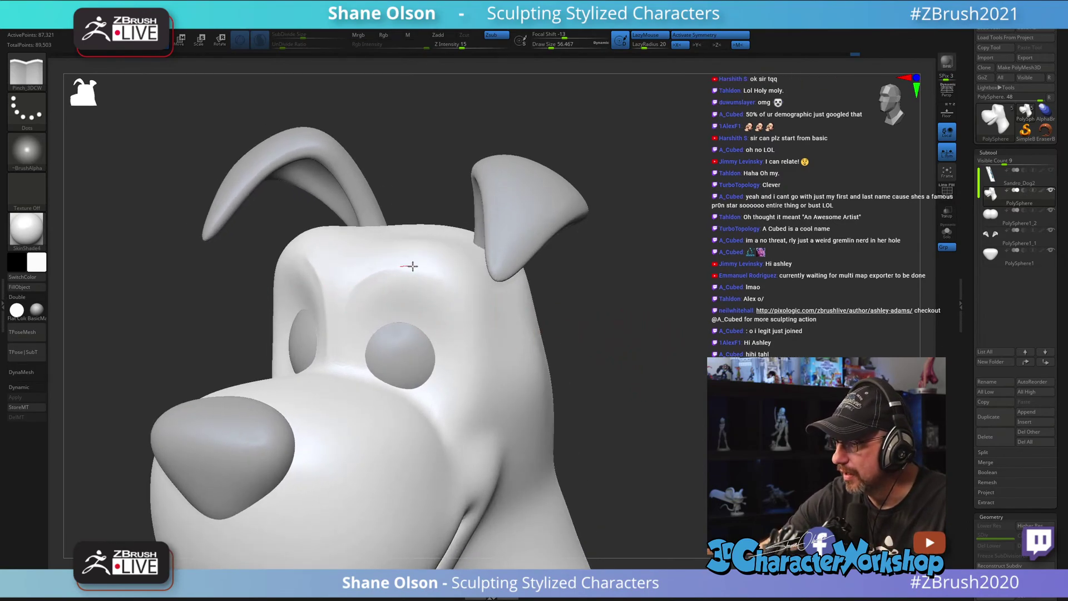
{"action": "left_click_drag", "start_coordinate": [469, 317], "coordinate": [471, 323]}
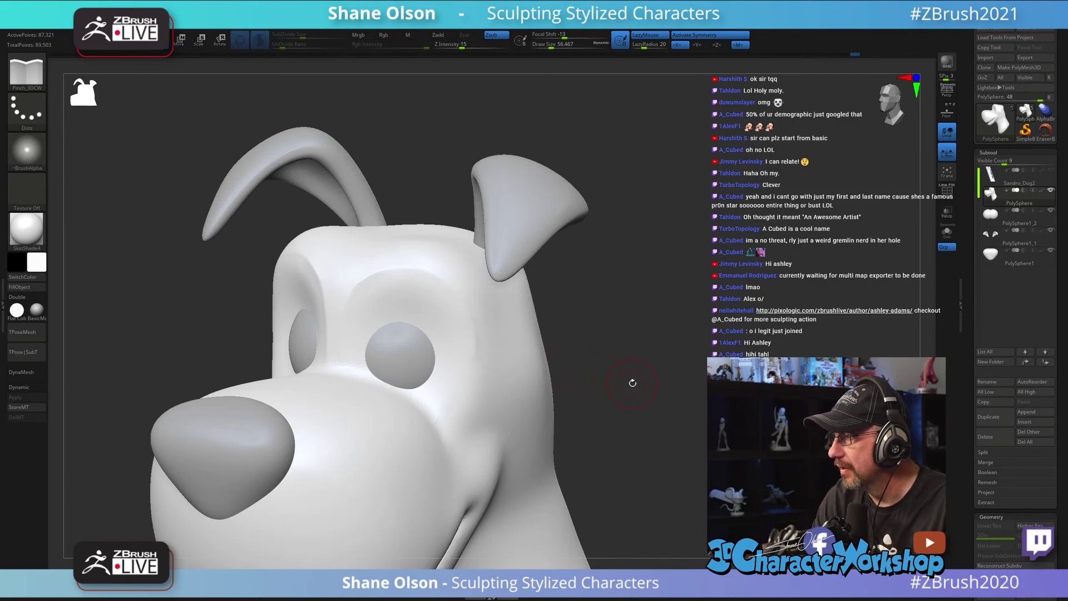
{"action": "left_click_drag", "start_coordinate": [633, 382], "coordinate": [620, 382]}
{"action": "key", "text": "shift"}
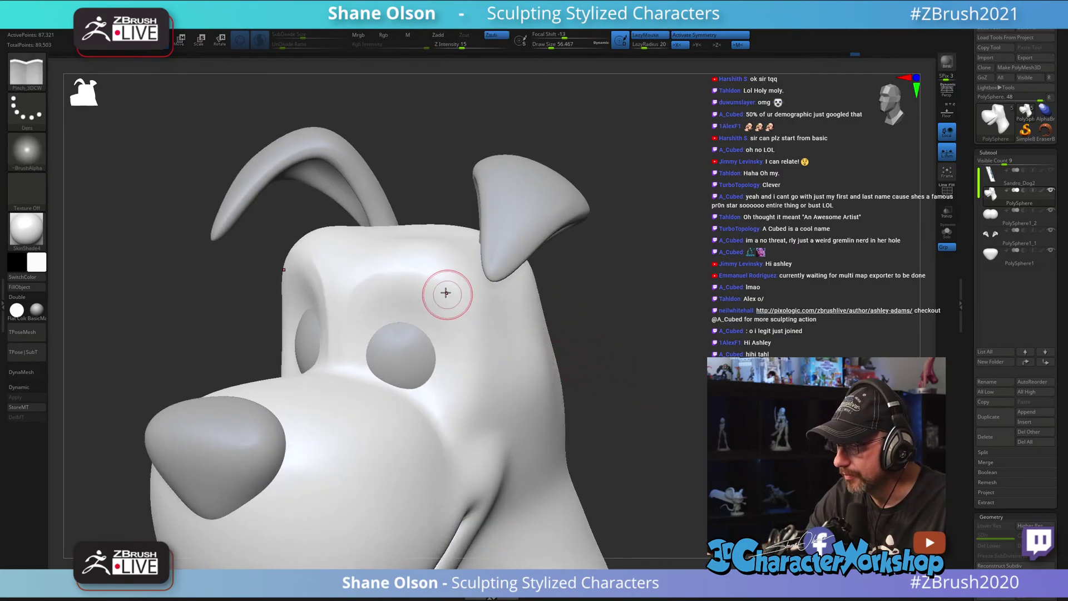
{"action": "left_click_drag", "start_coordinate": [384, 278], "coordinate": [397, 269]}
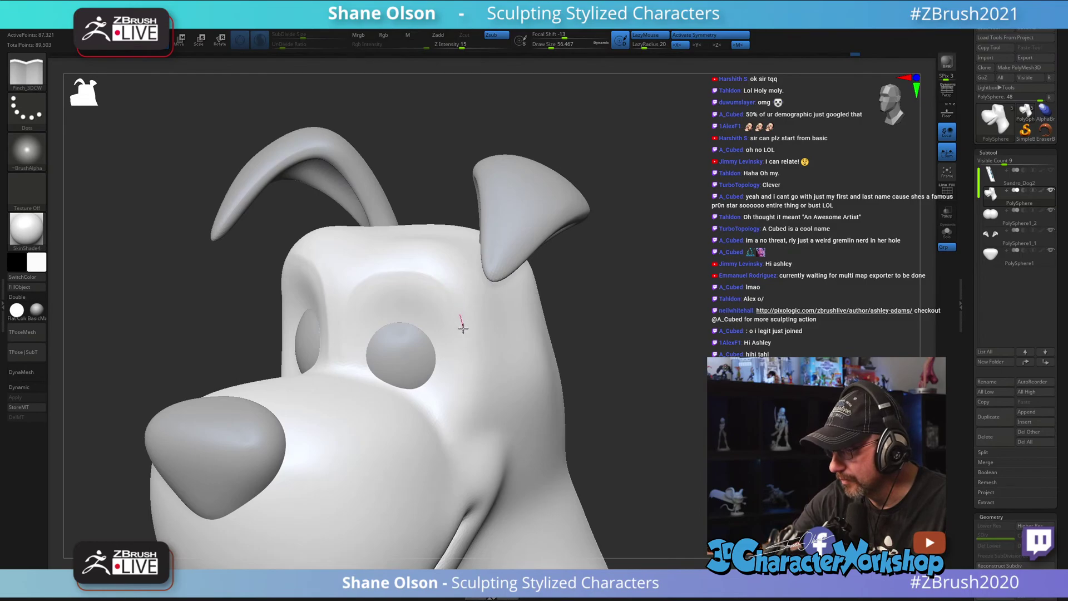
Step: Smooth the forehead around the brow ridge and soften the cheek beside the mouth corner
{"action": "mouse_move", "coordinate": [628, 423]}
{"action": "left_mouse_down"}
{"action": "mouse_move", "coordinate": [562, 423]}
{"action": "mouse_move", "coordinate": [535, 408]}
{"action": "left_mouse_up"}
{"action": "left_click_drag", "start_coordinate": [346, 238], "coordinate": [409, 293], "text": "shift"}
{"action": "left_click_drag", "start_coordinate": [607, 384], "coordinate": [642, 385]}
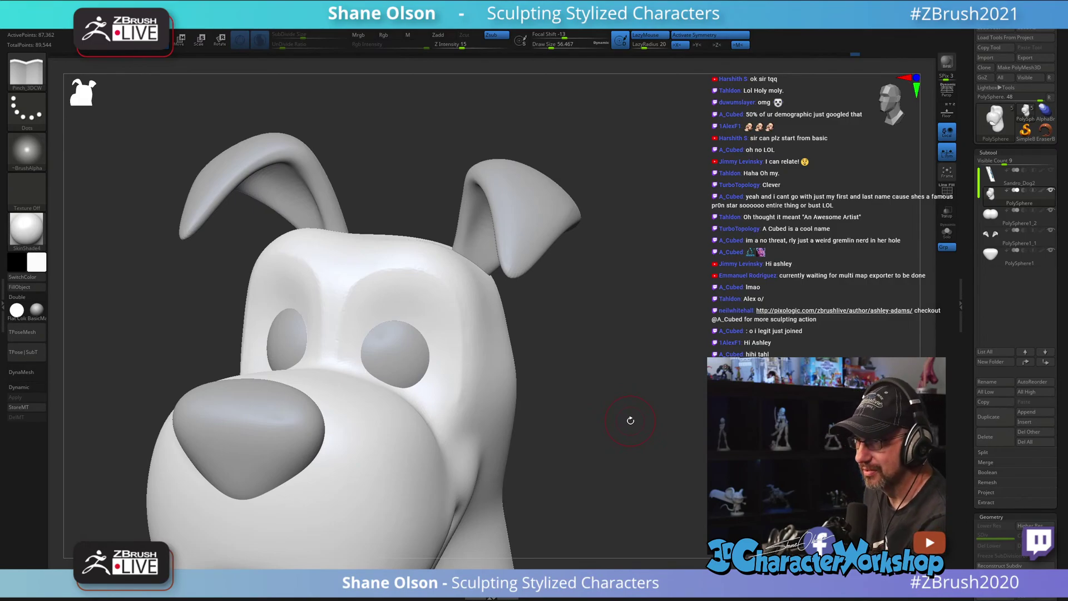
{"action": "left_click_drag", "start_coordinate": [630, 420], "coordinate": [484, 340]}
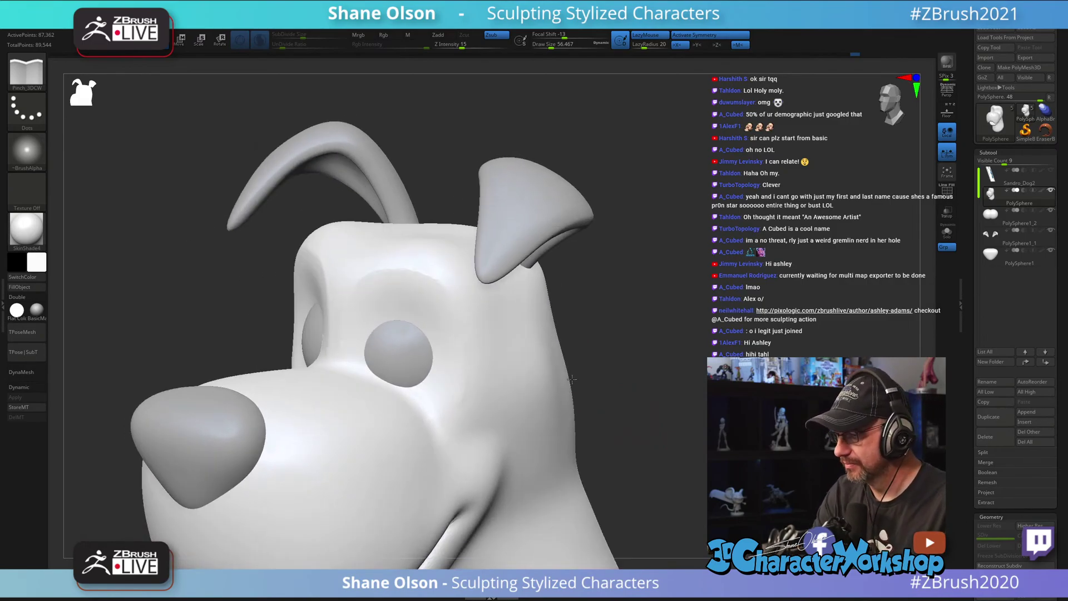
{"action": "key", "text": "shift"}
{"action": "left_click_drag", "start_coordinate": [477, 417], "coordinate": [483, 415], "text": "shift"}
{"action": "mouse_move", "coordinate": [483, 415]}
{"action": "right_mouse_down"}
{"action": "mouse_move", "coordinate": [501, 406]}
{"action": "mouse_move", "coordinate": [453, 410]}
{"action": "mouse_move", "coordinate": [437, 382]}
{"action": "right_mouse_up"}
Step: Switch to the Move brush, enlarge its Draw Size to about 158 and adjust the form around the eye socket
{"action": "right_click_drag", "start_coordinate": [589, 423], "coordinate": [593, 324], "text": "ctrl"}
{"action": "key", "text": "b"}
{"action": "key", "text": "m"}
{"action": "key", "text": "v"}
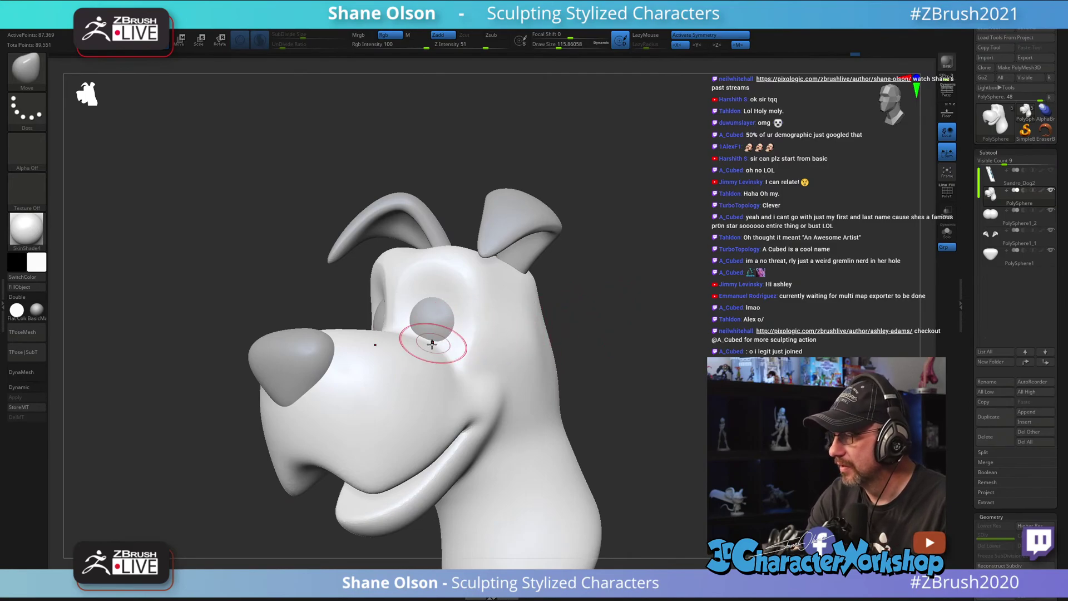
{"action": "key", "text": "s"}
{"action": "left_click_drag", "start_coordinate": [427, 353], "coordinate": [432, 352]}
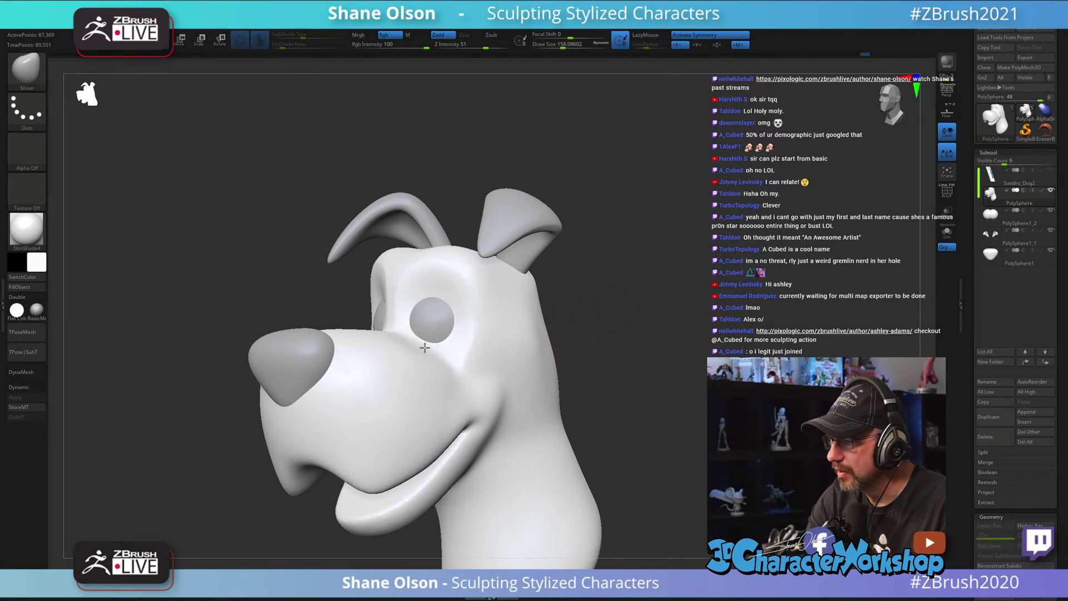
{"action": "right_click_drag", "start_coordinate": [415, 312], "coordinate": [436, 341], "text": "shift"}
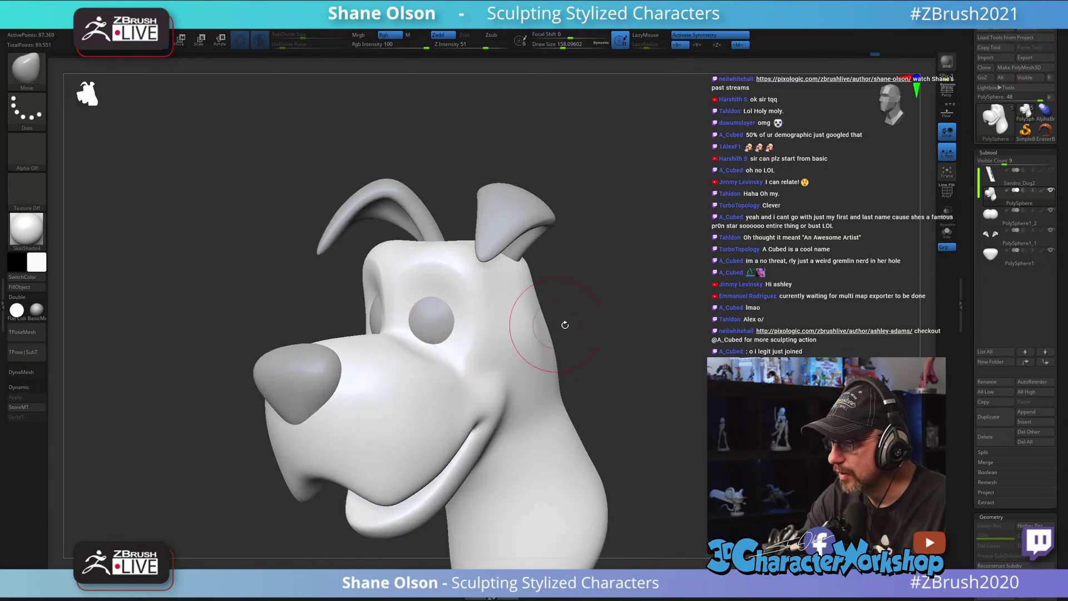
{"action": "right_click_drag", "start_coordinate": [564, 324], "coordinate": [466, 316]}
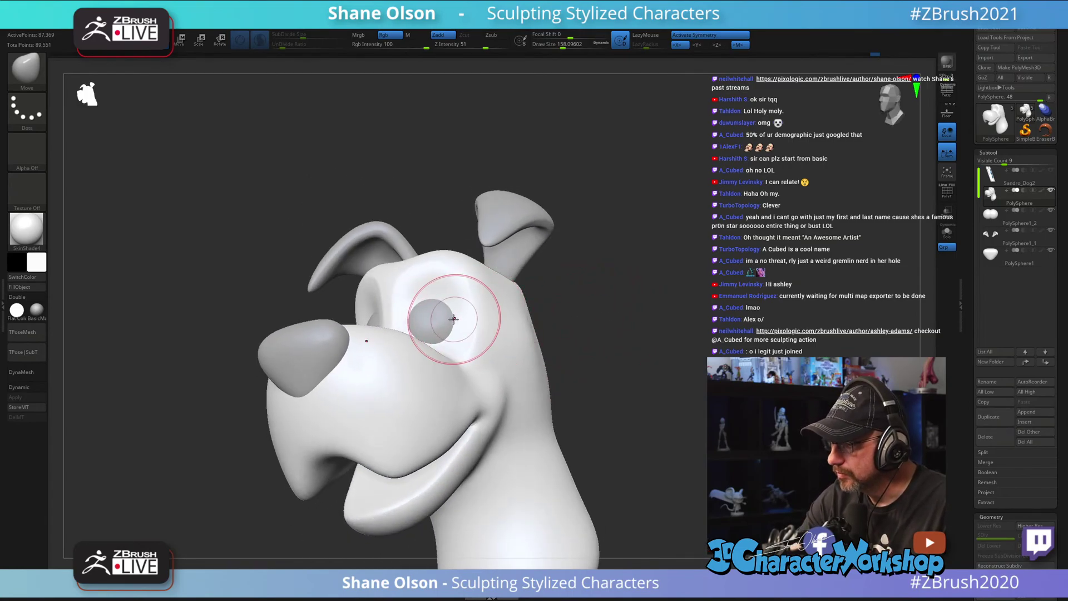
Step: Reduce the Draw Size to about 140, then refine and smooth the outer side of the eye socket
{"action": "key", "text": "s"}
{"action": "left_click_drag", "start_coordinate": [454, 319], "coordinate": [451, 317]}
{"action": "mouse_move", "coordinate": [450, 318]}
{"action": "right_mouse_down"}
{"action": "mouse_move", "coordinate": [484, 357]}
{"action": "mouse_move", "coordinate": [453, 322]}
{"action": "right_mouse_up"}
{"action": "key", "text": "shift"}
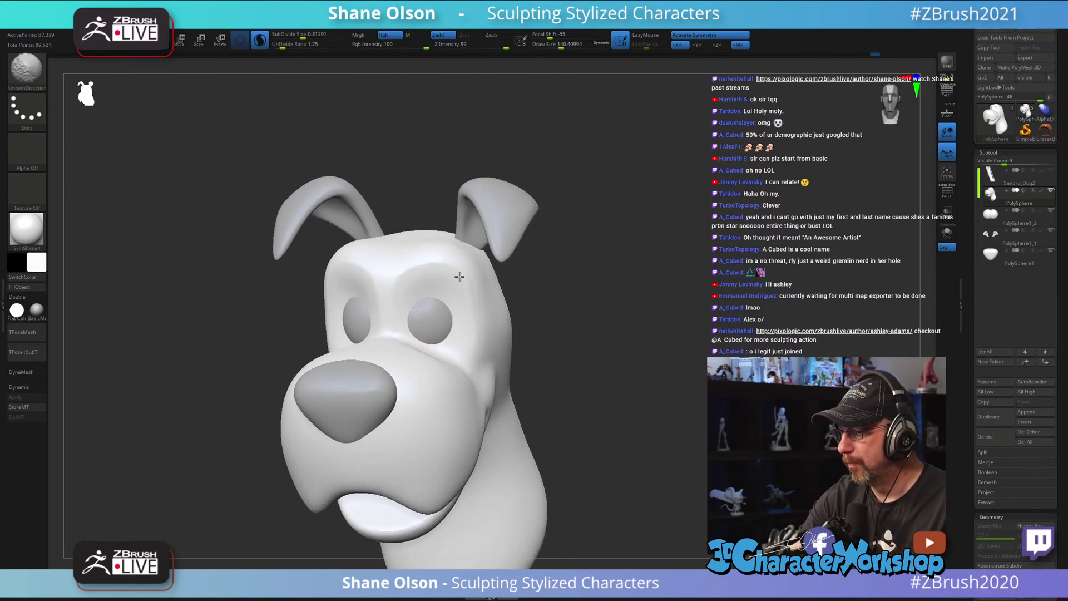
Step: Reduce the Move brush's Draw Size to about 116 and reshape the top of the brow above the eye
{"action": "right_click_drag", "start_coordinate": [547, 327], "coordinate": [569, 379]}
{"action": "mouse_move", "coordinate": [608, 385]}
{"action": "left_mouse_down"}
{"action": "mouse_move", "coordinate": [625, 375]}
{"action": "mouse_move", "coordinate": [688, 377]}
{"action": "mouse_move", "coordinate": [632, 362]}
{"action": "mouse_move", "coordinate": [606, 425]}
{"action": "mouse_move", "coordinate": [618, 322]}
{"action": "mouse_move", "coordinate": [633, 341]}
{"action": "mouse_move", "coordinate": [590, 289]}
{"action": "mouse_move", "coordinate": [588, 310]}
{"action": "mouse_move", "coordinate": [559, 292]}
{"action": "left_mouse_up"}
{"action": "key", "text": "s"}
{"action": "left_click_drag", "start_coordinate": [463, 252], "coordinate": [456, 250]}
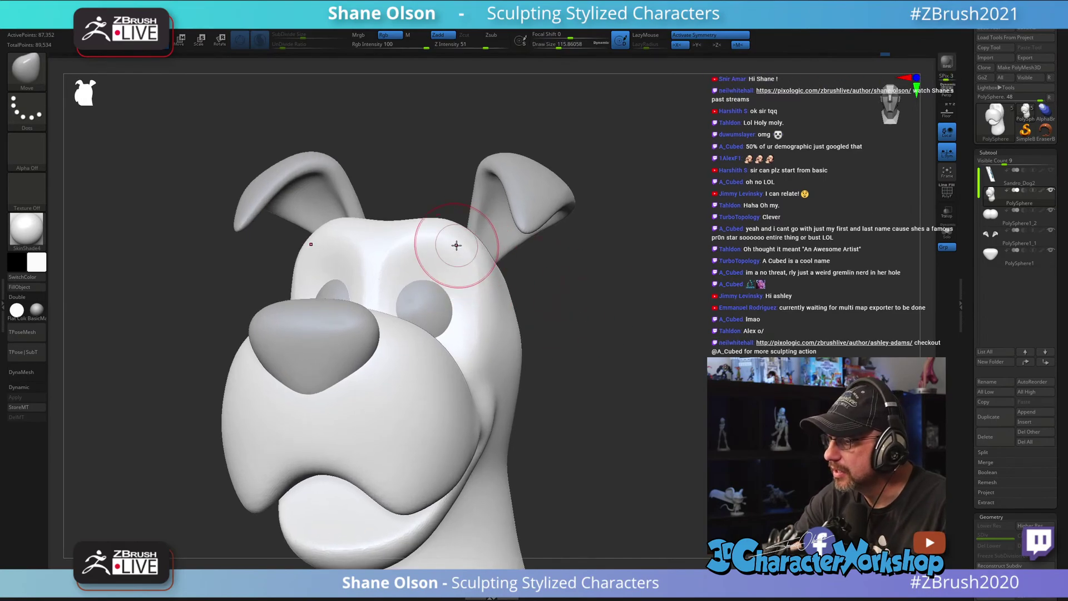
{"action": "right_click_drag", "start_coordinate": [426, 228], "coordinate": [418, 273]}
{"action": "left_click_drag", "start_coordinate": [403, 276], "coordinate": [401, 267]}
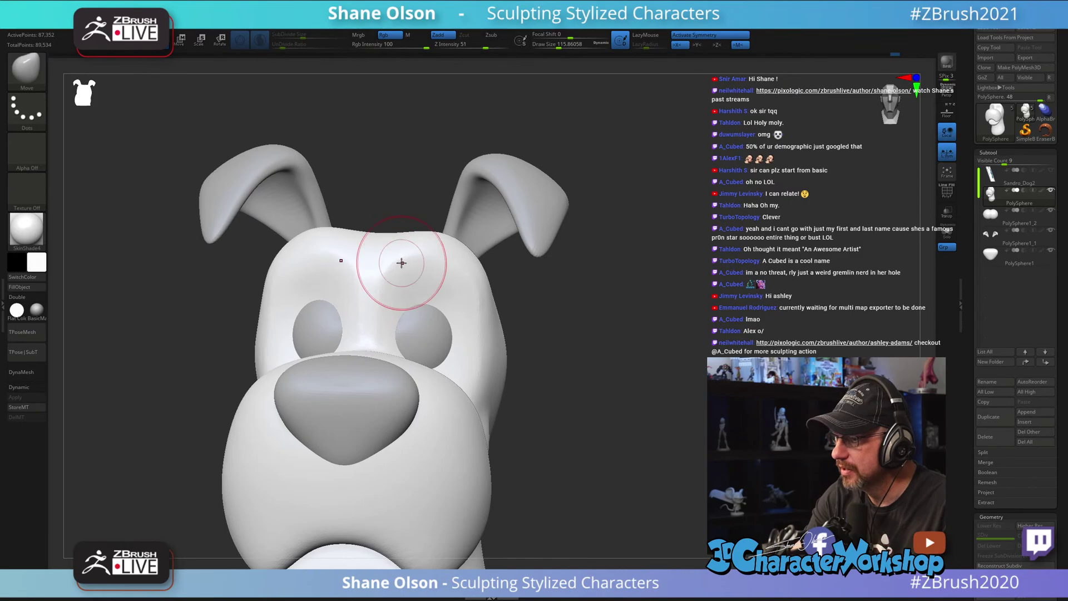
Step: Adjust the front of the brow above the eye with the Move brush at a Draw Size of about 104
{"action": "right_click_drag", "start_coordinate": [410, 260], "coordinate": [415, 272]}
{"action": "key", "text": "s"}
{"action": "left_click_drag", "start_coordinate": [416, 266], "coordinate": [410, 262]}
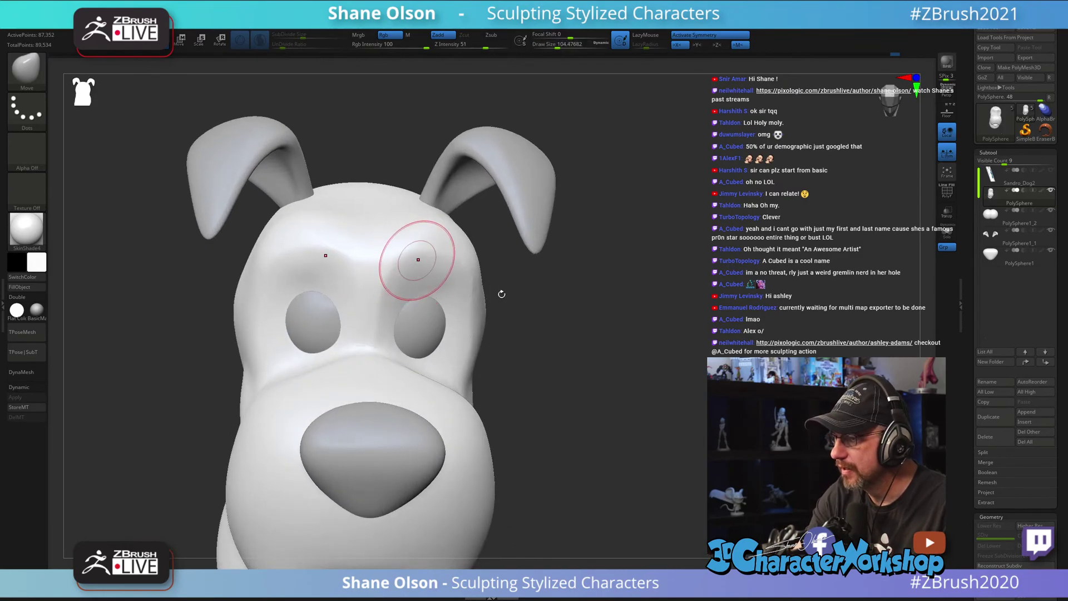
{"action": "right_click_drag", "start_coordinate": [502, 294], "coordinate": [592, 352]}
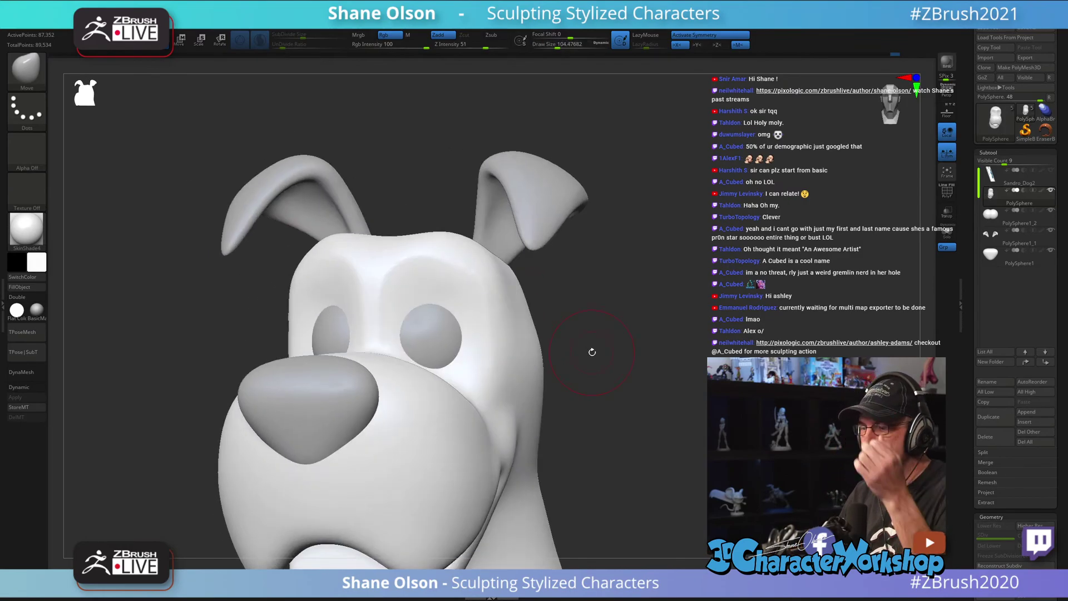
Step: Switch to the Fill_3DCW brush, reduce its Draw Size to about 87 and build up the brow ridge
{"action": "key", "text": "2"}
{"action": "key", "text": "s"}
{"action": "left_click_drag", "start_coordinate": [621, 299], "coordinate": [619, 299]}
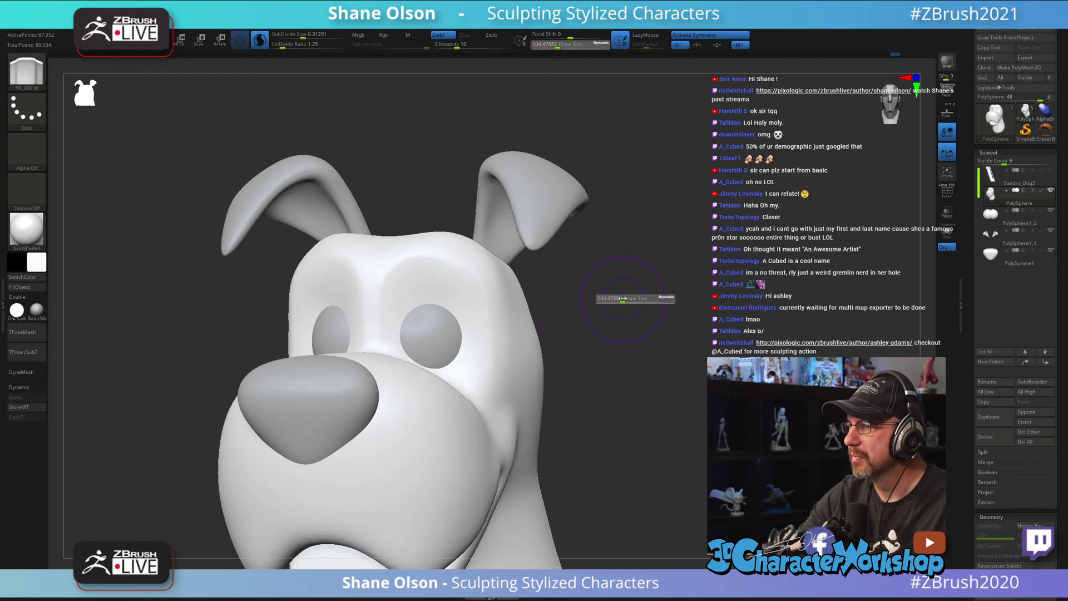
{"action": "mouse_move", "coordinate": [628, 271]}
{"action": "right_mouse_down", "text": "alt"}
{"action": "mouse_move", "coordinate": [598, 349]}
{"action": "mouse_move", "coordinate": [590, 333]}
{"action": "mouse_move", "coordinate": [599, 305]}
{"action": "mouse_move", "coordinate": [601, 320]}
{"action": "right_mouse_up", "text": "alt"}
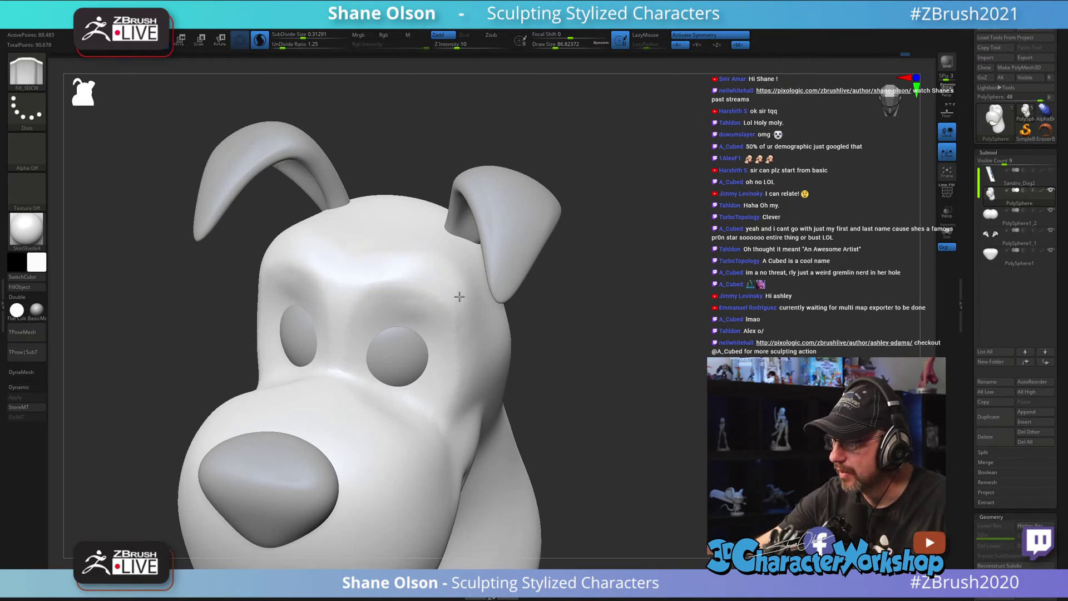
{"action": "mouse_move", "coordinate": [456, 286]}
{"action": "right_mouse_down"}
{"action": "mouse_move", "coordinate": [603, 358]}
{"action": "mouse_move", "coordinate": [520, 352]}
{"action": "right_mouse_up"}
{"action": "left_click_drag", "start_coordinate": [362, 268], "coordinate": [440, 278]}
Step: Fill out the brow further with a Draw Size of about 74, working from its inner part toward the temple
{"action": "right_click_drag", "start_coordinate": [548, 361], "coordinate": [386, 277]}
{"action": "left_click_drag", "start_coordinate": [390, 274], "coordinate": [398, 270]}
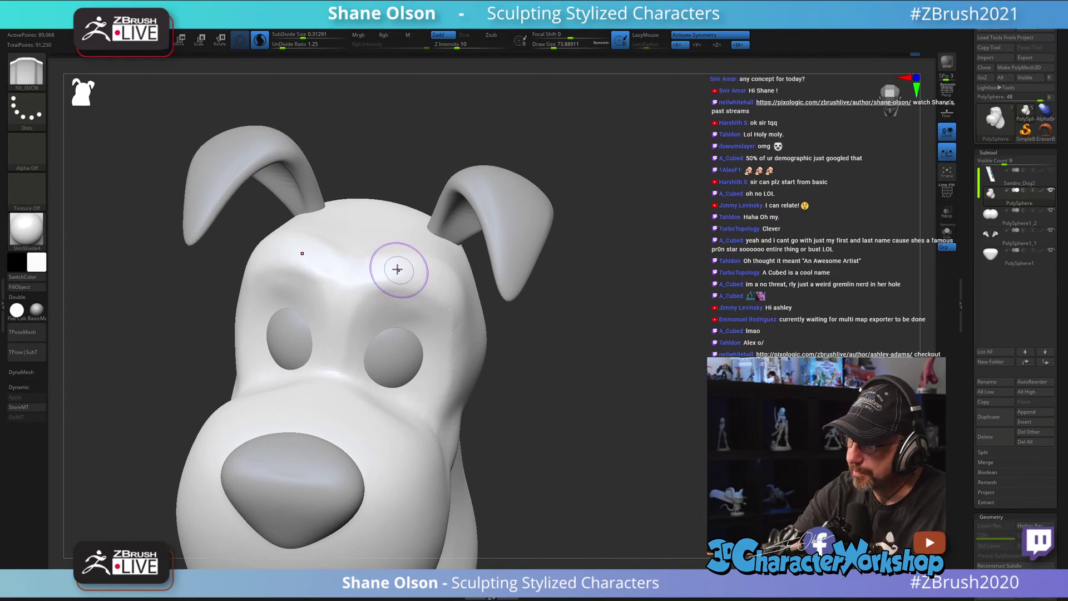
{"action": "right_click_drag", "start_coordinate": [586, 423], "coordinate": [383, 271]}
{"action": "left_click_drag", "start_coordinate": [383, 272], "coordinate": [444, 295]}
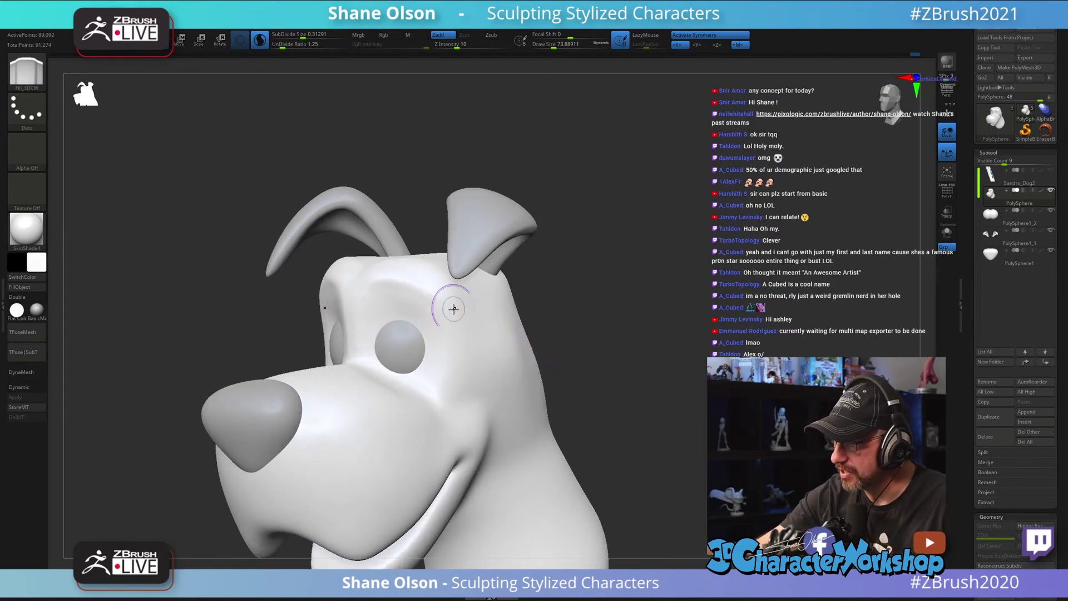
{"action": "right_click_drag", "start_coordinate": [573, 350], "coordinate": [602, 363]}
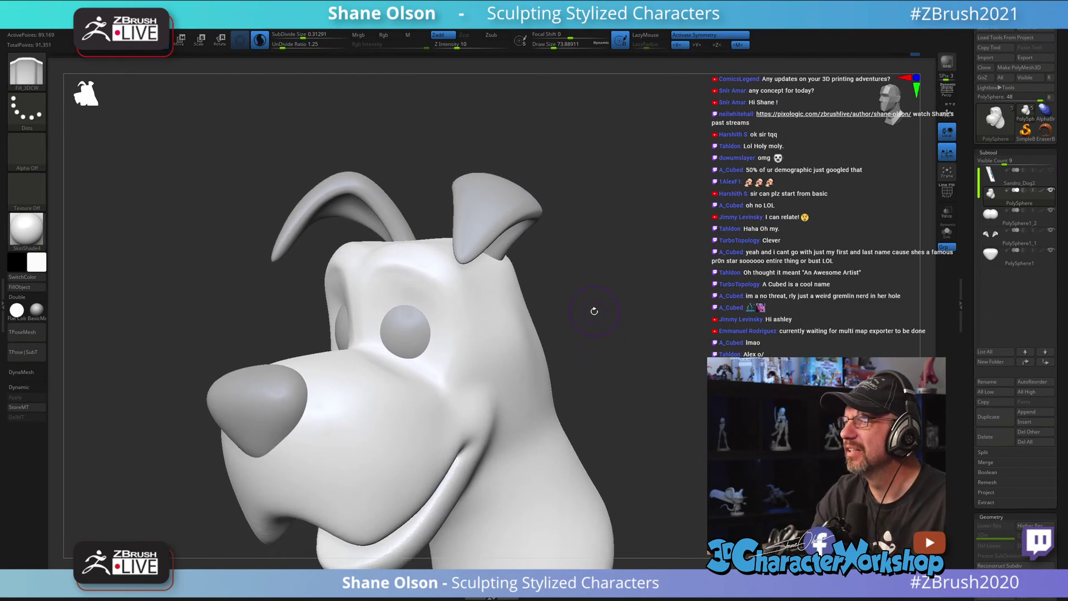
{"action": "right_click_drag", "start_coordinate": [592, 310], "coordinate": [592, 317]}
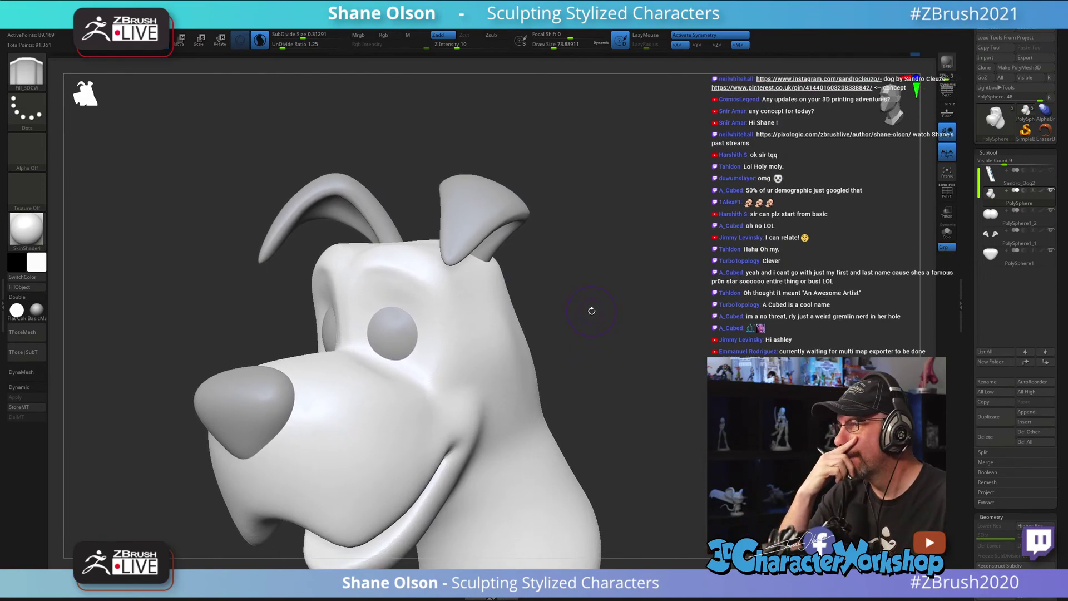
{"action": "right_click_drag", "start_coordinate": [616, 365], "coordinate": [610, 377]}
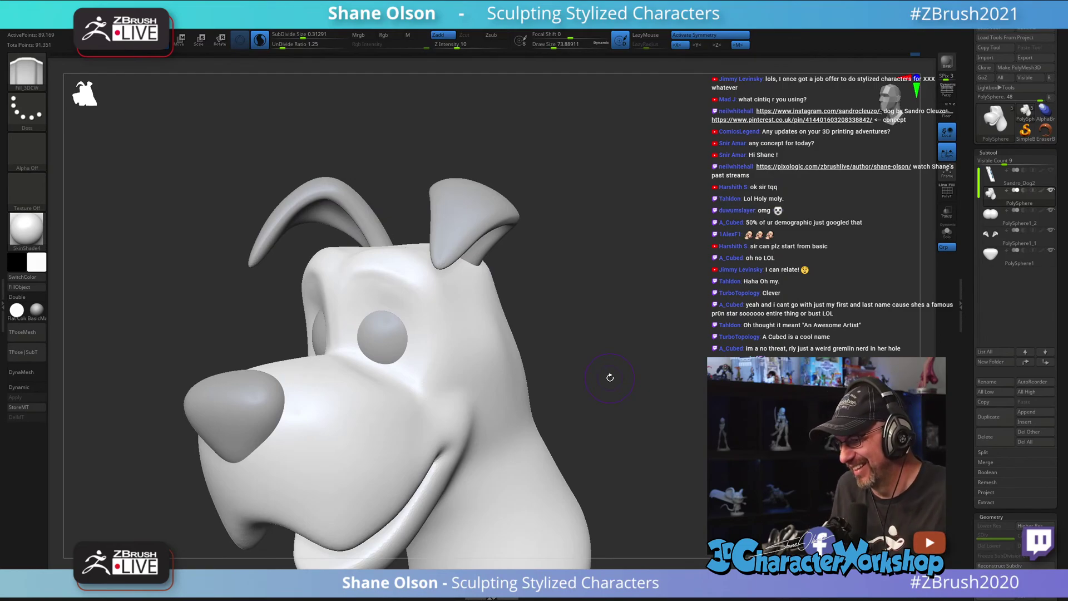
Step: Smooth the brow ridge and the upper part of the eye socket above the eye
{"action": "key", "text": "shift"}
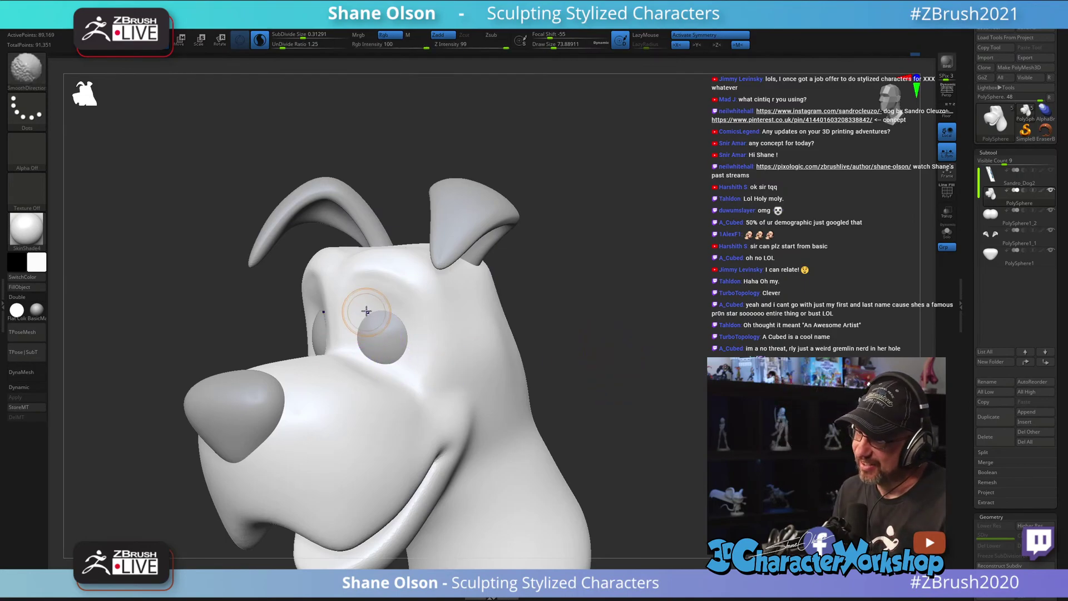
{"action": "left_click_drag", "start_coordinate": [390, 300], "coordinate": [394, 297], "text": "shift"}
{"action": "mouse_move", "coordinate": [800, 329]}
{"action": "left_mouse_down"}
{"action": "mouse_move", "coordinate": [895, 334]}
{"action": "mouse_move", "coordinate": [800, 334]}
{"action": "left_mouse_up"}
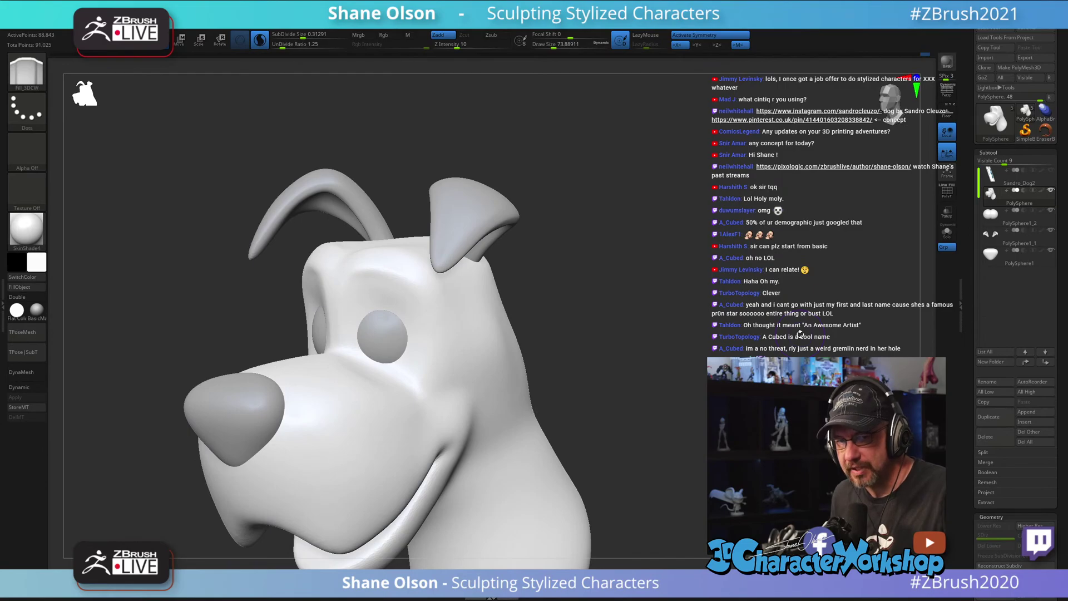
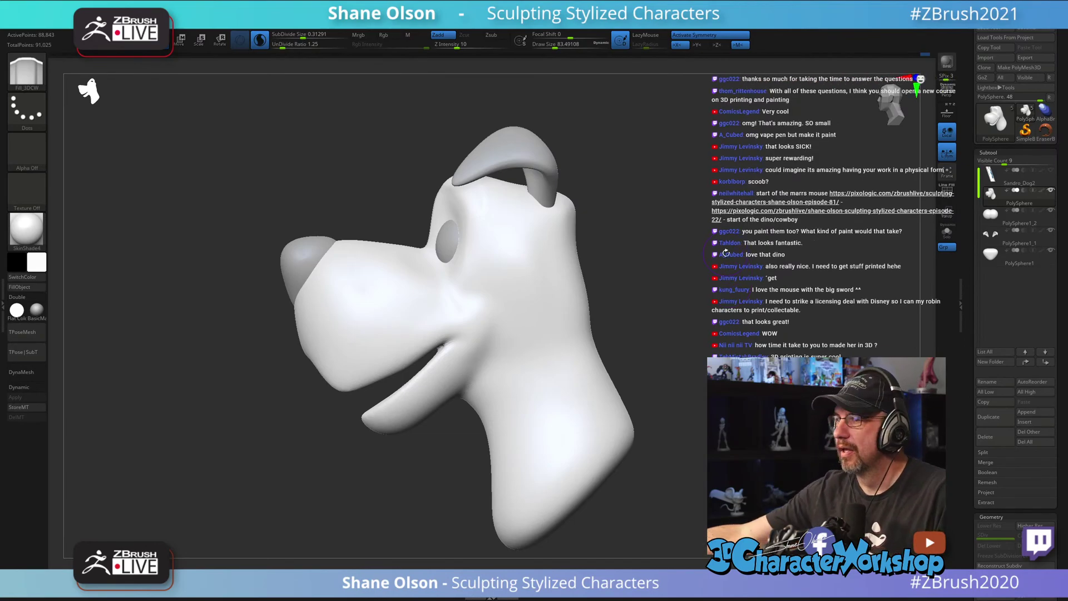
Step: Switch back to the Move brush with a Draw Size of about 145 and adjust the brow's profile from the side
{"action": "left_click_drag", "start_coordinate": [639, 308], "coordinate": [665, 346]}
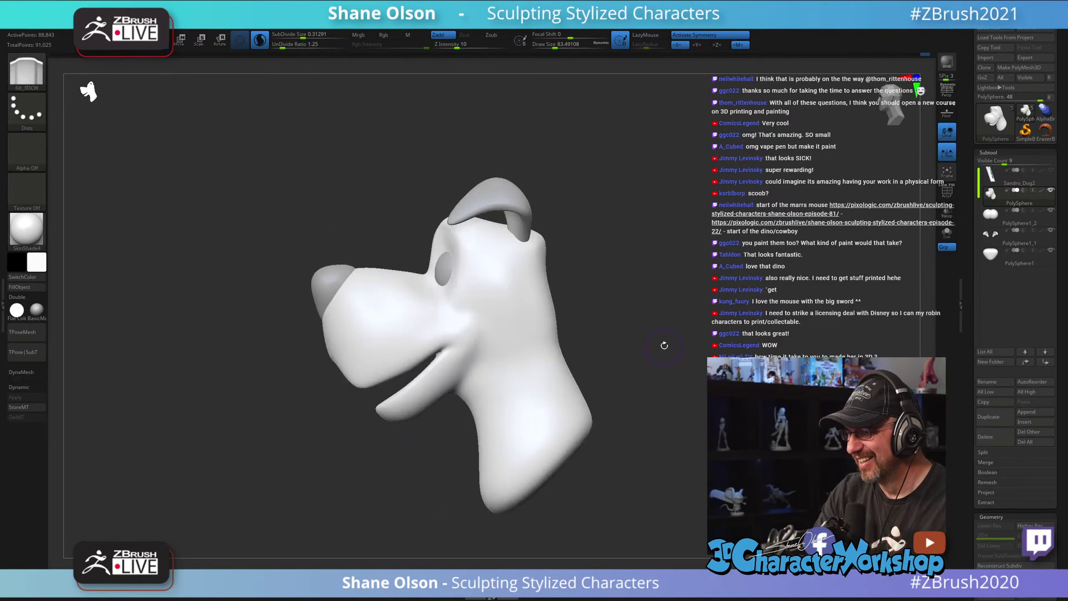
{"action": "left_click_drag", "start_coordinate": [616, 282], "coordinate": [613, 302], "text": "alt"}
{"action": "key", "text": "s"}
{"action": "mouse_move", "coordinate": [613, 302]}
{"action": "left_mouse_down"}
{"action": "mouse_move", "coordinate": [652, 375]}
{"action": "mouse_move", "coordinate": [647, 359]}
{"action": "left_mouse_up"}
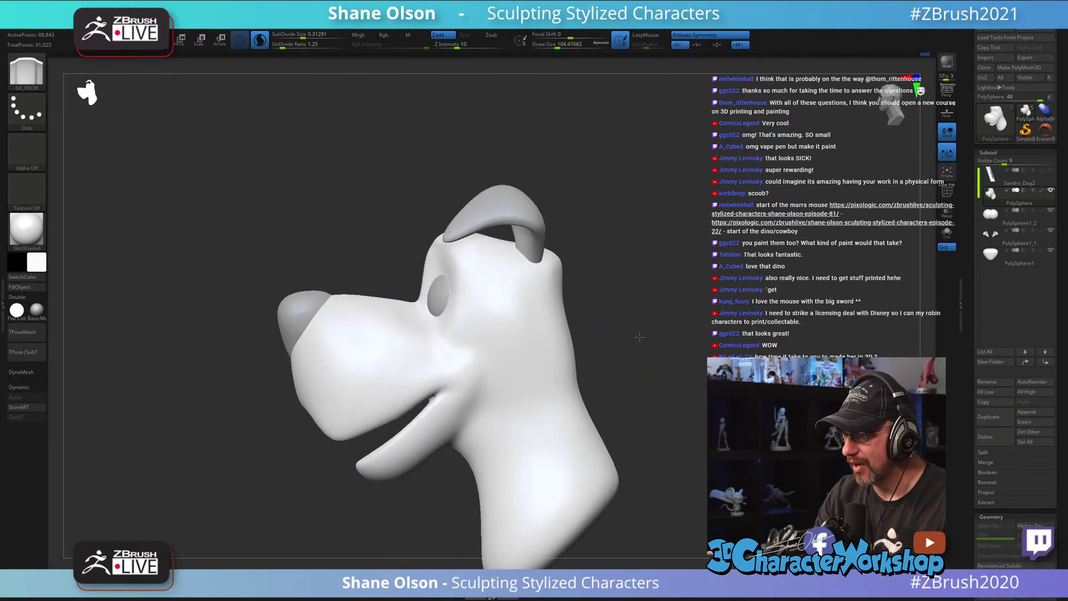
{"action": "right_click_drag", "start_coordinate": [490, 337], "coordinate": [532, 316], "text": "alt"}
{"action": "key", "text": "b"}
{"action": "key", "text": "m"}
{"action": "key", "text": "v"}
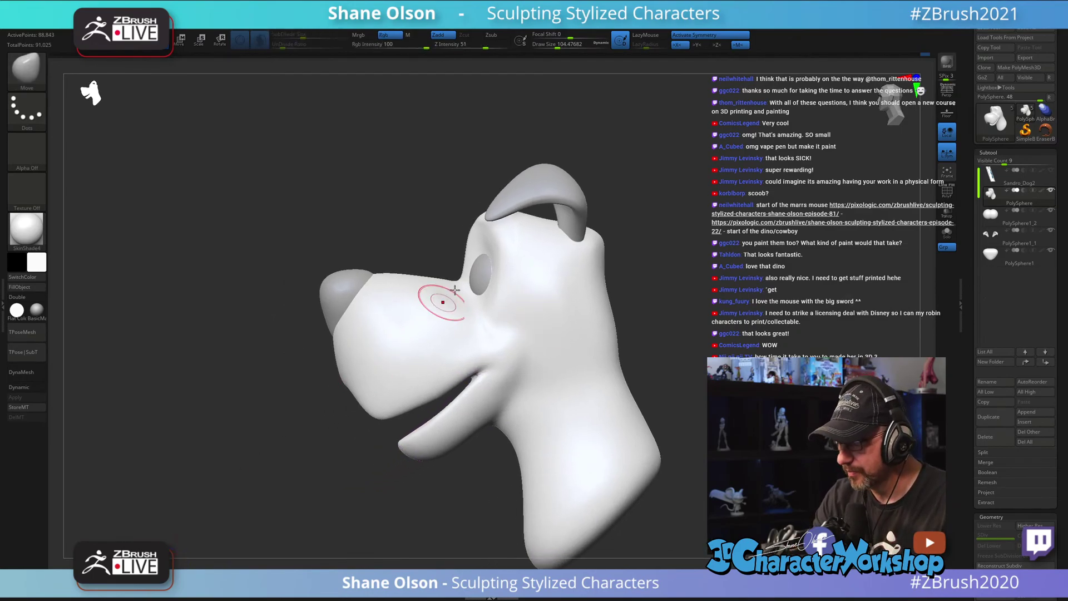
{"action": "key", "text": "s"}
{"action": "left_click_drag", "start_coordinate": [470, 262], "coordinate": [473, 260]}
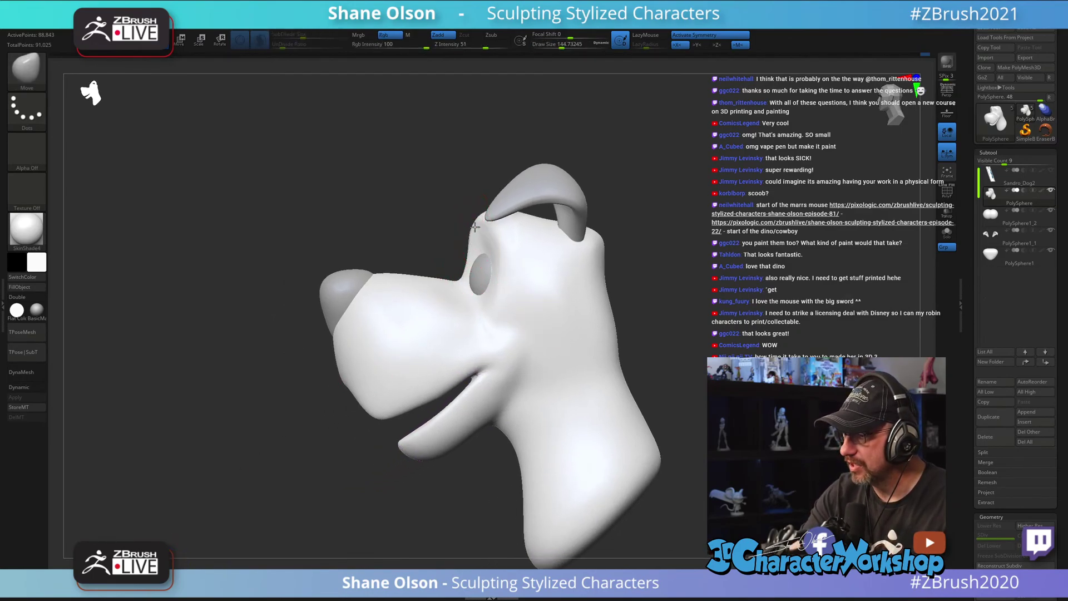
Step: Enlarge the Move brush to about 167 and shape the curve of the brow as seen from above
{"action": "left_click_drag", "start_coordinate": [537, 291], "coordinate": [551, 385], "text": "shift"}
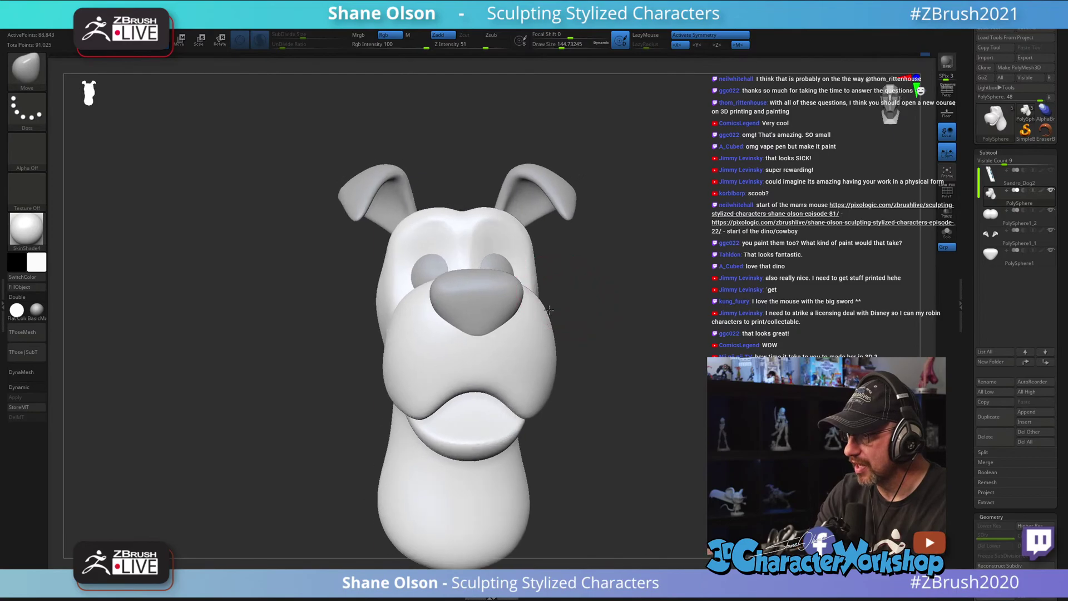
{"action": "key", "text": "bracketright"}
{"action": "left_click_drag", "start_coordinate": [506, 348], "coordinate": [501, 341]}
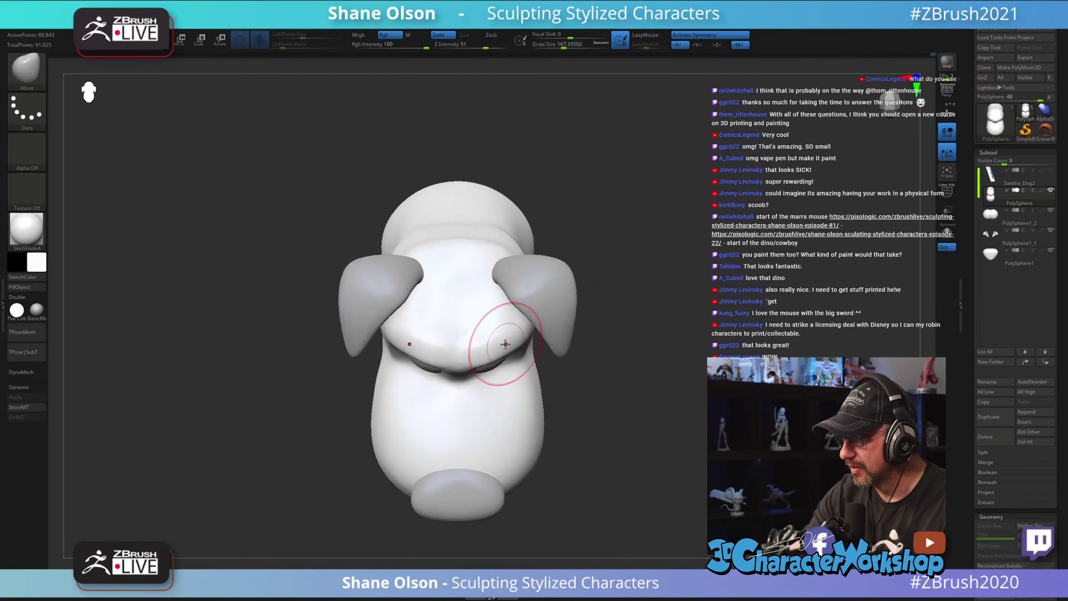
{"action": "mouse_move", "coordinate": [638, 409]}
{"action": "left_mouse_down"}
{"action": "mouse_move", "coordinate": [634, 344]}
{"action": "mouse_move", "coordinate": [649, 303]}
{"action": "mouse_move", "coordinate": [658, 335]}
{"action": "mouse_move", "coordinate": [626, 316]}
{"action": "left_mouse_up"}
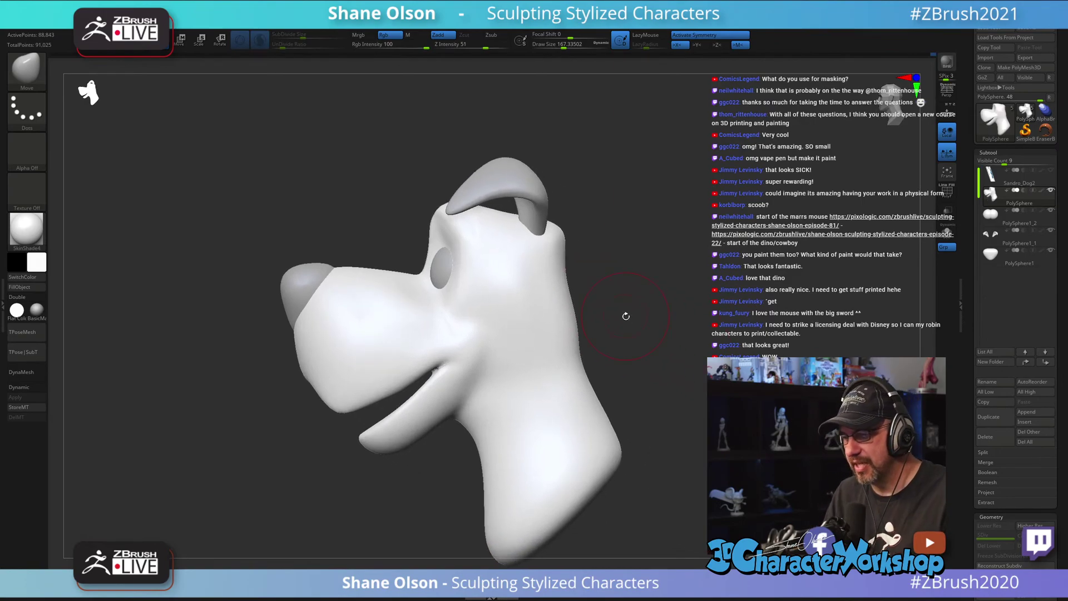
Step: Enlarge the Draw Size to about 207 and reshape the side of the muzzle and its hanging upper lip
{"action": "left_click_drag", "start_coordinate": [626, 316], "coordinate": [352, 486]}
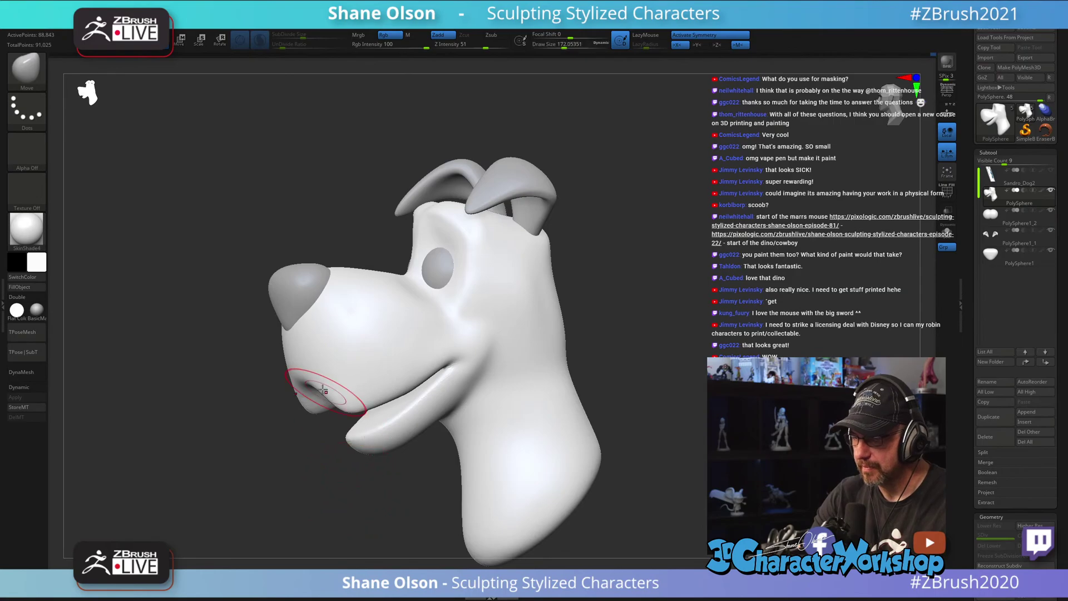
{"action": "key", "text": "s"}
{"action": "left_click_drag", "start_coordinate": [308, 375], "coordinate": [311, 375]}
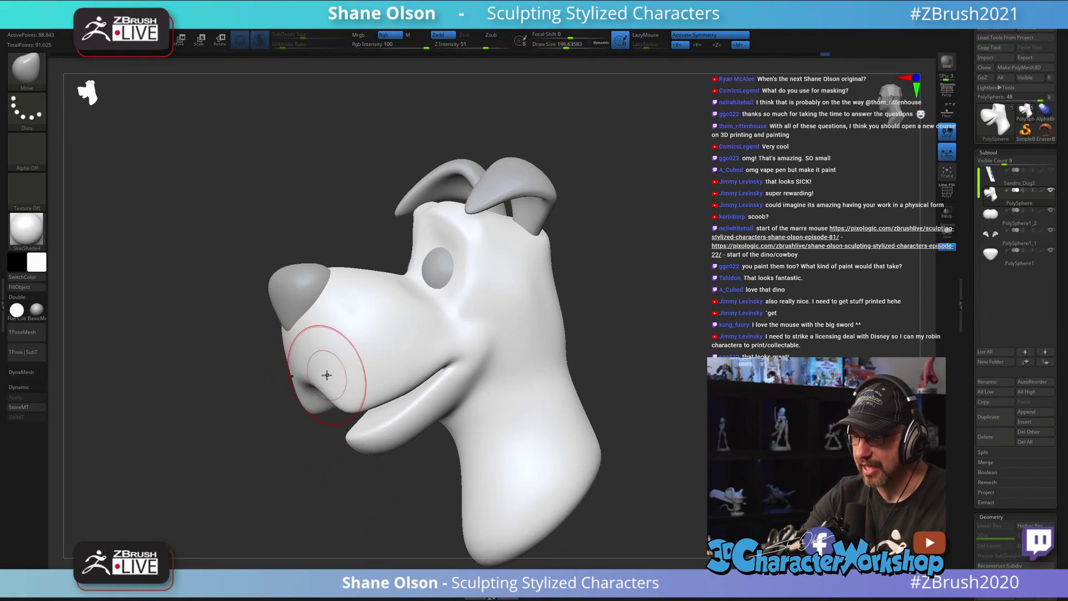
{"action": "right_click_drag", "start_coordinate": [352, 346], "coordinate": [360, 358]}
{"action": "key", "text": "s"}
{"action": "left_click_drag", "start_coordinate": [357, 360], "coordinate": [358, 360]}
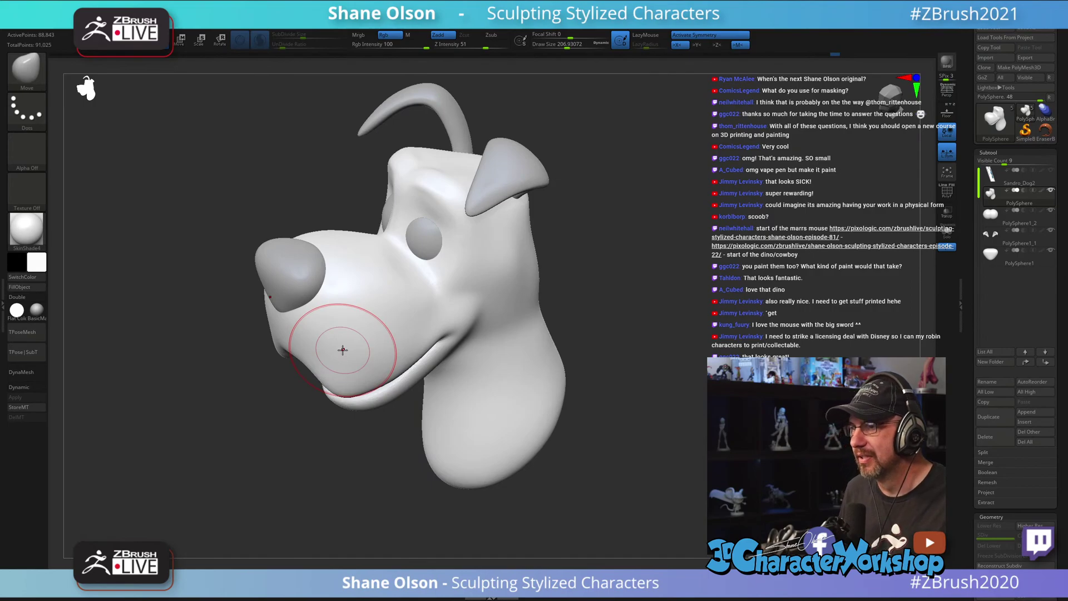
Step: Reduce the Move brush to about 167, reshape the brow and forehead in profile, and smooth the result
{"action": "mouse_move", "coordinate": [632, 381]}
{"action": "left_mouse_down"}
{"action": "mouse_move", "coordinate": [606, 389]}
{"action": "mouse_move", "coordinate": [631, 388]}
{"action": "left_mouse_up"}
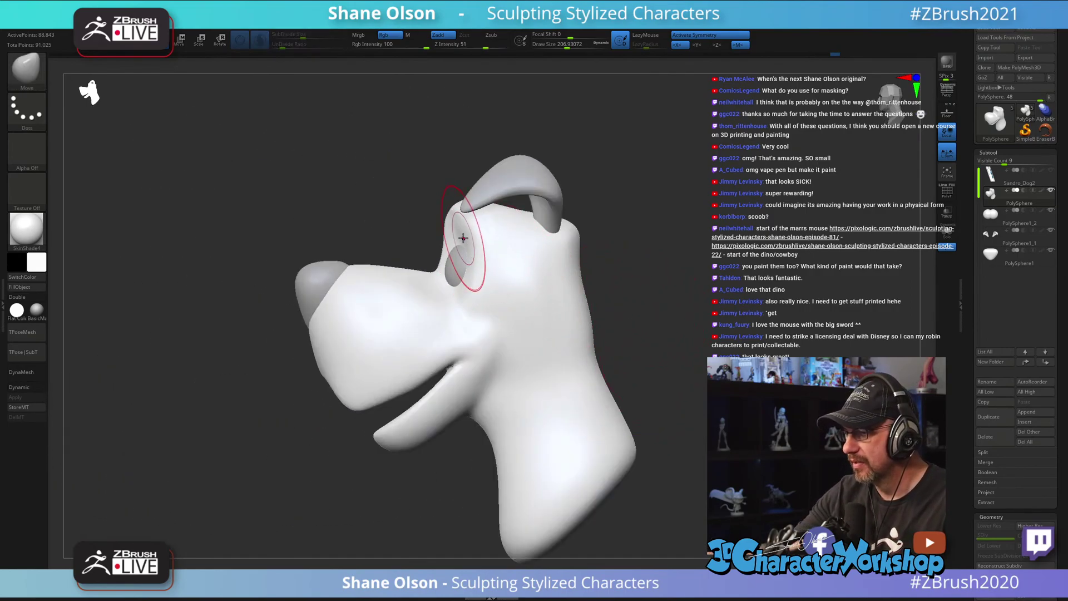
{"action": "key", "text": "s"}
{"action": "mouse_move", "coordinate": [477, 237]}
{"action": "left_mouse_down"}
{"action": "mouse_move", "coordinate": [446, 226]}
{"action": "mouse_move", "coordinate": [455, 218]}
{"action": "left_mouse_up"}
{"action": "key", "text": "s"}
{"action": "mouse_move", "coordinate": [457, 223]}
{"action": "left_mouse_down"}
{"action": "mouse_move", "coordinate": [477, 227]}
{"action": "mouse_move", "coordinate": [426, 232]}
{"action": "left_mouse_up"}
{"action": "mouse_move", "coordinate": [454, 211]}
{"action": "right_mouse_down"}
{"action": "mouse_move", "coordinate": [439, 217]}
{"action": "mouse_move", "coordinate": [454, 220]}
{"action": "right_mouse_up"}
{"action": "left_click_drag", "start_coordinate": [453, 220], "coordinate": [452, 209], "text": "shift"}
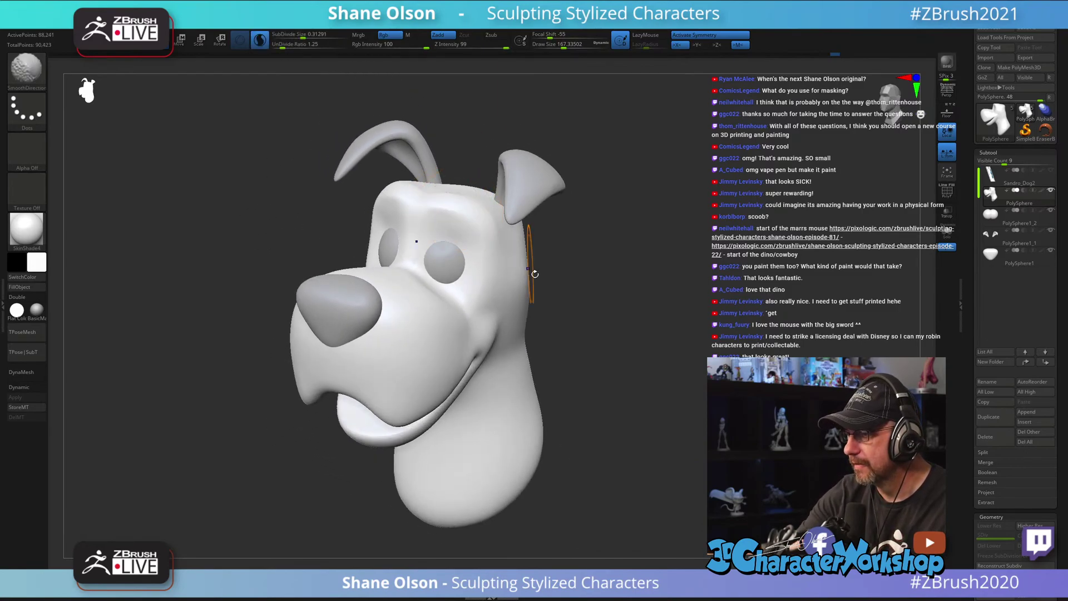
Step: Set the Move brush Draw Size to about 182 and smooth the area where the lower jaw meets the neck
{"action": "right_click_drag", "start_coordinate": [446, 209], "coordinate": [561, 266]}
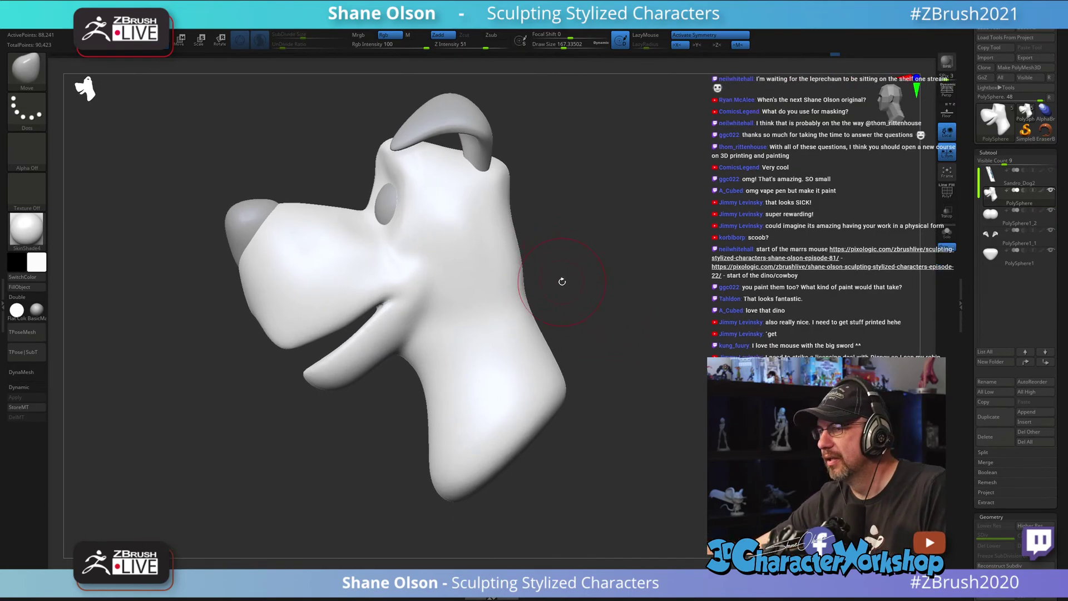
{"action": "right_click_drag", "start_coordinate": [655, 273], "coordinate": [658, 221]}
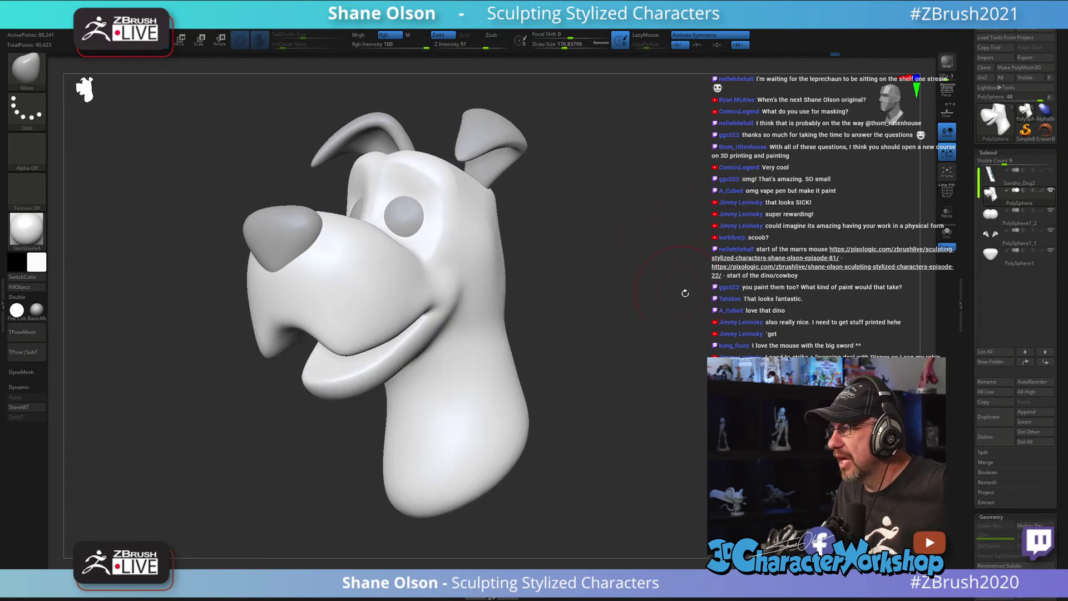
{"action": "left_click_drag", "start_coordinate": [647, 346], "coordinate": [663, 343]}
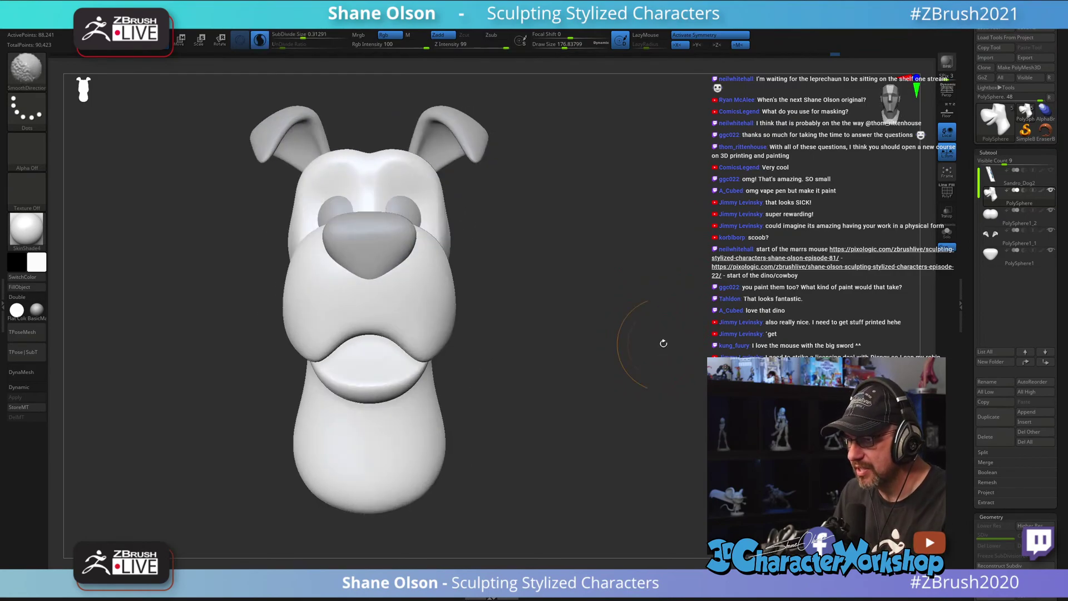
{"action": "mouse_move", "coordinate": [612, 312]}
{"action": "left_mouse_down", "text": "alt"}
{"action": "mouse_move", "coordinate": [646, 326]}
{"action": "mouse_move", "coordinate": [695, 284]}
{"action": "mouse_move", "coordinate": [623, 292]}
{"action": "mouse_move", "coordinate": [617, 306]}
{"action": "mouse_move", "coordinate": [644, 228]}
{"action": "mouse_move", "coordinate": [632, 245]}
{"action": "left_mouse_up", "text": "alt"}
{"action": "key", "text": "s"}
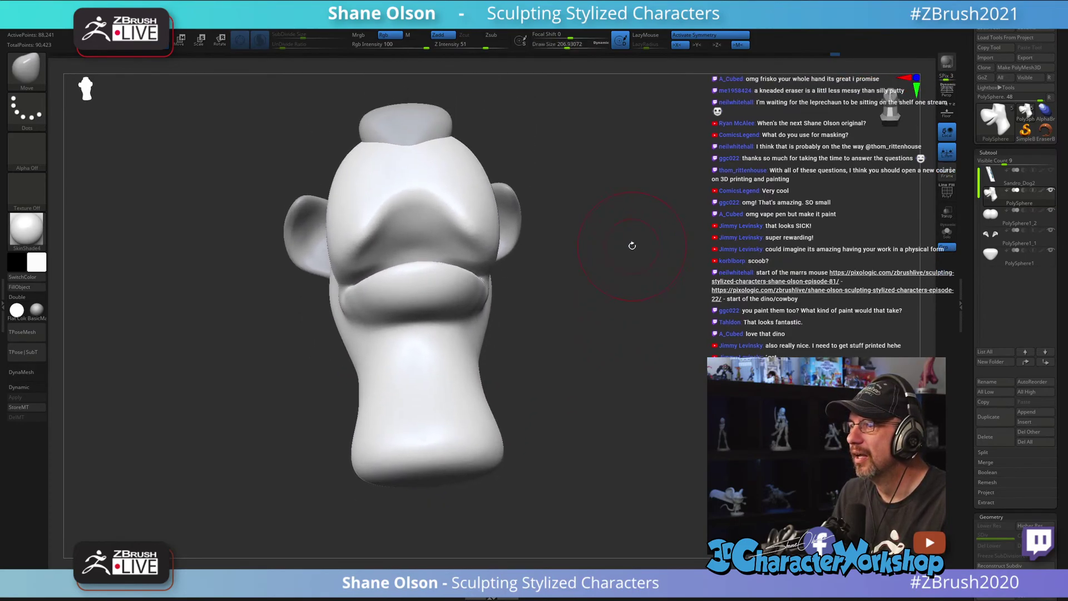
{"action": "key", "text": "bracketright"}
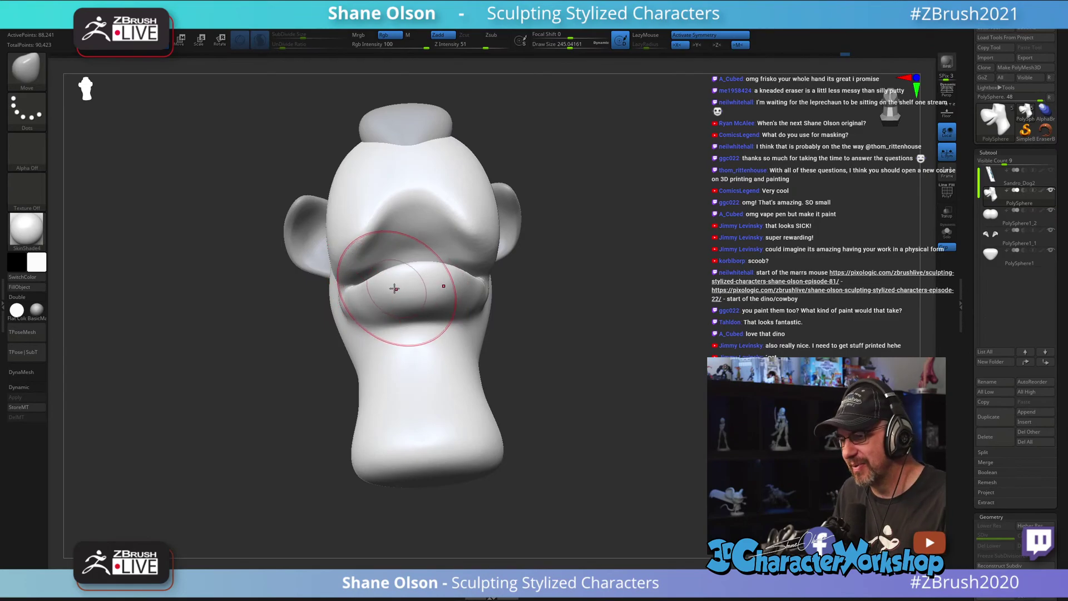
{"action": "key", "text": "s"}
{"action": "left_click_drag", "start_coordinate": [378, 293], "coordinate": [381, 293]}
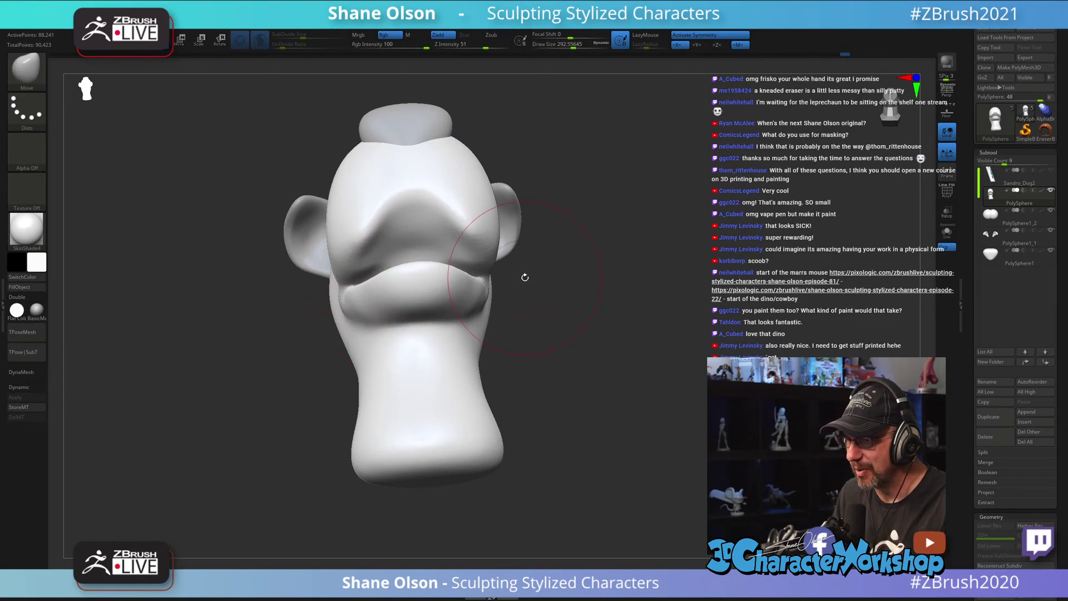
{"action": "left_click_drag", "start_coordinate": [524, 277], "coordinate": [612, 327]}
{"action": "key", "text": "s"}
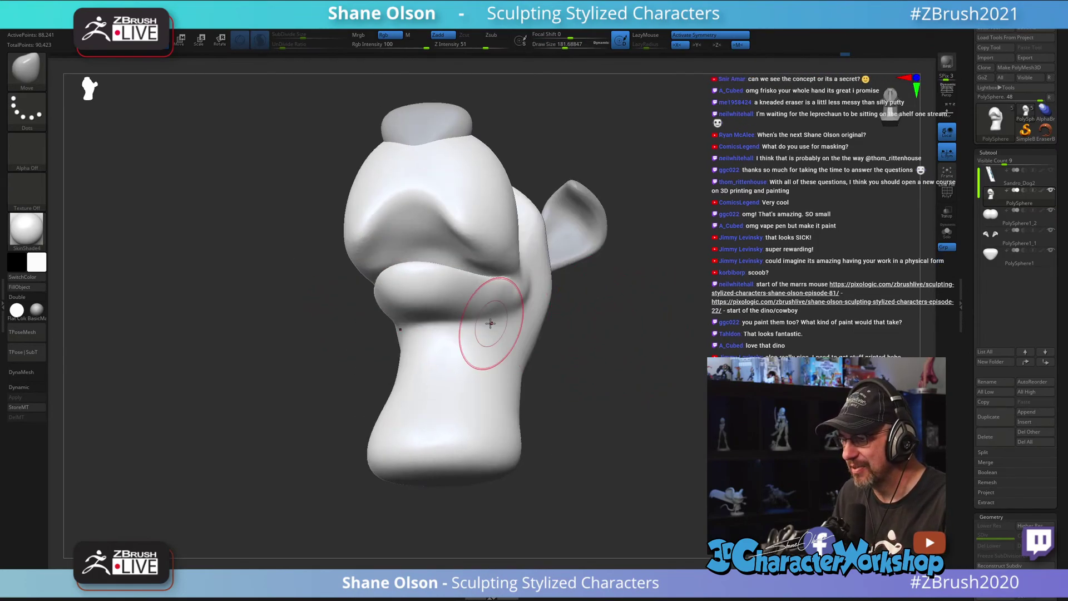
{"action": "left_click_drag", "start_coordinate": [489, 322], "coordinate": [489, 310], "text": "shift"}
{"action": "left_click_drag", "start_coordinate": [606, 319], "coordinate": [579, 327]}
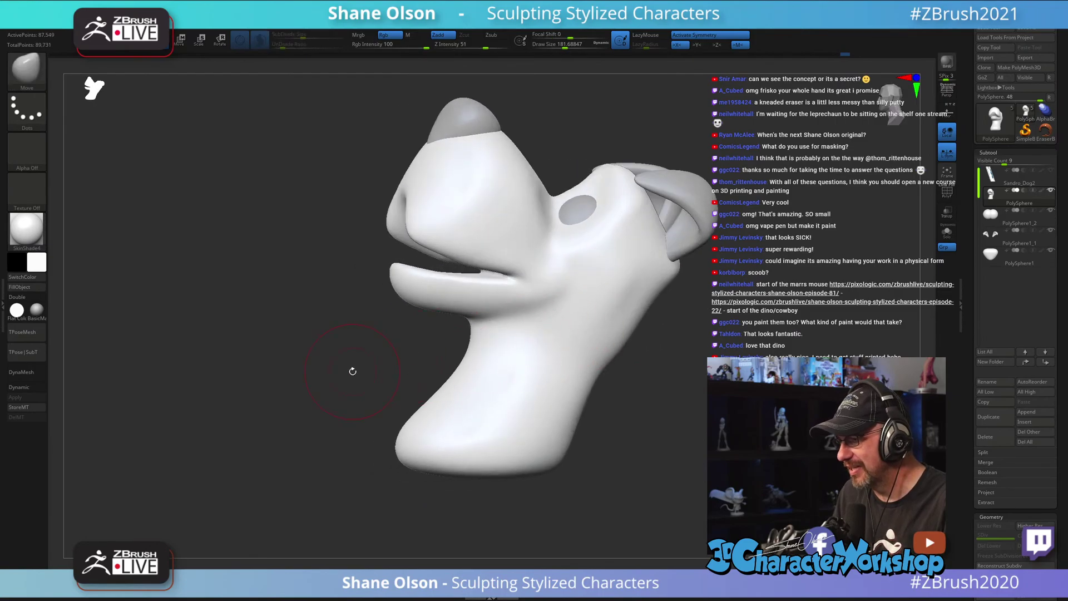
Step: Enlarge the Move brush to about 202, then reshape and smooth the throat beneath the lower jaw
{"action": "left_click_drag", "start_coordinate": [353, 370], "coordinate": [352, 374]}
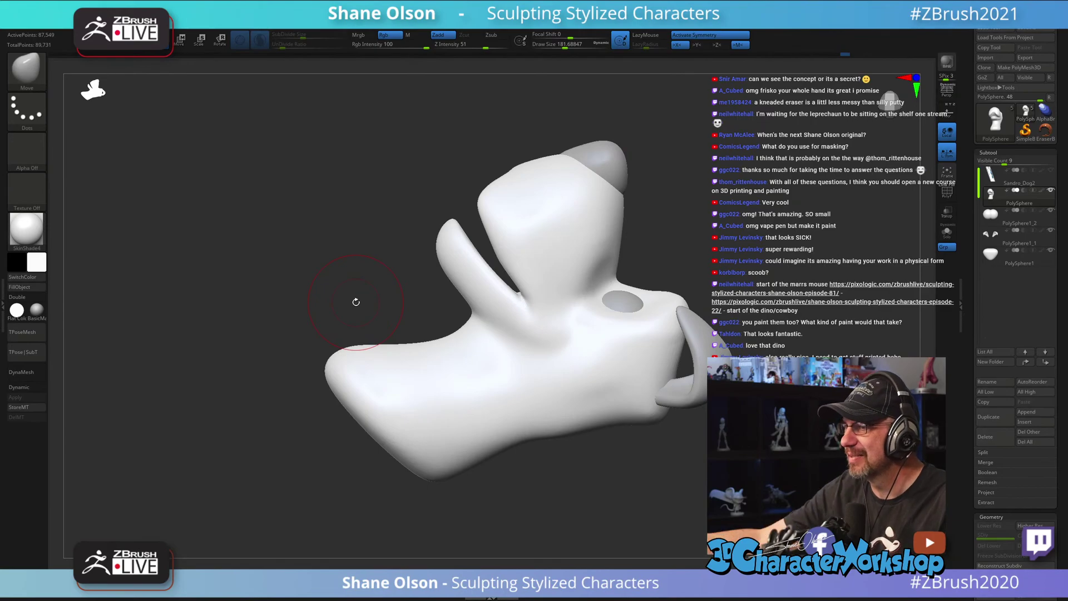
{"action": "right_click_drag", "start_coordinate": [480, 345], "coordinate": [468, 369], "text": "alt"}
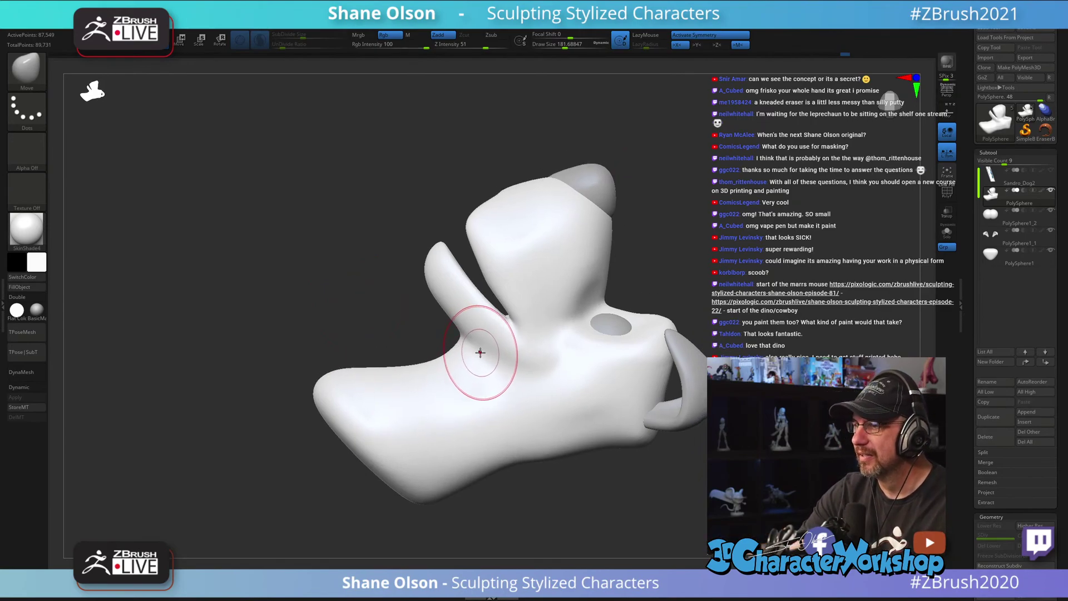
{"action": "key", "text": "s"}
{"action": "left_click_drag", "start_coordinate": [481, 354], "coordinate": [484, 354]}
{"action": "mouse_move", "coordinate": [501, 320]}
{"action": "right_mouse_down"}
{"action": "mouse_move", "coordinate": [460, 362]}
{"action": "mouse_move", "coordinate": [477, 350]}
{"action": "mouse_move", "coordinate": [441, 349]}
{"action": "right_mouse_up"}
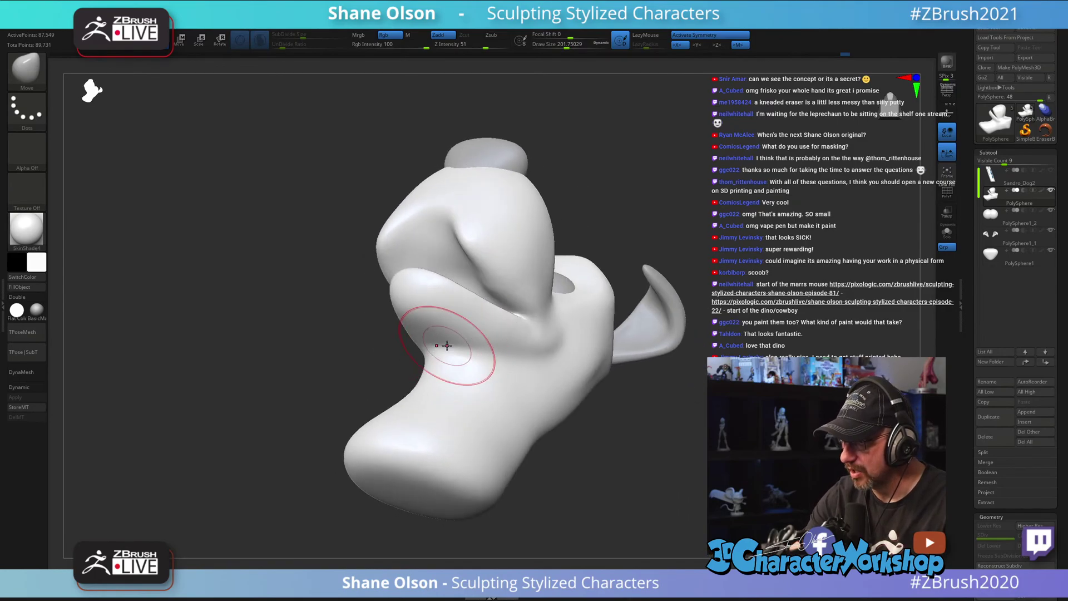
{"action": "left_click_drag", "start_coordinate": [601, 428], "coordinate": [640, 451], "text": "ctrl"}
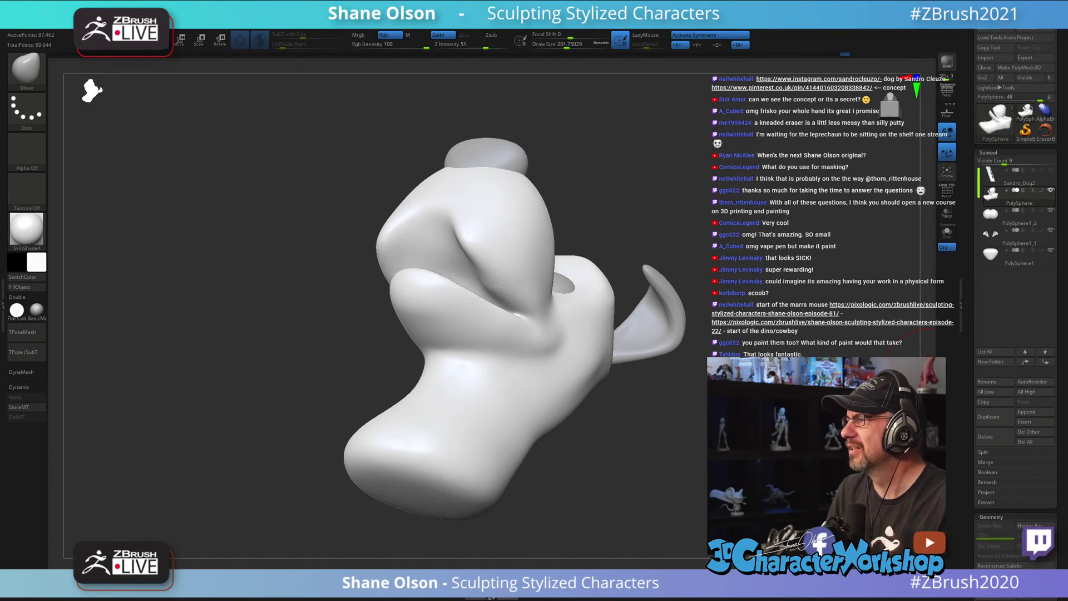
Step: Bring the dog sketch reference design_site17.jpg into view in Photos, then move it off the sculpting canvas
{"action": "left_click_drag", "start_coordinate": [359, 0], "coordinate": [310, 85]}
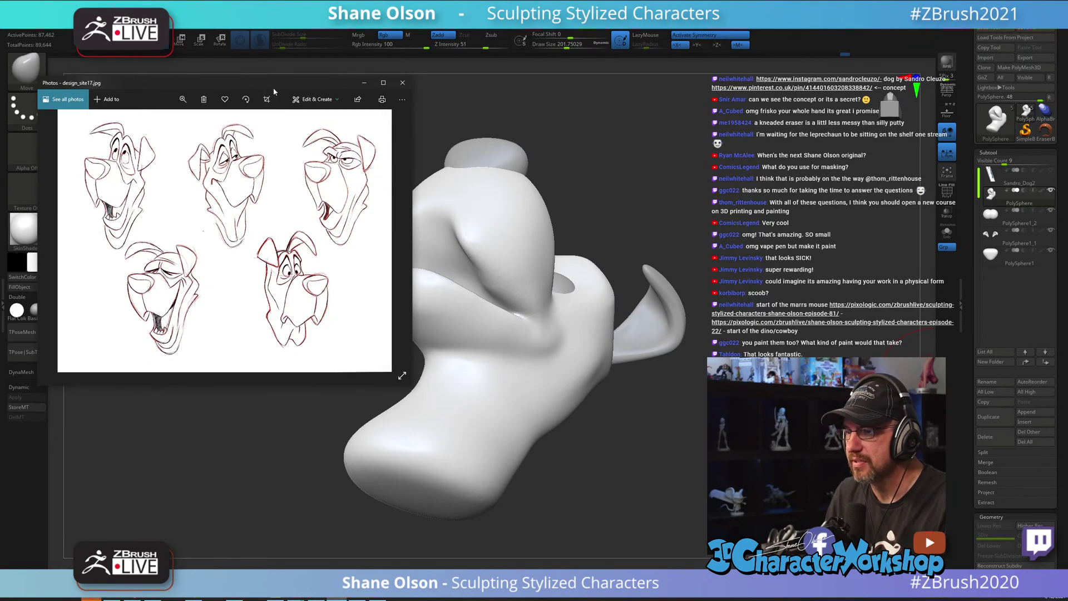
{"action": "left_click_drag", "start_coordinate": [280, 84], "coordinate": [819, 0]}
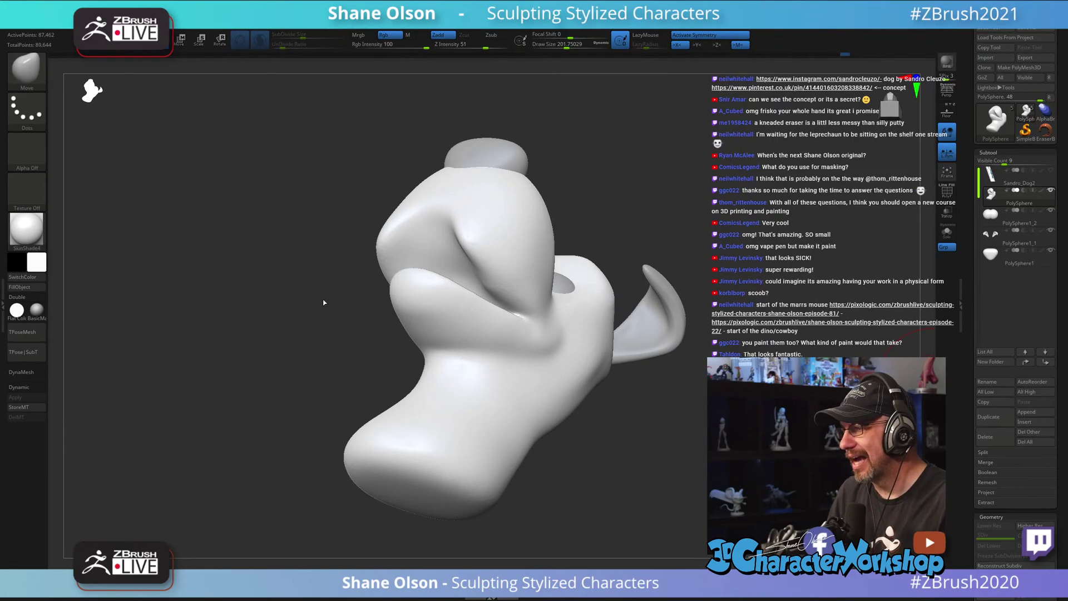
Step: Refine the arch of the upper lip from below and smooth the lower lip inside the mouth opening
{"action": "mouse_move", "coordinate": [324, 302]}
{"action": "left_mouse_down"}
{"action": "mouse_move", "coordinate": [306, 310]}
{"action": "mouse_move", "coordinate": [643, 298]}
{"action": "mouse_move", "coordinate": [637, 294]}
{"action": "left_mouse_up"}
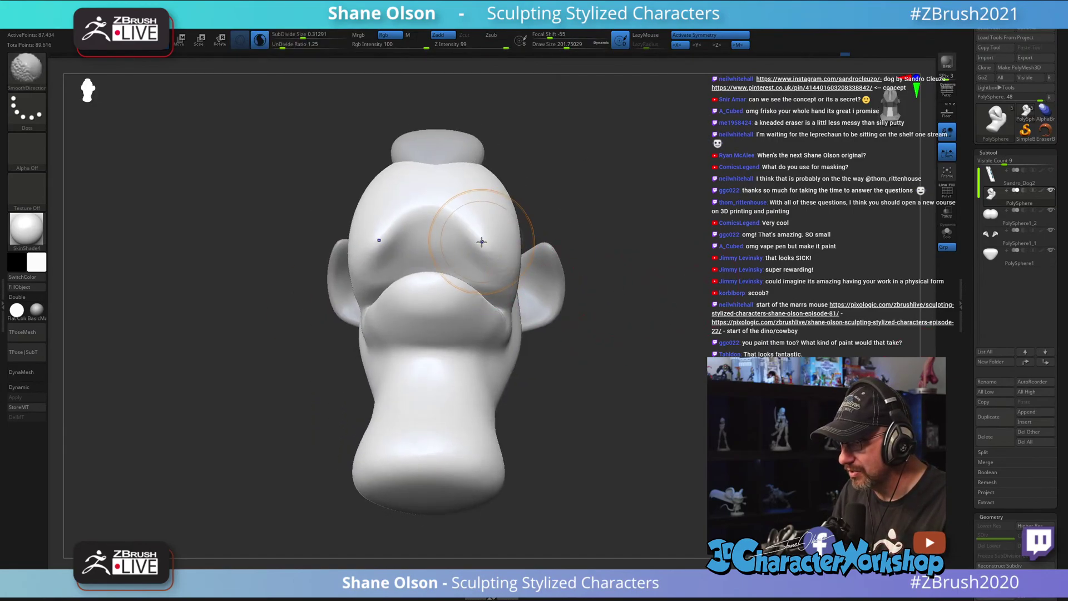
{"action": "left_click_drag", "start_coordinate": [666, 245], "coordinate": [688, 346]}
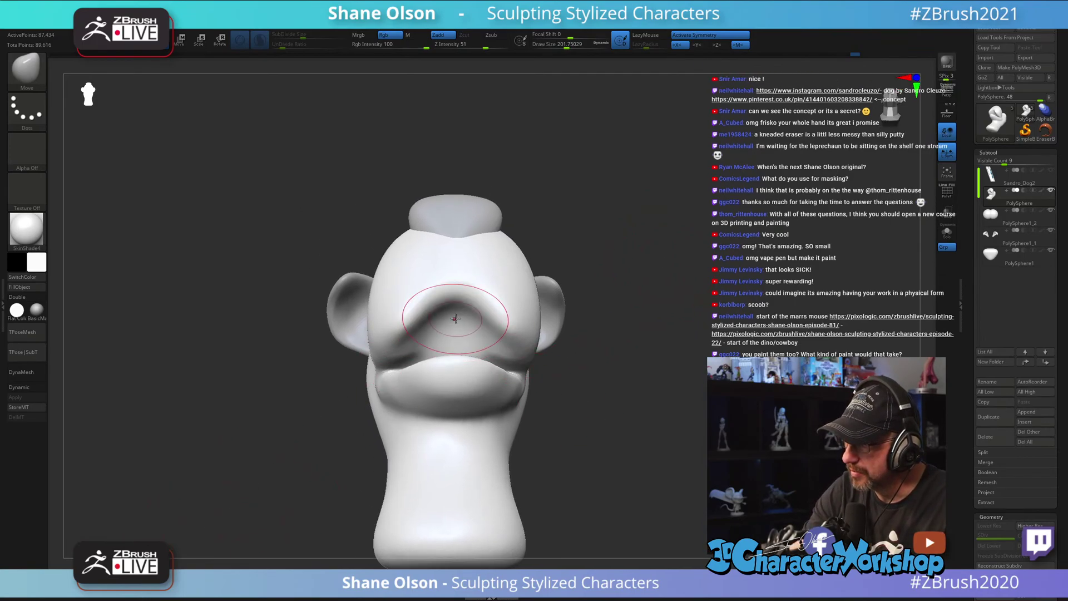
{"action": "mouse_move", "coordinate": [455, 318]}
{"action": "right_mouse_down"}
{"action": "mouse_move", "coordinate": [439, 341]}
{"action": "mouse_move", "coordinate": [462, 351]}
{"action": "right_mouse_up"}
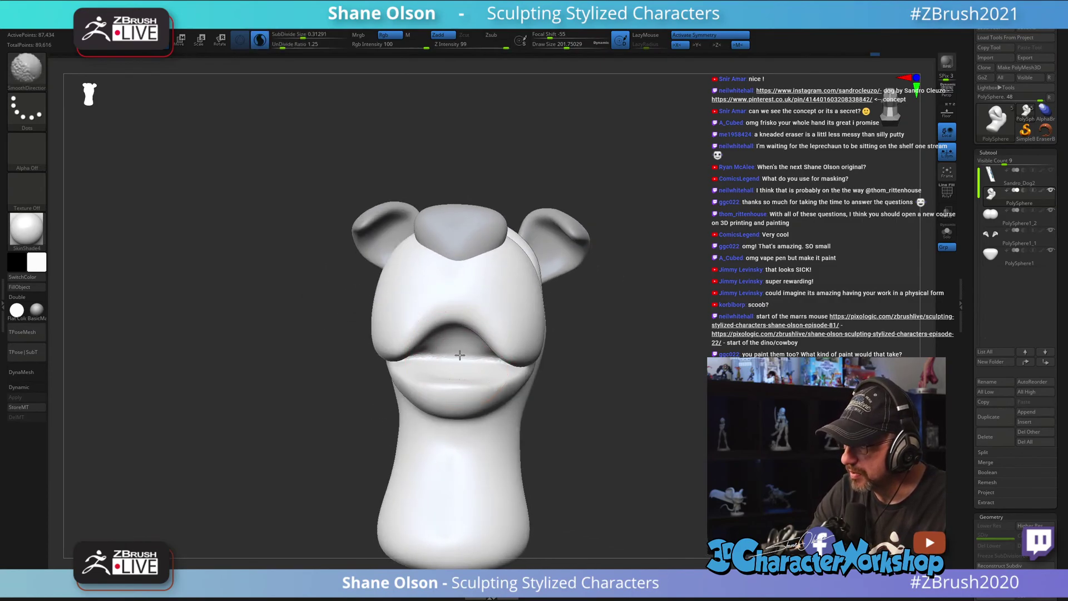
{"action": "right_click_drag", "start_coordinate": [460, 347], "coordinate": [461, 346]}
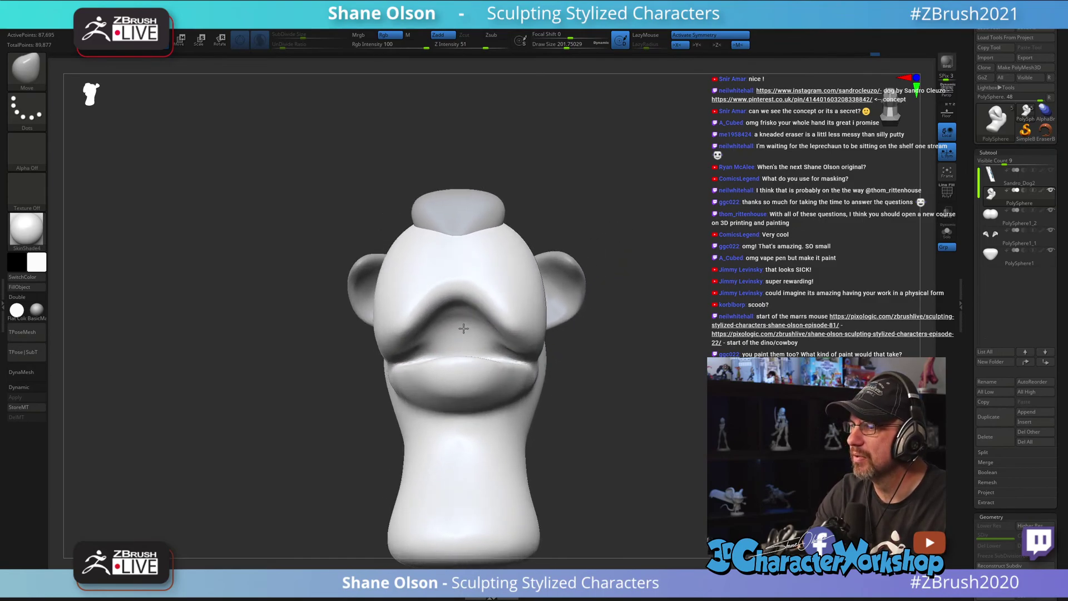
{"action": "right_click_drag", "start_coordinate": [454, 288], "coordinate": [427, 253], "text": "alt"}
{"action": "right_click_drag", "start_coordinate": [605, 333], "coordinate": [613, 358]}
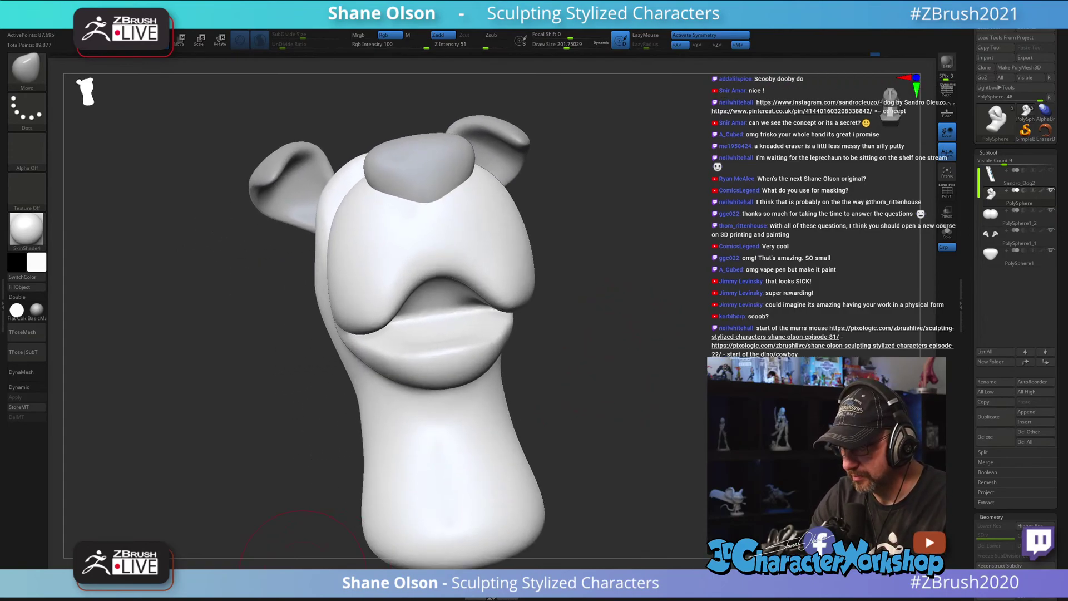
Step: Switch to the Detail brush at a Draw Size of about 62 and carve a vertical groove from the nose to the upper lip
{"action": "key", "text": "1"}
{"action": "key", "text": "s"}
{"action": "left_click_drag", "start_coordinate": [614, 310], "coordinate": [609, 310]}
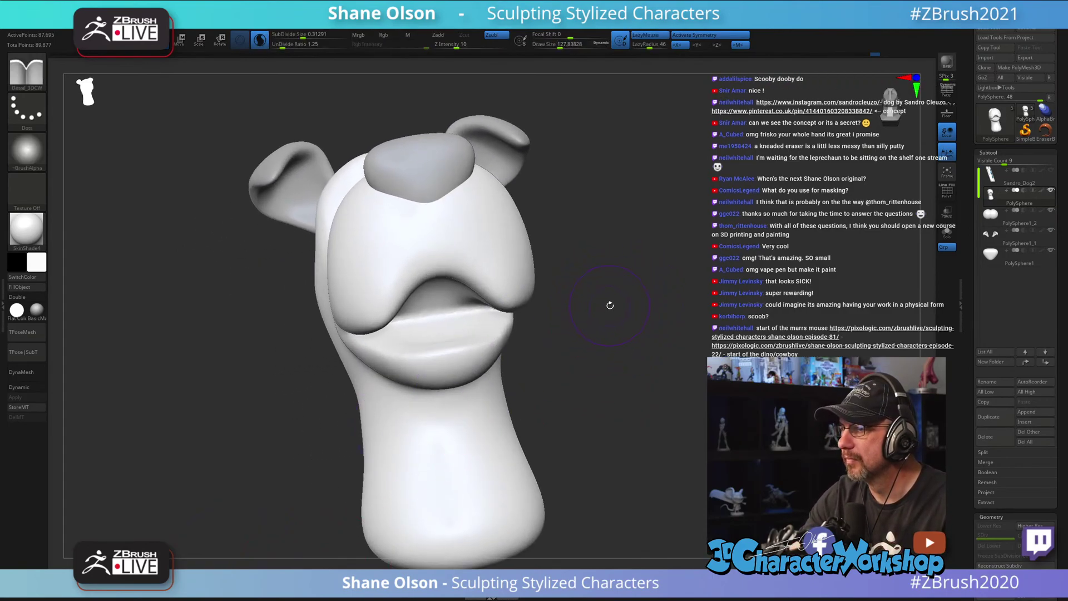
{"action": "mouse_move", "coordinate": [609, 305]}
{"action": "right_mouse_down", "text": "ctrl"}
{"action": "mouse_move", "coordinate": [600, 314]}
{"action": "mouse_move", "coordinate": [608, 327]}
{"action": "right_mouse_up", "text": "ctrl"}
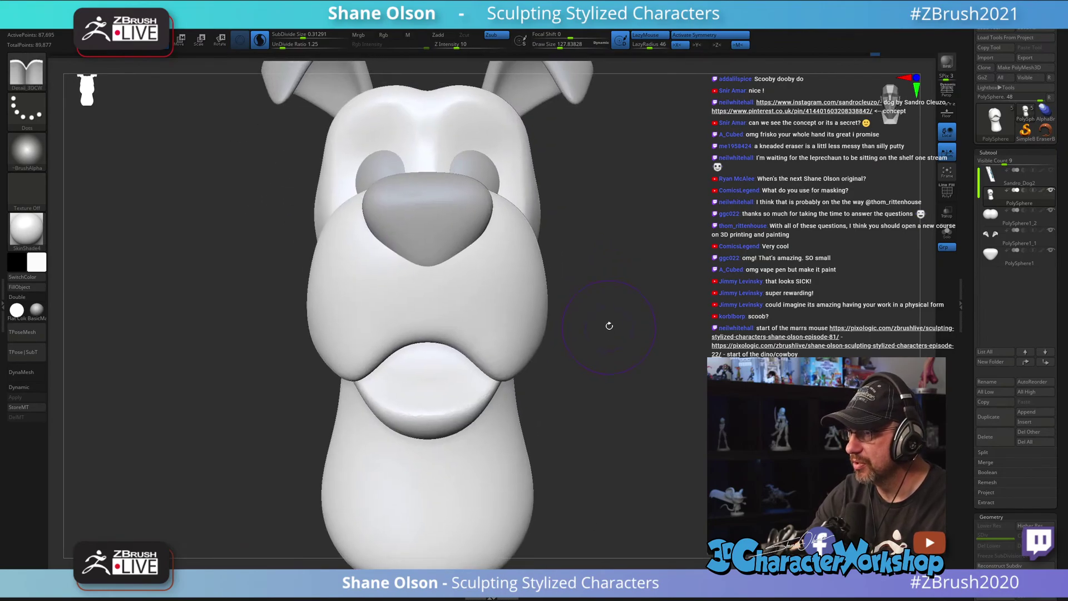
{"action": "key", "text": "s"}
{"action": "left_click_drag", "start_coordinate": [435, 280], "coordinate": [427, 280]}
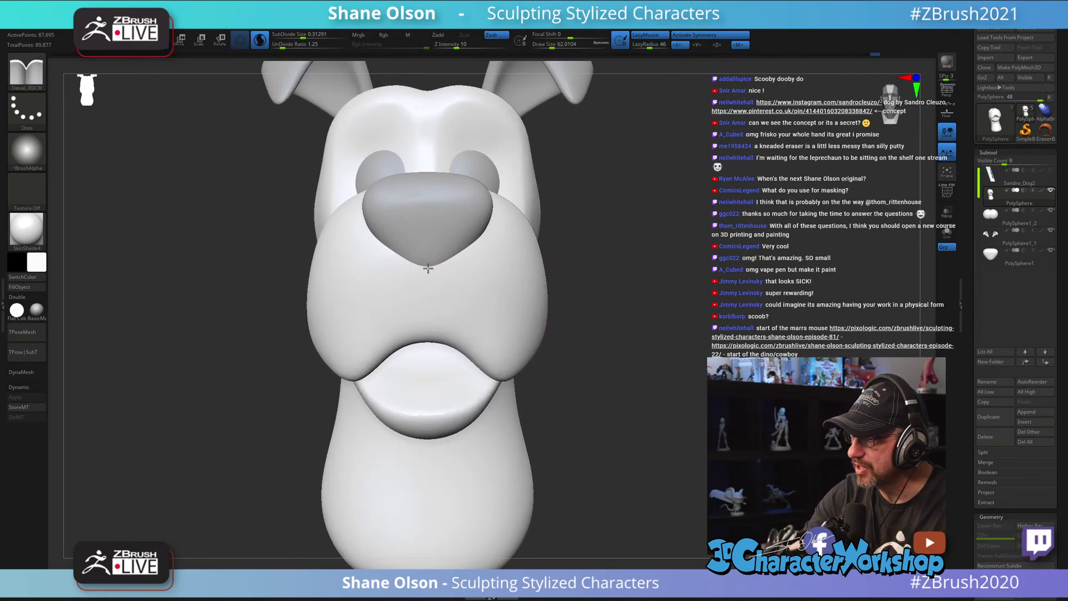
{"action": "right_click_drag", "start_coordinate": [453, 374], "coordinate": [465, 305]}
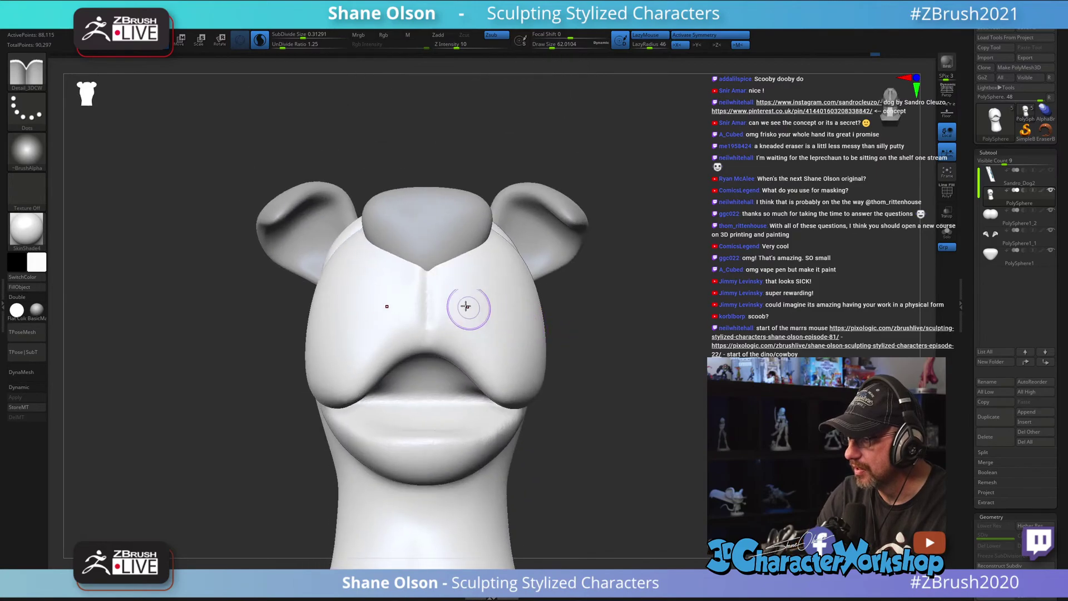
{"action": "right_click_drag", "start_coordinate": [425, 267], "coordinate": [435, 256]}
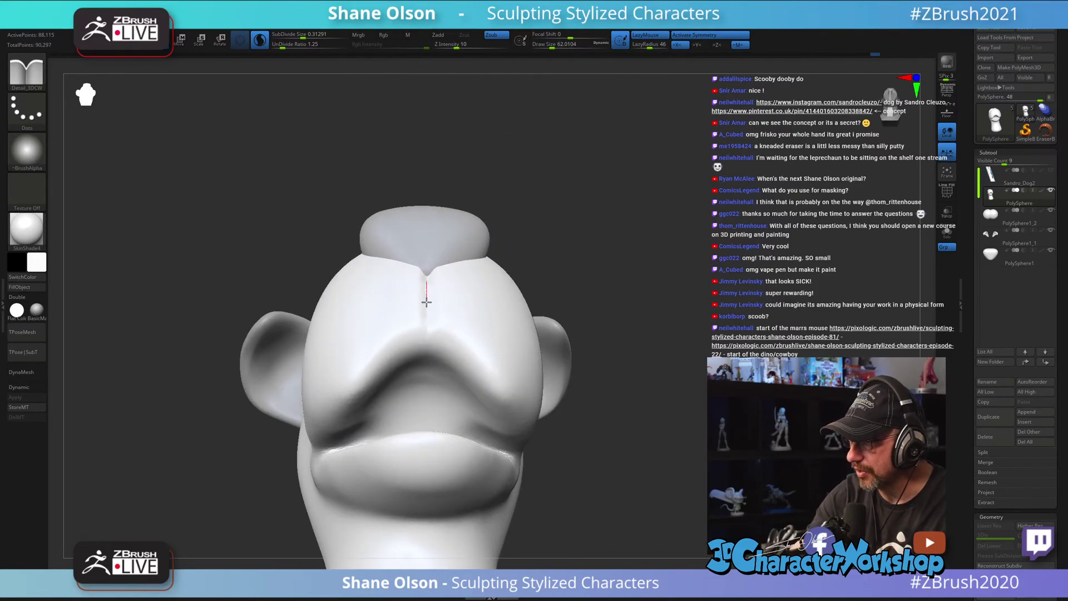
Step: Carve the crease along the side of the mouth toward its corner with the Detail brush
{"action": "mouse_move", "coordinate": [430, 441]}
{"action": "right_mouse_down"}
{"action": "mouse_move", "coordinate": [490, 367]}
{"action": "mouse_move", "coordinate": [596, 488]}
{"action": "mouse_move", "coordinate": [519, 496]}
{"action": "mouse_move", "coordinate": [496, 453]}
{"action": "mouse_move", "coordinate": [641, 400]}
{"action": "mouse_move", "coordinate": [649, 353]}
{"action": "mouse_move", "coordinate": [659, 368]}
{"action": "mouse_move", "coordinate": [652, 393]}
{"action": "mouse_move", "coordinate": [733, 382]}
{"action": "right_mouse_up"}
{"action": "left_click_drag", "start_coordinate": [559, 372], "coordinate": [594, 352]}
{"action": "right_click_drag", "start_coordinate": [597, 353], "coordinate": [509, 386]}
{"action": "right_click_drag", "start_coordinate": [339, 505], "coordinate": [685, 313]}
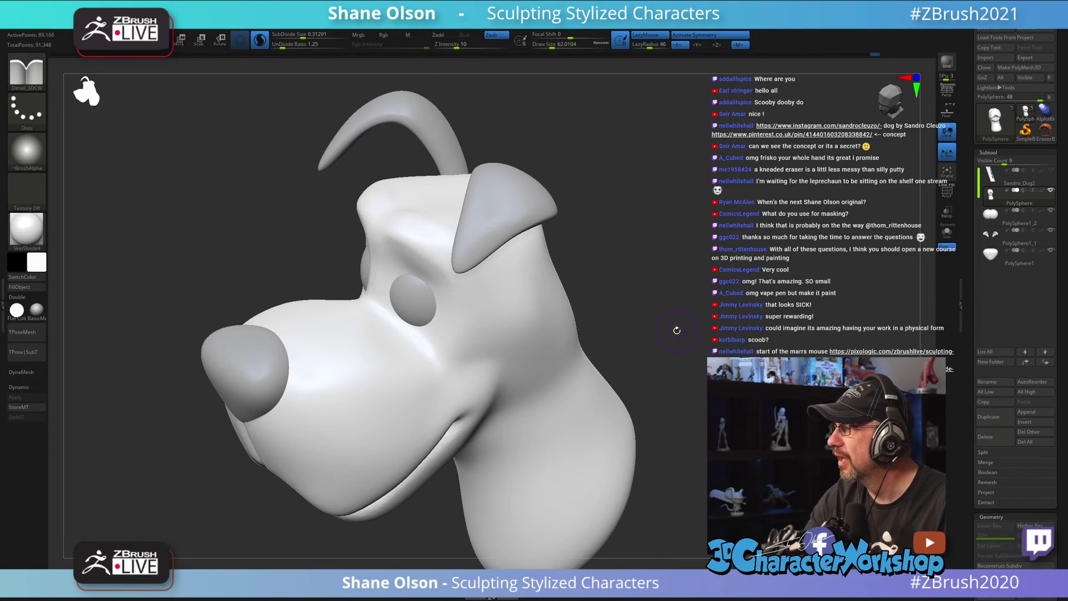
Step: Switch to the Fill brush and build up a raised cheek form above and around the mouth corner
{"action": "right_click_drag", "start_coordinate": [687, 356], "coordinate": [390, 563]}
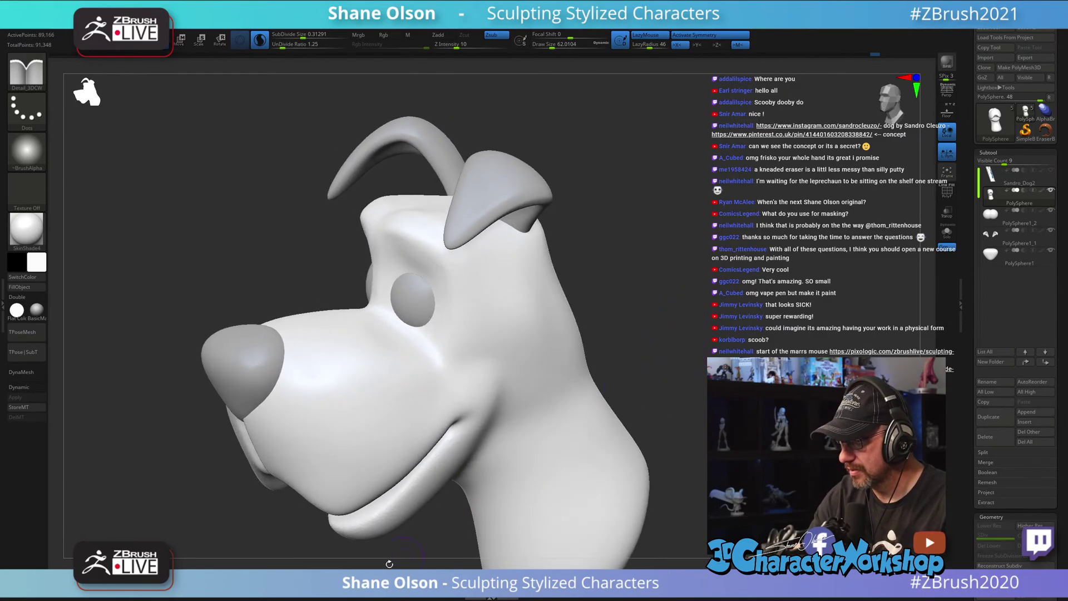
{"action": "key", "text": "2"}
{"action": "left_click_drag", "start_coordinate": [416, 434], "coordinate": [487, 386]}
{"action": "left_click_drag", "start_coordinate": [436, 418], "coordinate": [472, 397]}
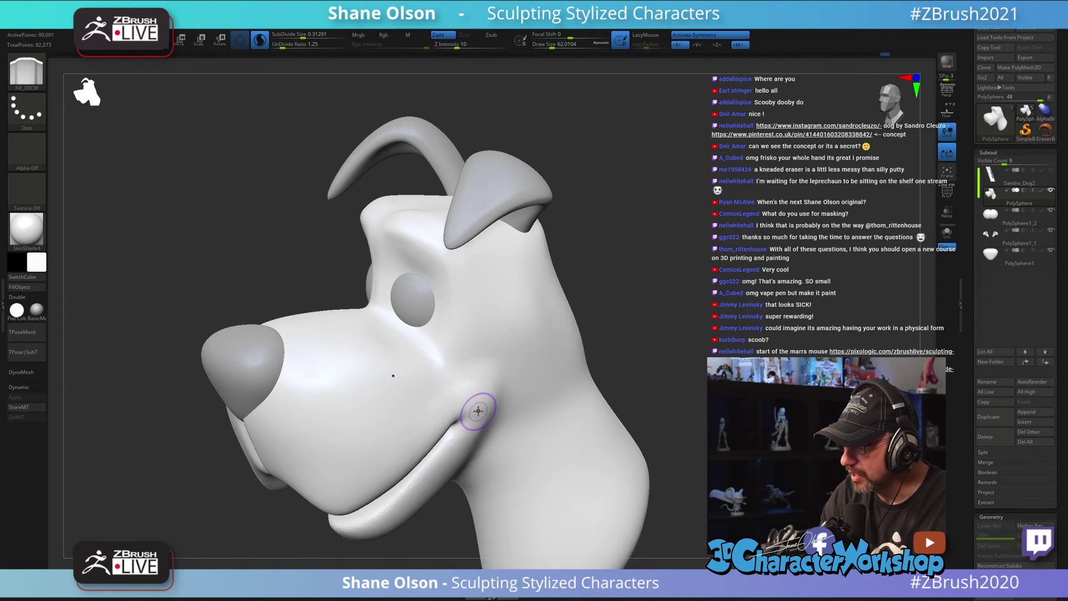
{"action": "right_click_drag", "start_coordinate": [487, 405], "coordinate": [519, 382], "text": "alt"}
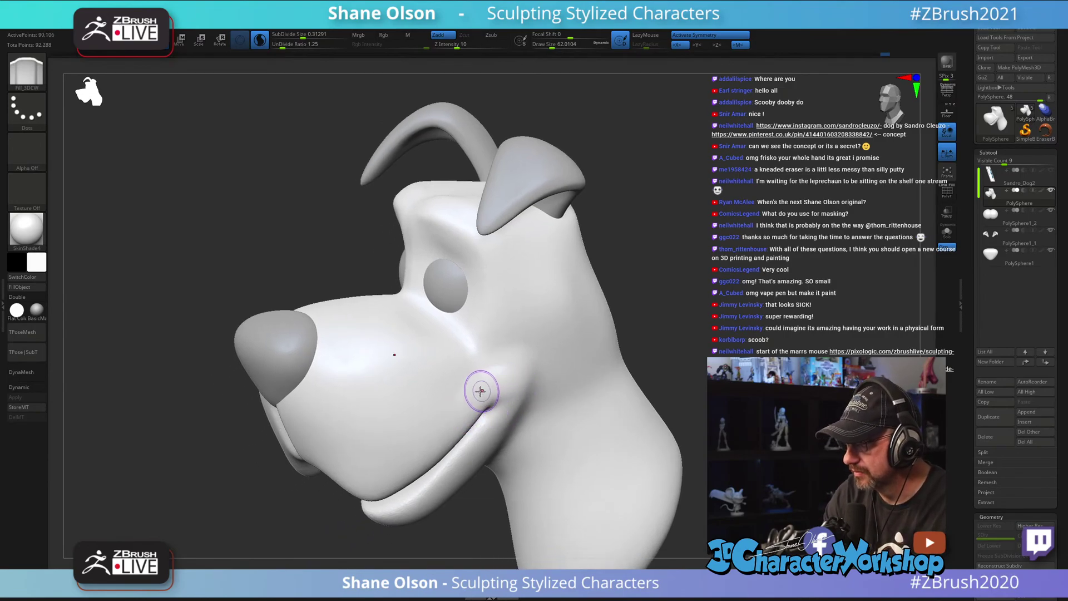
{"action": "mouse_move", "coordinate": [547, 430]}
{"action": "right_mouse_down"}
{"action": "mouse_move", "coordinate": [601, 423]}
{"action": "mouse_move", "coordinate": [538, 405]}
{"action": "right_mouse_up"}
{"action": "left_click_drag", "start_coordinate": [535, 384], "coordinate": [544, 370]}
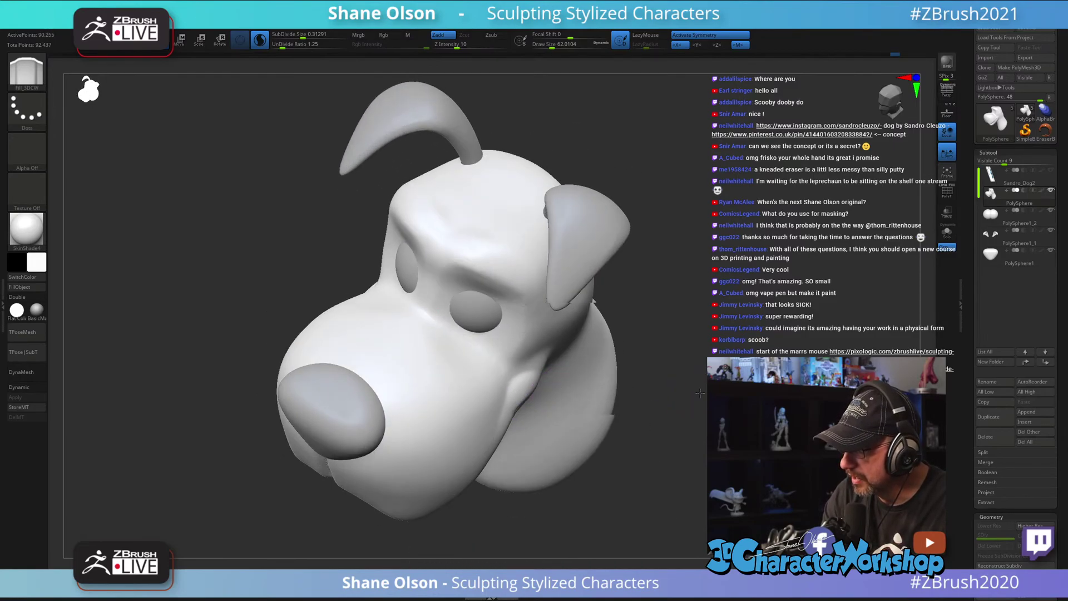
Step: Extend the cheek fold around the back of the mouth corner with further Fill strokes
{"action": "mouse_move", "coordinate": [573, 412]}
{"action": "right_mouse_down"}
{"action": "mouse_move", "coordinate": [529, 388]}
{"action": "mouse_move", "coordinate": [556, 329]}
{"action": "mouse_move", "coordinate": [556, 293]}
{"action": "mouse_move", "coordinate": [533, 374]}
{"action": "mouse_move", "coordinate": [506, 370]}
{"action": "mouse_move", "coordinate": [512, 356]}
{"action": "right_mouse_up"}
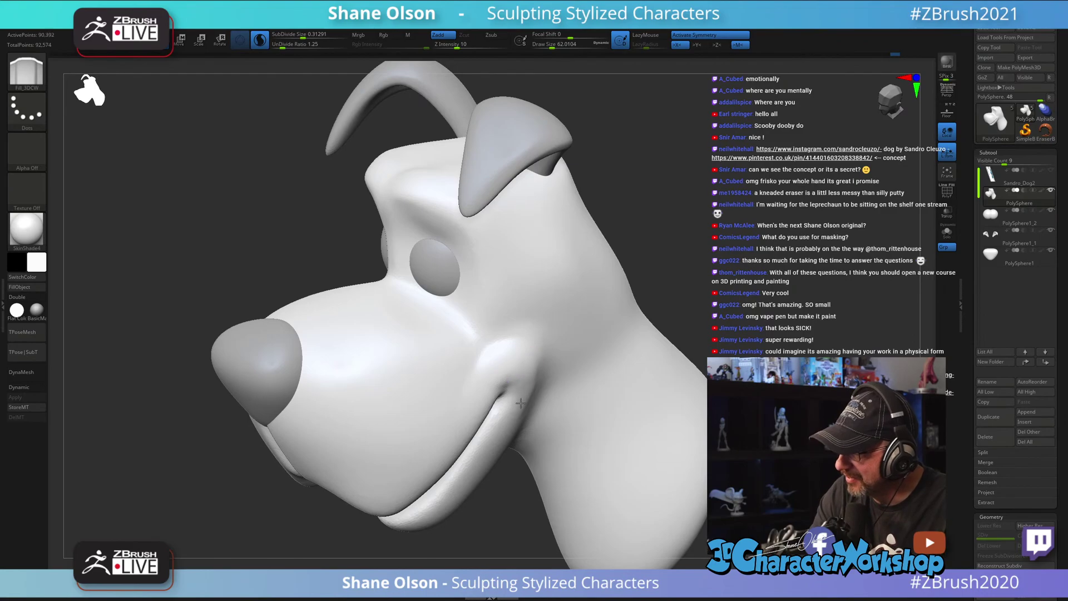
{"action": "right_click_drag", "start_coordinate": [529, 413], "coordinate": [536, 384]}
{"action": "mouse_move", "coordinate": [501, 380]}
{"action": "left_mouse_down"}
{"action": "mouse_move", "coordinate": [508, 369]}
{"action": "mouse_move", "coordinate": [506, 404]}
{"action": "left_mouse_up"}
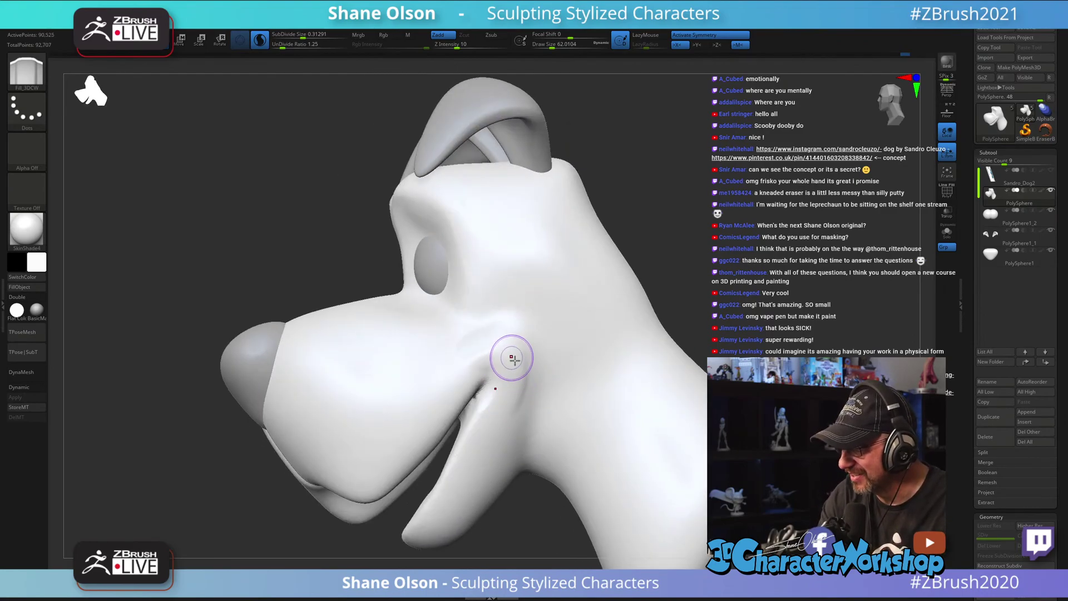
Step: Switch to the Pinch brush and tighten the edge of the cheek fold behind the mouth corner
{"action": "key", "text": "b"}
{"action": "key", "text": "p"}
{"action": "key", "text": "i"}
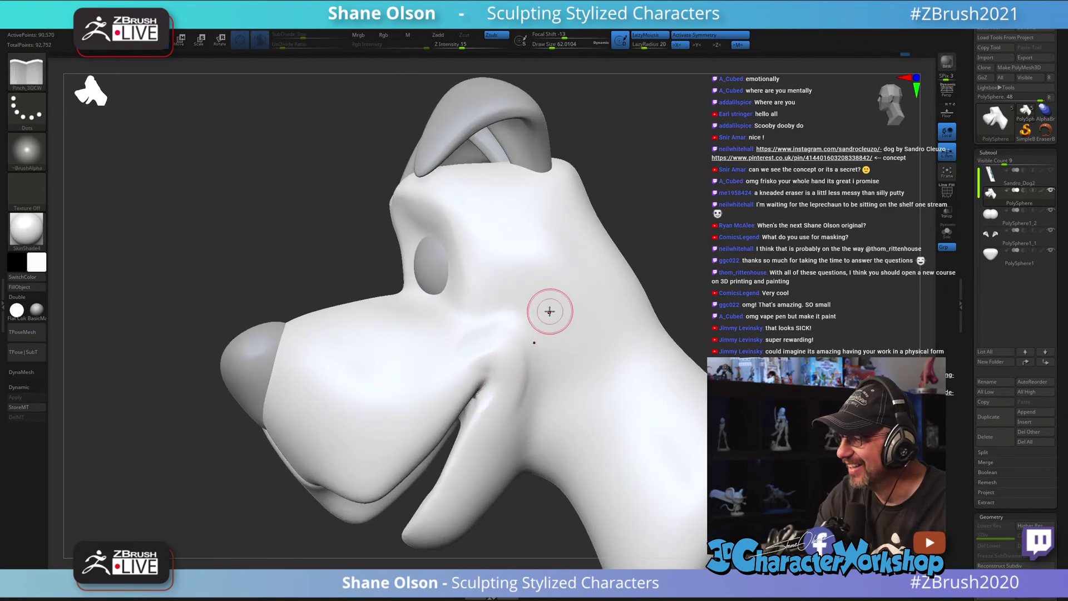
{"action": "mouse_move", "coordinate": [548, 310]}
{"action": "right_mouse_down"}
{"action": "mouse_move", "coordinate": [544, 339]}
{"action": "mouse_move", "coordinate": [482, 327]}
{"action": "right_mouse_up"}
{"action": "mouse_move", "coordinate": [490, 324]}
{"action": "left_mouse_down"}
{"action": "mouse_move", "coordinate": [509, 320]}
{"action": "mouse_move", "coordinate": [529, 402]}
{"action": "left_mouse_up"}
{"action": "right_click_drag", "start_coordinate": [557, 362], "coordinate": [515, 364]}
{"action": "mouse_move", "coordinate": [551, 330]}
{"action": "right_mouse_down"}
{"action": "mouse_move", "coordinate": [529, 324]}
{"action": "mouse_move", "coordinate": [506, 370]}
{"action": "right_mouse_up"}
Step: Pinch the rear edge of the cheek fold from its top down toward the lower jaw
{"action": "key", "text": "shift"}
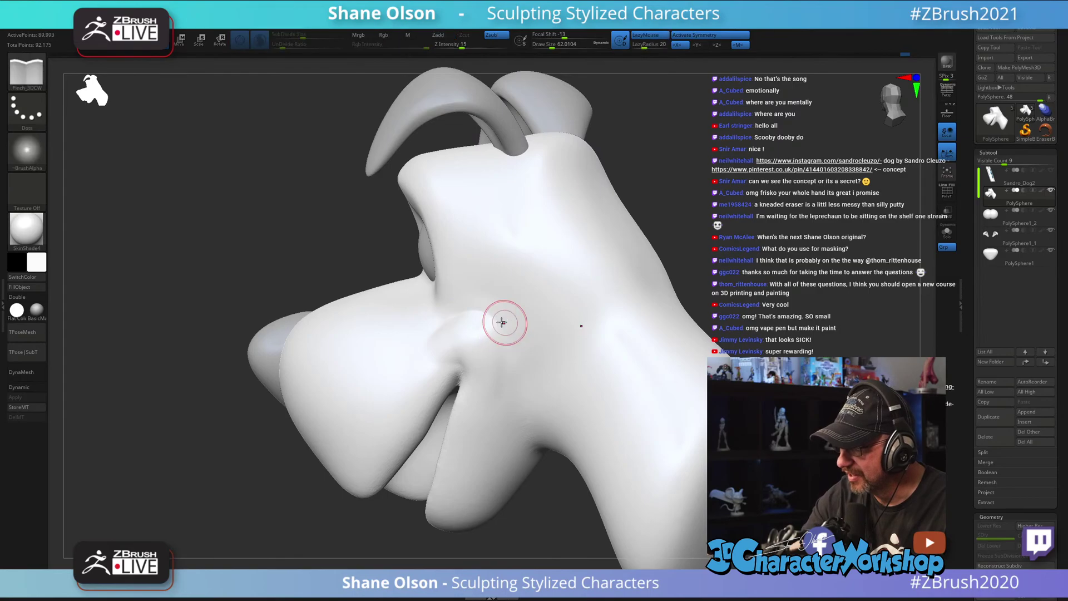
{"action": "left_click_drag", "start_coordinate": [473, 310], "coordinate": [491, 313]}
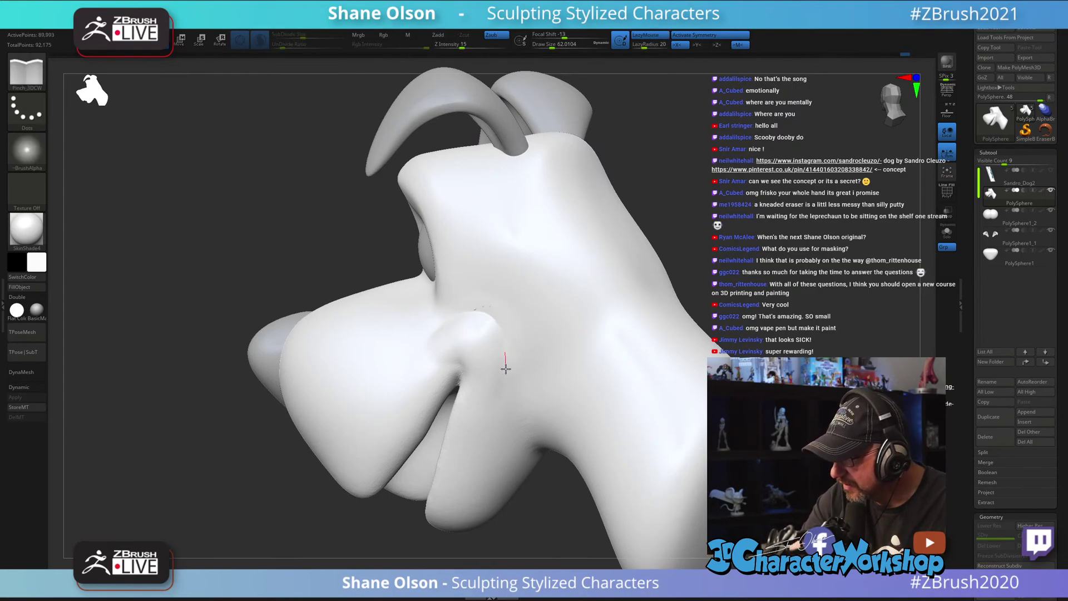
{"action": "left_click_drag", "start_coordinate": [505, 368], "coordinate": [499, 392]}
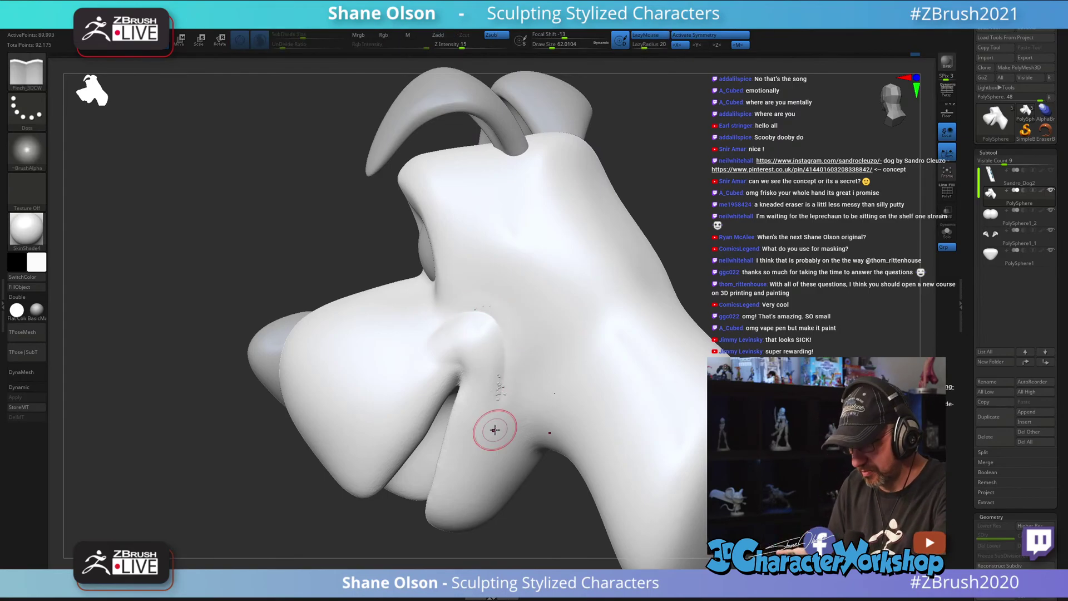
{"action": "mouse_move", "coordinate": [498, 415]}
{"action": "right_mouse_down"}
{"action": "mouse_move", "coordinate": [534, 325]}
{"action": "mouse_move", "coordinate": [581, 369]}
{"action": "mouse_move", "coordinate": [547, 380]}
{"action": "right_mouse_up"}
{"action": "key", "text": "shift"}
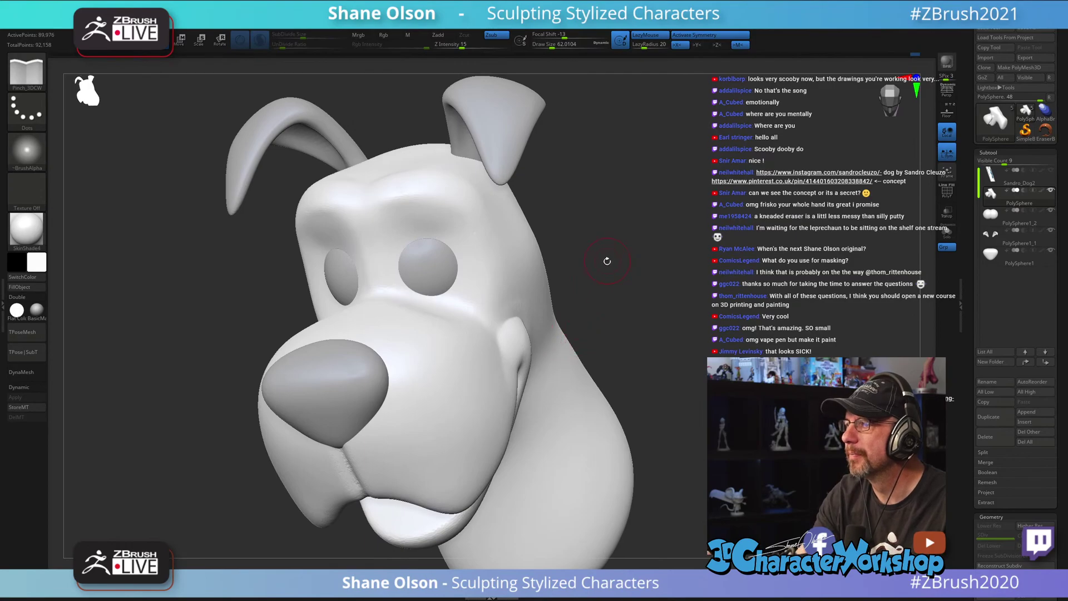
Step: Review the head from several angles and reduce the brush's Draw Size to about 44
{"action": "right_click_drag", "start_coordinate": [607, 261], "coordinate": [583, 324]}
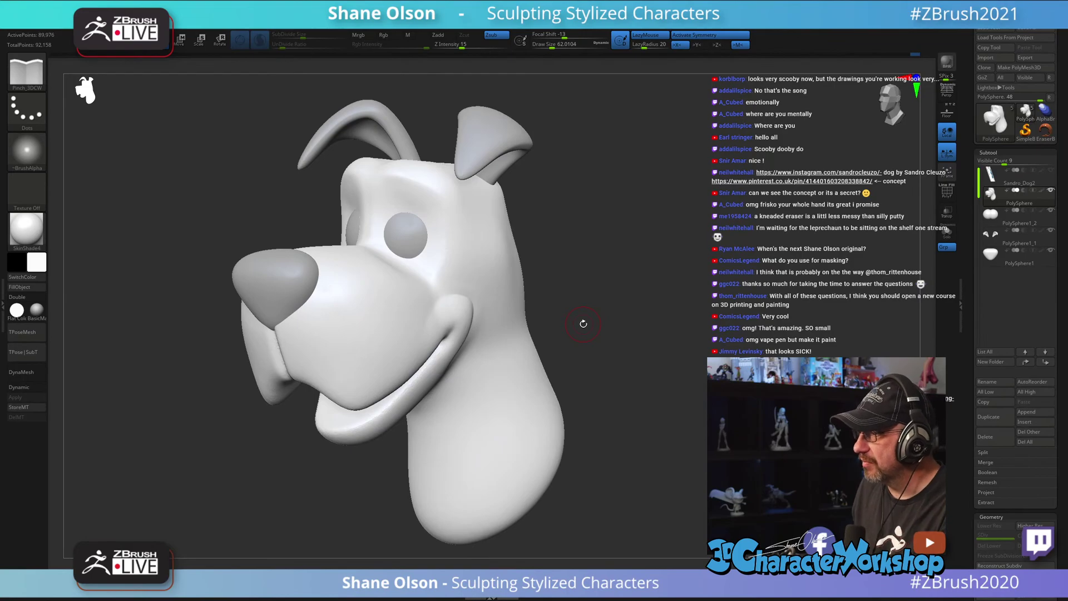
{"action": "mouse_move", "coordinate": [581, 316]}
{"action": "right_mouse_down"}
{"action": "mouse_move", "coordinate": [663, 249]}
{"action": "mouse_move", "coordinate": [623, 251]}
{"action": "right_mouse_up"}
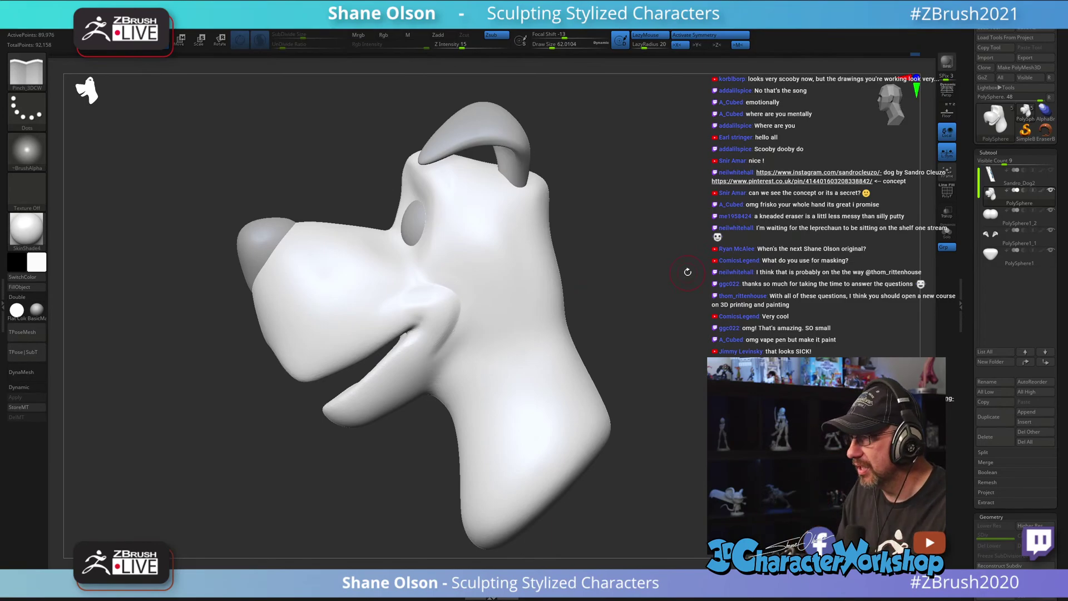
{"action": "right_click_drag", "start_coordinate": [695, 211], "coordinate": [740, 250]}
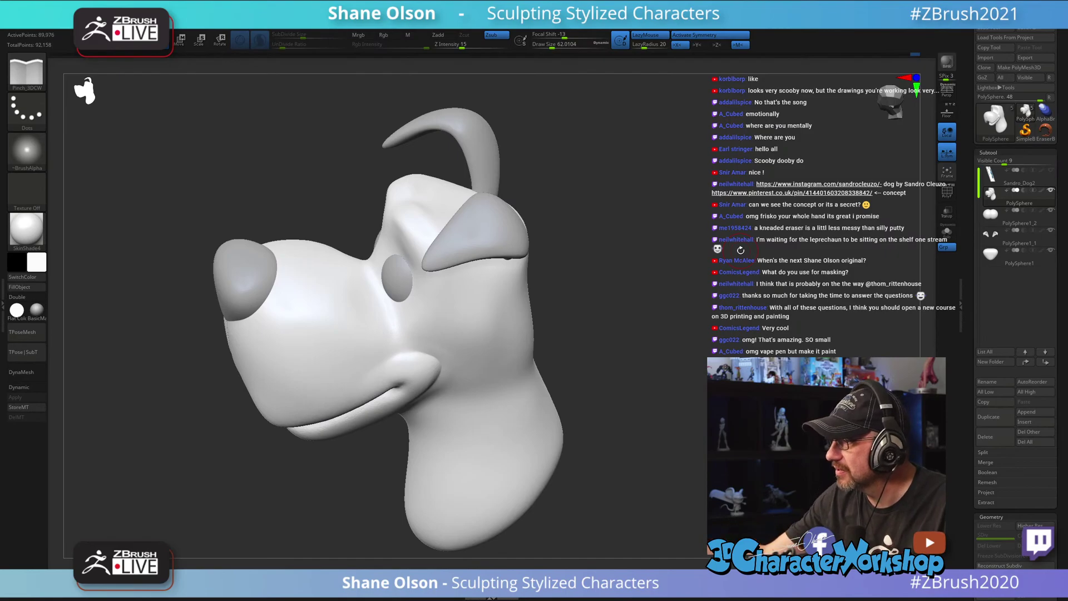
{"action": "mouse_move", "coordinate": [546, 362]}
{"action": "right_mouse_down"}
{"action": "mouse_move", "coordinate": [587, 296]}
{"action": "mouse_move", "coordinate": [637, 342]}
{"action": "mouse_move", "coordinate": [639, 329]}
{"action": "mouse_move", "coordinate": [635, 349]}
{"action": "mouse_move", "coordinate": [629, 299]}
{"action": "mouse_move", "coordinate": [656, 315]}
{"action": "mouse_move", "coordinate": [623, 332]}
{"action": "right_mouse_up"}
{"action": "mouse_move", "coordinate": [440, 348]}
{"action": "right_mouse_down"}
{"action": "mouse_move", "coordinate": [432, 332]}
{"action": "mouse_move", "coordinate": [459, 335]}
{"action": "right_mouse_up"}
{"action": "key", "text": "s"}
{"action": "left_click_drag", "start_coordinate": [412, 312], "coordinate": [406, 310]}
{"action": "right_click_drag", "start_coordinate": [406, 310], "coordinate": [401, 339]}
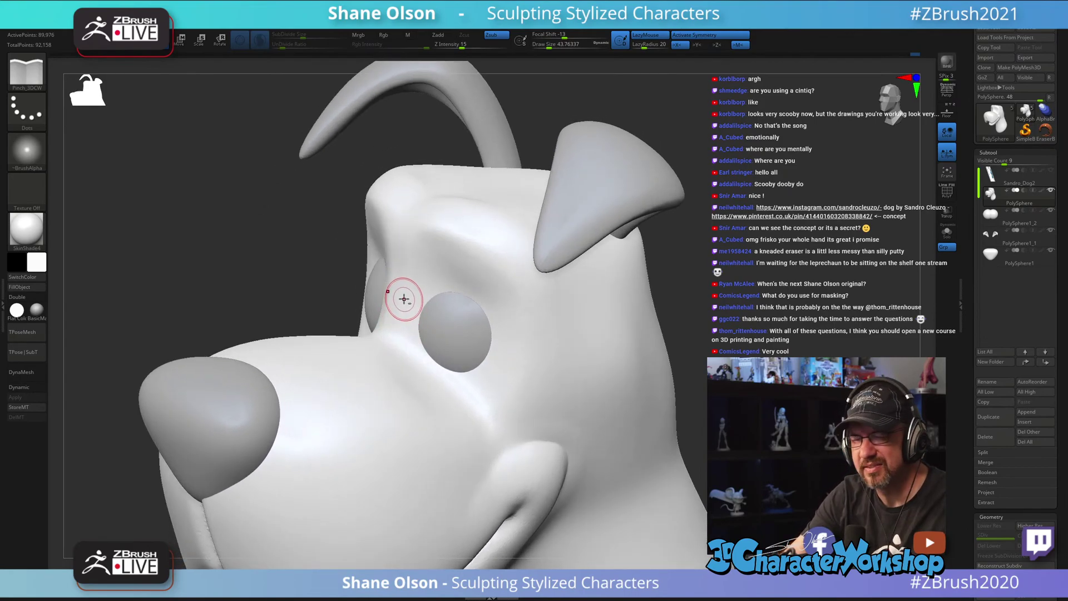
{"action": "right_click_drag", "start_coordinate": [404, 298], "coordinate": [406, 290]}
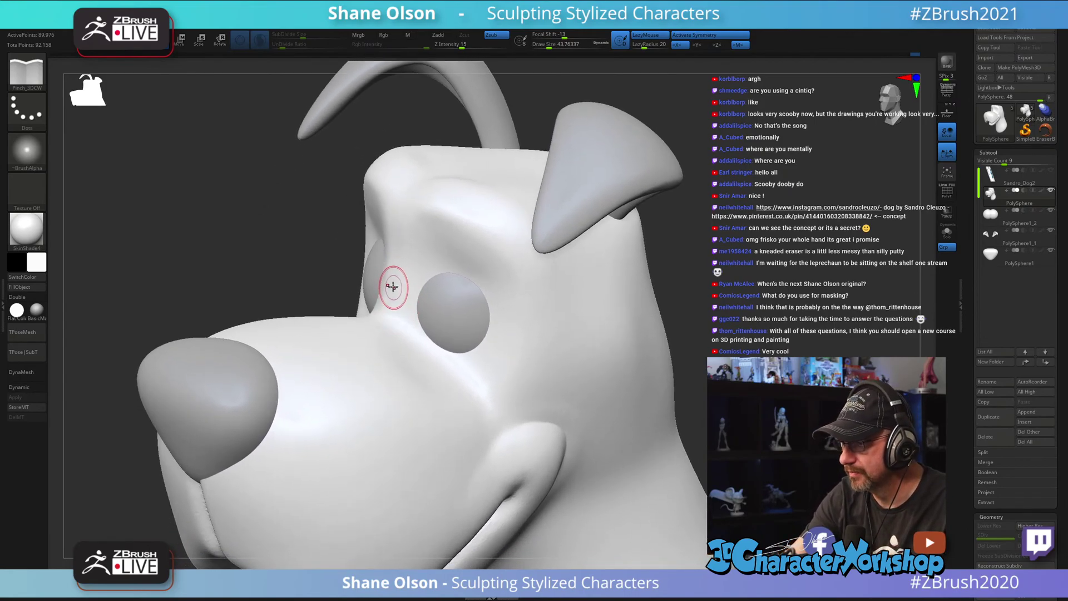
{"action": "right_click_drag", "start_coordinate": [506, 358], "coordinate": [373, 563]}
Step: Switch to the Detail brush and carve a crease from the bridge of the muzzle down below the eye
{"action": "key", "text": "3"}
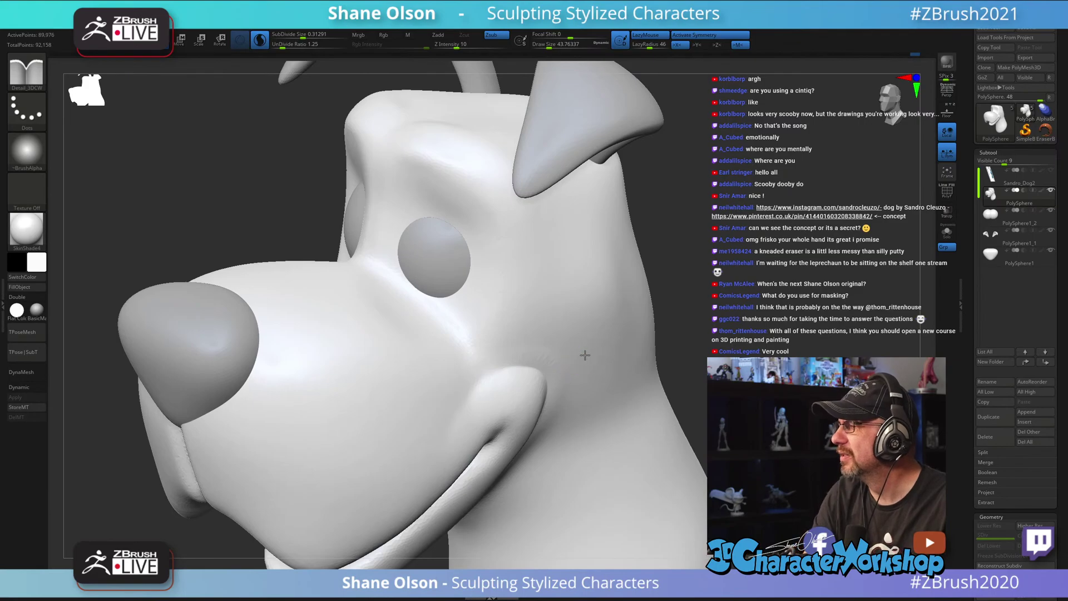
{"action": "right_click_drag", "start_coordinate": [584, 353], "coordinate": [353, 286]}
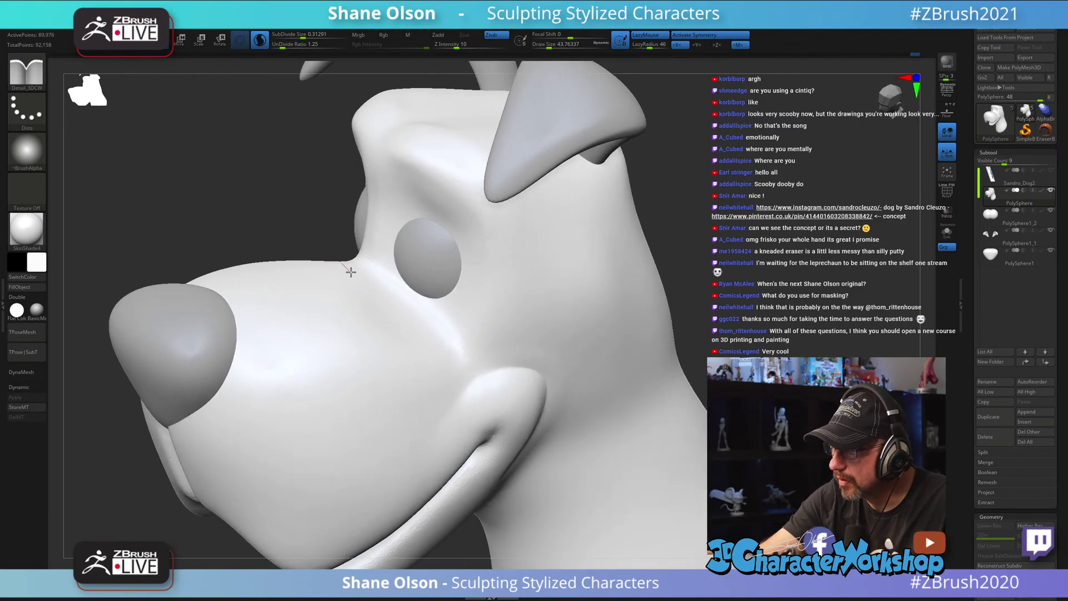
{"action": "left_click_drag", "start_coordinate": [380, 300], "coordinate": [401, 323]}
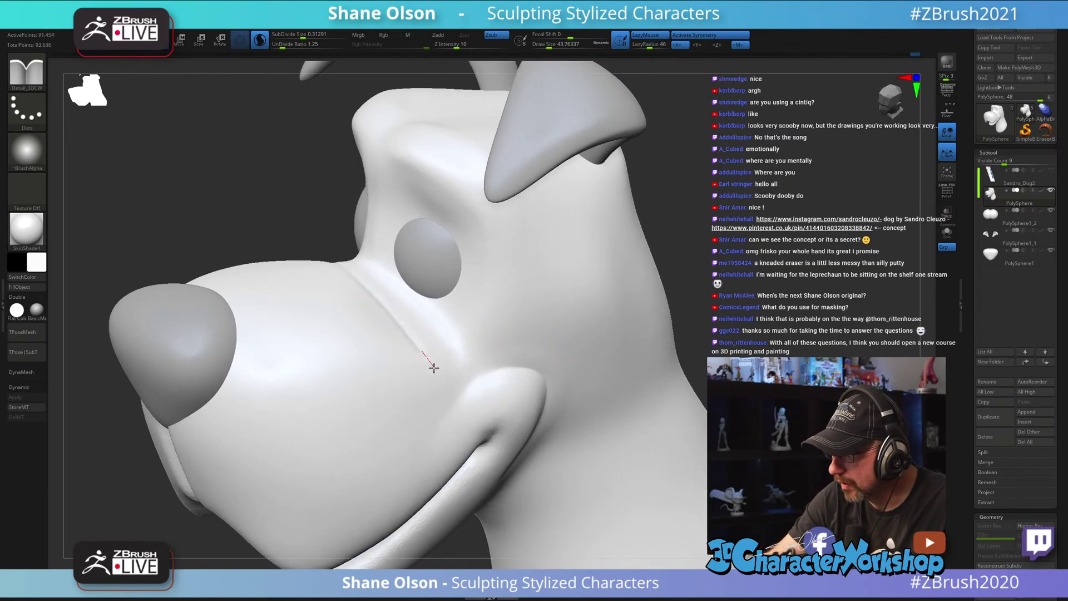
{"action": "left_click_drag", "start_coordinate": [434, 368], "coordinate": [437, 370]}
{"action": "right_click_drag", "start_coordinate": [760, 348], "coordinate": [453, 328]}
{"action": "key", "text": "shift"}
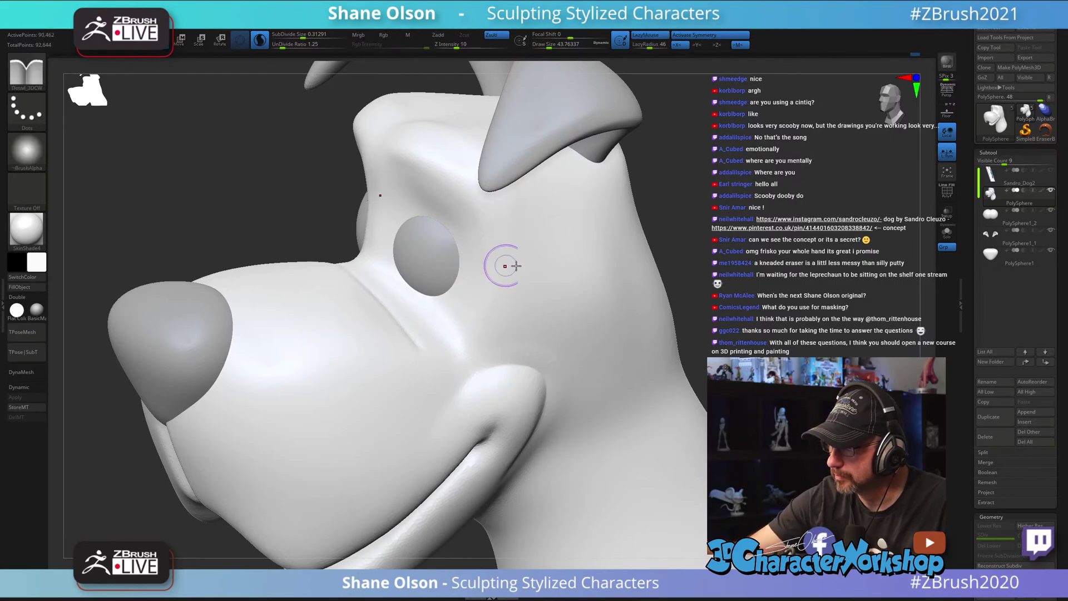
Step: Deepen the muzzle crease below the eye and extend it down to the top of the cheek fold
{"action": "mouse_move", "coordinate": [505, 263]}
{"action": "right_mouse_down"}
{"action": "mouse_move", "coordinate": [748, 329]}
{"action": "mouse_move", "coordinate": [498, 387]}
{"action": "right_mouse_up"}
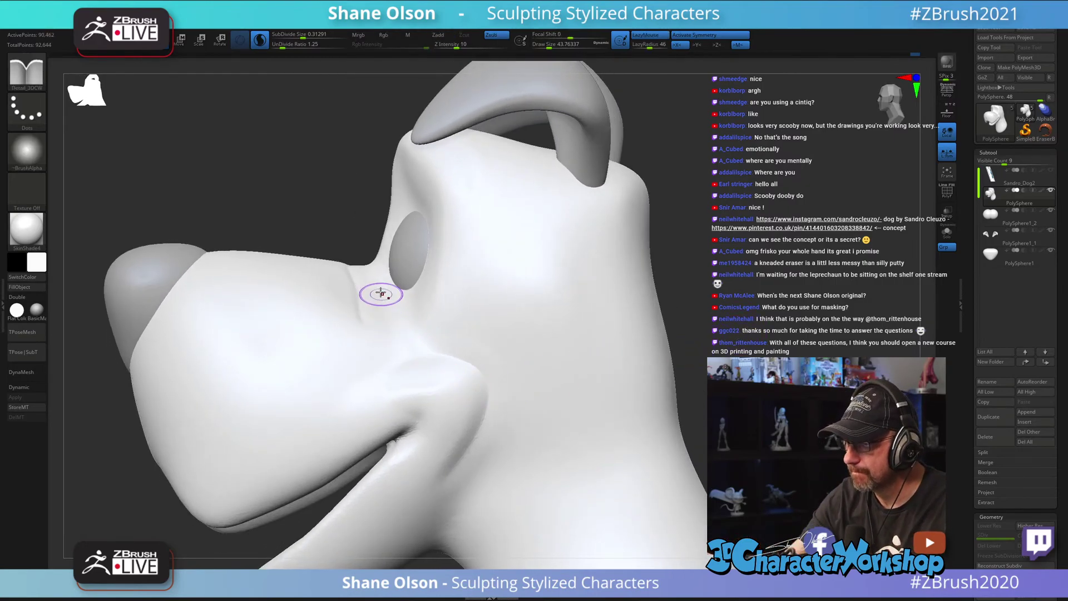
{"action": "right_click_drag", "start_coordinate": [382, 291], "coordinate": [370, 311]}
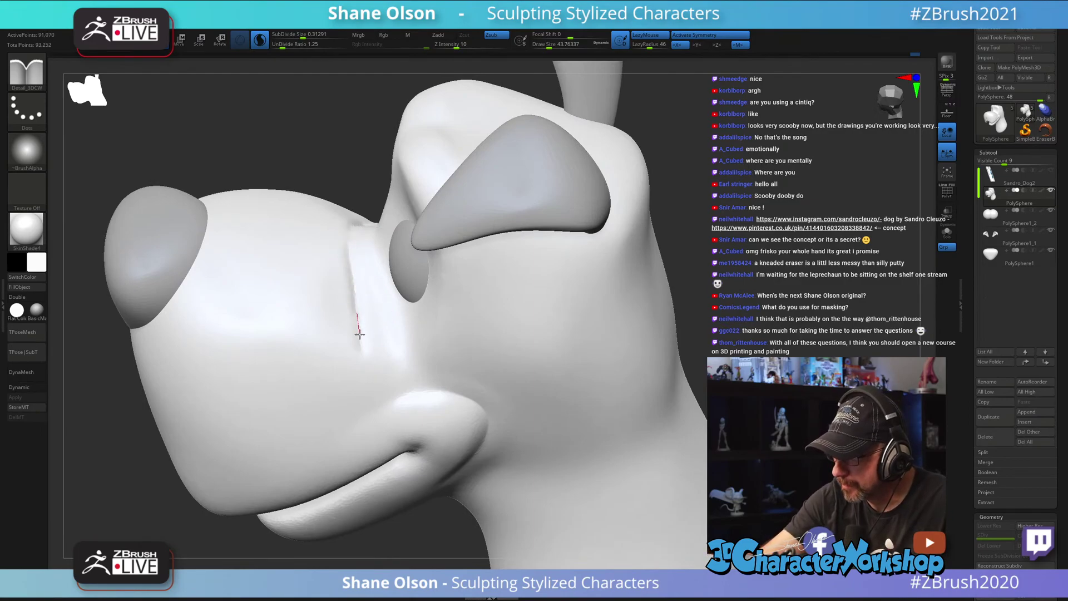
{"action": "left_click_drag", "start_coordinate": [399, 392], "coordinate": [412, 391]}
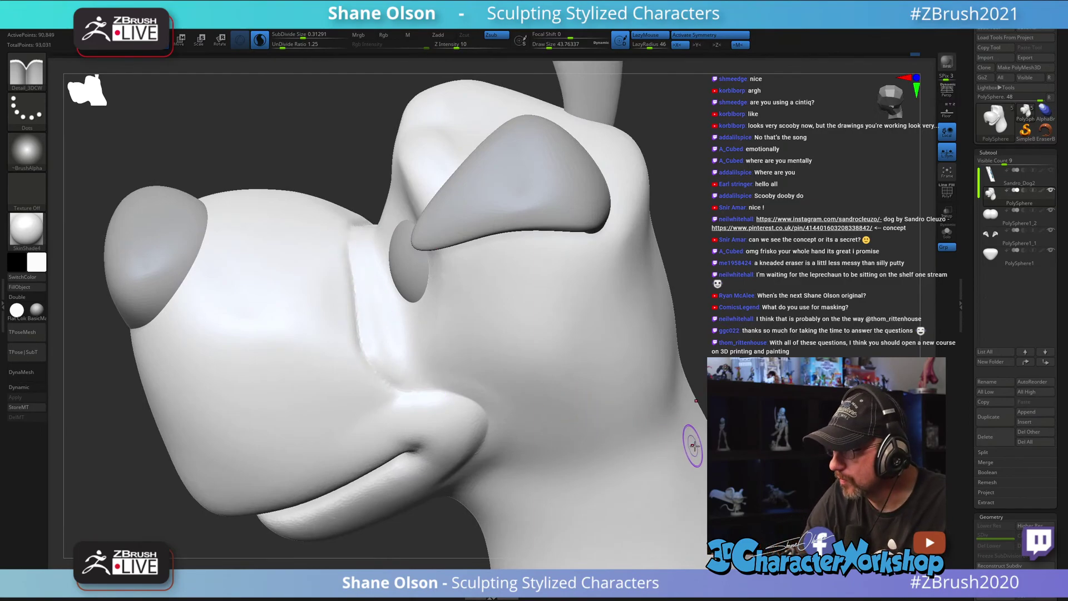
{"action": "mouse_move", "coordinate": [360, 342]}
{"action": "left_mouse_down"}
{"action": "mouse_move", "coordinate": [348, 248]}
{"action": "mouse_move", "coordinate": [352, 266]}
{"action": "left_mouse_up"}
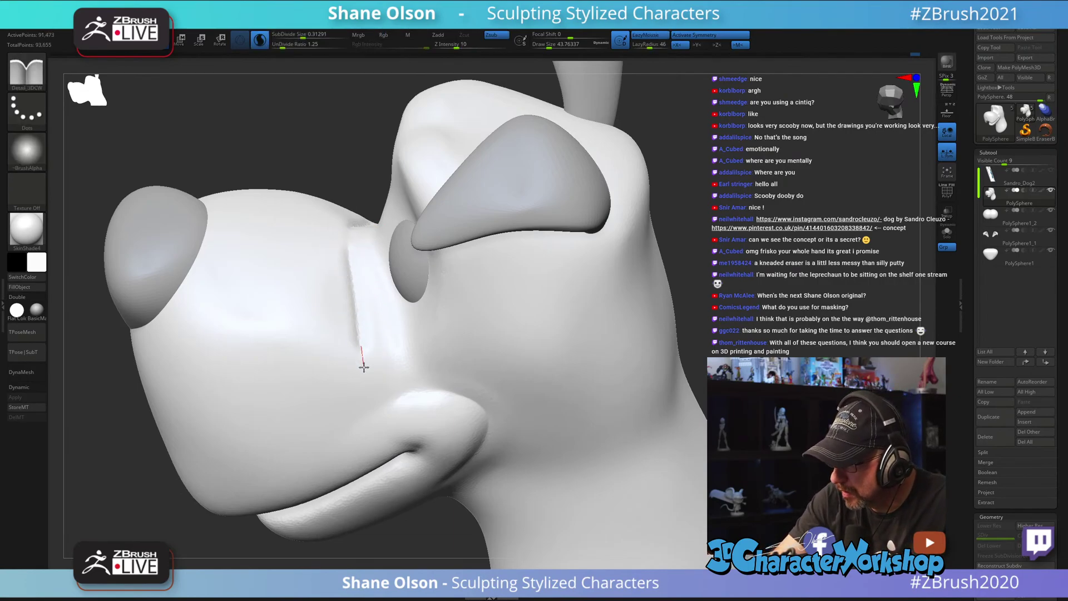
{"action": "left_click_drag", "start_coordinate": [420, 391], "coordinate": [465, 393]}
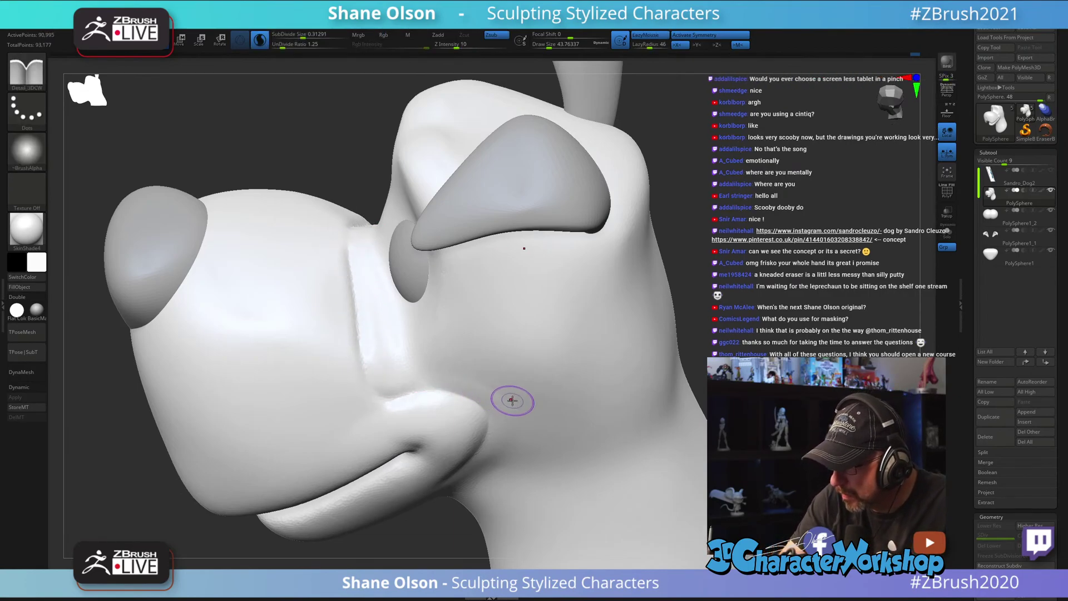
{"action": "mouse_move", "coordinate": [709, 411]}
{"action": "left_mouse_down"}
{"action": "mouse_move", "coordinate": [779, 325]}
{"action": "mouse_move", "coordinate": [767, 316]}
{"action": "mouse_move", "coordinate": [770, 289]}
{"action": "mouse_move", "coordinate": [749, 335]}
{"action": "mouse_move", "coordinate": [591, 375]}
{"action": "mouse_move", "coordinate": [382, 362]}
{"action": "mouse_move", "coordinate": [353, 312]}
{"action": "mouse_move", "coordinate": [347, 328]}
{"action": "mouse_move", "coordinate": [322, 289]}
{"action": "mouse_move", "coordinate": [329, 313]}
{"action": "mouse_move", "coordinate": [326, 302]}
{"action": "left_mouse_up"}
Step: Smooth the surface between the eye, the muzzle crease and the cheek fold
{"action": "key", "text": "shift"}
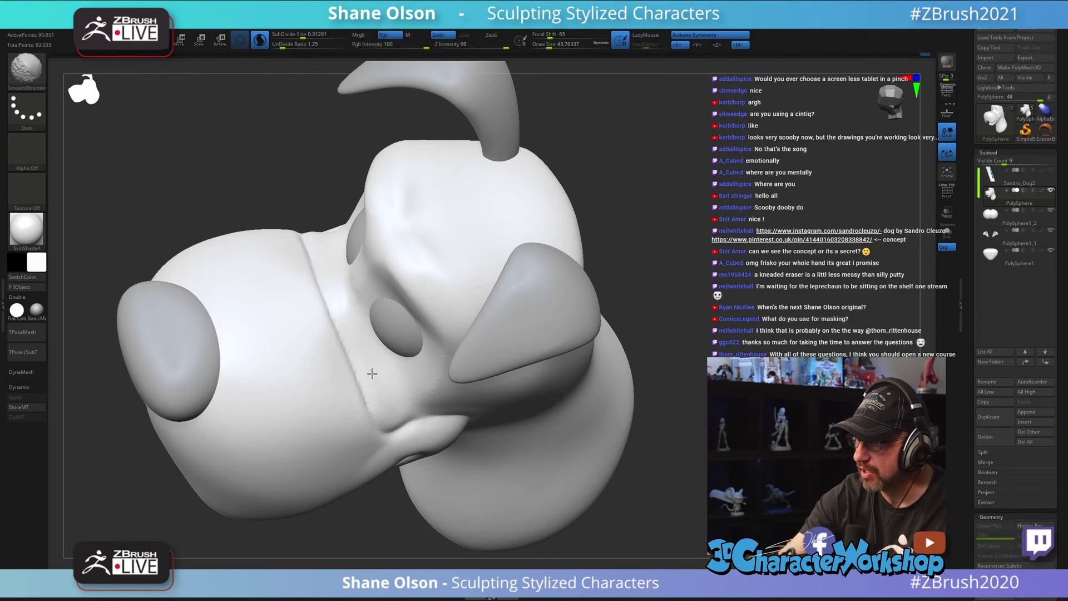
{"action": "right_click_drag", "start_coordinate": [370, 355], "coordinate": [389, 389]}
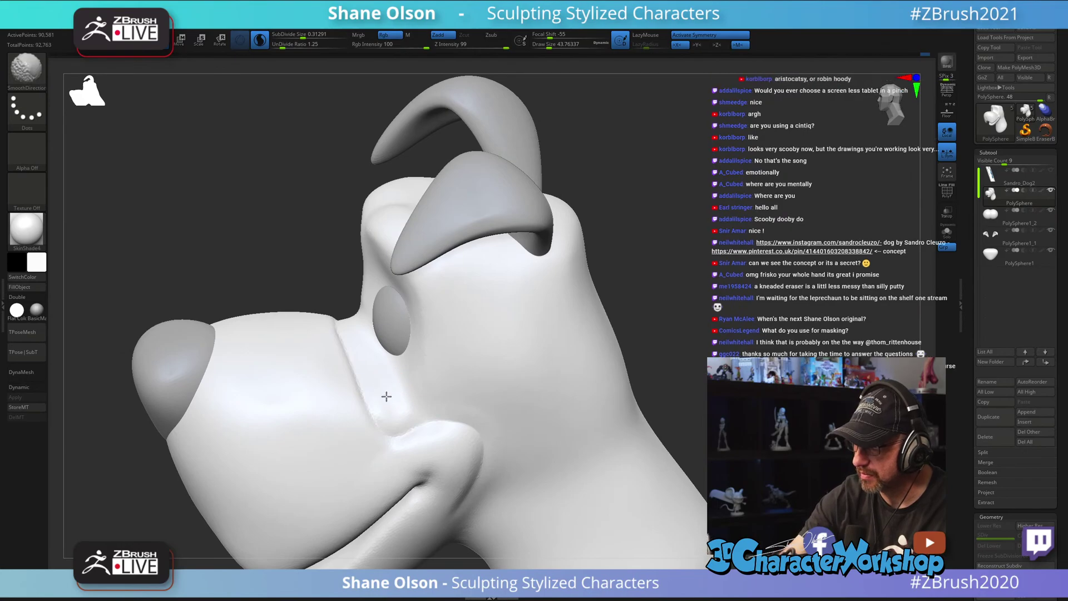
{"action": "left_click_drag", "start_coordinate": [403, 394], "coordinate": [402, 402], "text": "shift"}
{"action": "right_click_drag", "start_coordinate": [423, 356], "coordinate": [618, 312]}
{"action": "right_click_drag", "start_coordinate": [824, 384], "coordinate": [675, 402]}
{"action": "left_click_drag", "start_coordinate": [395, 392], "coordinate": [393, 389]}
{"action": "right_click_drag", "start_coordinate": [393, 389], "coordinate": [394, 402], "text": "ctrl"}
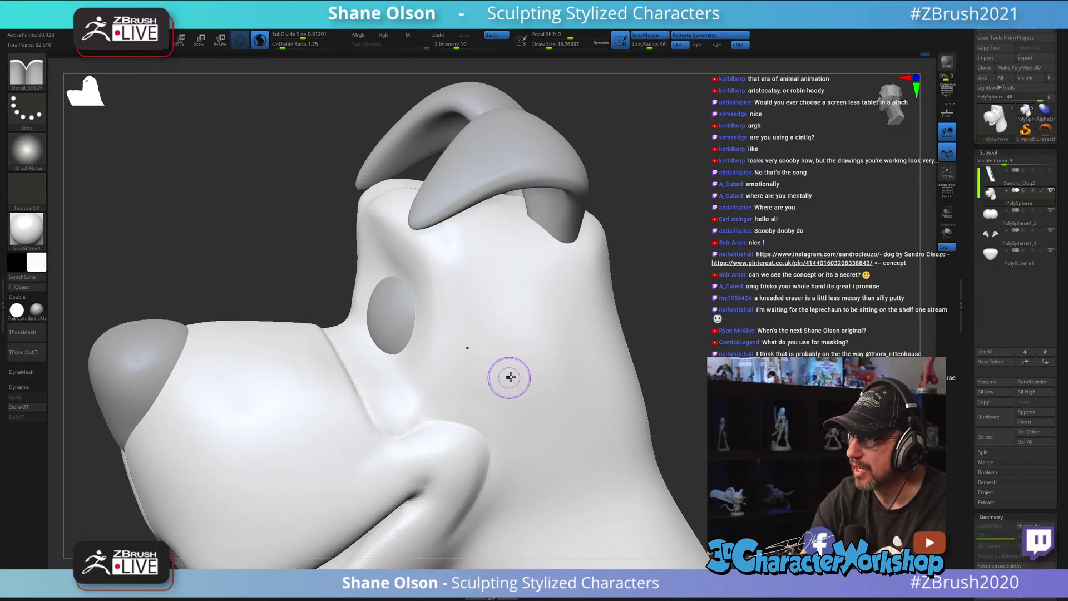
{"action": "mouse_move", "coordinate": [508, 374]}
{"action": "right_mouse_down"}
{"action": "mouse_move", "coordinate": [524, 362]}
{"action": "mouse_move", "coordinate": [524, 398]}
{"action": "mouse_move", "coordinate": [546, 369]}
{"action": "right_mouse_up"}
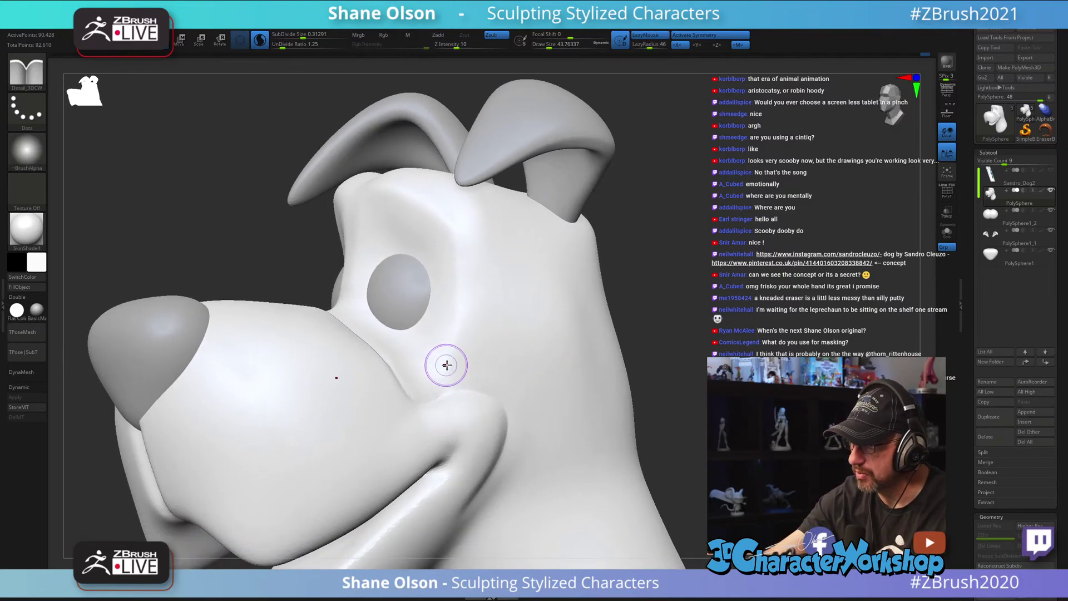
{"action": "mouse_move", "coordinate": [453, 370]}
{"action": "right_mouse_down"}
{"action": "mouse_move", "coordinate": [441, 358]}
{"action": "mouse_move", "coordinate": [405, 360]}
{"action": "right_mouse_up"}
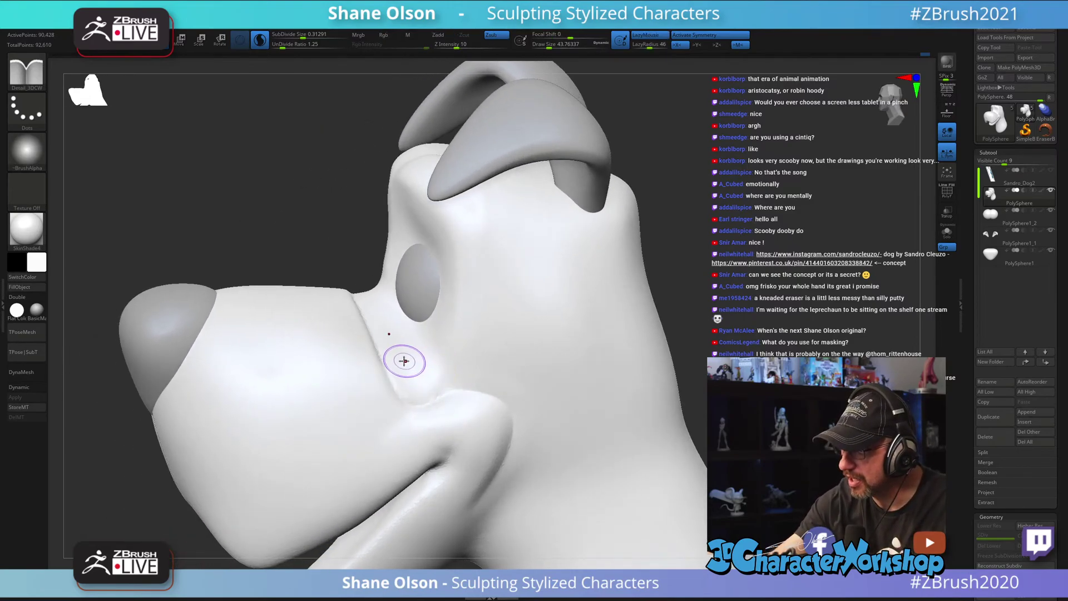
{"action": "key", "text": "shift"}
{"action": "right_click_drag", "start_coordinate": [425, 310], "coordinate": [477, 368]}
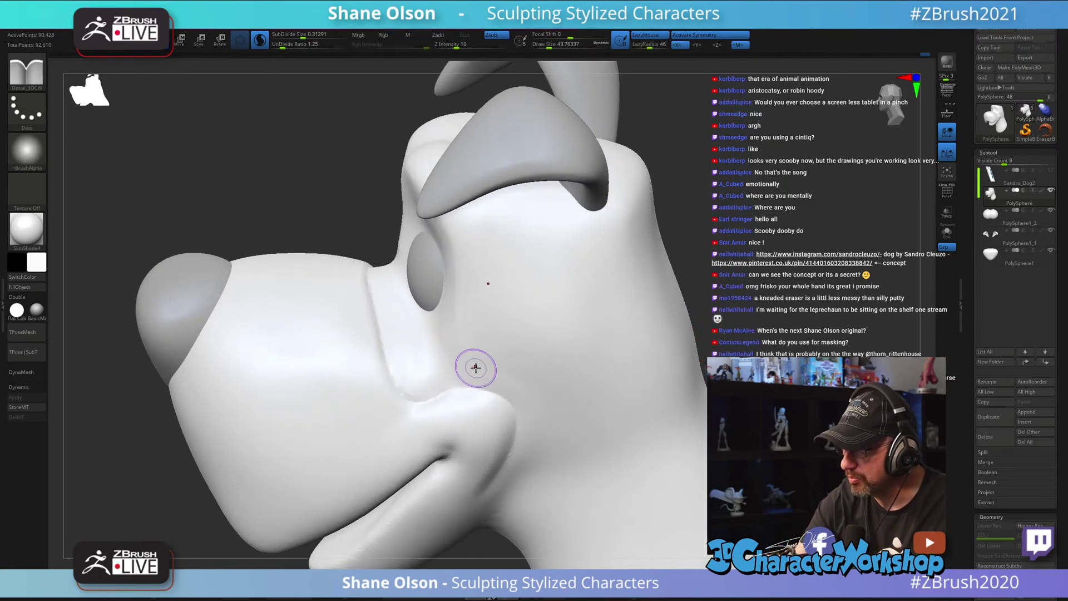
{"action": "mouse_move", "coordinate": [562, 389]}
{"action": "right_mouse_down"}
{"action": "mouse_move", "coordinate": [589, 374]}
{"action": "mouse_move", "coordinate": [556, 397]}
{"action": "right_mouse_up"}
{"action": "right_click_drag", "start_coordinate": [441, 362], "coordinate": [562, 389], "text": "alt"}
Step: Activate the Move gizmo and make the eyeballs the active subtool
{"action": "key", "text": "w"}
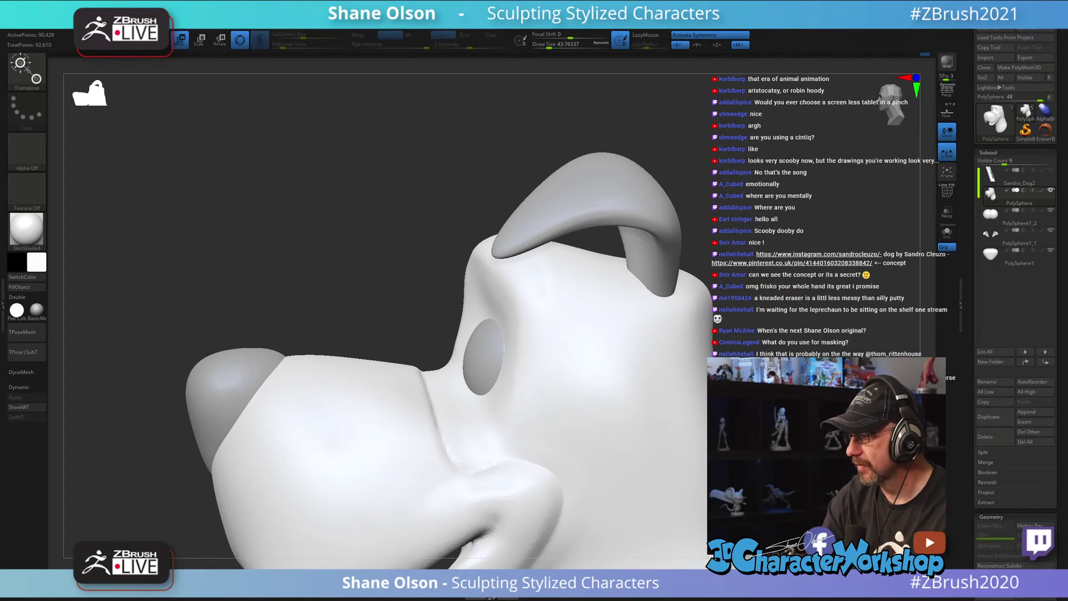
{"action": "left_click", "coordinate": [481, 358], "text": "alt"}
{"action": "right_click_drag", "start_coordinate": [482, 358], "coordinate": [567, 361]}
{"action": "left_click", "coordinate": [465, 357]}
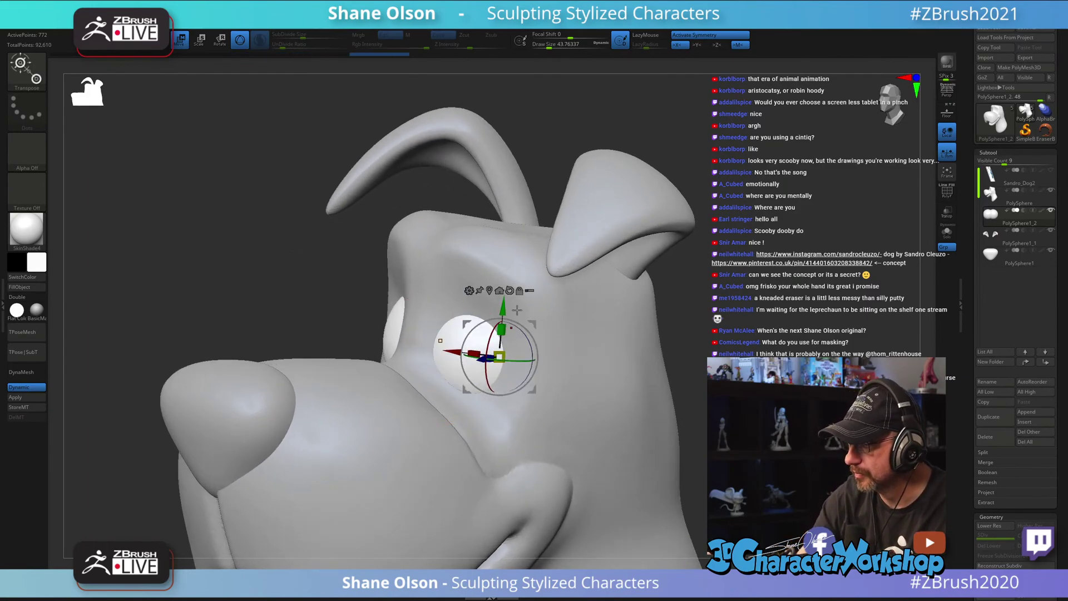
{"action": "left_click", "coordinate": [500, 424], "text": "alt"}
{"action": "right_click_drag", "start_coordinate": [501, 424], "coordinate": [526, 409]}
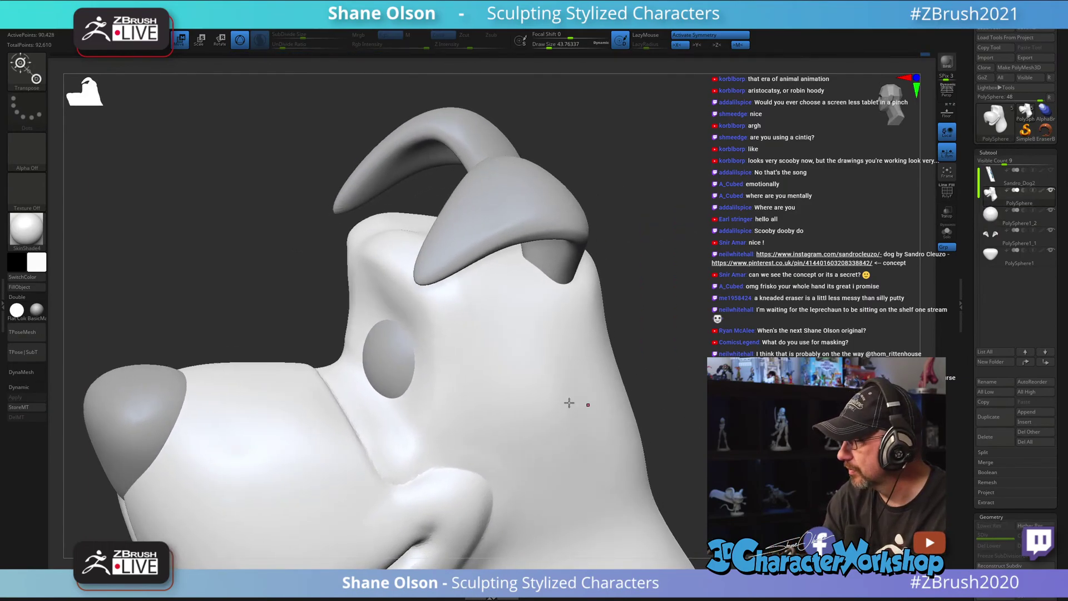
{"action": "left_click", "coordinate": [393, 357], "text": "alt"}
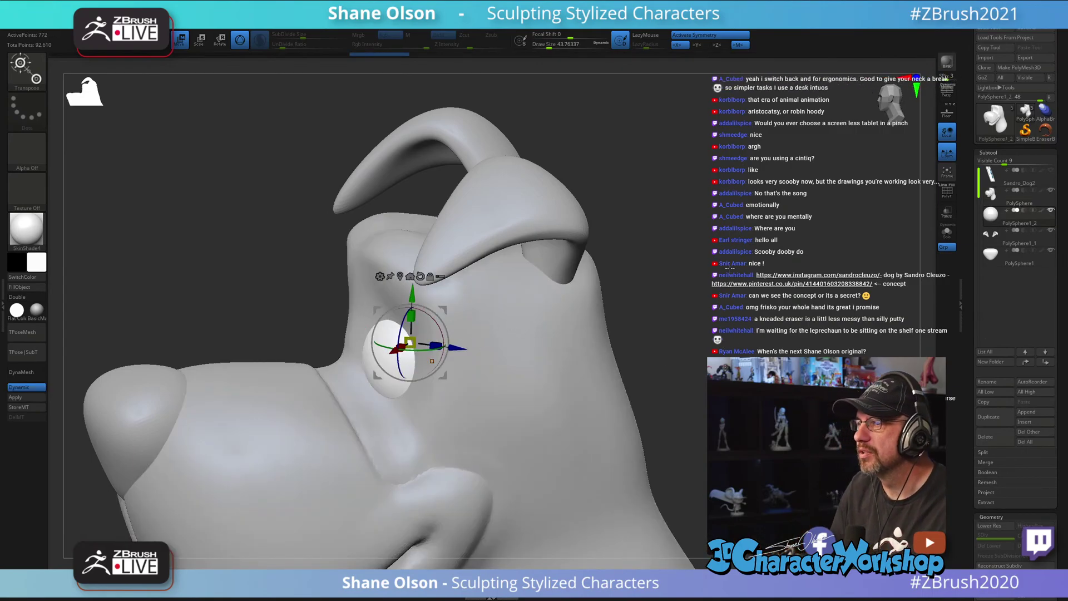
Step: Reset the gizmo's orientation on the eyeballs in a front view of the head
{"action": "right_click_drag", "start_coordinate": [729, 269], "coordinate": [737, 275]}
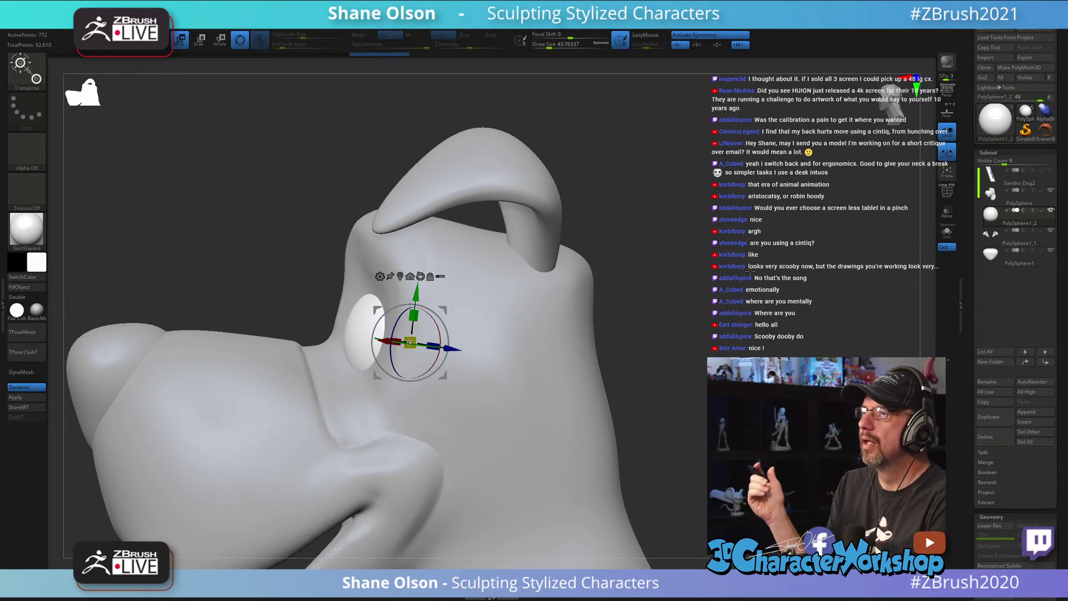
{"action": "left_click_drag", "start_coordinate": [682, 344], "coordinate": [701, 298]}
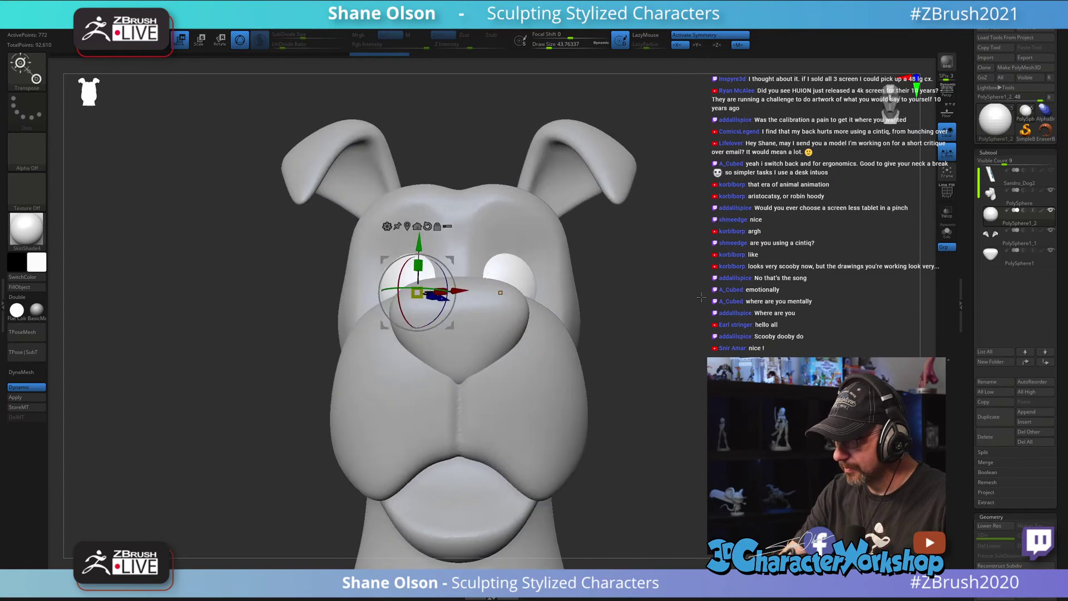
{"action": "left_click", "coordinate": [428, 226], "text": "alt"}
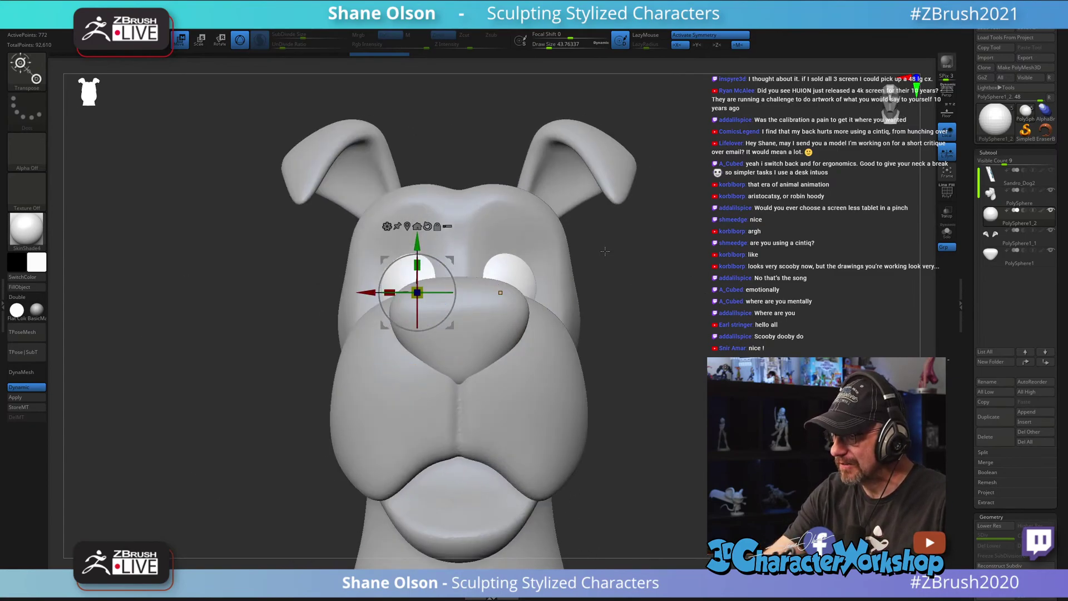
Step: Scale the eyeballs slightly and adjust their tilt and sideways position in the sockets
{"action": "left_click_drag", "start_coordinate": [640, 261], "coordinate": [616, 295]}
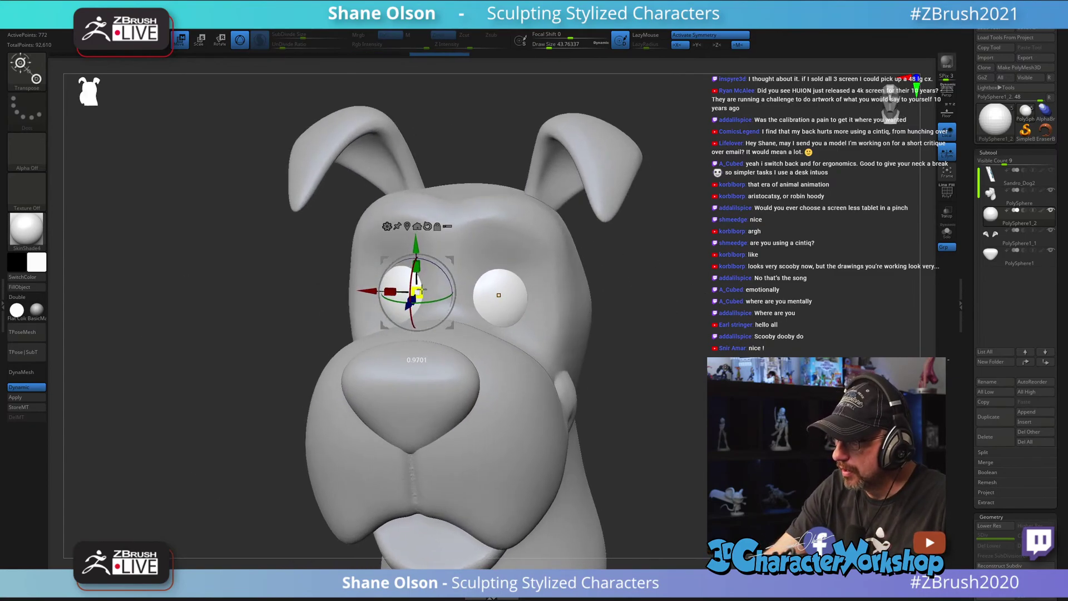
{"action": "left_click_drag", "start_coordinate": [634, 334], "coordinate": [655, 405]}
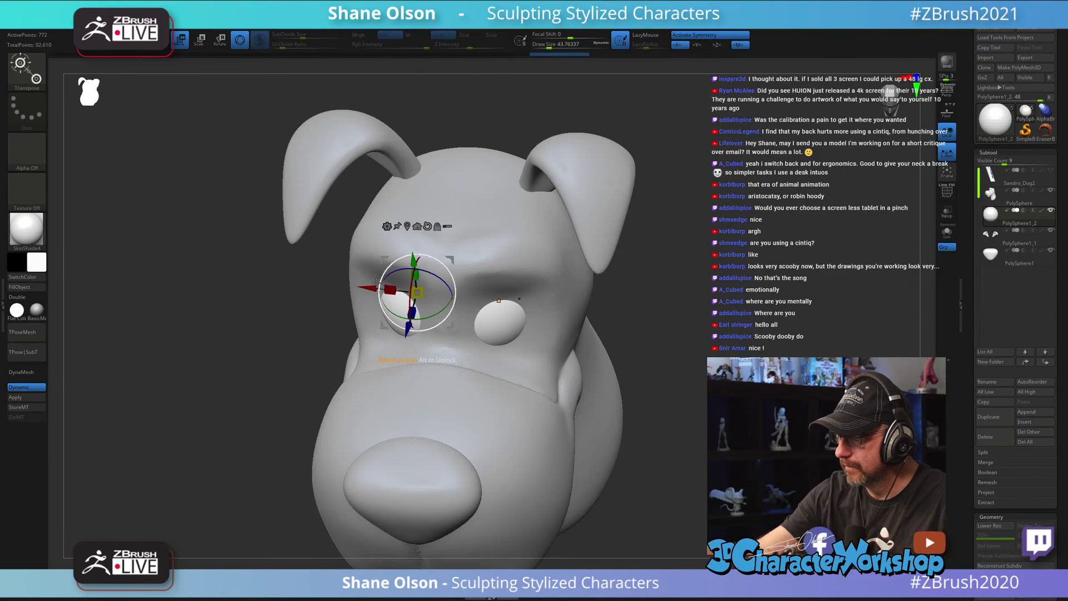
{"action": "left_click_drag", "start_coordinate": [367, 288], "coordinate": [373, 288]}
{"action": "mouse_move", "coordinate": [683, 304]}
{"action": "left_mouse_down"}
{"action": "mouse_move", "coordinate": [699, 350]}
{"action": "mouse_move", "coordinate": [668, 352]}
{"action": "mouse_move", "coordinate": [698, 354]}
{"action": "mouse_move", "coordinate": [677, 324]}
{"action": "left_mouse_up"}
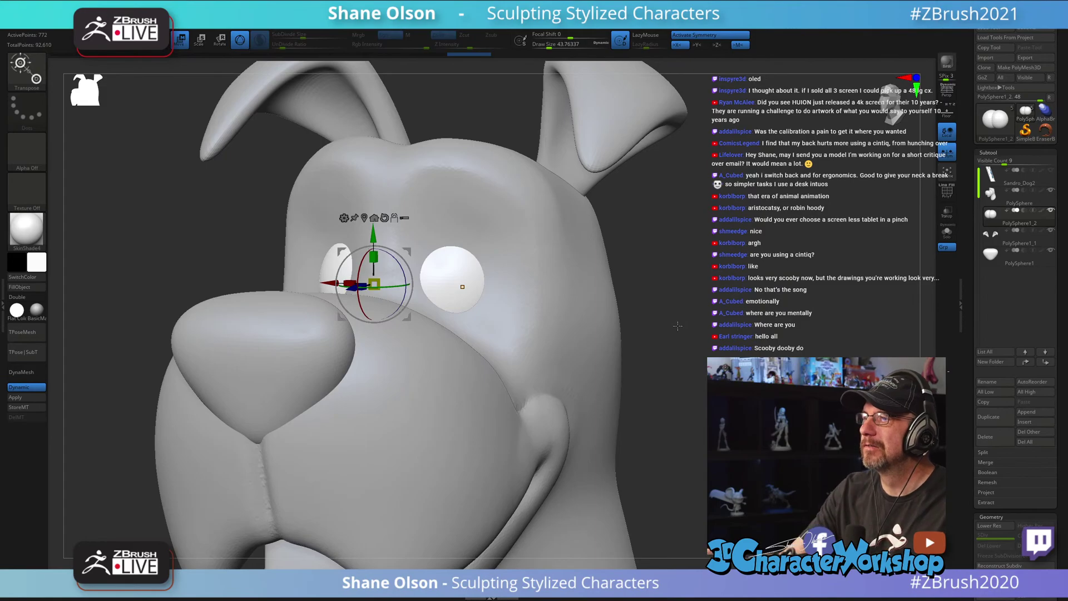
Step: Leave the transform gizmo and switch to the Move brush with a draw size of about 77
{"action": "left_click_drag", "start_coordinate": [678, 326], "coordinate": [701, 325], "text": "alt"}
{"action": "key", "text": "q"}
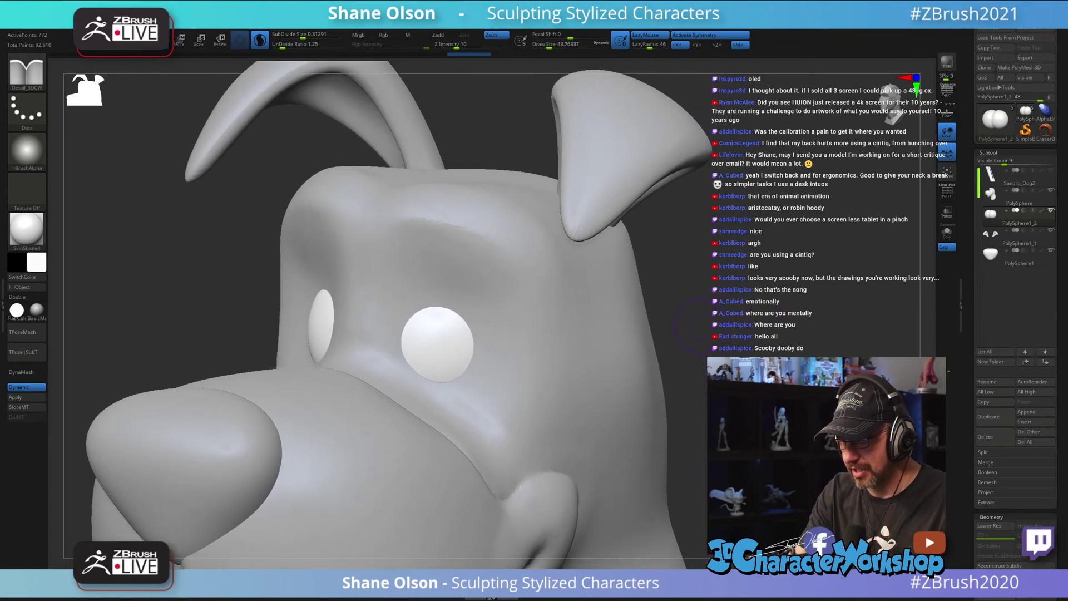
{"action": "key", "text": "b"}
{"action": "key", "text": "m"}
{"action": "key", "text": "v"}
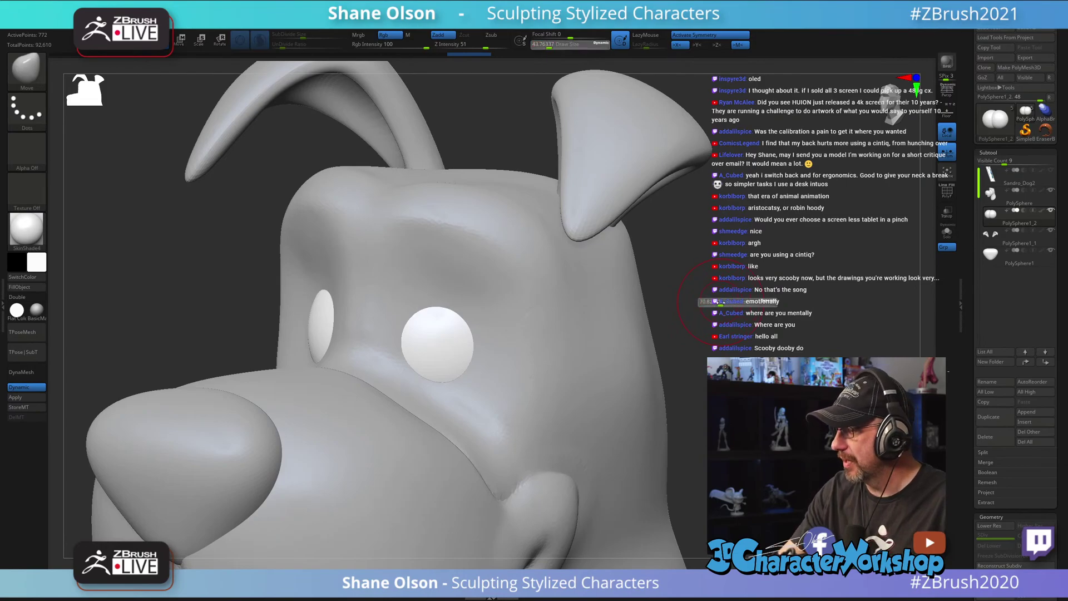
{"action": "mouse_move", "coordinate": [713, 304]}
{"action": "left_mouse_down"}
{"action": "mouse_move", "coordinate": [735, 324]}
{"action": "mouse_move", "coordinate": [441, 411]}
{"action": "mouse_move", "coordinate": [437, 424]}
{"action": "left_mouse_up"}
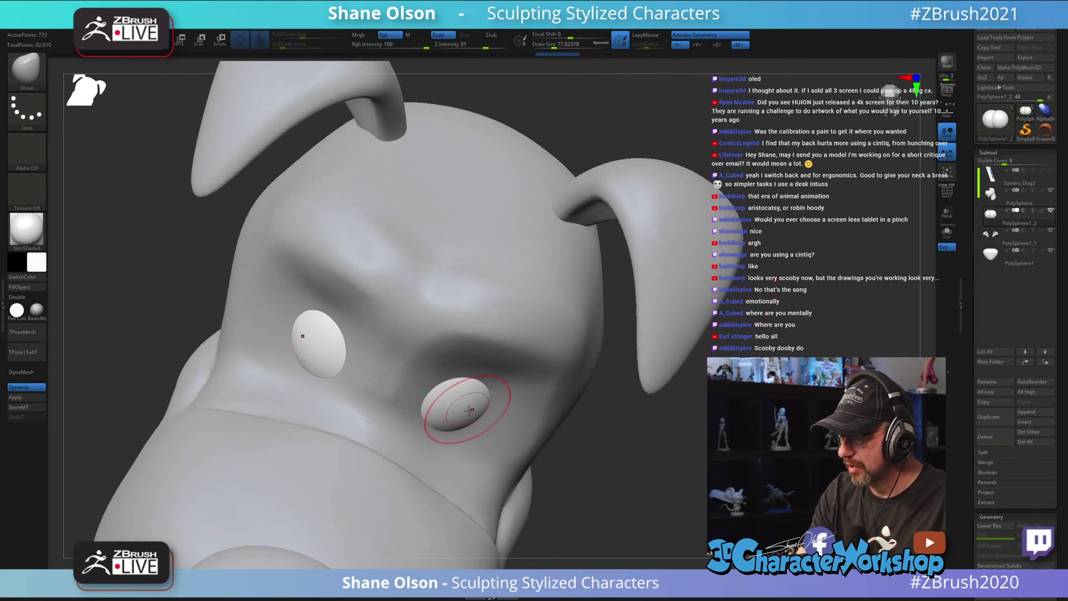
Step: Make the head the active subtool and reshape the surface around the eye sockets with the Move brush
{"action": "left_click_drag", "start_coordinate": [605, 473], "coordinate": [568, 453]}
{"action": "key", "text": "shift+f"}
{"action": "key", "text": "shift+f"}
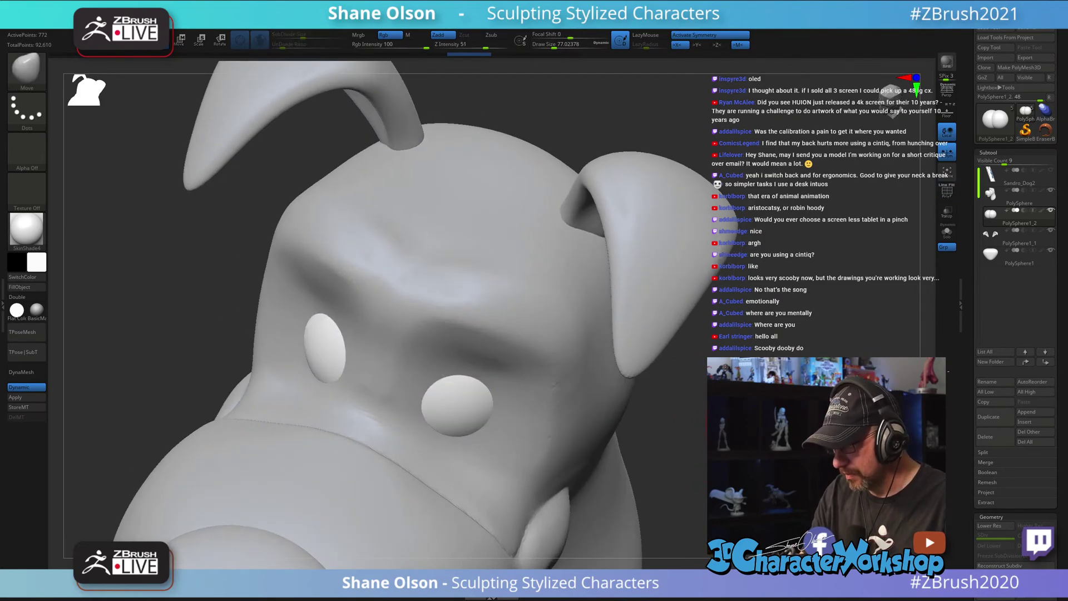
{"action": "left_click", "coordinate": [535, 427], "text": "alt"}
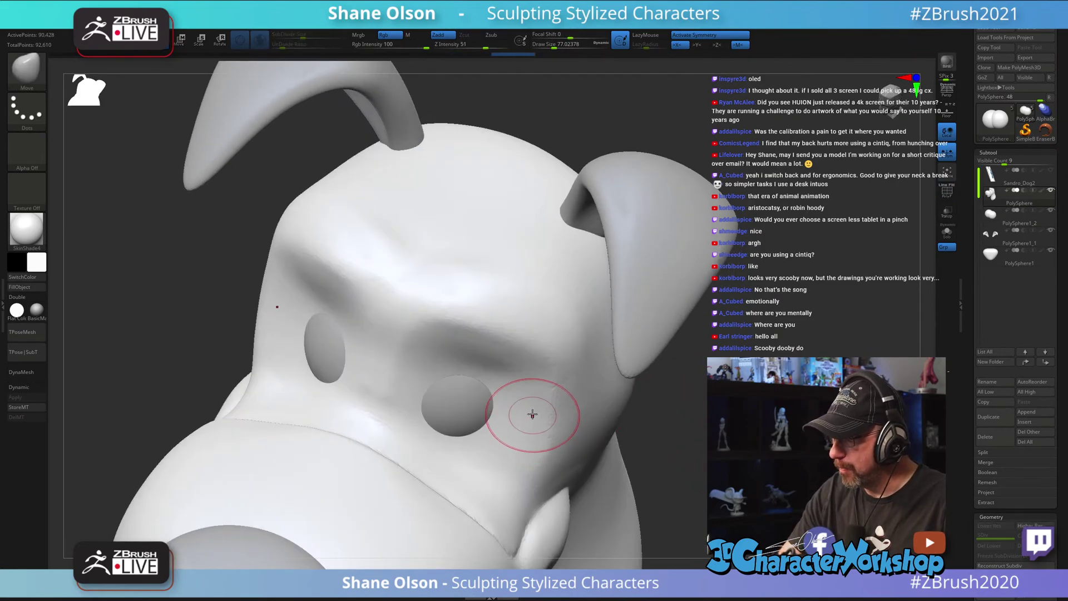
{"action": "mouse_move", "coordinate": [533, 416]}
{"action": "right_mouse_down"}
{"action": "mouse_move", "coordinate": [444, 398]}
{"action": "mouse_move", "coordinate": [456, 355]}
{"action": "mouse_move", "coordinate": [456, 398]}
{"action": "mouse_move", "coordinate": [456, 383]}
{"action": "right_mouse_up"}
{"action": "key", "text": "shift"}
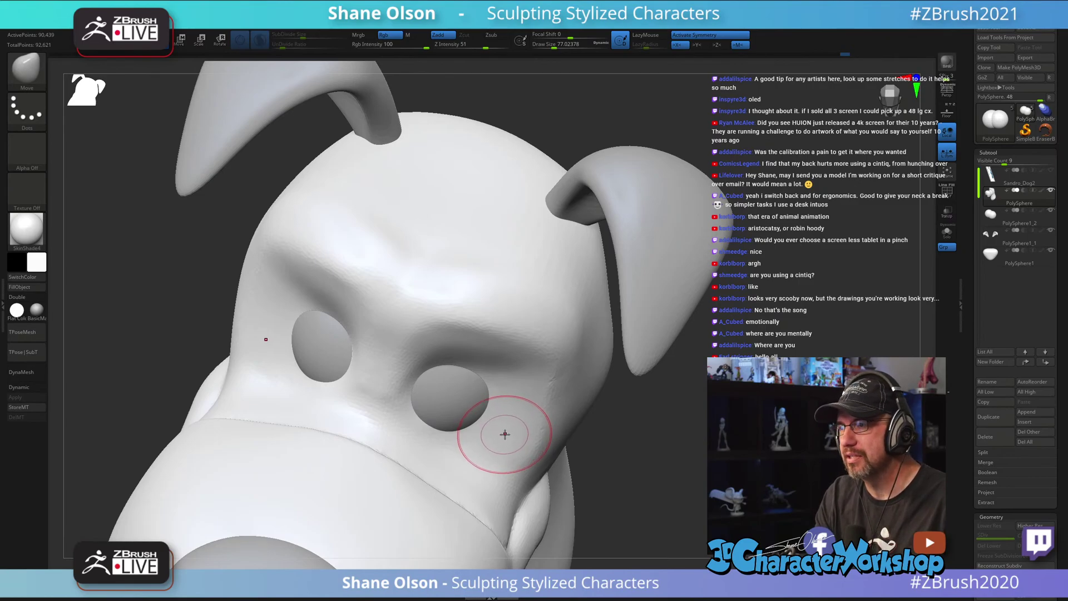
Step: Reduce the Move brush size to about 59 and refine how the face surface meets the eyeballs
{"action": "mouse_move", "coordinate": [461, 391]}
{"action": "right_mouse_down"}
{"action": "mouse_move", "coordinate": [449, 375]}
{"action": "mouse_move", "coordinate": [456, 357]}
{"action": "mouse_move", "coordinate": [468, 354]}
{"action": "mouse_move", "coordinate": [463, 383]}
{"action": "mouse_move", "coordinate": [554, 361]}
{"action": "mouse_move", "coordinate": [544, 348]}
{"action": "mouse_move", "coordinate": [533, 357]}
{"action": "right_mouse_up"}
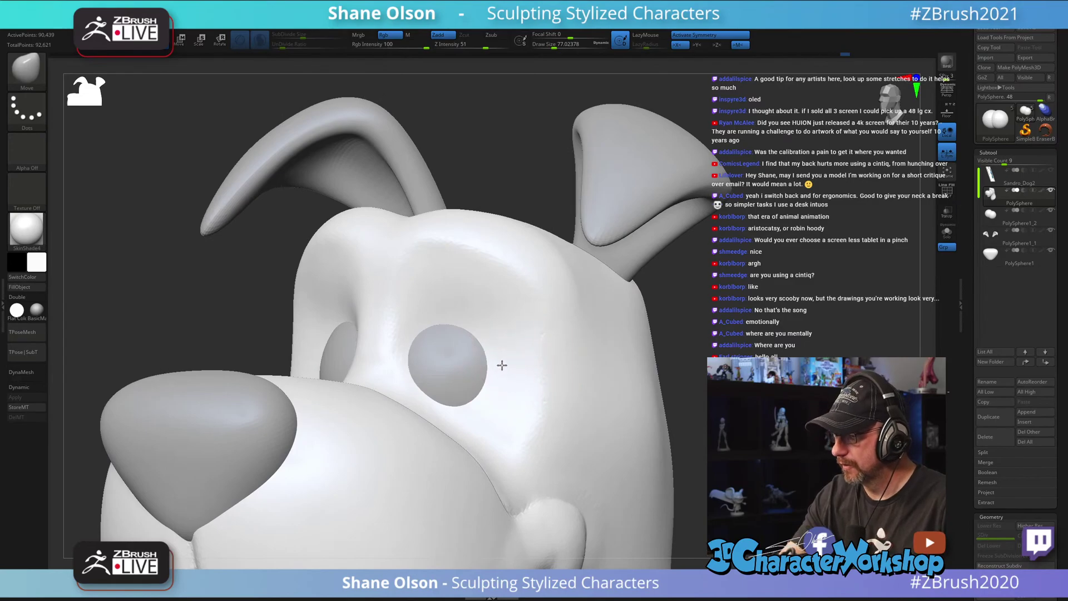
{"action": "right_click_drag", "start_coordinate": [465, 357], "coordinate": [456, 379]}
{"action": "left_click_drag", "start_coordinate": [452, 382], "coordinate": [448, 381]}
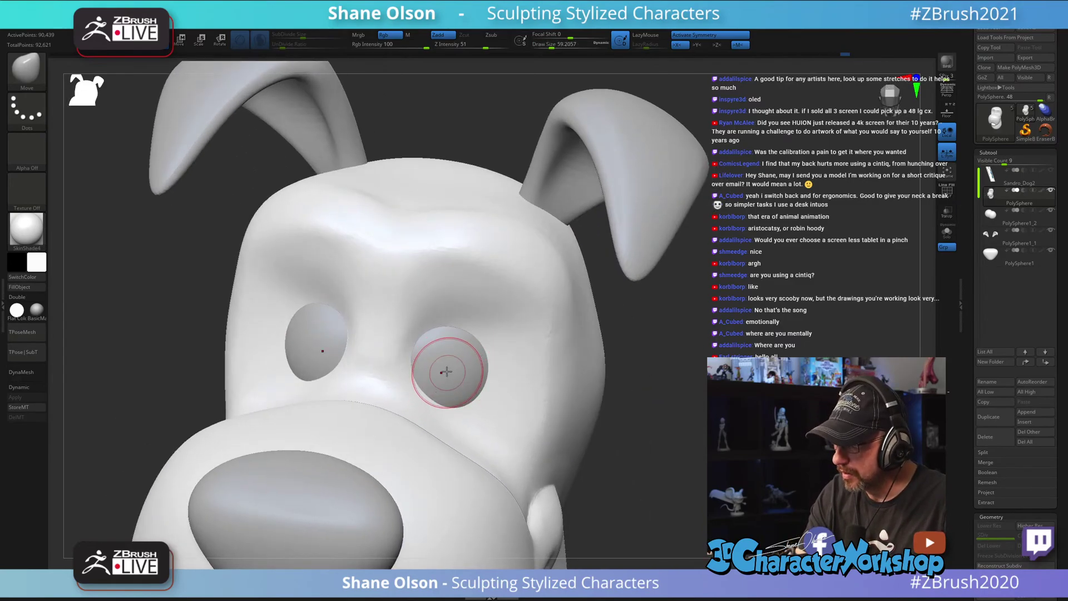
{"action": "mouse_move", "coordinate": [446, 372]}
{"action": "right_mouse_down"}
{"action": "mouse_move", "coordinate": [454, 377]}
{"action": "mouse_move", "coordinate": [412, 340]}
{"action": "mouse_move", "coordinate": [381, 353]}
{"action": "right_mouse_up"}
{"action": "mouse_move", "coordinate": [386, 305]}
{"action": "right_mouse_down"}
{"action": "mouse_move", "coordinate": [488, 358]}
{"action": "mouse_move", "coordinate": [455, 365]}
{"action": "mouse_move", "coordinate": [445, 349]}
{"action": "mouse_move", "coordinate": [484, 366]}
{"action": "mouse_move", "coordinate": [505, 357]}
{"action": "right_mouse_up"}
{"action": "key", "text": "shift"}
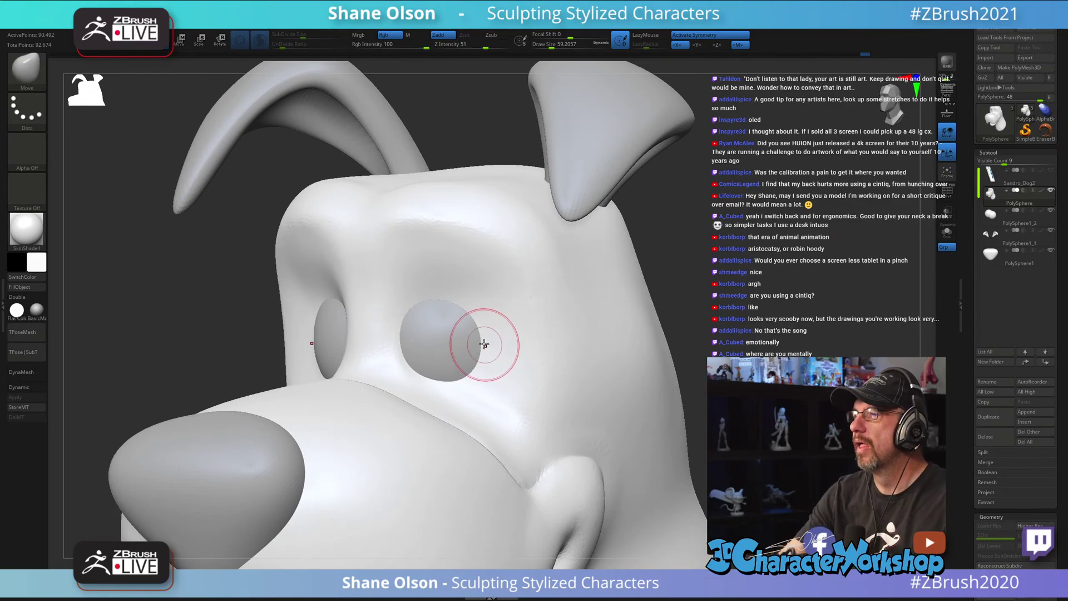
Step: Adjust and smooth the outer edge of the eye sockets with the Move brush at a size of about 65
{"action": "right_click_drag", "start_coordinate": [485, 341], "coordinate": [486, 323]}
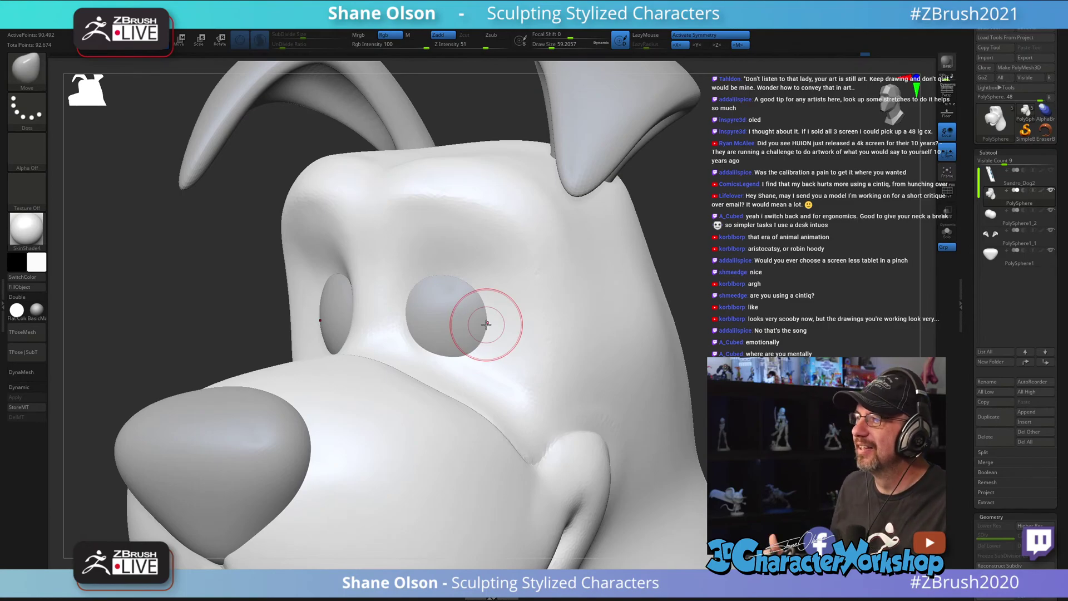
{"action": "mouse_move", "coordinate": [486, 319]}
{"action": "right_mouse_down"}
{"action": "mouse_move", "coordinate": [515, 321]}
{"action": "mouse_move", "coordinate": [484, 312]}
{"action": "mouse_move", "coordinate": [510, 310]}
{"action": "mouse_move", "coordinate": [500, 274]}
{"action": "mouse_move", "coordinate": [508, 269]}
{"action": "right_mouse_up"}
{"action": "key", "text": "shift"}
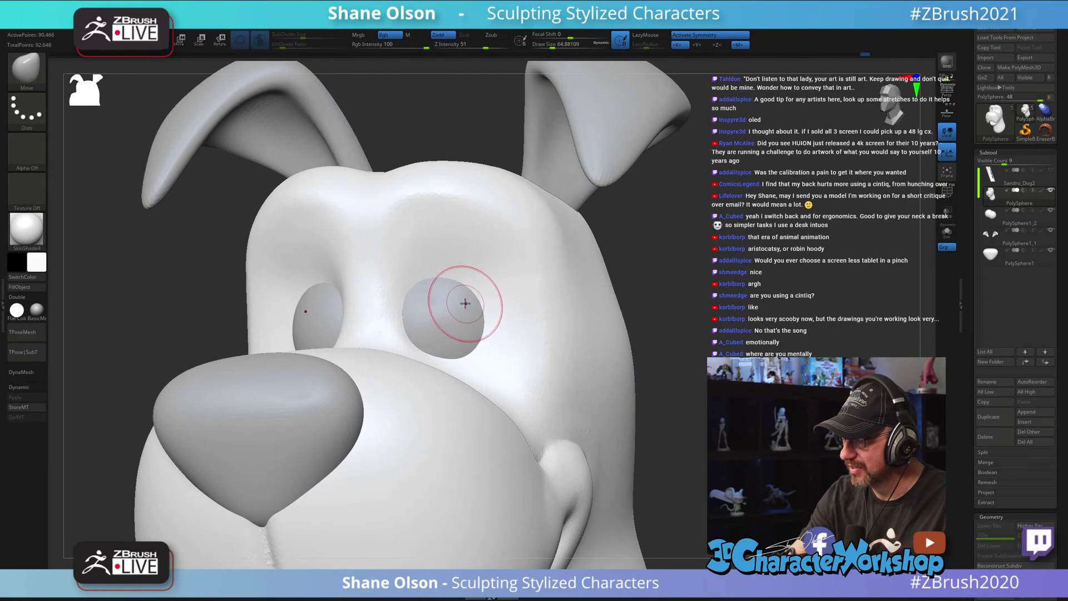
Step: Reselect the Move brush at a size of about 54 in a front view of the eyes
{"action": "mouse_move", "coordinate": [465, 302]}
{"action": "right_mouse_down"}
{"action": "mouse_move", "coordinate": [471, 339]}
{"action": "mouse_move", "coordinate": [484, 322]}
{"action": "mouse_move", "coordinate": [501, 327]}
{"action": "mouse_move", "coordinate": [489, 310]}
{"action": "mouse_move", "coordinate": [472, 320]}
{"action": "mouse_move", "coordinate": [562, 346]}
{"action": "mouse_move", "coordinate": [543, 351]}
{"action": "mouse_move", "coordinate": [497, 327]}
{"action": "mouse_move", "coordinate": [470, 352]}
{"action": "mouse_move", "coordinate": [473, 317]}
{"action": "mouse_move", "coordinate": [613, 292]}
{"action": "mouse_move", "coordinate": [568, 245]}
{"action": "mouse_move", "coordinate": [584, 345]}
{"action": "mouse_move", "coordinate": [656, 396]}
{"action": "mouse_move", "coordinate": [690, 320]}
{"action": "mouse_move", "coordinate": [646, 398]}
{"action": "mouse_move", "coordinate": [645, 418]}
{"action": "mouse_move", "coordinate": [671, 420]}
{"action": "mouse_move", "coordinate": [649, 421]}
{"action": "right_mouse_up"}
{"action": "left_click", "coordinate": [297, 576]}
{"action": "right_click_drag", "start_coordinate": [649, 305], "coordinate": [637, 385], "text": "ctrl"}
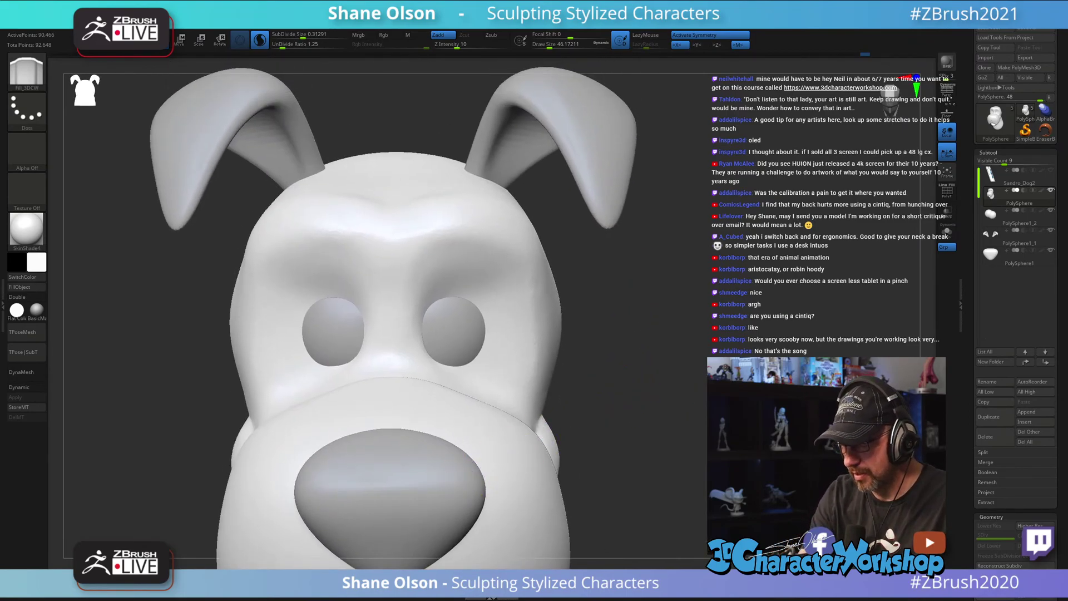
{"action": "key", "text": "b"}
{"action": "key", "text": "m"}
{"action": "key", "text": "v"}
{"action": "right_click_drag", "start_coordinate": [597, 271], "coordinate": [584, 291]}
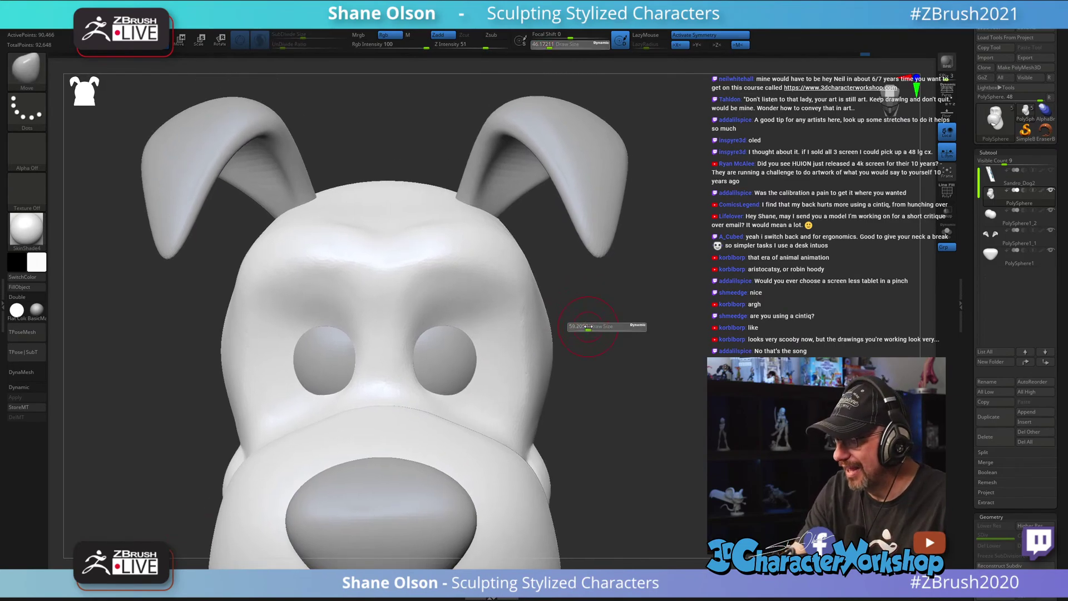
{"action": "mouse_move", "coordinate": [453, 341]}
{"action": "right_mouse_down"}
{"action": "mouse_move", "coordinate": [429, 366]}
{"action": "mouse_move", "coordinate": [413, 350]}
{"action": "mouse_move", "coordinate": [424, 325]}
{"action": "right_mouse_up"}
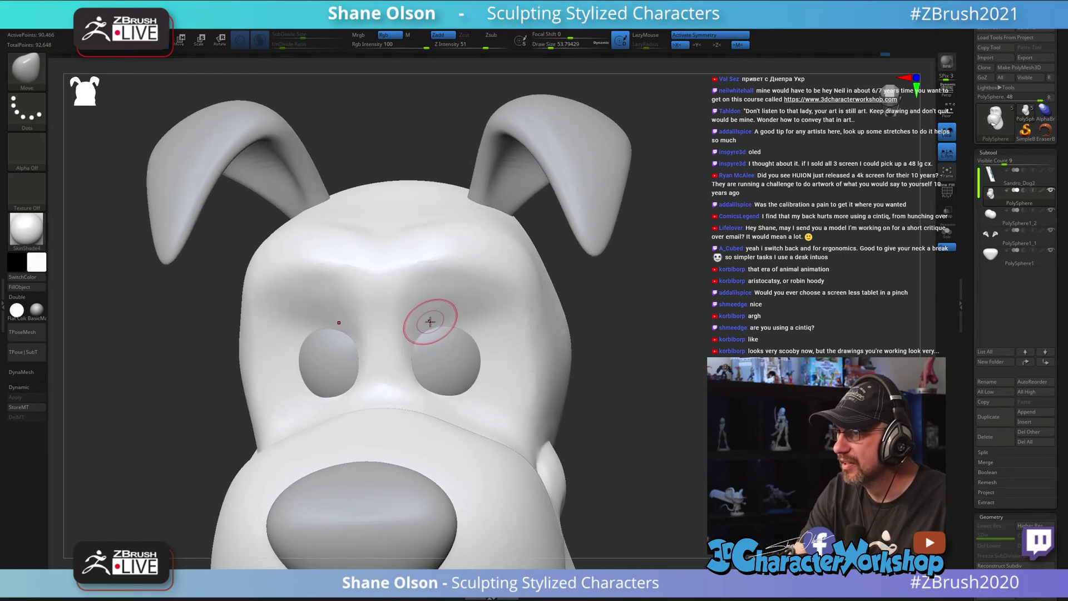
Step: Set the brush size to about 59, then shift and smooth the surface above the inner eyes under the brow
{"action": "key", "text": "s"}
{"action": "left_click_drag", "start_coordinate": [433, 328], "coordinate": [435, 329]}
{"action": "right_click_drag", "start_coordinate": [431, 323], "coordinate": [429, 321]}
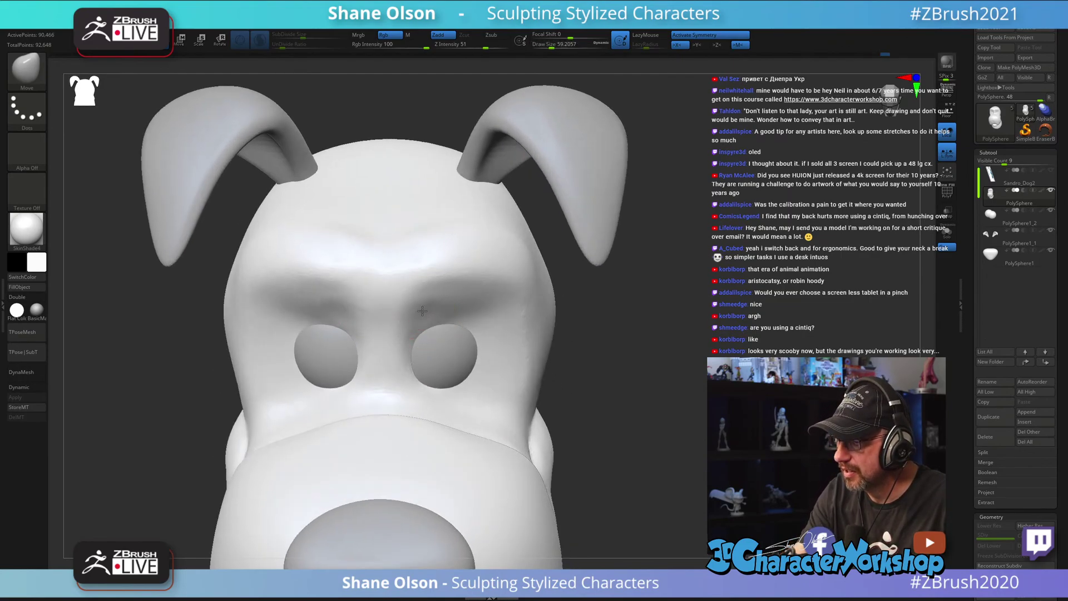
{"action": "left_click_drag", "start_coordinate": [422, 311], "coordinate": [423, 315]}
{"action": "left_click_drag", "start_coordinate": [424, 316], "coordinate": [435, 302]}
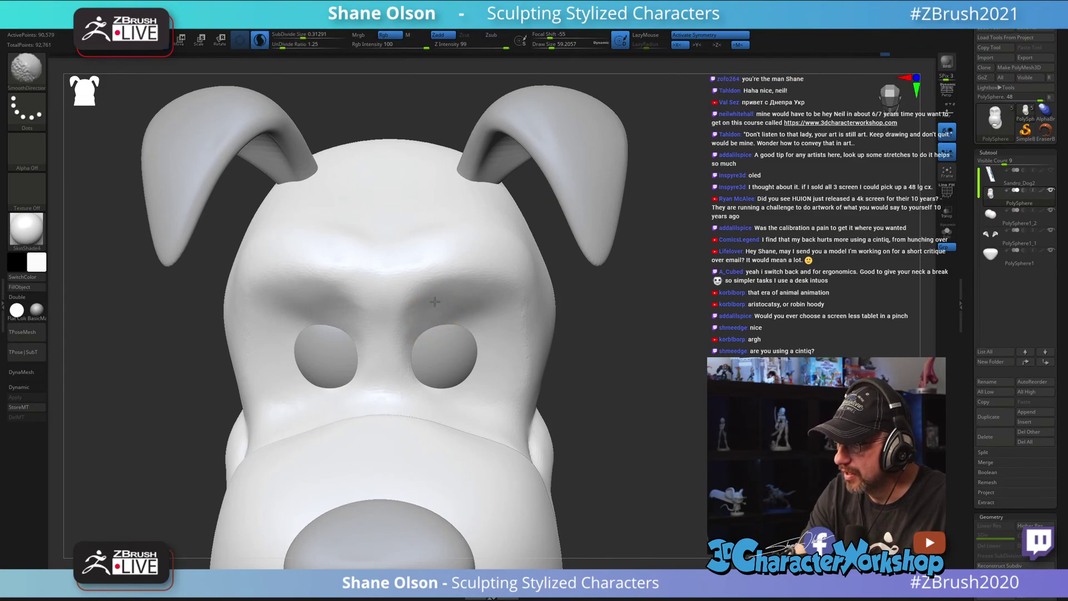
Step: Smooth the forehead, brow and eye sockets of the dog's head, checking the form from several angles
{"action": "mouse_move", "coordinate": [435, 301]}
{"action": "right_mouse_down"}
{"action": "mouse_move", "coordinate": [656, 377]}
{"action": "mouse_move", "coordinate": [607, 350]}
{"action": "mouse_move", "coordinate": [602, 328]}
{"action": "right_mouse_up"}
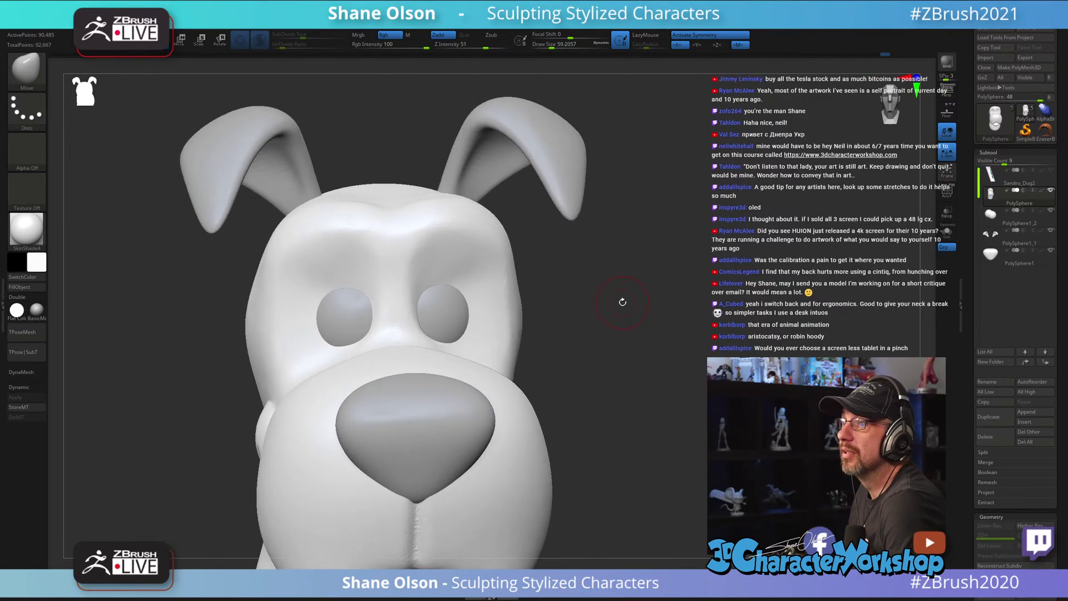
{"action": "mouse_move", "coordinate": [595, 328]}
{"action": "right_mouse_down"}
{"action": "mouse_move", "coordinate": [596, 312]}
{"action": "mouse_move", "coordinate": [596, 323]}
{"action": "right_mouse_up"}
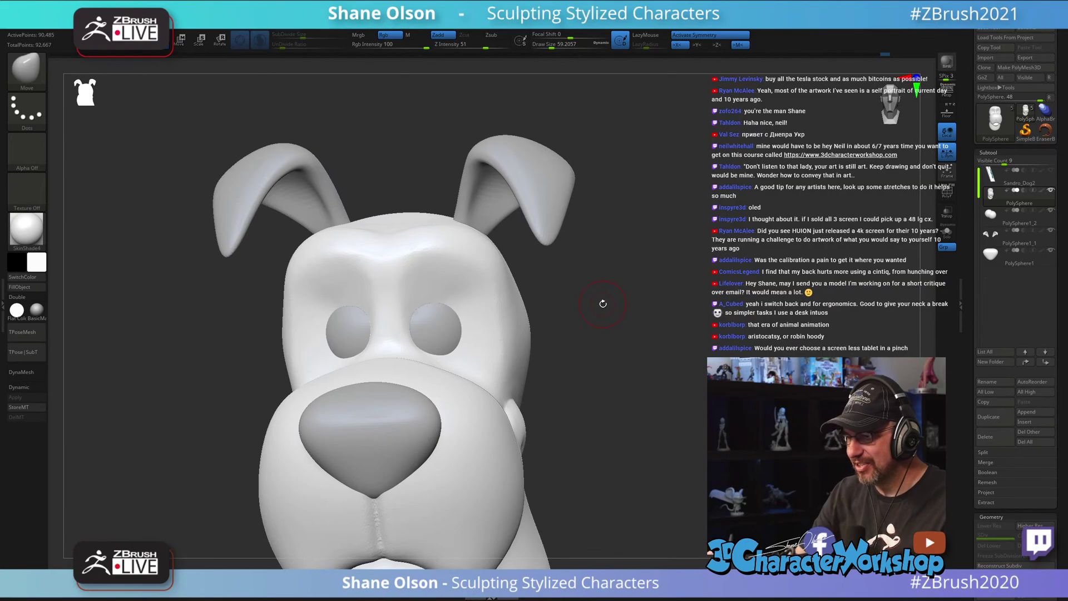
{"action": "mouse_move", "coordinate": [430, 349]}
{"action": "right_mouse_down"}
{"action": "mouse_move", "coordinate": [424, 329]}
{"action": "mouse_move", "coordinate": [401, 356]}
{"action": "mouse_move", "coordinate": [435, 315]}
{"action": "right_mouse_up"}
{"action": "key", "text": "shift"}
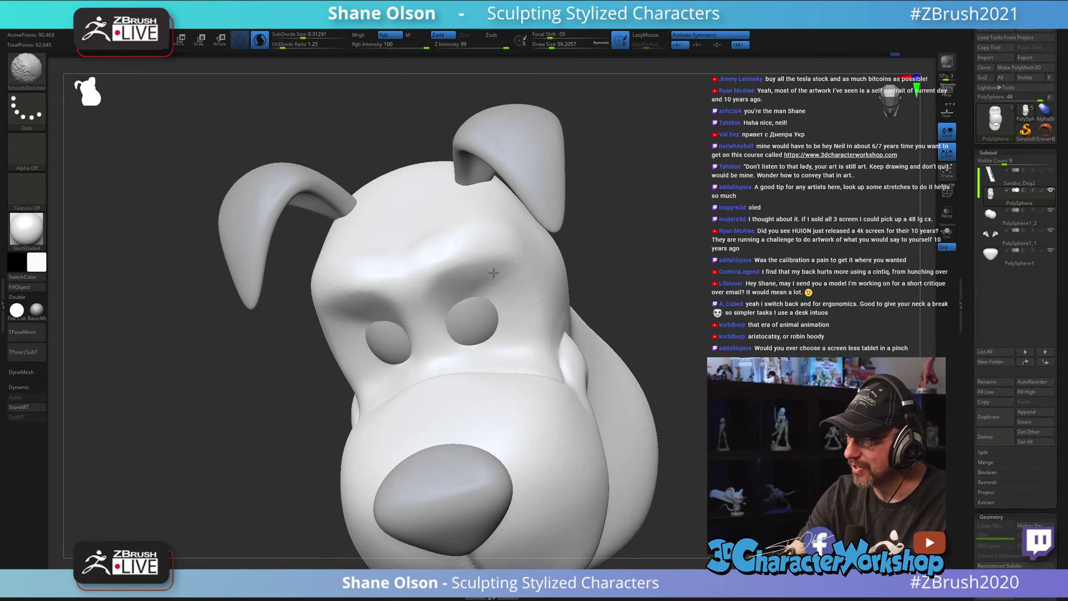
Step: Use the Pinch brush at a draw size of about 44 to sharpen the edges between the eyes and the nose bridge
{"action": "mouse_move", "coordinate": [522, 265]}
{"action": "right_mouse_down"}
{"action": "mouse_move", "coordinate": [549, 295]}
{"action": "mouse_move", "coordinate": [512, 261]}
{"action": "mouse_move", "coordinate": [484, 258]}
{"action": "mouse_move", "coordinate": [479, 285]}
{"action": "mouse_move", "coordinate": [508, 334]}
{"action": "mouse_move", "coordinate": [365, 494]}
{"action": "right_mouse_up"}
{"action": "key", "text": "b"}
{"action": "key", "text": "p"}
{"action": "key", "text": "i"}
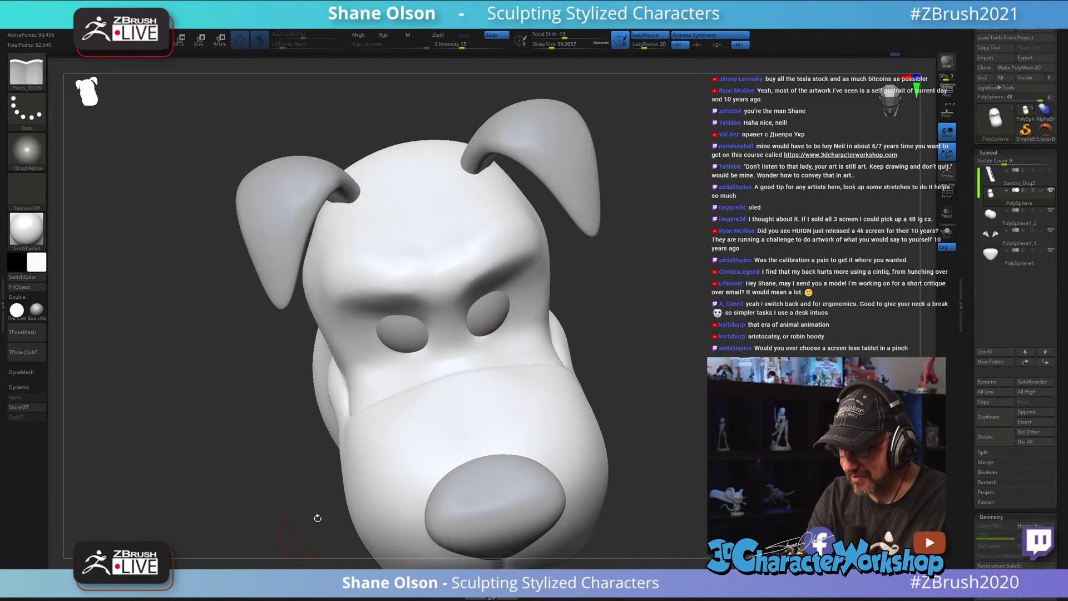
{"action": "mouse_move", "coordinate": [318, 518]}
{"action": "right_mouse_down", "text": "ctrl"}
{"action": "mouse_move", "coordinate": [472, 331]}
{"action": "mouse_move", "coordinate": [450, 318]}
{"action": "right_mouse_up", "text": "ctrl"}
{"action": "left_click_drag", "start_coordinate": [365, 250], "coordinate": [410, 411]}
{"action": "mouse_move", "coordinate": [436, 341]}
{"action": "right_mouse_down"}
{"action": "mouse_move", "coordinate": [478, 326]}
{"action": "mouse_move", "coordinate": [436, 333]}
{"action": "right_mouse_up"}
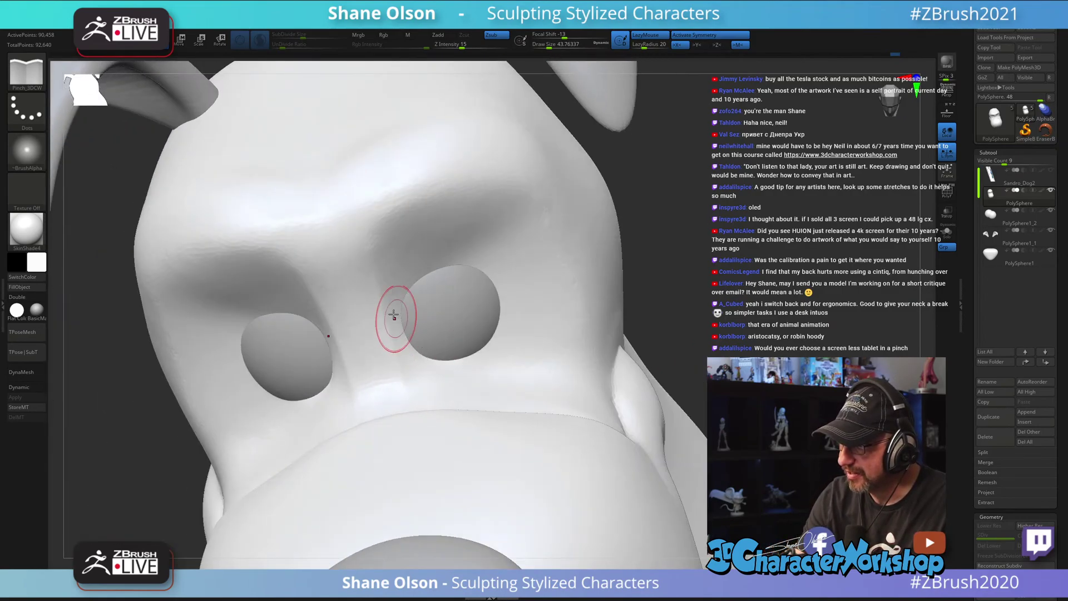
Step: Refine the creases beside the nose bridge and smooth them into the brow and inner eye sockets
{"action": "mouse_move", "coordinate": [413, 420]}
{"action": "right_mouse_down"}
{"action": "mouse_move", "coordinate": [453, 401]}
{"action": "mouse_move", "coordinate": [415, 386]}
{"action": "mouse_move", "coordinate": [406, 353]}
{"action": "mouse_move", "coordinate": [426, 361]}
{"action": "mouse_move", "coordinate": [418, 353]}
{"action": "right_mouse_up"}
{"action": "key", "text": "shift"}
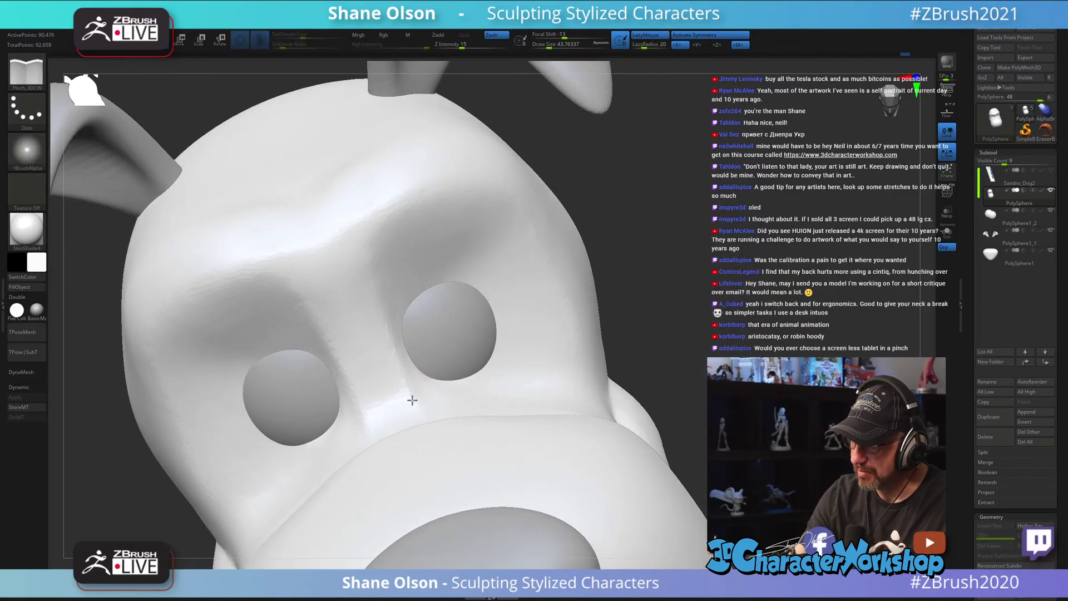
{"action": "right_click_drag", "start_coordinate": [410, 389], "coordinate": [393, 397]}
{"action": "key", "text": "shift"}
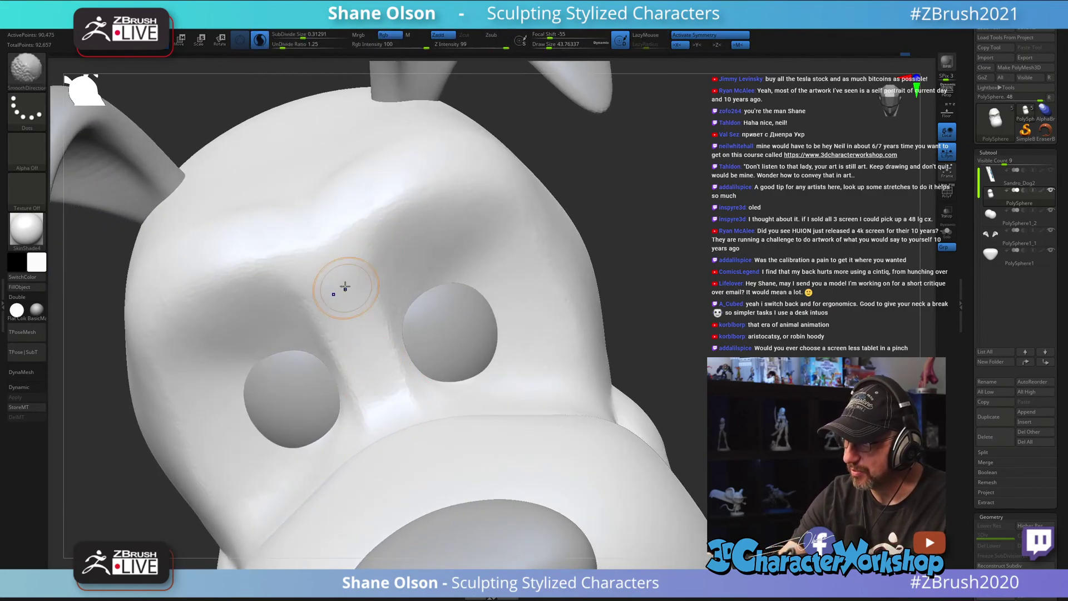
Step: Reshape the nose bridge between the eyes using the Move brush at a draw size of about 68, and smooth it
{"action": "key", "text": "b"}
{"action": "key", "text": "m"}
{"action": "key", "text": "v"}
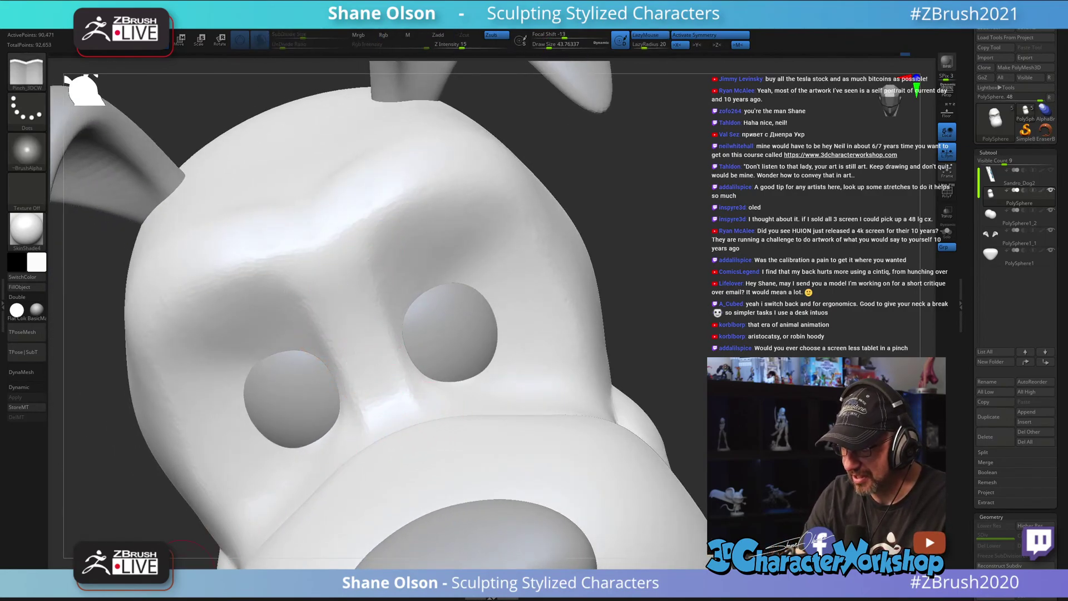
{"action": "key", "text": "s"}
{"action": "left_click_drag", "start_coordinate": [356, 363], "coordinate": [390, 362]}
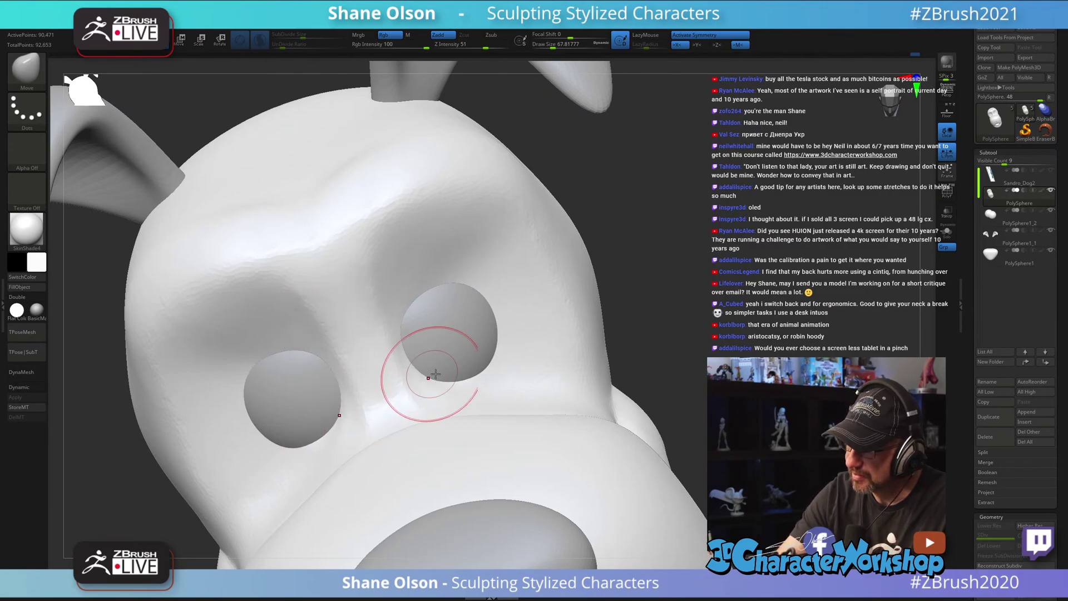
{"action": "right_click_drag", "start_coordinate": [436, 374], "coordinate": [479, 388]}
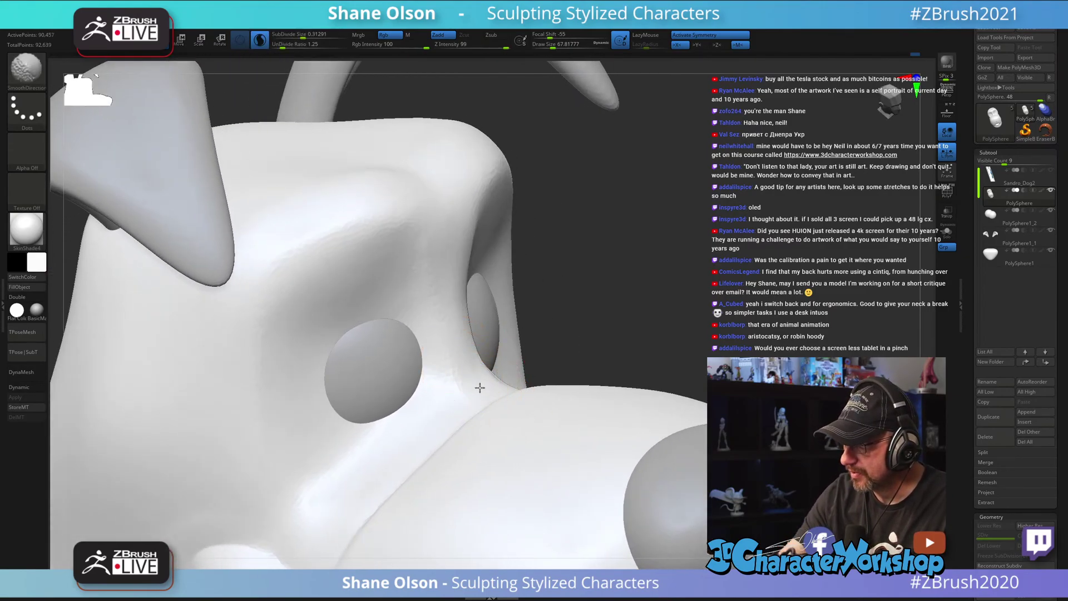
{"action": "left_click_drag", "start_coordinate": [479, 388], "coordinate": [490, 385], "text": "shift"}
Step: Adjust the head's side profile with a larger Move brush and smooth the side and back of the head
{"action": "mouse_move", "coordinate": [503, 384]}
{"action": "right_mouse_down", "text": "ctrl"}
{"action": "mouse_move", "coordinate": [465, 312]}
{"action": "mouse_move", "coordinate": [629, 328]}
{"action": "mouse_move", "coordinate": [608, 332]}
{"action": "mouse_move", "coordinate": [626, 317]}
{"action": "mouse_move", "coordinate": [584, 353]}
{"action": "right_mouse_up", "text": "ctrl"}
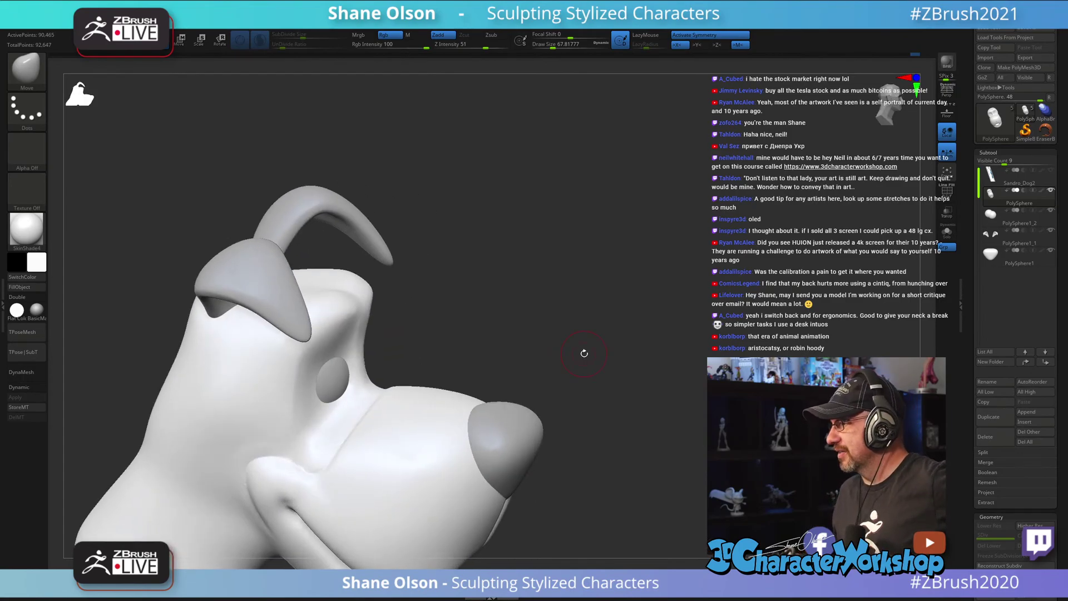
{"action": "right_click_drag", "start_coordinate": [585, 353], "coordinate": [591, 333]}
{"action": "right_click_drag", "start_coordinate": [603, 379], "coordinate": [567, 381]}
{"action": "key", "text": "shift"}
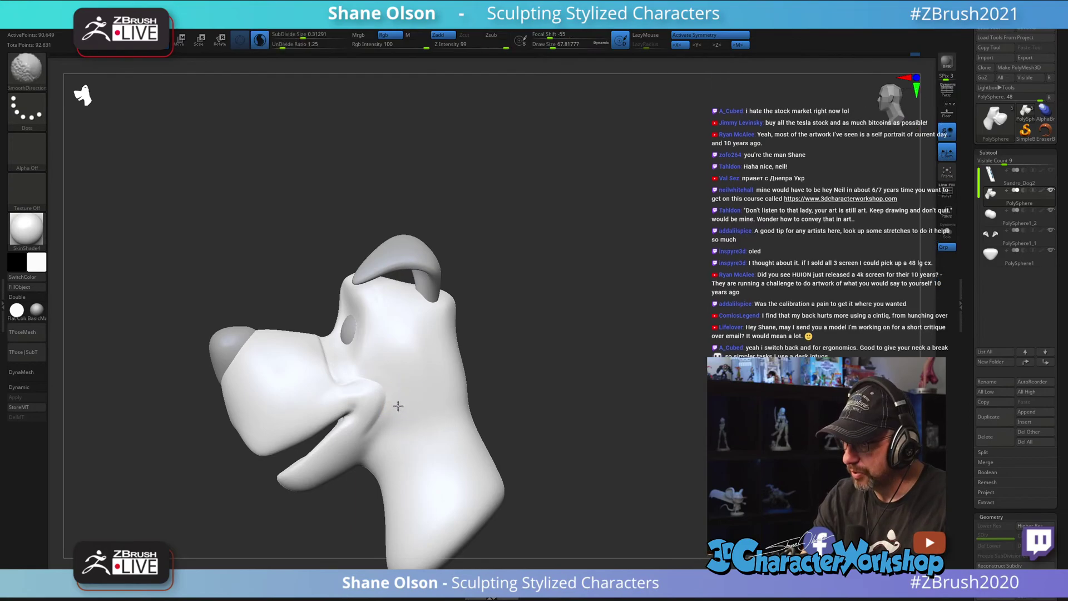
{"action": "mouse_move", "coordinate": [420, 410]}
{"action": "right_mouse_down"}
{"action": "mouse_move", "coordinate": [510, 374]}
{"action": "mouse_move", "coordinate": [596, 386]}
{"action": "right_mouse_up"}
{"action": "key", "text": "shift"}
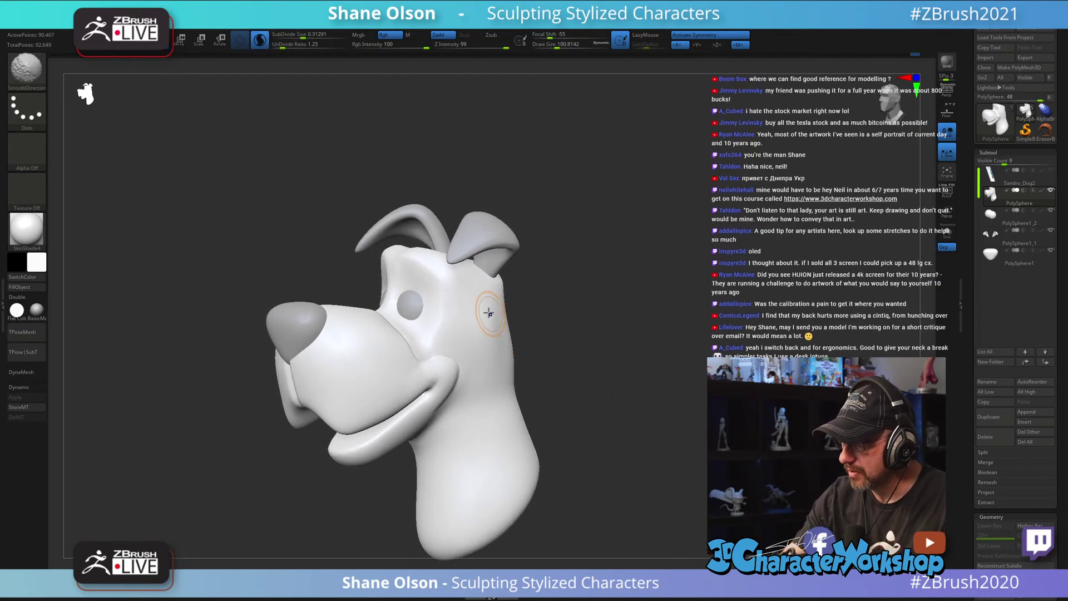
{"action": "right_click_drag", "start_coordinate": [507, 397], "coordinate": [595, 450]}
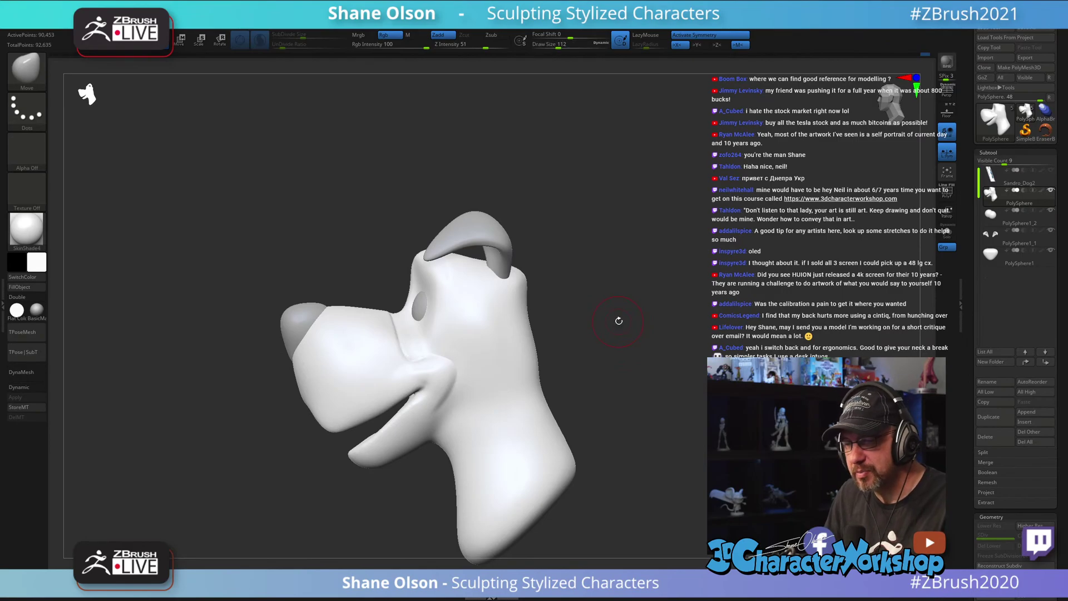
{"action": "left_click_drag", "start_coordinate": [615, 317], "coordinate": [605, 302], "text": "alt"}
{"action": "left_click_drag", "start_coordinate": [381, 297], "coordinate": [379, 313], "text": "shift"}
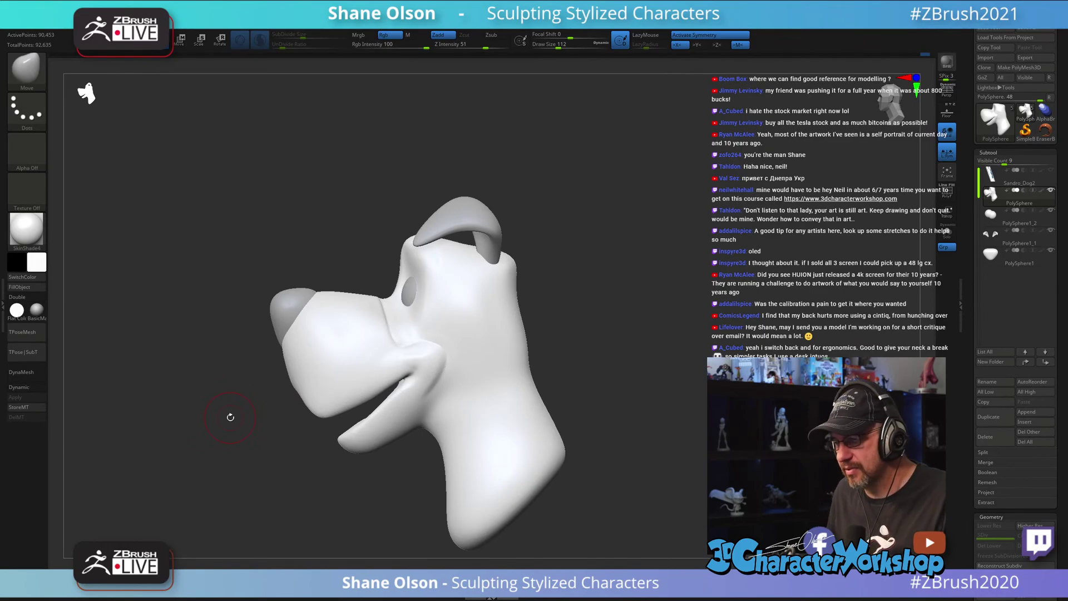
{"action": "mouse_move", "coordinate": [230, 416]}
{"action": "left_mouse_down"}
{"action": "mouse_move", "coordinate": [250, 418]}
{"action": "mouse_move", "coordinate": [240, 420]}
{"action": "left_mouse_up"}
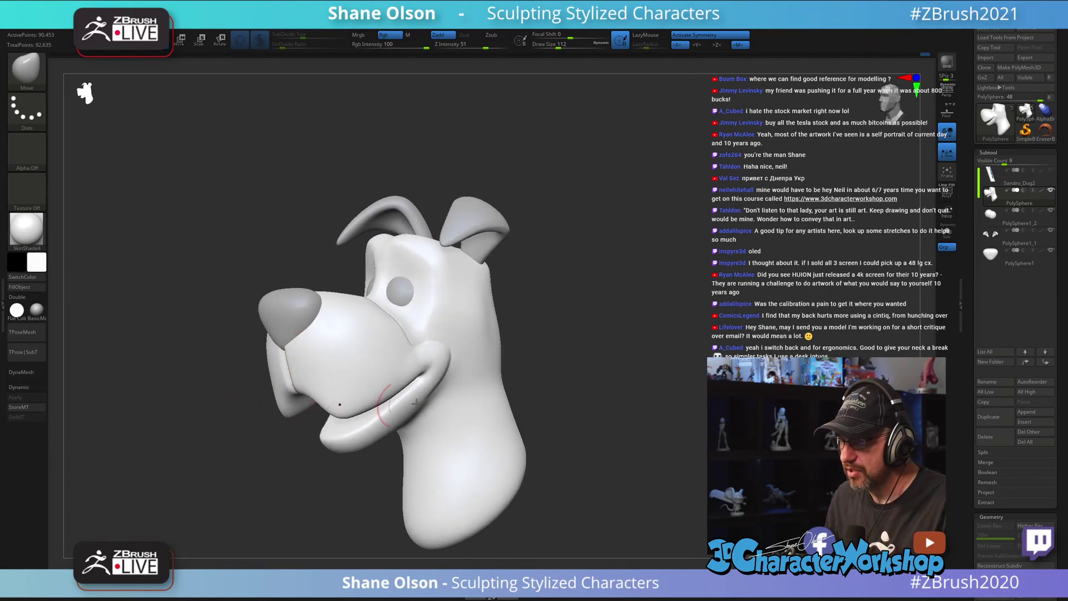
{"action": "left_click_drag", "start_coordinate": [642, 376], "coordinate": [677, 365]}
{"action": "left_click_drag", "start_coordinate": [583, 266], "coordinate": [139, 300]}
Step: Choose a muted blue-grey colour and fill the dog's head subtool with it
{"action": "left_click", "coordinate": [37, 261]}
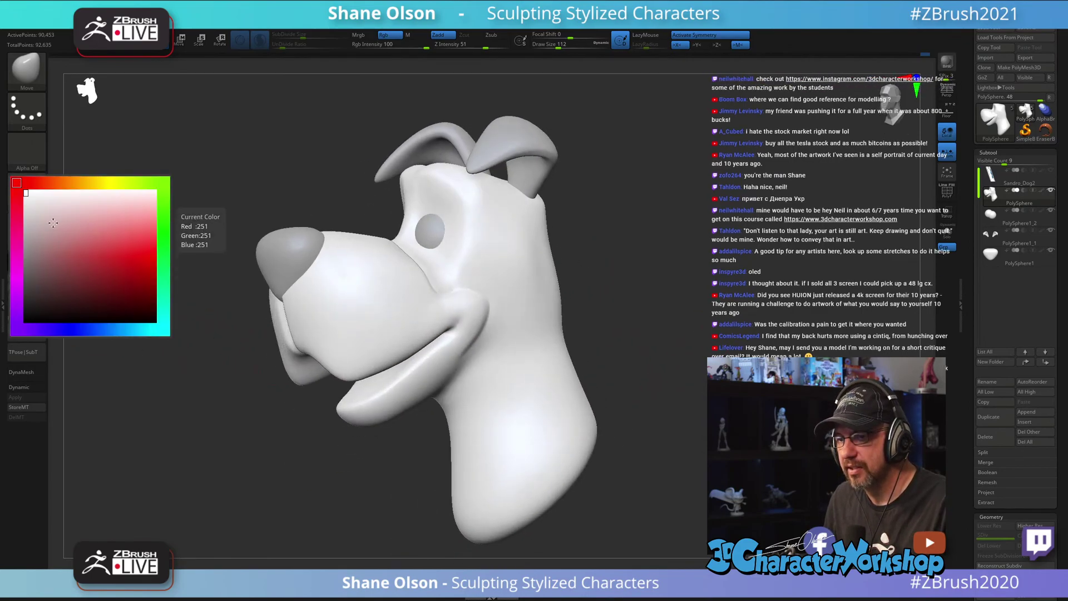
{"action": "left_click", "coordinate": [24, 228]}
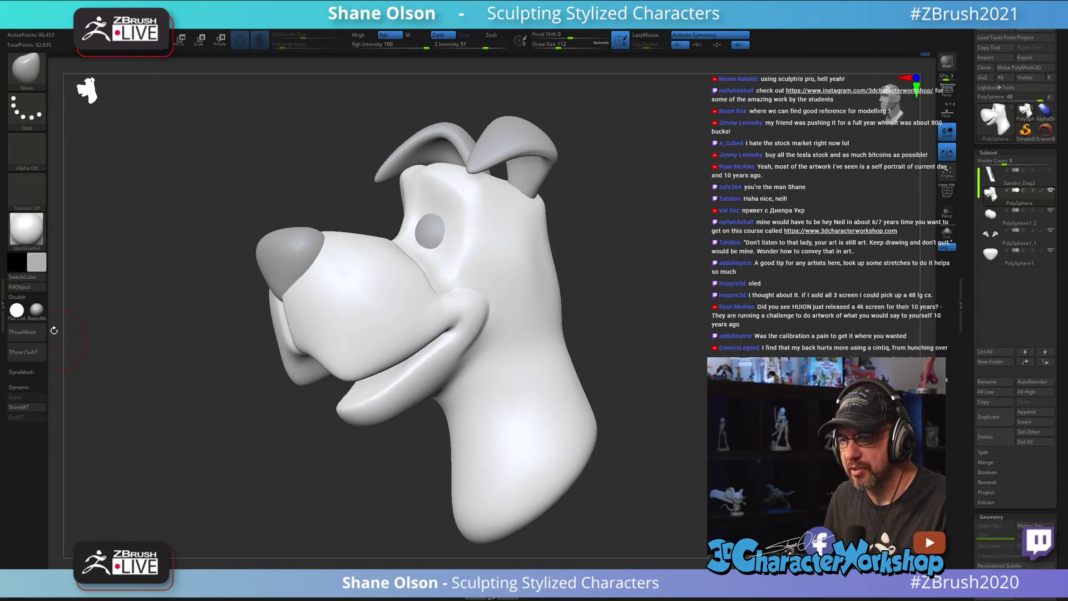
{"action": "left_click", "coordinate": [38, 260]}
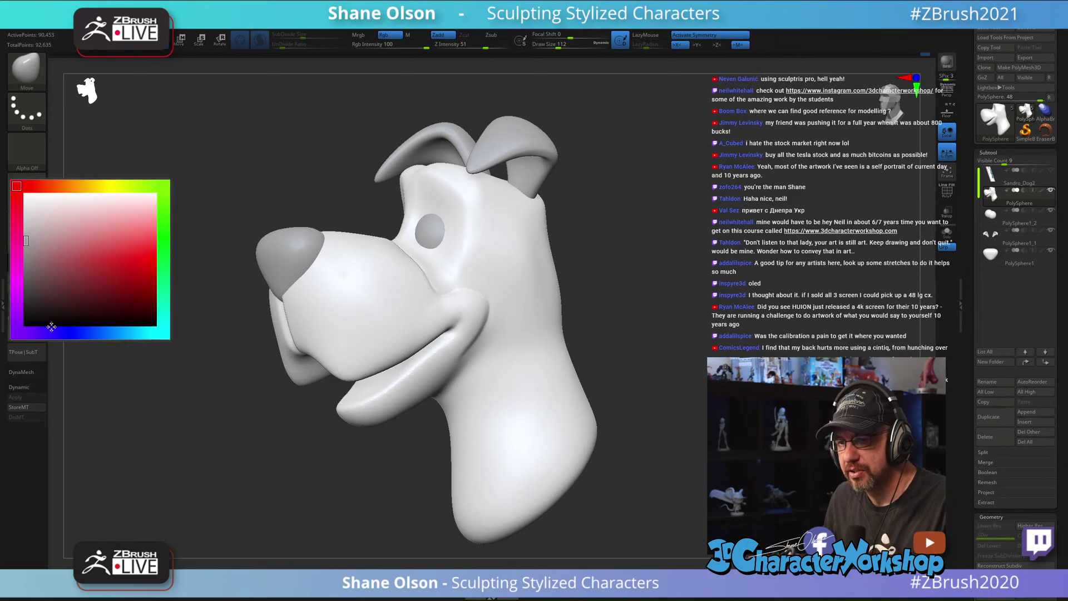
{"action": "left_click_drag", "start_coordinate": [51, 327], "coordinate": [97, 333]}
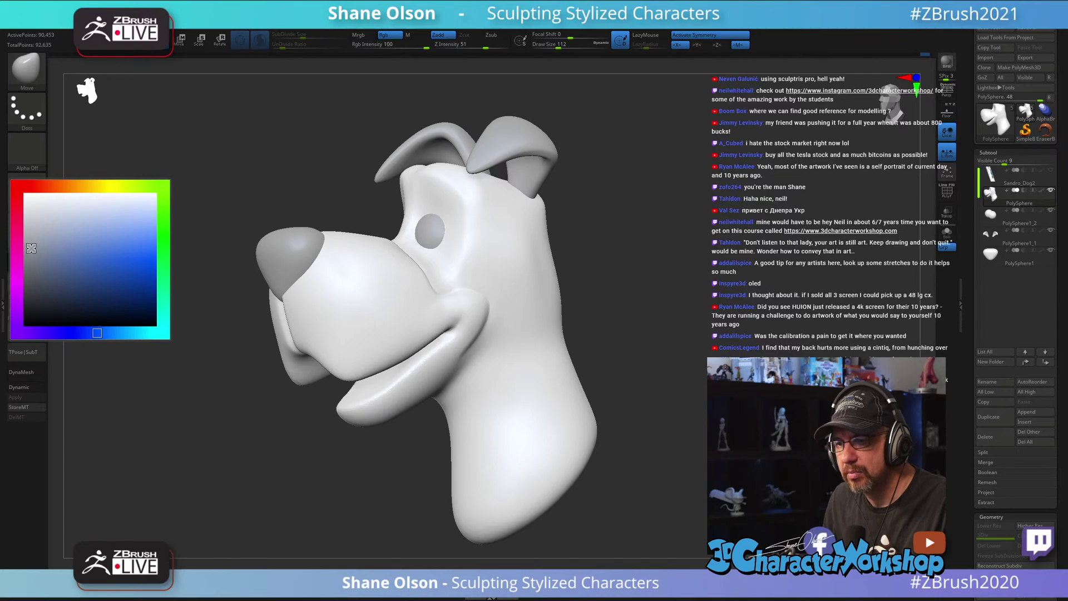
{"action": "left_click", "coordinate": [31, 248]}
{"action": "left_click", "coordinate": [31, 289]}
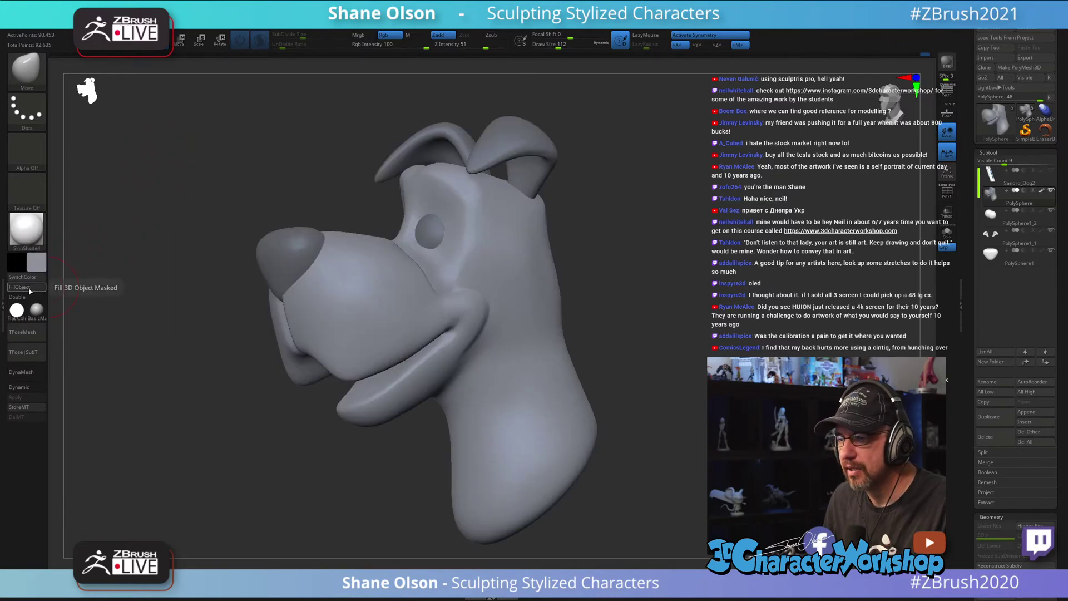
Step: Examine the blue-grey head against the nose, eyes and ears from side and three-quarter views
{"action": "mouse_move", "coordinate": [147, 398]}
{"action": "left_mouse_down"}
{"action": "mouse_move", "coordinate": [199, 412]}
{"action": "mouse_move", "coordinate": [153, 411]}
{"action": "left_mouse_up"}
{"action": "left_click_drag", "start_coordinate": [569, 180], "coordinate": [656, 218]}
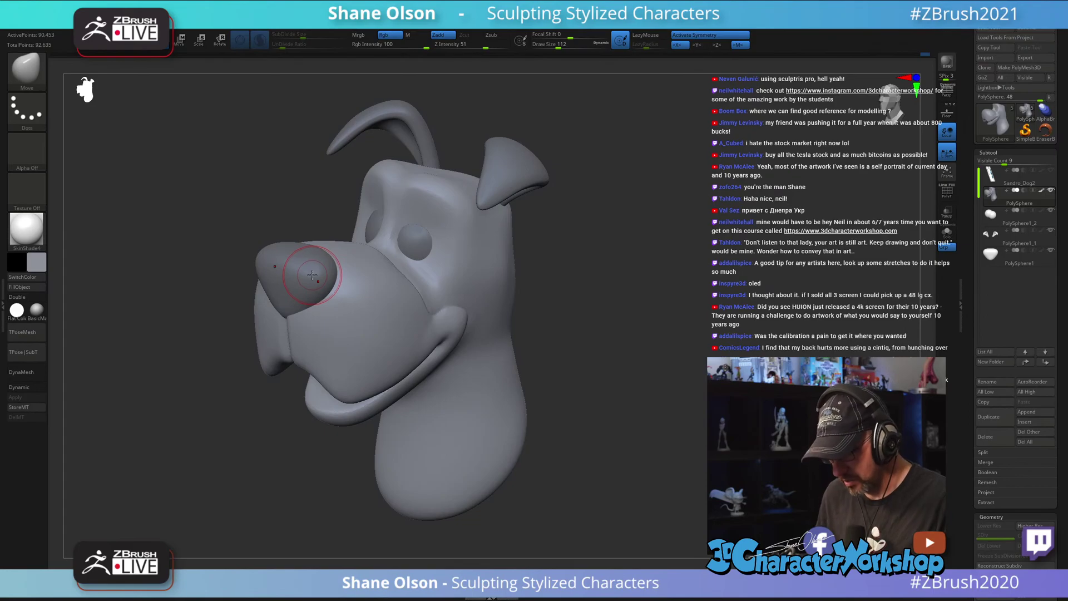
{"action": "left_click_drag", "start_coordinate": [310, 186], "coordinate": [292, 277]}
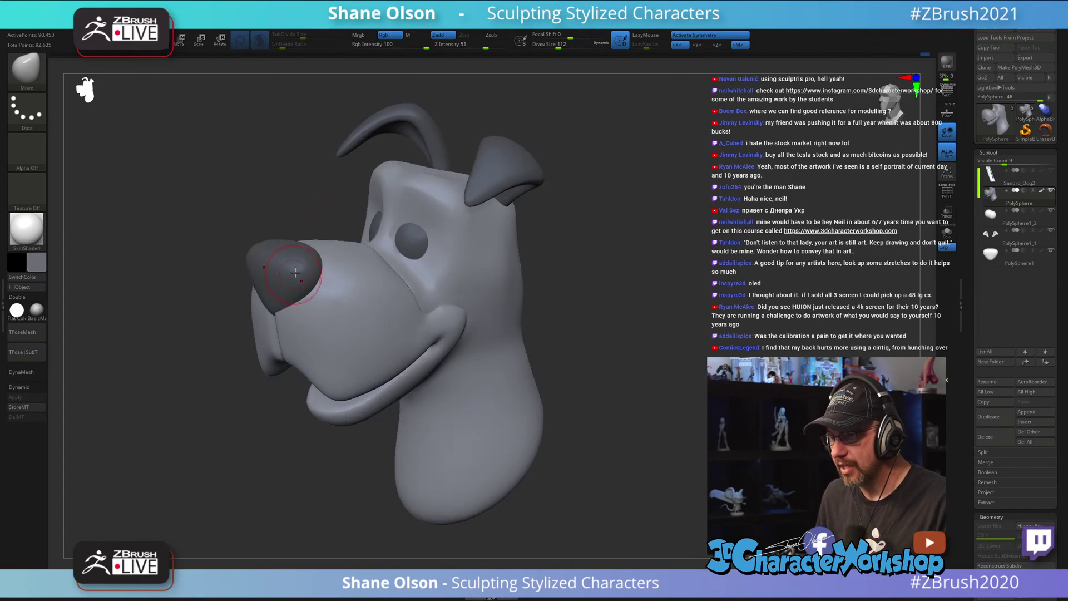
{"action": "left_click_drag", "start_coordinate": [296, 185], "coordinate": [298, 176]}
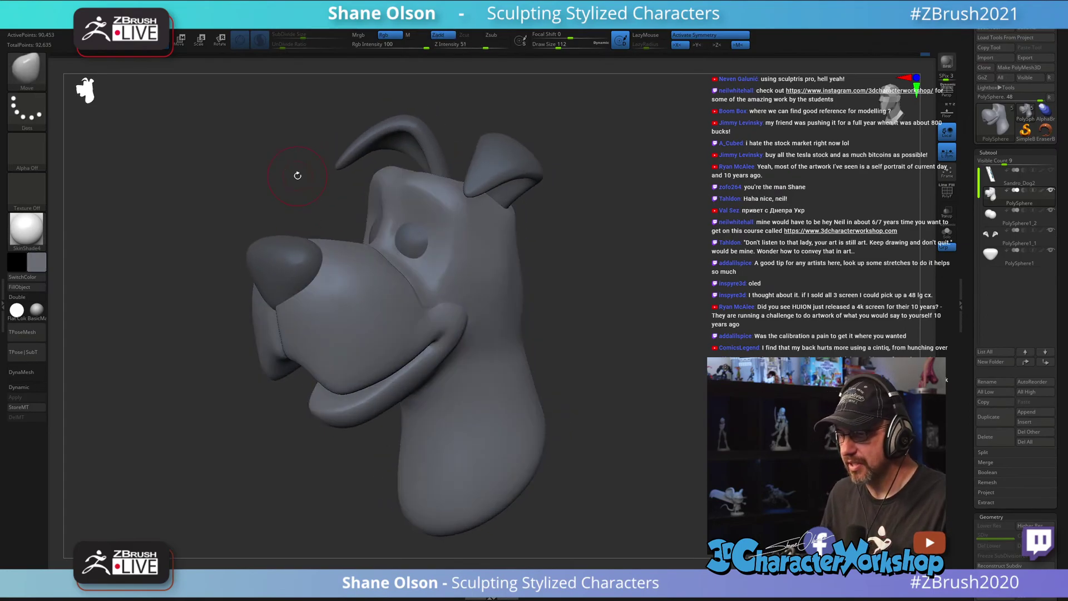
{"action": "left_click_drag", "start_coordinate": [696, 343], "coordinate": [690, 339]}
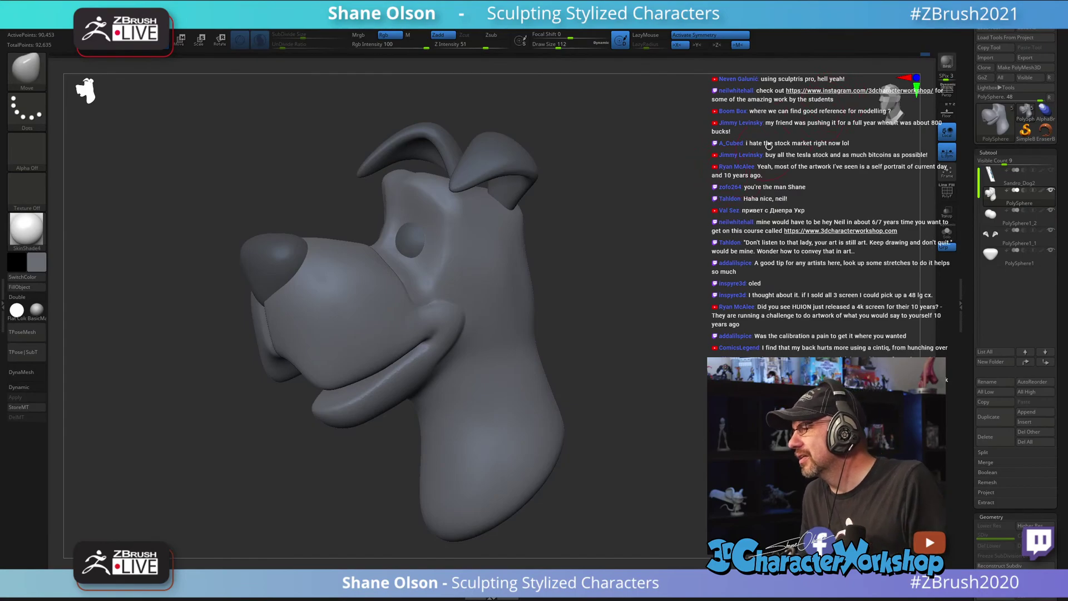
{"action": "left_click_drag", "start_coordinate": [618, 334], "coordinate": [644, 313]}
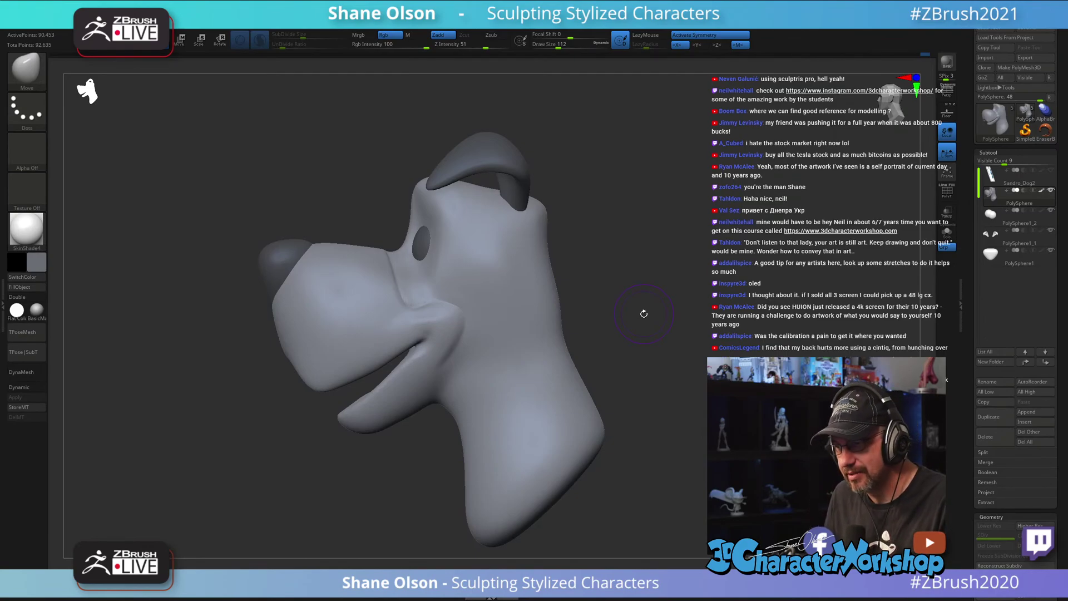
{"action": "left_click_drag", "start_coordinate": [643, 313], "coordinate": [352, 318]}
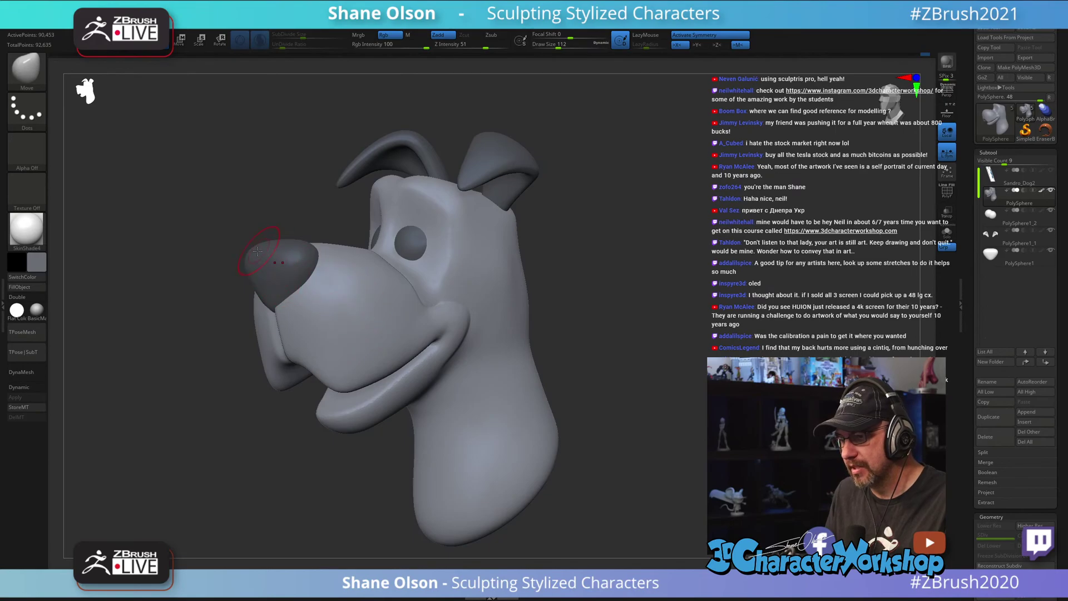
{"action": "left_click_drag", "start_coordinate": [596, 262], "coordinate": [553, 215]}
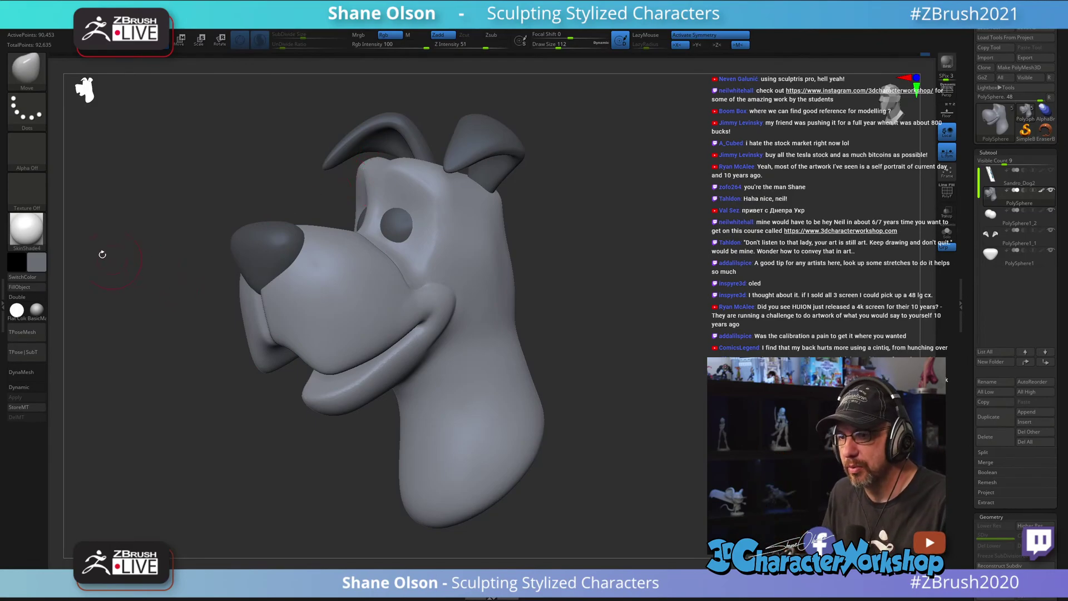
Step: Set the active colour to a saturated red so the unpainted nose, eyes and ears take it
{"action": "left_click", "coordinate": [27, 263]}
{"action": "left_click", "coordinate": [27, 263]}
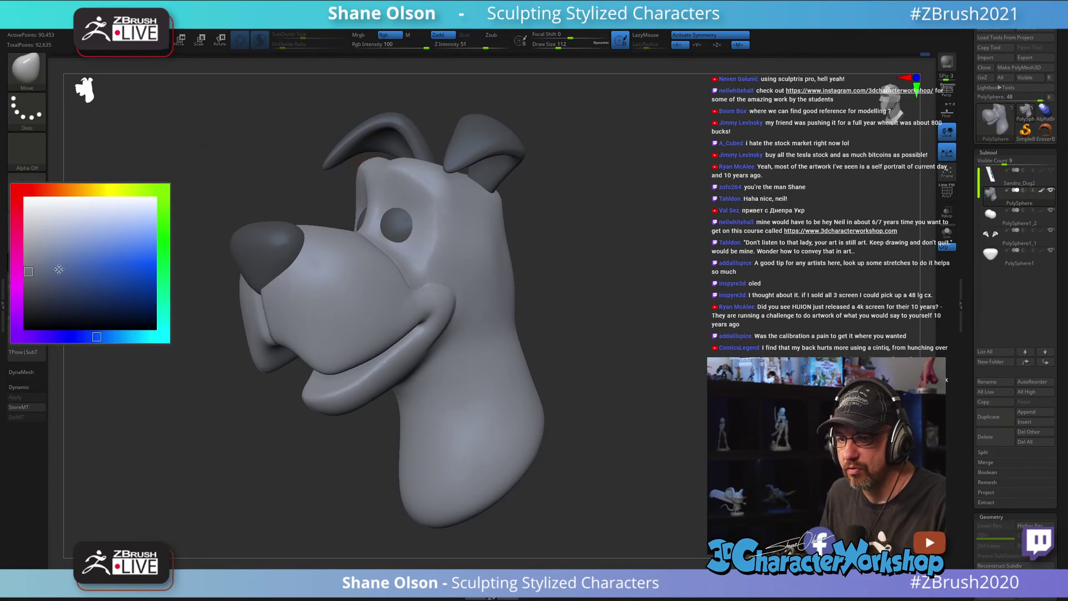
{"action": "left_click", "coordinate": [17, 189]}
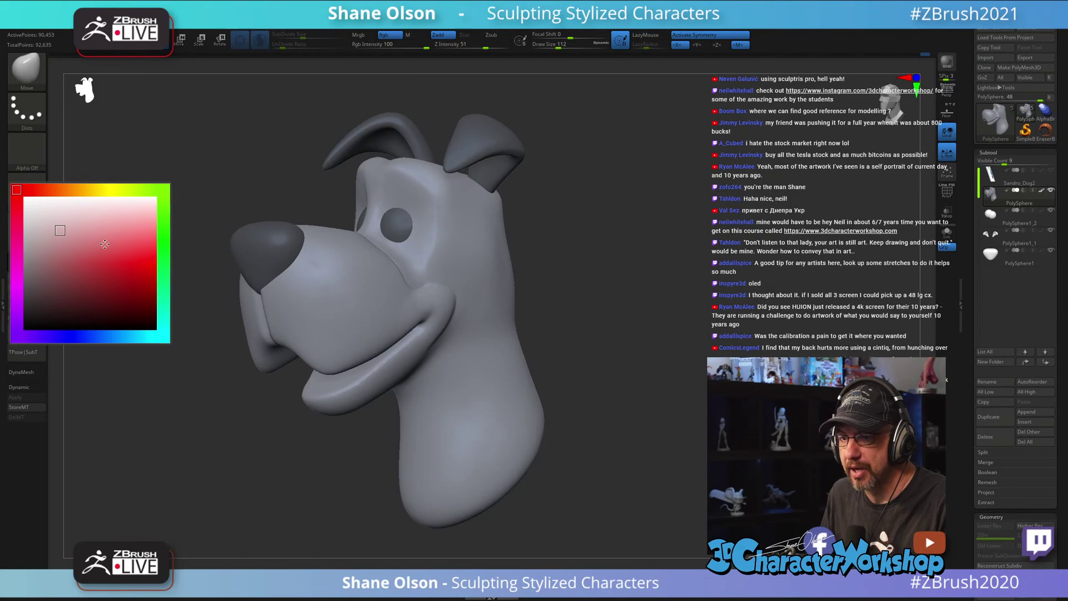
{"action": "left_click", "coordinate": [129, 259]}
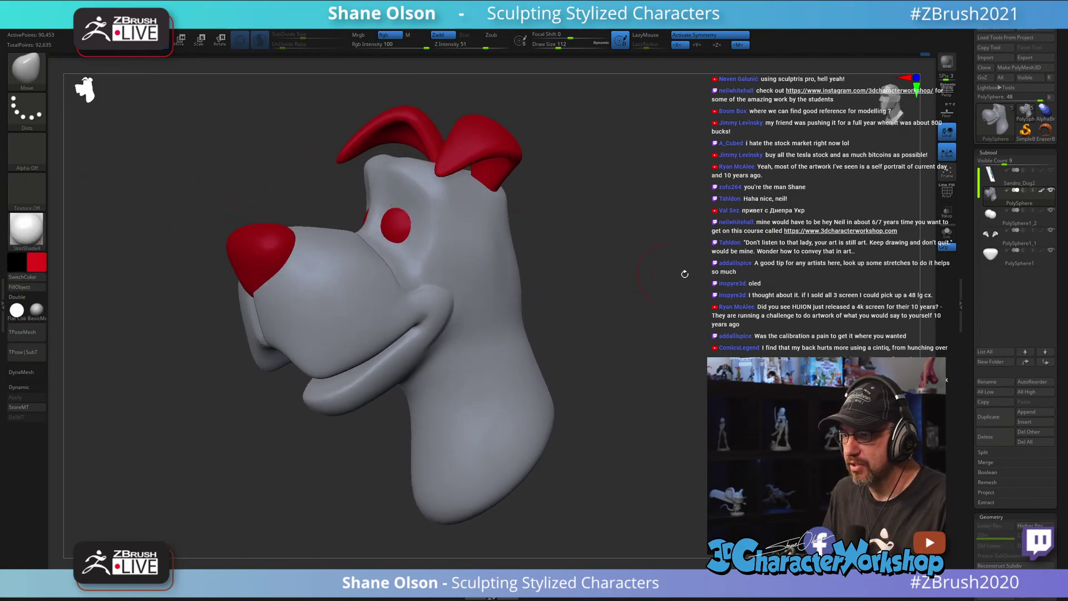
{"action": "mouse_move", "coordinate": [685, 273]}
{"action": "left_mouse_down"}
{"action": "mouse_move", "coordinate": [645, 274]}
{"action": "mouse_move", "coordinate": [707, 272]}
{"action": "mouse_move", "coordinate": [693, 271]}
{"action": "left_mouse_up"}
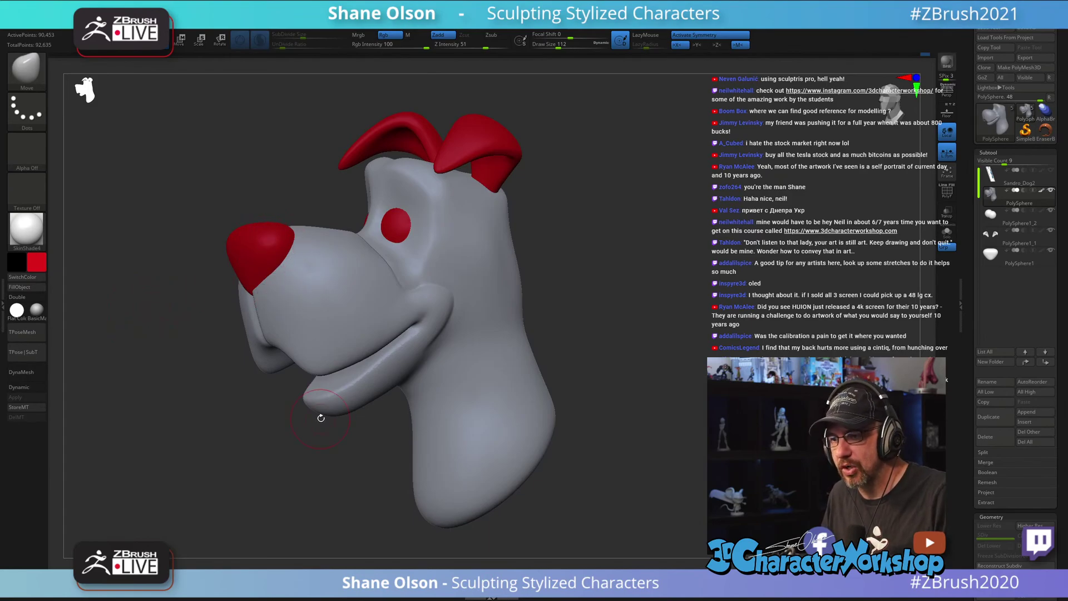
Step: Switch the active subtool from the head to the separate eyes and ears, ending with the ears active
{"action": "left_click", "coordinate": [266, 250], "text": "alt"}
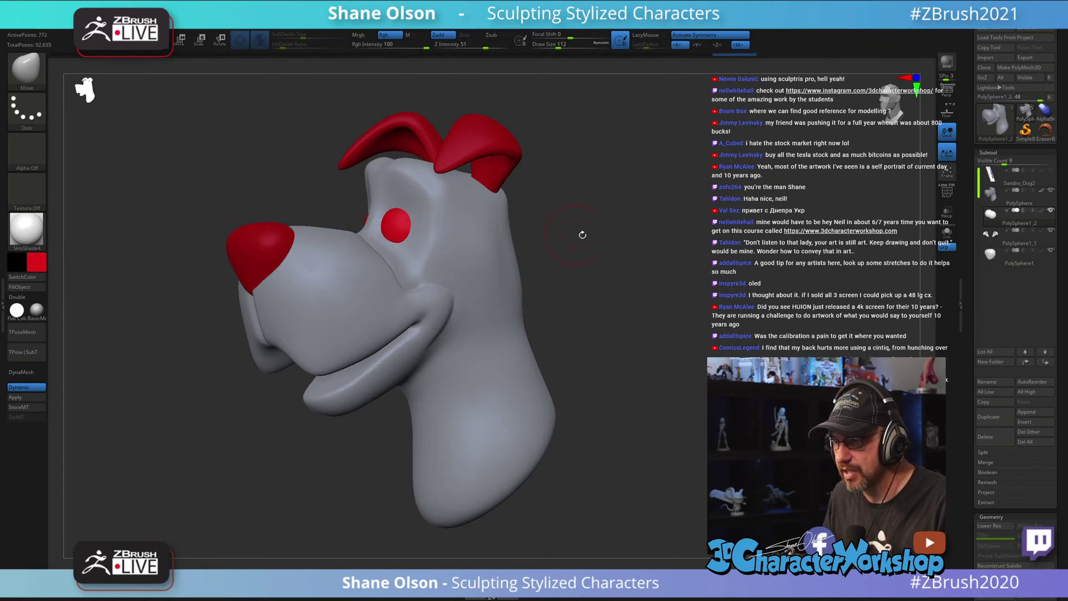
{"action": "left_click", "coordinate": [488, 136], "text": "alt"}
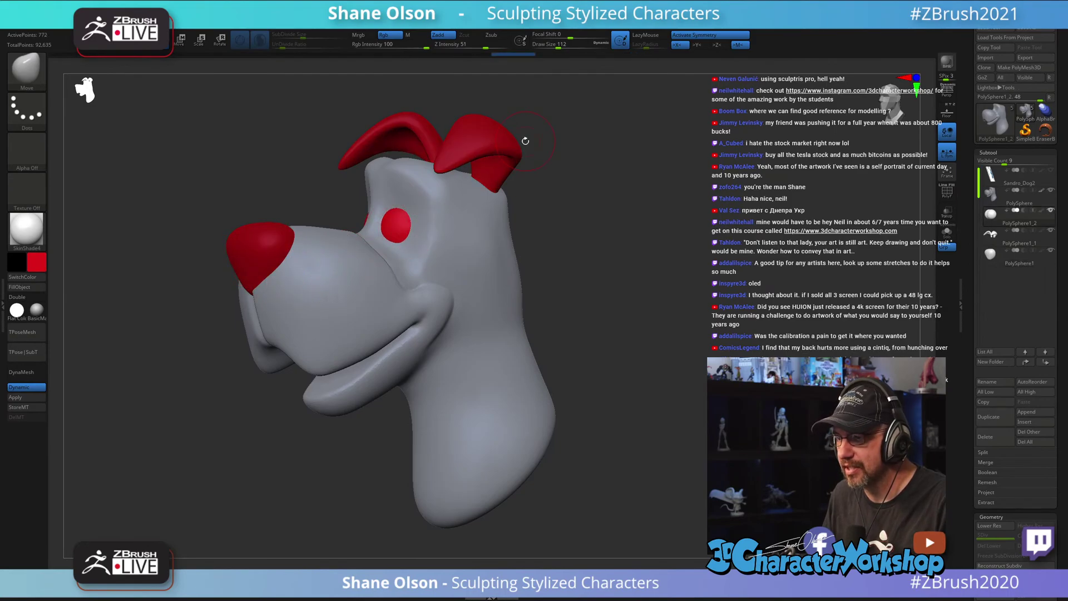
{"action": "left_click", "coordinate": [478, 125], "text": "alt"}
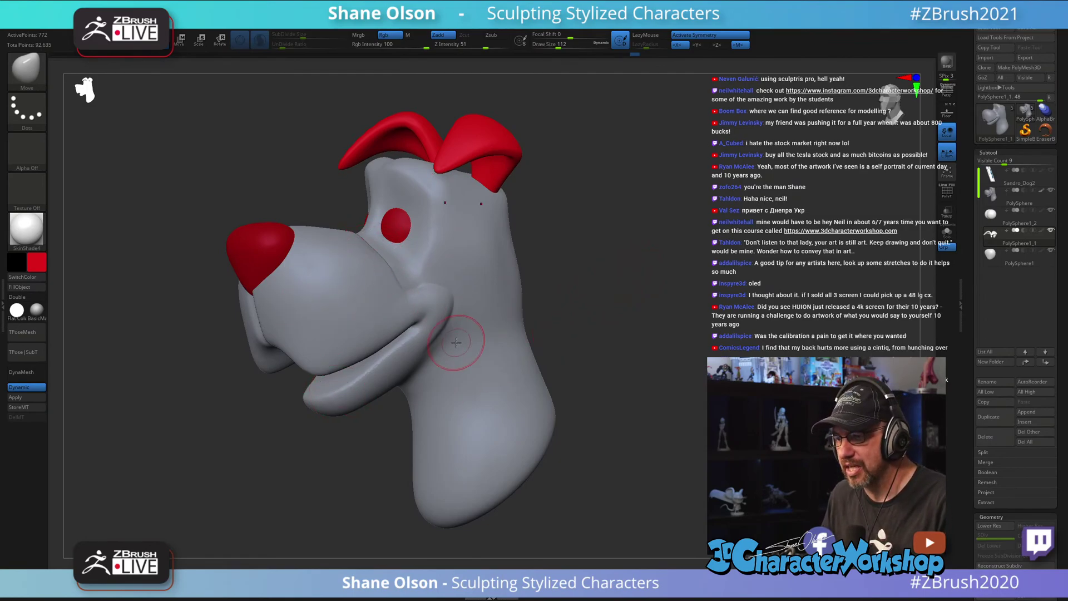
Step: Make the head the active subtool, sample its blue-grey and change the active colour to a darker grey
{"action": "left_click", "coordinate": [473, 331], "text": "alt"}
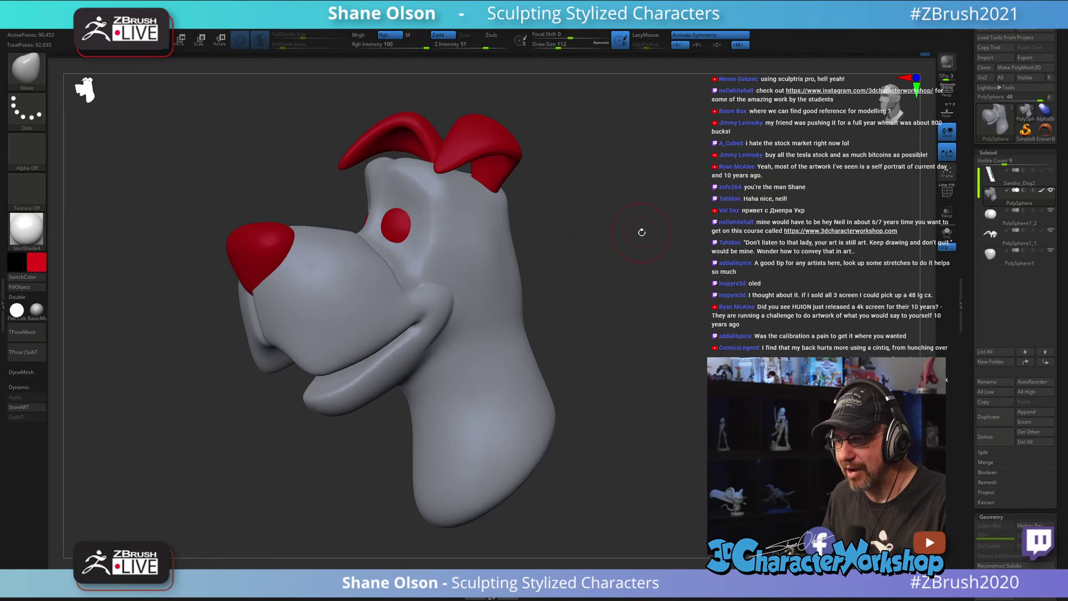
{"action": "left_click_drag", "start_coordinate": [673, 302], "coordinate": [461, 313]}
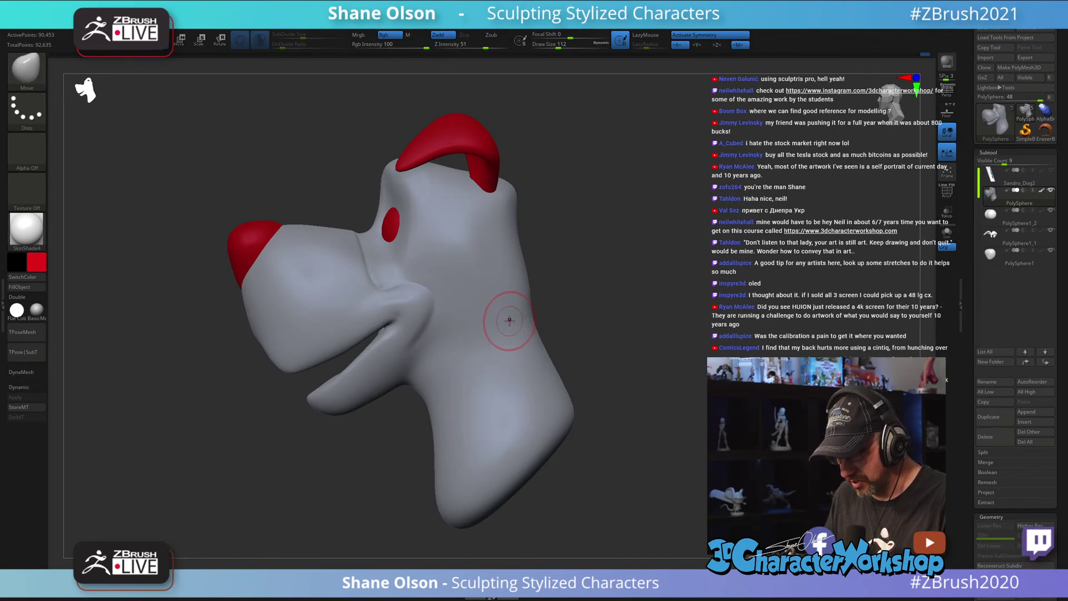
{"action": "key", "text": "c"}
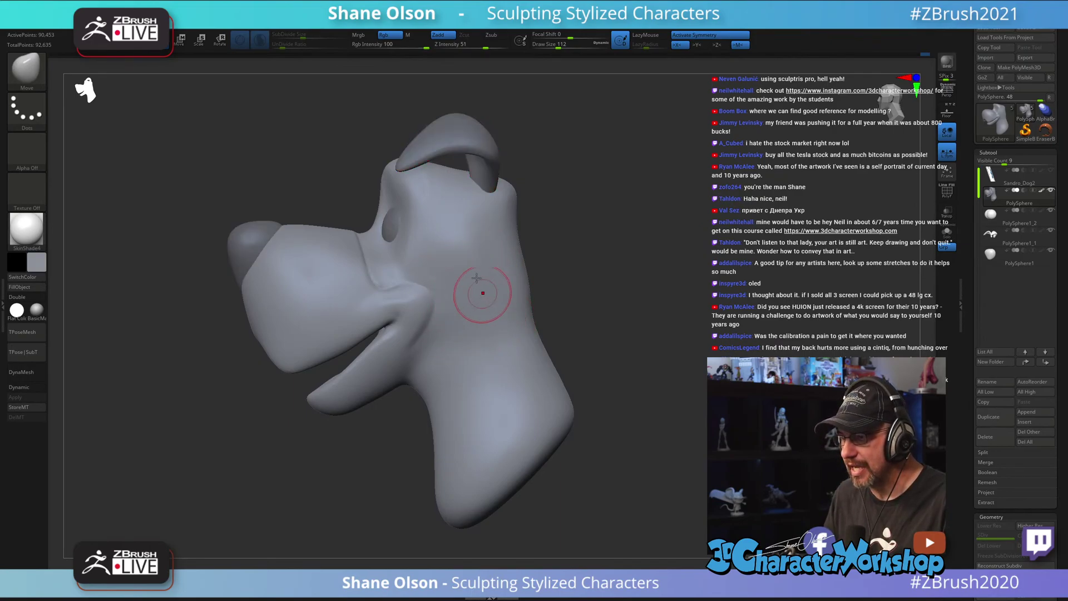
{"action": "left_click_drag", "start_coordinate": [441, 286], "coordinate": [255, 250]}
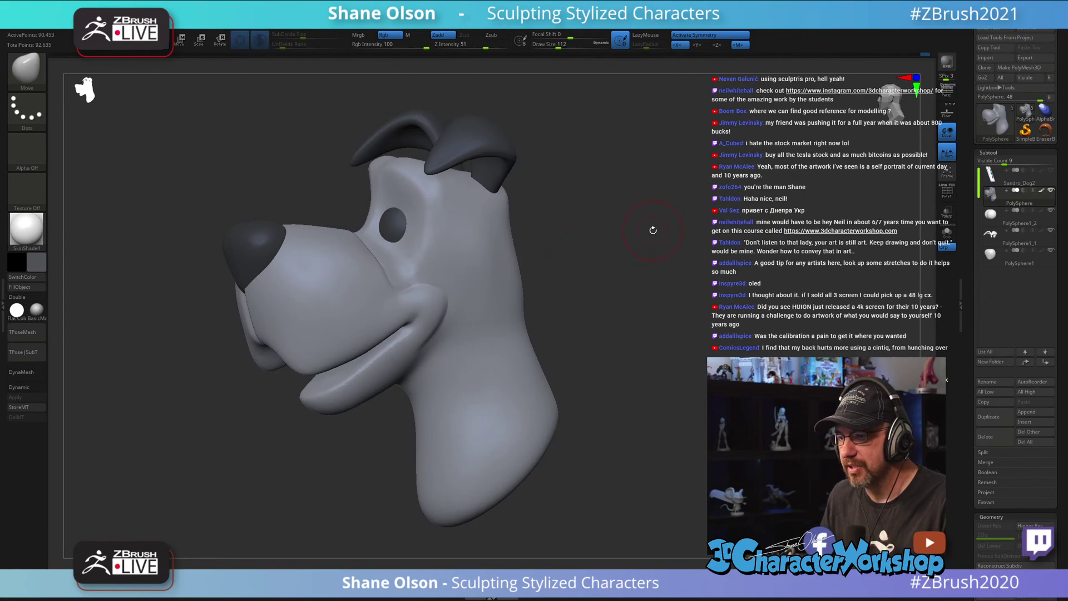
{"action": "mouse_move", "coordinate": [653, 231]}
{"action": "left_mouse_down"}
{"action": "mouse_move", "coordinate": [734, 234]}
{"action": "mouse_move", "coordinate": [645, 233]}
{"action": "left_mouse_up"}
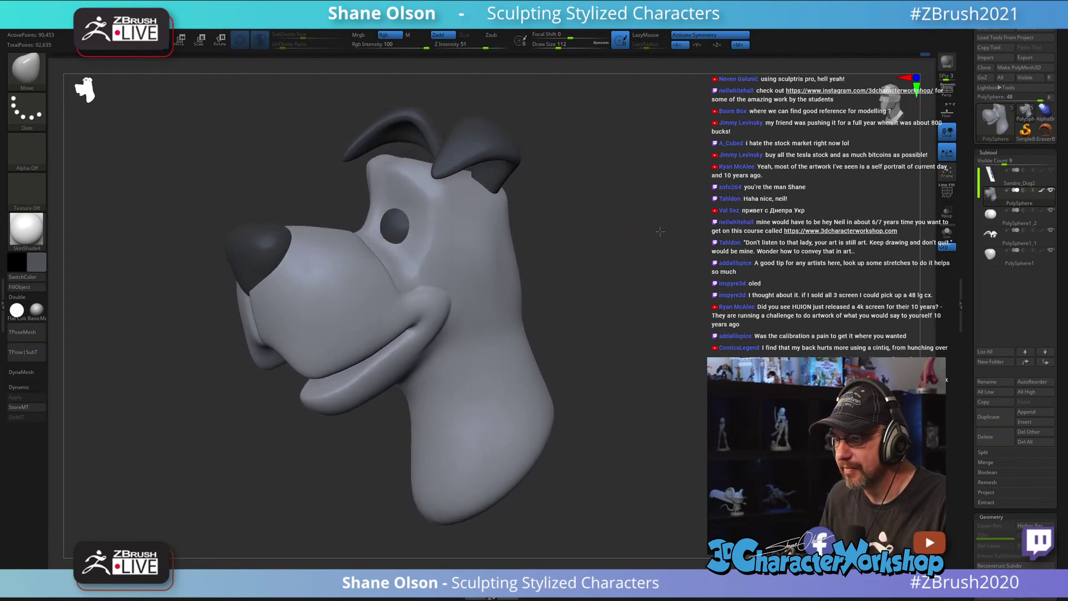
Step: Activate the nose subtool and fill it with the dark grey
{"action": "left_click", "coordinate": [263, 249], "text": "alt"}
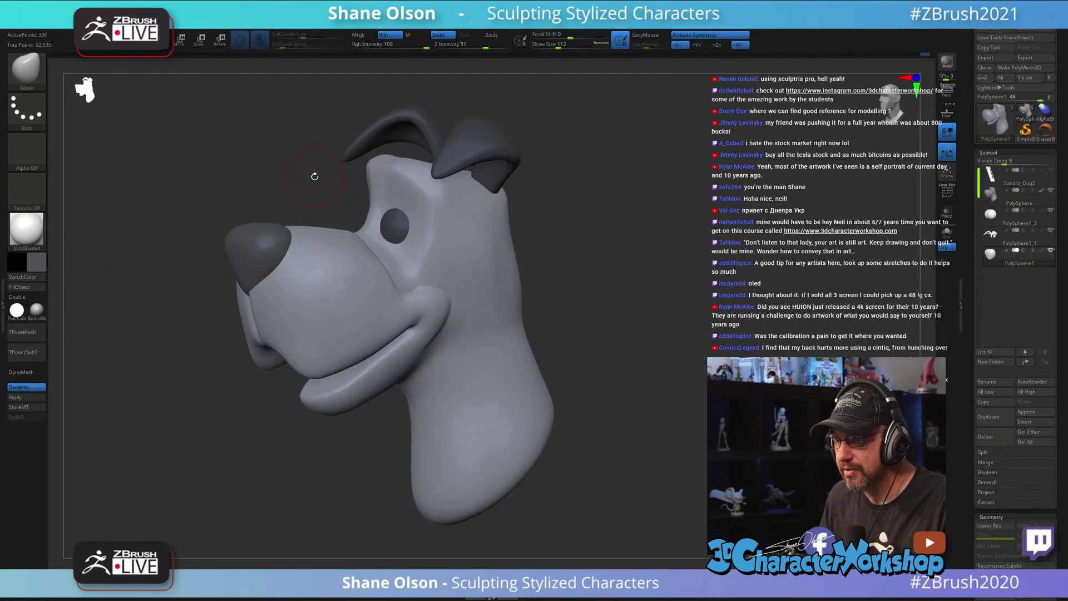
{"action": "left_click_drag", "start_coordinate": [315, 176], "coordinate": [67, 287]}
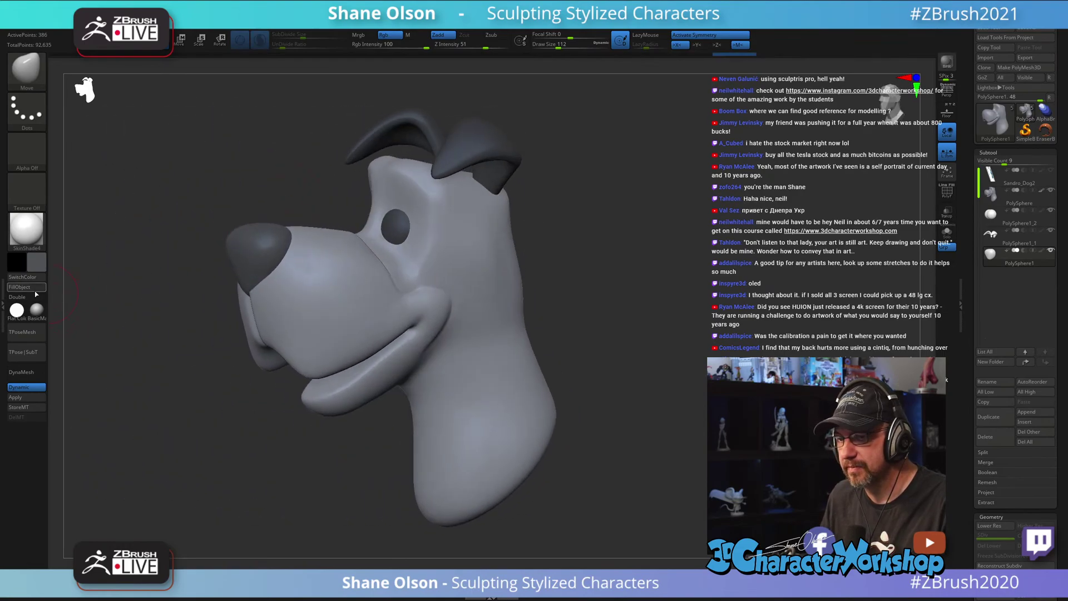
{"action": "left_click_drag", "start_coordinate": [254, 160], "coordinate": [267, 208]}
{"action": "mouse_move", "coordinate": [699, 253]}
{"action": "left_mouse_down"}
{"action": "mouse_move", "coordinate": [729, 252]}
{"action": "mouse_move", "coordinate": [703, 251]}
{"action": "mouse_move", "coordinate": [573, 186]}
{"action": "mouse_move", "coordinate": [652, 203]}
{"action": "mouse_move", "coordinate": [632, 199]}
{"action": "left_mouse_up"}
Step: Take a blue-grey as the active colour and fill the ears subtool with it
{"action": "key", "text": "c"}
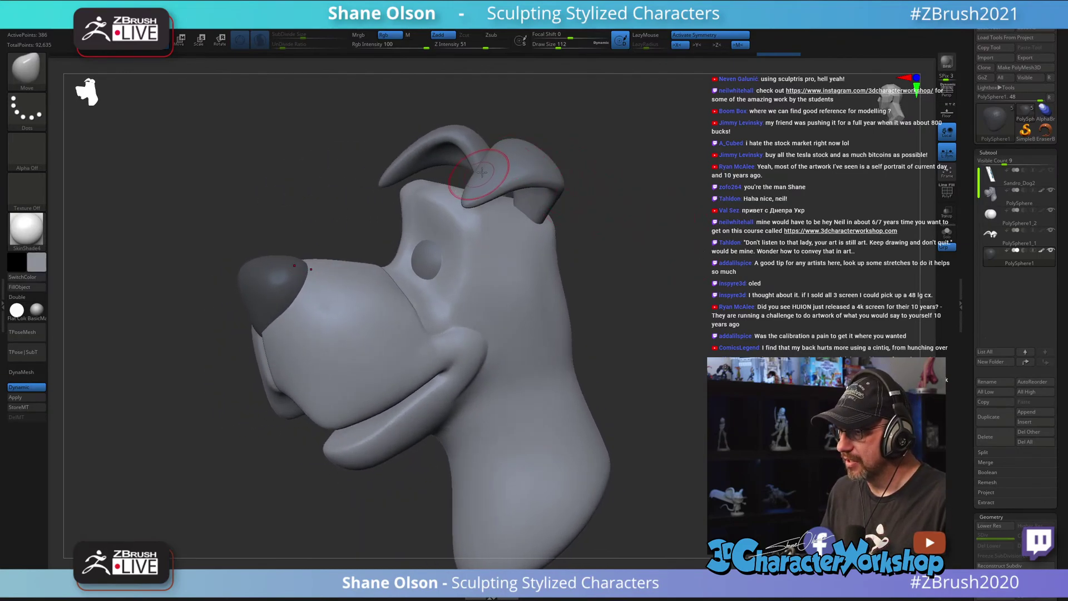
{"action": "key", "text": "ctrl+z"}
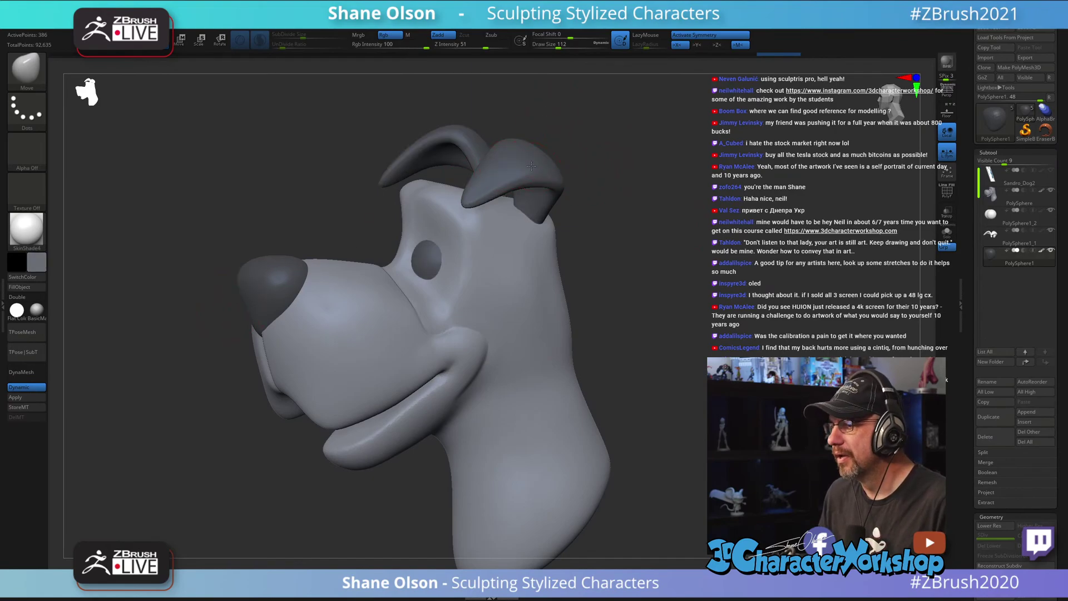
{"action": "left_click", "coordinate": [532, 165], "text": "alt"}
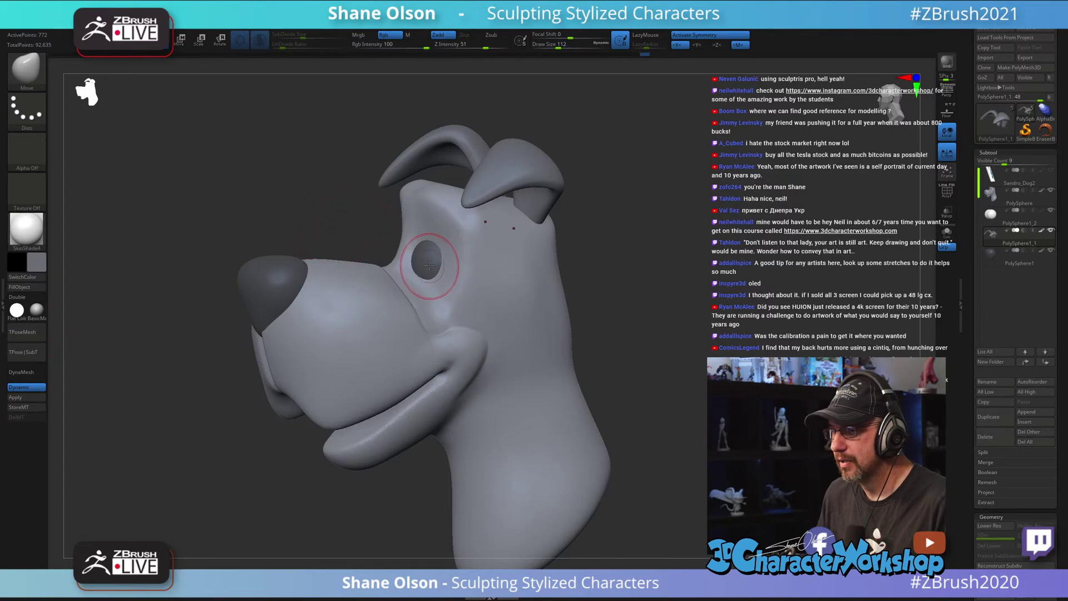
Step: Activate the eyes subtool and choose a near-white as the active colour for it
{"action": "left_click", "coordinate": [422, 261], "text": "alt"}
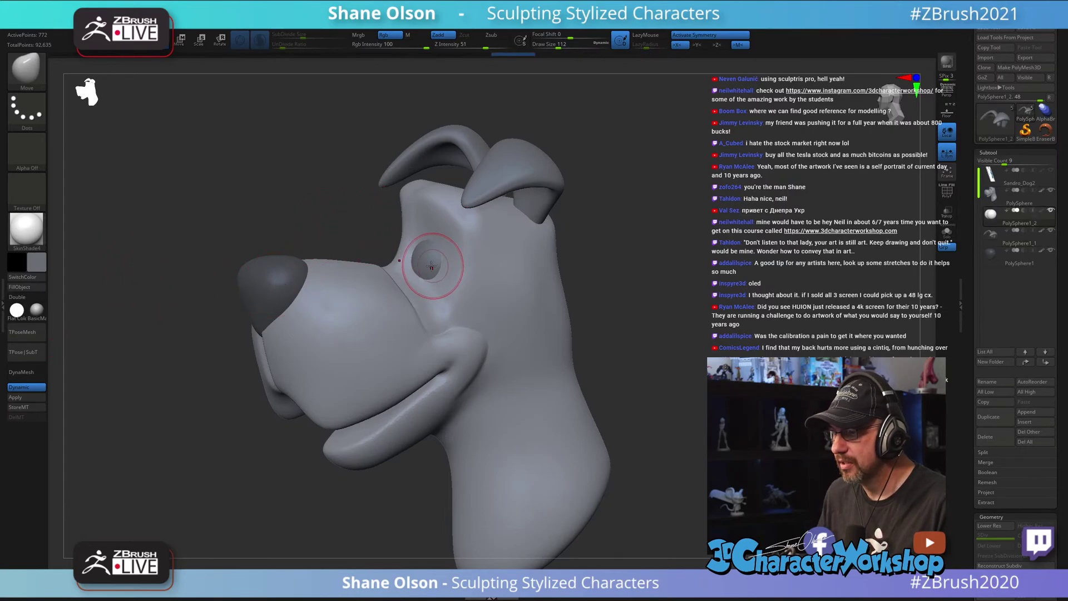
{"action": "left_click", "coordinate": [43, 266]}
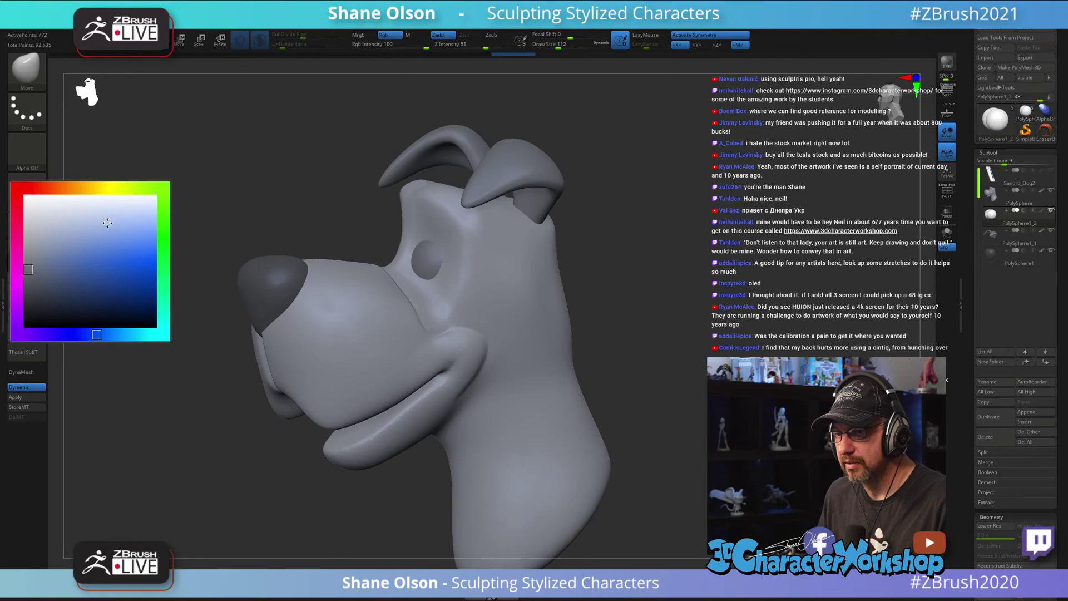
{"action": "left_click", "coordinate": [34, 204]}
{"action": "mouse_move", "coordinate": [300, 133]}
{"action": "left_mouse_down"}
{"action": "mouse_move", "coordinate": [438, 151]}
{"action": "mouse_move", "coordinate": [688, 270]}
{"action": "mouse_move", "coordinate": [657, 264]}
{"action": "mouse_move", "coordinate": [713, 274]}
{"action": "mouse_move", "coordinate": [710, 285]}
{"action": "mouse_move", "coordinate": [719, 275]}
{"action": "left_mouse_up"}
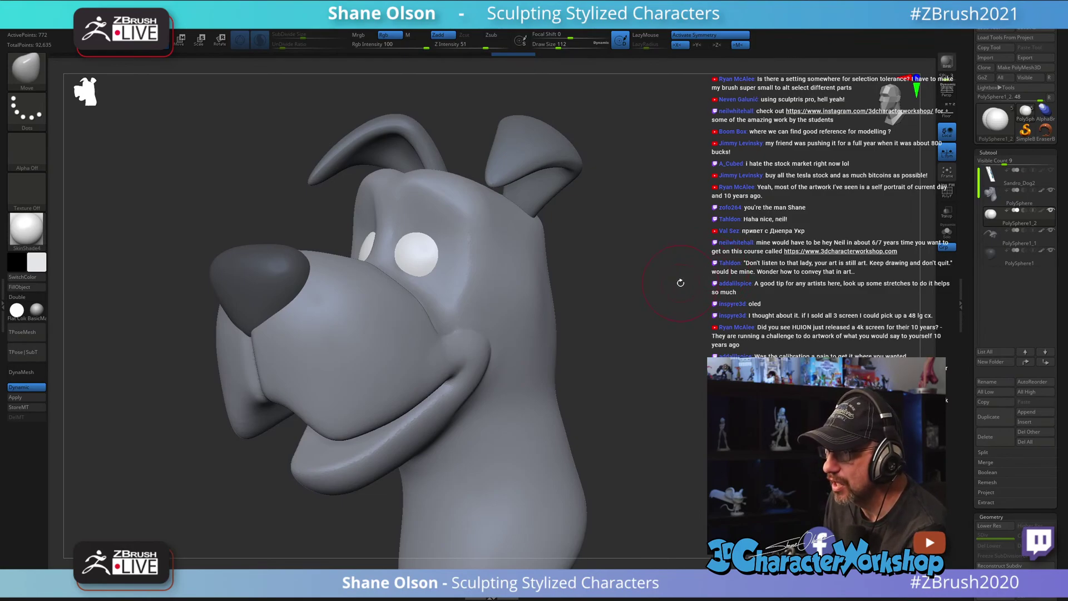
{"action": "left_click_drag", "start_coordinate": [681, 282], "coordinate": [681, 290]}
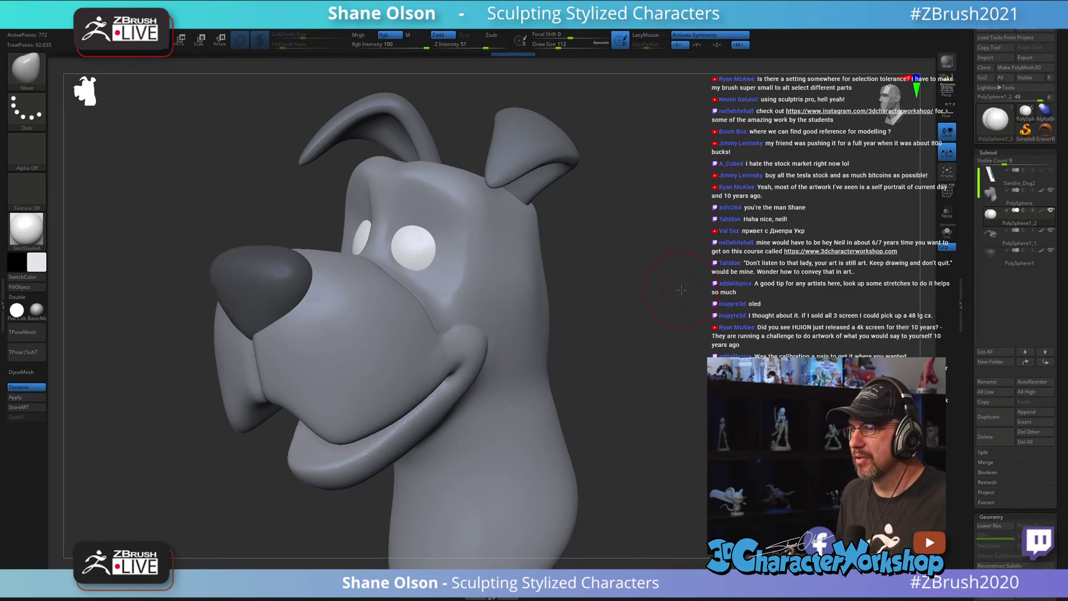
{"action": "left_click_drag", "start_coordinate": [654, 298], "coordinate": [655, 297]}
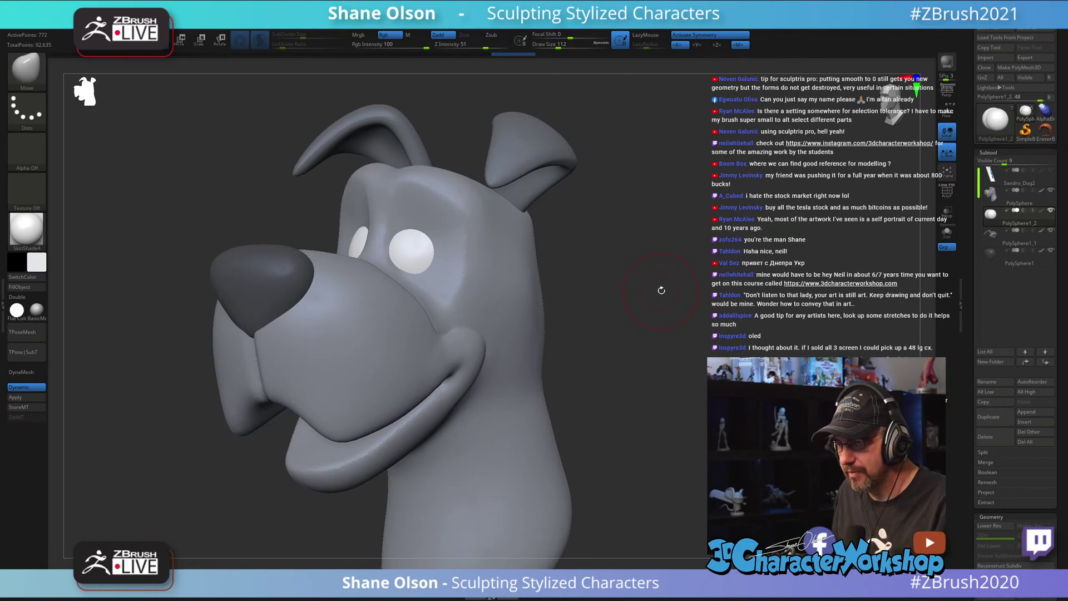
Step: Examine the wireframe density of the eyes and the head mesh around them
{"action": "left_click_drag", "start_coordinate": [662, 291], "coordinate": [604, 274], "text": "alt"}
{"action": "key", "text": "shift+f"}
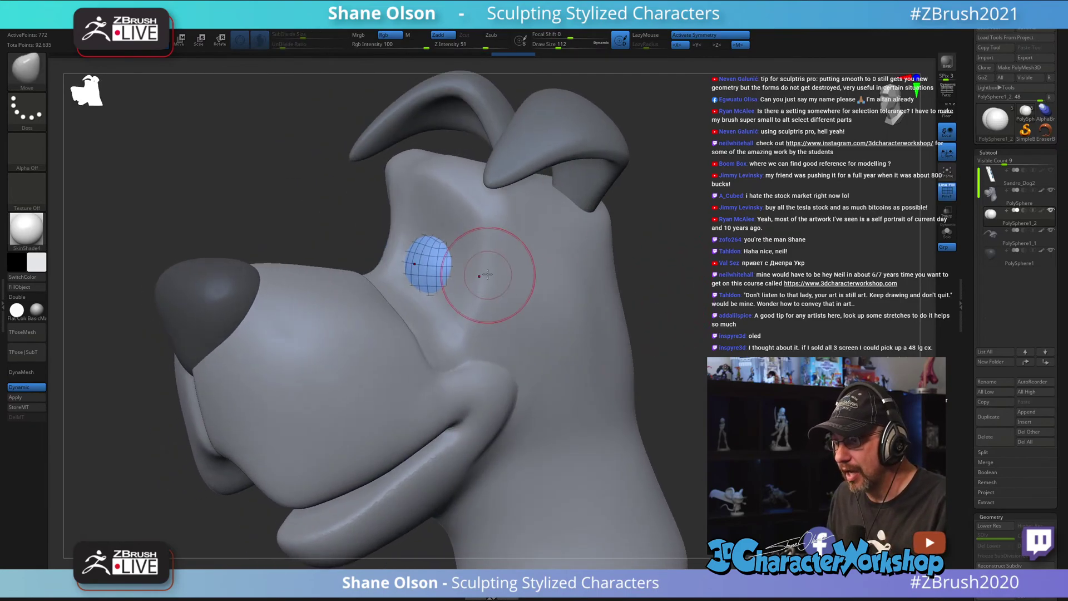
{"action": "mouse_move", "coordinate": [275, 210]}
{"action": "left_mouse_down", "text": "alt"}
{"action": "mouse_move", "coordinate": [241, 250]}
{"action": "mouse_move", "coordinate": [280, 270]}
{"action": "left_mouse_up", "text": "alt"}
{"action": "left_click_drag", "start_coordinate": [558, 47], "coordinate": [555, 47]}
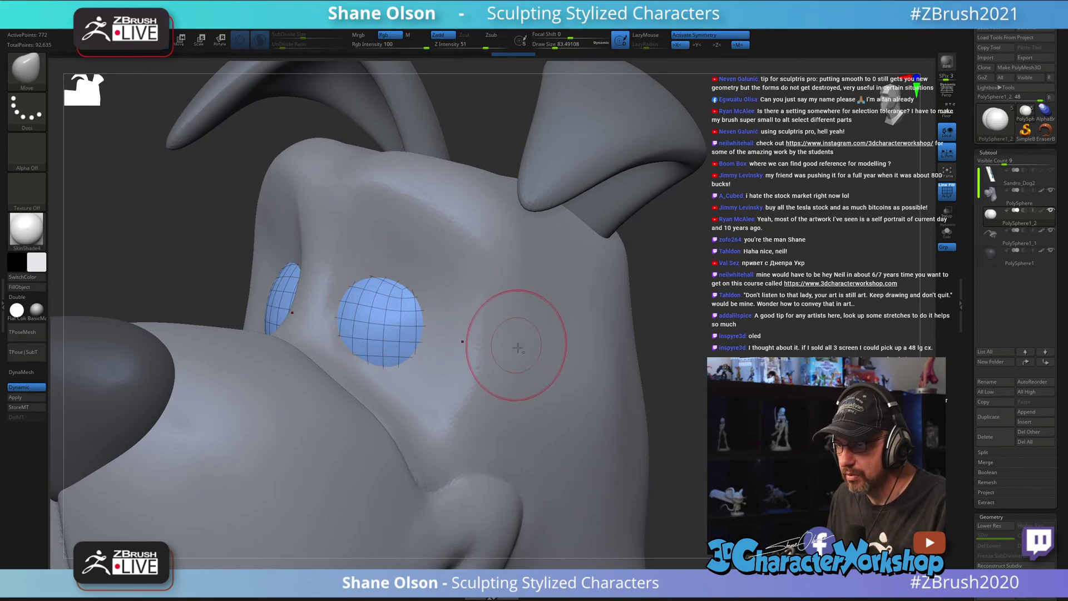
{"action": "left_click", "coordinate": [514, 318], "text": "alt"}
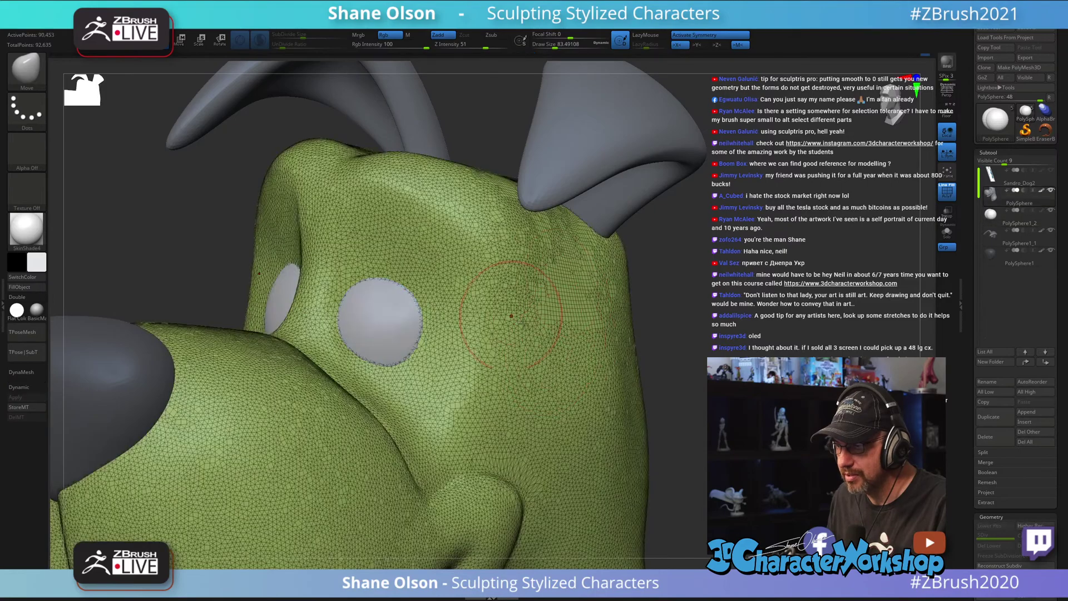
{"action": "right_click_drag", "start_coordinate": [512, 316], "coordinate": [706, 323]}
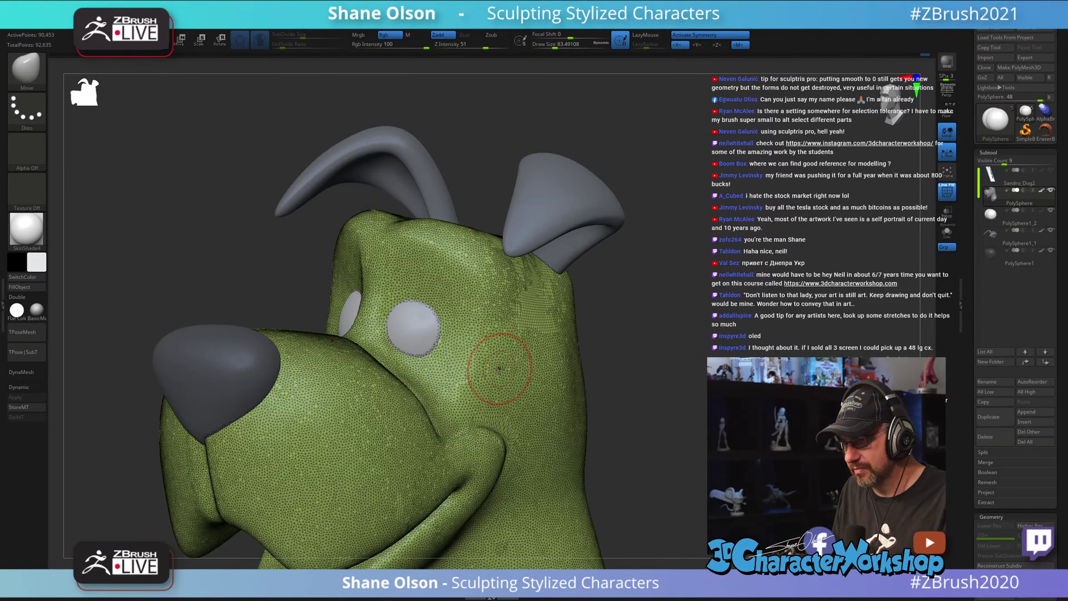
{"action": "key", "text": "shift+f"}
{"action": "right_click_drag", "start_coordinate": [740, 346], "coordinate": [758, 289], "text": "ctrl"}
{"action": "left_click_drag", "start_coordinate": [773, 292], "coordinate": [769, 285]}
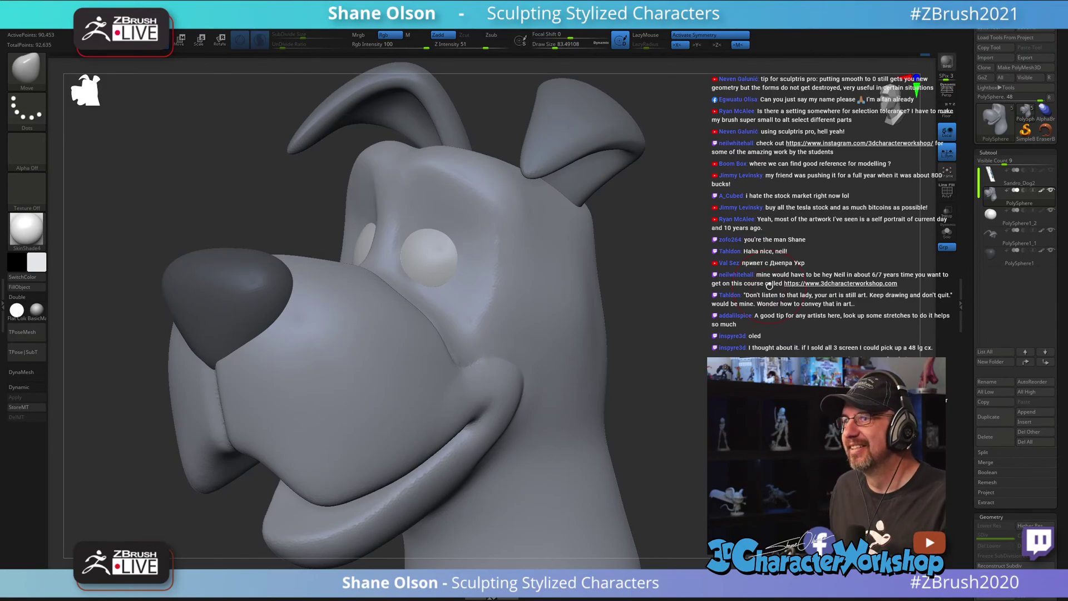
{"action": "left_click_drag", "start_coordinate": [764, 288], "coordinate": [511, 348]}
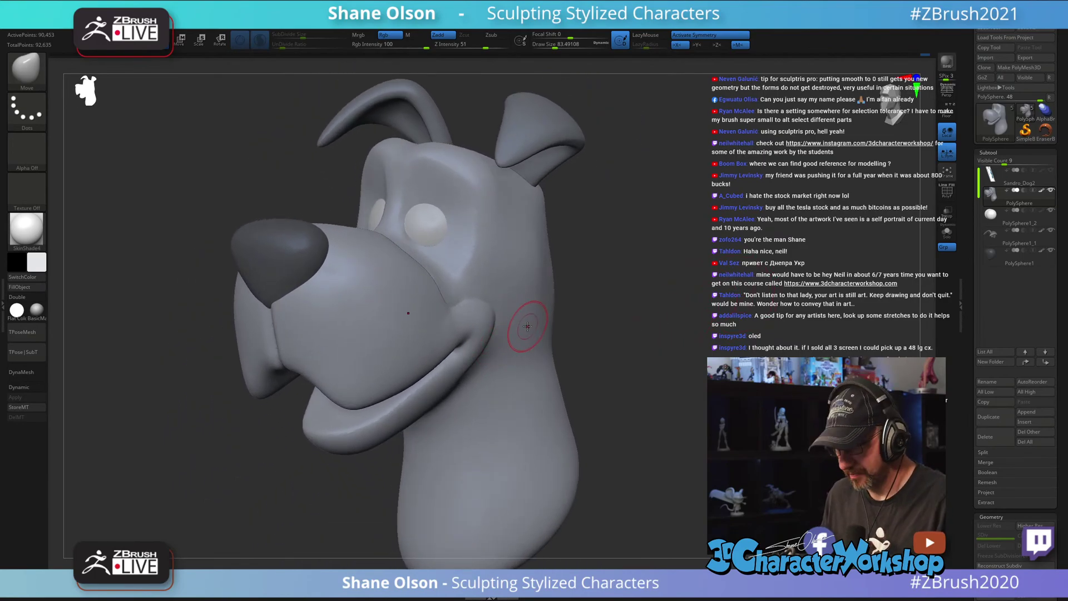
Step: Paint symmetrical darker grey patches above and around both eyes with the hard paint brush at a draw size of about 56
{"action": "key", "text": "c"}
{"action": "key", "text": "c"}
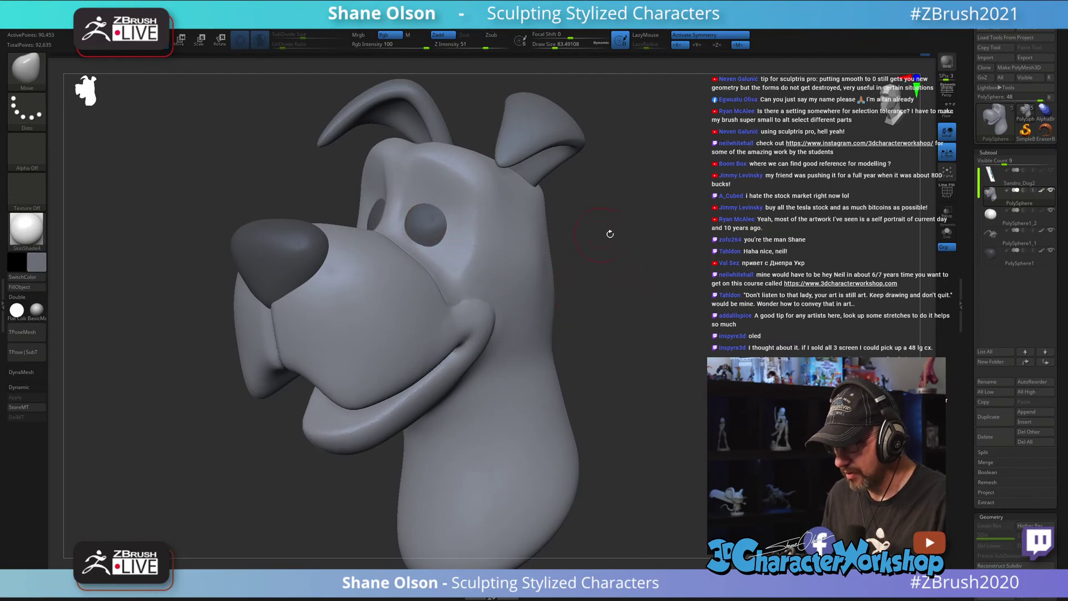
{"action": "mouse_move", "coordinate": [610, 233]}
{"action": "left_mouse_down"}
{"action": "mouse_move", "coordinate": [546, 296]}
{"action": "mouse_move", "coordinate": [658, 305]}
{"action": "mouse_move", "coordinate": [601, 367]}
{"action": "mouse_move", "coordinate": [625, 327]}
{"action": "mouse_move", "coordinate": [640, 366]}
{"action": "mouse_move", "coordinate": [646, 341]}
{"action": "mouse_move", "coordinate": [660, 354]}
{"action": "mouse_move", "coordinate": [667, 307]}
{"action": "left_mouse_up"}
{"action": "key", "text": "s"}
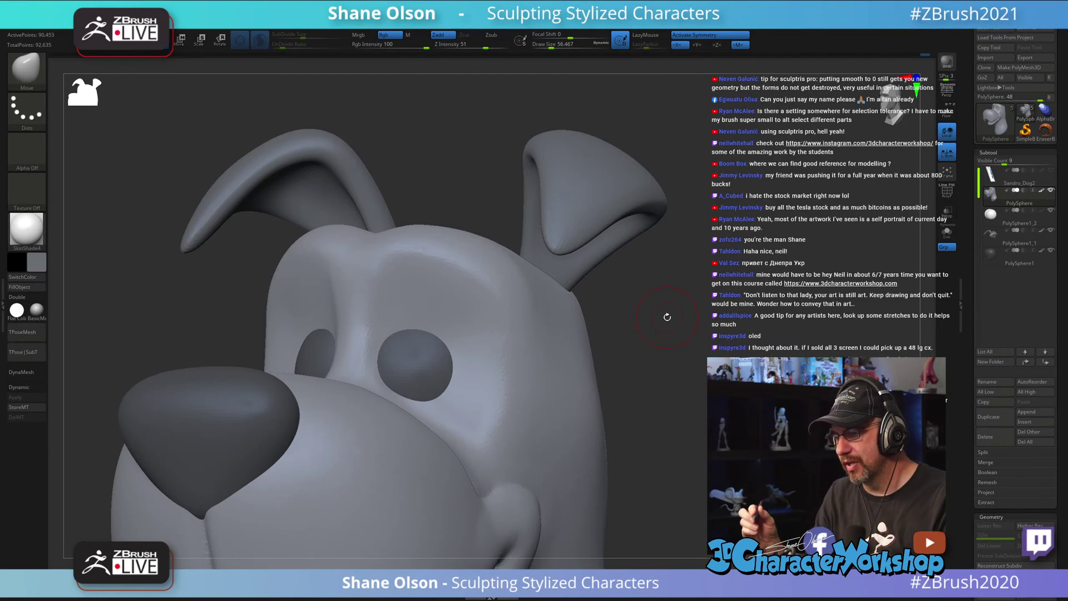
{"action": "right_click_drag", "start_coordinate": [417, 318], "coordinate": [418, 289]}
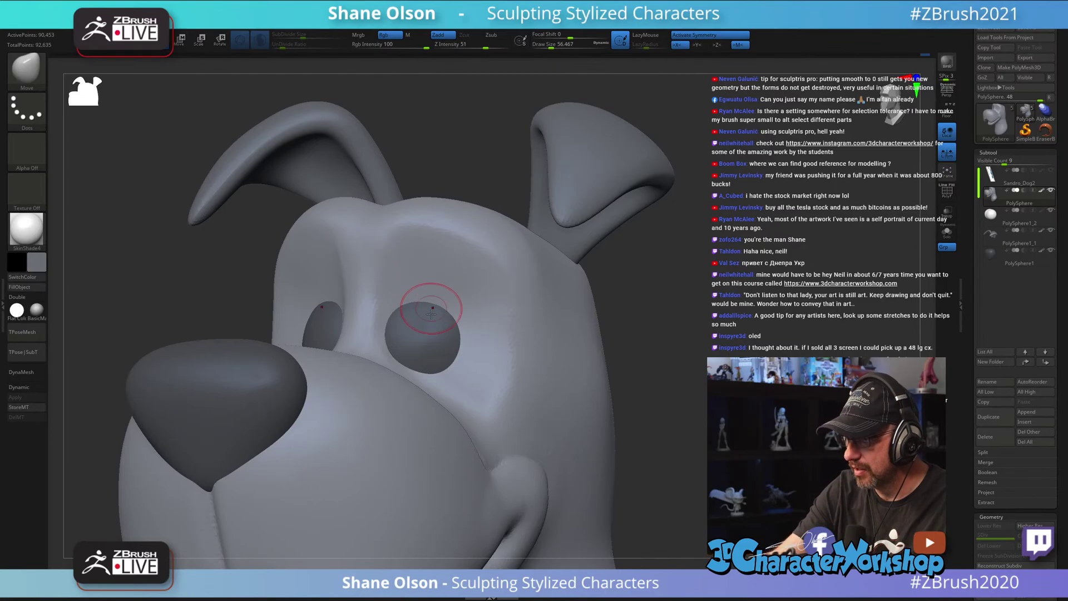
{"action": "left_click", "coordinate": [499, 578]}
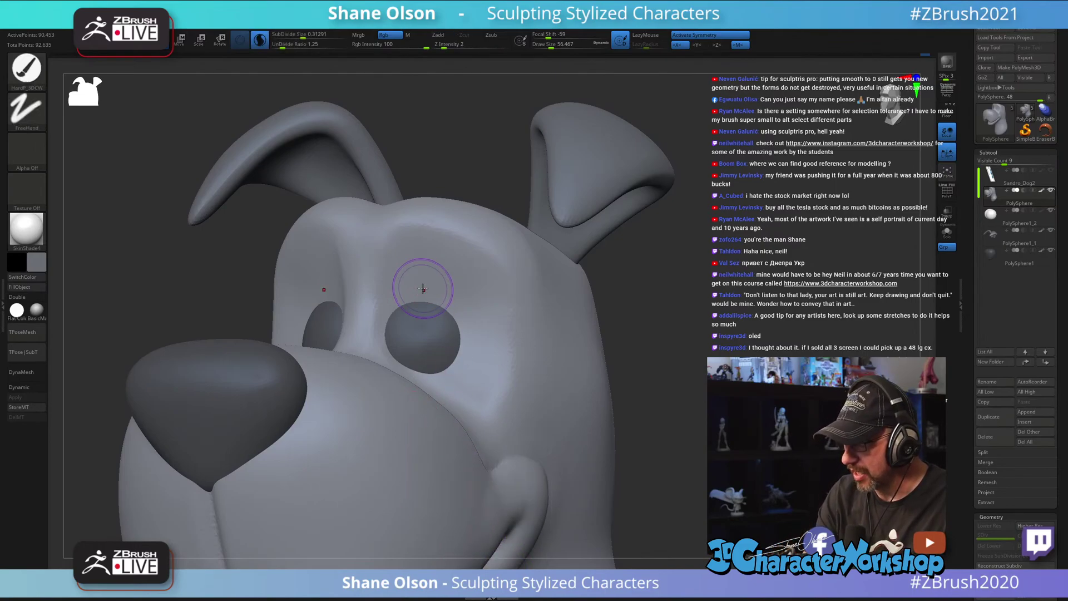
{"action": "mouse_move", "coordinate": [423, 288]}
{"action": "left_mouse_down"}
{"action": "mouse_move", "coordinate": [417, 245]}
{"action": "mouse_move", "coordinate": [393, 278]}
{"action": "mouse_move", "coordinate": [417, 228]}
{"action": "mouse_move", "coordinate": [409, 288]}
{"action": "left_mouse_up"}
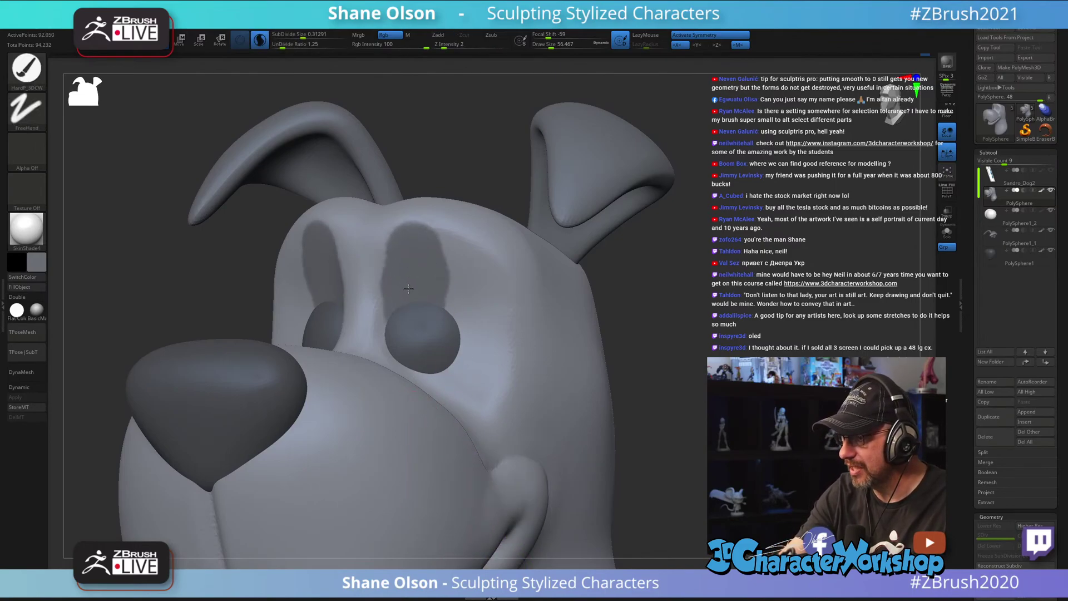
{"action": "mouse_move", "coordinate": [411, 339]}
{"action": "left_mouse_down"}
{"action": "mouse_move", "coordinate": [456, 384]}
{"action": "mouse_move", "coordinate": [496, 390]}
{"action": "mouse_move", "coordinate": [503, 303]}
{"action": "mouse_move", "coordinate": [445, 270]}
{"action": "left_mouse_up"}
Step: Reduce the draw size to about 39 and extend the dark eye patches along their upper edges
{"action": "left_click_drag", "start_coordinate": [672, 375], "coordinate": [690, 385]}
{"action": "mouse_move", "coordinate": [664, 315]}
{"action": "left_mouse_down"}
{"action": "mouse_move", "coordinate": [693, 326]}
{"action": "mouse_move", "coordinate": [666, 310]}
{"action": "left_mouse_up"}
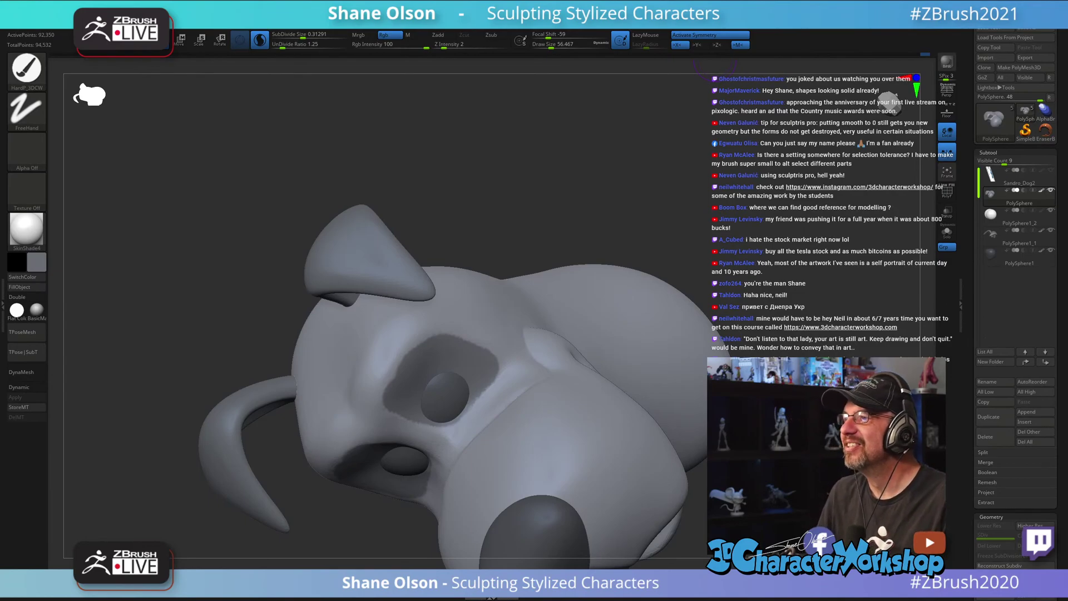
{"action": "left_click_drag", "start_coordinate": [482, 184], "coordinate": [488, 173]}
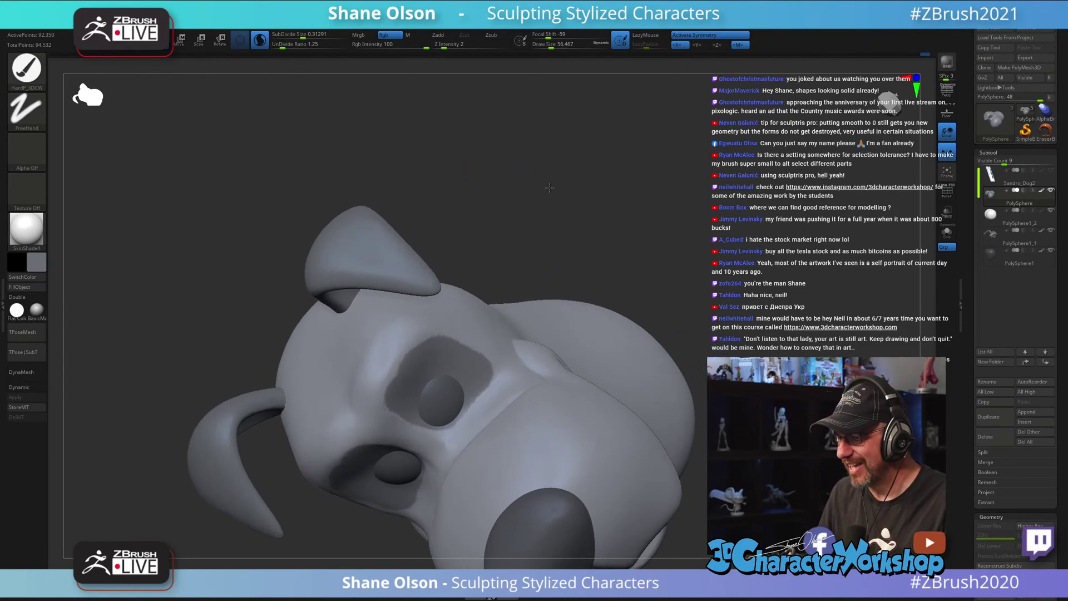
{"action": "left_click_drag", "start_coordinate": [549, 188], "coordinate": [532, 115]}
{"action": "key", "text": "s"}
{"action": "mouse_move", "coordinate": [390, 327]}
{"action": "left_mouse_down"}
{"action": "mouse_move", "coordinate": [368, 332]}
{"action": "mouse_move", "coordinate": [389, 299]}
{"action": "mouse_move", "coordinate": [358, 317]}
{"action": "mouse_move", "coordinate": [366, 334]}
{"action": "mouse_move", "coordinate": [370, 305]}
{"action": "left_mouse_up"}
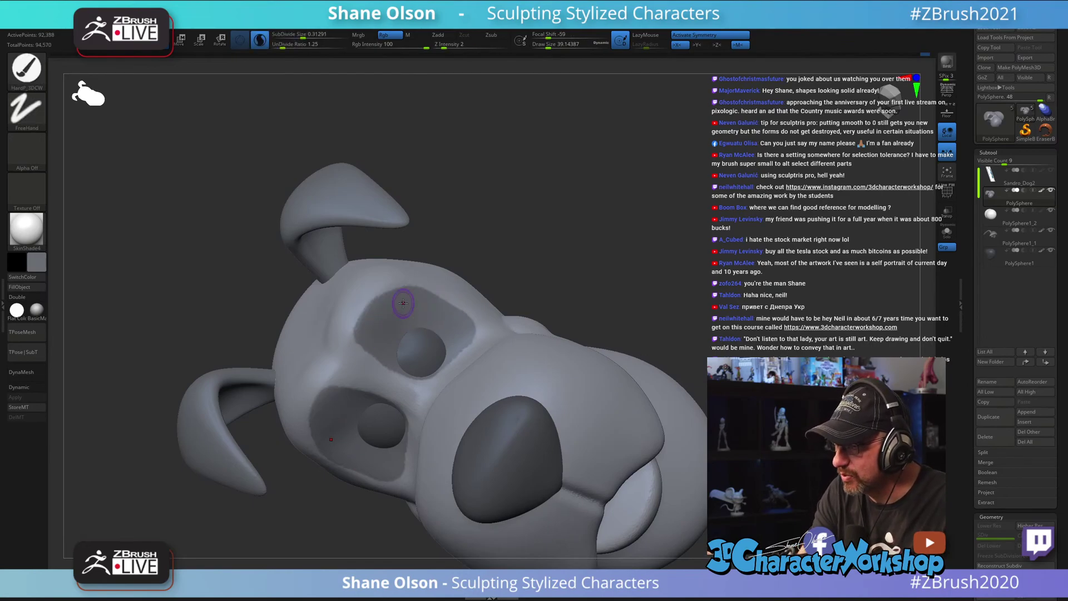
Step: Paint the inner edges of the dark eye patches beside the bridge between the eyes
{"action": "mouse_move", "coordinate": [500, 276]}
{"action": "left_mouse_down"}
{"action": "mouse_move", "coordinate": [508, 237]}
{"action": "mouse_move", "coordinate": [561, 271]}
{"action": "mouse_move", "coordinate": [680, 269]}
{"action": "mouse_move", "coordinate": [694, 204]}
{"action": "mouse_move", "coordinate": [649, 300]}
{"action": "mouse_move", "coordinate": [717, 294]}
{"action": "mouse_move", "coordinate": [584, 316]}
{"action": "mouse_move", "coordinate": [581, 290]}
{"action": "left_mouse_up"}
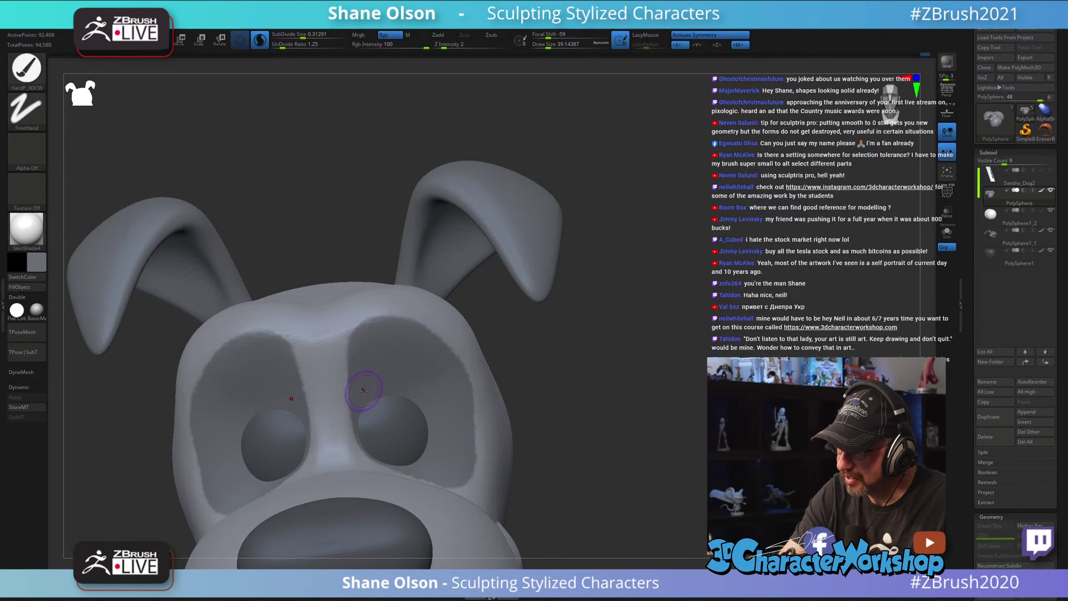
{"action": "mouse_move", "coordinate": [363, 390]}
{"action": "left_mouse_down"}
{"action": "mouse_move", "coordinate": [345, 344]}
{"action": "mouse_move", "coordinate": [375, 338]}
{"action": "left_mouse_up"}
{"action": "mouse_move", "coordinate": [632, 427]}
{"action": "left_mouse_down"}
{"action": "mouse_move", "coordinate": [587, 441]}
{"action": "mouse_move", "coordinate": [640, 440]}
{"action": "left_mouse_up"}
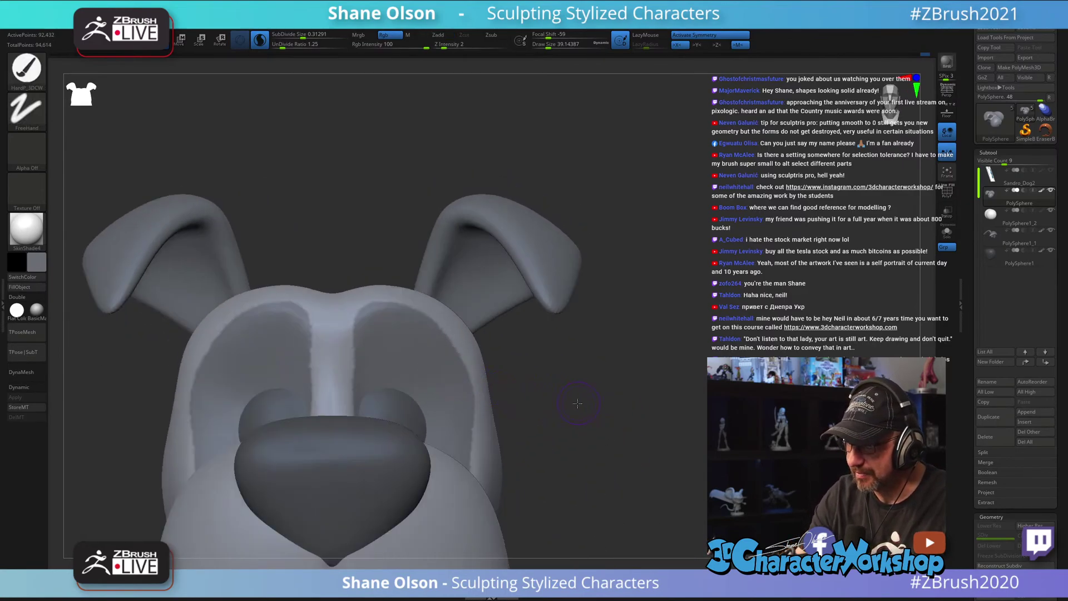
Step: Refine the outer and lower edges of the dark eye patches on the side of the head
{"action": "mouse_move", "coordinate": [542, 398]}
{"action": "left_mouse_down", "text": "alt"}
{"action": "mouse_move", "coordinate": [557, 387]}
{"action": "mouse_move", "coordinate": [532, 392]}
{"action": "mouse_move", "coordinate": [557, 392]}
{"action": "mouse_move", "coordinate": [551, 405]}
{"action": "mouse_move", "coordinate": [563, 406]}
{"action": "mouse_move", "coordinate": [576, 334]}
{"action": "mouse_move", "coordinate": [485, 386]}
{"action": "left_mouse_up", "text": "alt"}
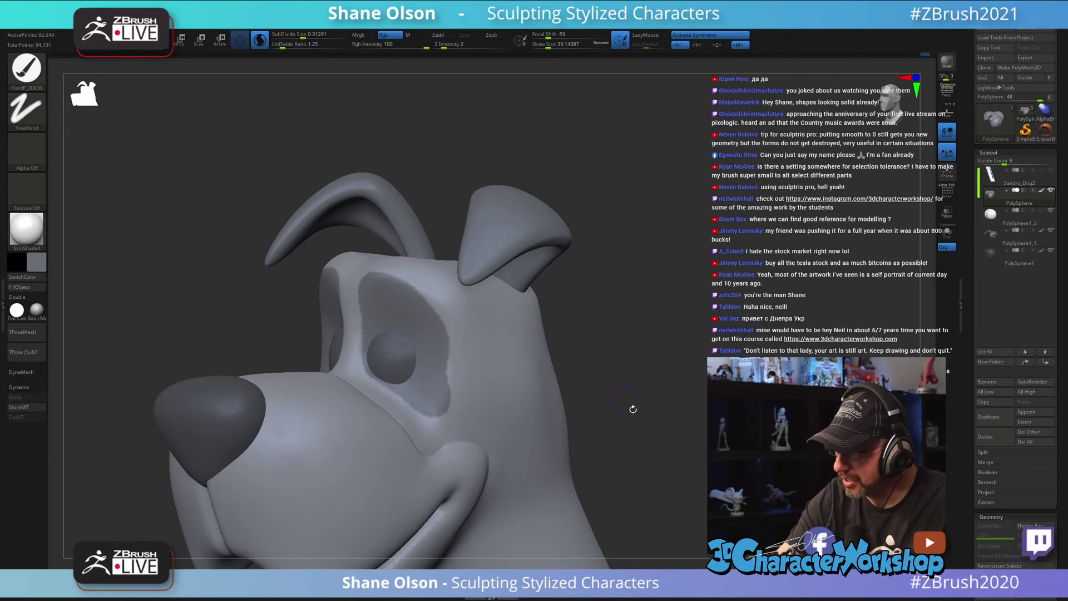
{"action": "mouse_move", "coordinate": [634, 409]}
{"action": "left_mouse_down"}
{"action": "mouse_move", "coordinate": [689, 429]}
{"action": "mouse_move", "coordinate": [629, 429]}
{"action": "left_mouse_up"}
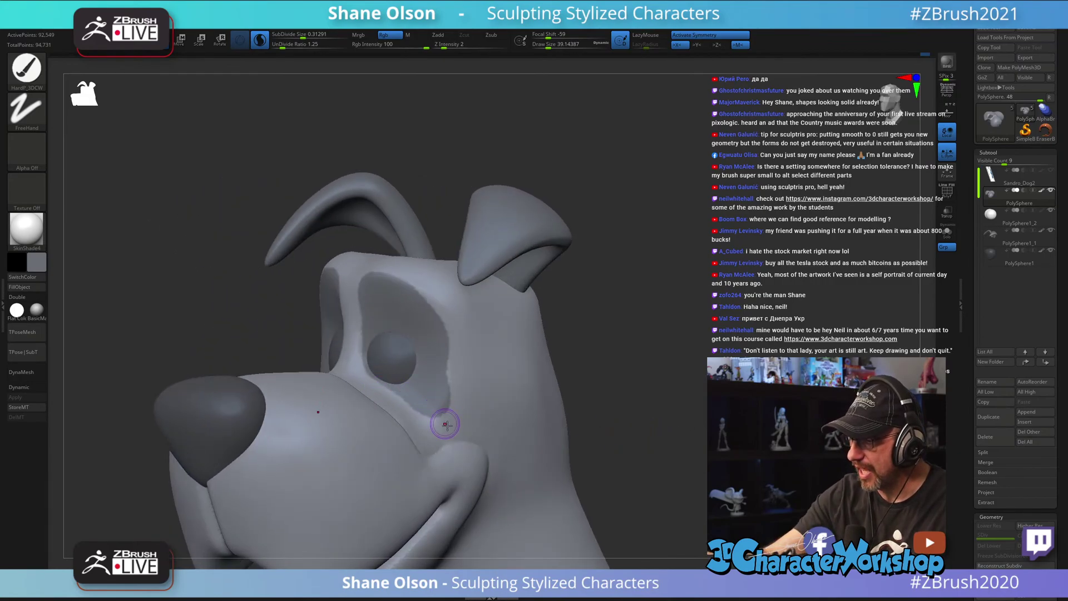
{"action": "left_click_drag", "start_coordinate": [630, 378], "coordinate": [631, 365]}
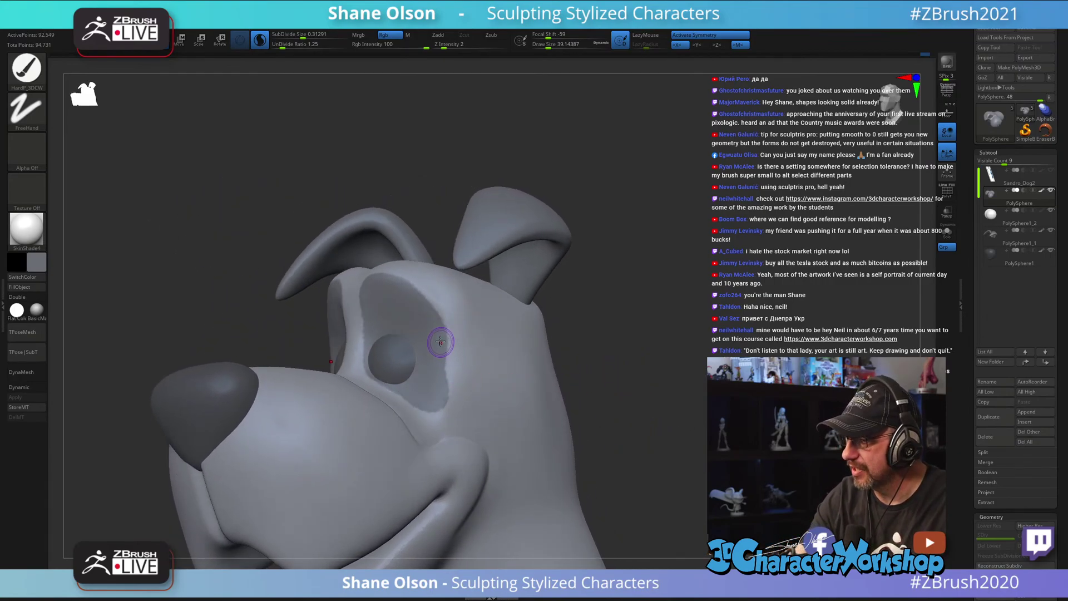
{"action": "mouse_move", "coordinate": [629, 407]}
{"action": "left_mouse_down"}
{"action": "mouse_move", "coordinate": [615, 408]}
{"action": "mouse_move", "coordinate": [646, 409]}
{"action": "mouse_move", "coordinate": [489, 411]}
{"action": "left_mouse_up"}
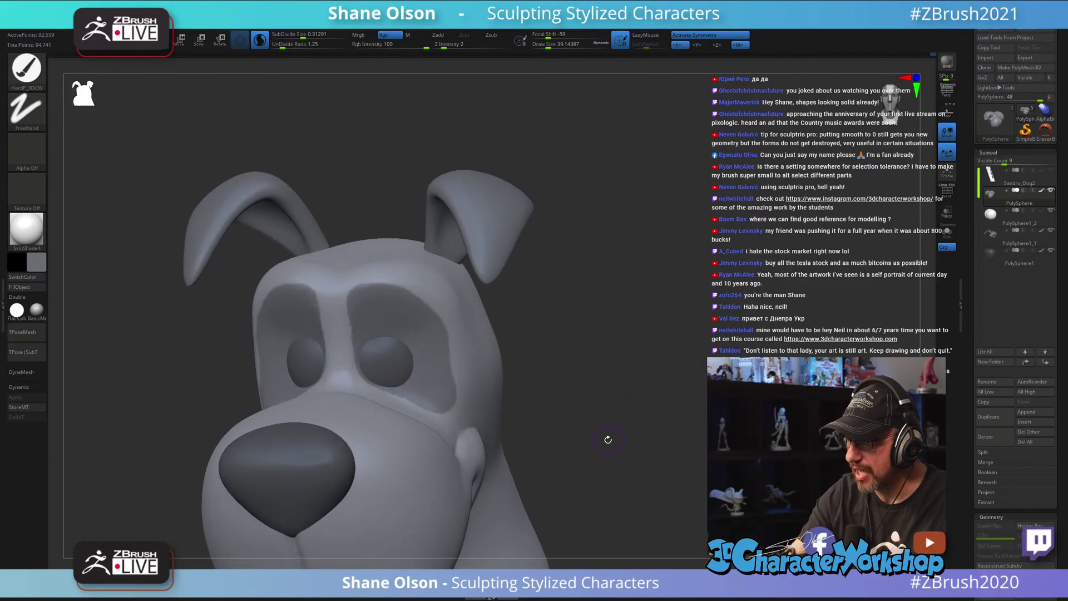
Step: Clean up the upper, outer and inner edges of the dark eye patches with the hard paint brush
{"action": "mouse_move", "coordinate": [608, 439]}
{"action": "left_mouse_down"}
{"action": "mouse_move", "coordinate": [568, 365]}
{"action": "mouse_move", "coordinate": [529, 332]}
{"action": "mouse_move", "coordinate": [489, 322]}
{"action": "left_mouse_up"}
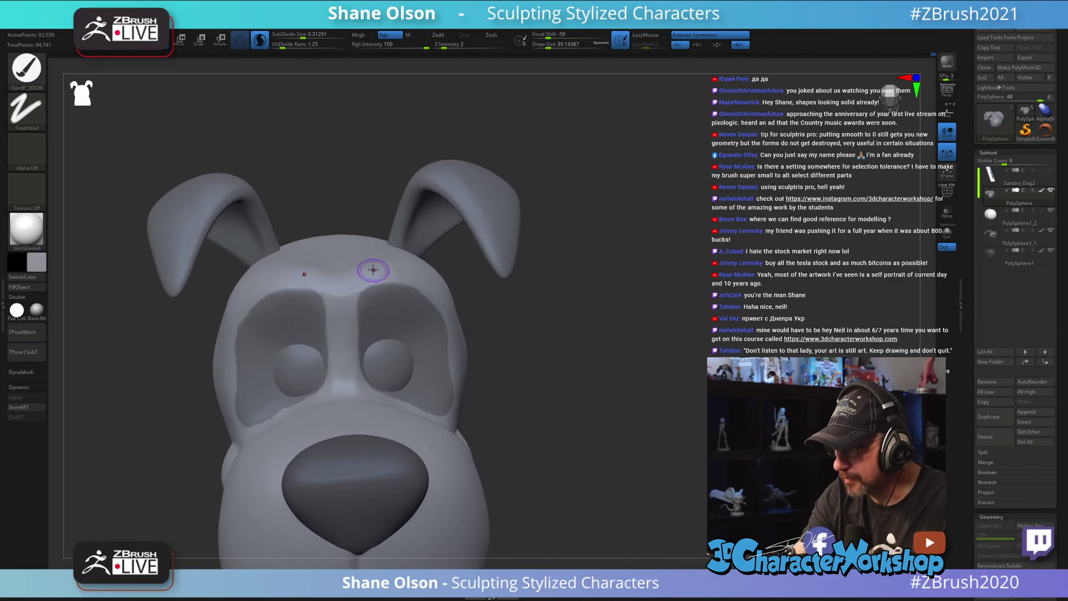
{"action": "mouse_move", "coordinate": [373, 270]}
{"action": "left_mouse_down"}
{"action": "mouse_move", "coordinate": [343, 298]}
{"action": "mouse_move", "coordinate": [431, 256]}
{"action": "left_mouse_up"}
{"action": "left_click_drag", "start_coordinate": [585, 384], "coordinate": [639, 391]}
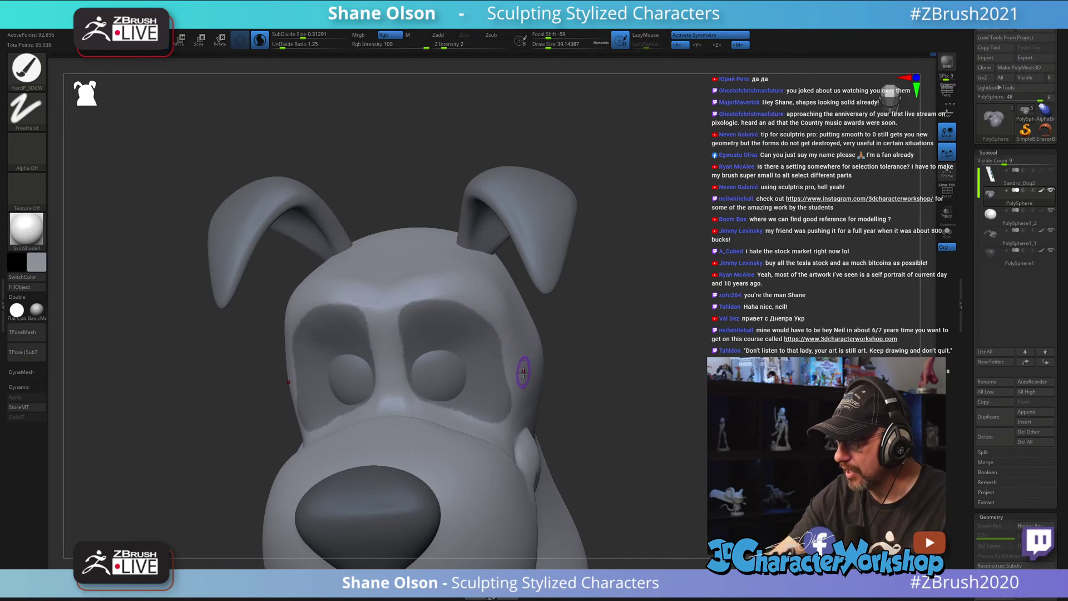
{"action": "left_click_drag", "start_coordinate": [597, 355], "coordinate": [579, 353]}
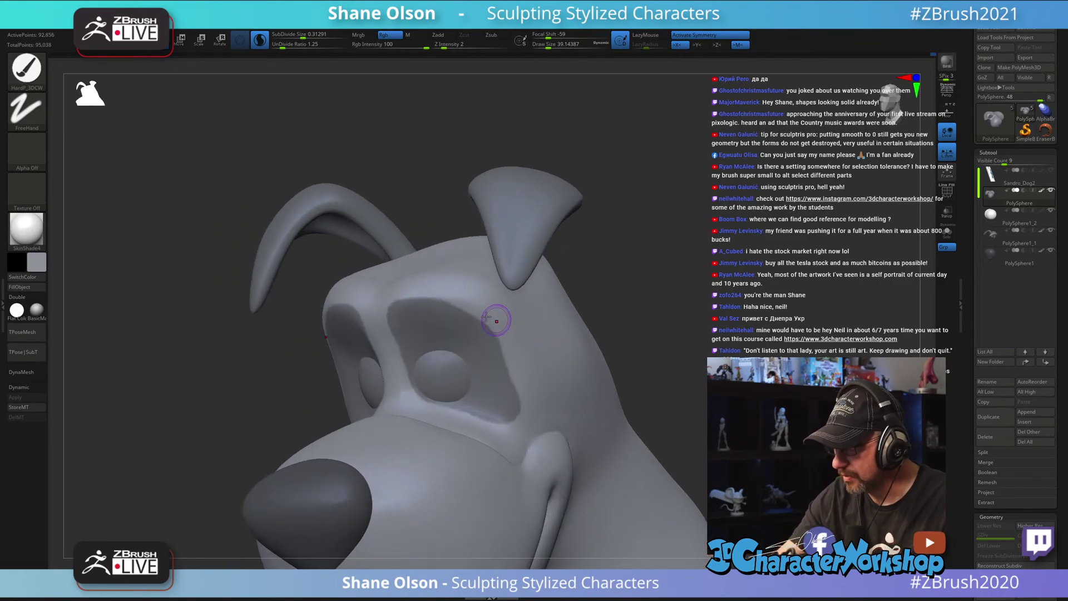
{"action": "mouse_move", "coordinate": [643, 318]}
{"action": "left_mouse_down"}
{"action": "mouse_move", "coordinate": [680, 305]}
{"action": "mouse_move", "coordinate": [634, 326]}
{"action": "mouse_move", "coordinate": [648, 350]}
{"action": "mouse_move", "coordinate": [680, 310]}
{"action": "mouse_move", "coordinate": [654, 322]}
{"action": "mouse_move", "coordinate": [635, 219]}
{"action": "left_mouse_up"}
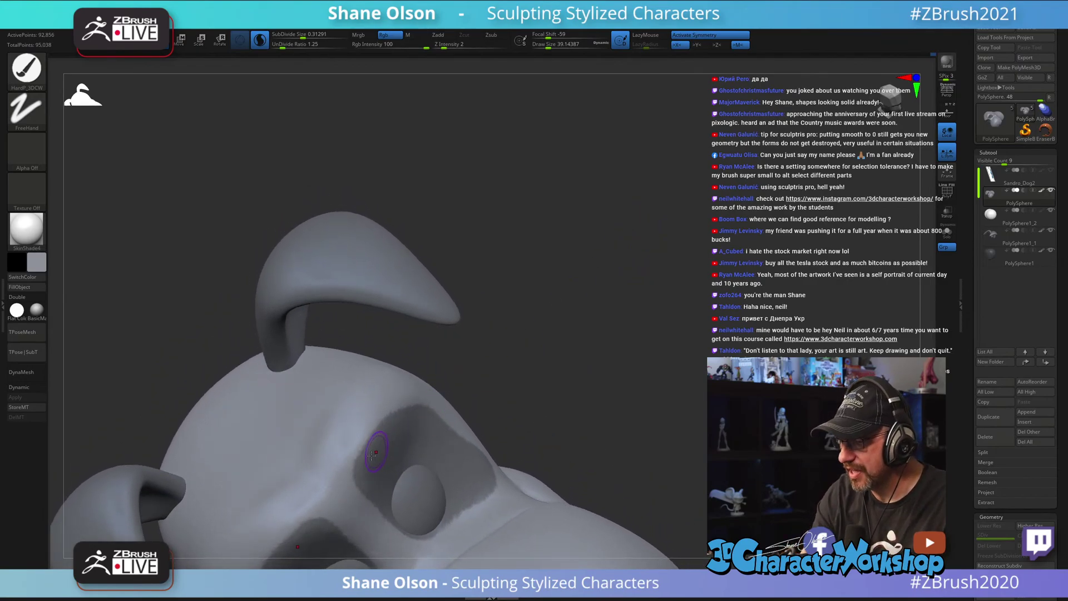
{"action": "left_click_drag", "start_coordinate": [341, 486], "coordinate": [408, 386]}
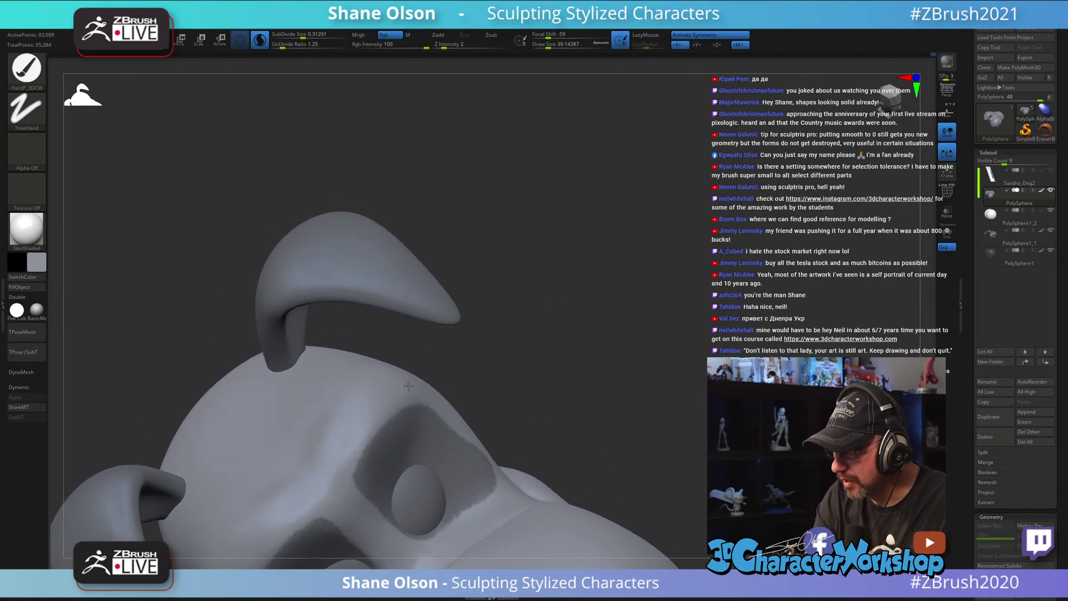
Step: Touch up the dark eye patches along the brow and reduce the draw size to about 20
{"action": "left_click_drag", "start_coordinate": [562, 385], "coordinate": [603, 326]}
{"action": "left_click_drag", "start_coordinate": [583, 285], "coordinate": [591, 343], "text": "alt"}
{"action": "left_click_drag", "start_coordinate": [665, 422], "coordinate": [696, 345], "text": "alt"}
{"action": "key", "text": "bracketleft"}
{"action": "key", "text": "bracketleft"}
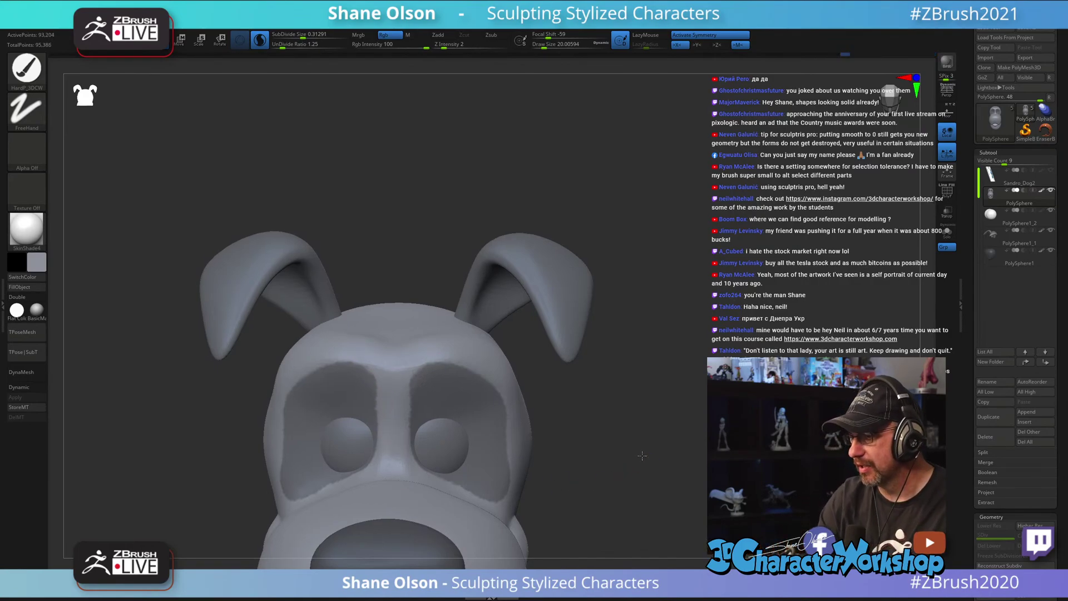
Step: Examine the whole painted head from the side and the front
{"action": "left_click_drag", "start_coordinate": [624, 474], "coordinate": [694, 420]}
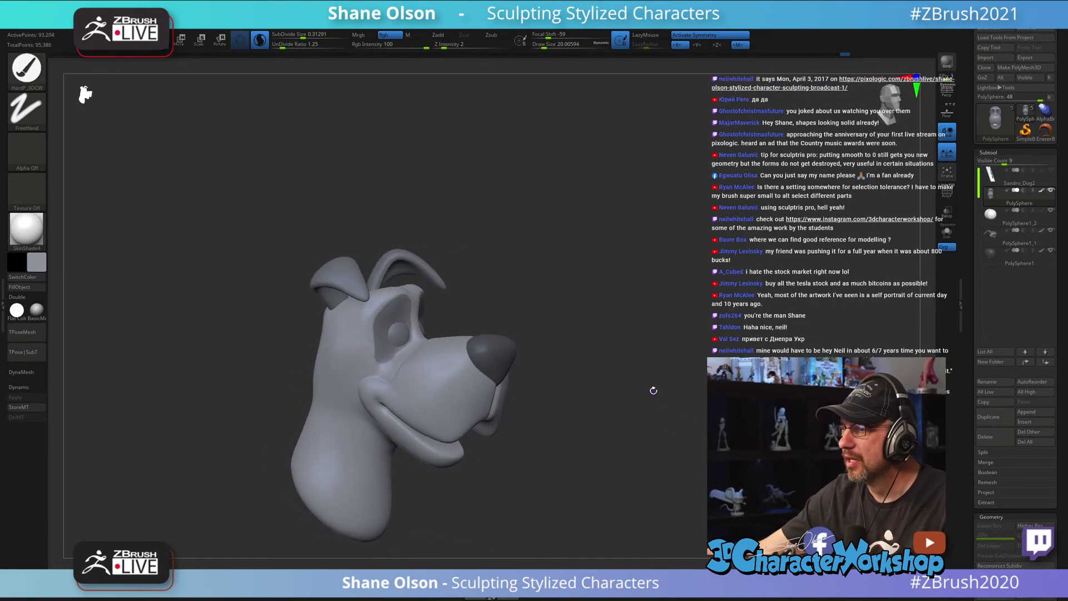
{"action": "left_click_drag", "start_coordinate": [588, 244], "coordinate": [581, 237], "text": "shift"}
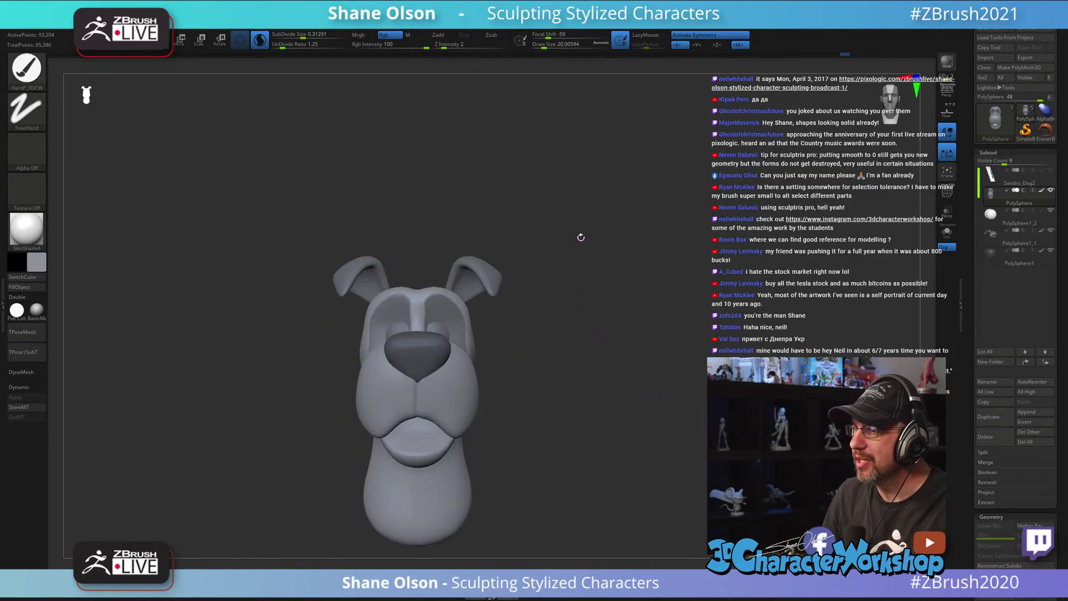
{"action": "key", "text": "s"}
{"action": "left_click_drag", "start_coordinate": [548, 191], "coordinate": [553, 202], "text": "alt"}
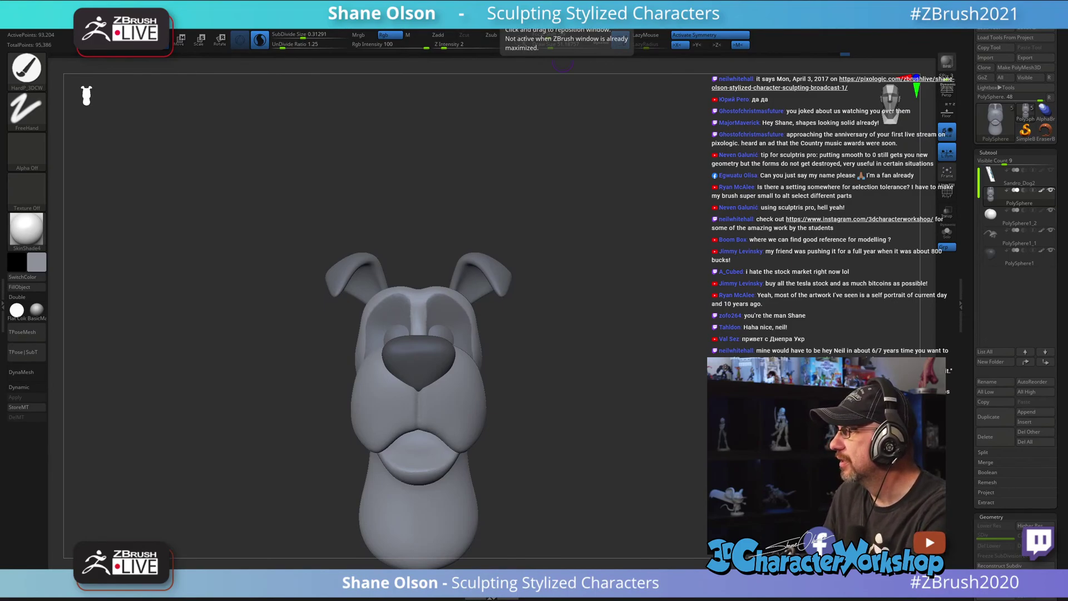
{"action": "key", "text": "s"}
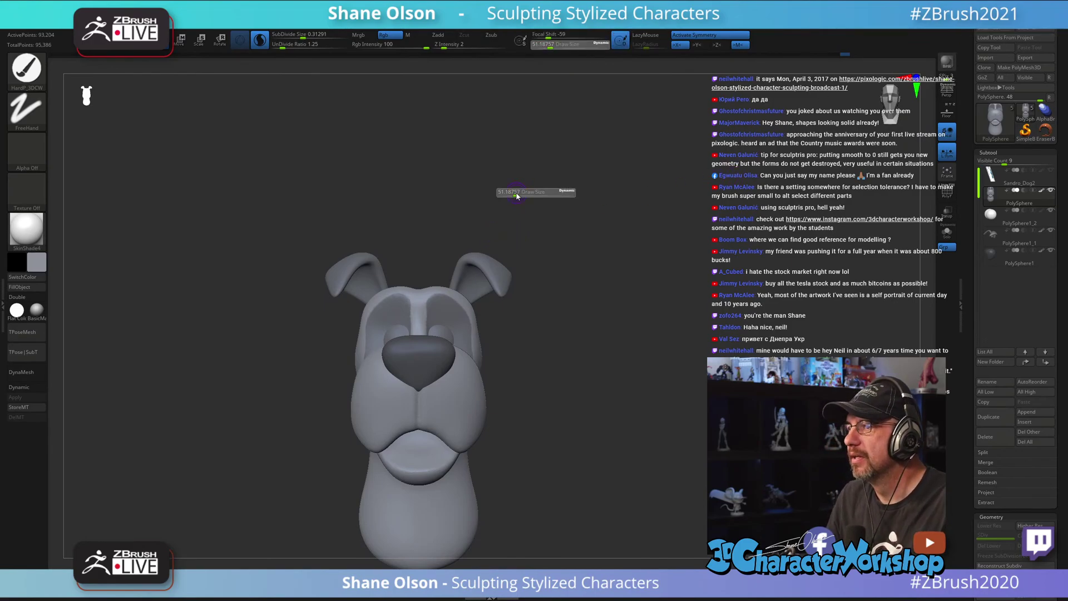
{"action": "left_click", "coordinate": [518, 193]}
{"action": "mouse_move", "coordinate": [659, 208]}
{"action": "left_mouse_down"}
{"action": "mouse_move", "coordinate": [623, 218]}
{"action": "mouse_move", "coordinate": [679, 213]}
{"action": "mouse_move", "coordinate": [637, 198]}
{"action": "mouse_move", "coordinate": [656, 174]}
{"action": "left_mouse_up"}
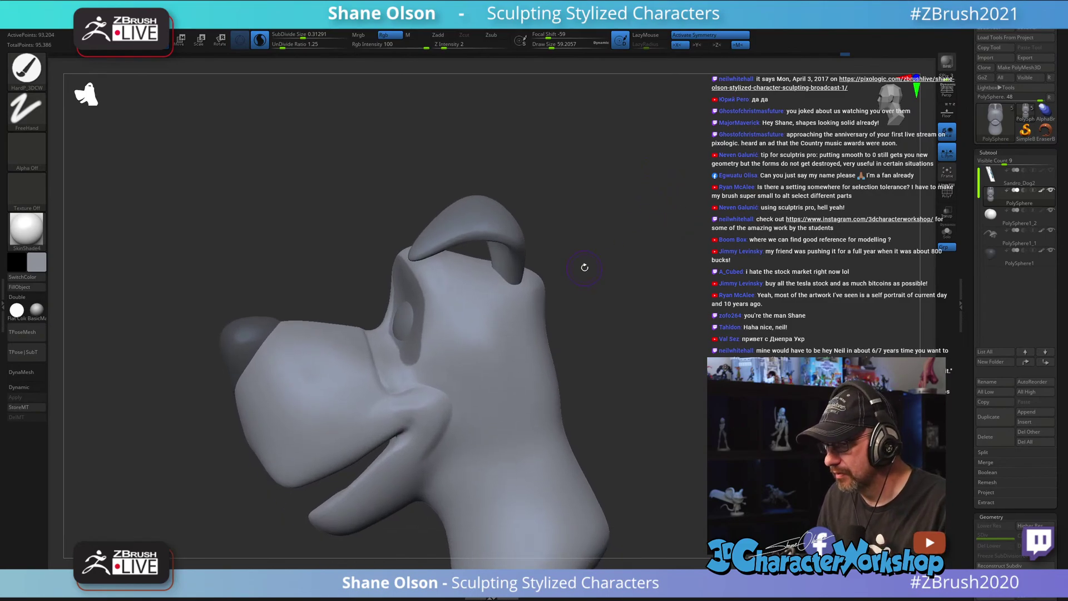
Step: Switch to the Move brush and set its draw size to about 87 for work beside the eye
{"action": "key", "text": "b"}
{"action": "key", "text": "m"}
{"action": "key", "text": "v"}
{"action": "key", "text": "s"}
{"action": "left_click_drag", "start_coordinate": [247, 283], "coordinate": [254, 283]}
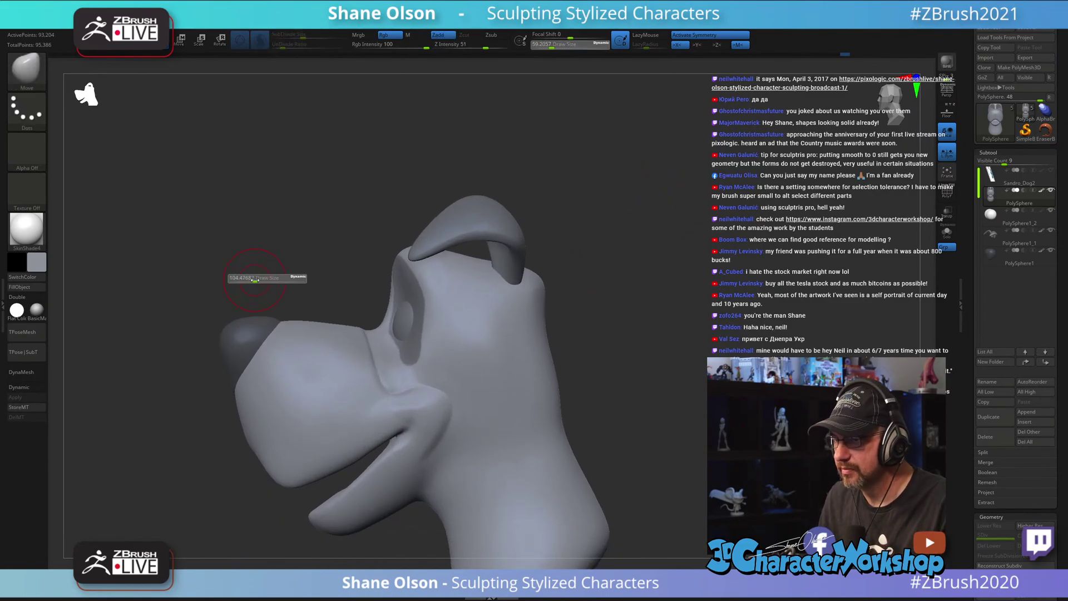
{"action": "key", "text": "bracketright"}
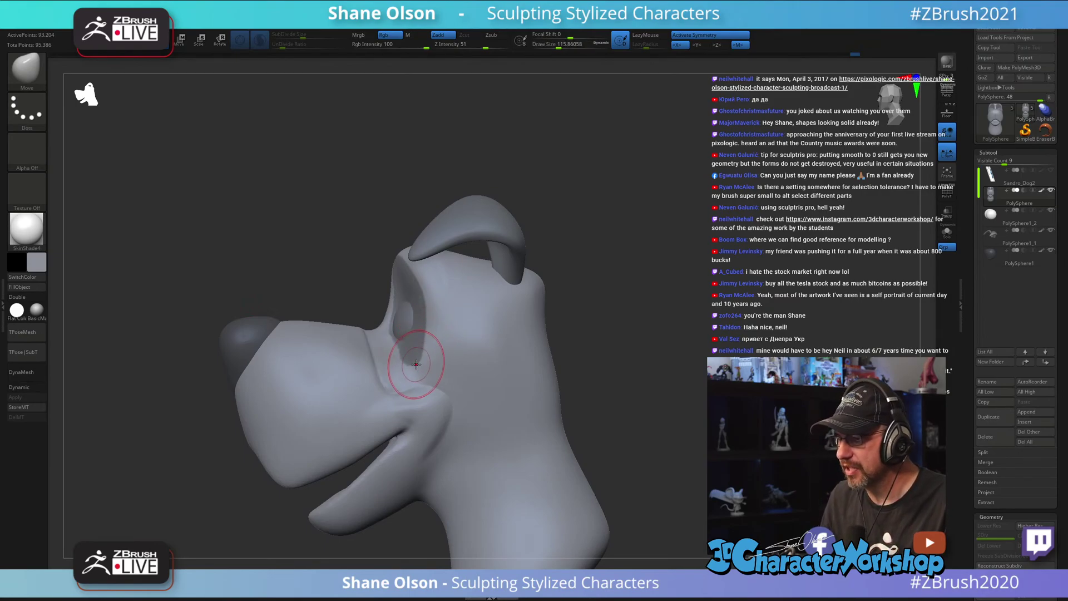
{"action": "left_click_drag", "start_coordinate": [619, 294], "coordinate": [626, 345]}
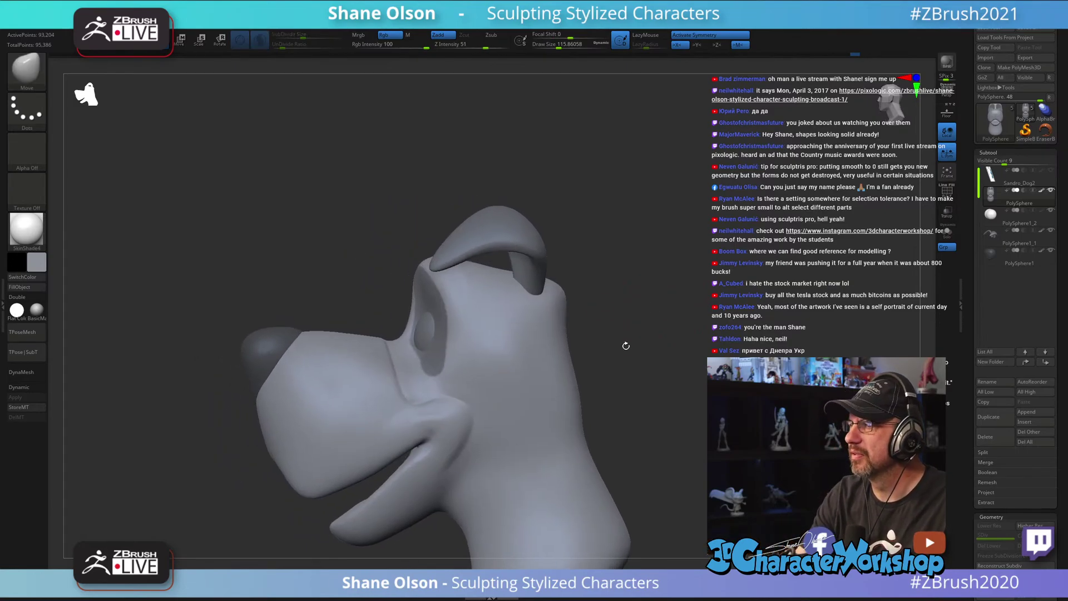
{"action": "left_click_drag", "start_coordinate": [619, 310], "coordinate": [619, 344], "text": "alt"}
{"action": "key", "text": "s"}
{"action": "left_click_drag", "start_coordinate": [464, 356], "coordinate": [460, 355]}
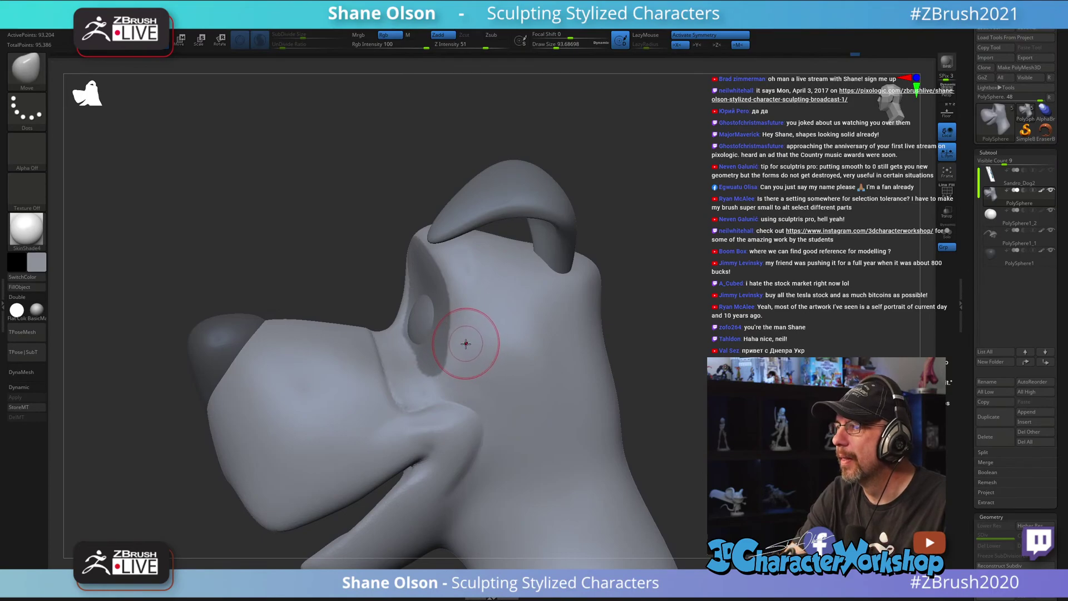
{"action": "key", "text": "s"}
{"action": "left_click_drag", "start_coordinate": [469, 351], "coordinate": [462, 351]}
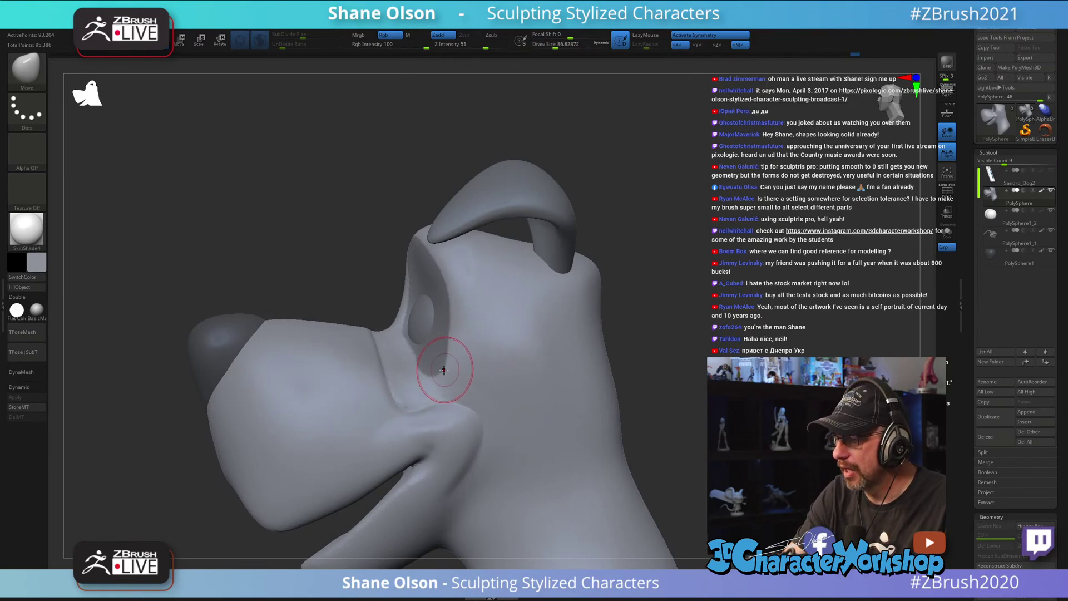
{"action": "right_click_drag", "start_coordinate": [469, 336], "coordinate": [488, 384]}
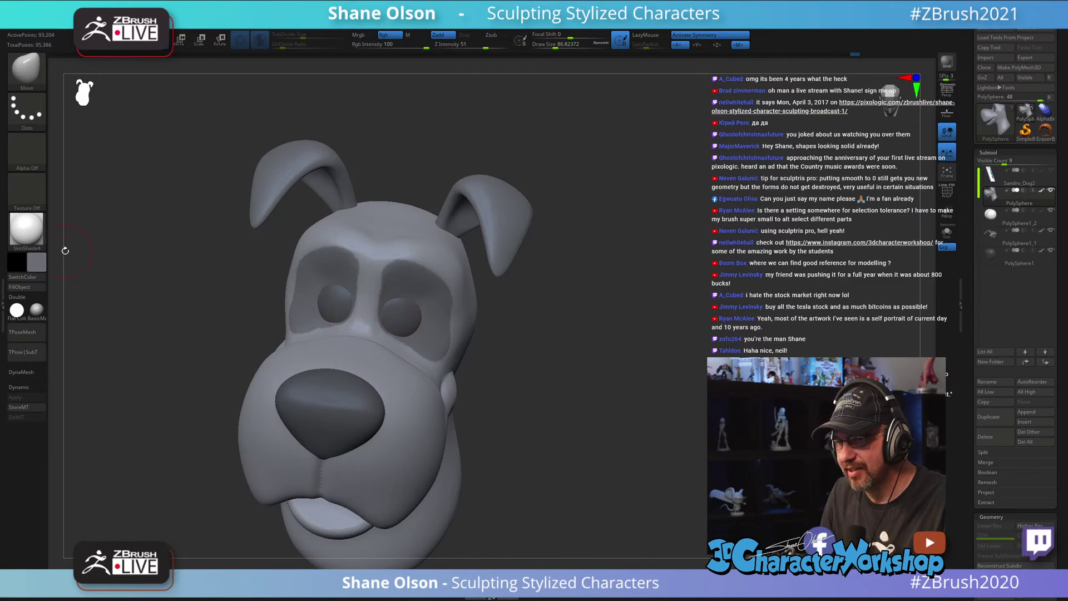
Step: Set the active colour to near white for the eyeballs, and select them with the HardP_3DCW paint brush
{"action": "left_click", "coordinate": [36, 265]}
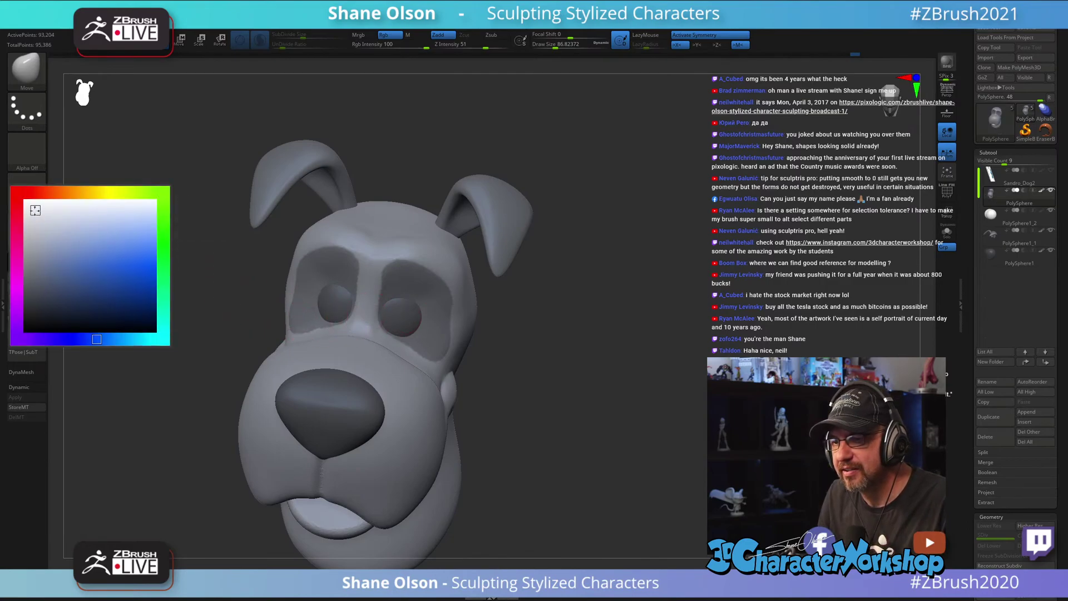
{"action": "left_click", "coordinate": [39, 217]}
{"action": "left_click_drag", "start_coordinate": [618, 334], "coordinate": [547, 338]}
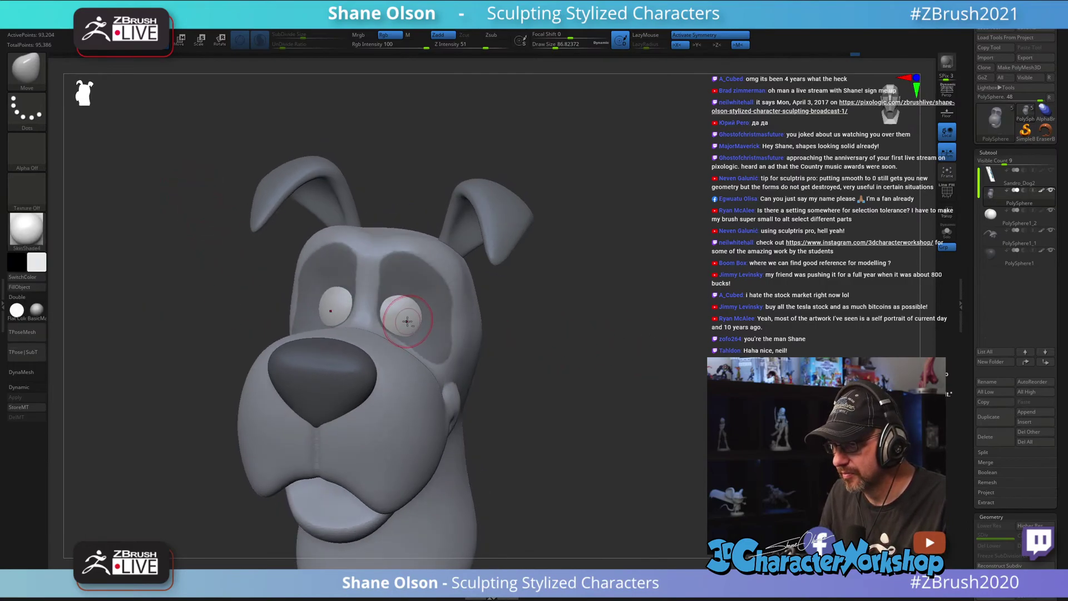
{"action": "left_click", "coordinate": [401, 315], "text": "alt"}
{"action": "key", "text": "b"}
{"action": "key", "text": "h"}
{"action": "key", "text": "p"}
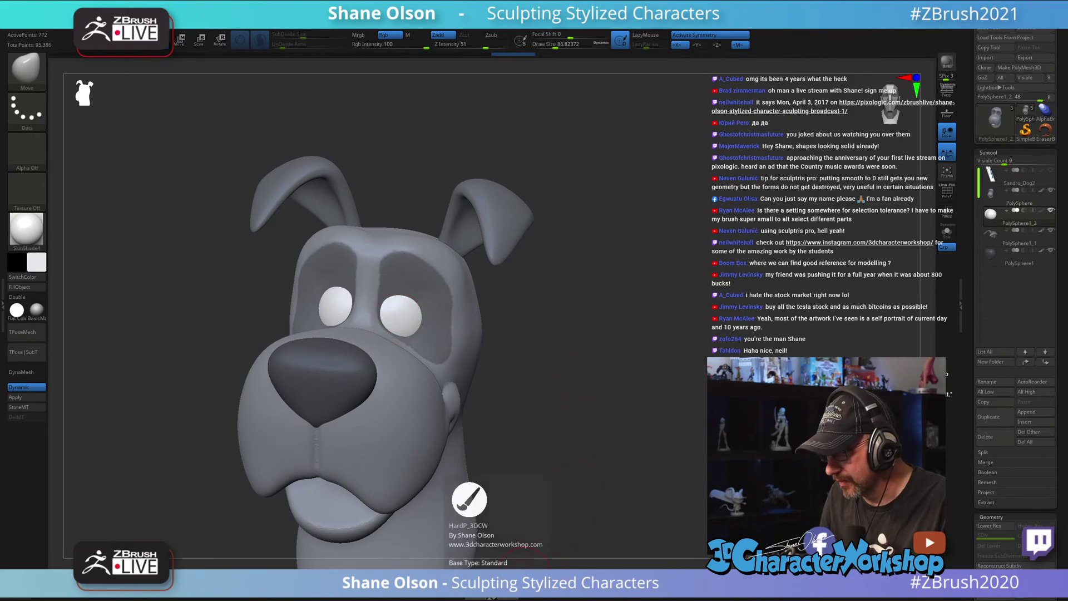
Step: Save the dog head as a new tool file named Sandro_Dog3
{"action": "left_click_drag", "start_coordinate": [194, 297], "coordinate": [620, 291]}
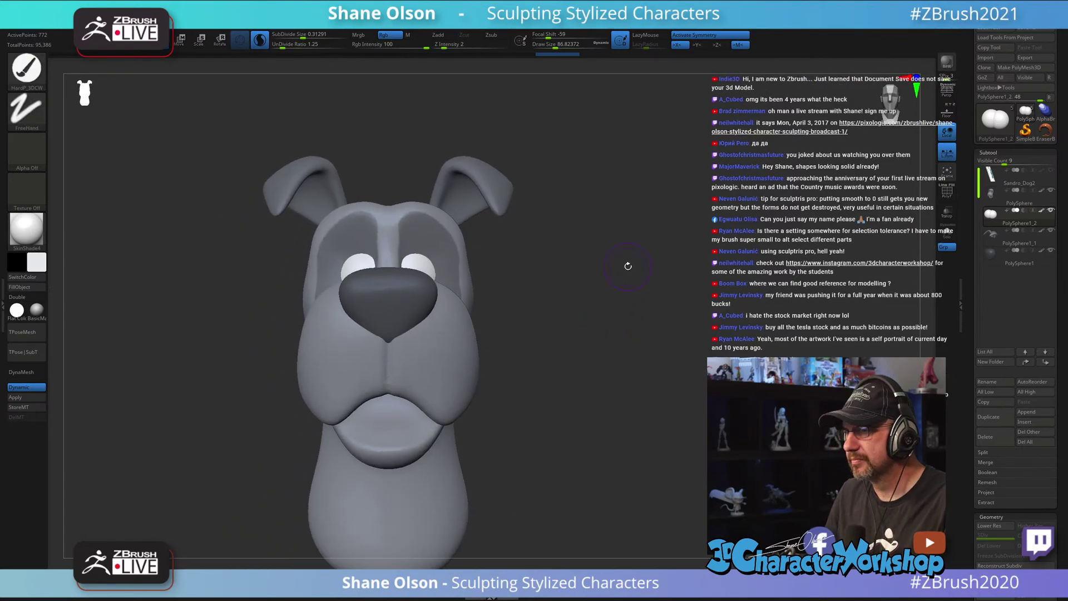
{"action": "left_click_drag", "start_coordinate": [655, 253], "coordinate": [656, 255], "text": "alt"}
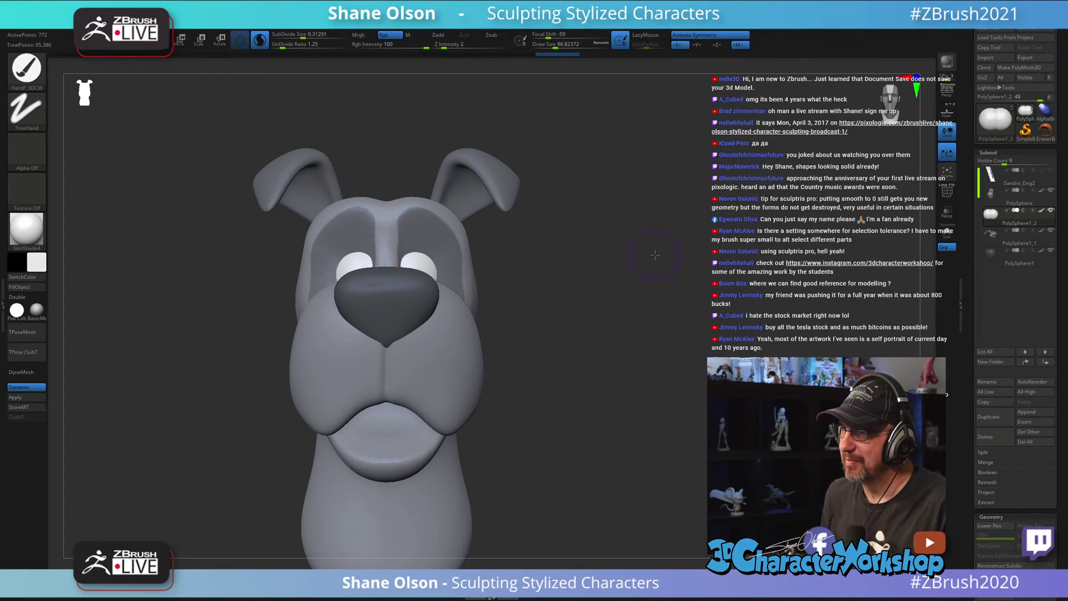
{"action": "left_click_drag", "start_coordinate": [542, 319], "coordinate": [612, 310]}
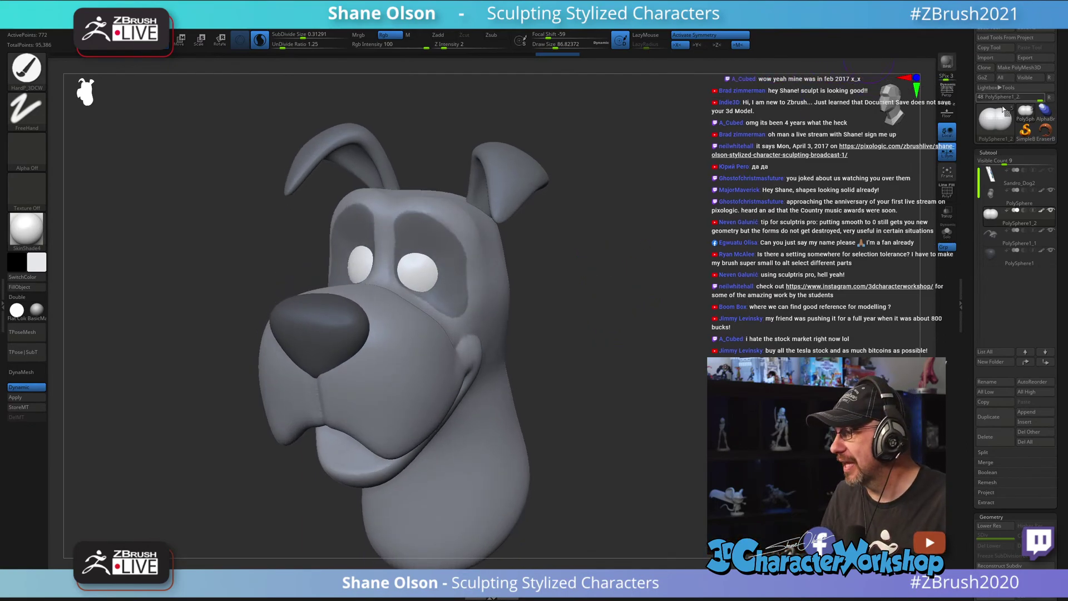
{"action": "left_click", "coordinate": [1034, 30]}
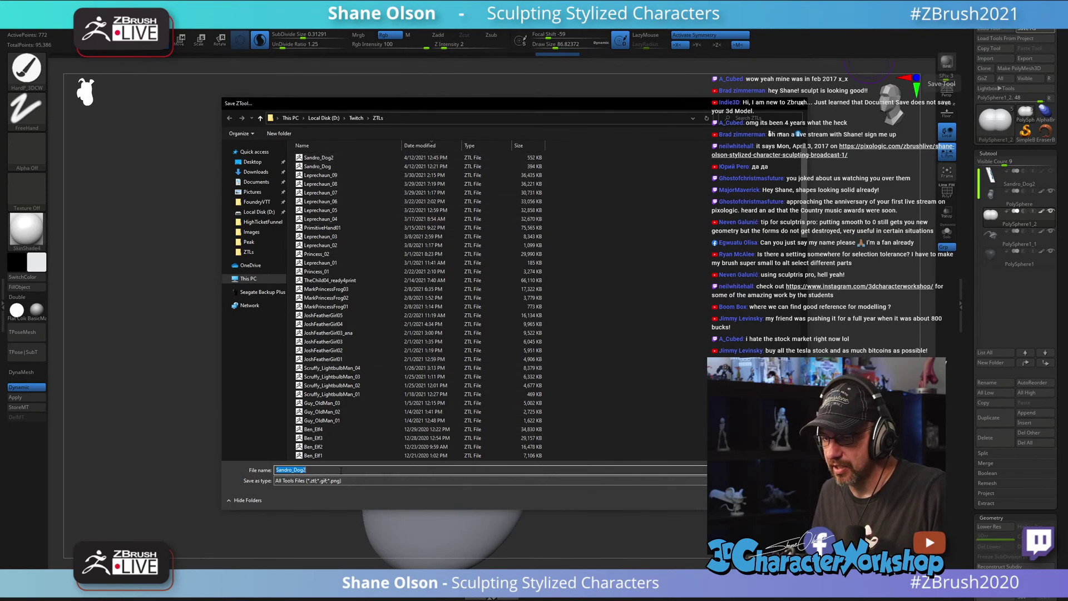
{"action": "left_click", "coordinate": [341, 471]}
{"action": "key", "text": "BackSpace"}
{"action": "type", "text": "3"}
{"action": "key", "text": "Return"}
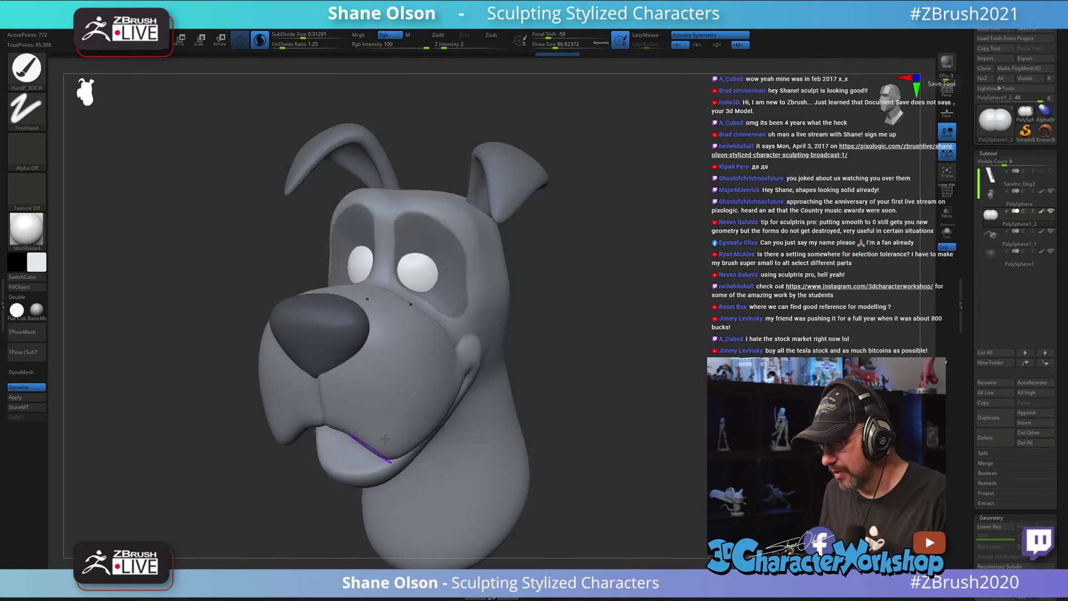
Step: Select the head piece and narrow the sides of the skull with the Move brush at a draw size of about 274
{"action": "left_click_drag", "start_coordinate": [603, 349], "coordinate": [657, 258]}
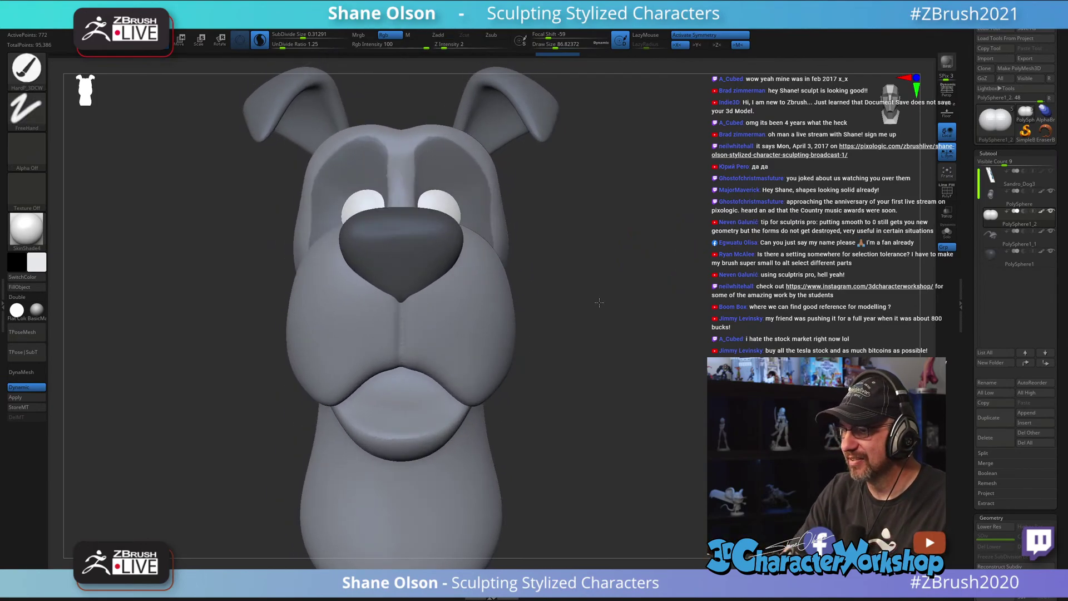
{"action": "left_click_drag", "start_coordinate": [657, 258], "coordinate": [555, 287]}
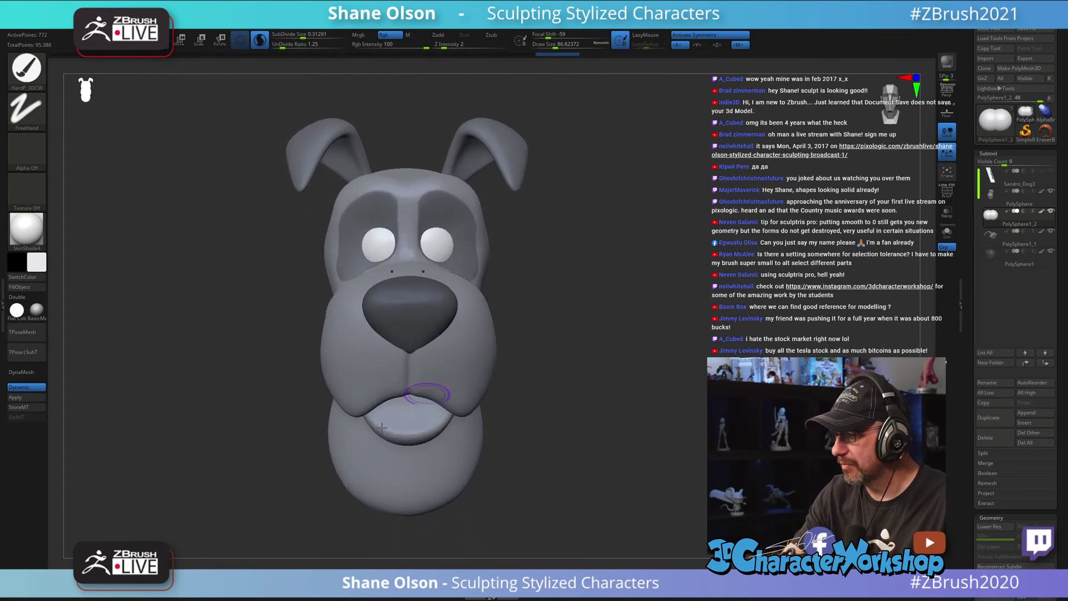
{"action": "key", "text": "b"}
{"action": "key", "text": "m"}
{"action": "key", "text": "v"}
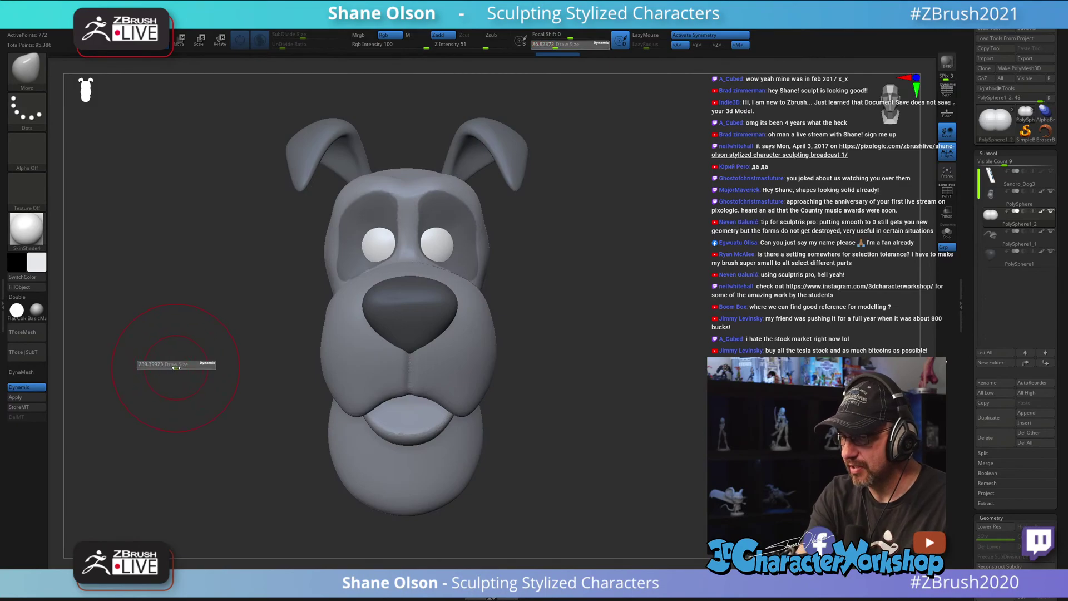
{"action": "key", "text": "s"}
{"action": "key", "text": "s"}
{"action": "mouse_move", "coordinate": [485, 233]}
{"action": "left_mouse_down"}
{"action": "mouse_move", "coordinate": [479, 221]}
{"action": "mouse_move", "coordinate": [487, 244]}
{"action": "mouse_move", "coordinate": [548, 244]}
{"action": "mouse_move", "coordinate": [481, 247]}
{"action": "left_mouse_up"}
{"action": "left_click", "coordinate": [478, 220], "text": "alt"}
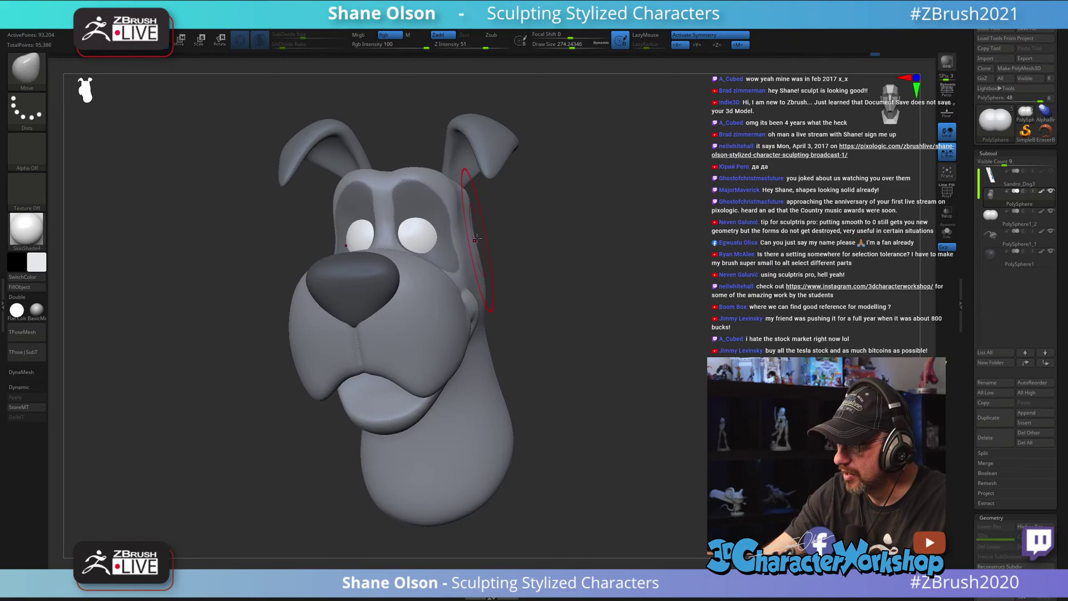
{"action": "left_click_drag", "start_coordinate": [553, 286], "coordinate": [515, 232]}
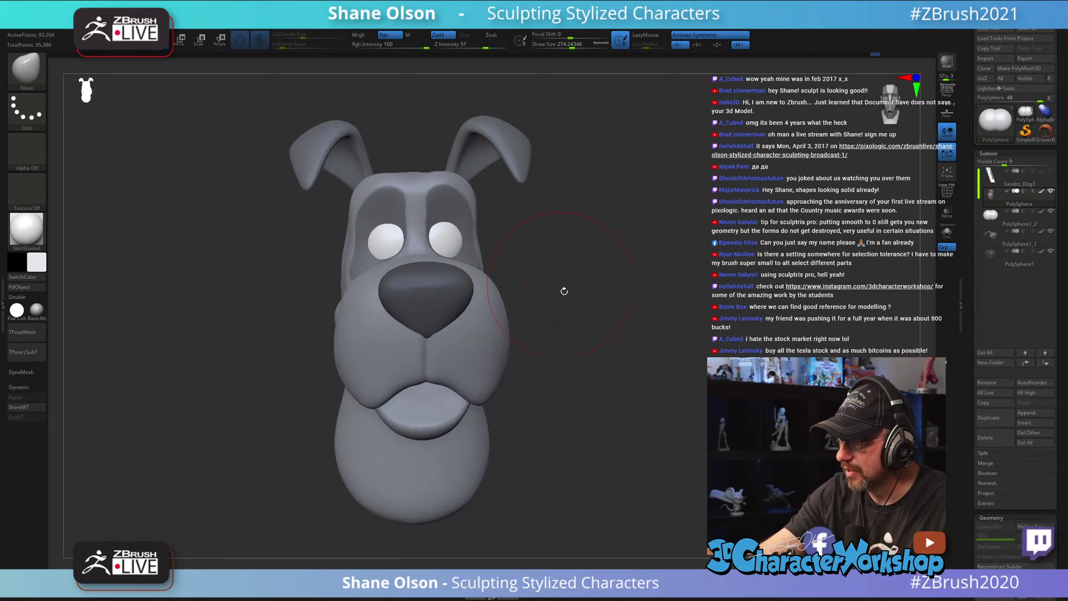
{"action": "mouse_move", "coordinate": [564, 291]}
{"action": "left_mouse_down"}
{"action": "mouse_move", "coordinate": [634, 299]}
{"action": "mouse_move", "coordinate": [579, 314]}
{"action": "mouse_move", "coordinate": [527, 284]}
{"action": "mouse_move", "coordinate": [524, 251]}
{"action": "left_mouse_up"}
Step: Turn off Rgb for smoothing, reduce the Move brush's draw size to about 197 and refine the shape of the head and neck
{"action": "key", "text": "s"}
{"action": "key", "text": "shift"}
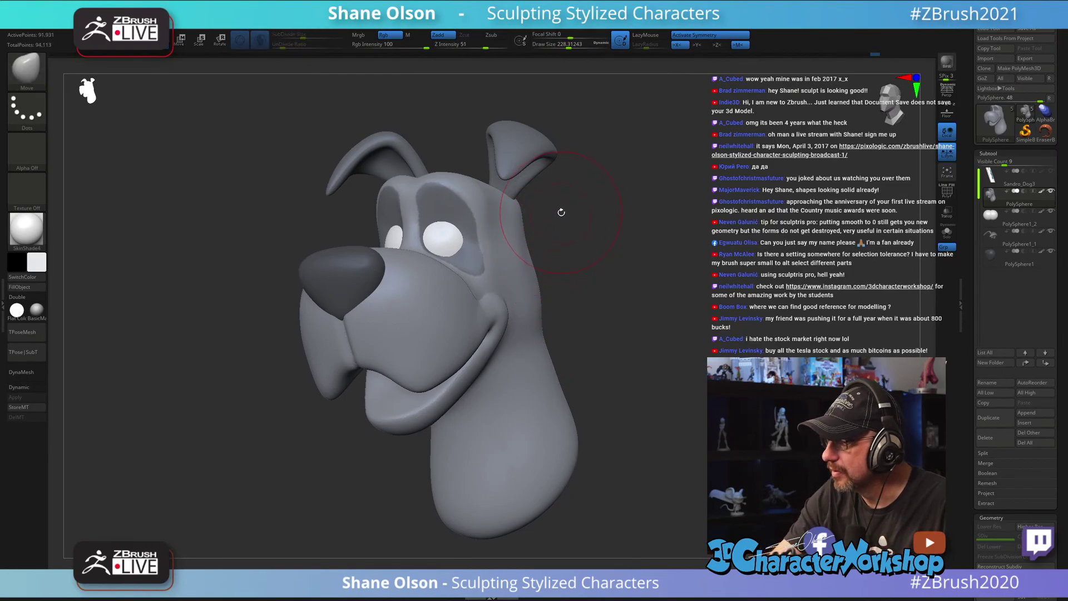
{"action": "left_click", "coordinate": [383, 35]}
{"action": "key", "text": "s"}
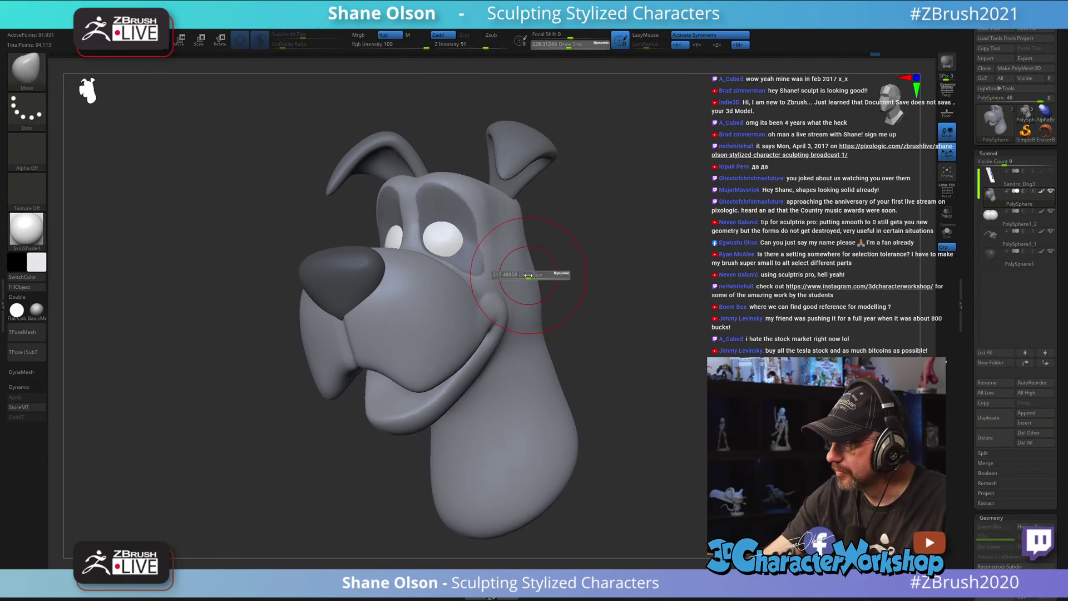
{"action": "mouse_move", "coordinate": [531, 282]}
{"action": "left_mouse_down"}
{"action": "mouse_move", "coordinate": [524, 262]}
{"action": "mouse_move", "coordinate": [605, 303]}
{"action": "mouse_move", "coordinate": [624, 320]}
{"action": "mouse_move", "coordinate": [616, 339]}
{"action": "left_mouse_up"}
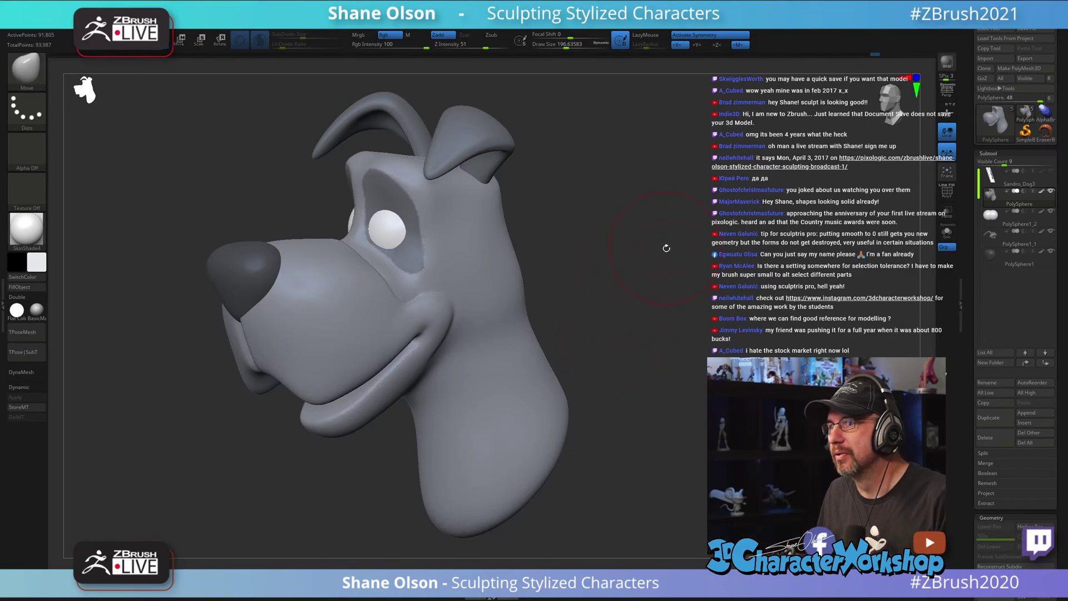
{"action": "left_click_drag", "start_coordinate": [667, 248], "coordinate": [647, 312]}
{"action": "left_click_drag", "start_coordinate": [624, 225], "coordinate": [623, 212]}
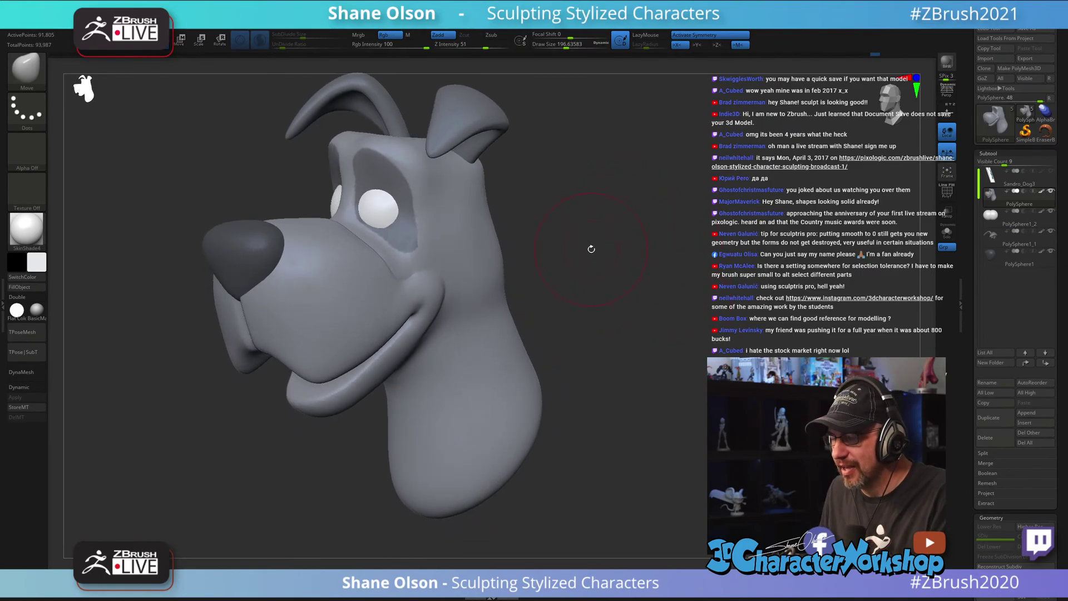
{"action": "left_click_drag", "start_coordinate": [592, 248], "coordinate": [592, 251]}
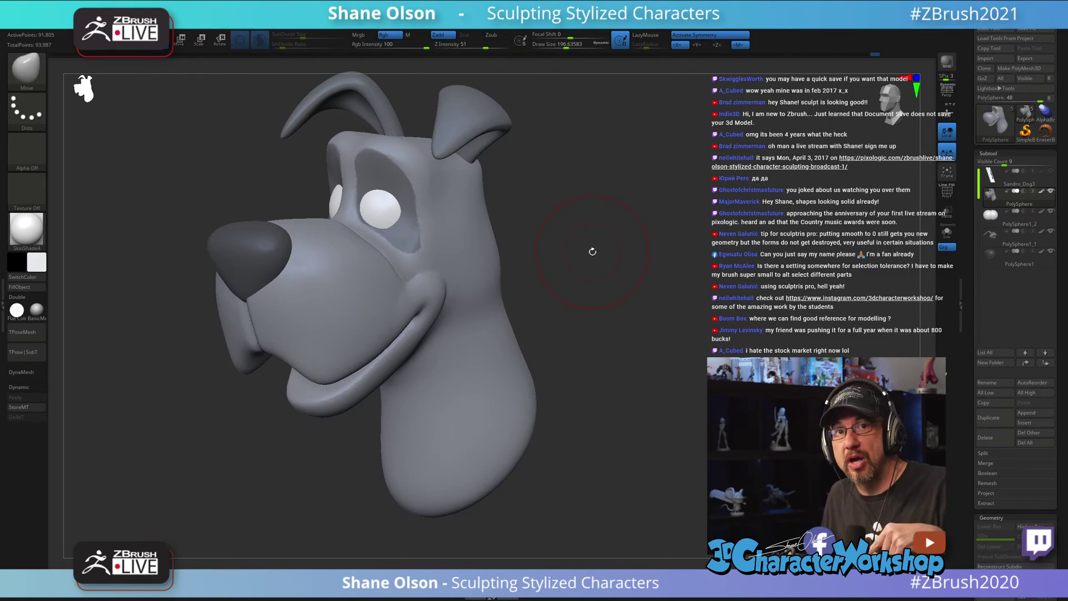
Step: Enlarge the Move brush's draw size to about 330 and reshape the back of the head and neck
{"action": "key", "text": "s"}
{"action": "left_click_drag", "start_coordinate": [605, 275], "coordinate": [600, 274]}
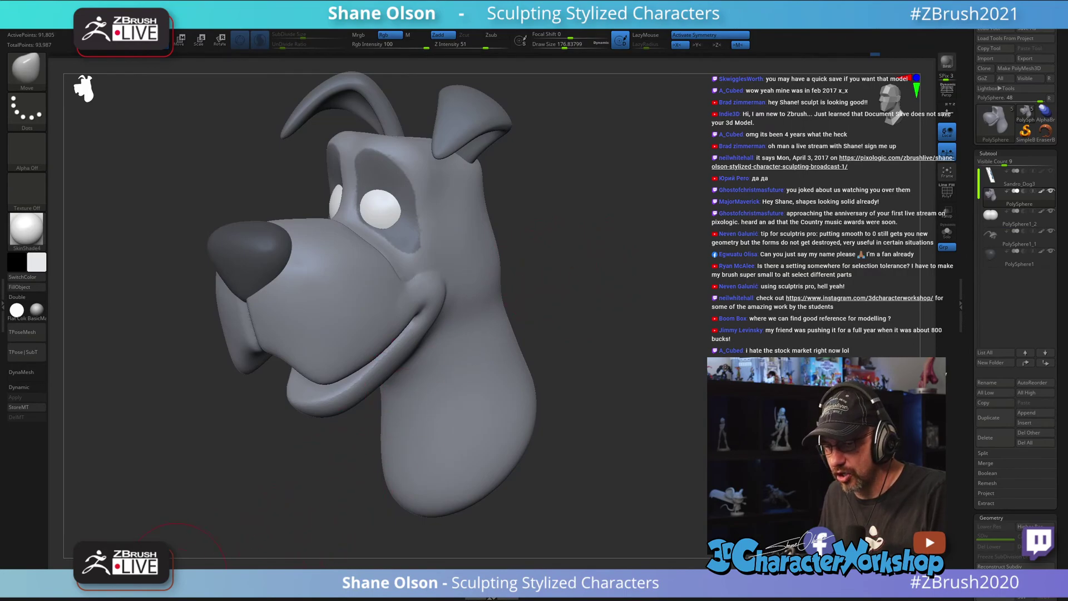
{"action": "key", "text": "s"}
{"action": "left_click_drag", "start_coordinate": [583, 216], "coordinate": [587, 218]}
{"action": "key", "text": "s"}
{"action": "mouse_move", "coordinate": [532, 250]}
{"action": "left_mouse_down"}
{"action": "mouse_move", "coordinate": [493, 243]}
{"action": "mouse_move", "coordinate": [535, 262]}
{"action": "mouse_move", "coordinate": [504, 259]}
{"action": "mouse_move", "coordinate": [507, 278]}
{"action": "left_mouse_up"}
{"action": "key", "text": "s"}
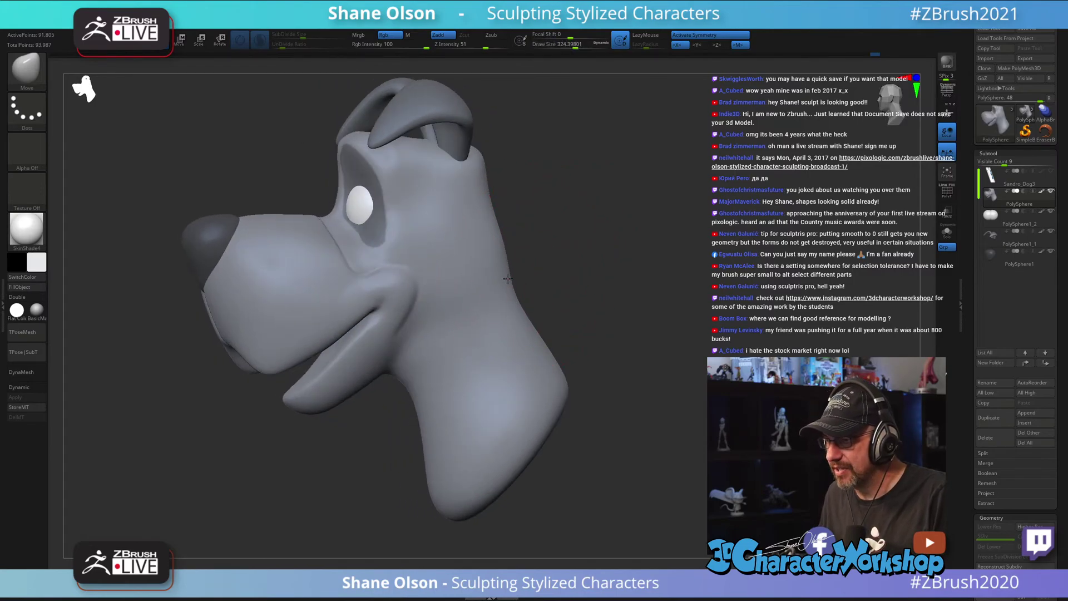
{"action": "left_click_drag", "start_coordinate": [502, 233], "coordinate": [500, 224]}
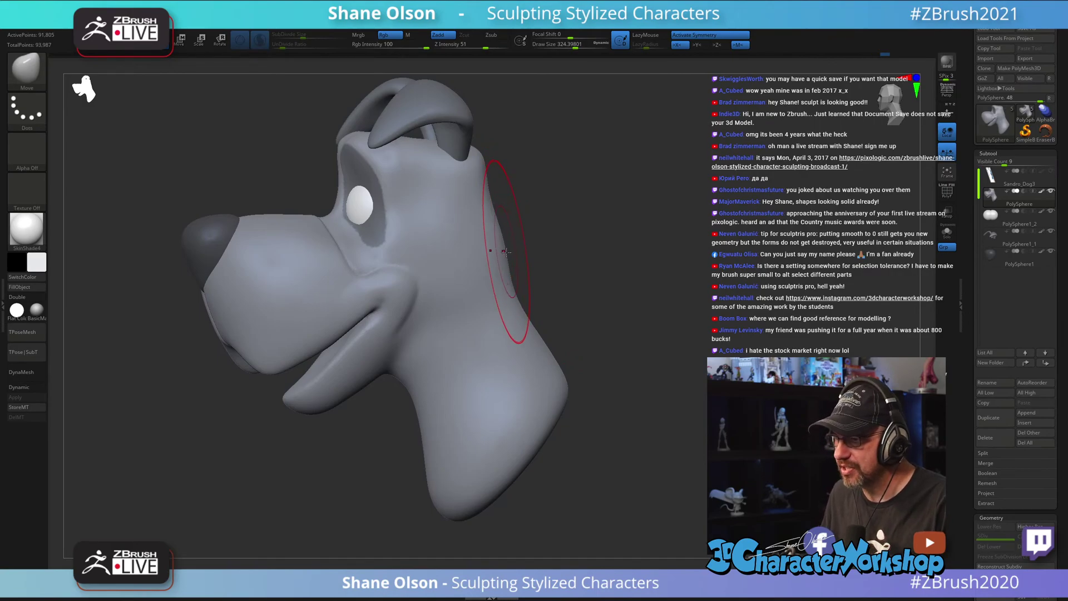
{"action": "key", "text": "s"}
{"action": "left_click_drag", "start_coordinate": [532, 323], "coordinate": [595, 263]}
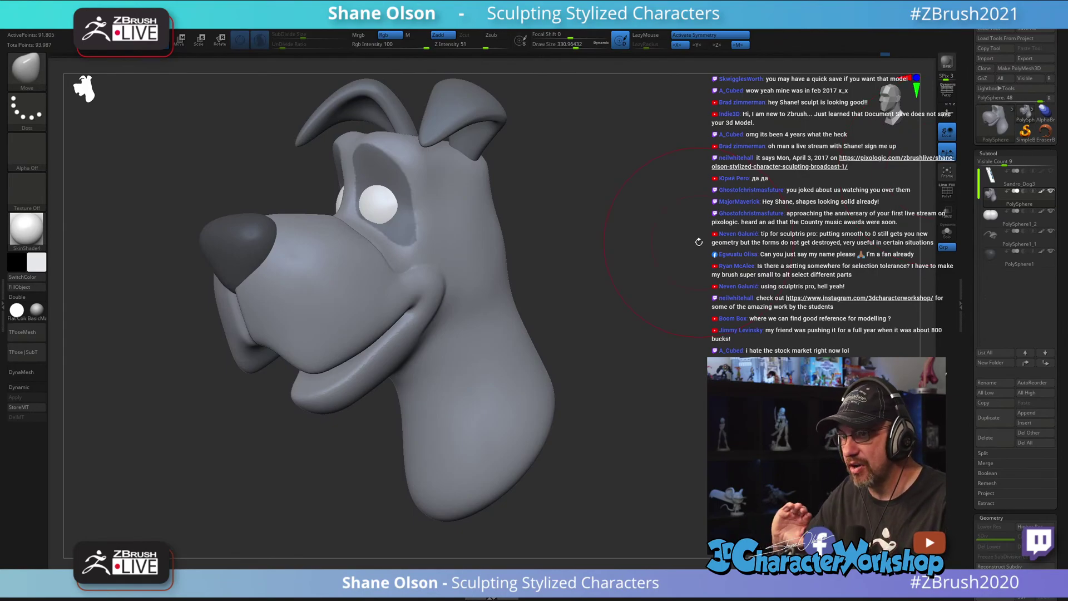
Step: Examine the dog head's proportions from the side, front and three-quarter angles
{"action": "left_click_drag", "start_coordinate": [645, 223], "coordinate": [610, 222]}
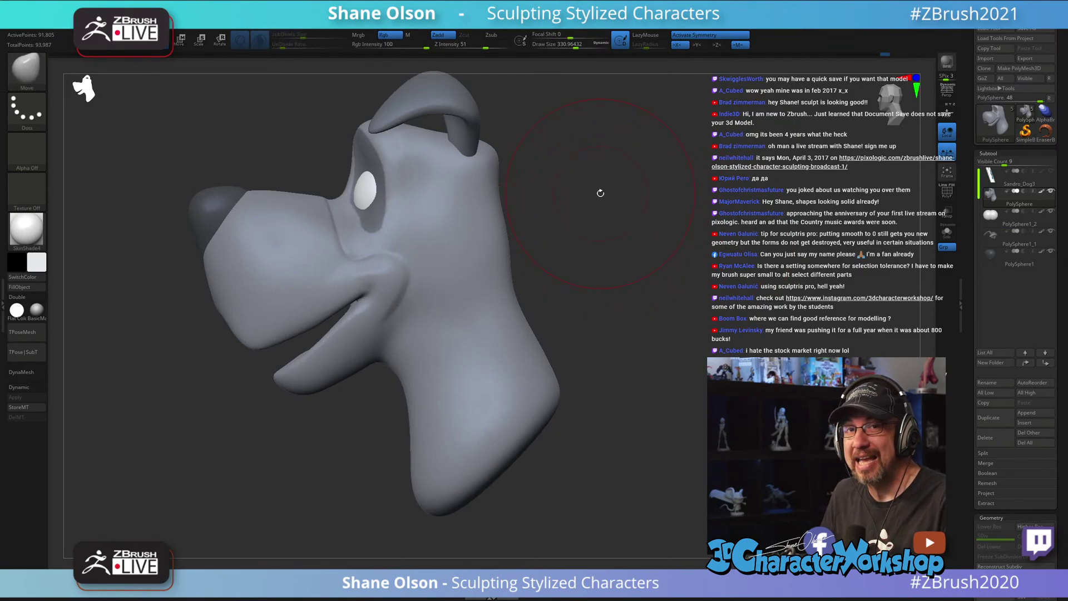
{"action": "key", "text": "s"}
{"action": "left_click_drag", "start_coordinate": [409, 223], "coordinate": [360, 189]}
{"action": "key", "text": "s"}
{"action": "key", "text": "s"}
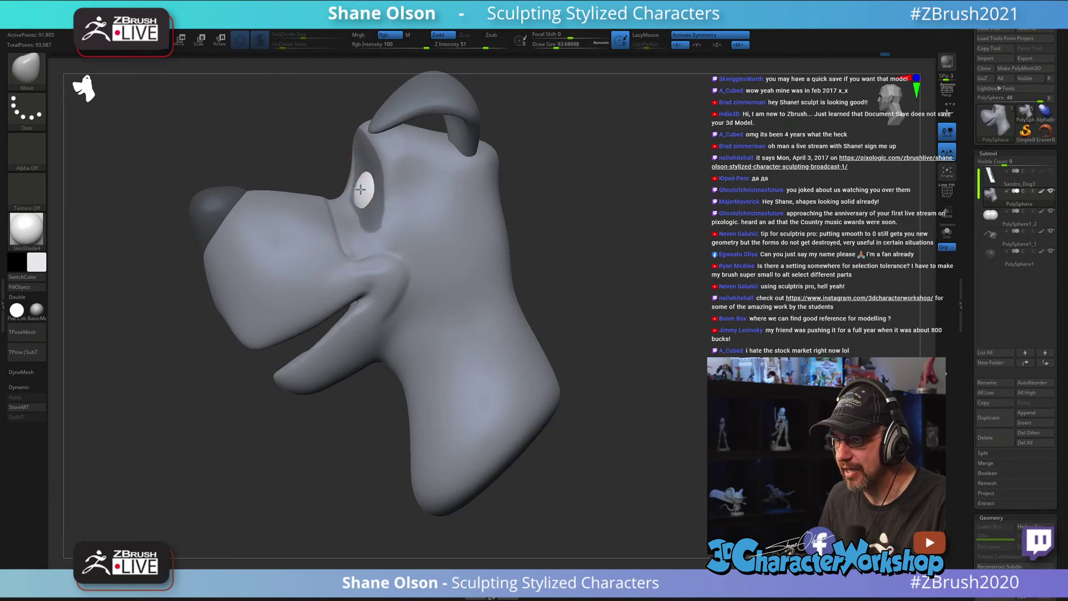
{"action": "left_click_drag", "start_coordinate": [534, 206], "coordinate": [580, 211], "text": "shift"}
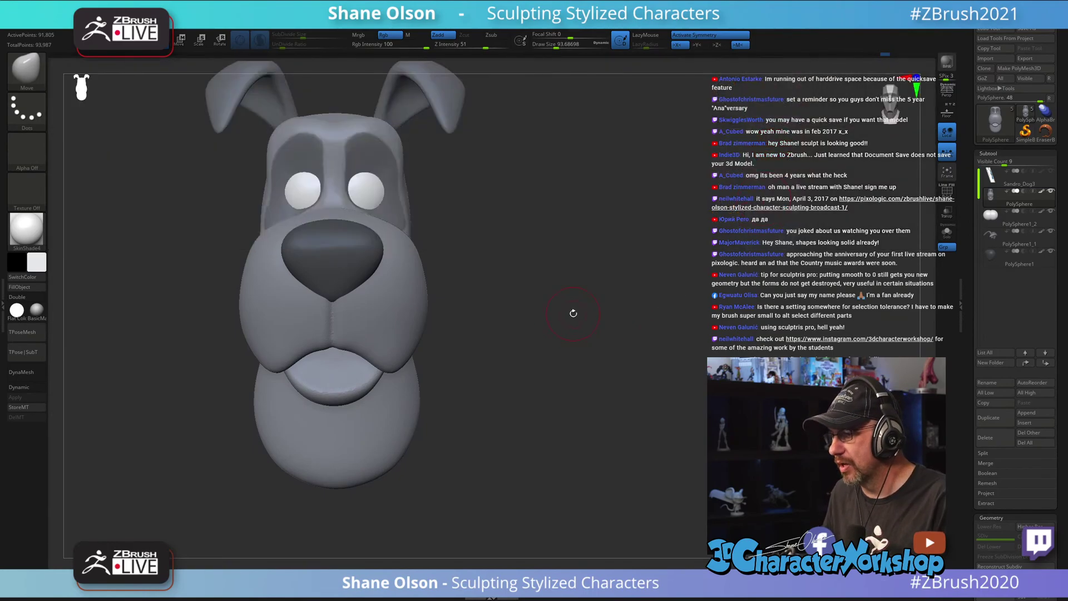
{"action": "mouse_move", "coordinate": [573, 313]}
{"action": "left_mouse_down"}
{"action": "mouse_move", "coordinate": [608, 219]}
{"action": "mouse_move", "coordinate": [465, 266]}
{"action": "mouse_move", "coordinate": [455, 256]}
{"action": "left_mouse_up"}
{"action": "key", "text": "s"}
{"action": "key", "text": "s"}
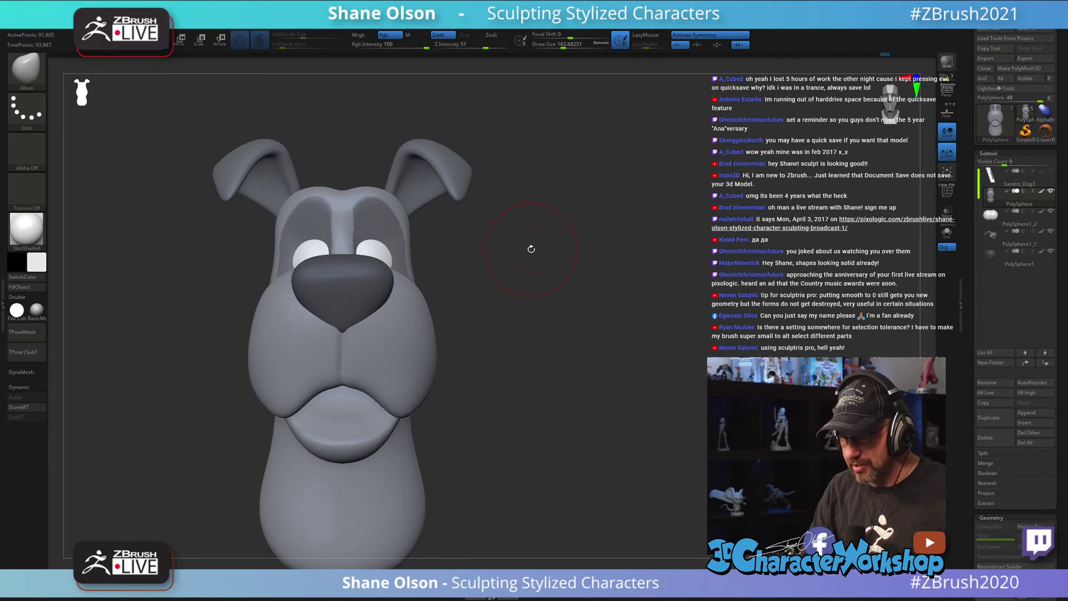
{"action": "left_click_drag", "start_coordinate": [566, 290], "coordinate": [562, 290]}
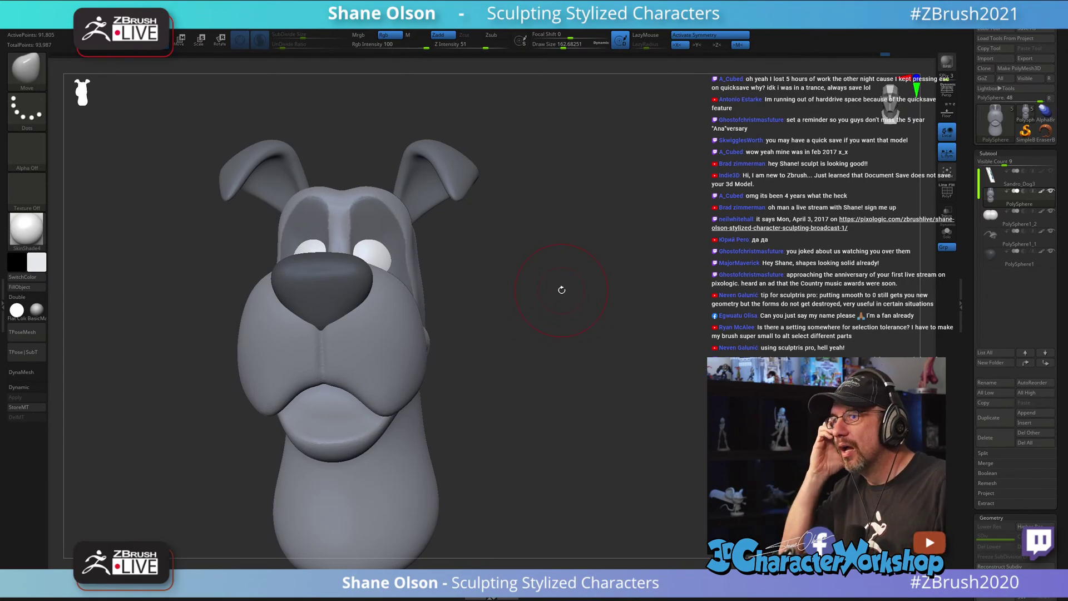
{"action": "left_click_drag", "start_coordinate": [582, 285], "coordinate": [650, 248]}
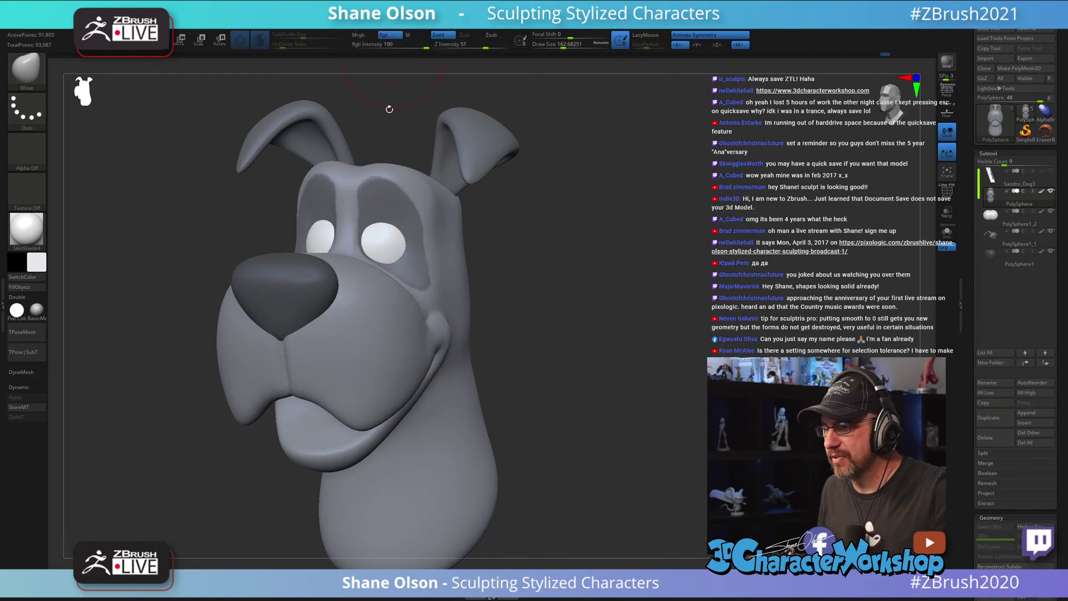
Step: Set the maximum number of QuickSave files to 5 in the preferences
{"action": "mouse_move", "coordinate": [369, 54]}
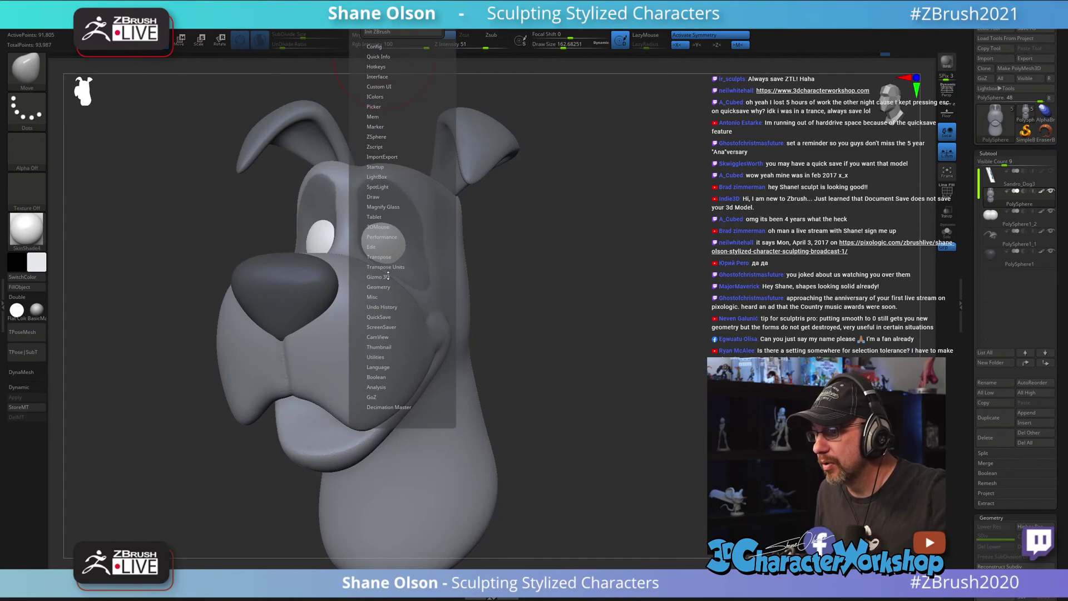
{"action": "left_click", "coordinate": [385, 318]}
{"action": "left_click", "coordinate": [379, 327]}
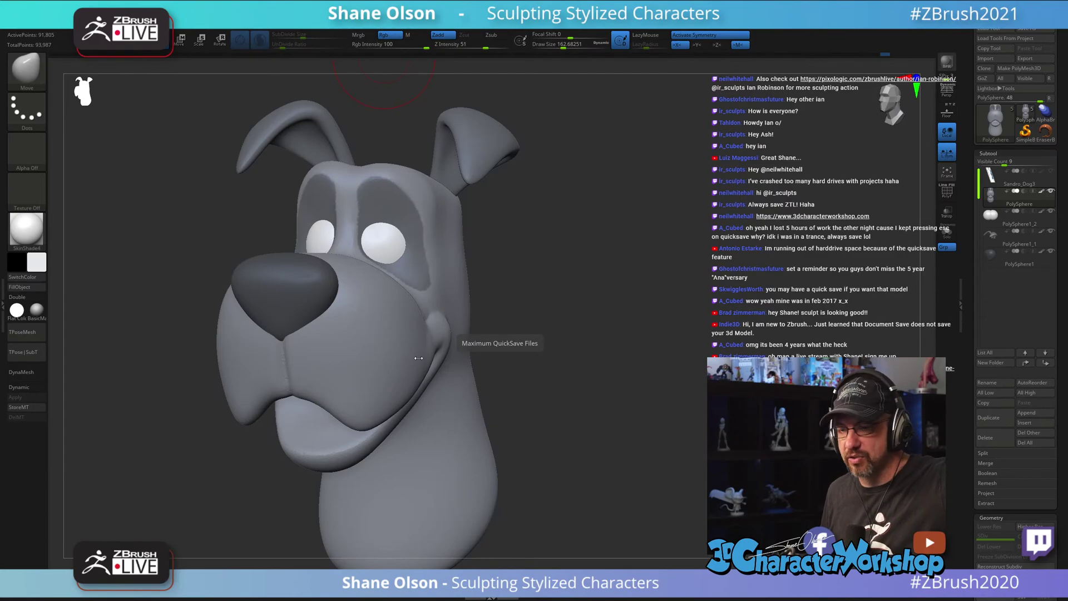
{"action": "left_click", "coordinate": [389, 22]}
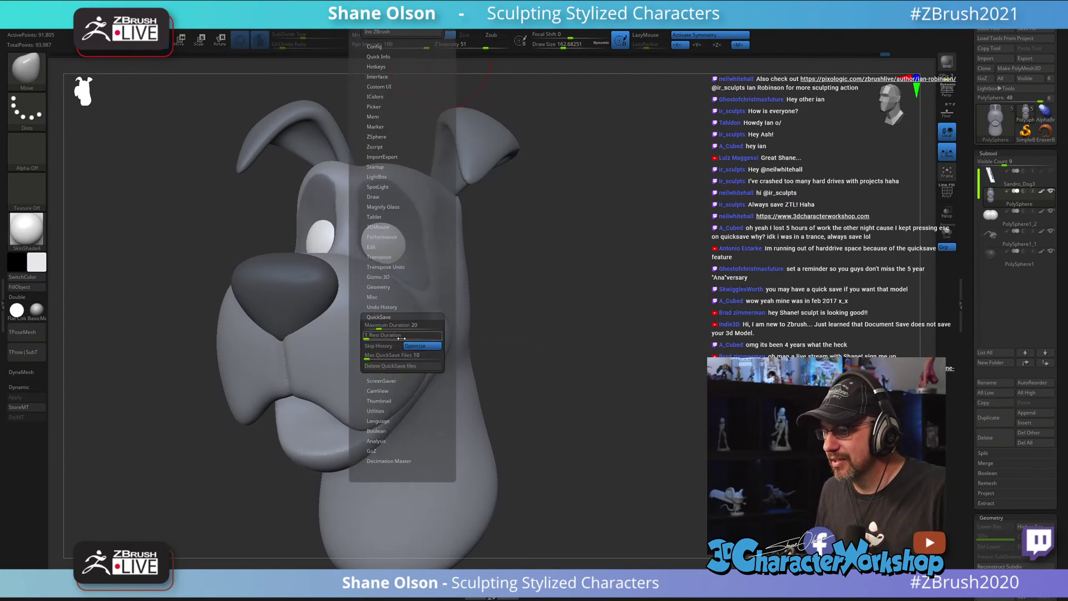
{"action": "left_click", "coordinate": [399, 355]}
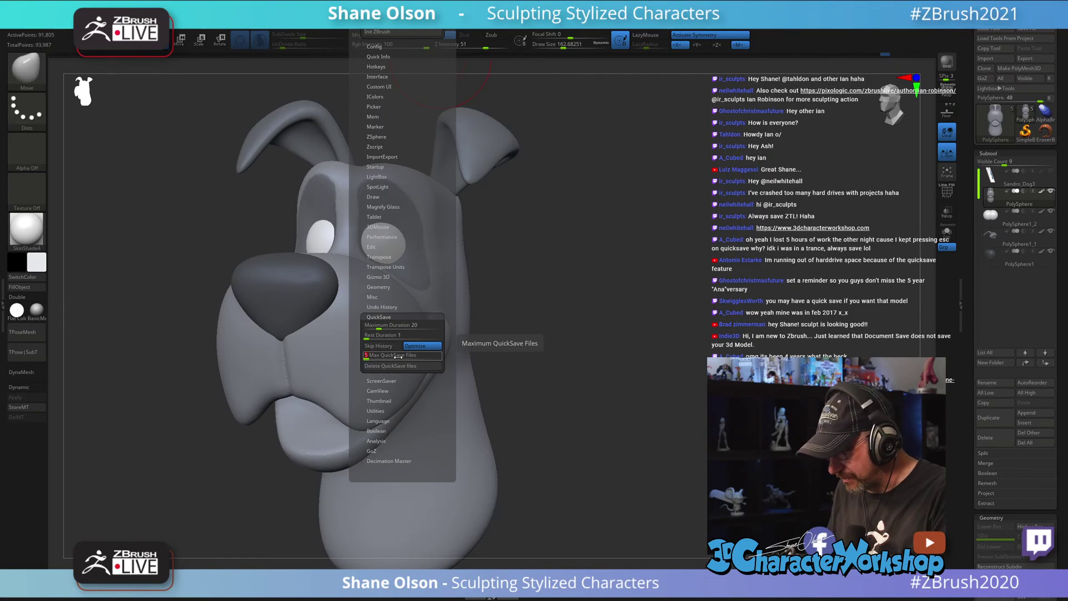
{"action": "type", "text": "5"}
{"action": "key", "text": "Return"}
Step: Reduce the Move brush's draw size to about 94 and refine the brow and inner eye sockets
{"action": "mouse_move", "coordinate": [606, 243]}
{"action": "left_mouse_down"}
{"action": "mouse_move", "coordinate": [609, 263]}
{"action": "mouse_move", "coordinate": [610, 241]}
{"action": "left_mouse_up"}
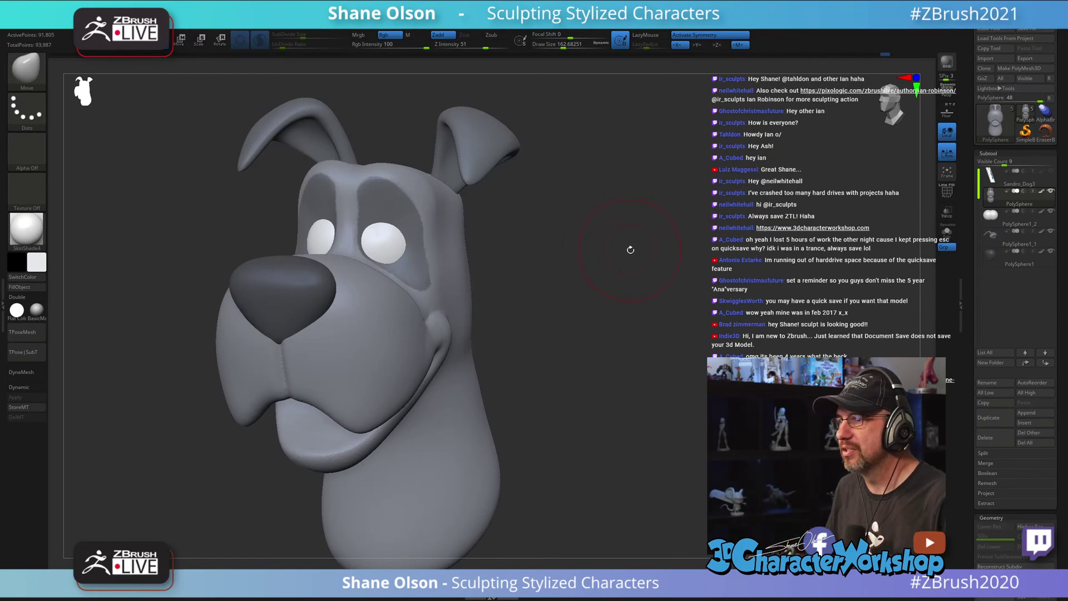
{"action": "left_click_drag", "start_coordinate": [631, 250], "coordinate": [655, 240]}
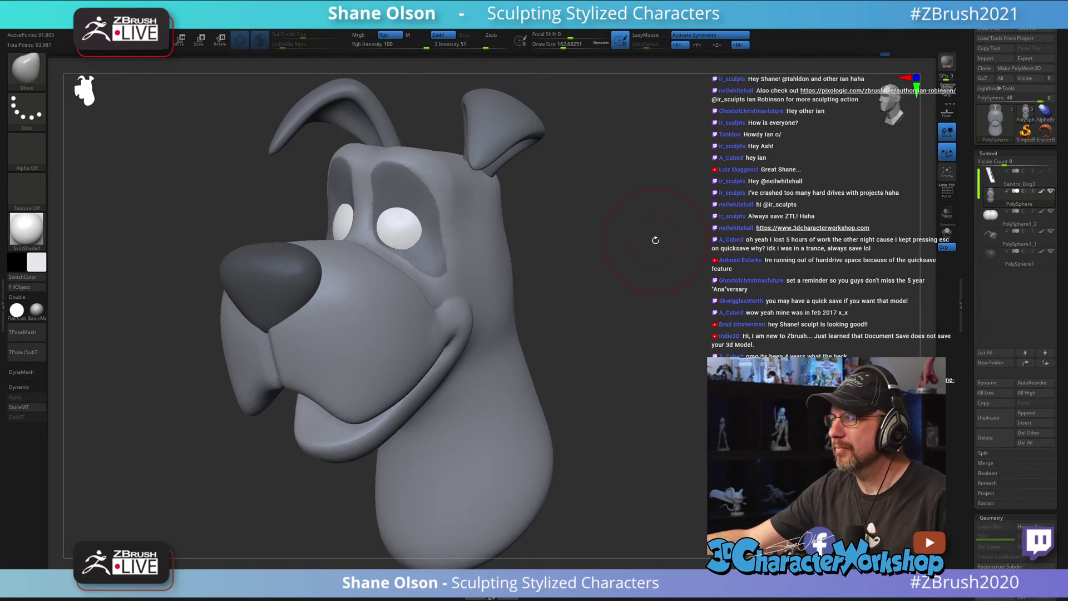
{"action": "mouse_move", "coordinate": [613, 370]}
{"action": "left_mouse_down"}
{"action": "mouse_move", "coordinate": [593, 312]}
{"action": "mouse_move", "coordinate": [636, 250]}
{"action": "mouse_move", "coordinate": [625, 262]}
{"action": "mouse_move", "coordinate": [651, 291]}
{"action": "left_mouse_up"}
{"action": "key", "text": "s"}
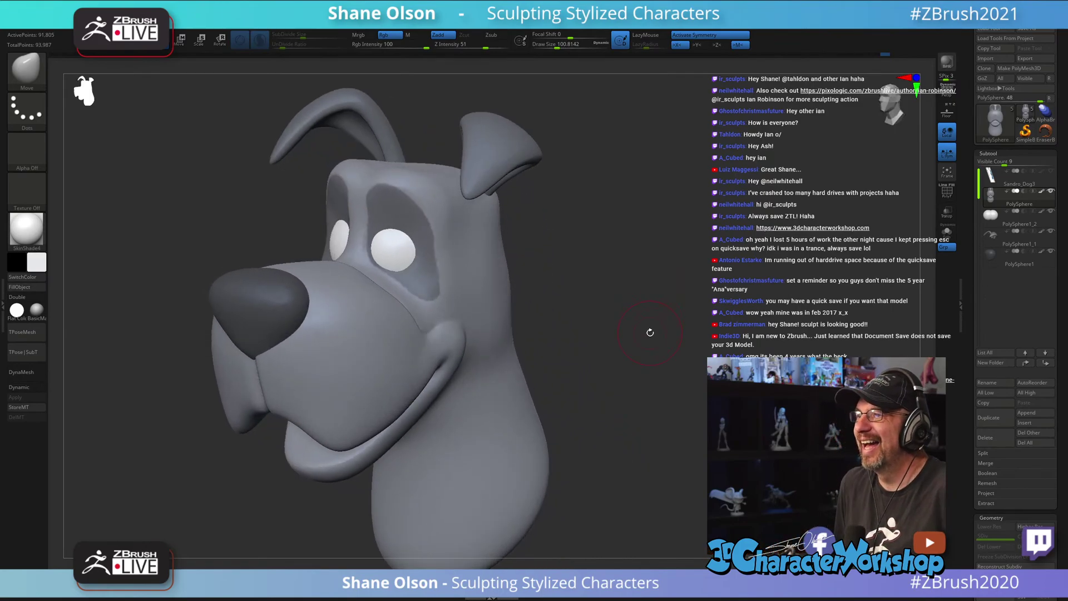
{"action": "left_click_drag", "start_coordinate": [547, 251], "coordinate": [546, 224]}
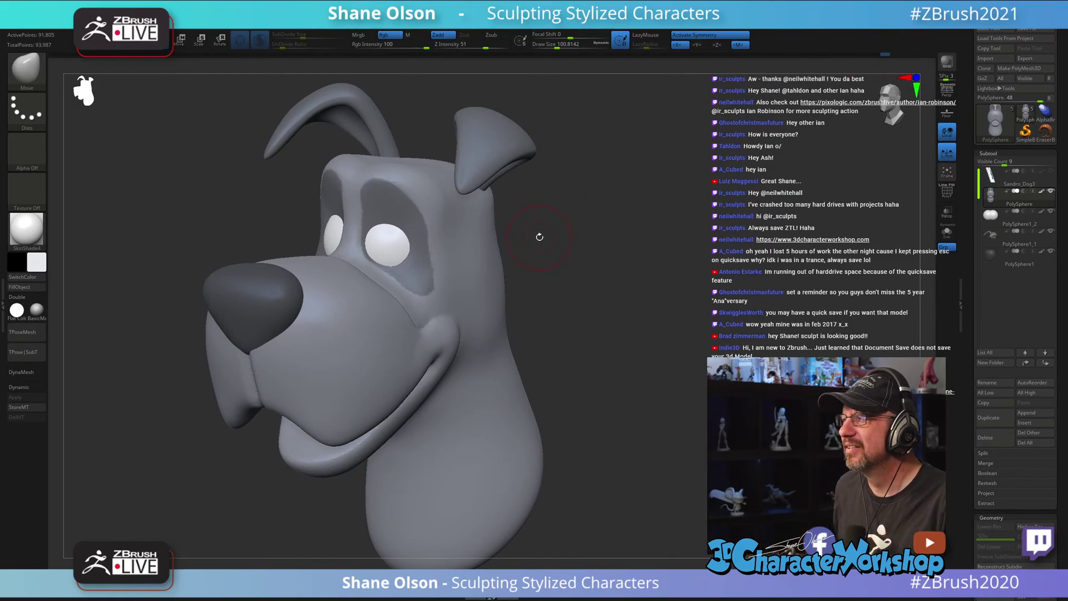
{"action": "left_click_drag", "start_coordinate": [581, 352], "coordinate": [577, 303]}
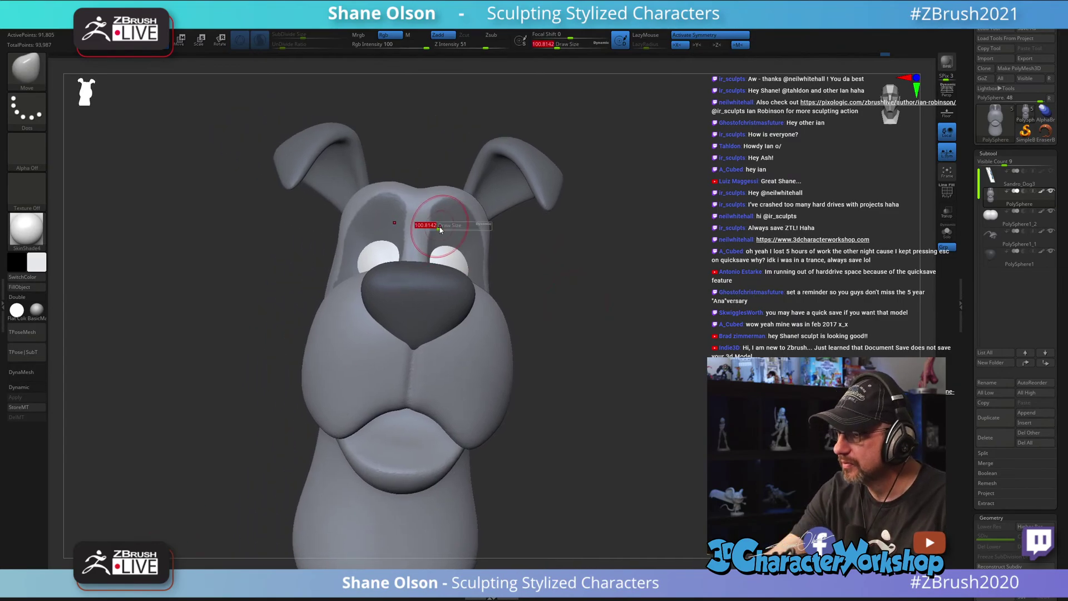
{"action": "left_click_drag", "start_coordinate": [440, 230], "coordinate": [434, 226]}
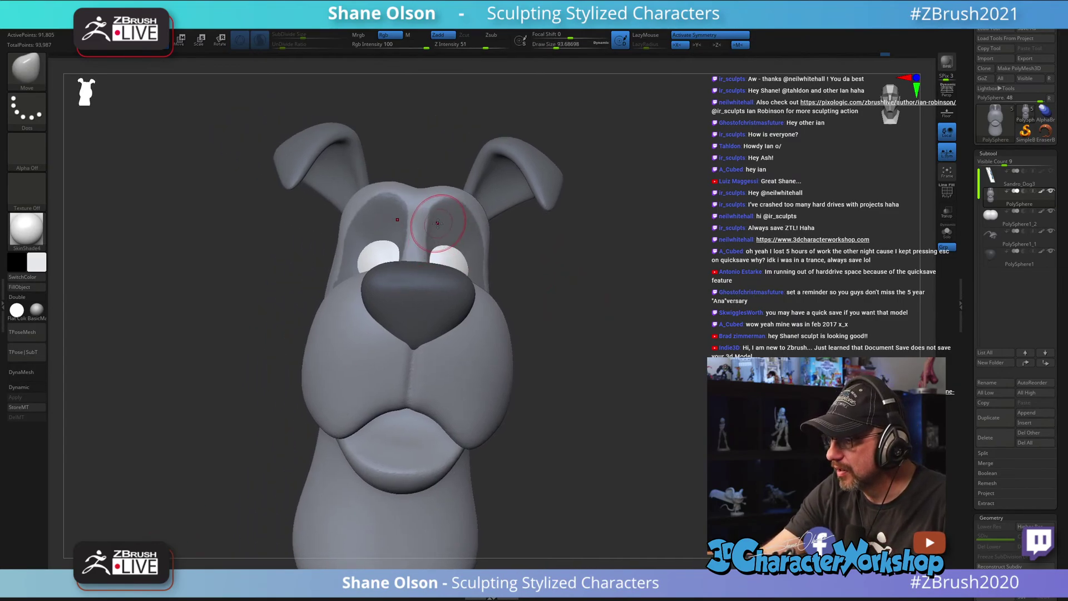
{"action": "right_click_drag", "start_coordinate": [438, 224], "coordinate": [423, 257]}
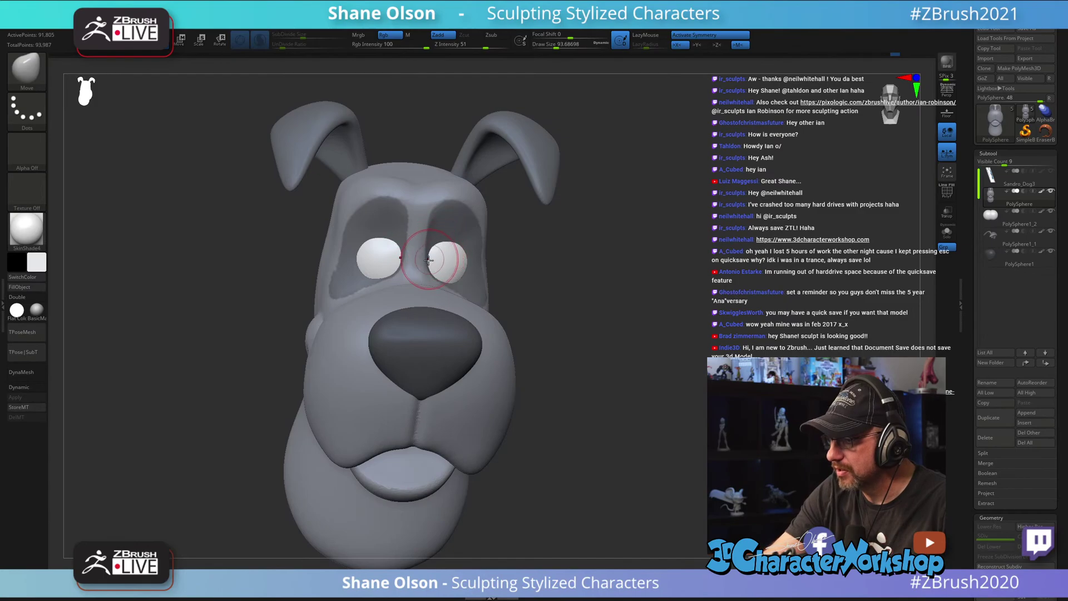
{"action": "left_click_drag", "start_coordinate": [529, 284], "coordinate": [456, 250]}
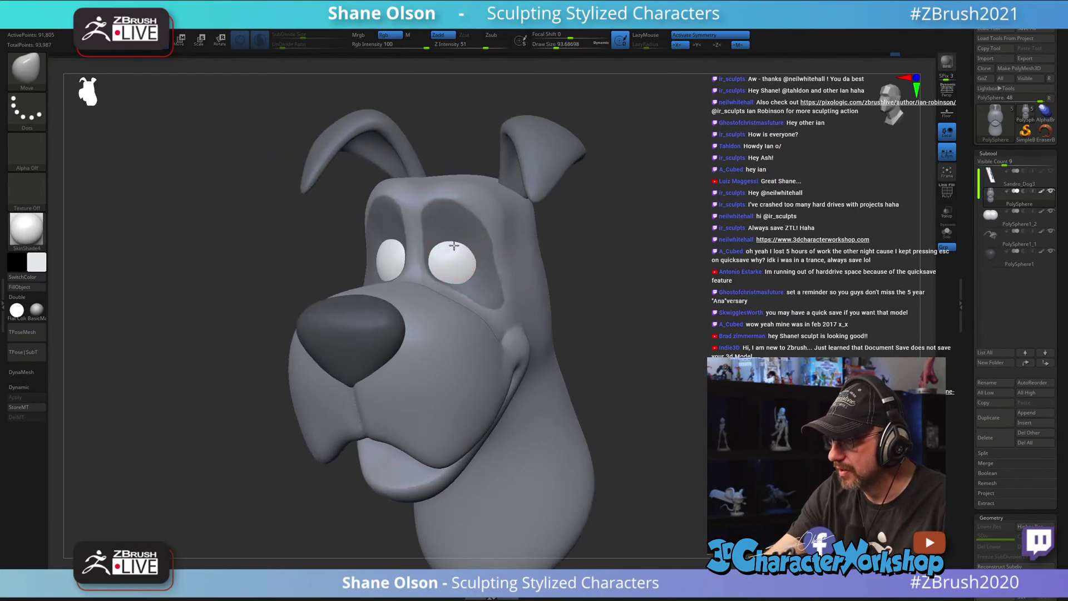
Step: Reduce the Move brush's draw size to about 87 and adjust the form beneath the eyes
{"action": "right_click_drag", "start_coordinate": [463, 253], "coordinate": [463, 260]}
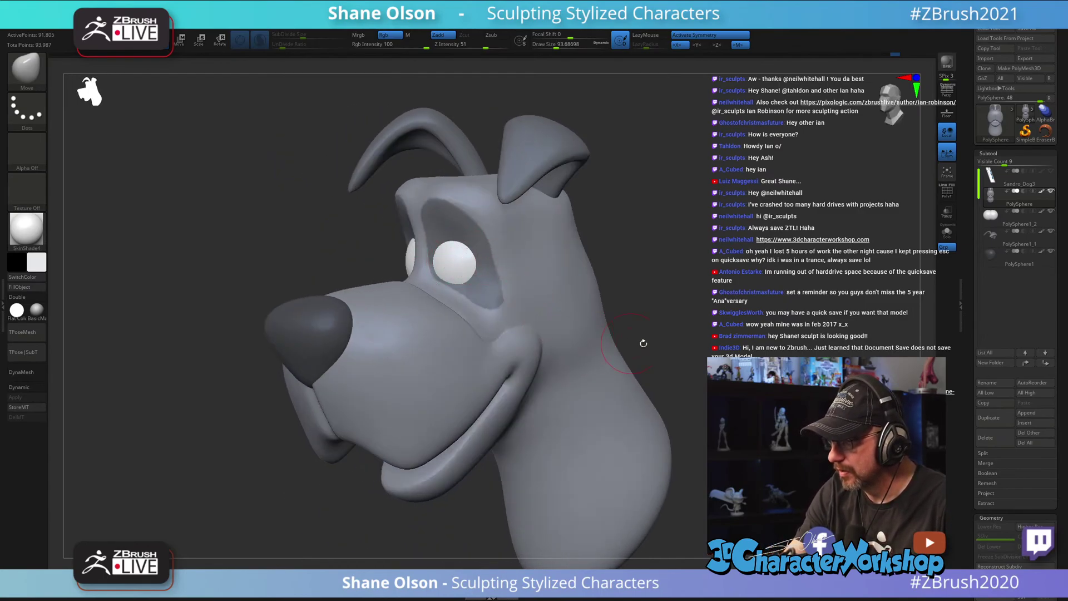
{"action": "right_click_drag", "start_coordinate": [643, 343], "coordinate": [467, 281]}
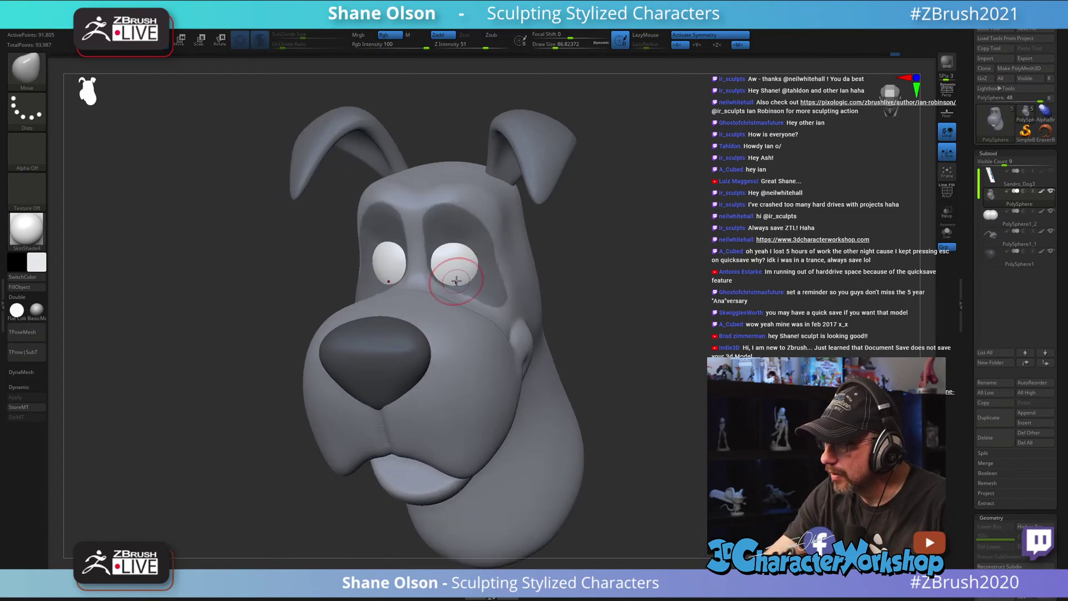
{"action": "left_click_drag", "start_coordinate": [538, 238], "coordinate": [463, 289]}
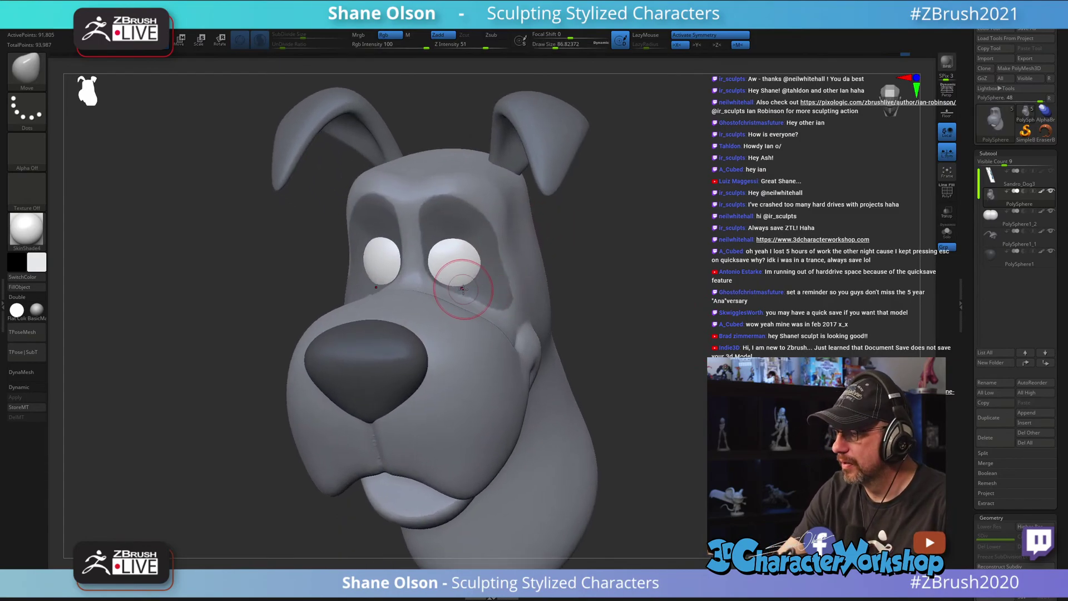
{"action": "mouse_move", "coordinate": [484, 268]}
{"action": "right_mouse_down"}
{"action": "mouse_move", "coordinate": [486, 282]}
{"action": "mouse_move", "coordinate": [629, 334]}
{"action": "mouse_move", "coordinate": [554, 319]}
{"action": "right_mouse_up"}
Step: Lasso-mask the upper head from the side, soften the mask's edge and invert it so only the skull area stays editable
{"action": "right_click_drag", "start_coordinate": [800, 316], "coordinate": [683, 366]}
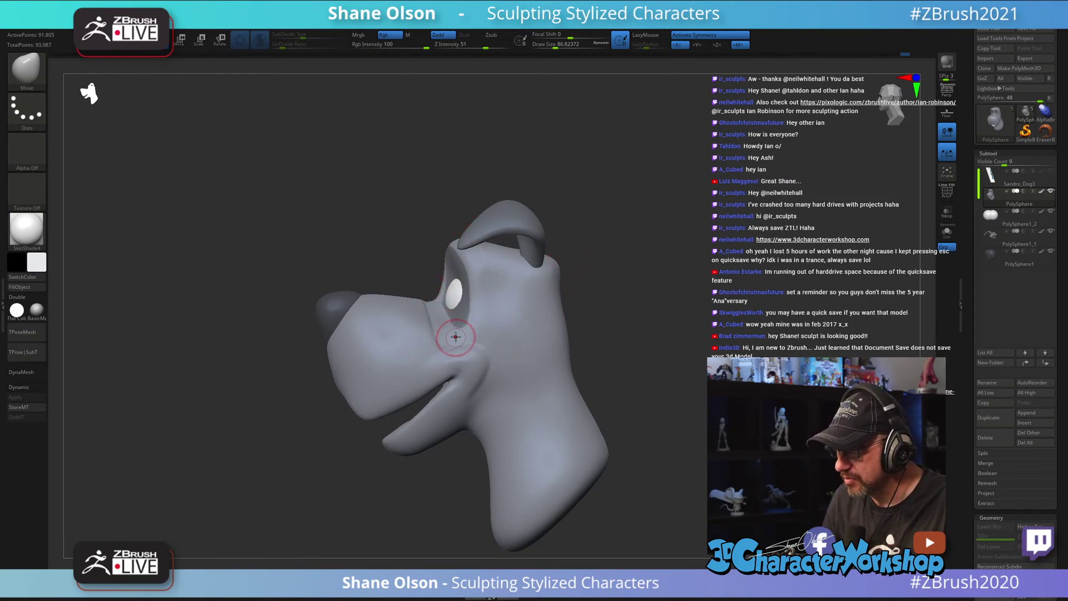
{"action": "right_click_drag", "start_coordinate": [648, 298], "coordinate": [650, 309], "text": "ctrl"}
{"action": "right_click_drag", "start_coordinate": [650, 309], "coordinate": [626, 321], "text": "alt"}
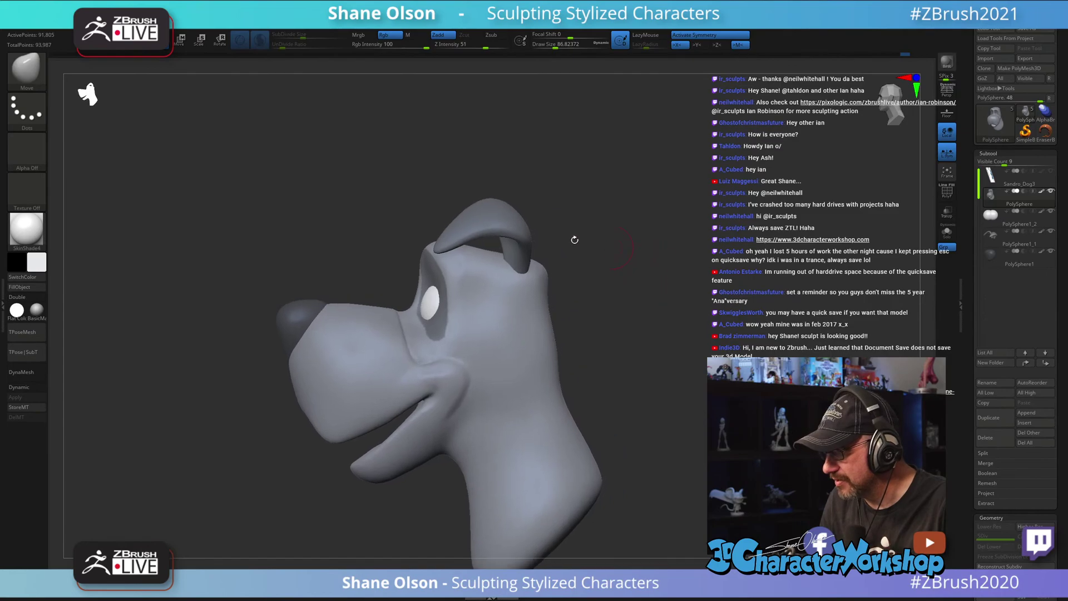
{"action": "key", "text": "ctrl"}
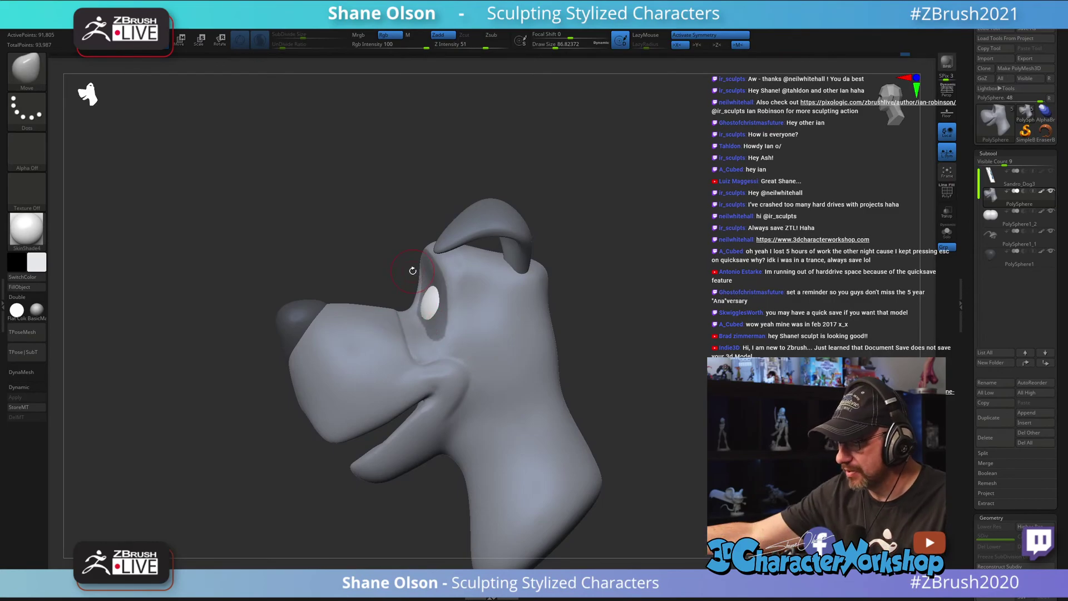
{"action": "mouse_move", "coordinate": [404, 303]}
{"action": "left_mouse_down", "text": "ctrl"}
{"action": "mouse_move", "coordinate": [399, 216]}
{"action": "mouse_move", "coordinate": [604, 300]}
{"action": "mouse_move", "coordinate": [557, 349]}
{"action": "mouse_move", "coordinate": [501, 356]}
{"action": "mouse_move", "coordinate": [424, 349]}
{"action": "mouse_move", "coordinate": [409, 311]}
{"action": "left_mouse_up", "text": "ctrl"}
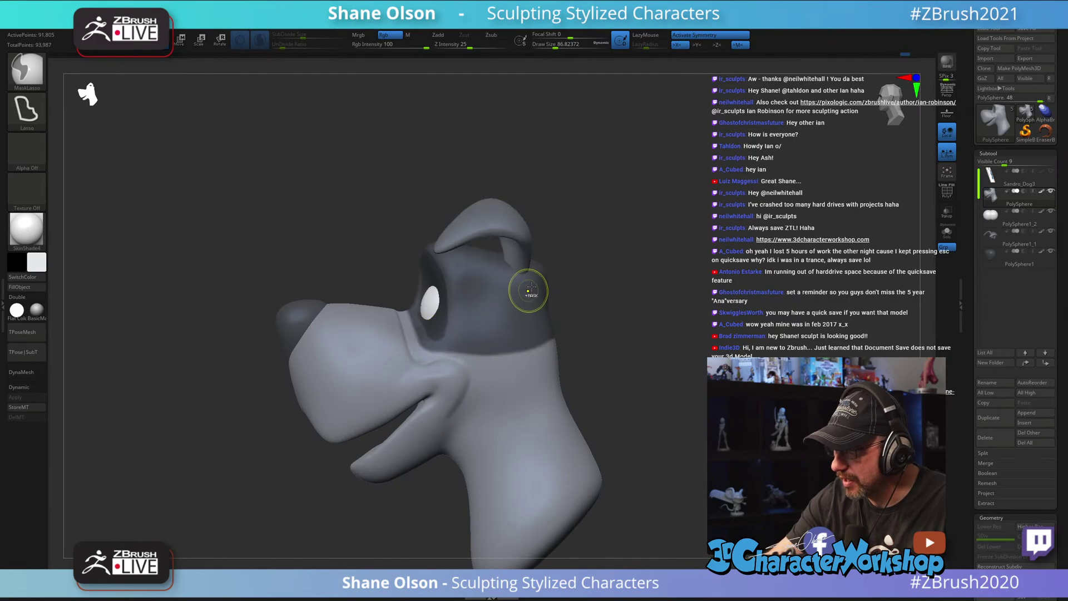
{"action": "left_click", "coordinate": [560, 282], "text": "ctrl"}
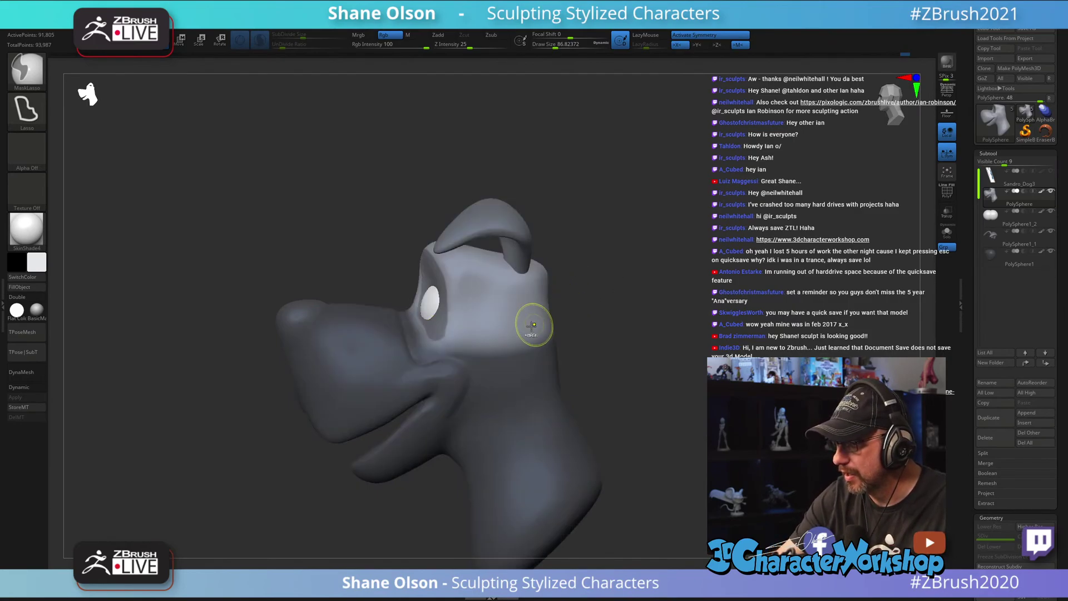
{"action": "left_click", "coordinate": [592, 307], "text": "ctrl"}
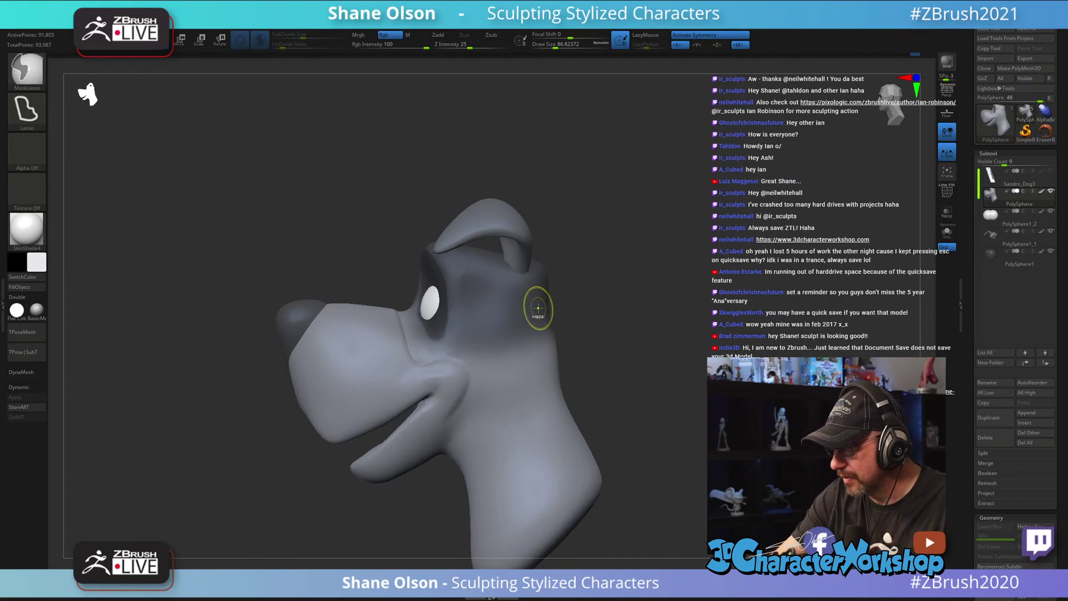
{"action": "left_click", "coordinate": [582, 280], "text": "ctrl"}
Step: Place the move gizmo behind the head and raise the unmasked upper skull together with the eyes and ears
{"action": "key", "text": "w"}
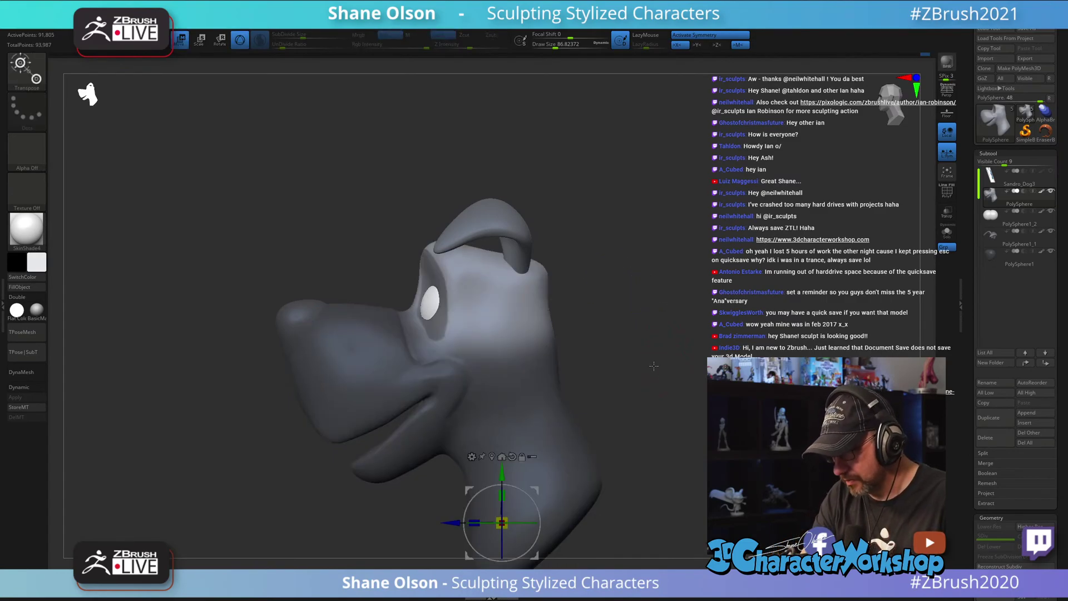
{"action": "left_click_drag", "start_coordinate": [537, 489], "coordinate": [647, 306], "text": "alt"}
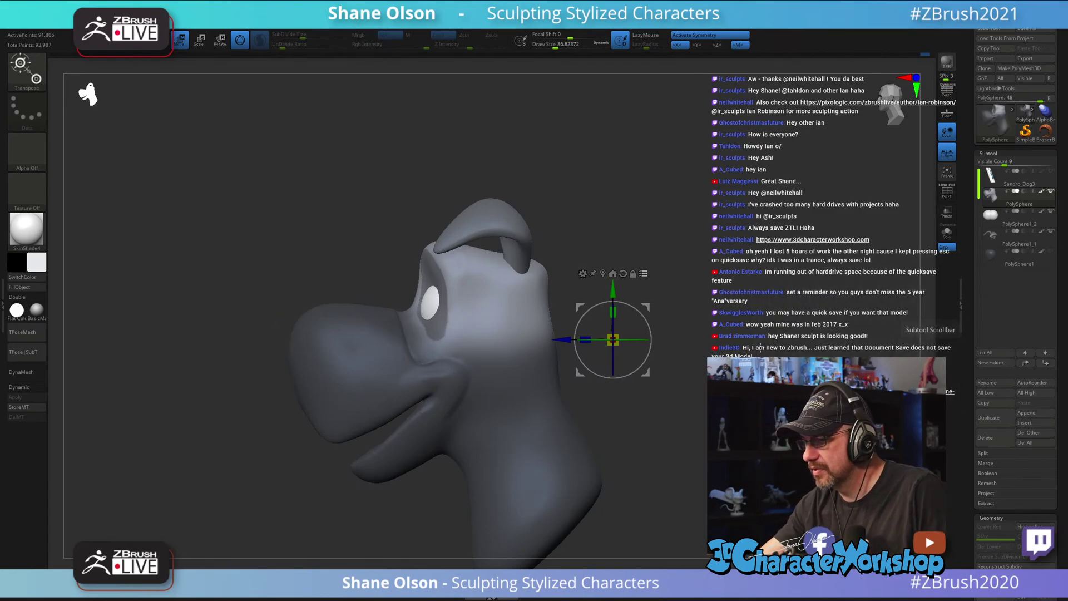
{"action": "mouse_move", "coordinate": [615, 291]}
{"action": "left_mouse_down"}
{"action": "mouse_move", "coordinate": [617, 273]}
{"action": "mouse_move", "coordinate": [615, 304]}
{"action": "left_mouse_up"}
{"action": "key", "text": "ctrl+z"}
{"action": "mouse_move", "coordinate": [688, 383]}
{"action": "left_mouse_down"}
{"action": "mouse_move", "coordinate": [790, 384]}
{"action": "mouse_move", "coordinate": [690, 384]}
{"action": "left_mouse_up"}
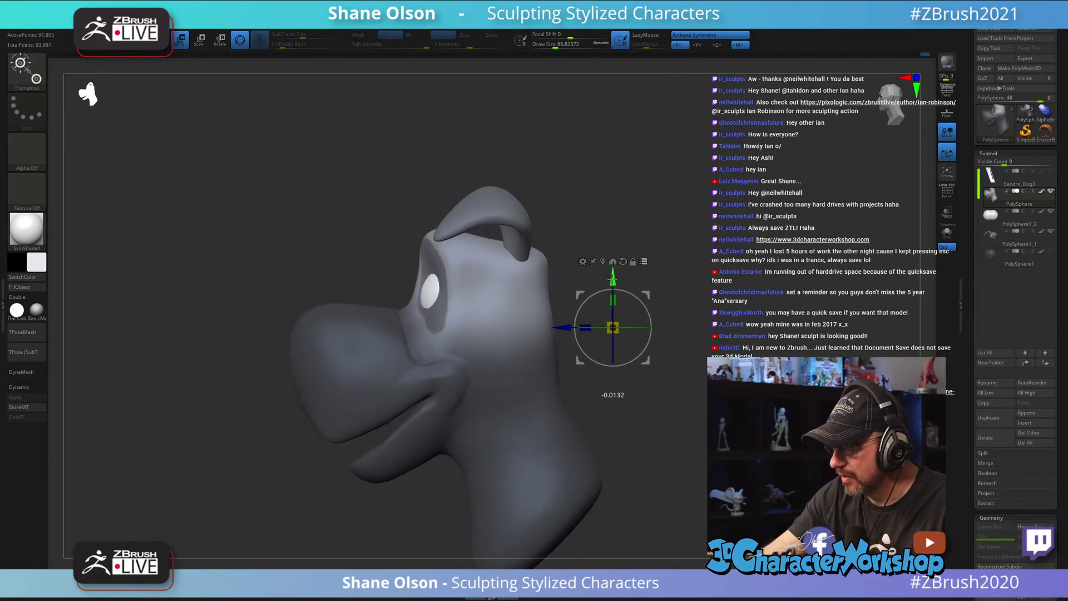
{"action": "mouse_move", "coordinate": [622, 419]}
{"action": "left_mouse_down"}
{"action": "mouse_move", "coordinate": [698, 419]}
{"action": "mouse_move", "coordinate": [621, 417]}
{"action": "left_mouse_up"}
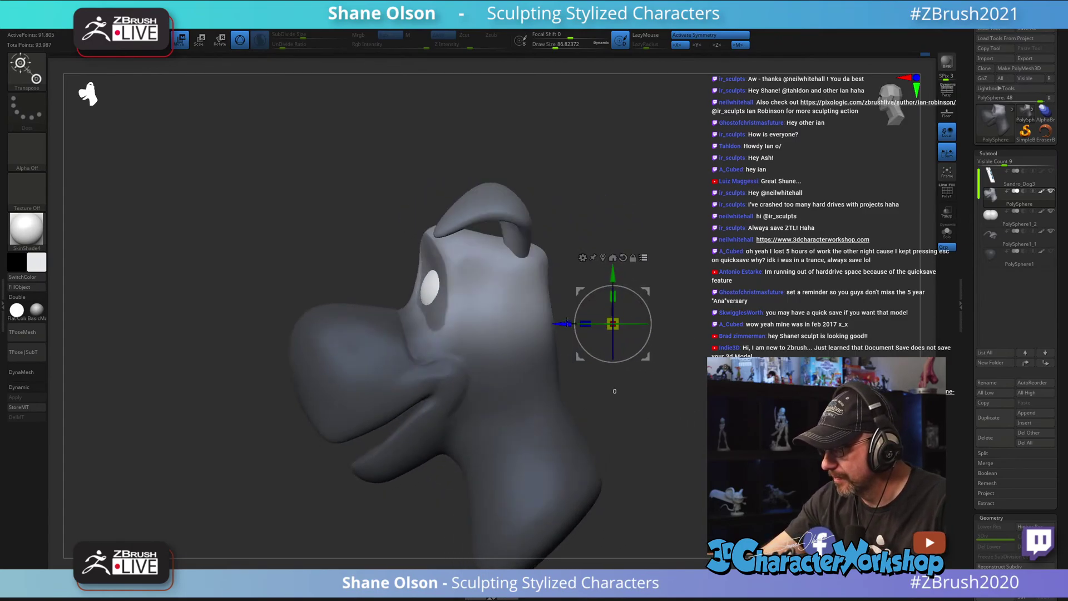
Step: Return to the Move brush, enlarge its draw size to about 240 and reshape the side of the upper skull beside the eye
{"action": "left_click_drag", "start_coordinate": [668, 415], "coordinate": [698, 429]}
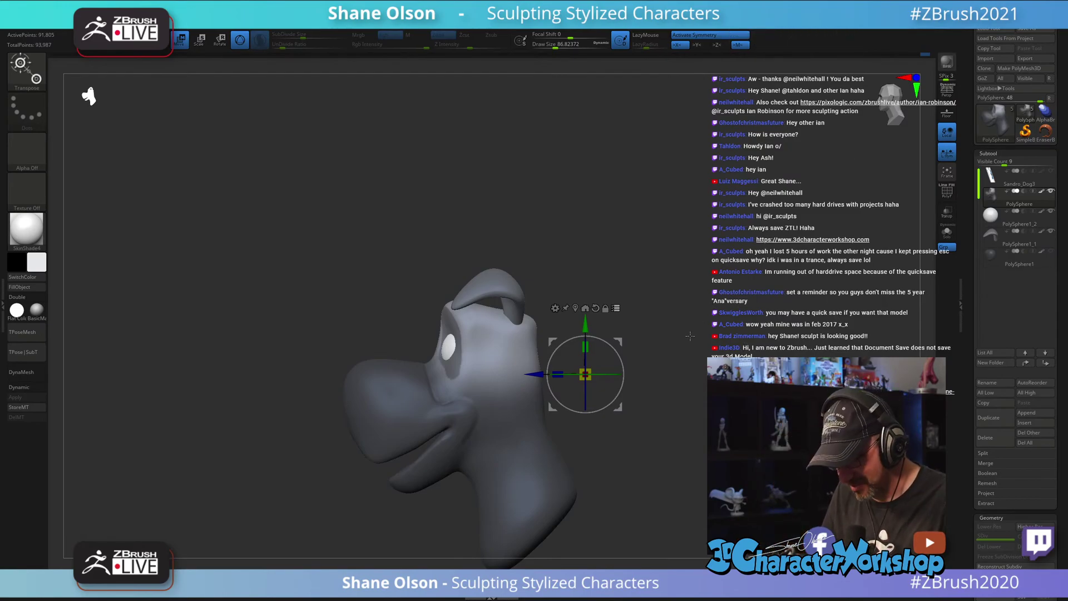
{"action": "left_click_drag", "start_coordinate": [679, 271], "coordinate": [737, 261], "text": "alt"}
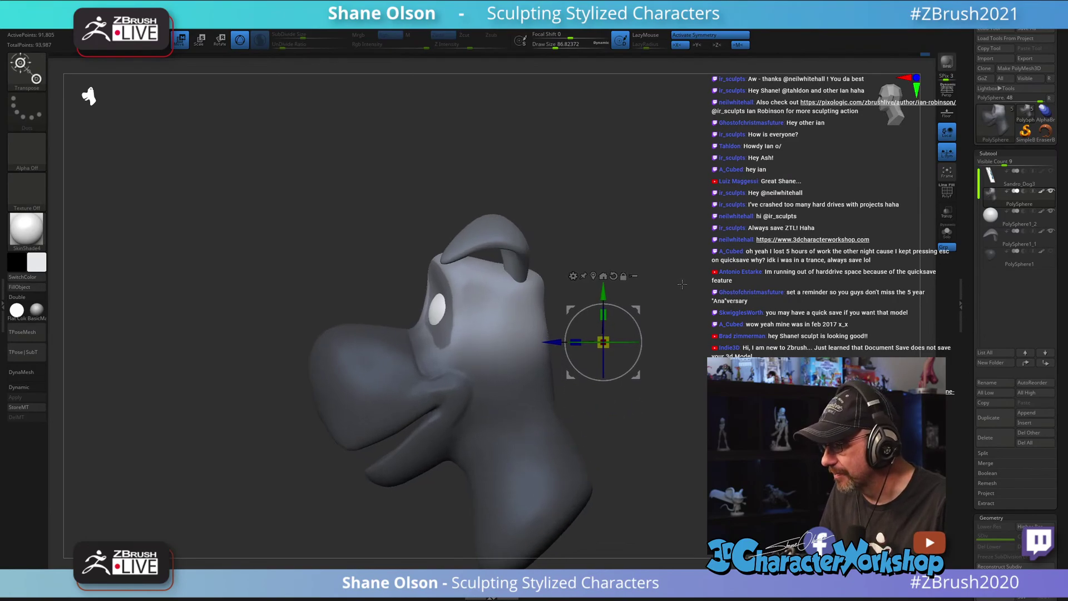
{"action": "key", "text": "q"}
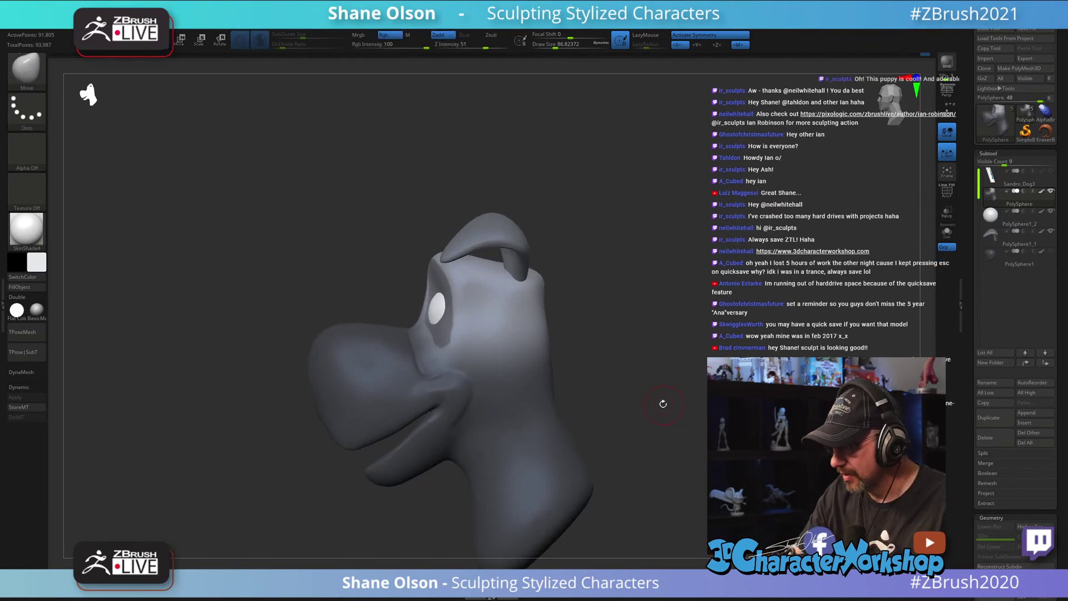
{"action": "left_click_drag", "start_coordinate": [663, 401], "coordinate": [683, 416]}
{"action": "mouse_move", "coordinate": [615, 365]}
{"action": "left_mouse_down"}
{"action": "mouse_move", "coordinate": [625, 345]}
{"action": "mouse_move", "coordinate": [585, 384]}
{"action": "left_mouse_up"}
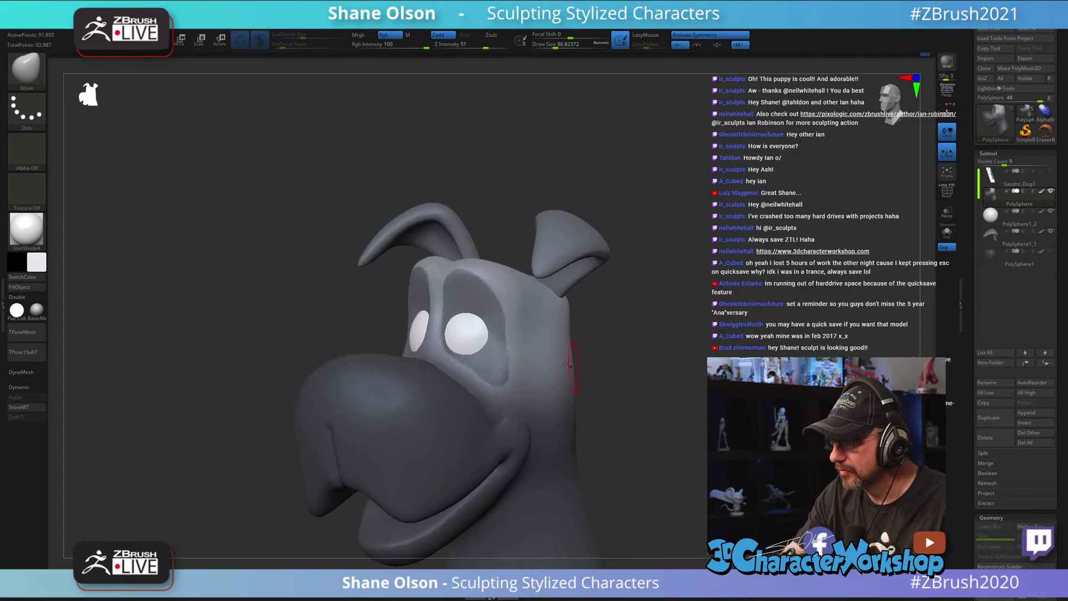
{"action": "key", "text": "s"}
{"action": "left_click_drag", "start_coordinate": [486, 286], "coordinate": [518, 286]}
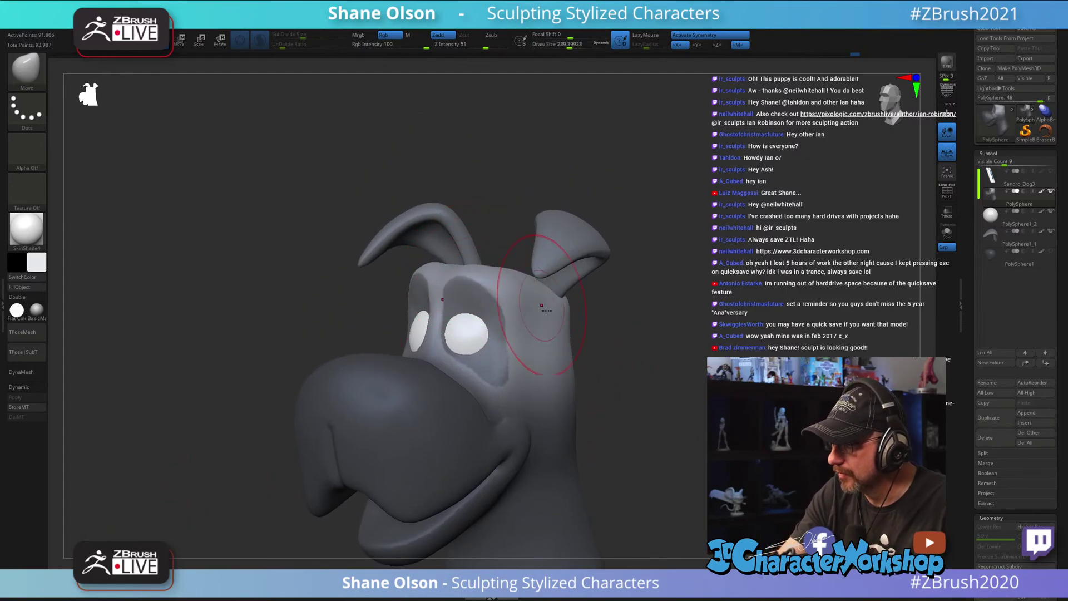
{"action": "left_click_drag", "start_coordinate": [549, 281], "coordinate": [554, 342]}
{"action": "right_click_drag", "start_coordinate": [558, 321], "coordinate": [619, 328]}
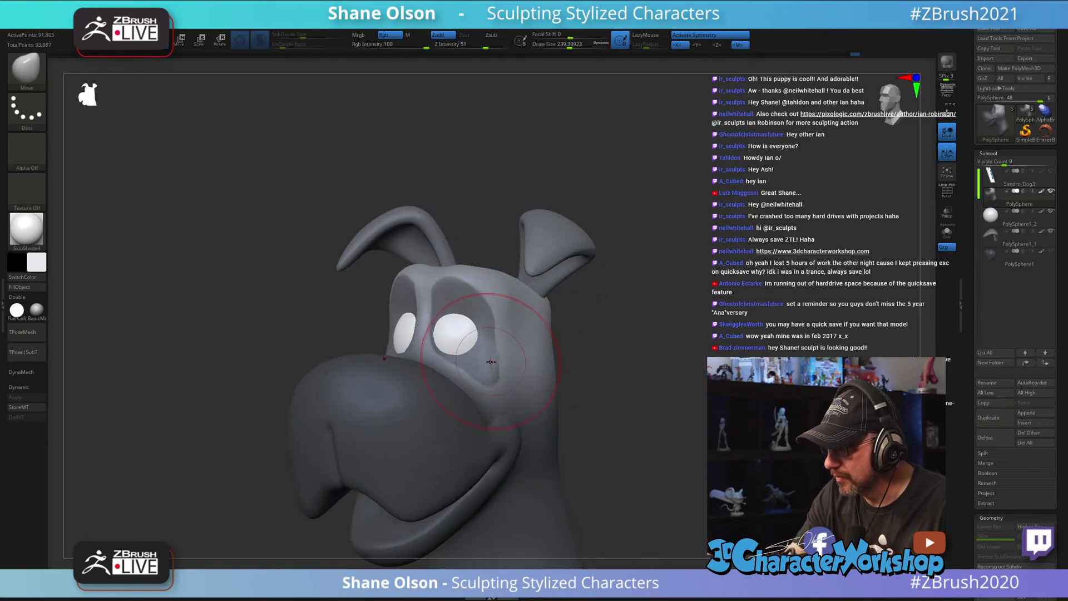
Step: Reduce the Move brush's draw size to about 140 and refine the form around the eye socket
{"action": "key", "text": "s"}
{"action": "left_click_drag", "start_coordinate": [491, 363], "coordinate": [482, 363]}
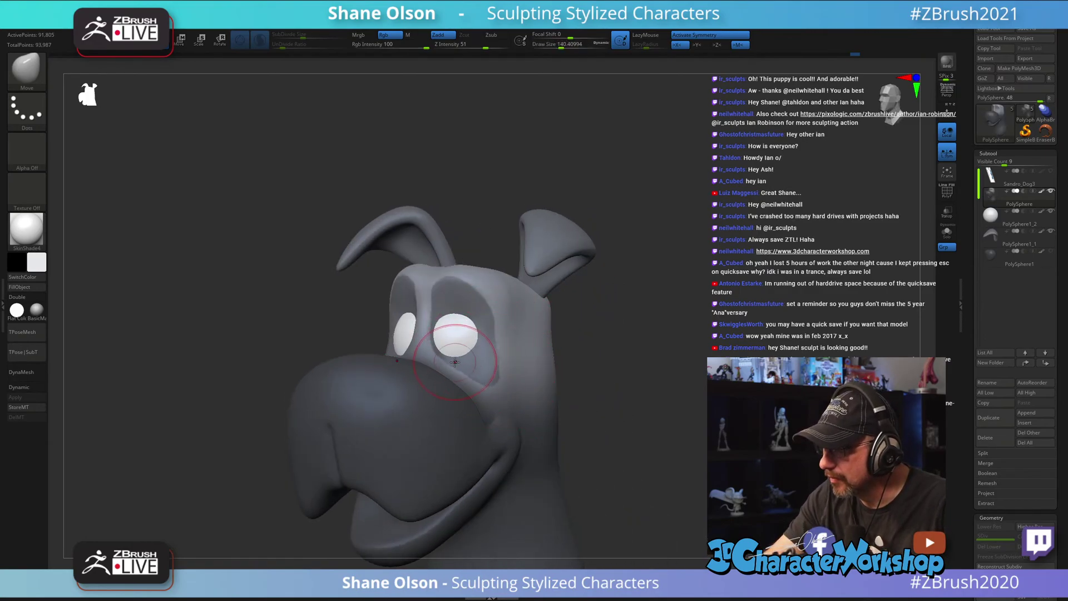
{"action": "right_click_drag", "start_coordinate": [458, 364], "coordinate": [463, 355]}
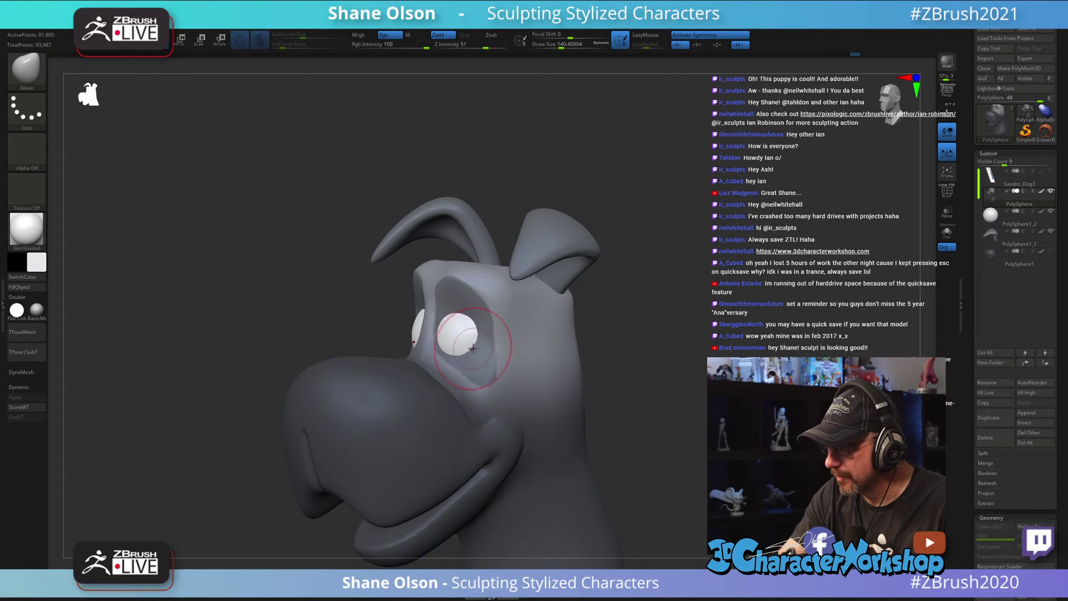
{"action": "mouse_move", "coordinate": [487, 337]}
{"action": "right_mouse_down"}
{"action": "mouse_move", "coordinate": [510, 348]}
{"action": "mouse_move", "coordinate": [501, 311]}
{"action": "mouse_move", "coordinate": [635, 353]}
{"action": "mouse_move", "coordinate": [663, 333]}
{"action": "mouse_move", "coordinate": [444, 368]}
{"action": "right_mouse_up"}
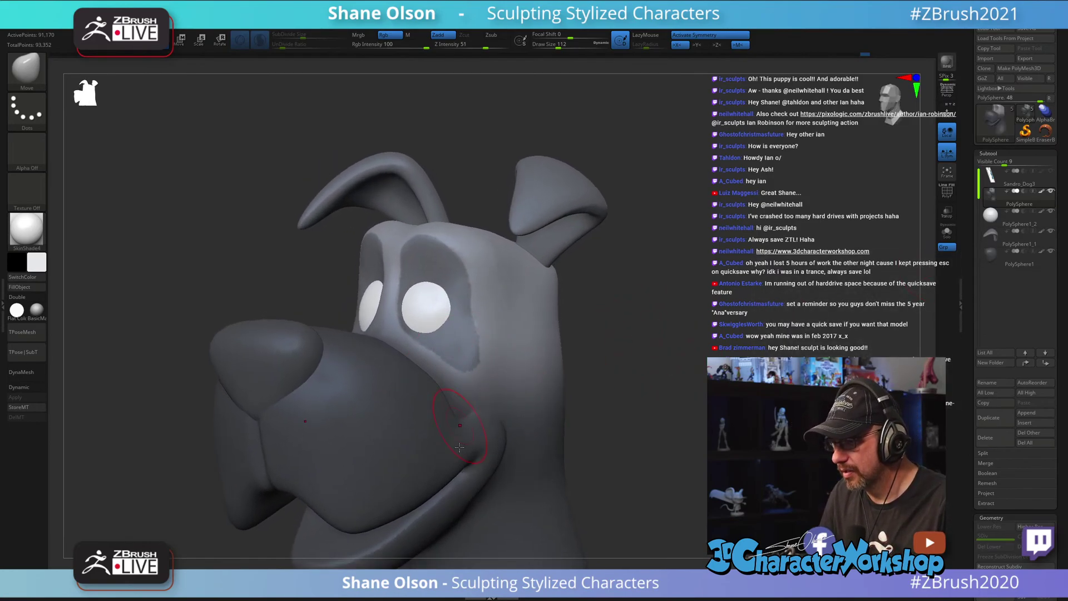
Step: Clear the mask and switch to the hard paint brush with a grey sampled from the head
{"action": "left_click_drag", "start_coordinate": [724, 351], "coordinate": [707, 384], "text": "ctrl"}
{"action": "left_click", "coordinate": [490, 582]}
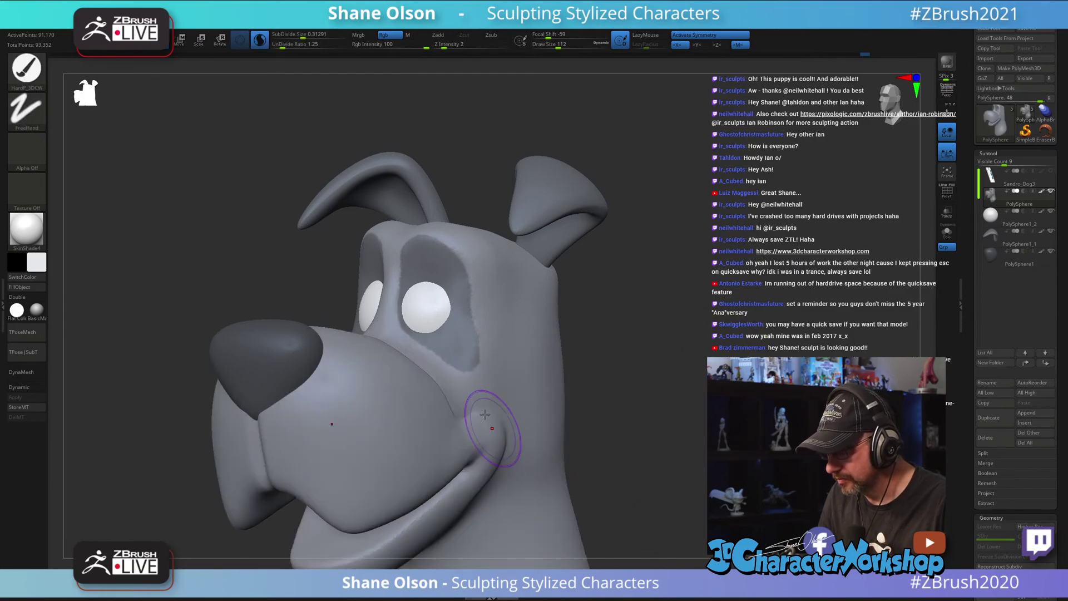
{"action": "key", "text": "c"}
Step: Reduce the paint brush's draw size to about 25 and touch up the colour edges of the dark eye patches
{"action": "key", "text": "s"}
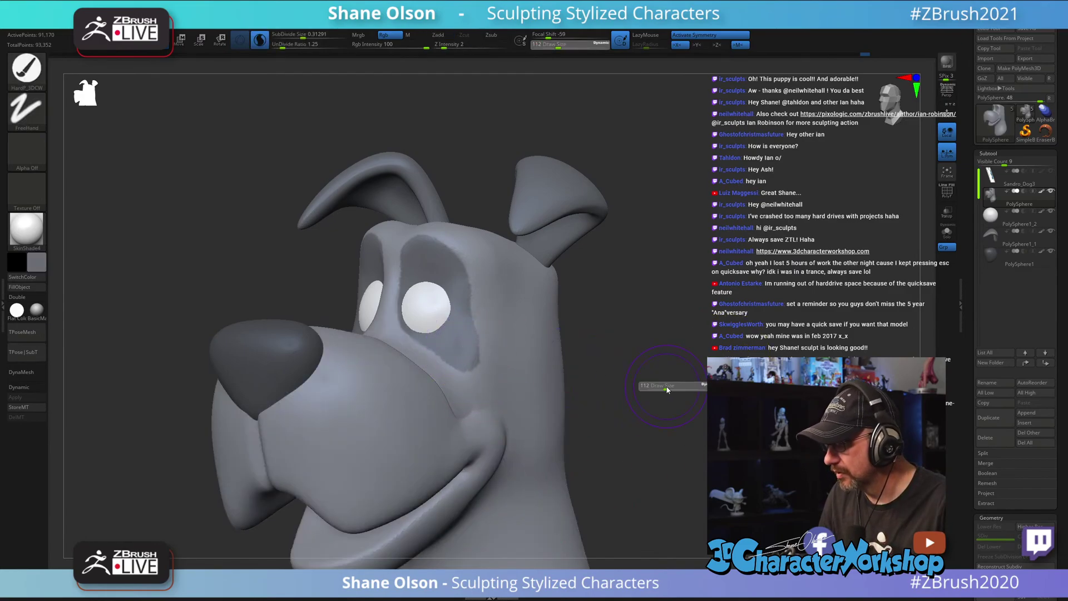
{"action": "left_click_drag", "start_coordinate": [666, 387], "coordinate": [665, 410]}
{"action": "key", "text": "s"}
{"action": "mouse_move", "coordinate": [422, 362]}
{"action": "left_mouse_down"}
{"action": "mouse_move", "coordinate": [412, 354]}
{"action": "mouse_move", "coordinate": [468, 382]}
{"action": "mouse_move", "coordinate": [489, 367]}
{"action": "mouse_move", "coordinate": [410, 359]}
{"action": "left_mouse_up"}
{"action": "key", "text": "s"}
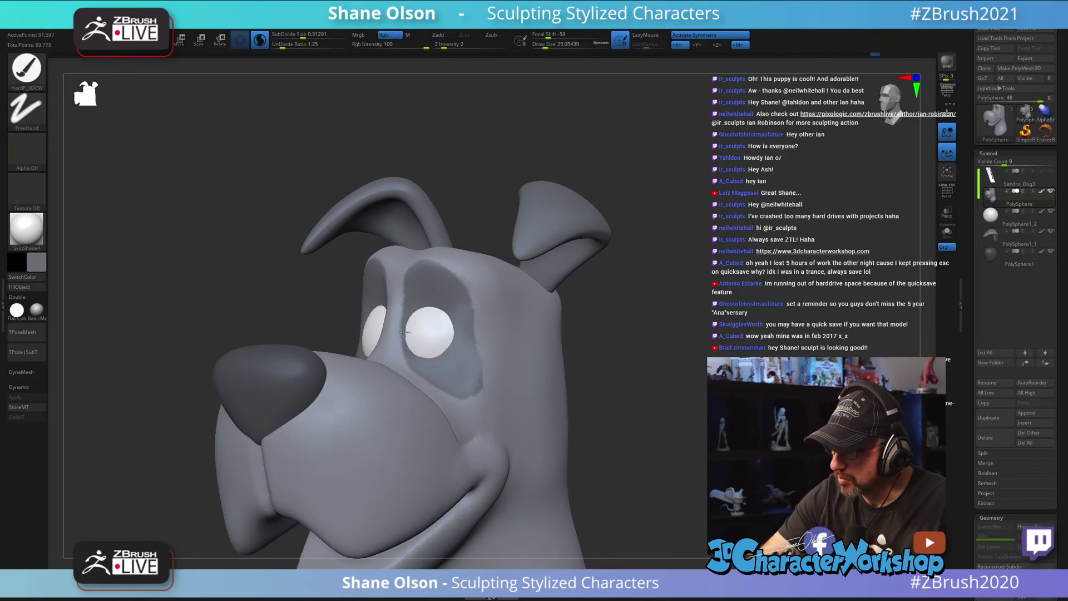
{"action": "left_click_drag", "start_coordinate": [461, 394], "coordinate": [474, 398]}
{"action": "mouse_move", "coordinate": [660, 454]}
{"action": "left_mouse_down"}
{"action": "mouse_move", "coordinate": [690, 472]}
{"action": "mouse_move", "coordinate": [663, 455]}
{"action": "mouse_move", "coordinate": [665, 389]}
{"action": "mouse_move", "coordinate": [644, 398]}
{"action": "mouse_move", "coordinate": [657, 400]}
{"action": "mouse_move", "coordinate": [642, 370]}
{"action": "mouse_move", "coordinate": [640, 386]}
{"action": "mouse_move", "coordinate": [654, 384]}
{"action": "left_mouse_up"}
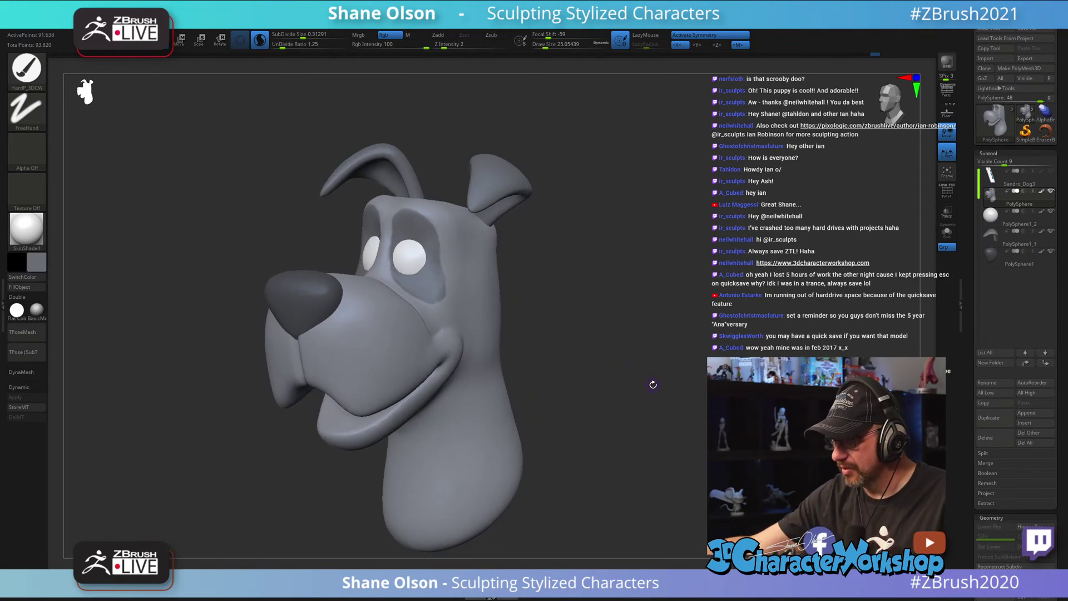
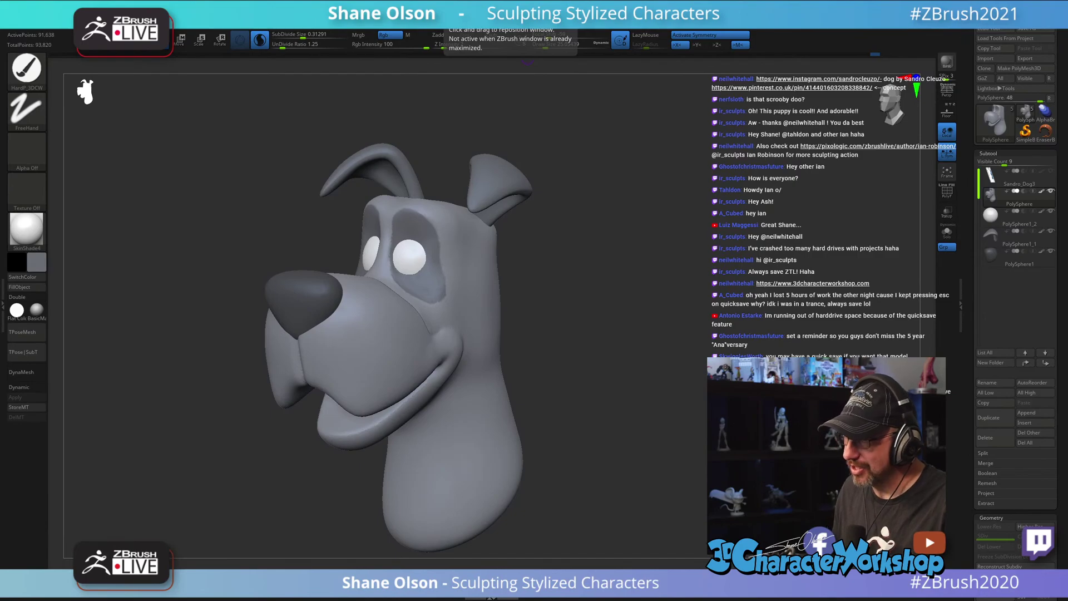
Step: Isolate the eyes to examine their shape from several angles, and bring back the whole head for comparison
{"action": "left_click_drag", "start_coordinate": [620, 306], "coordinate": [649, 286]}
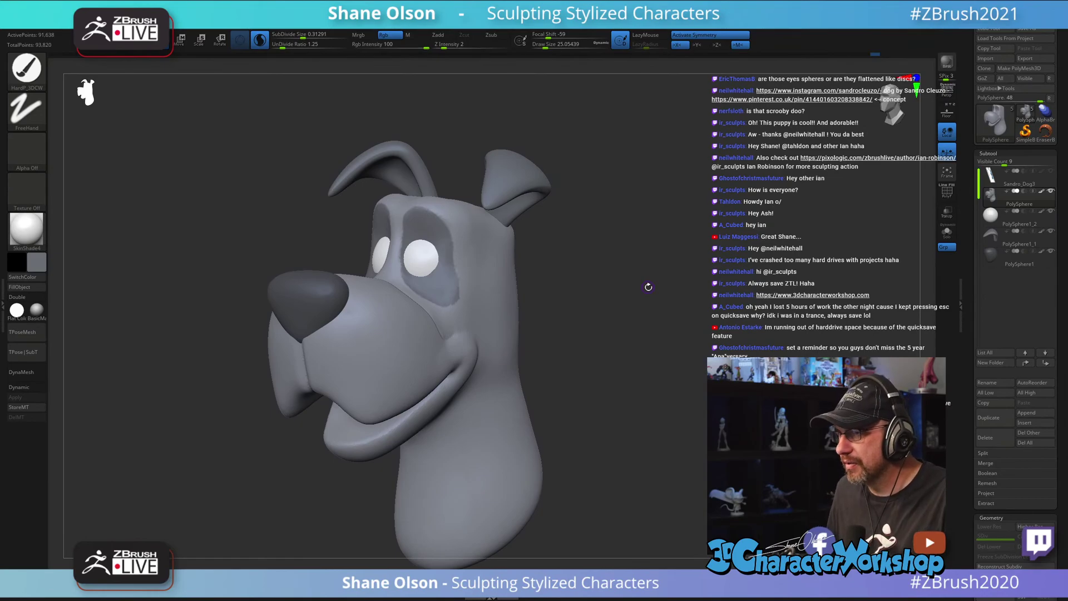
{"action": "left_click_drag", "start_coordinate": [602, 315], "coordinate": [634, 309]}
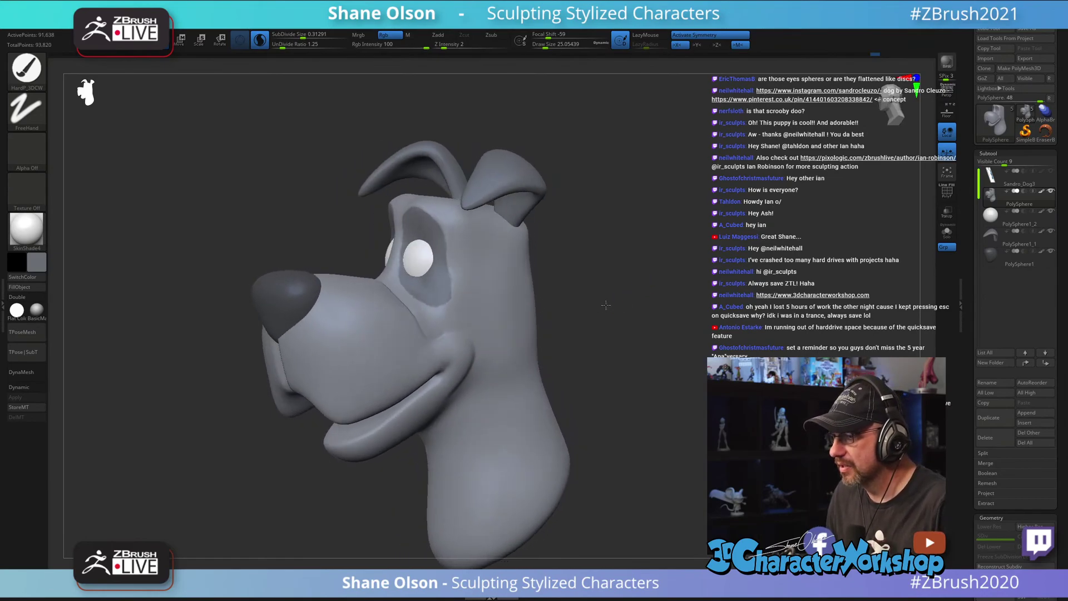
{"action": "left_click", "coordinate": [984, 222]}
{"action": "left_click", "coordinate": [948, 212]}
{"action": "left_click_drag", "start_coordinate": [690, 262], "coordinate": [978, 233]}
{"action": "left_click", "coordinate": [947, 211]}
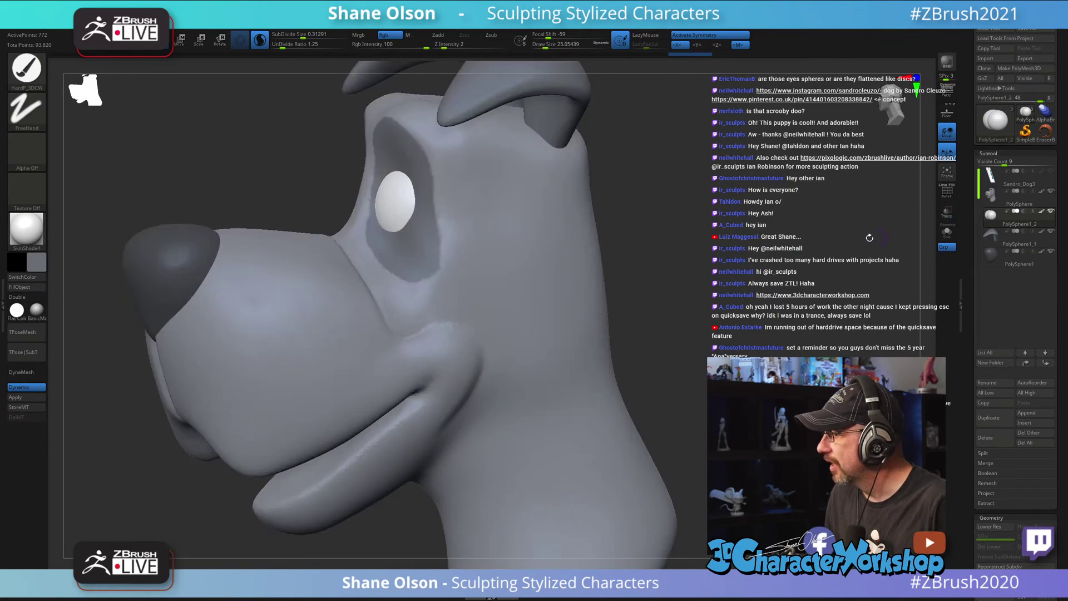
{"action": "left_click_drag", "start_coordinate": [723, 259], "coordinate": [824, 214]}
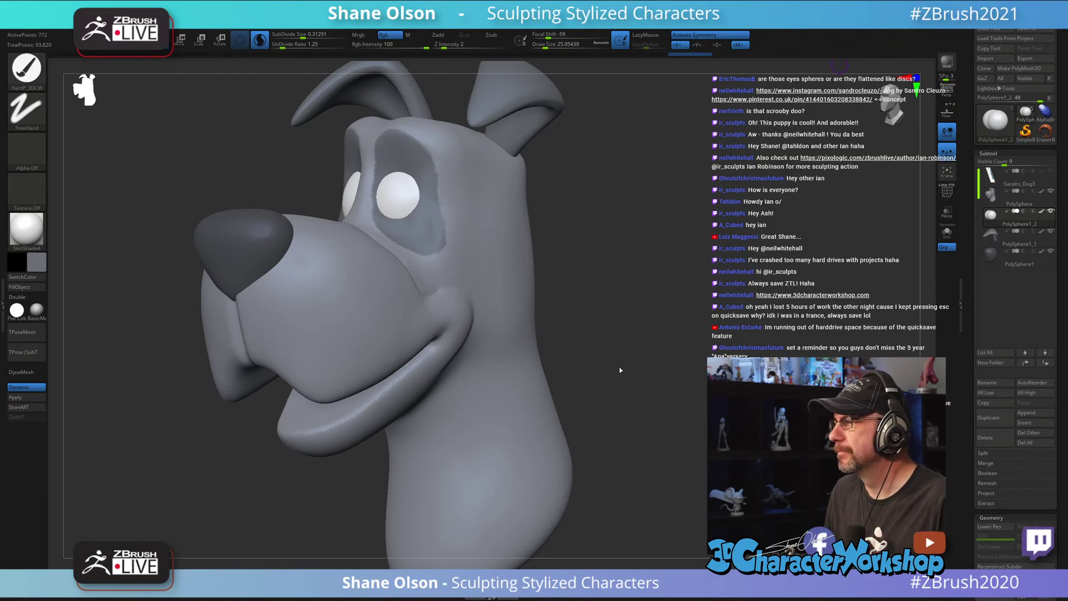
{"action": "left_click_drag", "start_coordinate": [621, 370], "coordinate": [712, 283]}
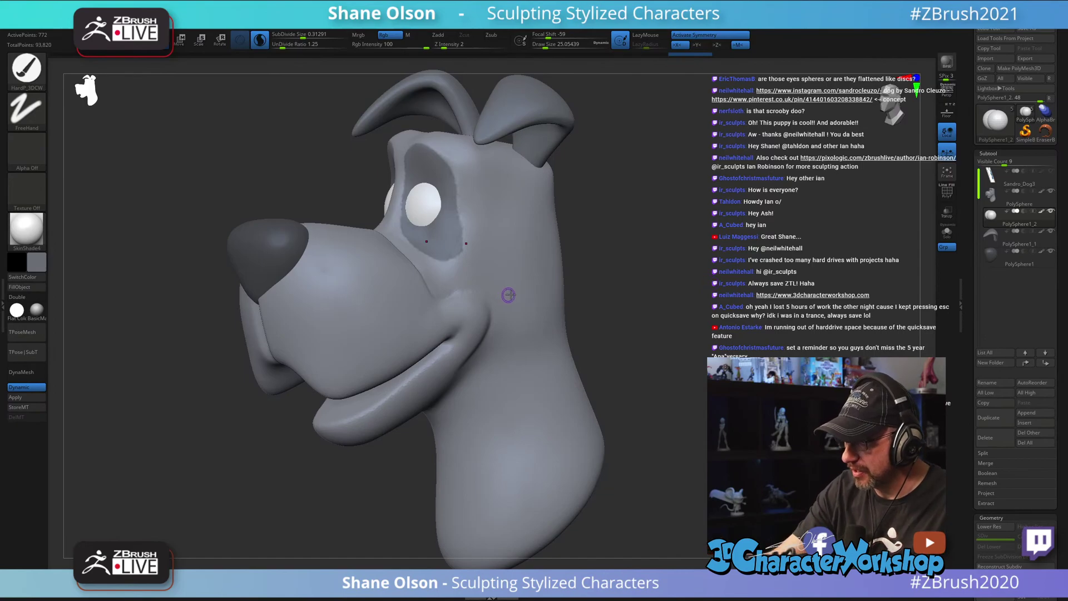
{"action": "right_click_drag", "start_coordinate": [508, 295], "coordinate": [510, 302]}
{"action": "right_click_drag", "start_coordinate": [378, 339], "coordinate": [477, 349]}
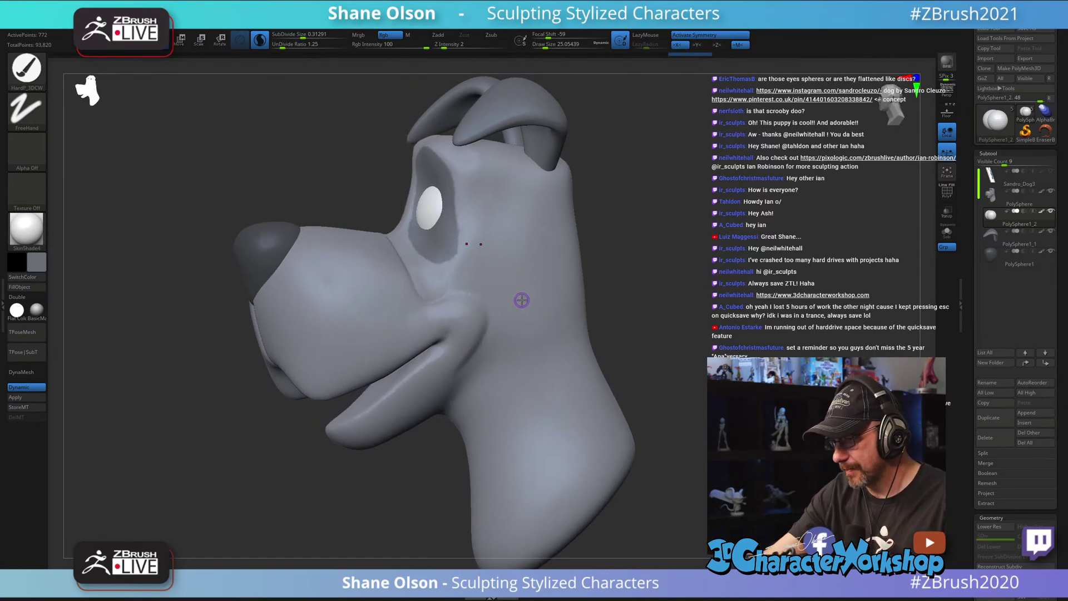
Step: Choose a lighter grey, set the draw size to about 83 and paint broad strokes over the muzzle of the head mesh
{"action": "left_click", "coordinate": [38, 268]}
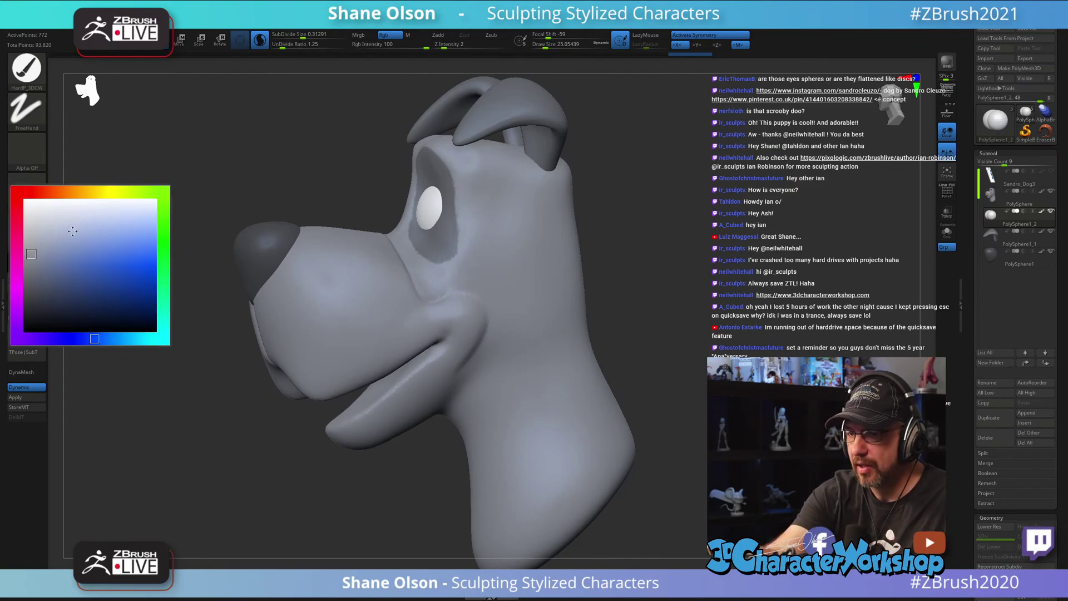
{"action": "left_click", "coordinate": [35, 240]}
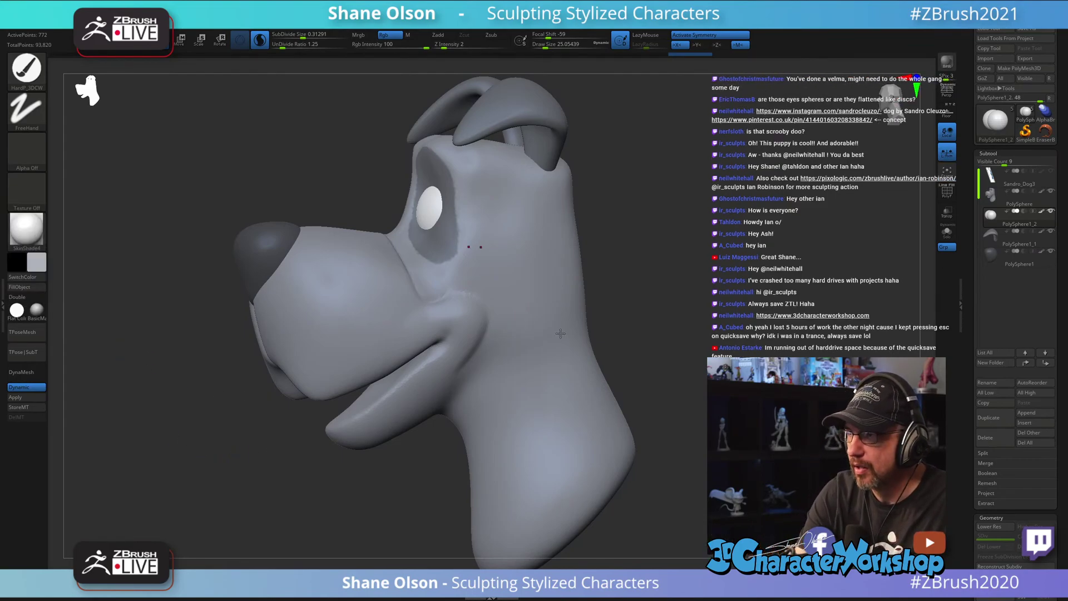
{"action": "left_click_drag", "start_coordinate": [622, 271], "coordinate": [634, 312]}
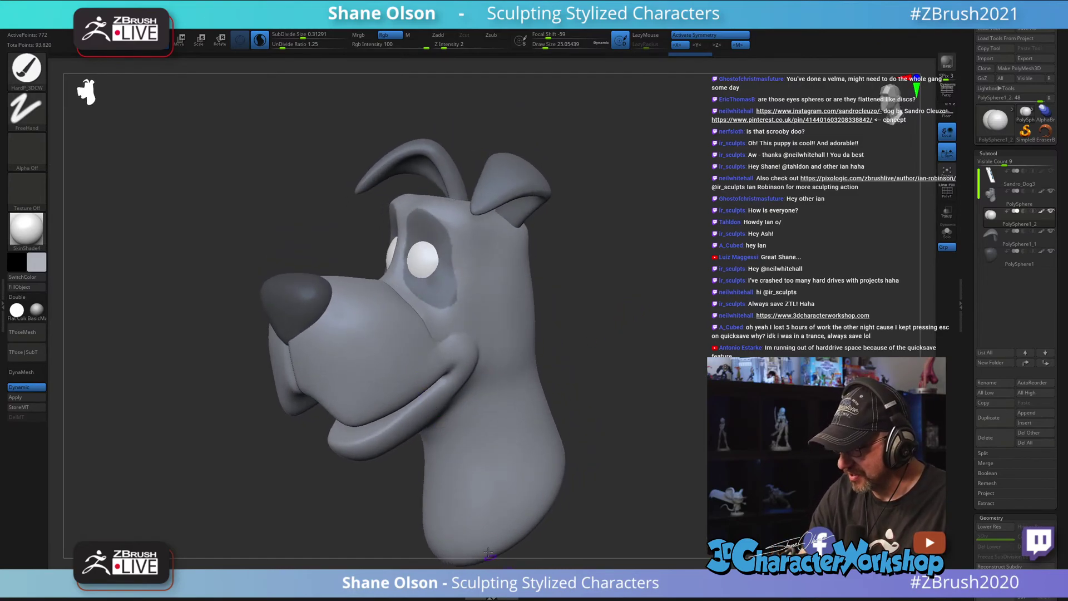
{"action": "key", "text": "s"}
{"action": "left_click_drag", "start_coordinate": [361, 337], "coordinate": [370, 337]}
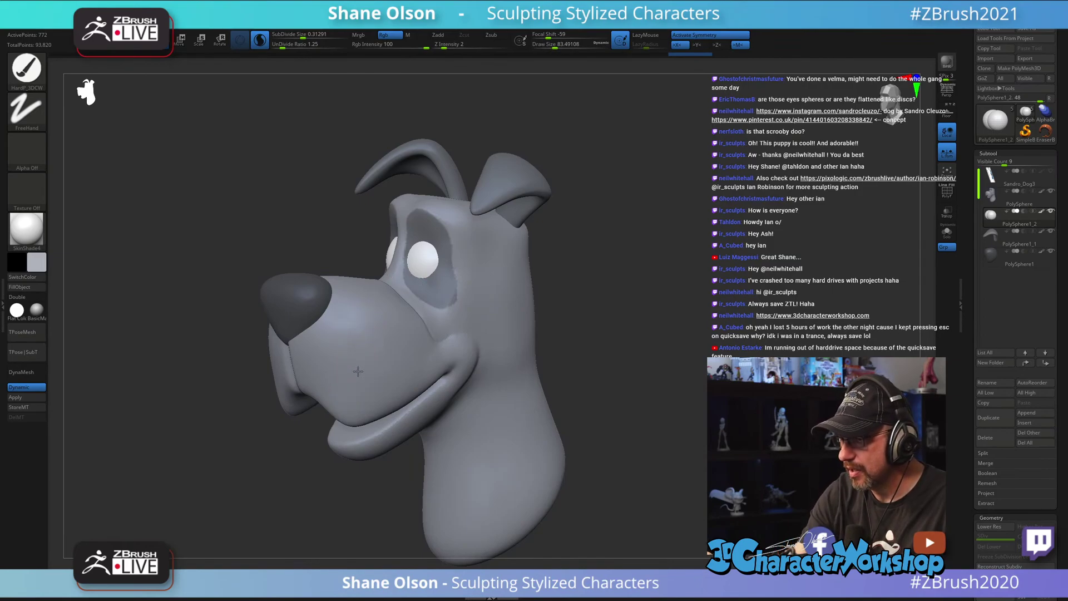
{"action": "left_click", "coordinate": [338, 379], "text": "alt"}
{"action": "mouse_move", "coordinate": [336, 381]}
{"action": "left_mouse_down"}
{"action": "mouse_move", "coordinate": [312, 356]}
{"action": "mouse_move", "coordinate": [287, 367]}
{"action": "mouse_move", "coordinate": [289, 397]}
{"action": "mouse_move", "coordinate": [338, 289]}
{"action": "mouse_move", "coordinate": [356, 410]}
{"action": "mouse_move", "coordinate": [346, 432]}
{"action": "mouse_move", "coordinate": [383, 433]}
{"action": "left_mouse_up"}
{"action": "mouse_move", "coordinate": [659, 443]}
{"action": "left_mouse_down"}
{"action": "mouse_move", "coordinate": [631, 354]}
{"action": "mouse_move", "coordinate": [703, 368]}
{"action": "mouse_move", "coordinate": [670, 284]}
{"action": "left_mouse_up"}
{"action": "scroll", "coordinate": [499, 274], "scroll_direction": "up", "scroll_amount": 3}
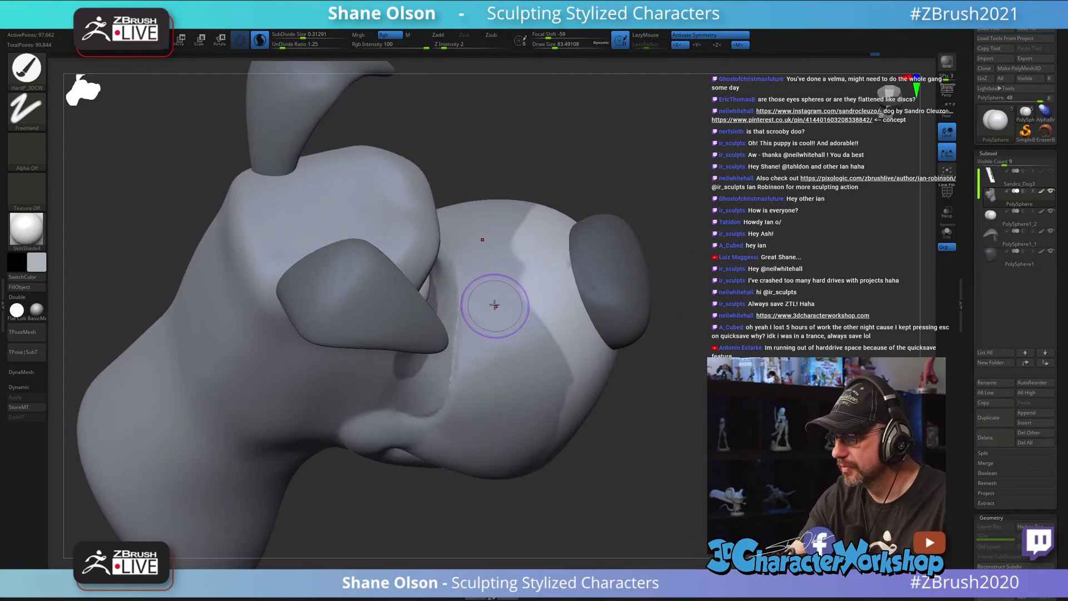
{"action": "left_click_drag", "start_coordinate": [489, 306], "coordinate": [489, 358]}
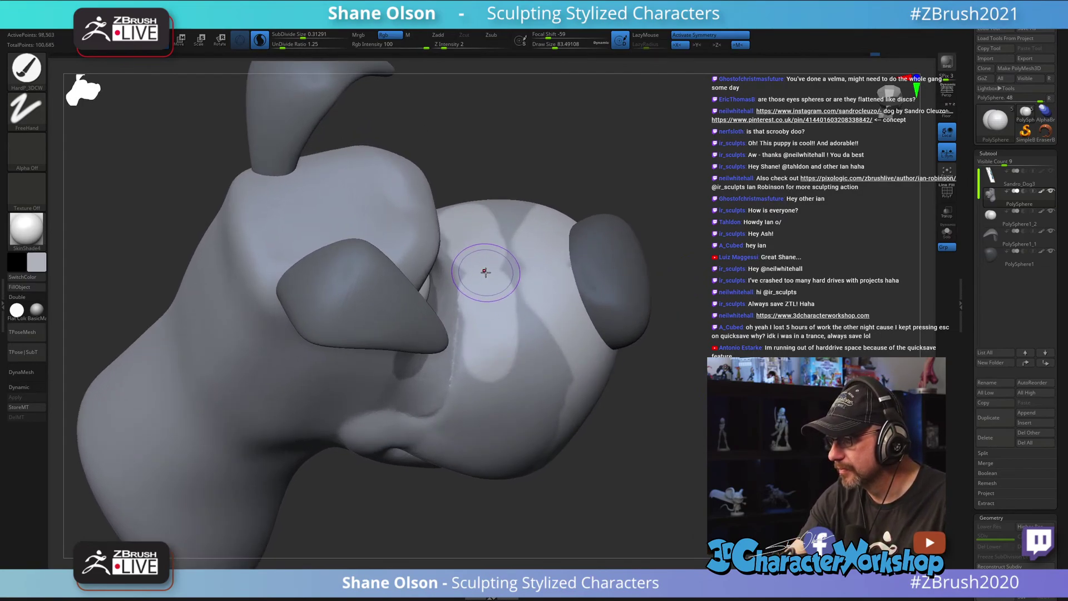
Step: Reduce the draw size to about 35 and paint the light grey along the muzzle's rear edge and across its side
{"action": "key", "text": "s"}
{"action": "left_click_drag", "start_coordinate": [490, 284], "coordinate": [477, 276]}
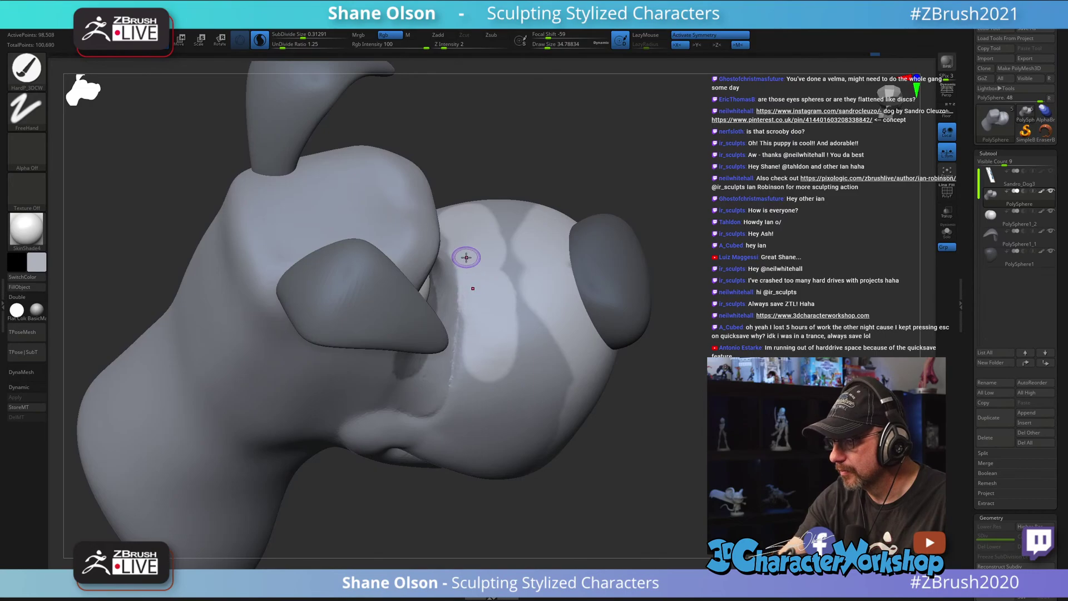
{"action": "left_click_drag", "start_coordinate": [472, 316], "coordinate": [470, 267]}
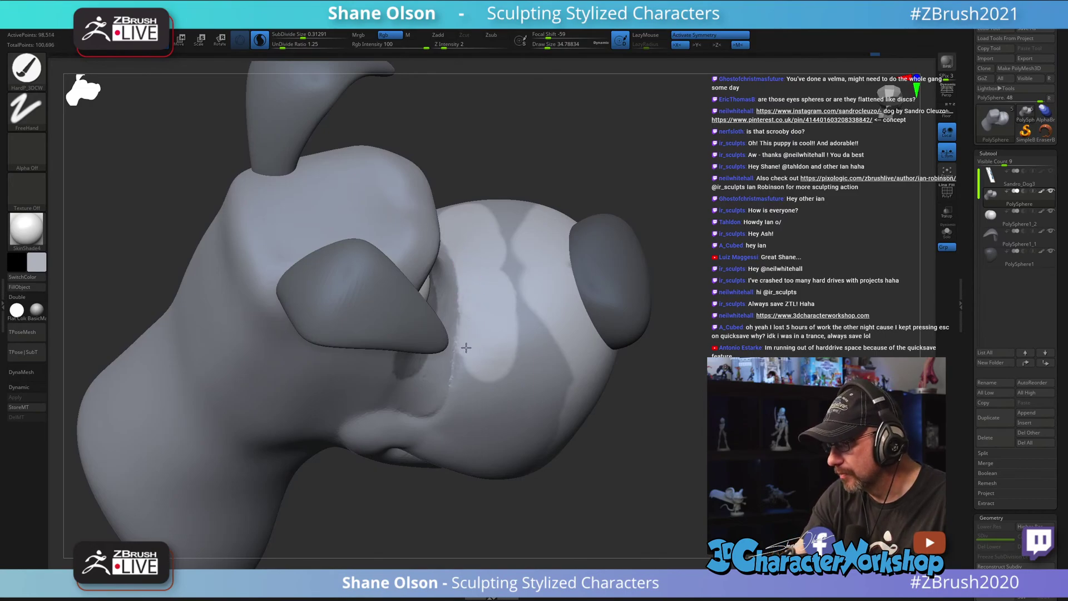
{"action": "mouse_move", "coordinate": [462, 378]}
{"action": "left_mouse_down"}
{"action": "mouse_move", "coordinate": [454, 404]}
{"action": "mouse_move", "coordinate": [419, 429]}
{"action": "left_mouse_up"}
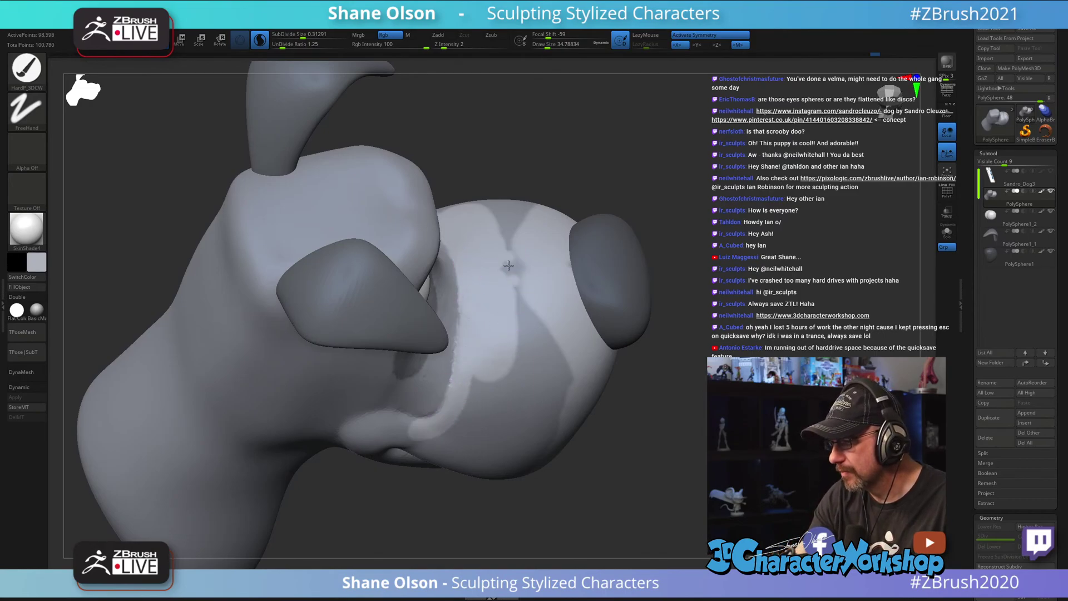
{"action": "mouse_move", "coordinate": [509, 261]}
{"action": "left_mouse_down"}
{"action": "mouse_move", "coordinate": [523, 323]}
{"action": "mouse_move", "coordinate": [573, 409]}
{"action": "left_mouse_up"}
Step: Set the draw size to about 62 and extend the light grey over the rest of the muzzle to the cheek at the mouth corner
{"action": "right_click_drag", "start_coordinate": [572, 408], "coordinate": [598, 328]}
{"action": "mouse_move", "coordinate": [488, 283]}
{"action": "left_mouse_down"}
{"action": "mouse_move", "coordinate": [475, 329]}
{"action": "mouse_move", "coordinate": [516, 286]}
{"action": "mouse_move", "coordinate": [545, 384]}
{"action": "mouse_move", "coordinate": [475, 353]}
{"action": "left_mouse_up"}
{"action": "key", "text": "s"}
{"action": "right_click_drag", "start_coordinate": [475, 353], "coordinate": [384, 356]}
{"action": "mouse_move", "coordinate": [384, 356]}
{"action": "left_mouse_down"}
{"action": "mouse_move", "coordinate": [392, 337]}
{"action": "mouse_move", "coordinate": [412, 340]}
{"action": "left_mouse_up"}
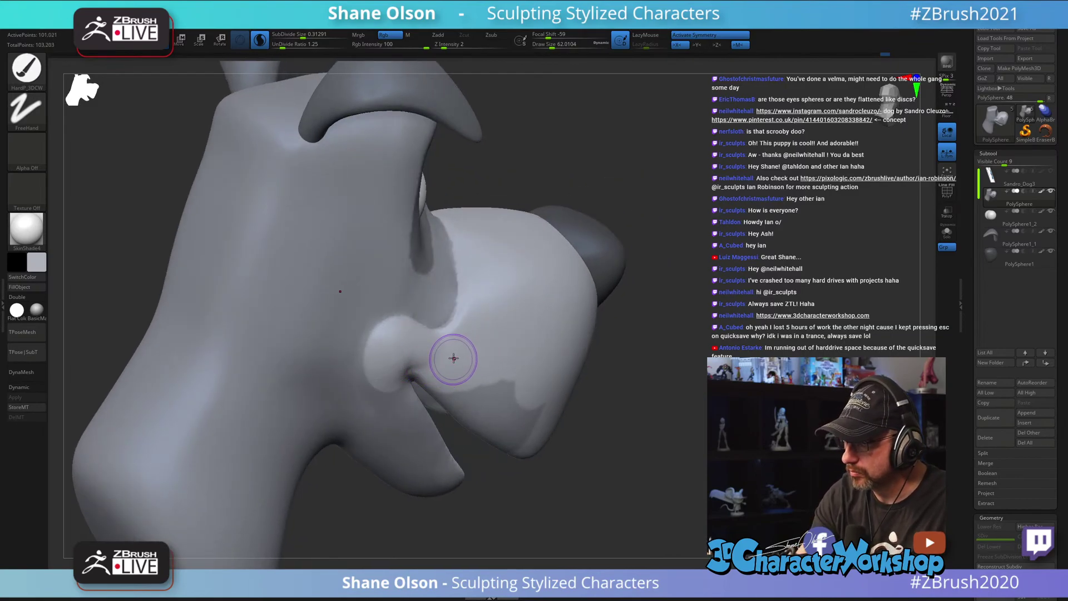
Step: Paint the light grey from the mouth corner down the side of the lower jaw and onto its underside
{"action": "mouse_move", "coordinate": [453, 358]}
{"action": "right_mouse_down"}
{"action": "mouse_move", "coordinate": [477, 334]}
{"action": "mouse_move", "coordinate": [542, 339]}
{"action": "mouse_move", "coordinate": [466, 334]}
{"action": "right_mouse_up"}
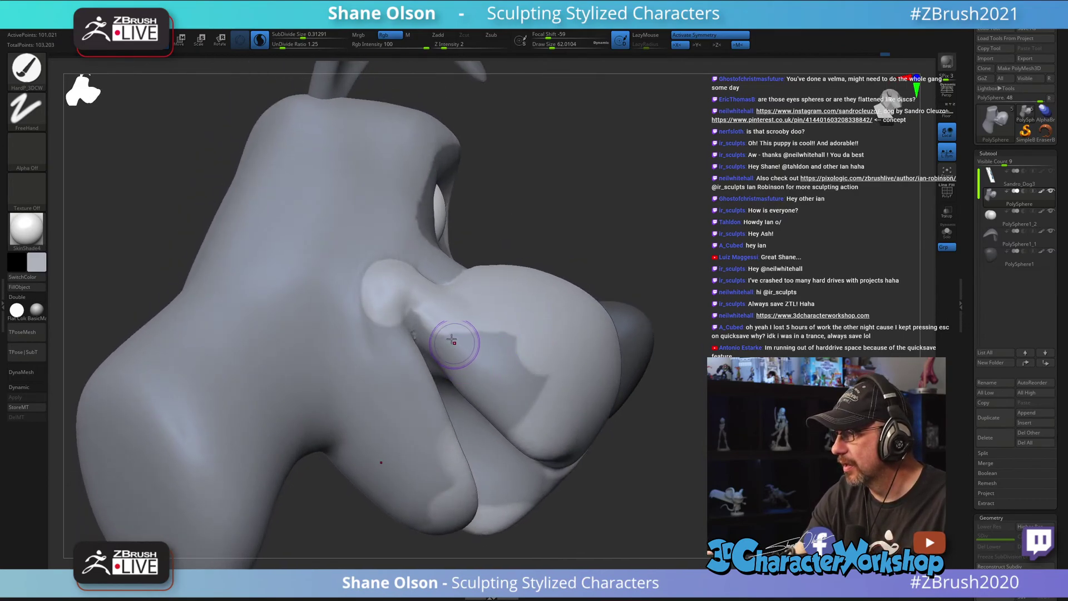
{"action": "mouse_move", "coordinate": [391, 324]}
{"action": "left_mouse_down"}
{"action": "mouse_move", "coordinate": [443, 451]}
{"action": "mouse_move", "coordinate": [423, 356]}
{"action": "mouse_move", "coordinate": [436, 418]}
{"action": "mouse_move", "coordinate": [392, 390]}
{"action": "mouse_move", "coordinate": [398, 489]}
{"action": "left_mouse_up"}
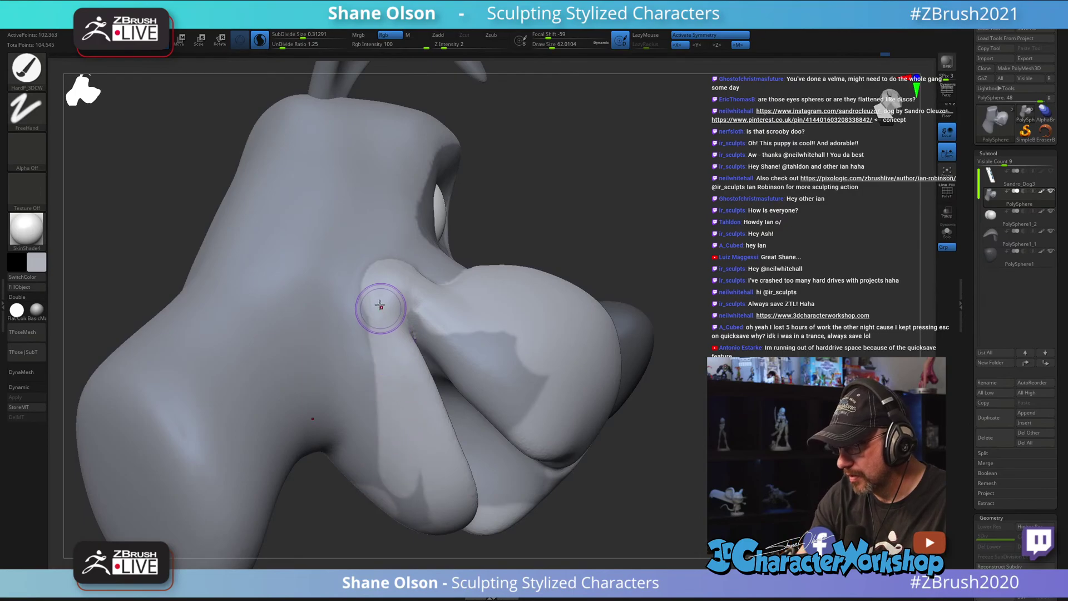
{"action": "mouse_move", "coordinate": [375, 303]}
{"action": "left_mouse_down"}
{"action": "mouse_move", "coordinate": [365, 470]}
{"action": "mouse_move", "coordinate": [390, 447]}
{"action": "mouse_move", "coordinate": [426, 518]}
{"action": "left_mouse_up"}
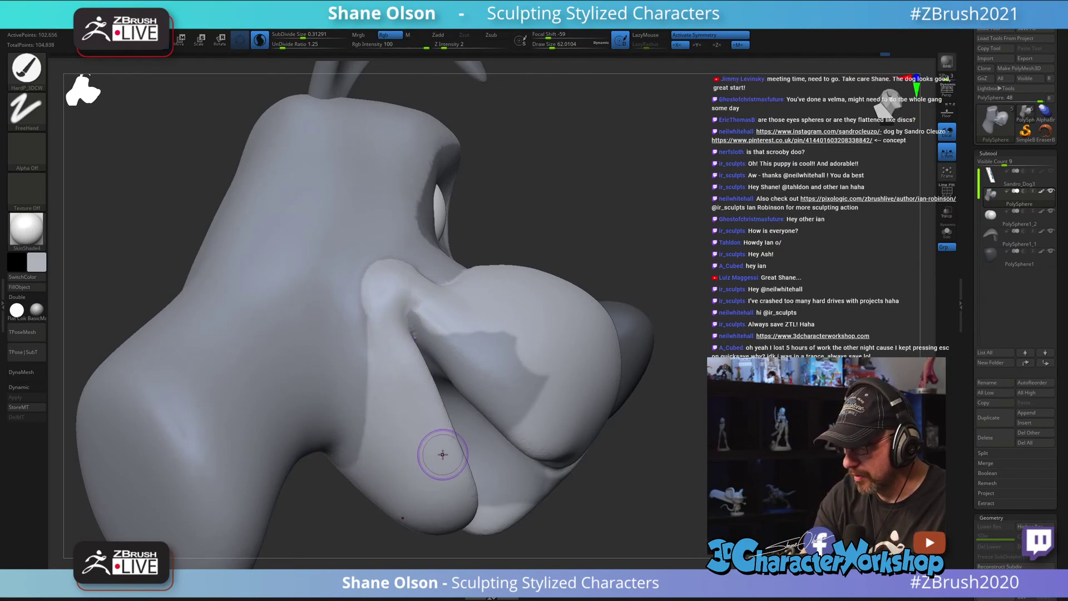
{"action": "mouse_move", "coordinate": [439, 448]}
{"action": "right_mouse_down"}
{"action": "mouse_move", "coordinate": [693, 456]}
{"action": "mouse_move", "coordinate": [694, 420]}
{"action": "mouse_move", "coordinate": [644, 399]}
{"action": "mouse_move", "coordinate": [668, 376]}
{"action": "mouse_move", "coordinate": [678, 387]}
{"action": "mouse_move", "coordinate": [667, 331]}
{"action": "mouse_move", "coordinate": [665, 389]}
{"action": "mouse_move", "coordinate": [620, 341]}
{"action": "mouse_move", "coordinate": [625, 331]}
{"action": "right_mouse_up"}
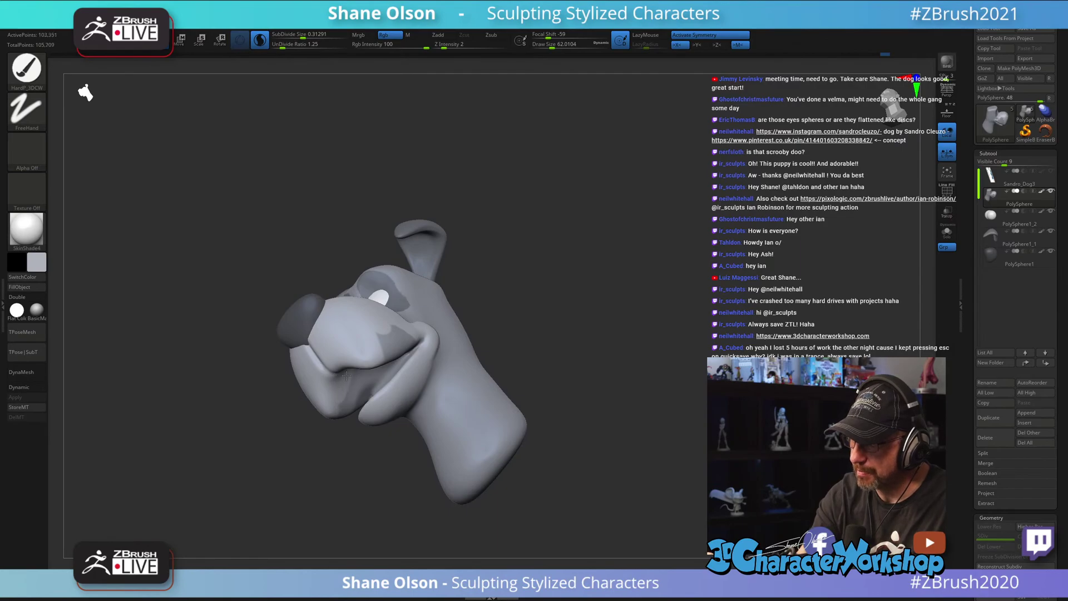
{"action": "right_click_drag", "start_coordinate": [346, 376], "coordinate": [361, 406]}
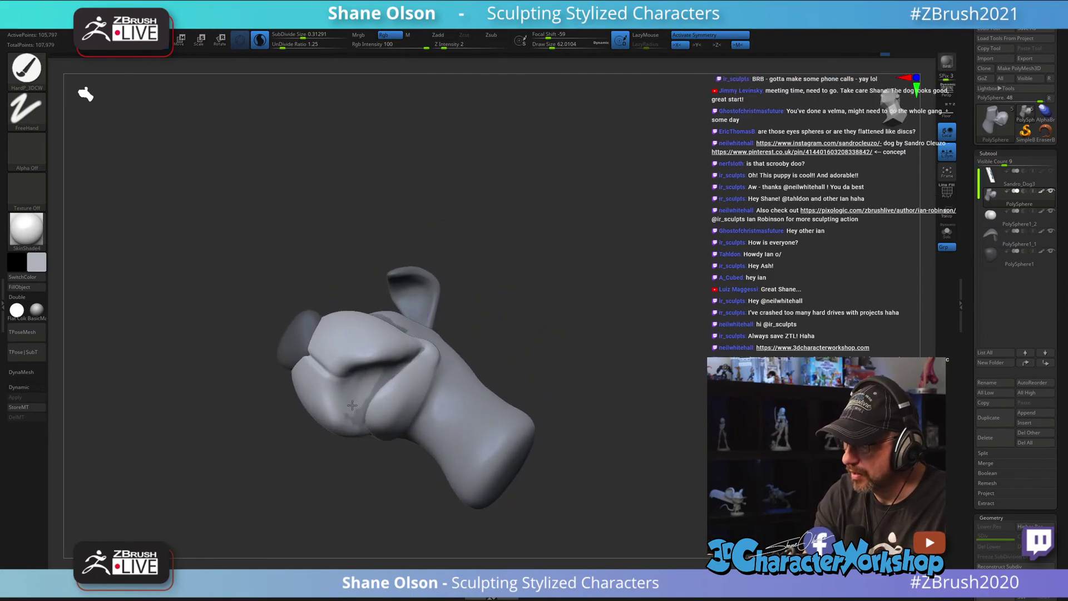
{"action": "right_click_drag", "start_coordinate": [384, 382], "coordinate": [362, 402]}
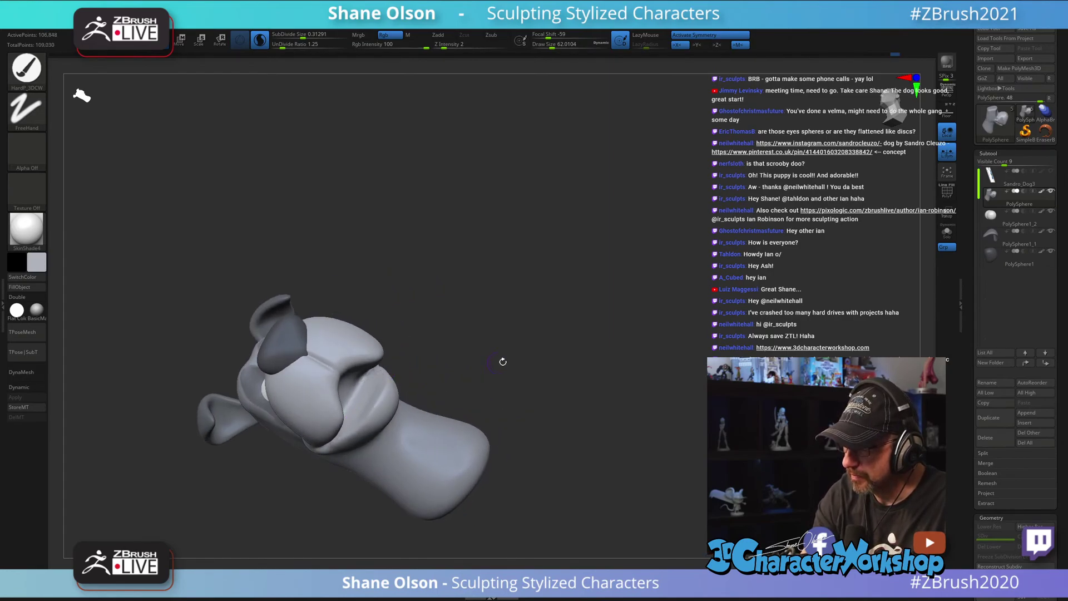
{"action": "right_click_drag", "start_coordinate": [502, 362], "coordinate": [459, 387]}
Step: Reduce the draw size to about 39 and paint the light grey's rear border from the cheek down to the jaw
{"action": "right_click_drag", "start_coordinate": [376, 402], "coordinate": [584, 434]}
{"action": "key", "text": "s"}
{"action": "left_click_drag", "start_coordinate": [406, 269], "coordinate": [401, 269]}
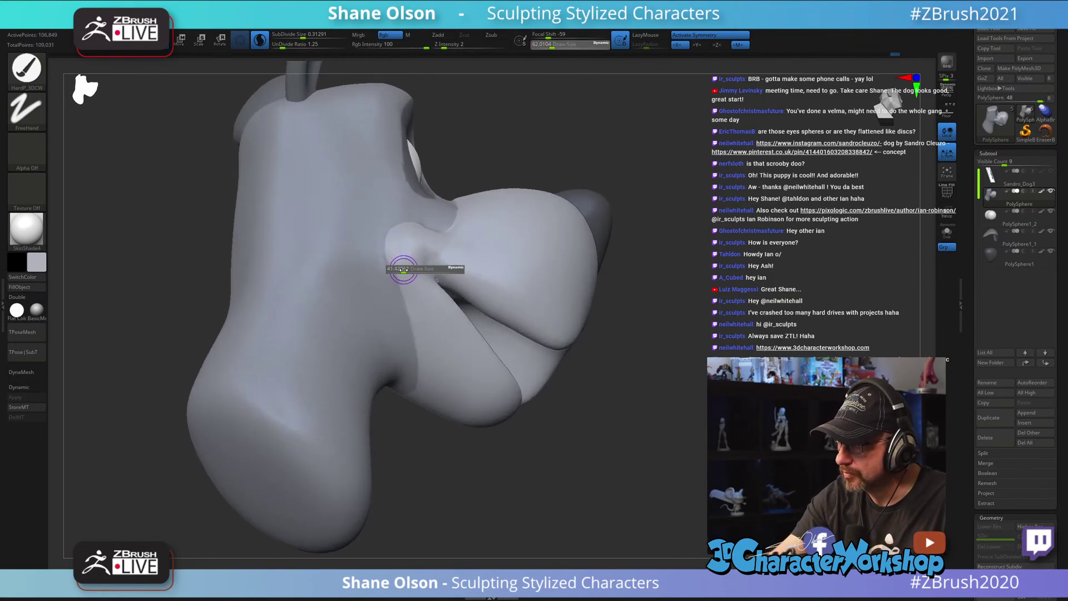
{"action": "right_click_drag", "start_coordinate": [402, 268], "coordinate": [408, 269]}
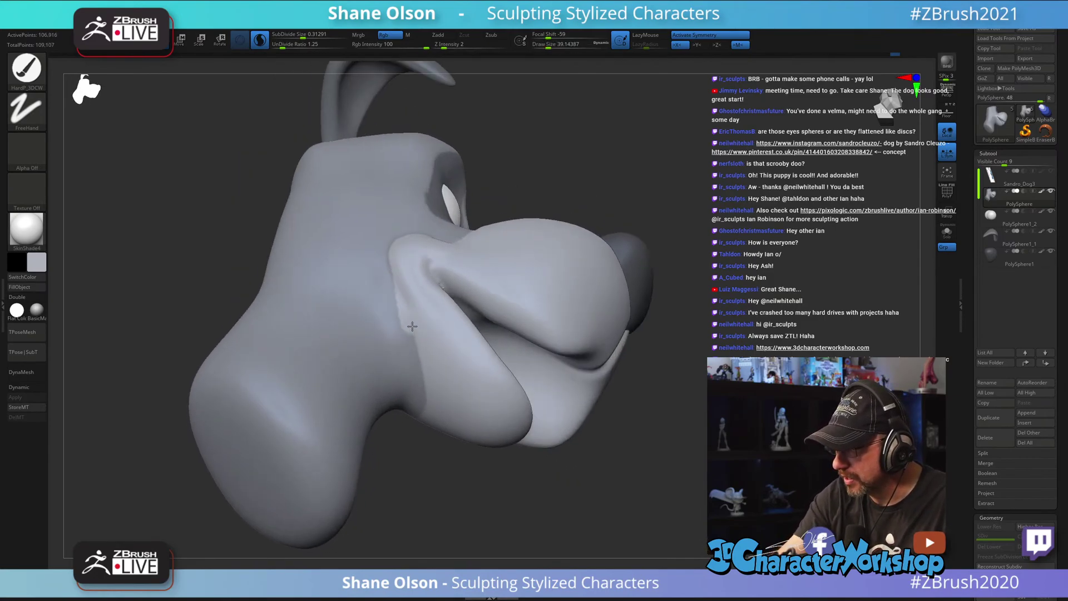
{"action": "left_click_drag", "start_coordinate": [413, 326], "coordinate": [415, 421]}
{"action": "right_click_drag", "start_coordinate": [642, 446], "coordinate": [683, 424]}
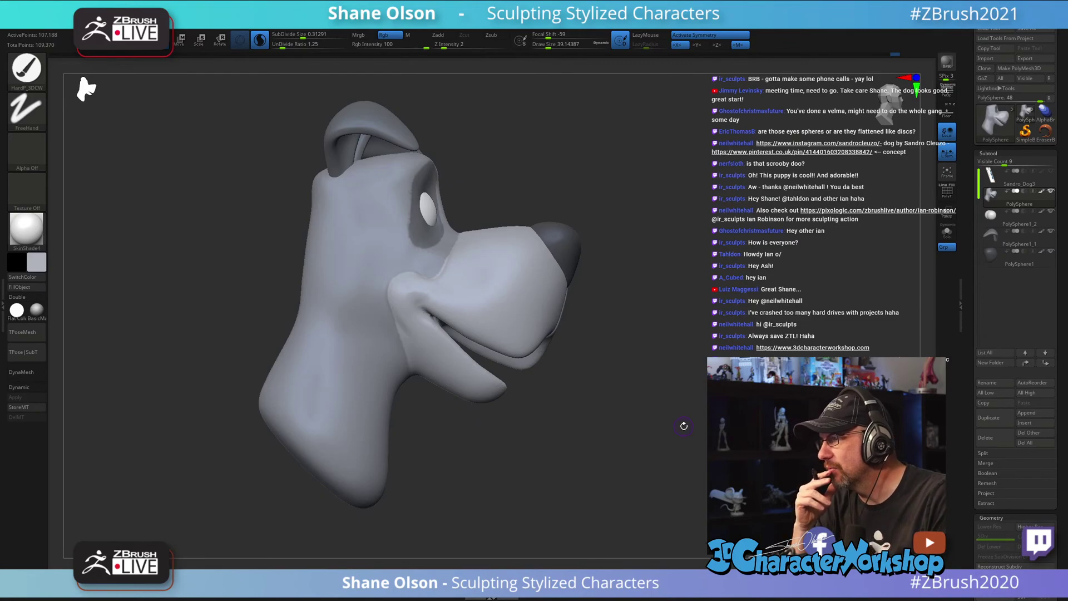
Step: Touch up the light grey along the rear edge of the cheek and jaw, undoing two stray changes
{"action": "left_click_drag", "start_coordinate": [605, 361], "coordinate": [469, 445]}
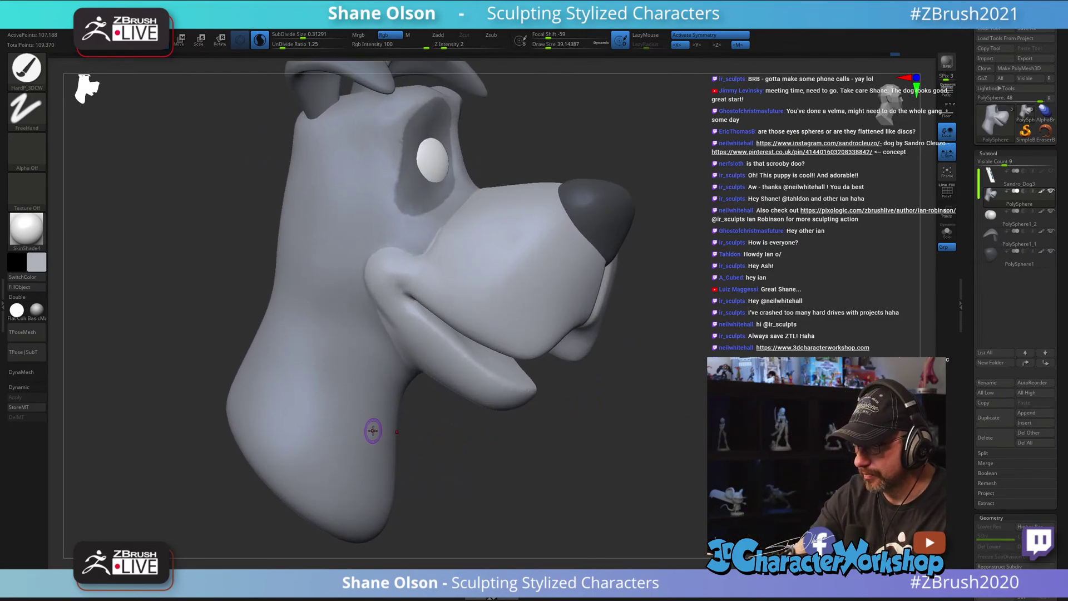
{"action": "left_click_drag", "start_coordinate": [355, 269], "coordinate": [489, 379]}
{"action": "mouse_move", "coordinate": [590, 481]}
{"action": "left_mouse_down"}
{"action": "mouse_move", "coordinate": [593, 523]}
{"action": "mouse_move", "coordinate": [594, 470]}
{"action": "mouse_move", "coordinate": [634, 432]}
{"action": "mouse_move", "coordinate": [682, 458]}
{"action": "mouse_move", "coordinate": [702, 436]}
{"action": "mouse_move", "coordinate": [694, 441]}
{"action": "mouse_move", "coordinate": [655, 384]}
{"action": "left_mouse_up"}
{"action": "key", "text": "ctrl+z"}
{"action": "key", "text": "ctrl+z"}
{"action": "mouse_move", "coordinate": [354, 256]}
{"action": "left_mouse_down"}
{"action": "mouse_move", "coordinate": [387, 305]}
{"action": "mouse_move", "coordinate": [402, 362]}
{"action": "left_mouse_up"}
{"action": "left_click_drag", "start_coordinate": [453, 484], "coordinate": [444, 306]}
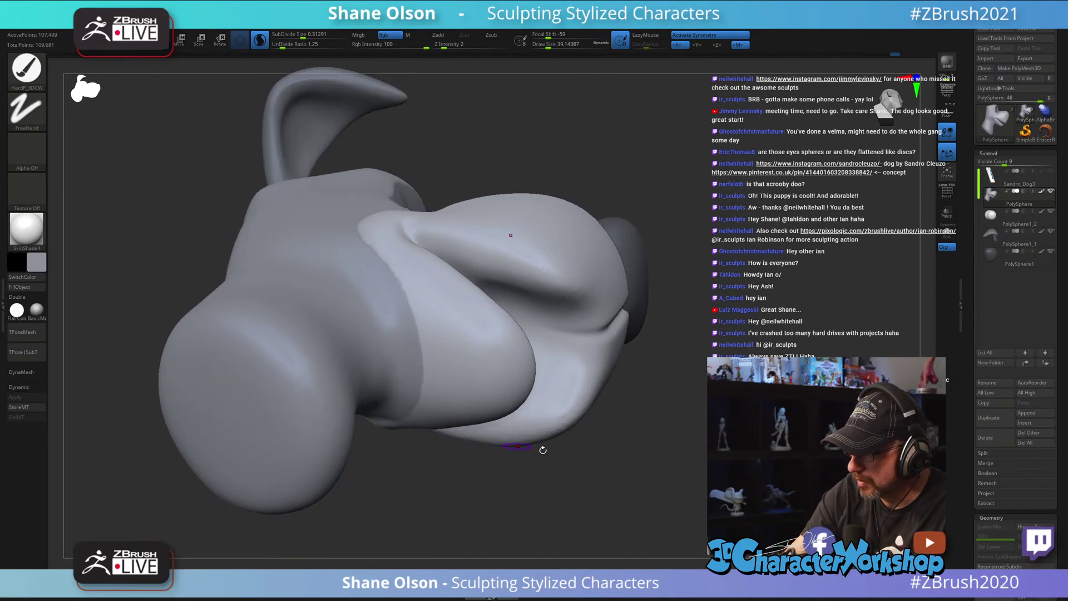
Step: Examine the painted muzzle, jaw and neck from both sides of the head
{"action": "left_click_drag", "start_coordinate": [543, 450], "coordinate": [662, 453]}
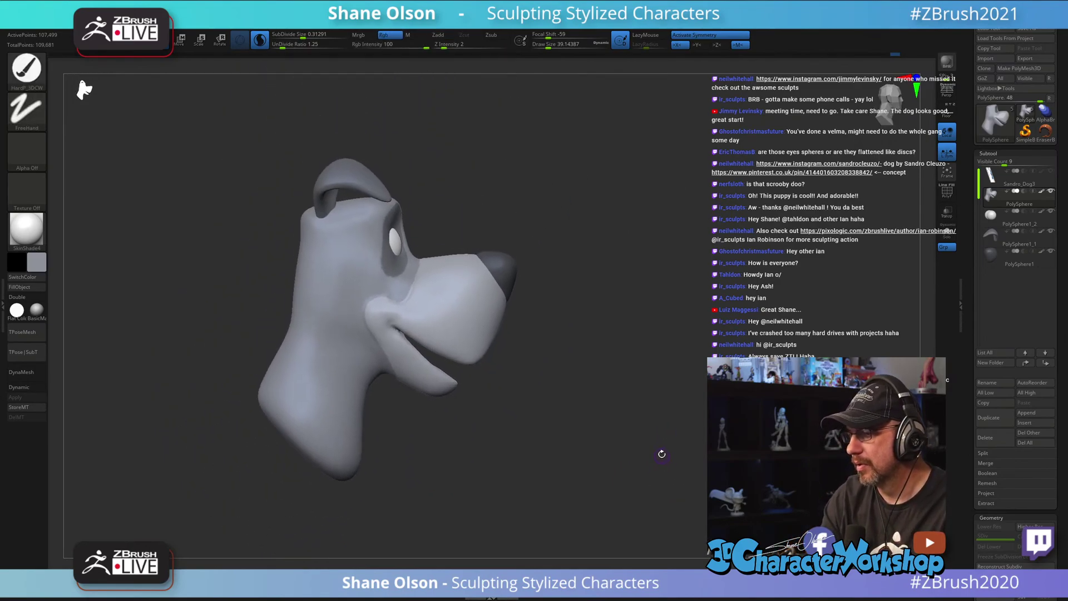
{"action": "left_click_drag", "start_coordinate": [610, 375], "coordinate": [613, 398]}
{"action": "left_click_drag", "start_coordinate": [640, 435], "coordinate": [746, 247]}
{"action": "left_click_drag", "start_coordinate": [646, 305], "coordinate": [534, 239]}
{"action": "left_click_drag", "start_coordinate": [675, 216], "coordinate": [677, 210]}
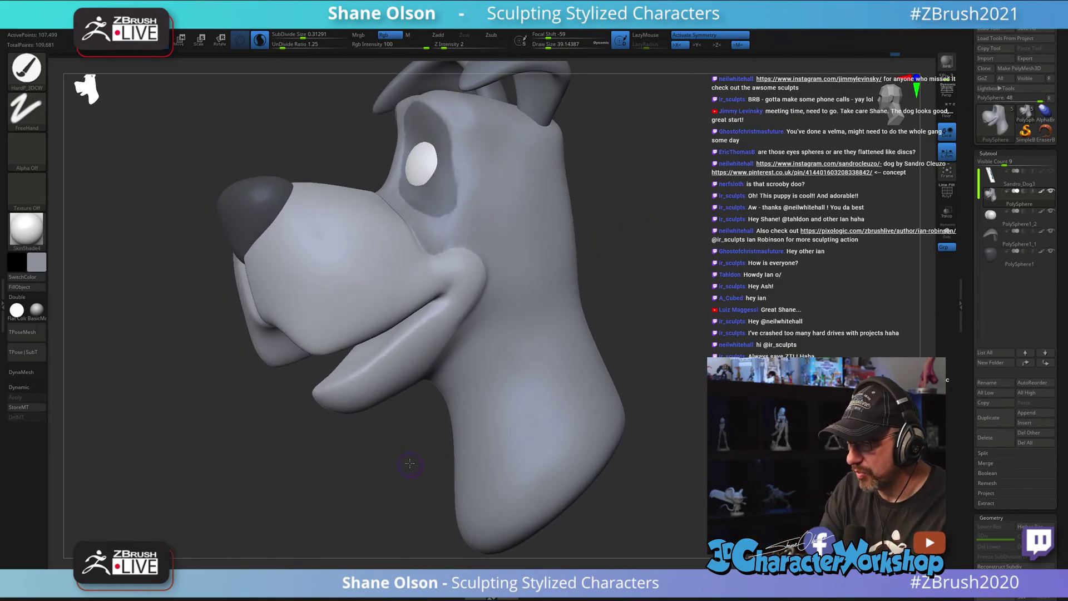
{"action": "left_click_drag", "start_coordinate": [410, 463], "coordinate": [482, 419]}
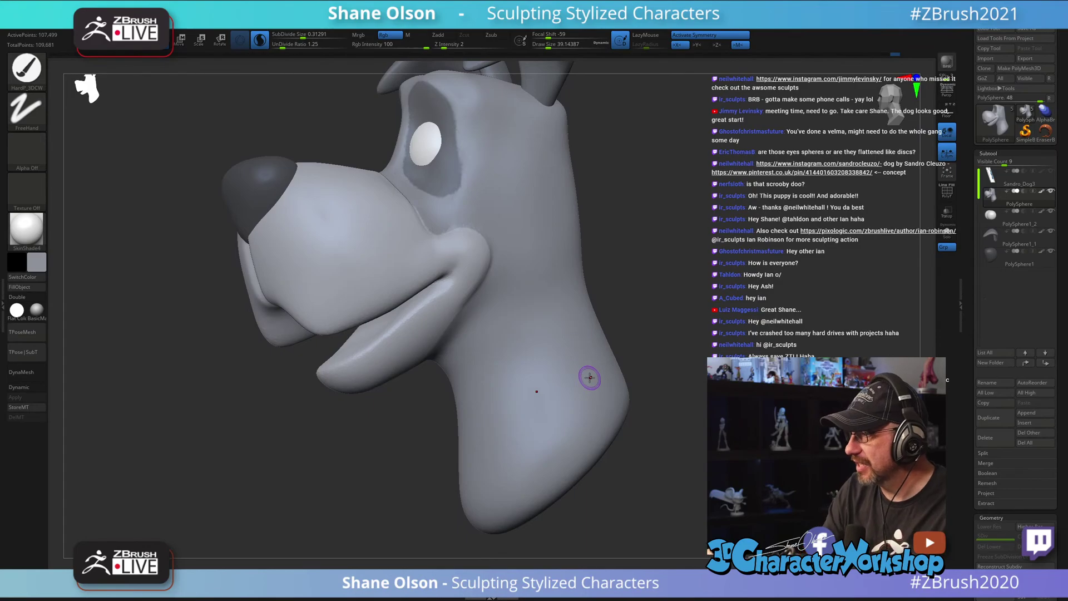
{"action": "left_click_drag", "start_coordinate": [644, 411], "coordinate": [601, 334]}
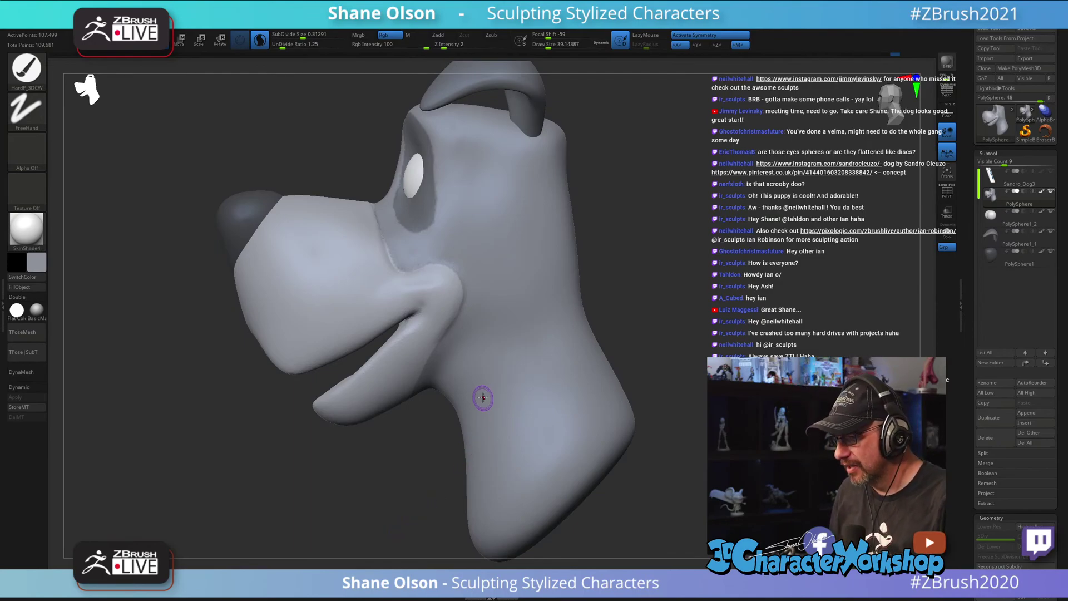
{"action": "left_click_drag", "start_coordinate": [409, 467], "coordinate": [414, 468]}
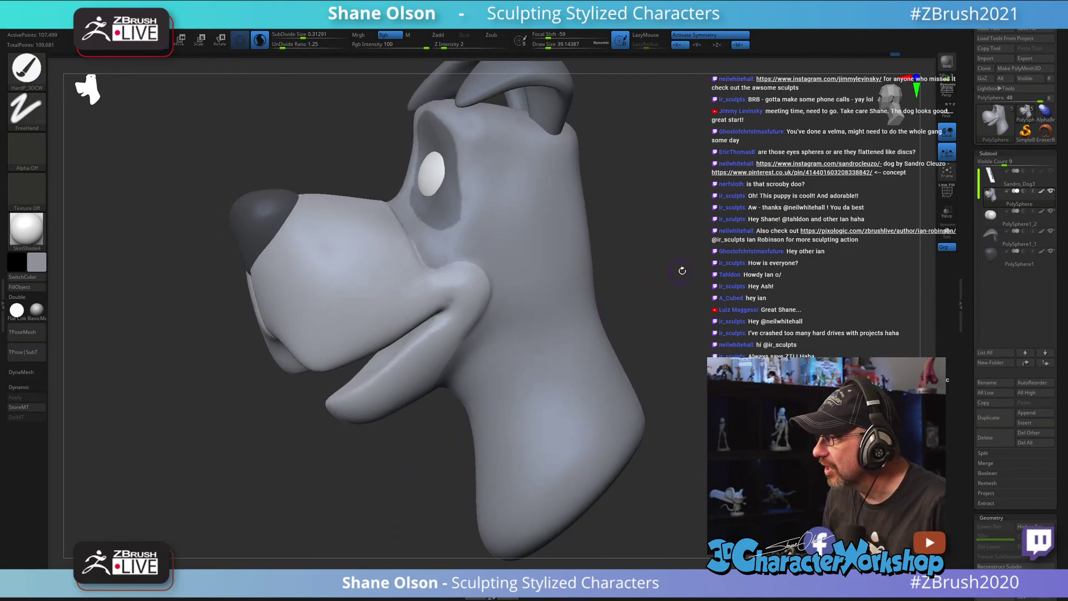
{"action": "mouse_move", "coordinate": [682, 270]}
{"action": "left_mouse_down"}
{"action": "mouse_move", "coordinate": [644, 267]}
{"action": "mouse_move", "coordinate": [665, 268]}
{"action": "left_mouse_up"}
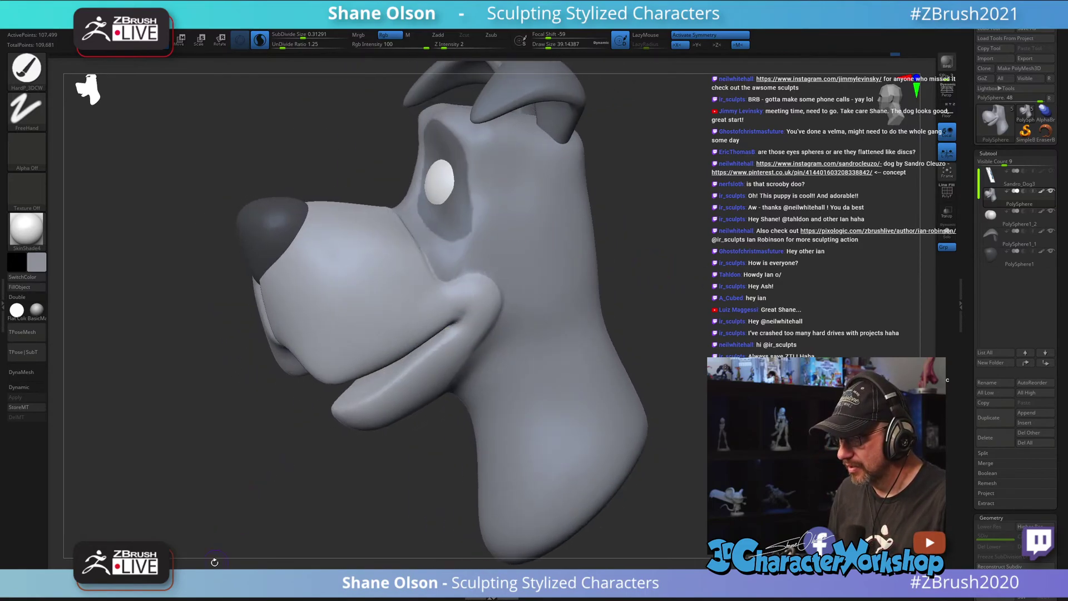
Step: Switch to the Move brush and make a small shape adjustment to the head mesh behind the cheek
{"action": "key", "text": "b"}
{"action": "key", "text": "m"}
{"action": "key", "text": "v"}
{"action": "mouse_move", "coordinate": [216, 470]}
{"action": "left_mouse_down"}
{"action": "mouse_move", "coordinate": [656, 327]}
{"action": "mouse_move", "coordinate": [630, 260]}
{"action": "mouse_move", "coordinate": [601, 293]}
{"action": "mouse_move", "coordinate": [553, 298]}
{"action": "left_mouse_up"}
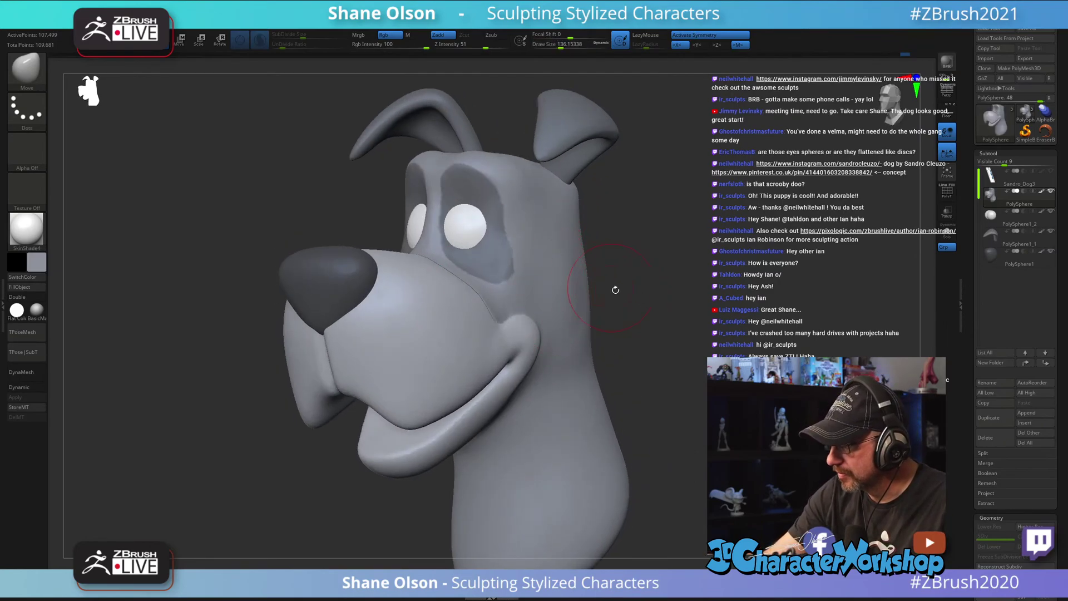
{"action": "mouse_move", "coordinate": [616, 290]}
{"action": "left_mouse_down"}
{"action": "mouse_move", "coordinate": [644, 298]}
{"action": "mouse_move", "coordinate": [632, 308]}
{"action": "mouse_move", "coordinate": [576, 270]}
{"action": "mouse_move", "coordinate": [601, 299]}
{"action": "left_mouse_up"}
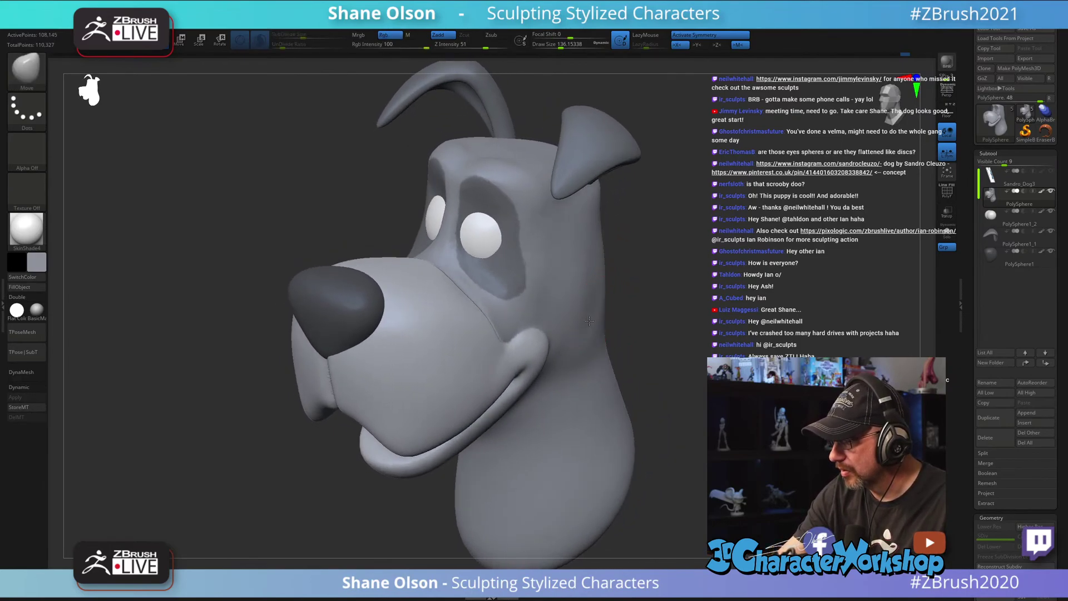
{"action": "mouse_move", "coordinate": [593, 346]}
{"action": "left_mouse_down"}
{"action": "mouse_move", "coordinate": [646, 298]}
{"action": "mouse_move", "coordinate": [623, 334]}
{"action": "left_mouse_up"}
Step: Switch to a freehand sculpting brush, set the draw size to about 192, and sculpt and smooth the neck below the jaw
{"action": "left_click", "coordinate": [260, 577]}
{"action": "key", "text": "s"}
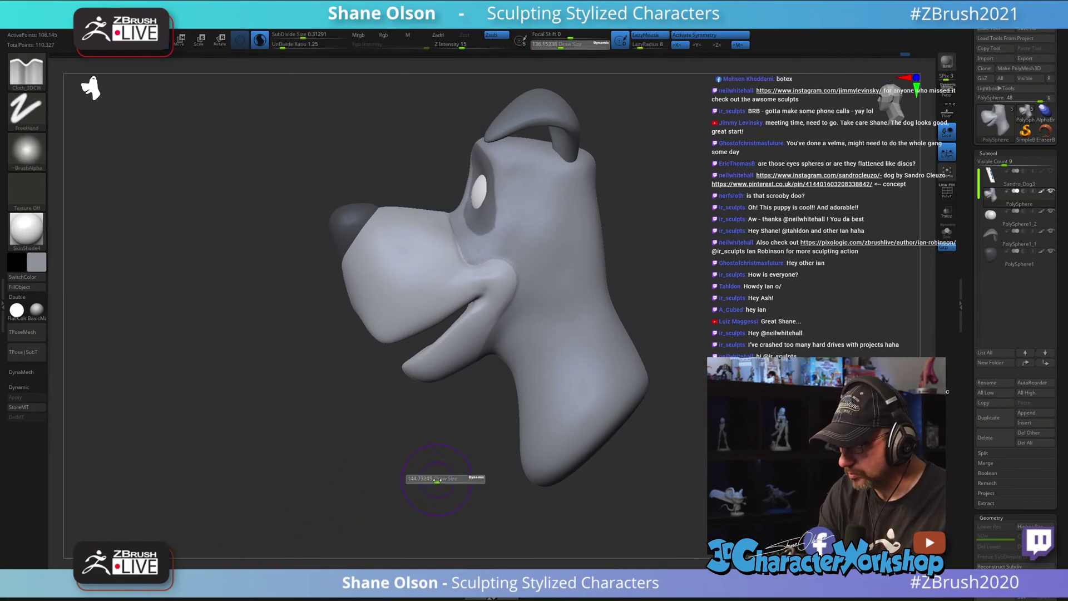
{"action": "left_click_drag", "start_coordinate": [436, 479], "coordinate": [442, 479]}
{"action": "mouse_move", "coordinate": [453, 418]}
{"action": "left_mouse_down", "text": "alt"}
{"action": "mouse_move", "coordinate": [448, 436]}
{"action": "mouse_move", "coordinate": [482, 434]}
{"action": "left_mouse_up", "text": "alt"}
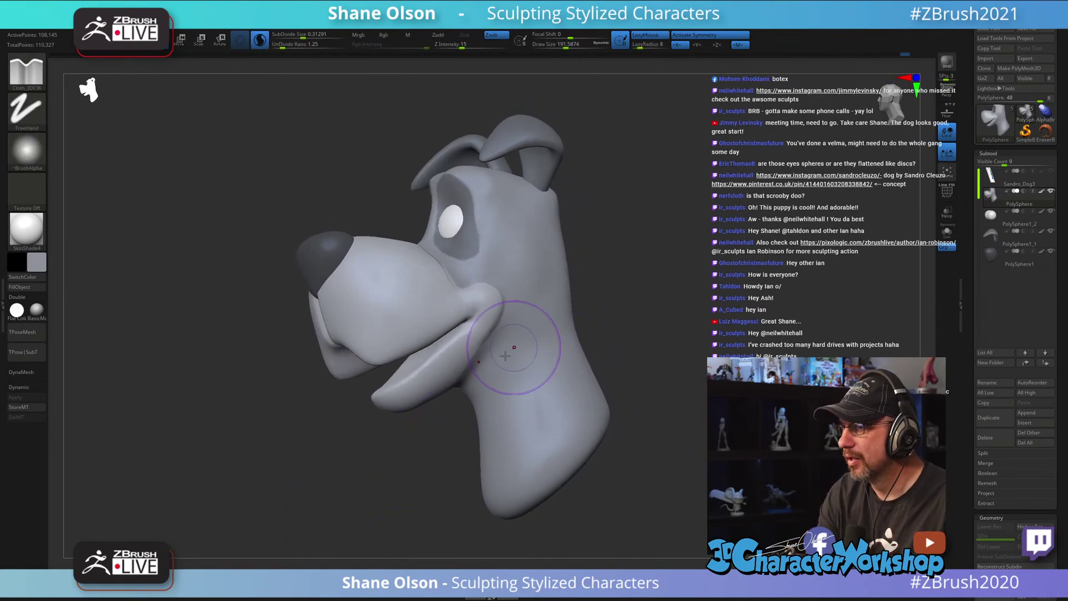
{"action": "mouse_move", "coordinate": [456, 364]}
{"action": "left_mouse_down"}
{"action": "mouse_move", "coordinate": [548, 329]}
{"action": "mouse_move", "coordinate": [535, 356]}
{"action": "mouse_move", "coordinate": [481, 399]}
{"action": "mouse_move", "coordinate": [517, 351]}
{"action": "mouse_move", "coordinate": [485, 400]}
{"action": "mouse_move", "coordinate": [514, 384]}
{"action": "mouse_move", "coordinate": [506, 371]}
{"action": "mouse_move", "coordinate": [519, 363]}
{"action": "left_mouse_up"}
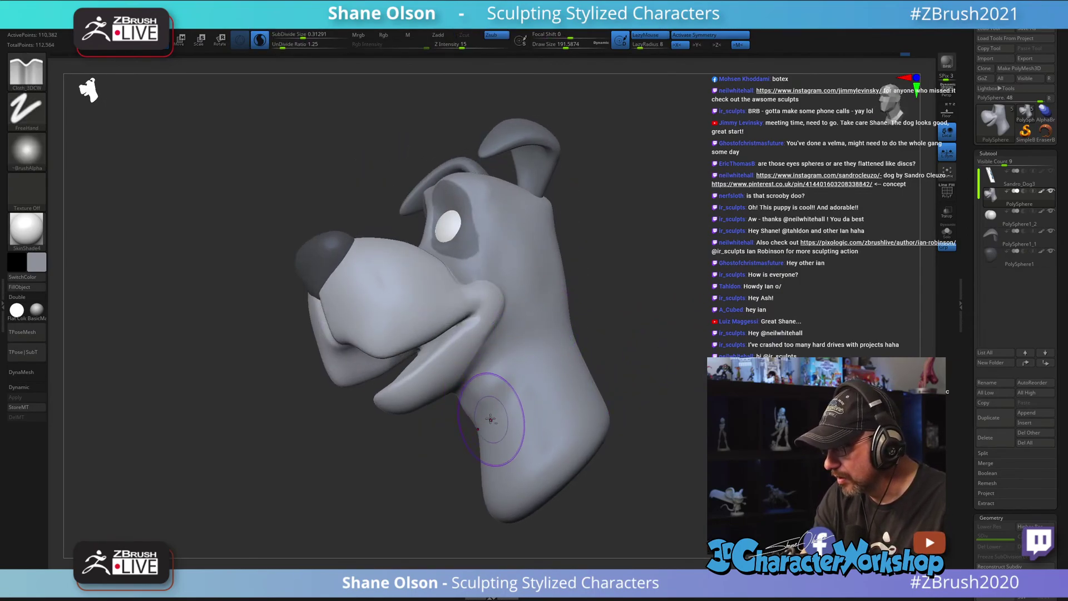
{"action": "left_click_drag", "start_coordinate": [503, 405], "coordinate": [504, 417], "text": "shift"}
{"action": "key", "text": "b"}
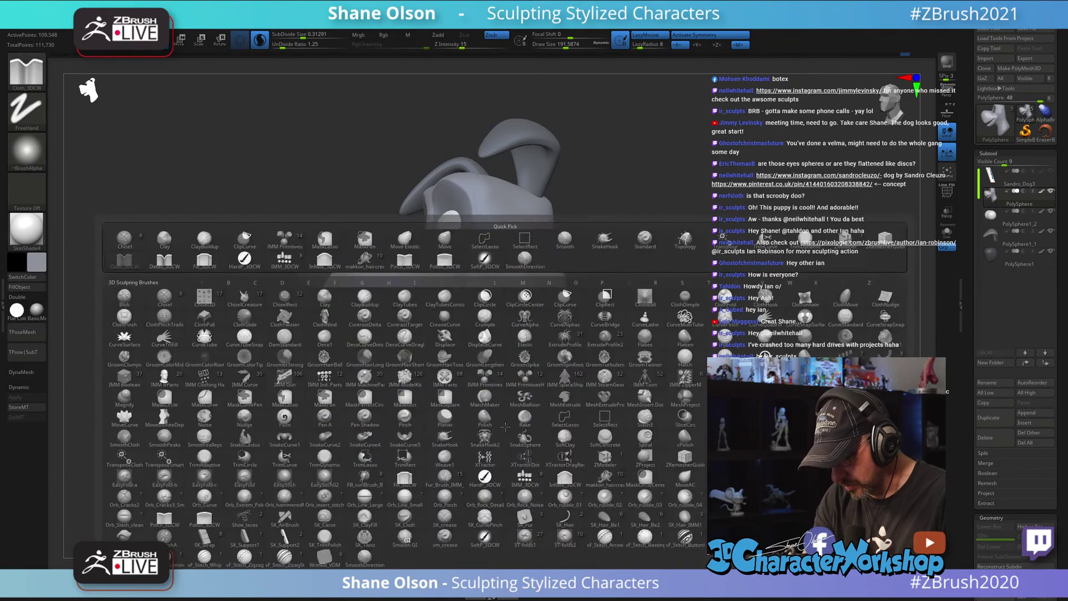
{"action": "key", "text": "s"}
{"action": "key", "text": "l"}
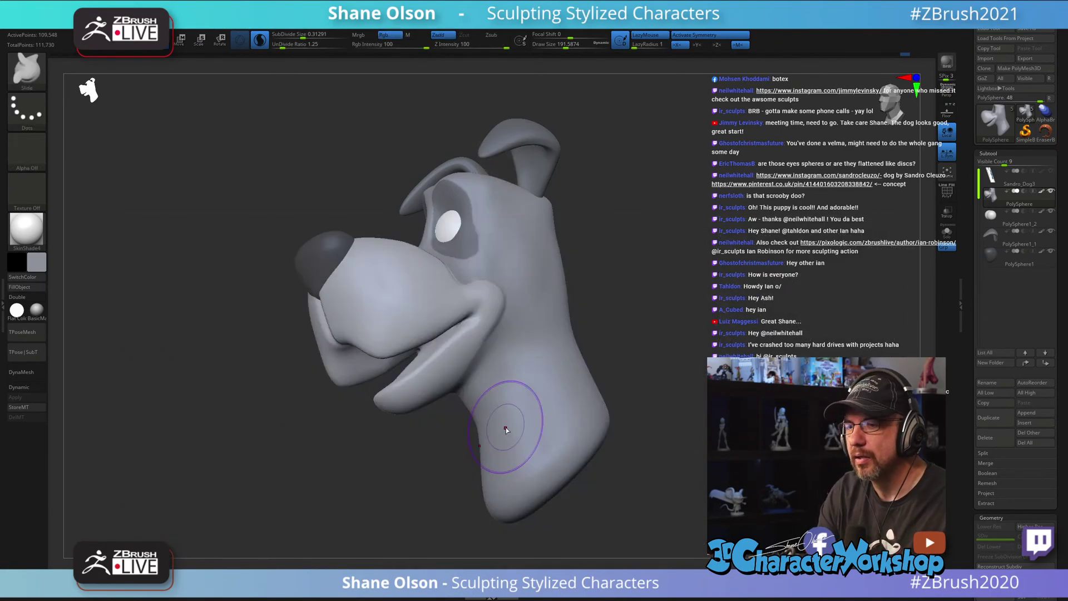
Step: Switch to the Standard brush and build up a skin fold on the upper neck just behind the jaw
{"action": "key", "text": "b"}
{"action": "key", "text": "s"}
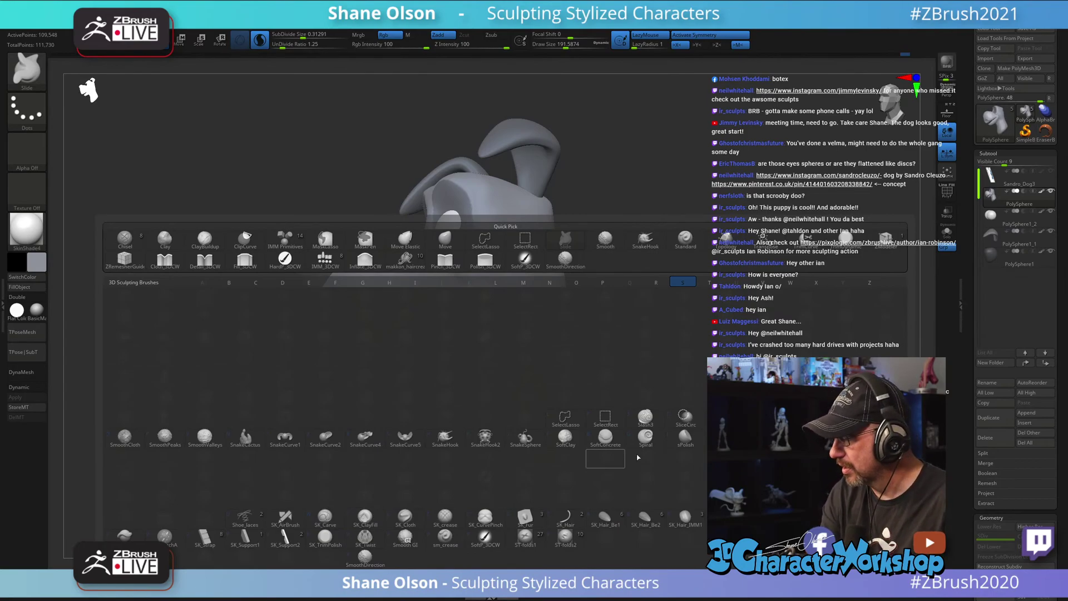
{"action": "key", "text": "t"}
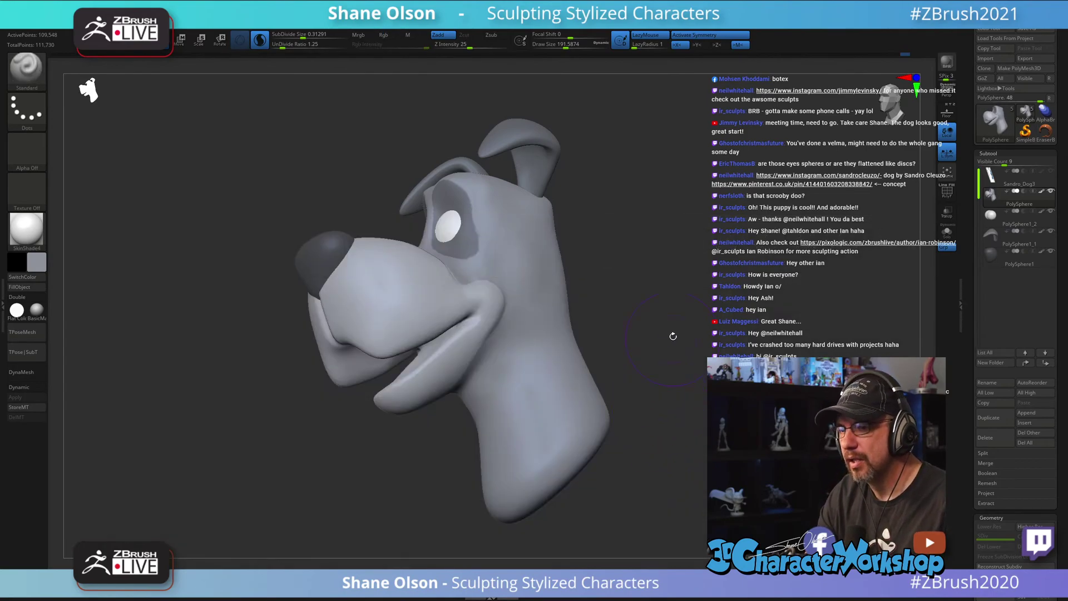
{"action": "left_click_drag", "start_coordinate": [673, 336], "coordinate": [640, 362]}
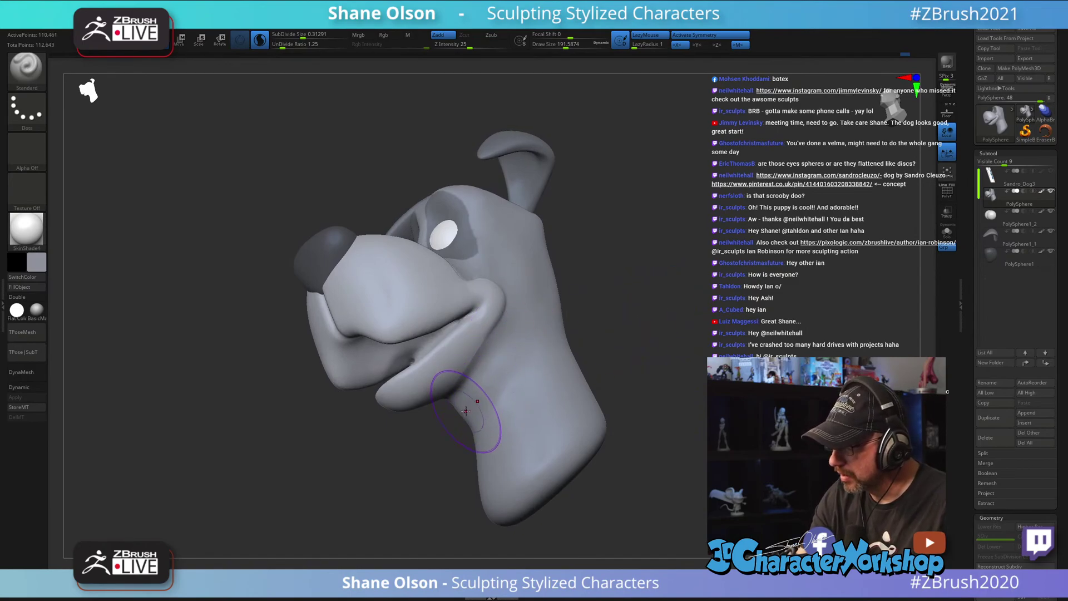
{"action": "mouse_move", "coordinate": [467, 411]}
{"action": "left_mouse_down"}
{"action": "mouse_move", "coordinate": [490, 389]}
{"action": "mouse_move", "coordinate": [489, 424]}
{"action": "mouse_move", "coordinate": [512, 353]}
{"action": "mouse_move", "coordinate": [471, 401]}
{"action": "left_mouse_up"}
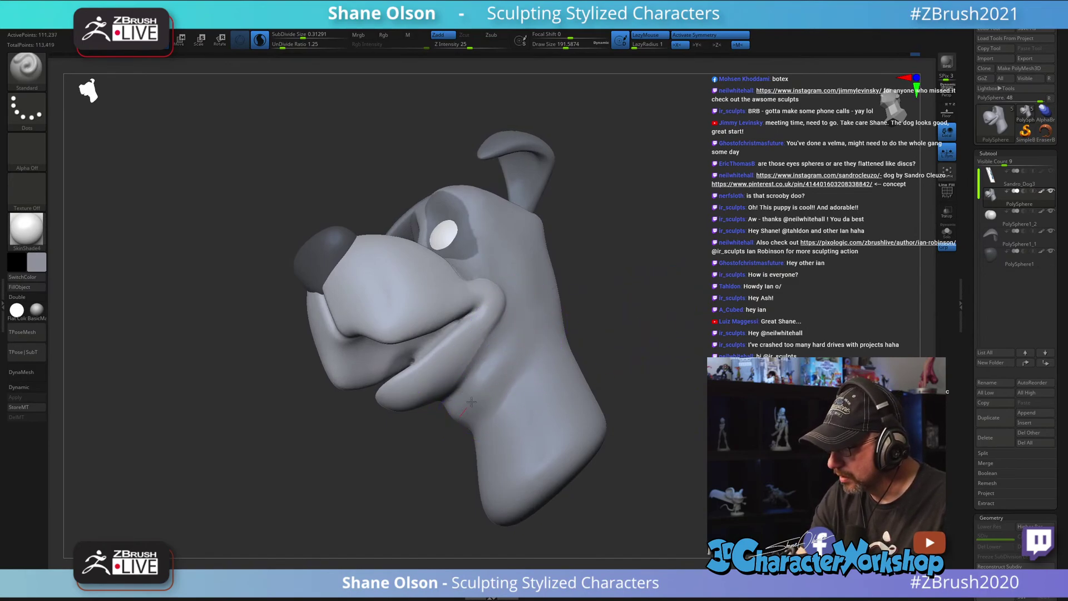
Step: Sculpt further folds behind the mouth corner and lower down the front of the neck
{"action": "mouse_move", "coordinate": [684, 414]}
{"action": "left_mouse_down"}
{"action": "mouse_move", "coordinate": [641, 418]}
{"action": "mouse_move", "coordinate": [659, 330]}
{"action": "left_mouse_up"}
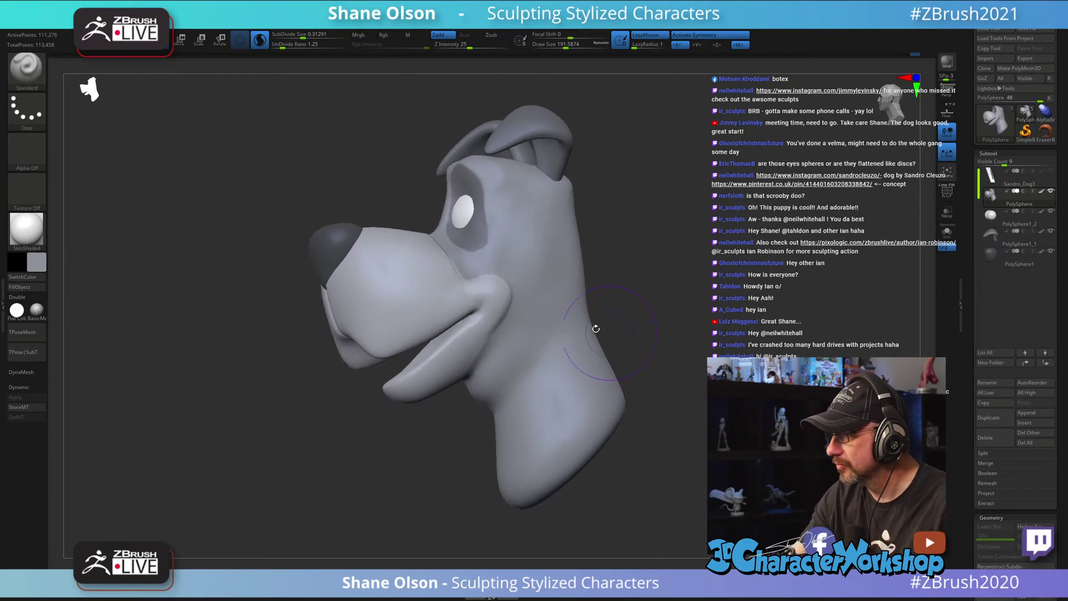
{"action": "mouse_move", "coordinate": [557, 301]}
{"action": "left_mouse_down"}
{"action": "mouse_move", "coordinate": [532, 267]}
{"action": "mouse_move", "coordinate": [539, 290]}
{"action": "mouse_move", "coordinate": [539, 276]}
{"action": "left_mouse_up"}
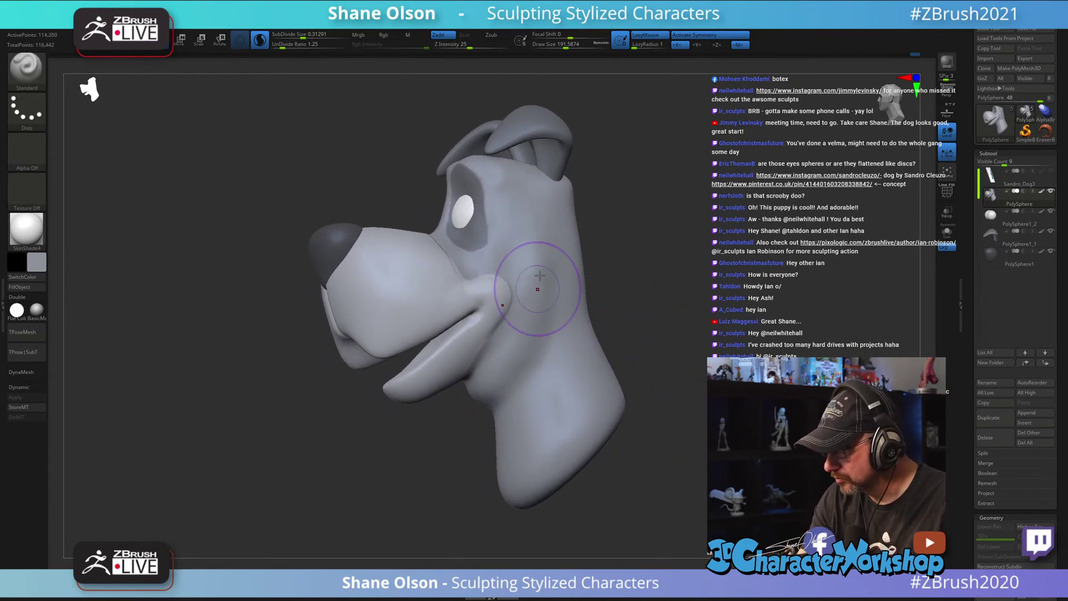
{"action": "left_click_drag", "start_coordinate": [531, 445], "coordinate": [533, 429]}
{"action": "mouse_move", "coordinate": [657, 423]}
{"action": "left_mouse_down"}
{"action": "mouse_move", "coordinate": [674, 356]}
{"action": "mouse_move", "coordinate": [572, 382]}
{"action": "mouse_move", "coordinate": [508, 429]}
{"action": "mouse_move", "coordinate": [548, 358]}
{"action": "mouse_move", "coordinate": [509, 417]}
{"action": "left_mouse_up"}
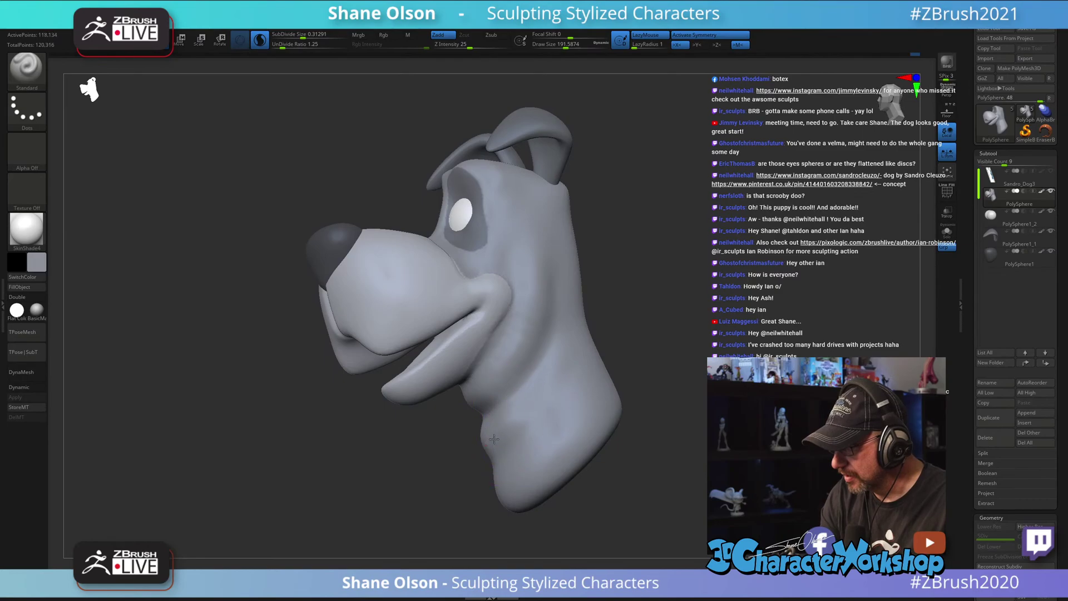
Step: Extend the wrinkles diagonally up the side of the neck with more strokes and smooth the folds
{"action": "left_click_drag", "start_coordinate": [689, 326], "coordinate": [591, 377]}
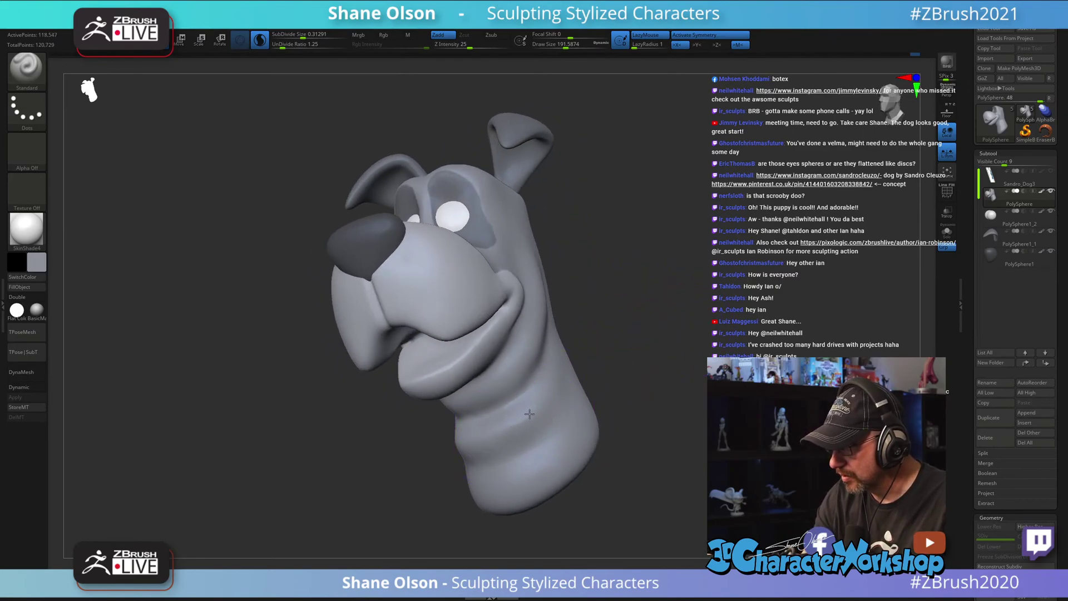
{"action": "left_click_drag", "start_coordinate": [530, 414], "coordinate": [557, 356]}
{"action": "left_click_drag", "start_coordinate": [591, 322], "coordinate": [677, 324]}
{"action": "mouse_move", "coordinate": [505, 431]}
{"action": "left_mouse_down"}
{"action": "mouse_move", "coordinate": [531, 392]}
{"action": "mouse_move", "coordinate": [552, 317]}
{"action": "left_mouse_up"}
{"action": "left_click_drag", "start_coordinate": [520, 415], "coordinate": [557, 321]}
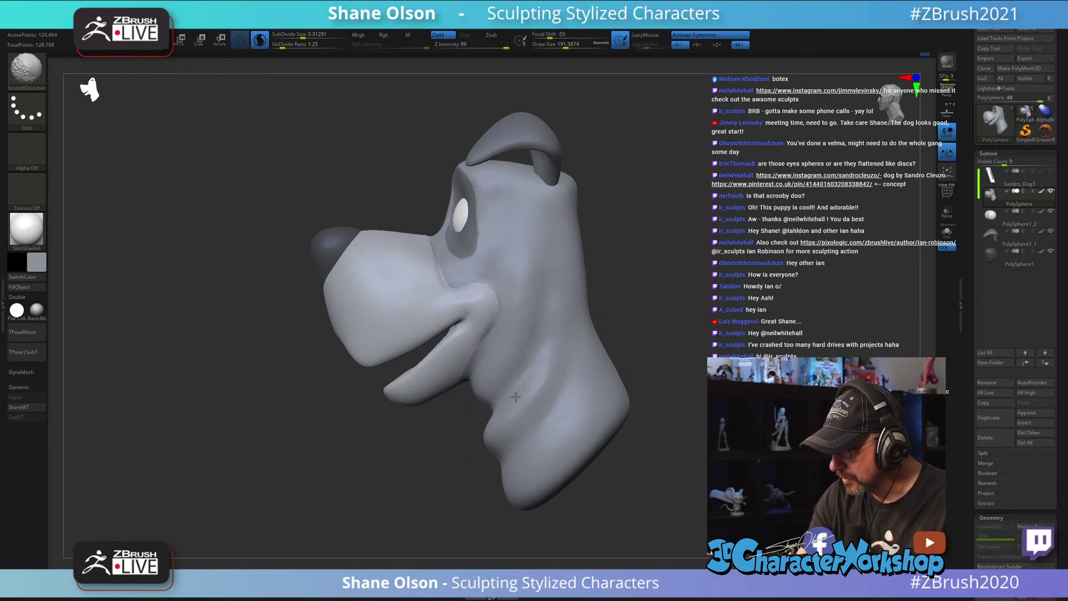
{"action": "left_click_drag", "start_coordinate": [516, 397], "coordinate": [548, 362], "text": "shift"}
Step: Trim off the lower end of the neck along a diagonal curve with the TrimCurve brush
{"action": "mouse_move", "coordinate": [625, 453]}
{"action": "left_mouse_down", "text": "alt"}
{"action": "mouse_move", "coordinate": [666, 443]}
{"action": "mouse_move", "coordinate": [639, 429]}
{"action": "mouse_move", "coordinate": [573, 460]}
{"action": "mouse_move", "coordinate": [628, 410]}
{"action": "left_mouse_up", "text": "alt"}
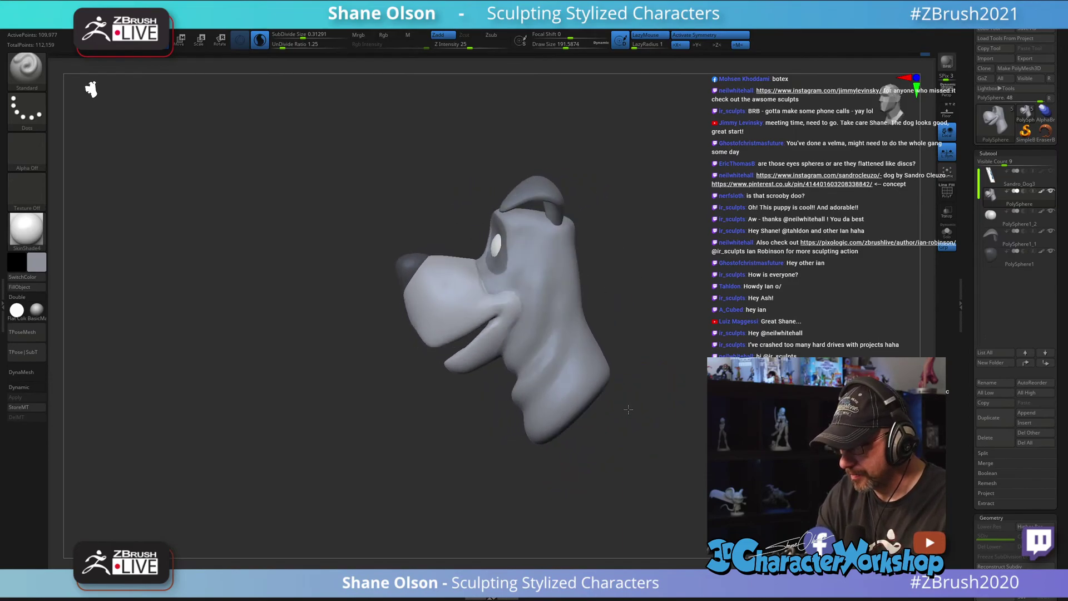
{"action": "key", "text": "b"}
{"action": "key", "text": "m"}
{"action": "key", "text": "v"}
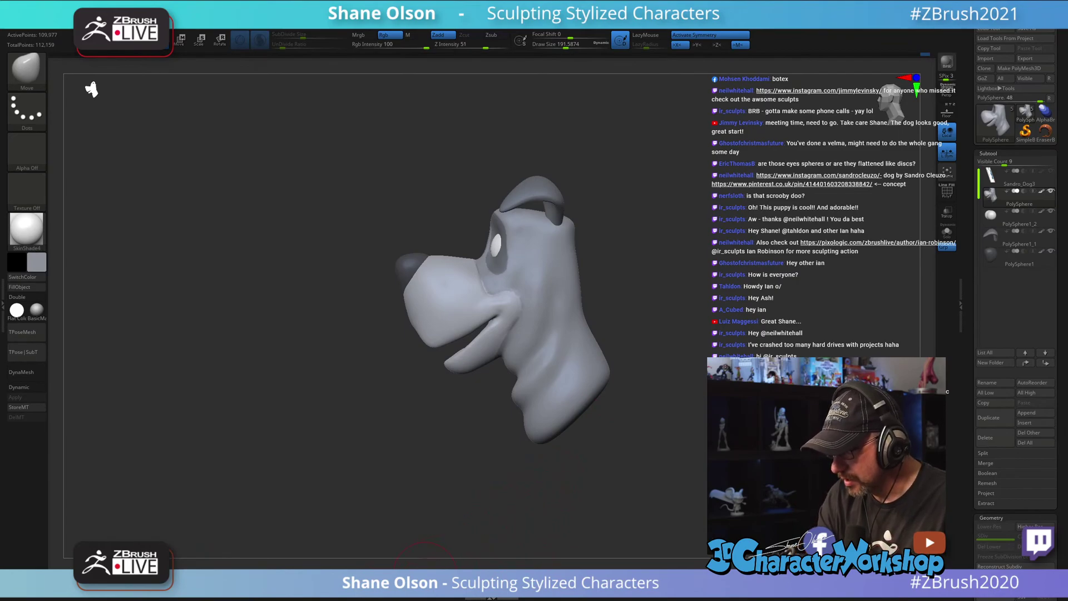
{"action": "key", "text": "ctrl+shift"}
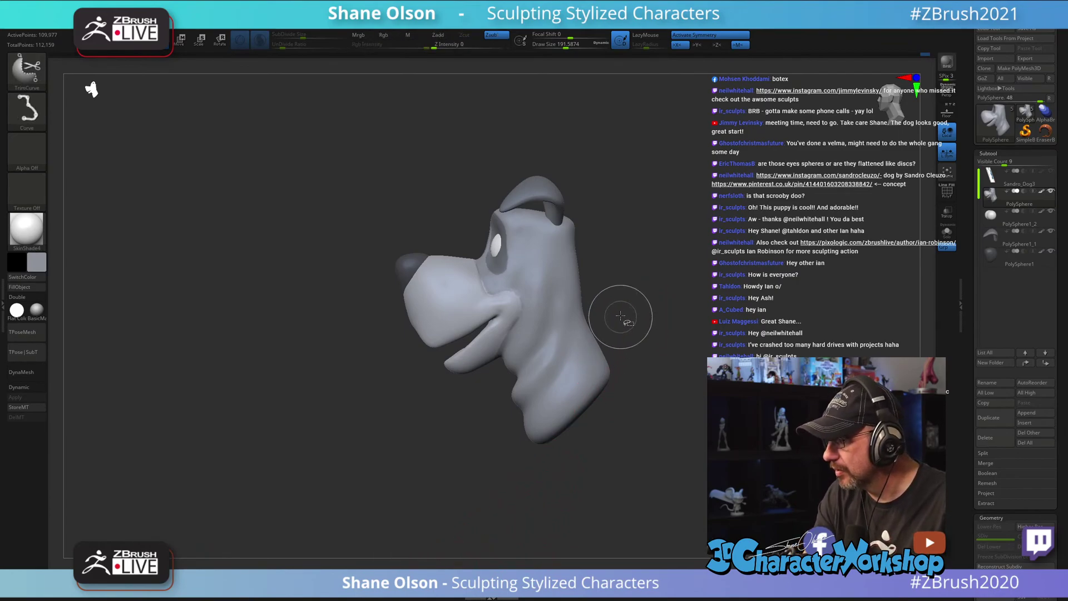
{"action": "mouse_move", "coordinate": [627, 303]}
{"action": "left_mouse_down", "text": "ctrl+shift"}
{"action": "mouse_move", "coordinate": [551, 374]}
{"action": "mouse_move", "coordinate": [503, 442]}
{"action": "mouse_move", "coordinate": [561, 371]}
{"action": "mouse_move", "coordinate": [474, 444]}
{"action": "left_mouse_up", "text": "ctrl+shift"}
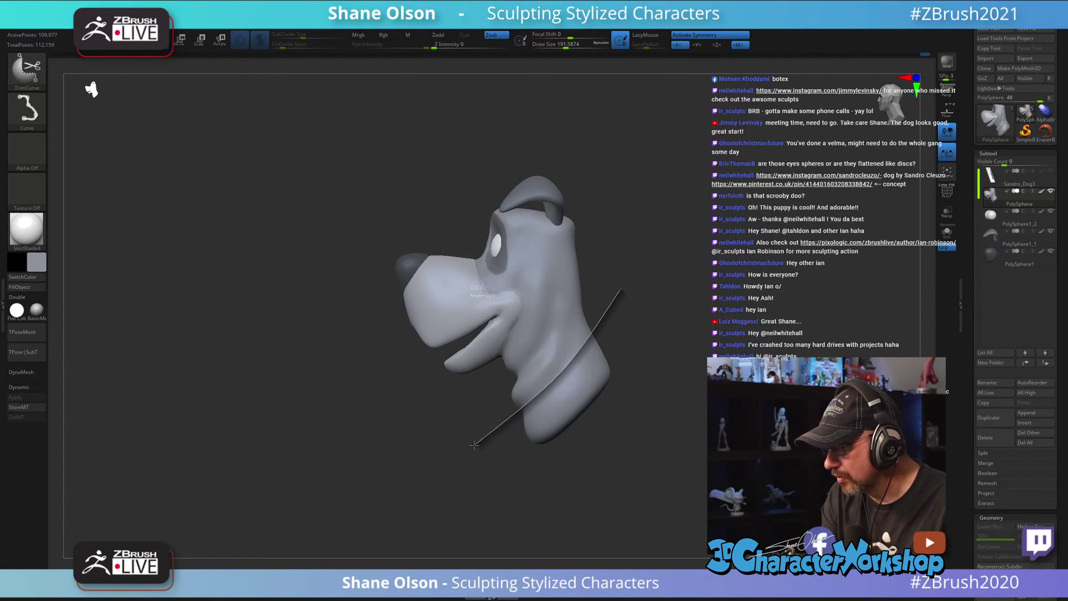
{"action": "mouse_move", "coordinate": [654, 447]}
{"action": "left_mouse_down", "text": "ctrl+shift"}
{"action": "mouse_move", "coordinate": [646, 470]}
{"action": "mouse_move", "coordinate": [628, 446]}
{"action": "mouse_move", "coordinate": [685, 453]}
{"action": "mouse_move", "coordinate": [670, 410]}
{"action": "mouse_move", "coordinate": [640, 420]}
{"action": "mouse_move", "coordinate": [441, 382]}
{"action": "left_mouse_up", "text": "ctrl+shift"}
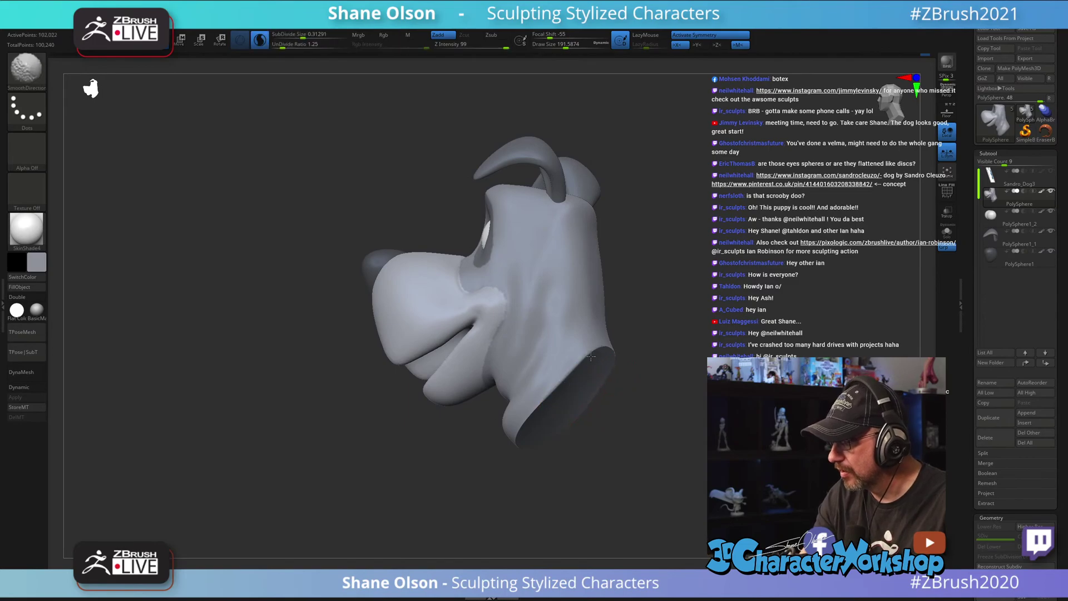
Step: Smooth the rim and flat underside of the trimmed neck
{"action": "left_click_drag", "start_coordinate": [537, 425], "coordinate": [529, 427]}
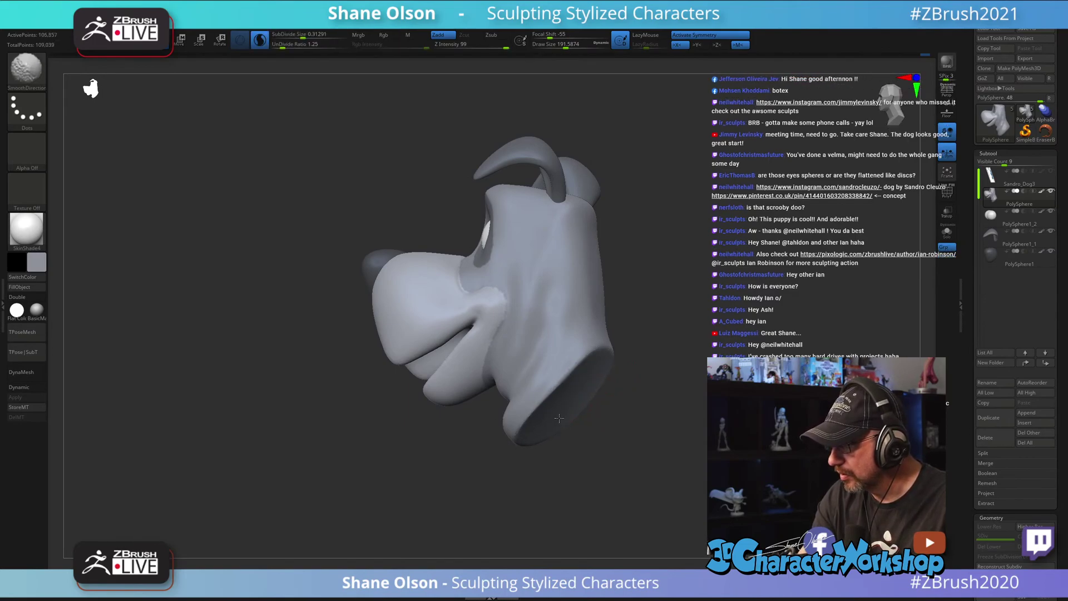
{"action": "mouse_move", "coordinate": [629, 424]}
{"action": "left_mouse_down"}
{"action": "mouse_move", "coordinate": [662, 427]}
{"action": "mouse_move", "coordinate": [650, 340]}
{"action": "mouse_move", "coordinate": [661, 382]}
{"action": "mouse_move", "coordinate": [586, 384]}
{"action": "left_mouse_up"}
{"action": "key", "text": "shift"}
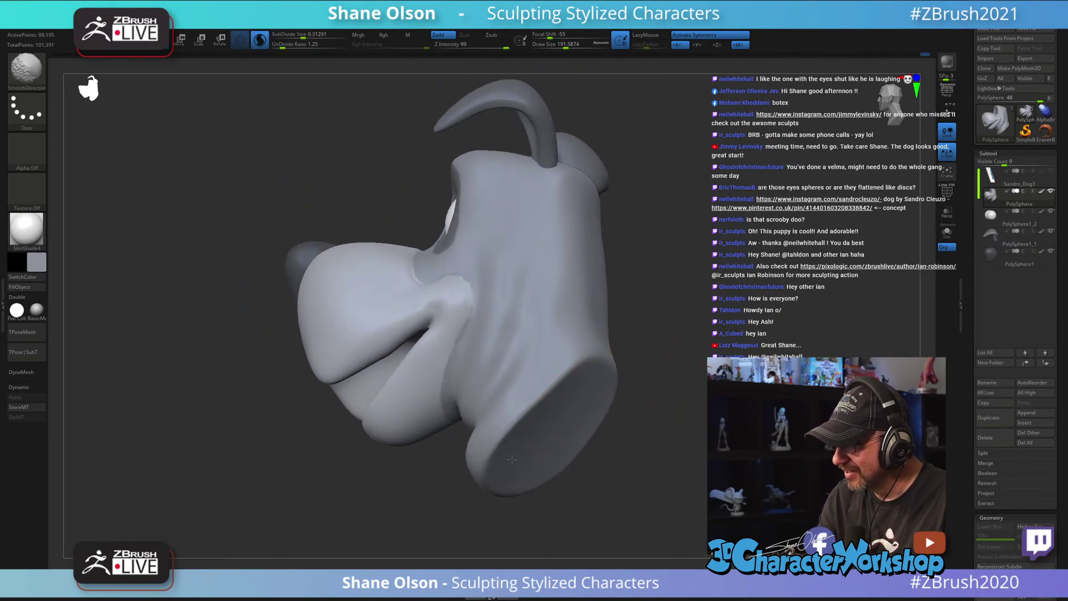
{"action": "left_click_drag", "start_coordinate": [512, 460], "coordinate": [551, 426], "text": "shift"}
{"action": "mouse_move", "coordinate": [595, 468]}
{"action": "left_mouse_down"}
{"action": "mouse_move", "coordinate": [629, 476]}
{"action": "mouse_move", "coordinate": [569, 479]}
{"action": "mouse_move", "coordinate": [552, 428]}
{"action": "left_mouse_up"}
Step: Set the Move brush's draw size to about 324 and reshape the front and lower edge of the neck
{"action": "key", "text": "s"}
{"action": "left_click_drag", "start_coordinate": [412, 466], "coordinate": [429, 460]}
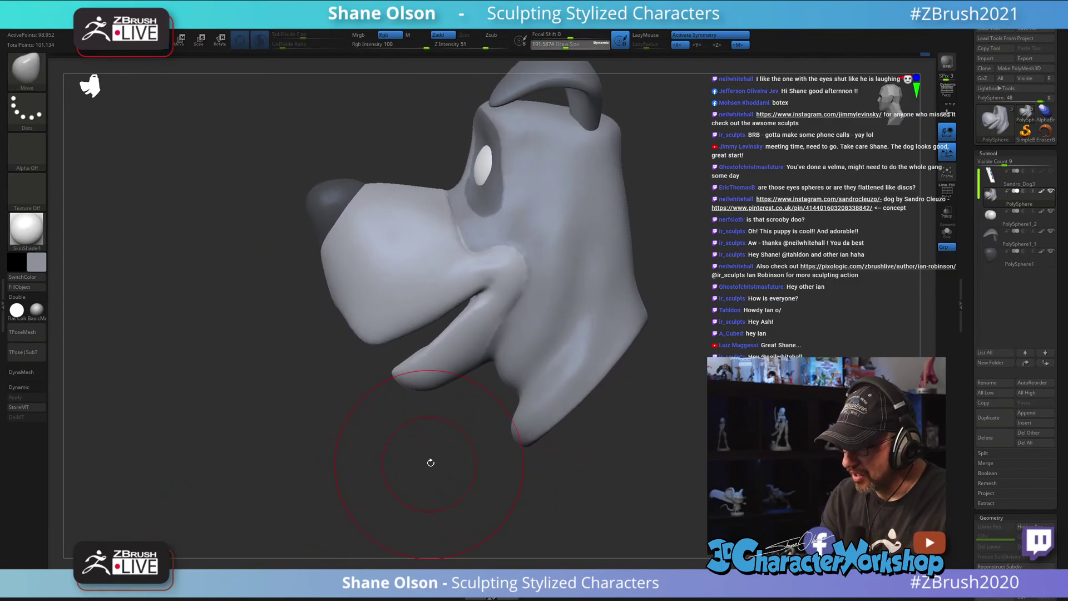
{"action": "left_click_drag", "start_coordinate": [520, 391], "coordinate": [509, 395]}
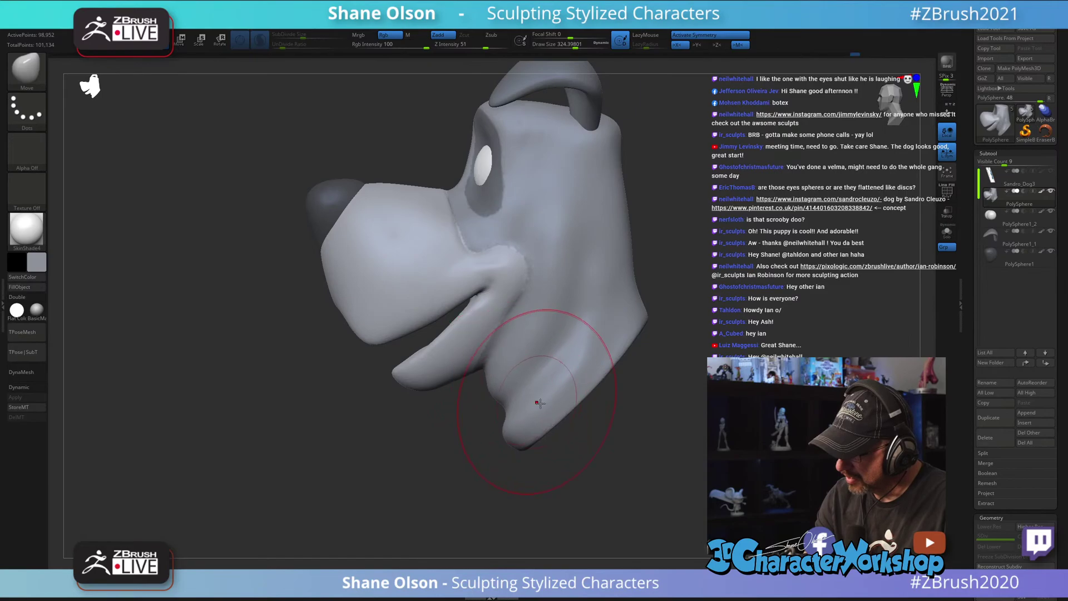
{"action": "mouse_move", "coordinate": [568, 460]}
{"action": "left_mouse_down"}
{"action": "mouse_move", "coordinate": [590, 448]}
{"action": "mouse_move", "coordinate": [501, 439]}
{"action": "mouse_move", "coordinate": [519, 413]}
{"action": "left_mouse_up"}
{"action": "mouse_move", "coordinate": [541, 483]}
{"action": "left_mouse_down"}
{"action": "mouse_move", "coordinate": [564, 497]}
{"action": "mouse_move", "coordinate": [599, 444]}
{"action": "left_mouse_up"}
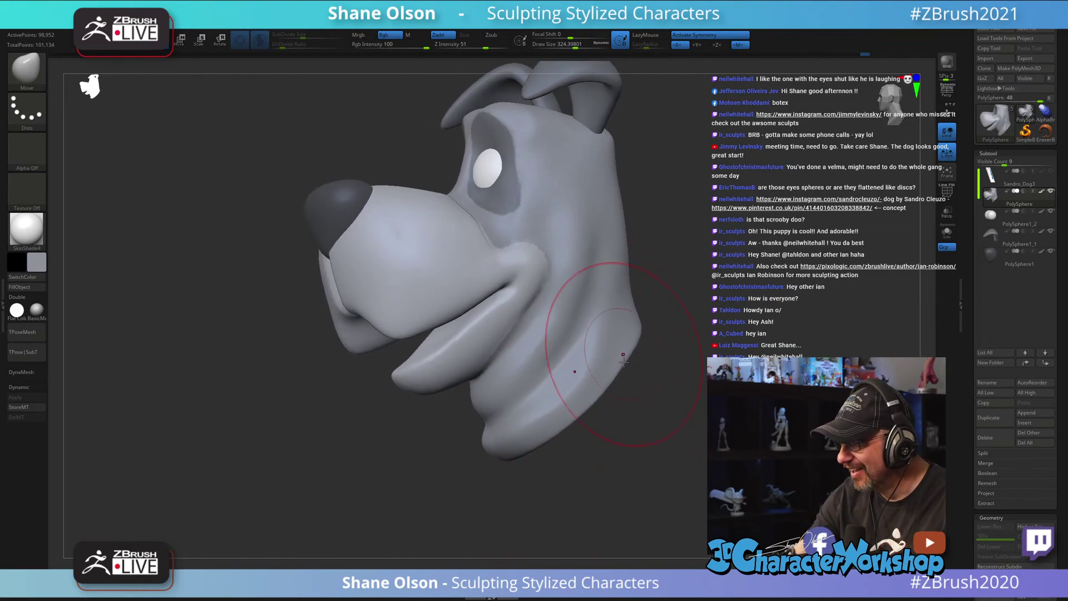
{"action": "mouse_move", "coordinate": [594, 341]}
{"action": "left_mouse_down", "text": "alt"}
{"action": "mouse_move", "coordinate": [607, 421]}
{"action": "mouse_move", "coordinate": [660, 432]}
{"action": "mouse_move", "coordinate": [597, 397]}
{"action": "mouse_move", "coordinate": [648, 421]}
{"action": "left_mouse_up", "text": "alt"}
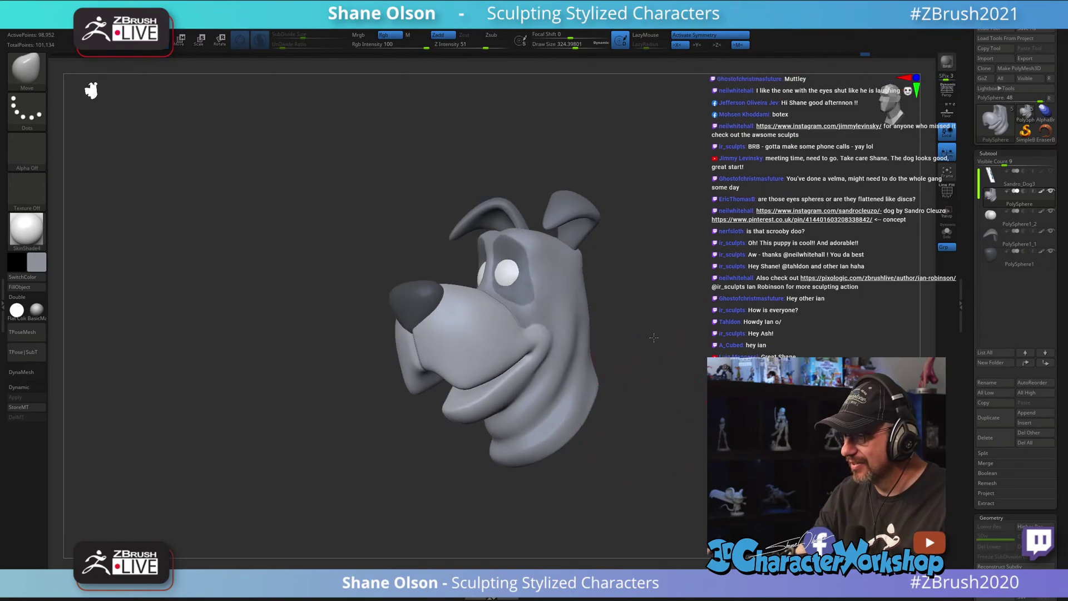
Step: Adjust the back and base of the neck with the Move brush at draw sizes of about 415 and 311
{"action": "mouse_move", "coordinate": [647, 423]}
{"action": "left_mouse_down", "text": "shift"}
{"action": "mouse_move", "coordinate": [666, 341]}
{"action": "mouse_move", "coordinate": [650, 299]}
{"action": "mouse_move", "coordinate": [648, 322]}
{"action": "mouse_move", "coordinate": [521, 273]}
{"action": "mouse_move", "coordinate": [644, 389]}
{"action": "mouse_move", "coordinate": [610, 266]}
{"action": "mouse_move", "coordinate": [574, 282]}
{"action": "mouse_move", "coordinate": [572, 304]}
{"action": "left_mouse_up", "text": "shift"}
{"action": "key", "text": "s"}
{"action": "key", "text": "s"}
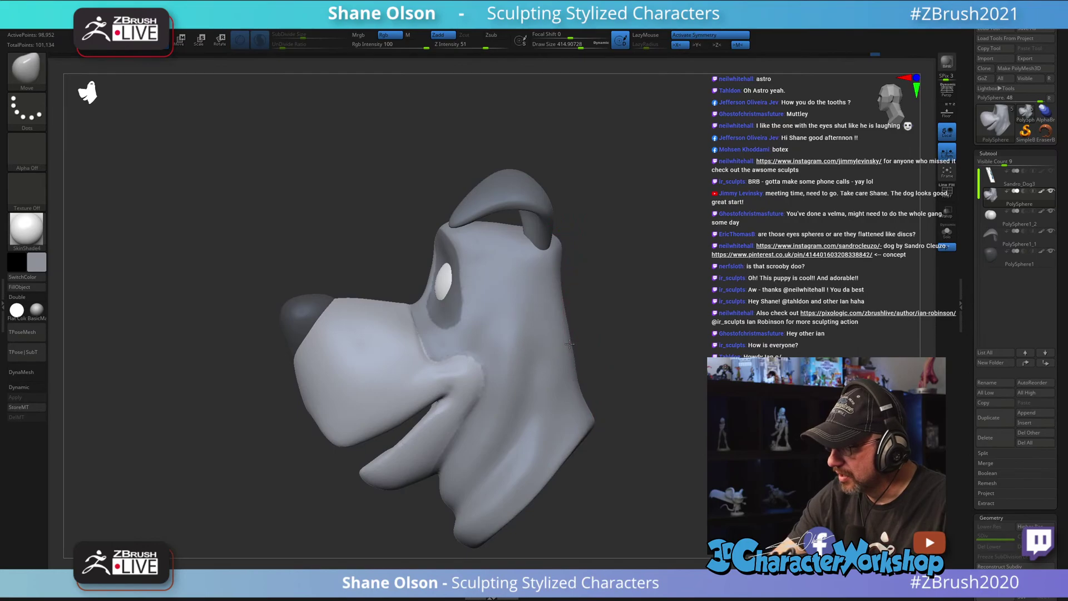
{"action": "mouse_move", "coordinate": [570, 344]}
{"action": "left_mouse_down"}
{"action": "mouse_move", "coordinate": [534, 357]}
{"action": "mouse_move", "coordinate": [585, 365]}
{"action": "mouse_move", "coordinate": [587, 338]}
{"action": "left_mouse_up"}
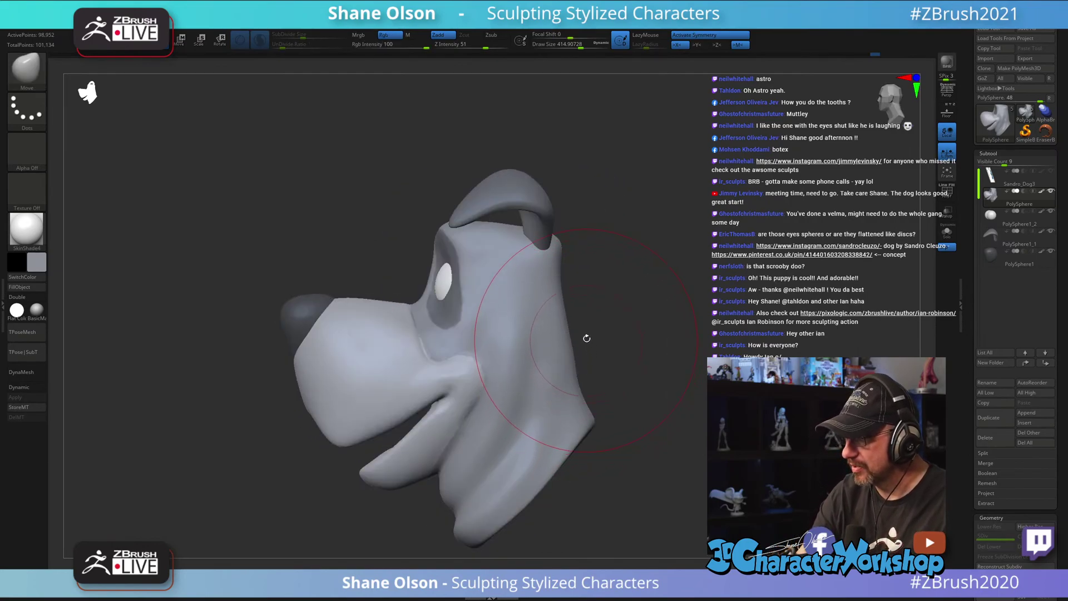
{"action": "key", "text": "s"}
{"action": "left_click_drag", "start_coordinate": [548, 282], "coordinate": [532, 282]}
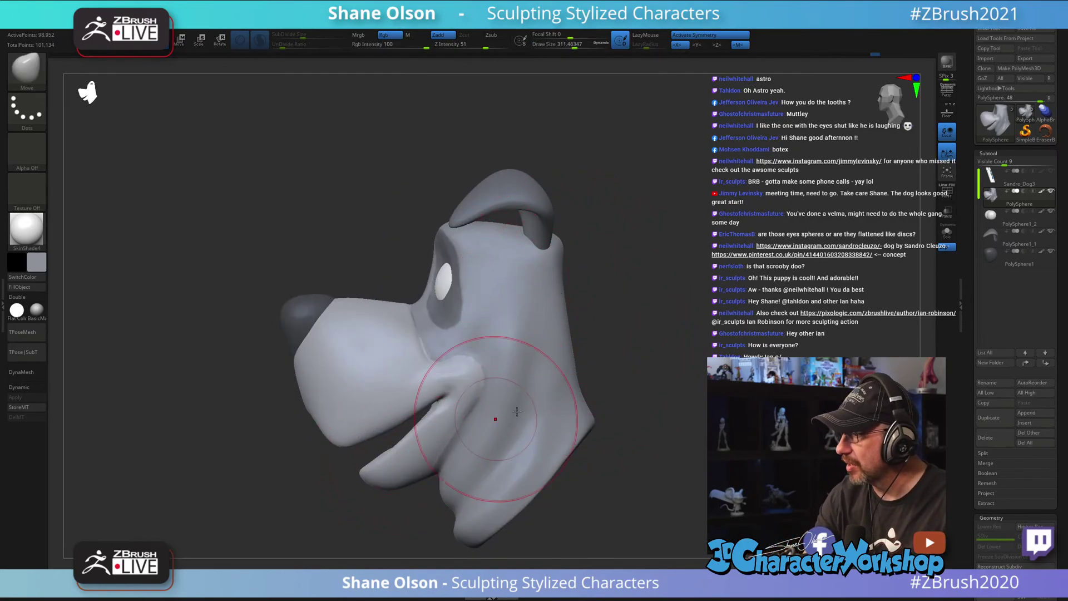
{"action": "mouse_move", "coordinate": [598, 400]}
{"action": "left_mouse_down"}
{"action": "mouse_move", "coordinate": [662, 377]}
{"action": "mouse_move", "coordinate": [618, 362]}
{"action": "left_mouse_up"}
{"action": "left_click_drag", "start_coordinate": [607, 311], "coordinate": [596, 288]}
Step: Refine and smooth the back of the head and neck, reducing the draw size to about 234 and 167
{"action": "key", "text": "s"}
{"action": "left_click_drag", "start_coordinate": [594, 246], "coordinate": [585, 246]}
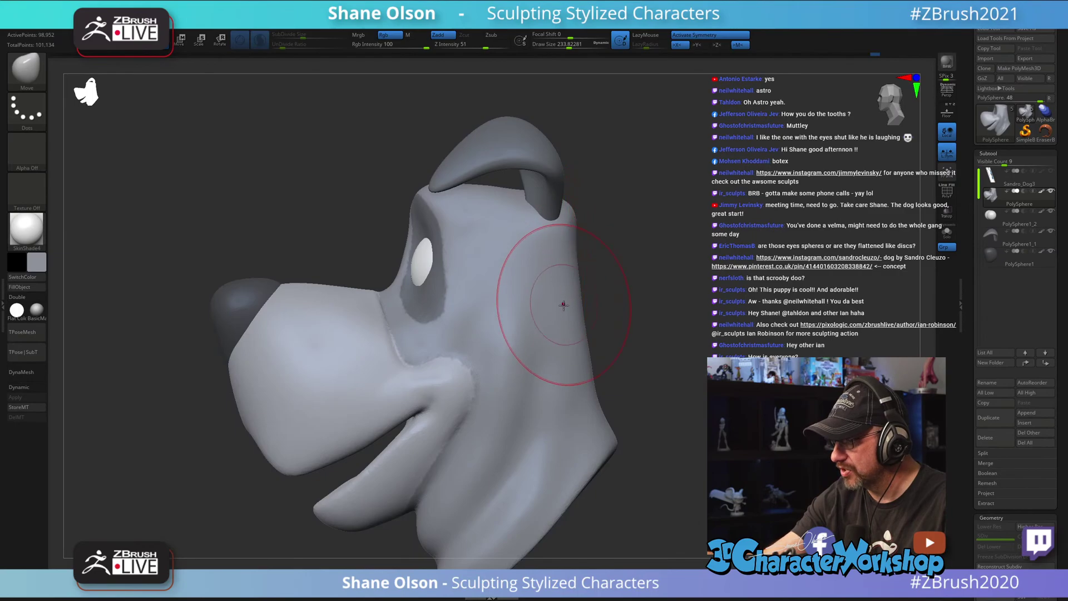
{"action": "left_click_drag", "start_coordinate": [556, 305], "coordinate": [564, 324], "text": "shift"}
{"action": "right_click_drag", "start_coordinate": [533, 327], "coordinate": [613, 370]}
{"action": "key", "text": "s"}
{"action": "left_click_drag", "start_coordinate": [641, 357], "coordinate": [637, 355]}
{"action": "mouse_move", "coordinate": [637, 355]}
{"action": "right_mouse_down"}
{"action": "mouse_move", "coordinate": [659, 339]}
{"action": "mouse_move", "coordinate": [647, 315]}
{"action": "right_mouse_up"}
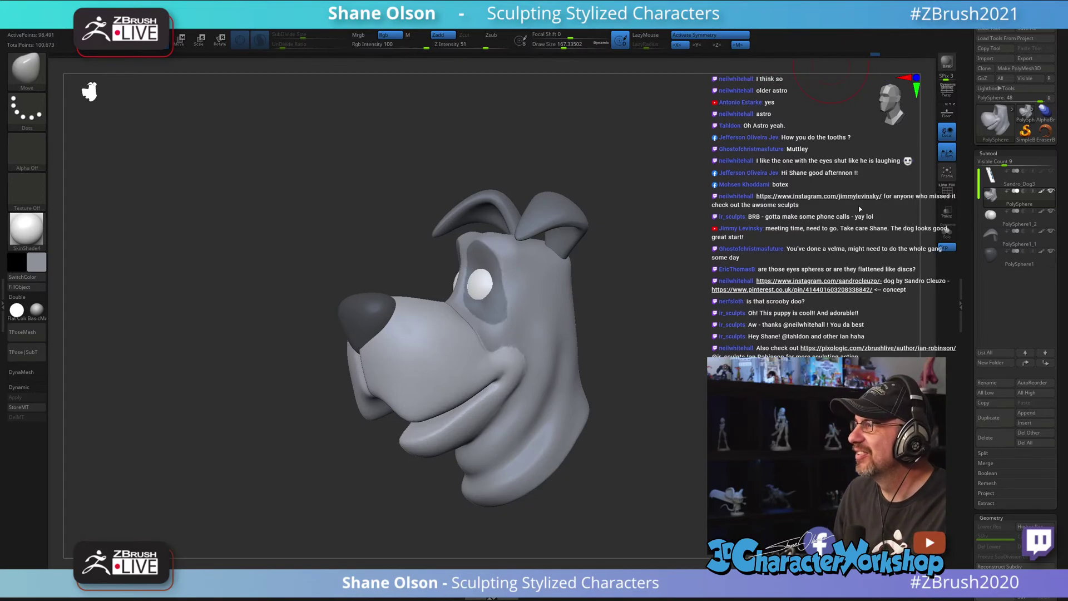
Step: Sharpen the creases between the neck folds with the Pinch brush at a draw size of about 140, and smooth the surrounding skin
{"action": "left_click_drag", "start_coordinate": [743, 277], "coordinate": [692, 277]}
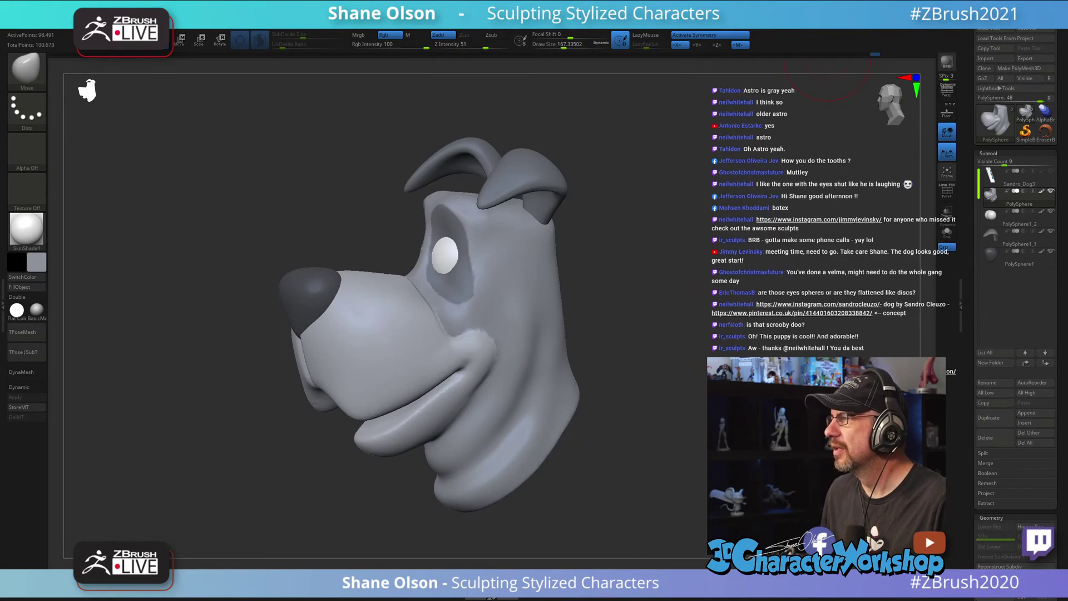
{"action": "mouse_move", "coordinate": [753, 260]}
{"action": "left_mouse_down"}
{"action": "mouse_move", "coordinate": [789, 260]}
{"action": "mouse_move", "coordinate": [723, 260]}
{"action": "mouse_move", "coordinate": [675, 292]}
{"action": "mouse_move", "coordinate": [660, 342]}
{"action": "mouse_move", "coordinate": [677, 335]}
{"action": "mouse_move", "coordinate": [620, 415]}
{"action": "mouse_move", "coordinate": [629, 455]}
{"action": "mouse_move", "coordinate": [649, 453]}
{"action": "left_mouse_up"}
{"action": "left_click", "coordinate": [333, 582]}
{"action": "key", "text": "s"}
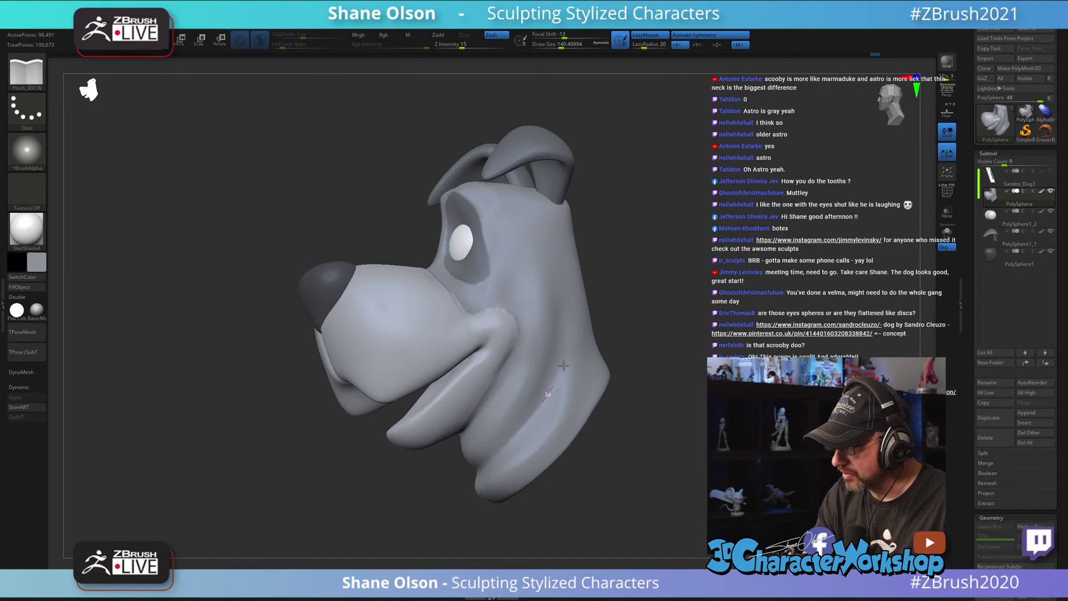
{"action": "key", "text": "shift"}
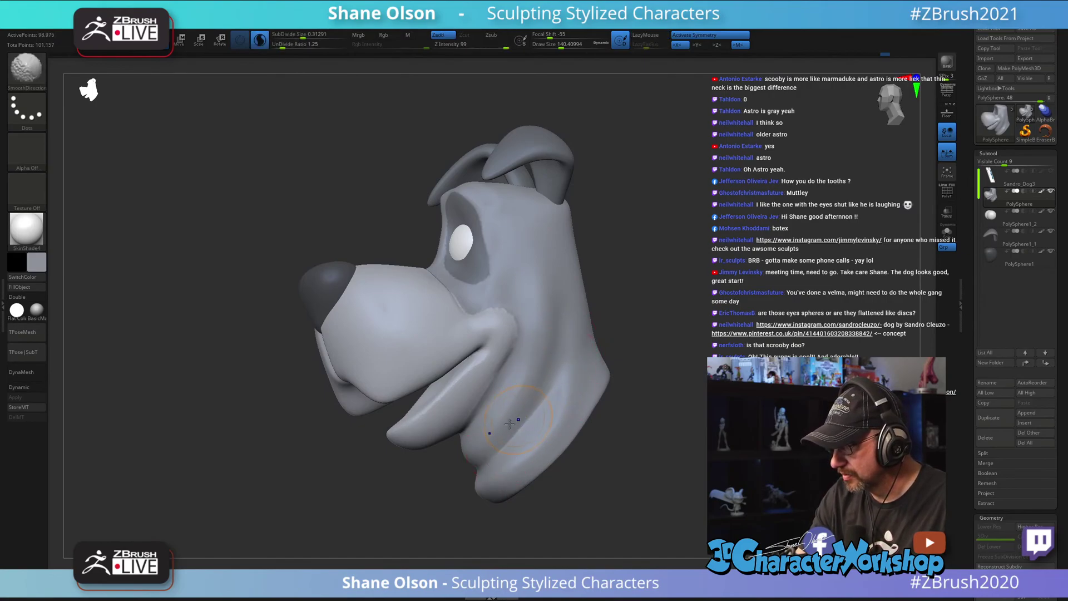
{"action": "left_click_drag", "start_coordinate": [480, 406], "coordinate": [516, 357]}
{"action": "right_click_drag", "start_coordinate": [476, 418], "coordinate": [452, 445]}
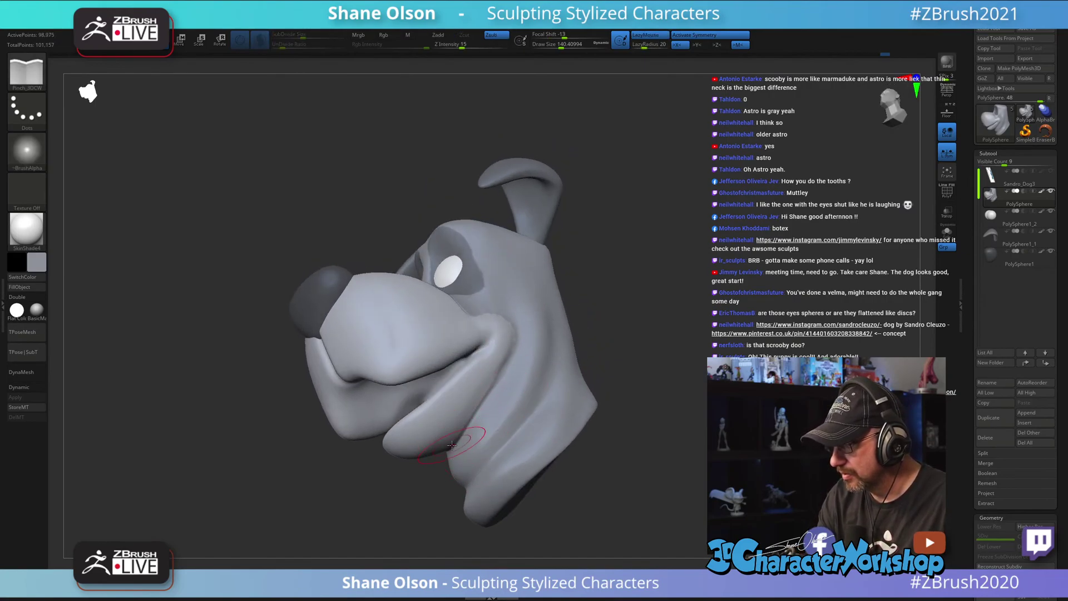
{"action": "right_click_drag", "start_coordinate": [506, 403], "coordinate": [618, 382]}
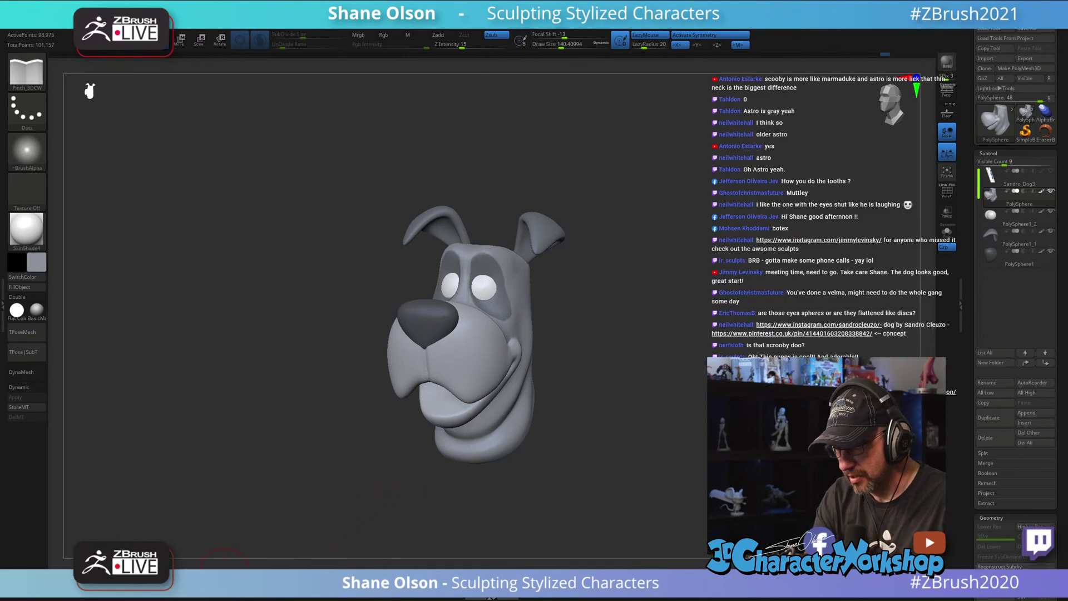
Step: Switch to the Move brush, set the draw size to about 245 and 268, and narrow the lower neck beneath the jaw
{"action": "left_click", "coordinate": [225, 578]}
{"action": "key", "text": "s"}
{"action": "left_click_drag", "start_coordinate": [579, 417], "coordinate": [588, 418]}
{"action": "right_click_drag", "start_coordinate": [587, 394], "coordinate": [619, 390], "text": "alt"}
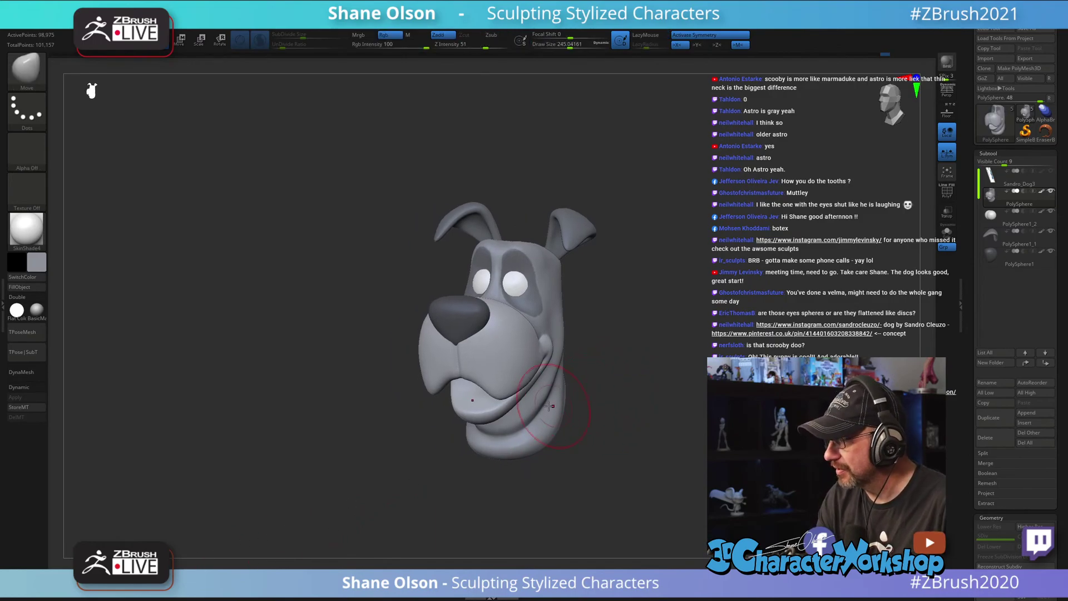
{"action": "key", "text": "s"}
{"action": "left_click_drag", "start_coordinate": [549, 405], "coordinate": [551, 406]}
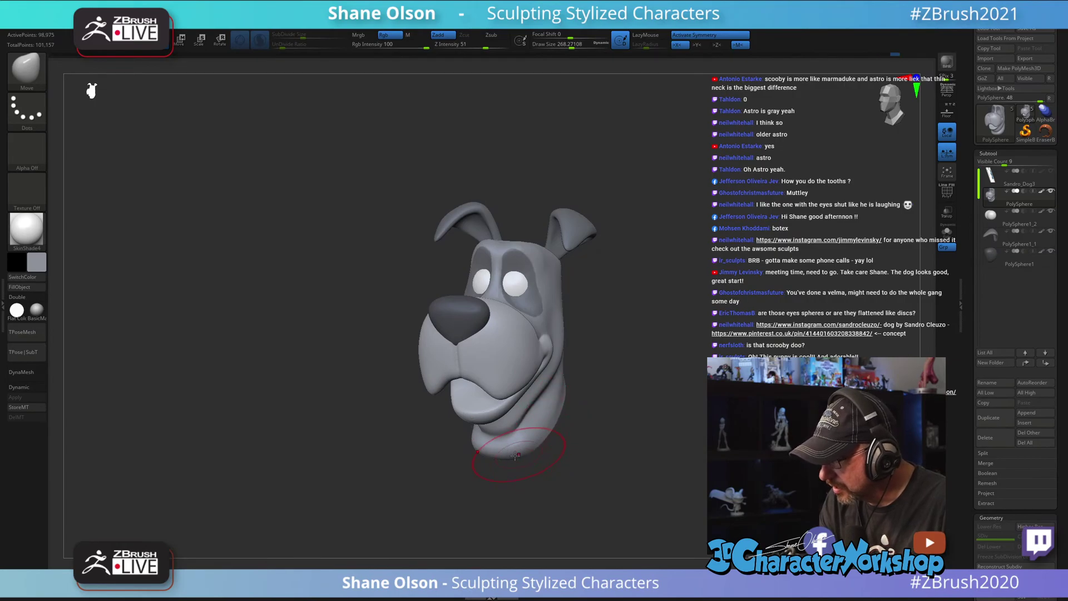
{"action": "right_click_drag", "start_coordinate": [647, 440], "coordinate": [609, 430]}
{"action": "mouse_move", "coordinate": [575, 398]}
{"action": "right_mouse_down"}
{"action": "mouse_move", "coordinate": [565, 397]}
{"action": "mouse_move", "coordinate": [635, 372]}
{"action": "right_mouse_up"}
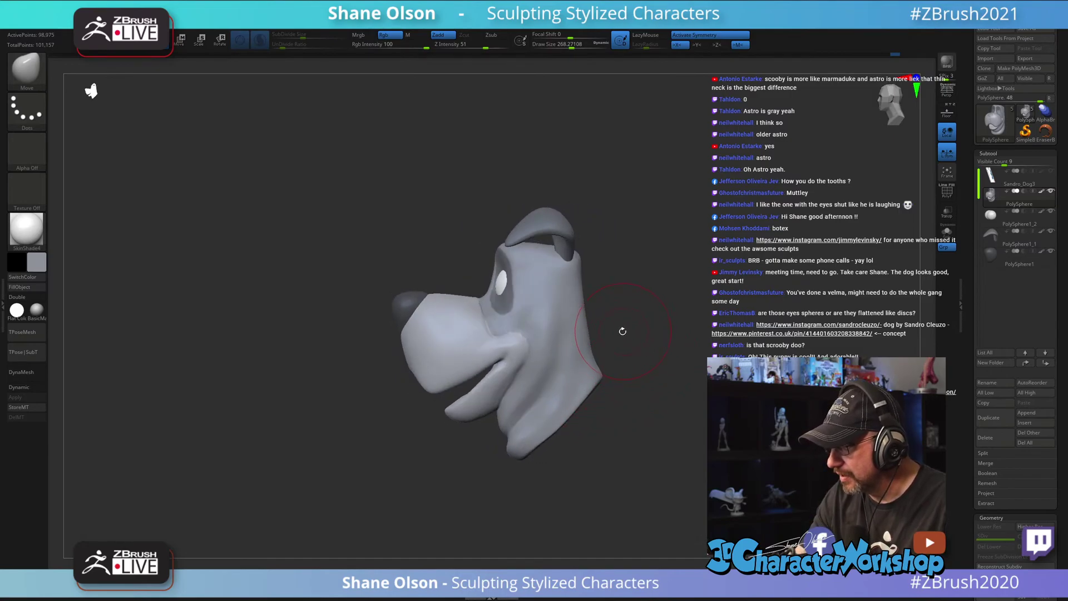
{"action": "right_click_drag", "start_coordinate": [622, 331], "coordinate": [586, 382]}
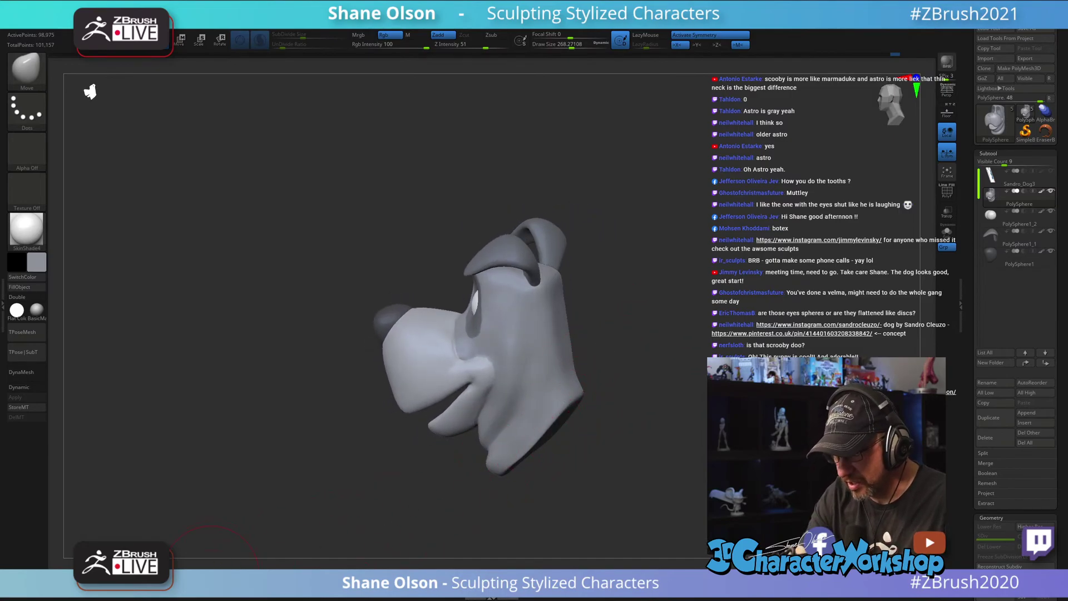
Step: Build up a raised ridge around the back of the neck's base with the Standard brush at draw sizes of about 212 and 172
{"action": "key", "text": "b"}
{"action": "key", "text": "s"}
{"action": "key", "text": "t"}
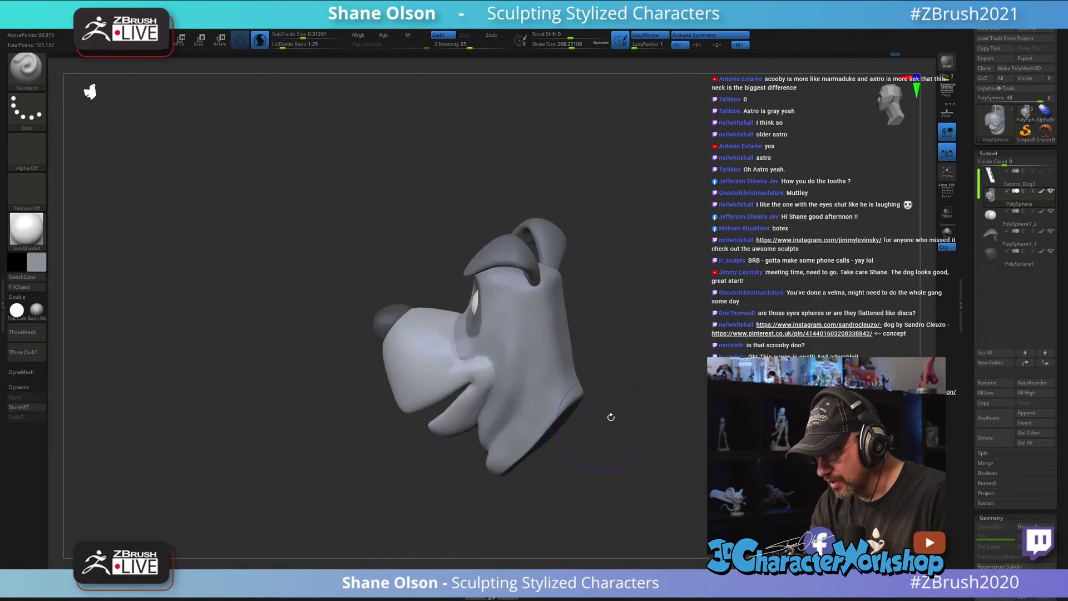
{"action": "key", "text": "bracketleft"}
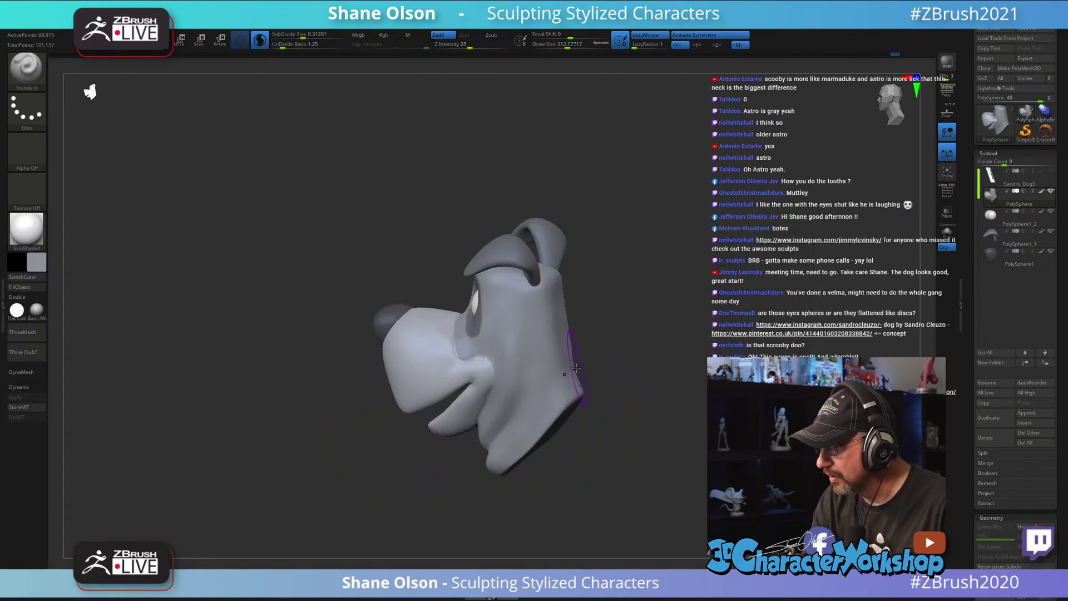
{"action": "right_click_drag", "start_coordinate": [577, 369], "coordinate": [558, 400]}
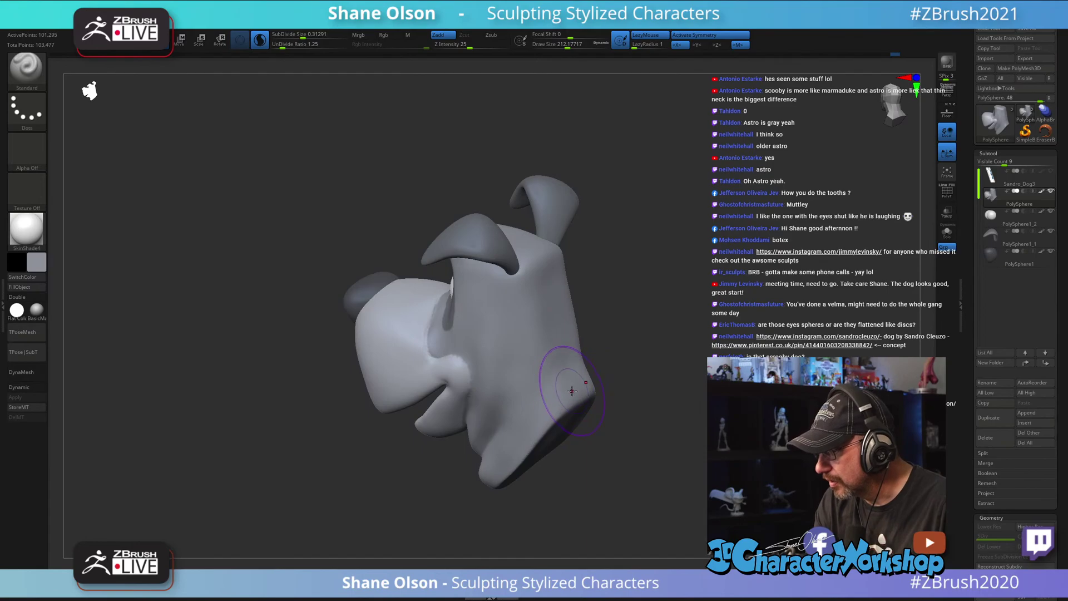
{"action": "key", "text": "bracketleft"}
{"action": "key", "text": "bracketleft"}
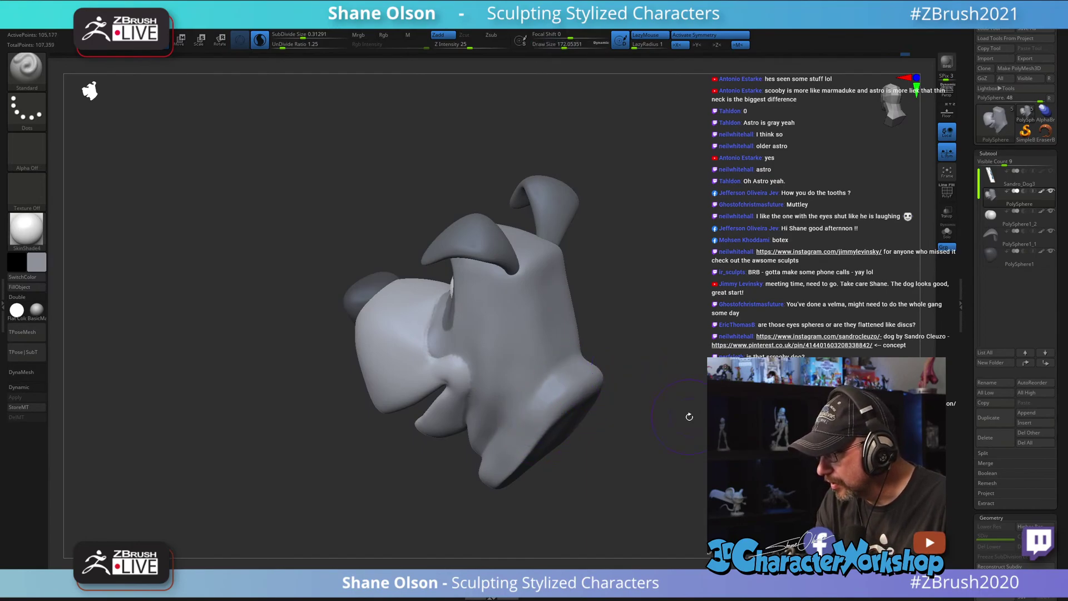
{"action": "mouse_move", "coordinate": [690, 417]}
{"action": "right_mouse_down"}
{"action": "mouse_move", "coordinate": [627, 336]}
{"action": "mouse_move", "coordinate": [632, 353]}
{"action": "right_mouse_up"}
Step: Enlarge the draw size to about 212, then smooth and reshape the ridge at the back of the neck
{"action": "key", "text": "bracketright"}
{"action": "key", "text": "bracketright"}
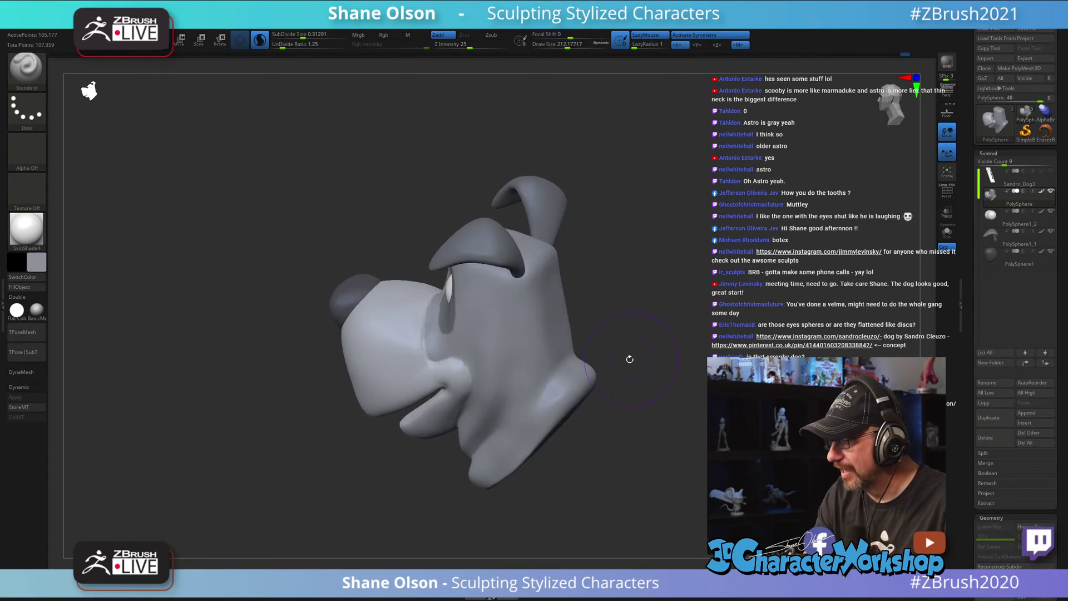
{"action": "key", "text": "shift"}
{"action": "left_click_drag", "start_coordinate": [558, 402], "coordinate": [568, 396], "text": "shift"}
{"action": "mouse_move", "coordinate": [627, 436]}
{"action": "left_mouse_down"}
{"action": "mouse_move", "coordinate": [653, 412]}
{"action": "mouse_move", "coordinate": [620, 409]}
{"action": "left_mouse_up"}
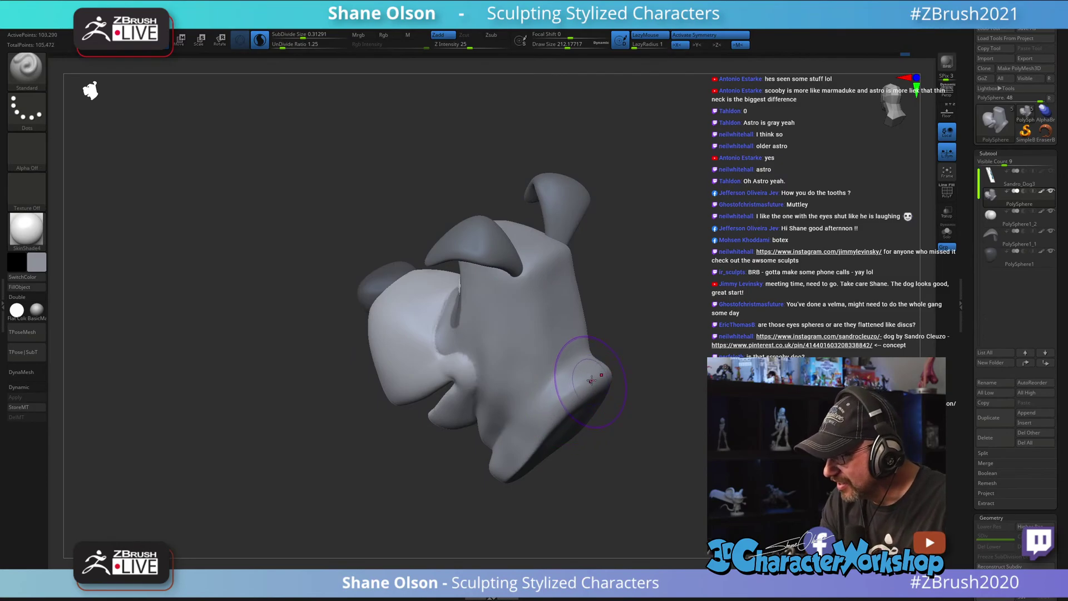
{"action": "mouse_move", "coordinate": [575, 441]}
{"action": "left_mouse_down"}
{"action": "mouse_move", "coordinate": [603, 416]}
{"action": "mouse_move", "coordinate": [650, 428]}
{"action": "mouse_move", "coordinate": [668, 389]}
{"action": "mouse_move", "coordinate": [656, 377]}
{"action": "mouse_move", "coordinate": [662, 354]}
{"action": "mouse_move", "coordinate": [655, 362]}
{"action": "left_mouse_up"}
Step: Reduce the Standard brush's draw size to about 163, then reshape and smooth where the back of the neck meets the rear ridge
{"action": "key", "text": "s"}
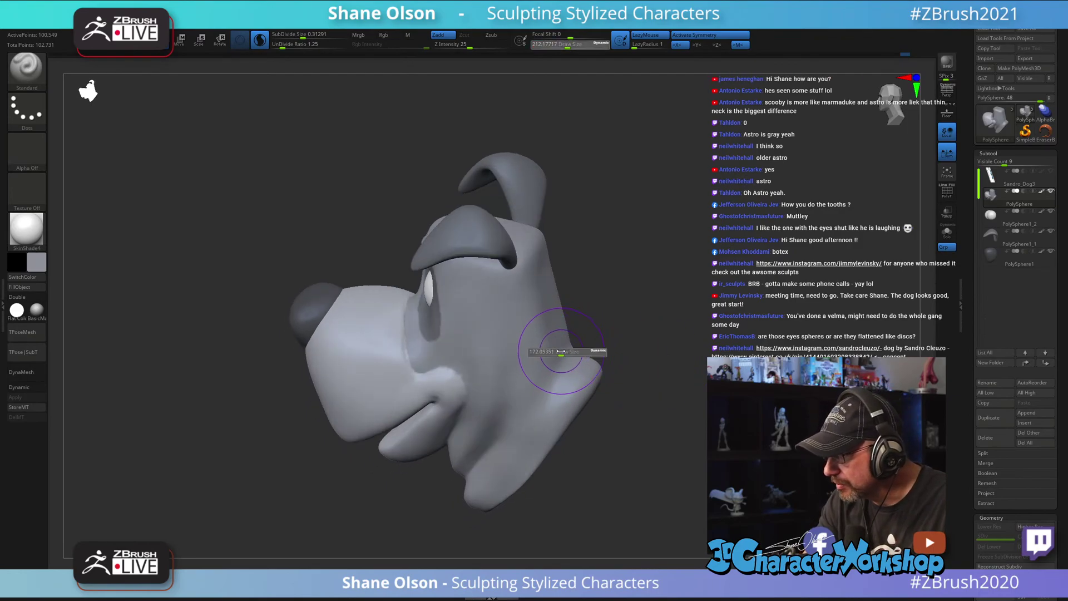
{"action": "left_click_drag", "start_coordinate": [561, 352], "coordinate": [548, 369]}
{"action": "left_click_drag", "start_coordinate": [606, 322], "coordinate": [574, 345]}
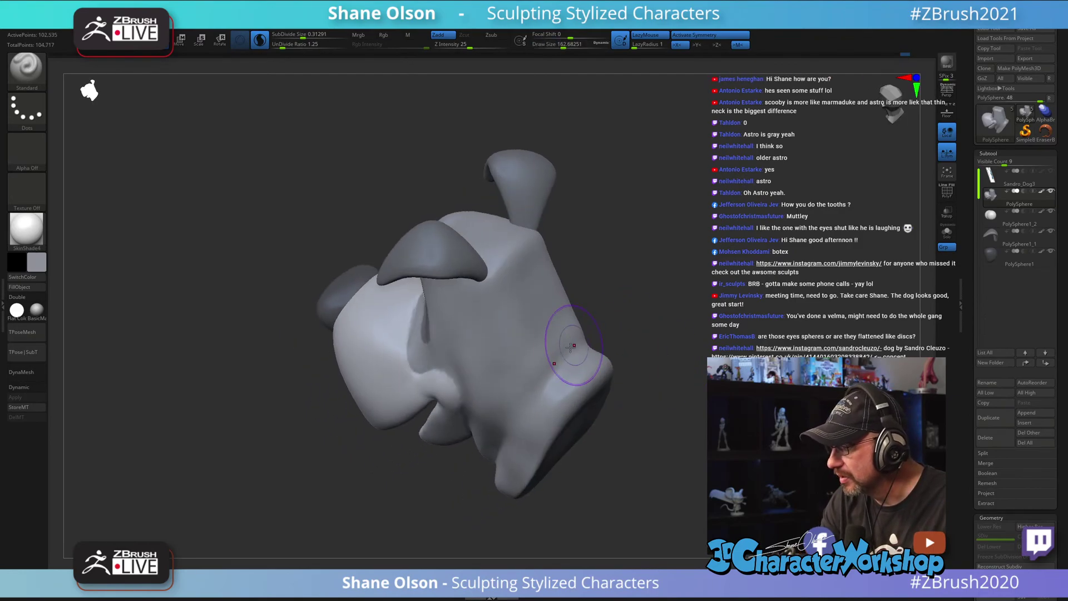
{"action": "key", "text": "shift"}
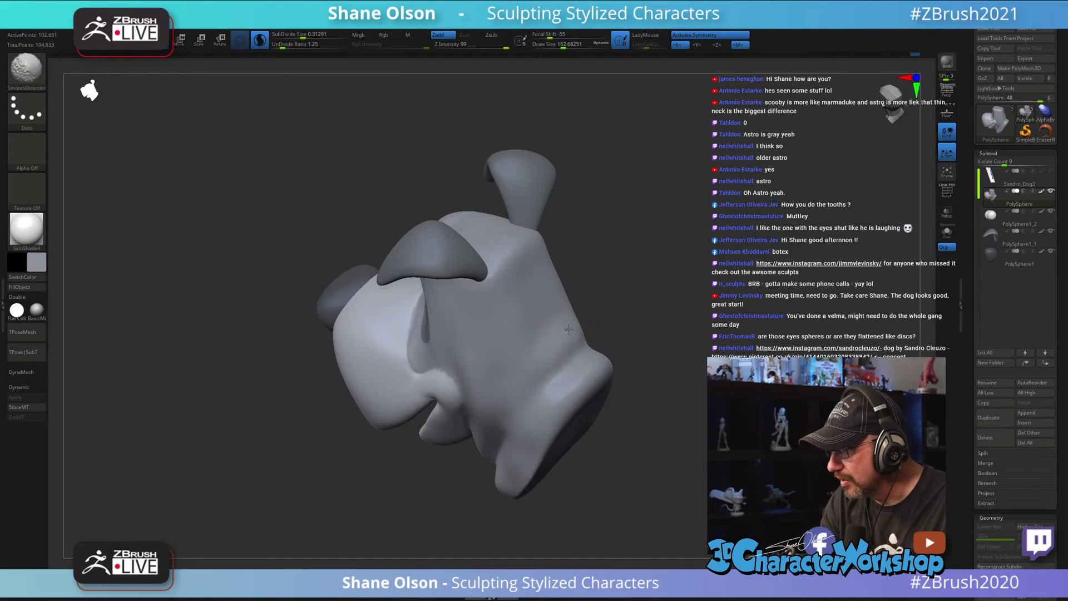
{"action": "mouse_move", "coordinate": [629, 370]}
{"action": "left_mouse_down"}
{"action": "mouse_move", "coordinate": [642, 439]}
{"action": "mouse_move", "coordinate": [617, 324]}
{"action": "mouse_move", "coordinate": [576, 401]}
{"action": "mouse_move", "coordinate": [534, 389]}
{"action": "mouse_move", "coordinate": [545, 365]}
{"action": "left_mouse_up"}
Step: Sharpen the ridge at the back of the neck's base with the Pinch brush and smooth the surrounding skin
{"action": "left_click", "coordinate": [309, 582]}
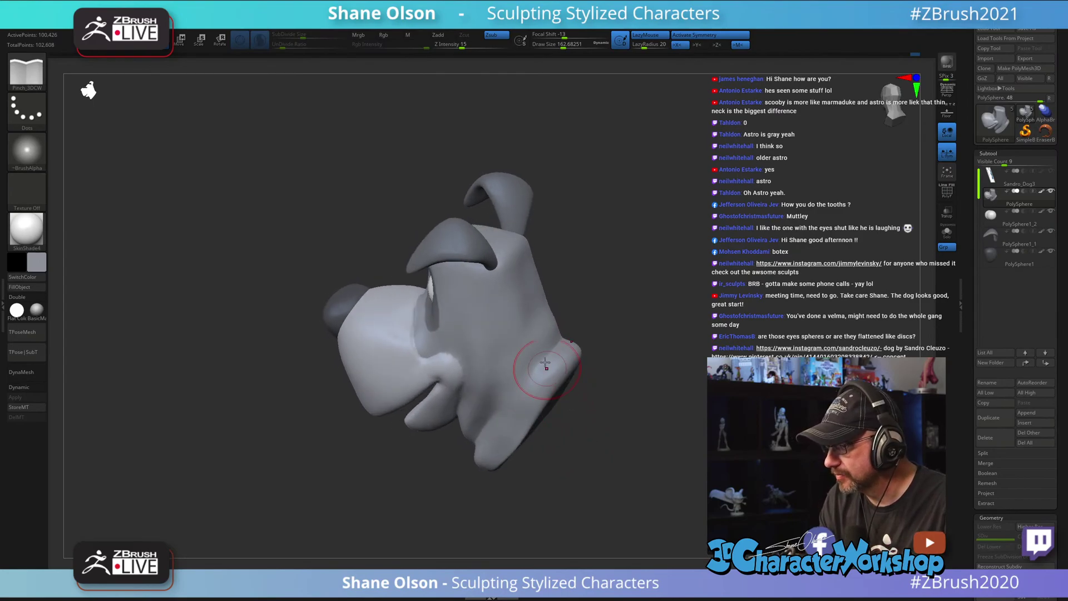
{"action": "key", "text": "shift"}
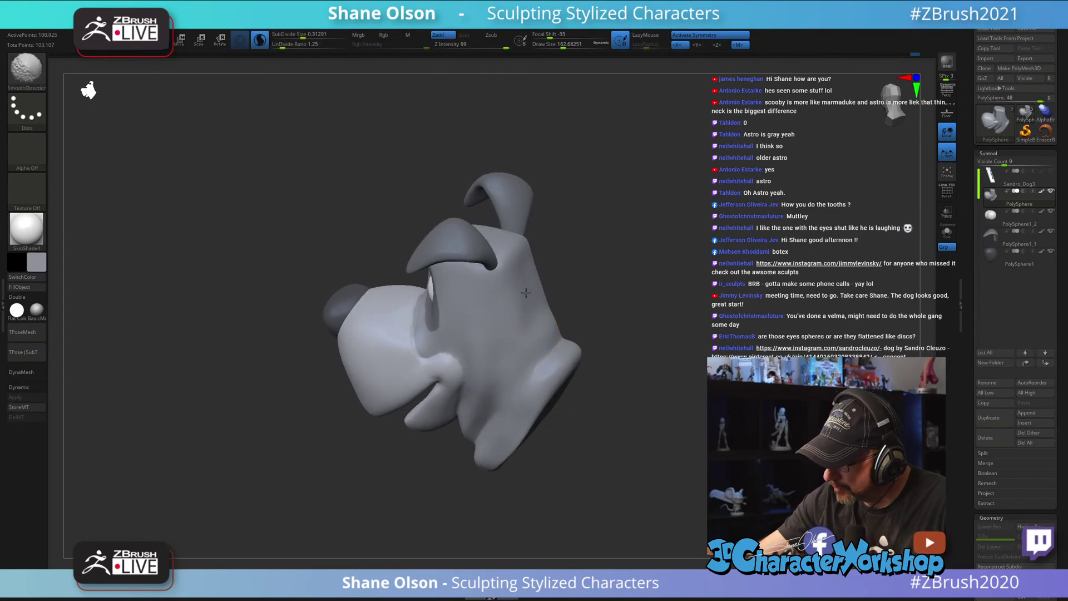
{"action": "mouse_move", "coordinate": [639, 421]}
{"action": "left_mouse_down"}
{"action": "mouse_move", "coordinate": [646, 402]}
{"action": "mouse_move", "coordinate": [680, 418]}
{"action": "mouse_move", "coordinate": [636, 420]}
{"action": "left_mouse_up"}
{"action": "mouse_move", "coordinate": [652, 358]}
{"action": "left_mouse_down"}
{"action": "mouse_move", "coordinate": [660, 322]}
{"action": "mouse_move", "coordinate": [657, 368]}
{"action": "left_mouse_up"}
Step: Sculpt sagging bags beneath the eyes with small strokes at draw sizes of about 29 and 35
{"action": "key", "text": "s"}
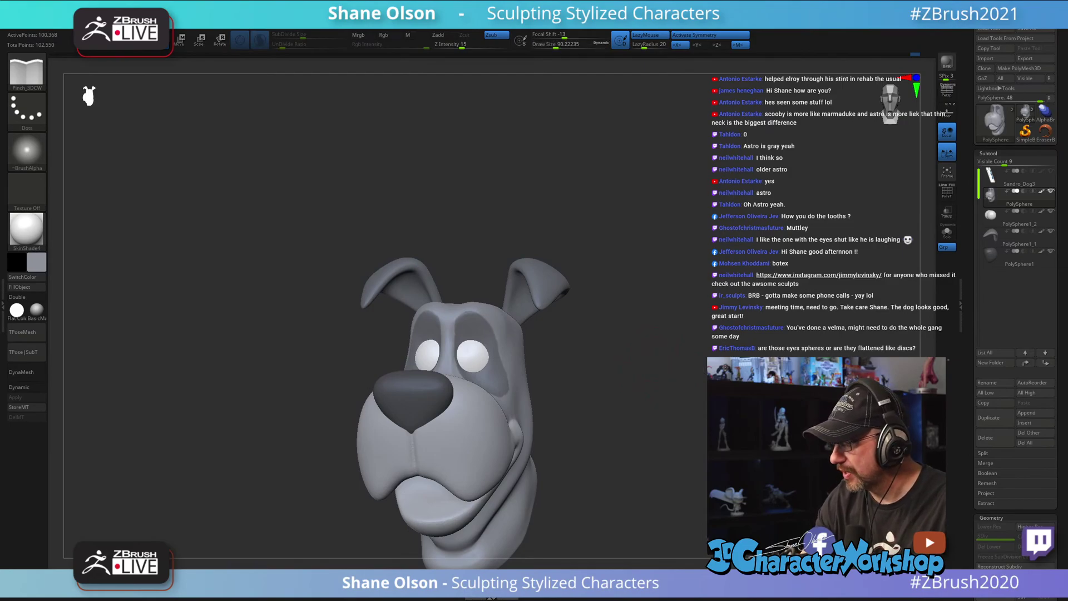
{"action": "left_click_drag", "start_coordinate": [667, 410], "coordinate": [573, 399]}
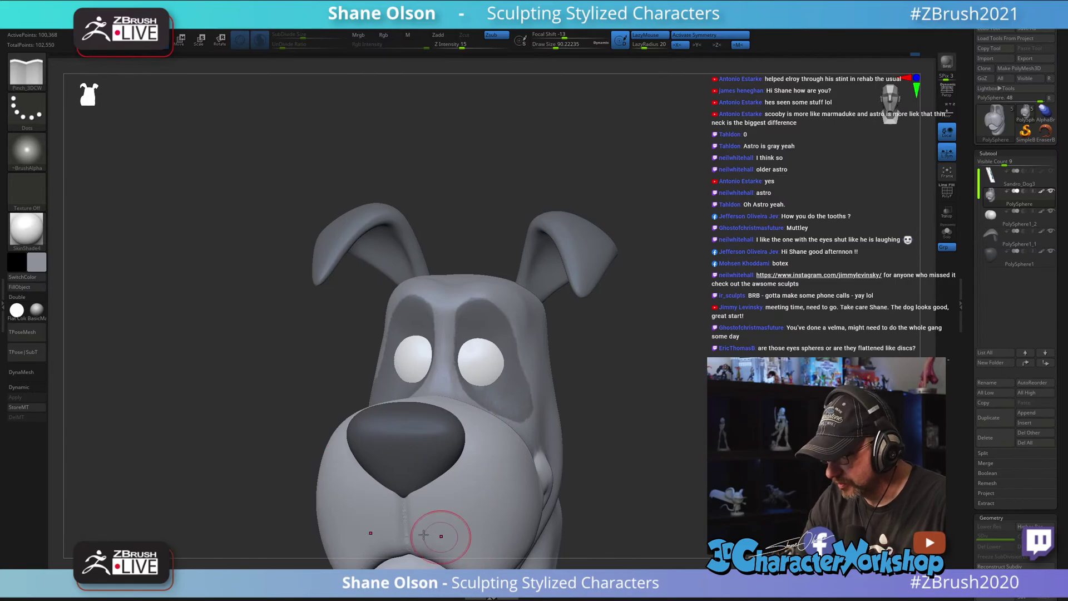
{"action": "key", "text": "5"}
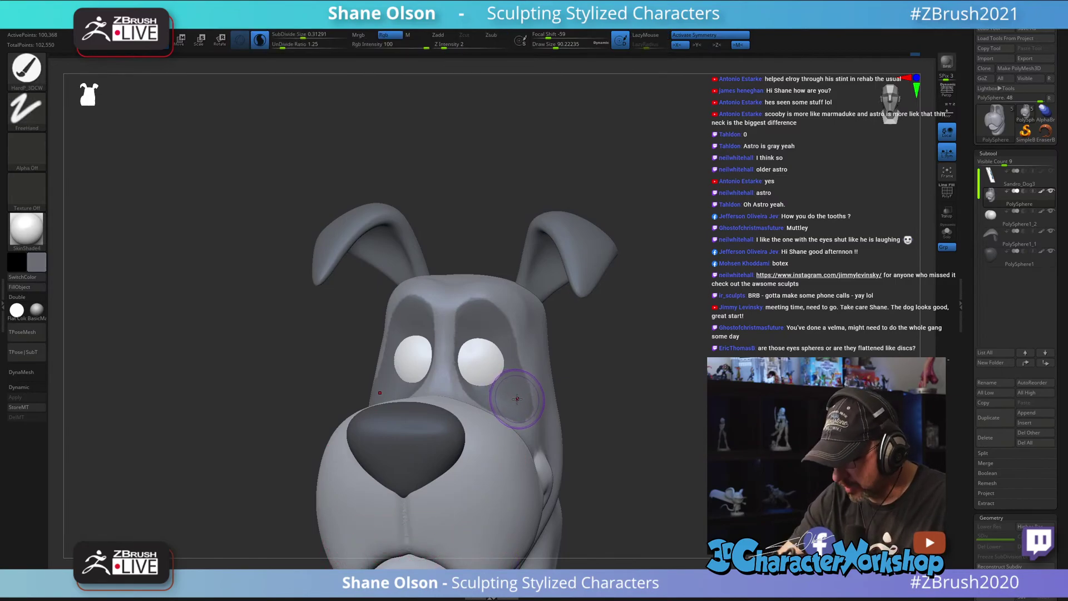
{"action": "key", "text": "bracketleft"}
{"action": "key", "text": "bracketleft"}
{"action": "key", "text": "bracketleft"}
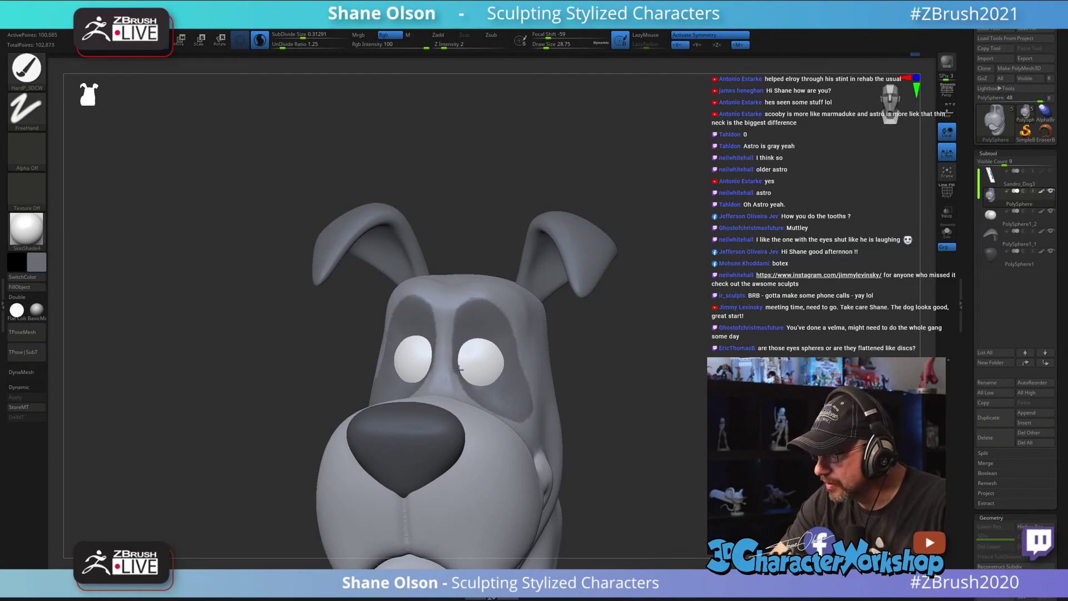
{"action": "mouse_move", "coordinate": [508, 414]}
{"action": "right_mouse_down"}
{"action": "mouse_move", "coordinate": [640, 426]}
{"action": "mouse_move", "coordinate": [556, 382]}
{"action": "mouse_move", "coordinate": [511, 394]}
{"action": "right_mouse_up"}
{"action": "key", "text": "2"}
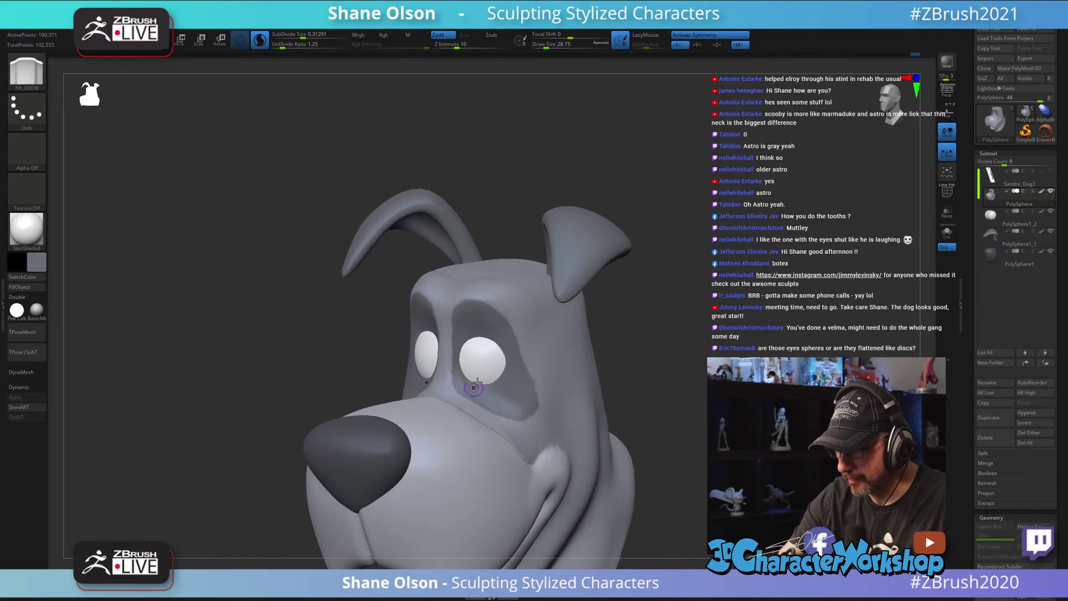
{"action": "mouse_move", "coordinate": [466, 377]}
{"action": "left_mouse_down"}
{"action": "mouse_move", "coordinate": [502, 390]}
{"action": "mouse_move", "coordinate": [512, 380]}
{"action": "left_mouse_up"}
{"action": "mouse_move", "coordinate": [575, 404]}
{"action": "left_mouse_down"}
{"action": "mouse_move", "coordinate": [593, 399]}
{"action": "mouse_move", "coordinate": [585, 402]}
{"action": "left_mouse_up"}
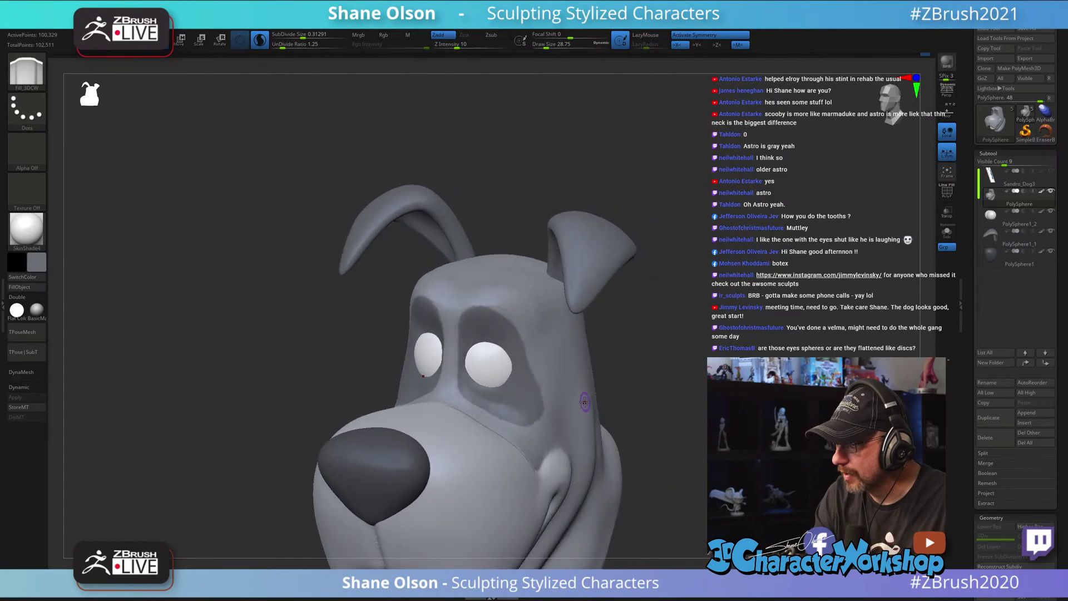
{"action": "key", "text": "s"}
{"action": "left_click_drag", "start_coordinate": [498, 393], "coordinate": [500, 393]}
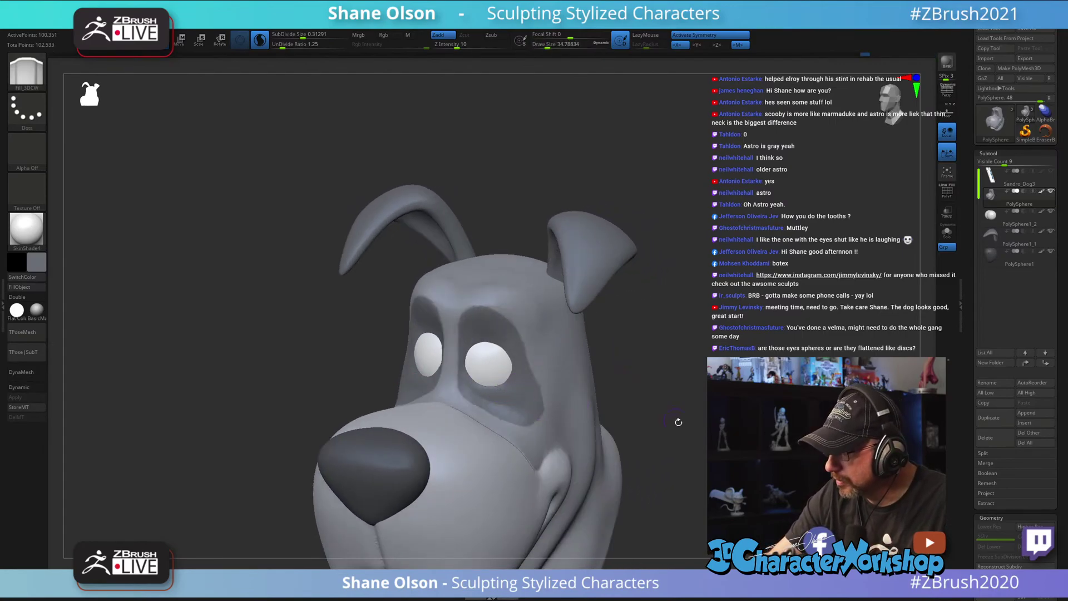
{"action": "left_click_drag", "start_coordinate": [675, 418], "coordinate": [517, 405]}
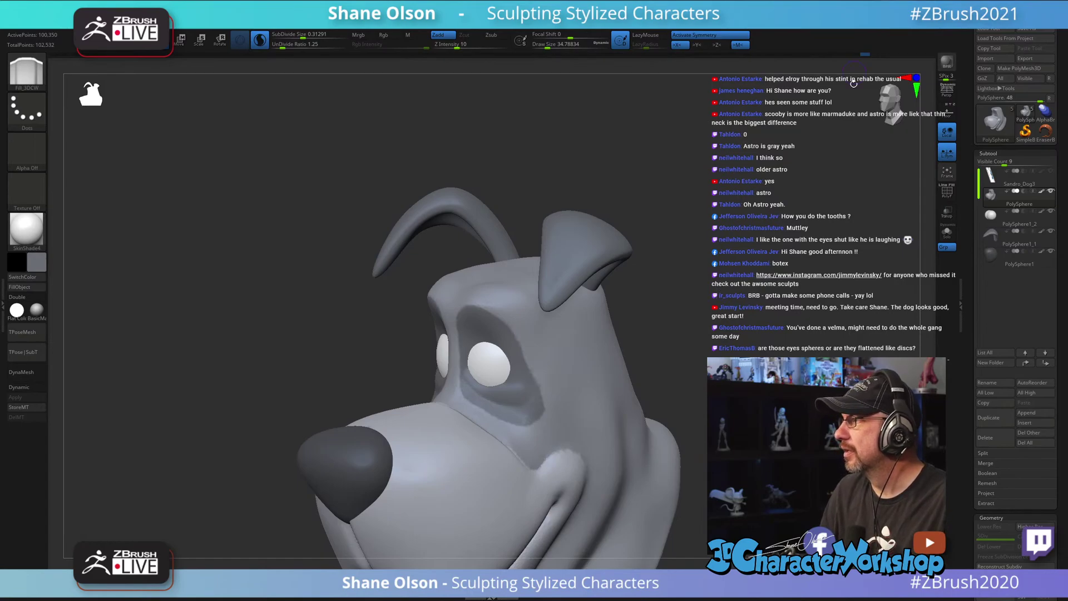
Step: Examine the eye bags, muzzle and neck folds of the dog head from several angles
{"action": "left_click_drag", "start_coordinate": [717, 320], "coordinate": [601, 310]}
{"action": "right_click_drag", "start_coordinate": [625, 331], "coordinate": [624, 353], "text": "ctrl"}
{"action": "right_click_drag", "start_coordinate": [544, 296], "coordinate": [549, 338], "text": "alt"}
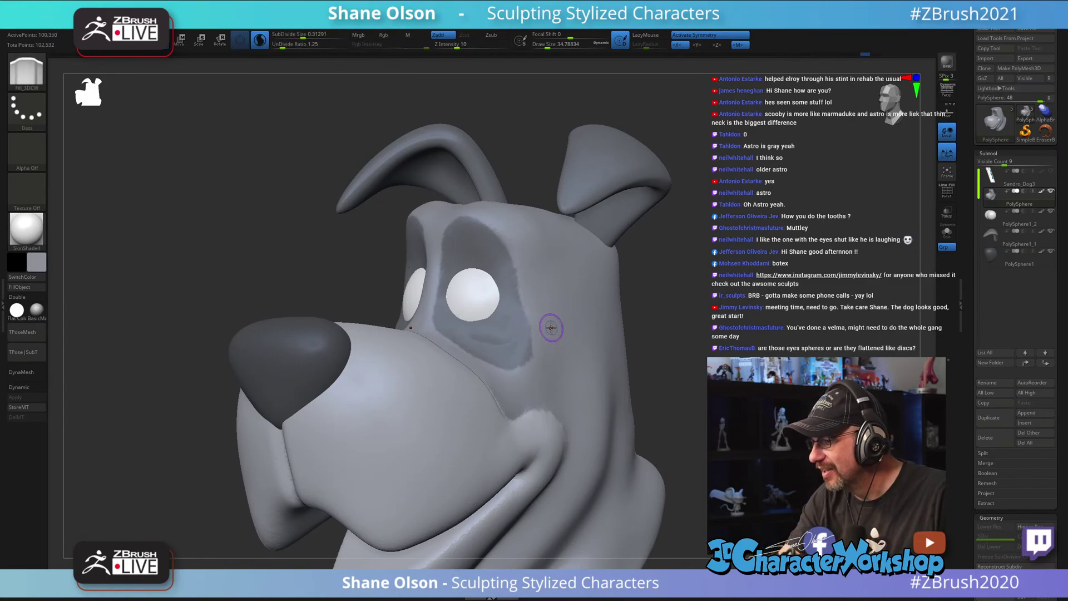
{"action": "right_click_drag", "start_coordinate": [546, 323], "coordinate": [655, 393]}
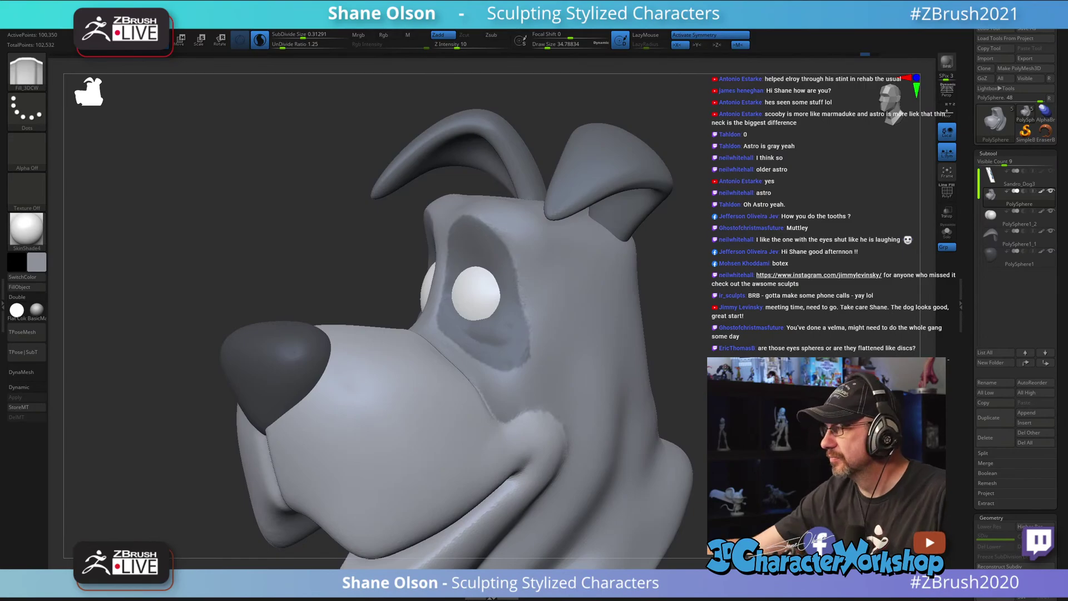
{"action": "mouse_move", "coordinate": [869, 343]}
{"action": "right_mouse_down"}
{"action": "mouse_move", "coordinate": [712, 287]}
{"action": "mouse_move", "coordinate": [649, 296]}
{"action": "right_mouse_up"}
{"action": "key", "text": "s"}
{"action": "left_click", "coordinate": [705, 282]}
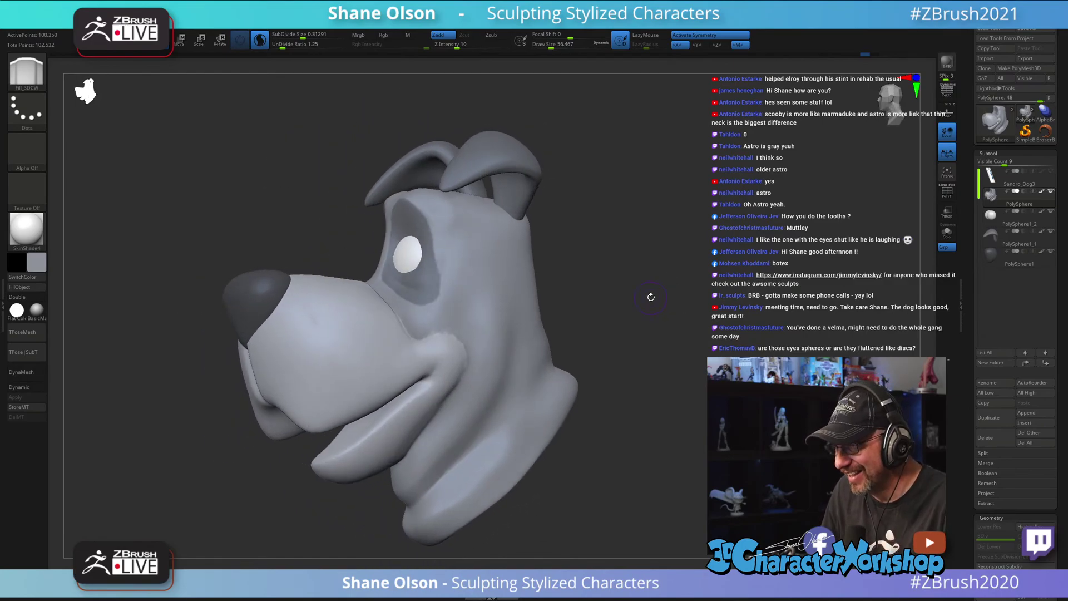
{"action": "key", "text": "s"}
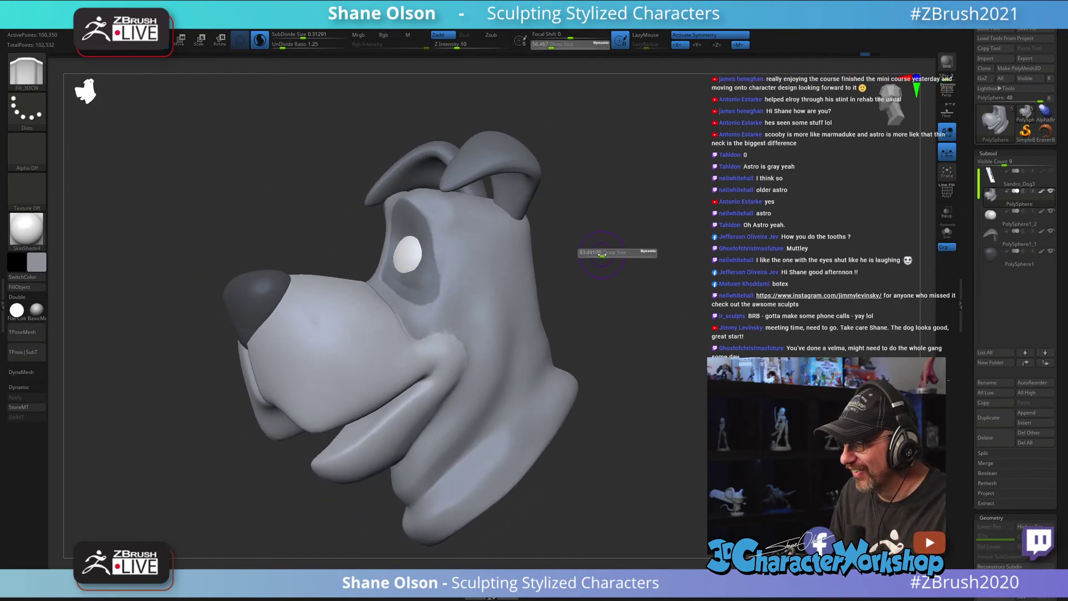
{"action": "left_click", "coordinate": [600, 254]}
{"action": "right_click_drag", "start_coordinate": [598, 254], "coordinate": [599, 249]}
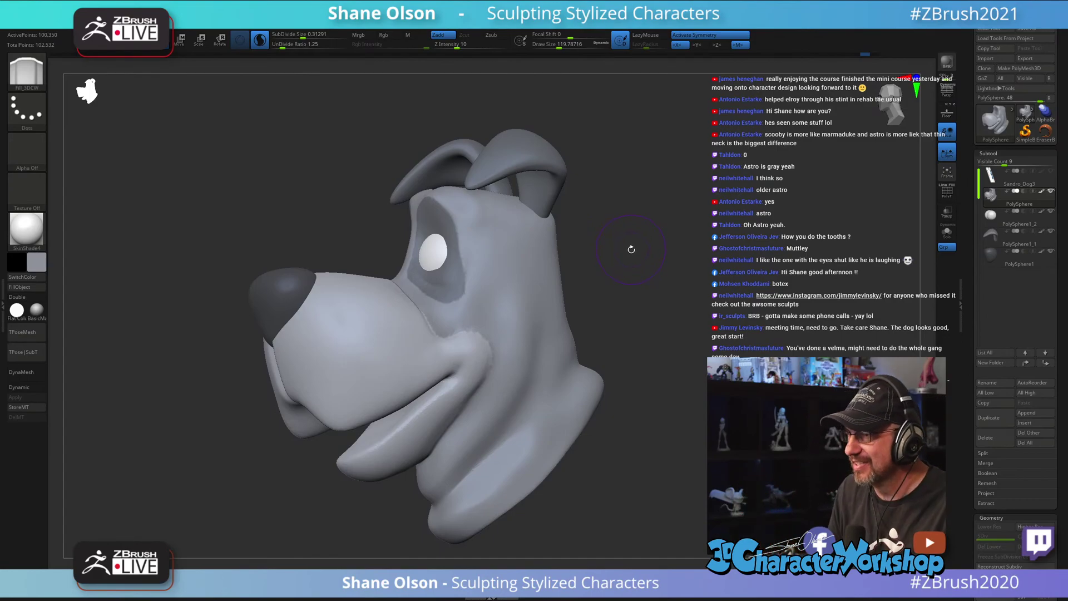
{"action": "left_click_drag", "start_coordinate": [632, 250], "coordinate": [663, 263]}
{"action": "key", "text": "space"}
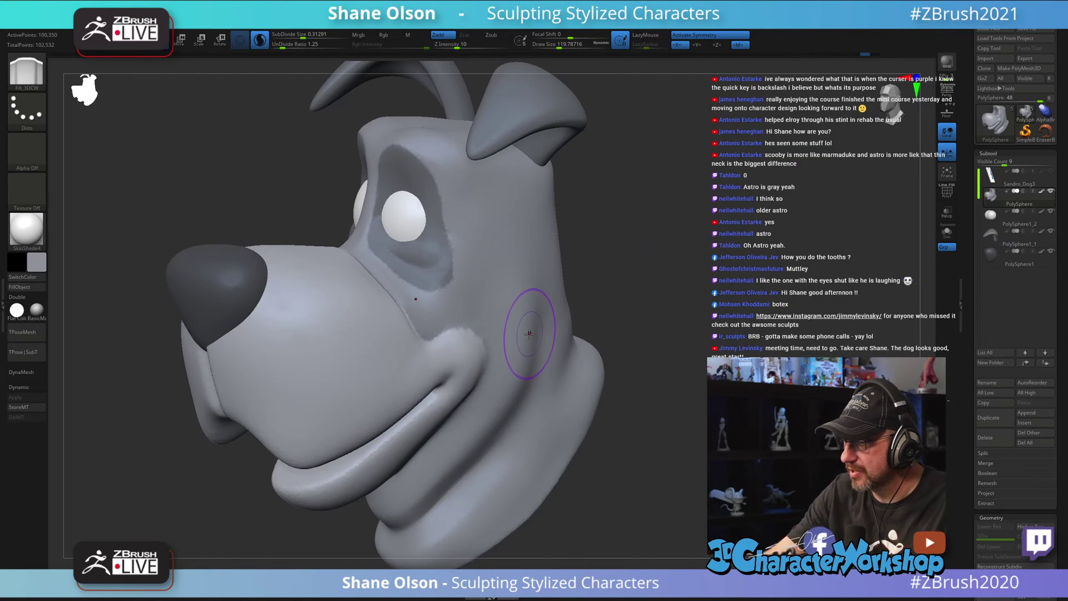
{"action": "right_click_drag", "start_coordinate": [519, 288], "coordinate": [509, 298]}
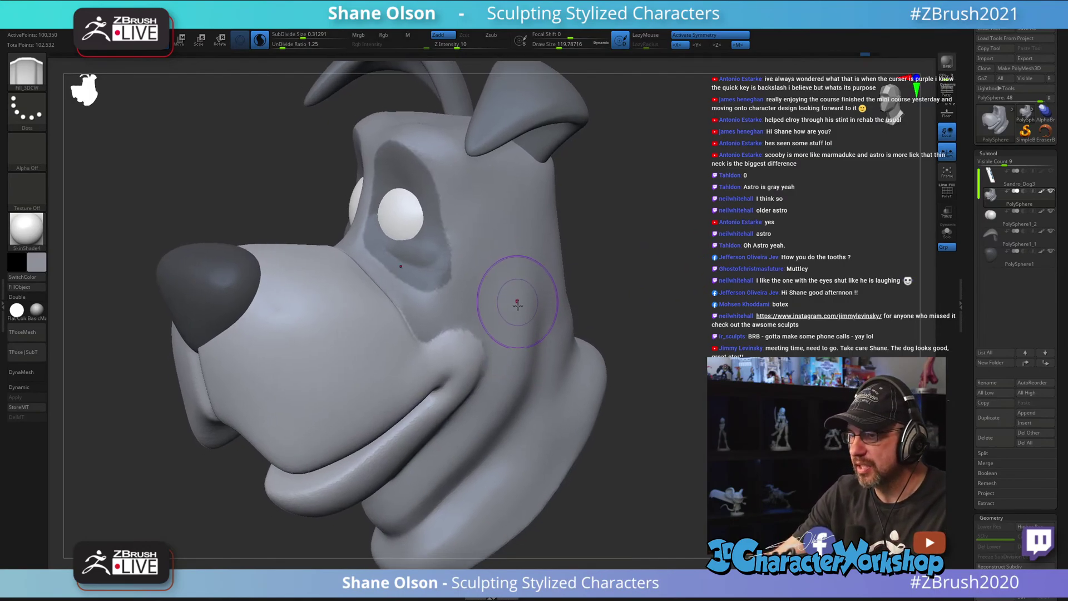
{"action": "mouse_move", "coordinate": [508, 352]}
{"action": "right_mouse_down"}
{"action": "mouse_move", "coordinate": [513, 341]}
{"action": "mouse_move", "coordinate": [518, 353]}
{"action": "right_mouse_up"}
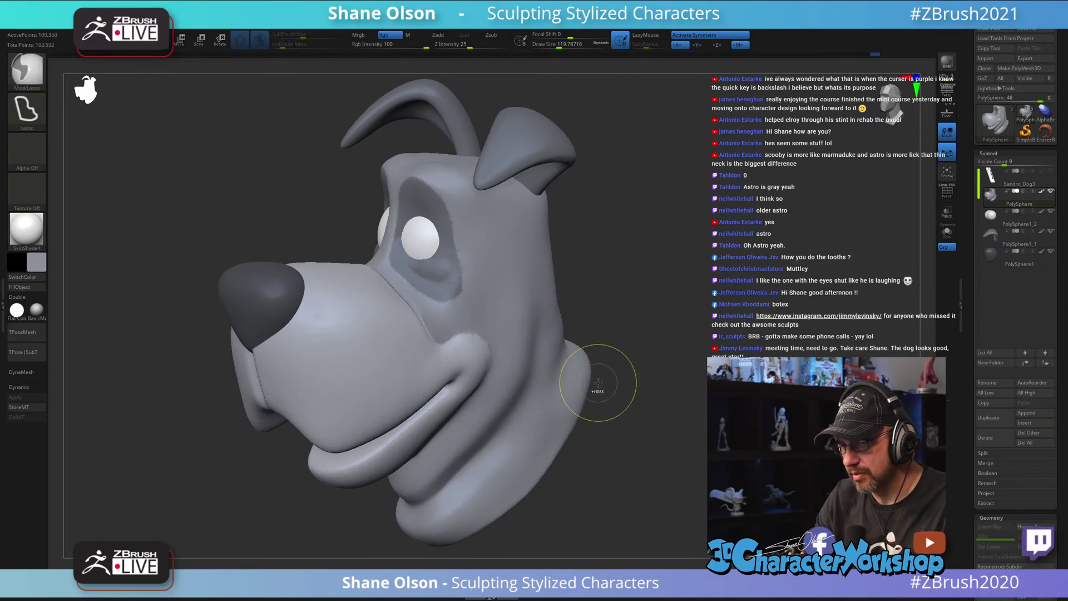
Step: Set the draw size to about 80, and turn Sculptris Pro mode off and back on
{"action": "right_click_drag", "start_coordinate": [587, 362], "coordinate": [603, 349]}
{"action": "key", "text": "s"}
{"action": "left_click_drag", "start_coordinate": [612, 325], "coordinate": [613, 329]}
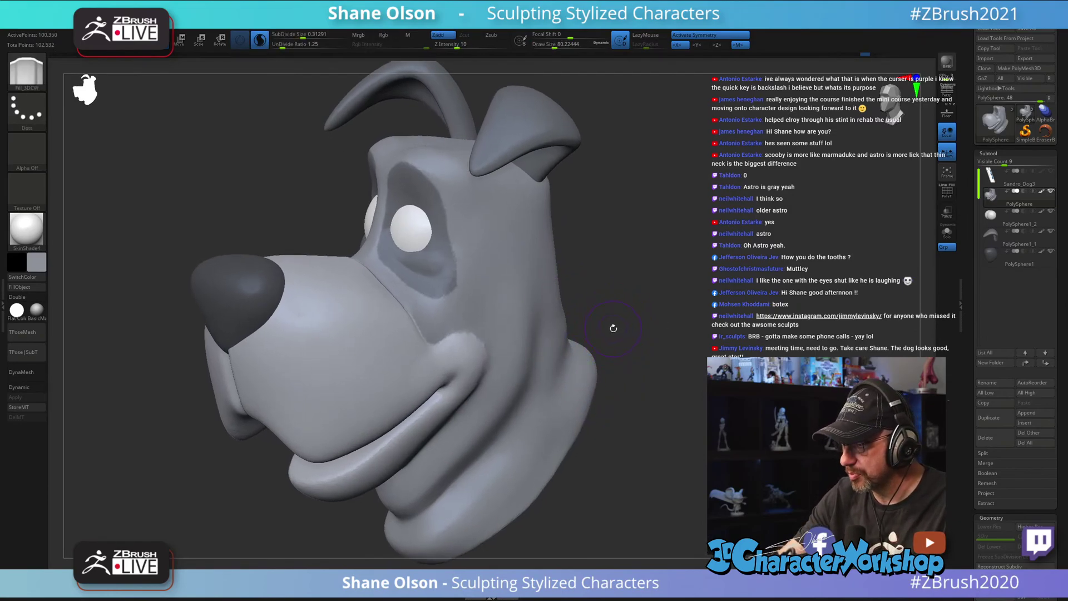
{"action": "left_click", "coordinate": [260, 40]}
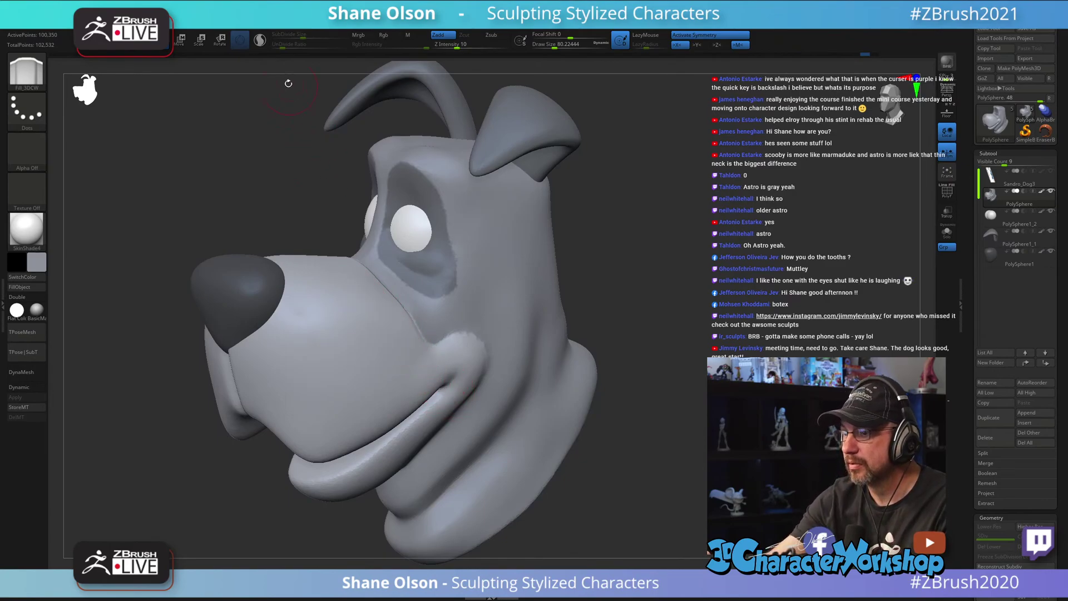
{"action": "left_click", "coordinate": [260, 41]}
Step: Isolate the lower jaw and neck by lasso-hiding the upper head along the mouth line and inverting the visibility
{"action": "right_click_drag", "start_coordinate": [414, 383], "coordinate": [583, 411], "text": "ctrl"}
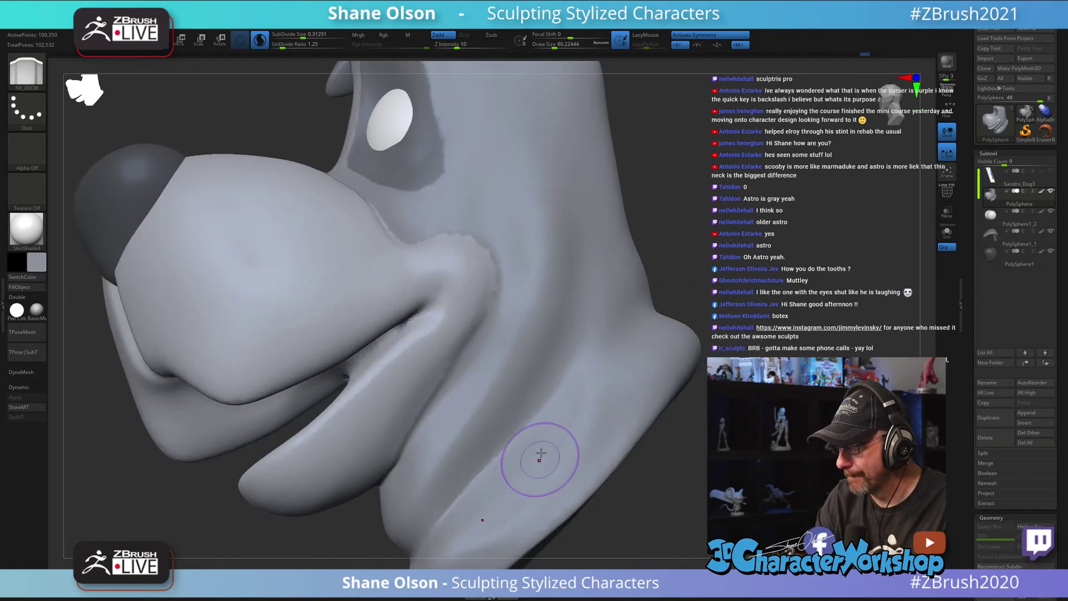
{"action": "right_click_drag", "start_coordinate": [531, 372], "coordinate": [561, 398], "text": "alt"}
{"action": "mouse_move", "coordinate": [584, 363]}
{"action": "left_mouse_down"}
{"action": "mouse_move", "coordinate": [671, 420]}
{"action": "mouse_move", "coordinate": [658, 393]}
{"action": "mouse_move", "coordinate": [682, 365]}
{"action": "mouse_move", "coordinate": [640, 406]}
{"action": "mouse_move", "coordinate": [560, 433]}
{"action": "left_mouse_up"}
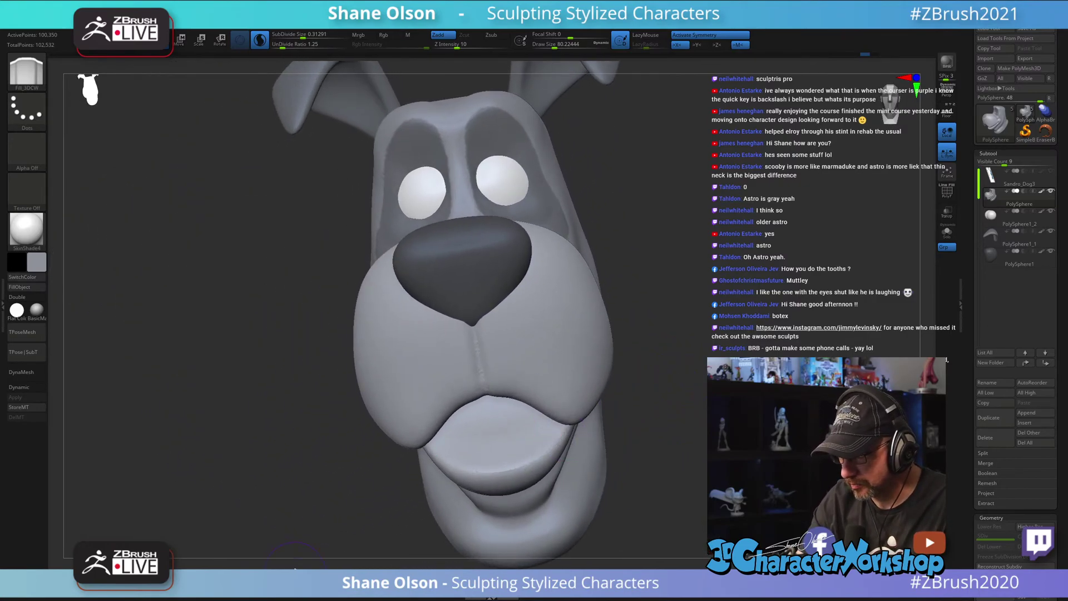
{"action": "left_click_drag", "start_coordinate": [295, 556], "coordinate": [643, 425]}
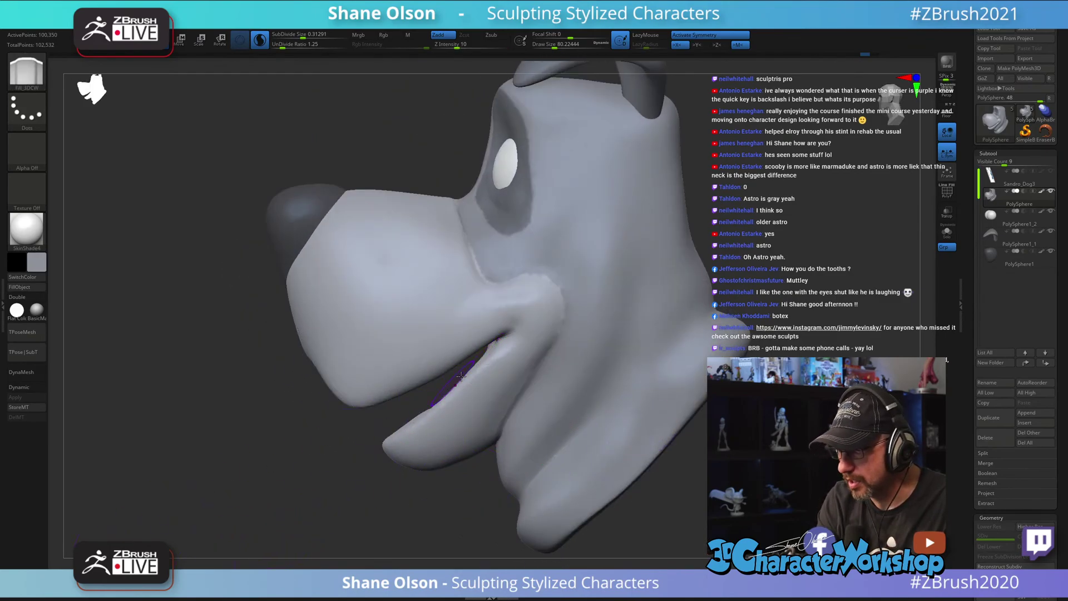
{"action": "mouse_move", "coordinate": [482, 356]}
{"action": "left_mouse_down", "text": "ctrl+shift"}
{"action": "mouse_move", "coordinate": [330, 504]}
{"action": "mouse_move", "coordinate": [658, 393]}
{"action": "mouse_move", "coordinate": [786, 261]}
{"action": "mouse_move", "coordinate": [788, 223]}
{"action": "left_mouse_up", "text": "ctrl+shift"}
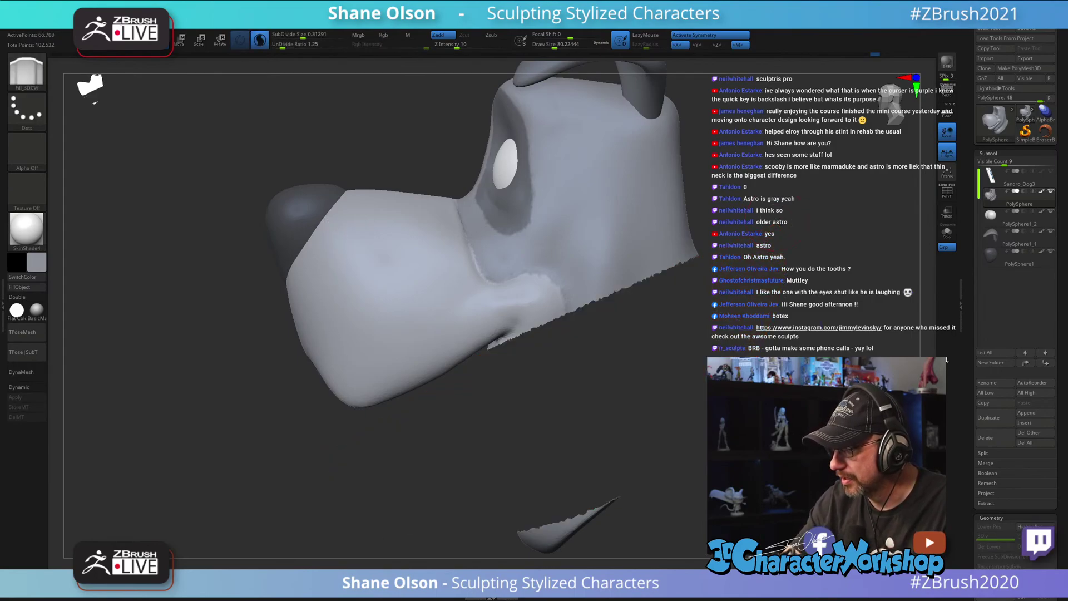
{"action": "mouse_move", "coordinate": [734, 393]}
{"action": "left_mouse_down", "text": "ctrl+shift"}
{"action": "mouse_move", "coordinate": [584, 384]}
{"action": "mouse_move", "coordinate": [704, 501]}
{"action": "mouse_move", "coordinate": [724, 473]}
{"action": "left_mouse_up", "text": "ctrl+shift"}
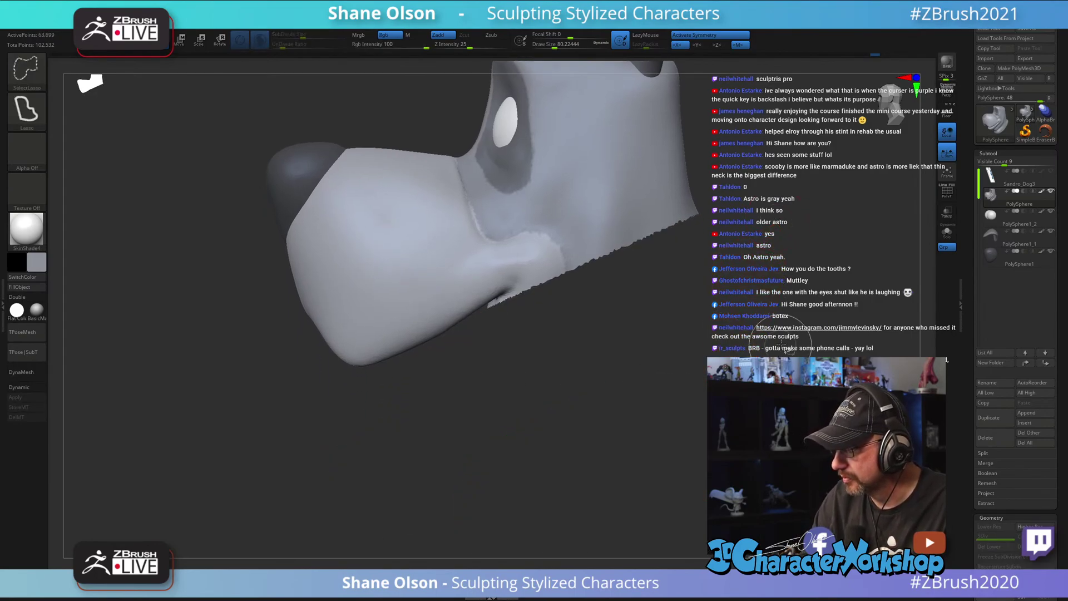
{"action": "left_click_drag", "start_coordinate": [651, 445], "coordinate": [668, 462], "text": "ctrl+shift"}
{"action": "mouse_move", "coordinate": [601, 462]}
{"action": "left_mouse_down"}
{"action": "mouse_move", "coordinate": [657, 434]}
{"action": "mouse_move", "coordinate": [687, 393]}
{"action": "mouse_move", "coordinate": [682, 434]}
{"action": "left_mouse_up"}
{"action": "right_click_drag", "start_coordinate": [373, 382], "coordinate": [410, 368], "text": "alt"}
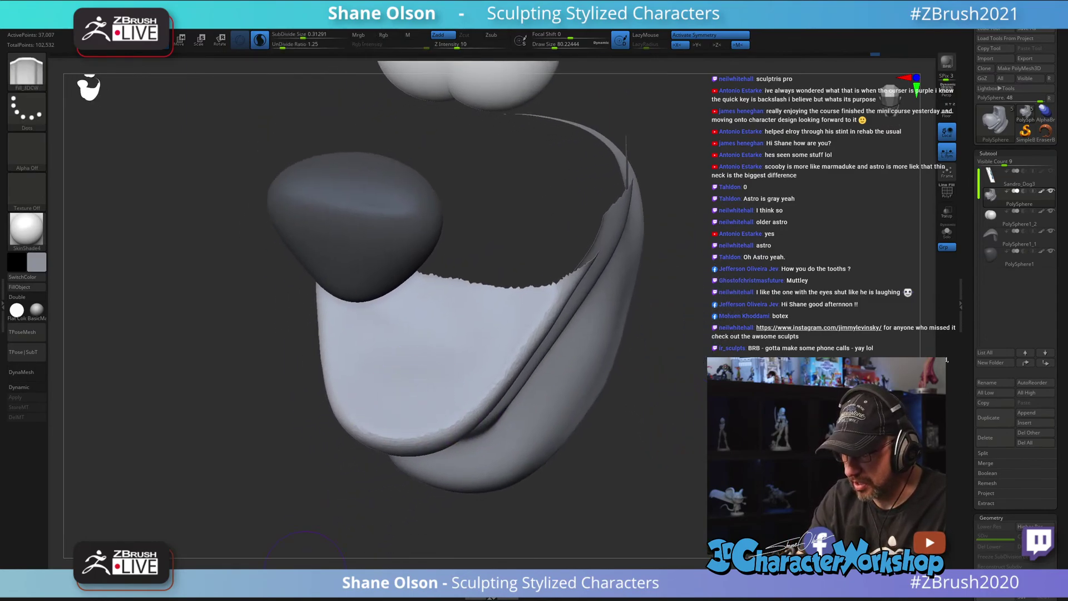
Step: Carve a U-shaped recess inside the lower jaw along the lip at a draw size of about 80, and smooth it
{"action": "left_click", "coordinate": [300, 580]}
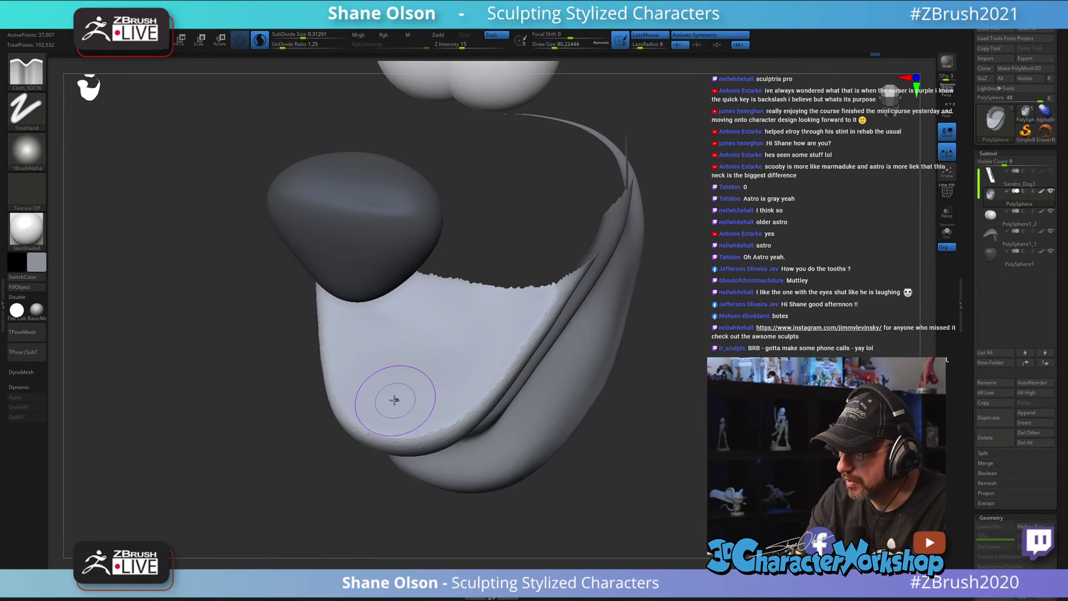
{"action": "mouse_move", "coordinate": [396, 401]}
{"action": "left_mouse_down"}
{"action": "mouse_move", "coordinate": [491, 356]}
{"action": "mouse_move", "coordinate": [521, 301]}
{"action": "left_mouse_up"}
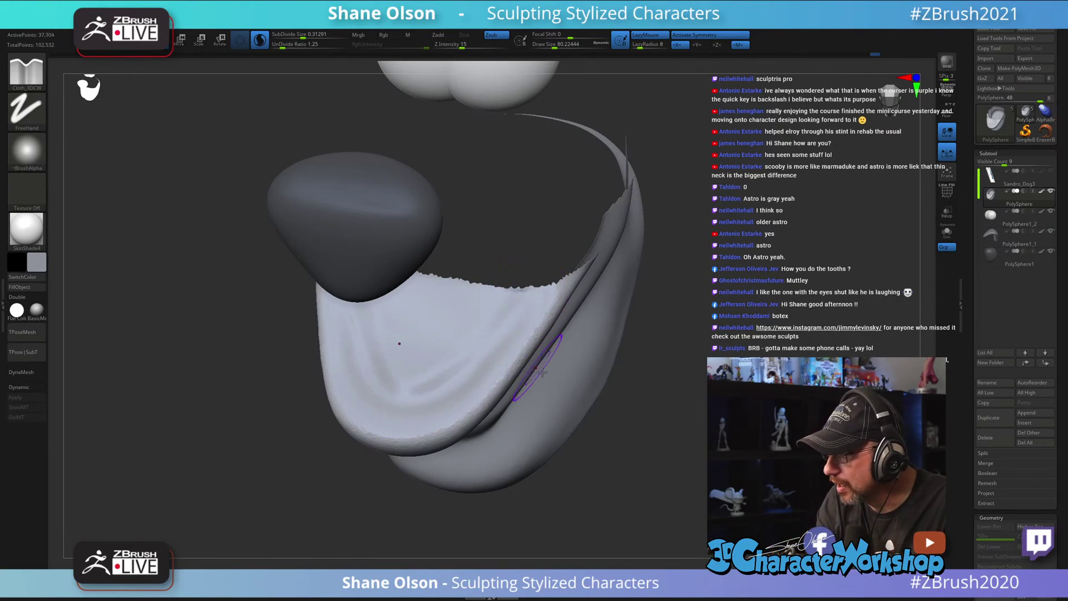
{"action": "left_click_drag", "start_coordinate": [677, 392], "coordinate": [663, 381]}
{"action": "right_click_drag", "start_coordinate": [662, 381], "coordinate": [596, 382]}
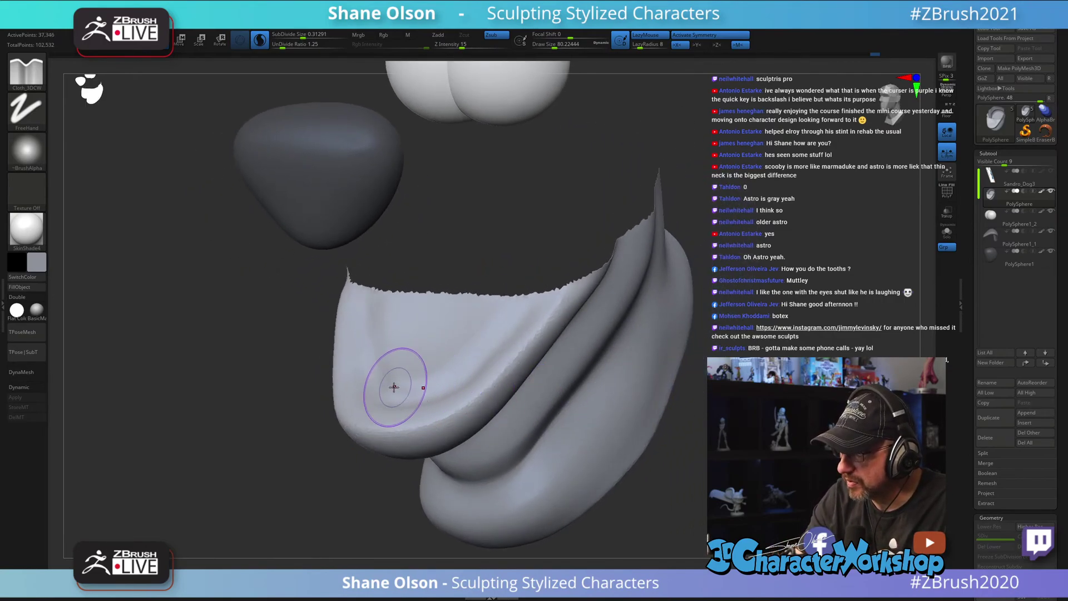
{"action": "right_click_drag", "start_coordinate": [450, 358], "coordinate": [450, 387]}
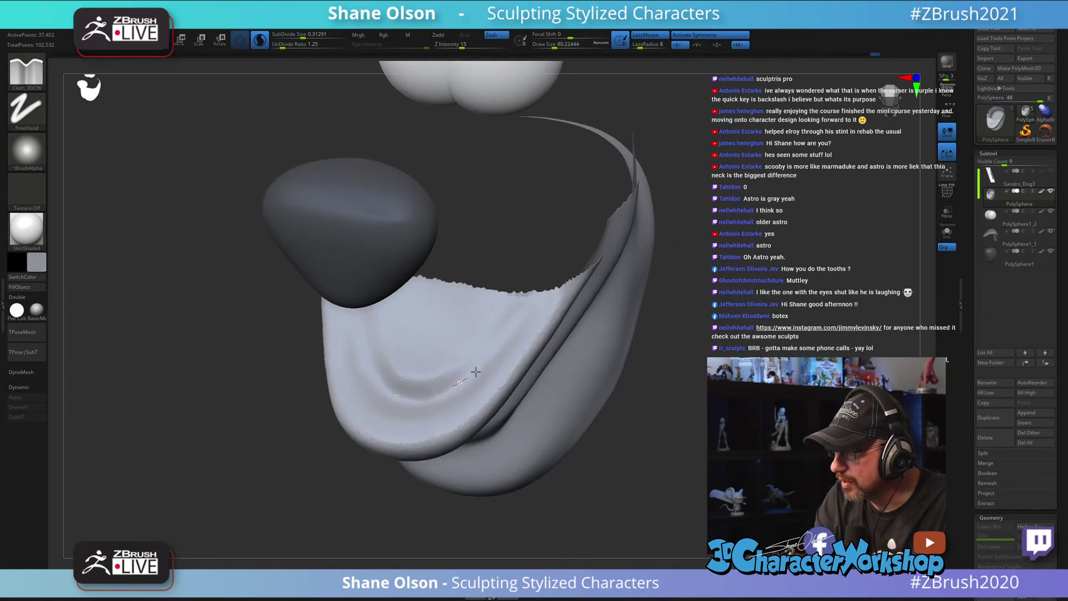
{"action": "mouse_move", "coordinate": [476, 371]}
{"action": "left_mouse_down"}
{"action": "mouse_move", "coordinate": [437, 394]}
{"action": "mouse_move", "coordinate": [418, 375]}
{"action": "mouse_move", "coordinate": [439, 336]}
{"action": "mouse_move", "coordinate": [471, 331]}
{"action": "left_mouse_up"}
{"action": "key", "text": "shift"}
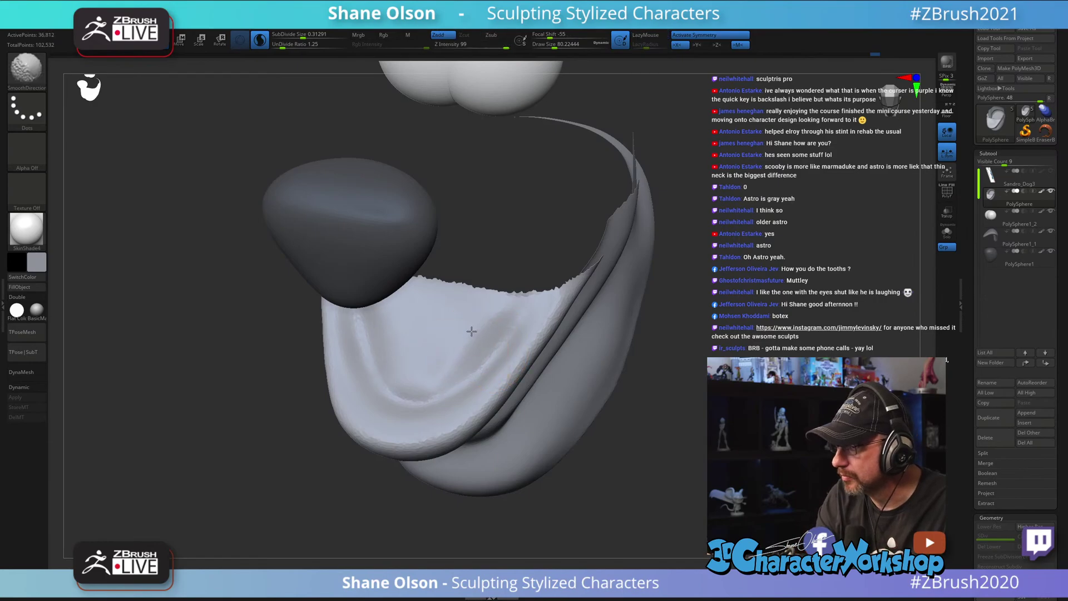
{"action": "mouse_move", "coordinate": [463, 380]}
{"action": "right_mouse_down"}
{"action": "mouse_move", "coordinate": [596, 429]}
{"action": "mouse_move", "coordinate": [570, 419]}
{"action": "right_mouse_up"}
{"action": "left_click_drag", "start_coordinate": [439, 384], "coordinate": [401, 363], "text": "shift"}
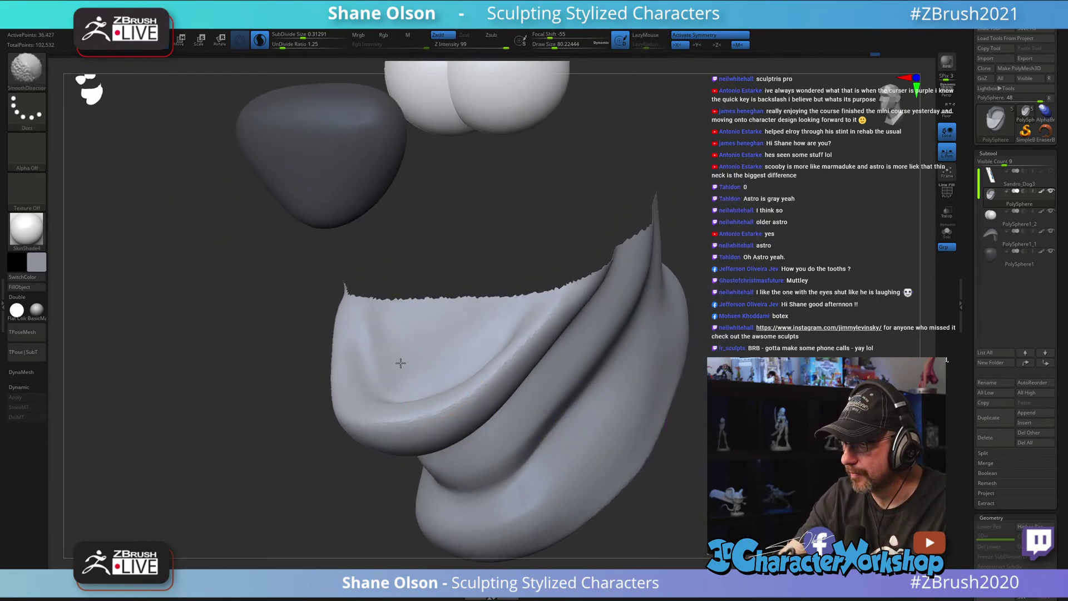
Step: Deepen the groove along the inner lip of the lower jaw at a draw size of about 80, and smooth the recess walls
{"action": "mouse_move", "coordinate": [557, 396]}
{"action": "right_mouse_down"}
{"action": "mouse_move", "coordinate": [768, 444]}
{"action": "mouse_move", "coordinate": [682, 453]}
{"action": "mouse_move", "coordinate": [686, 434]}
{"action": "right_mouse_up"}
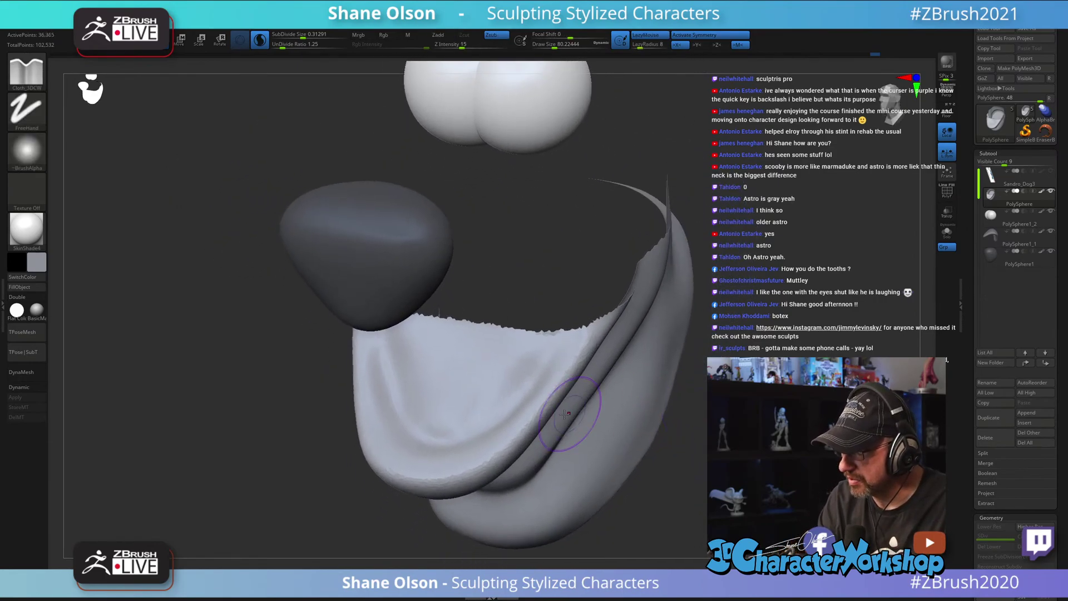
{"action": "key", "text": "shift"}
{"action": "left_click_drag", "start_coordinate": [390, 355], "coordinate": [418, 418]}
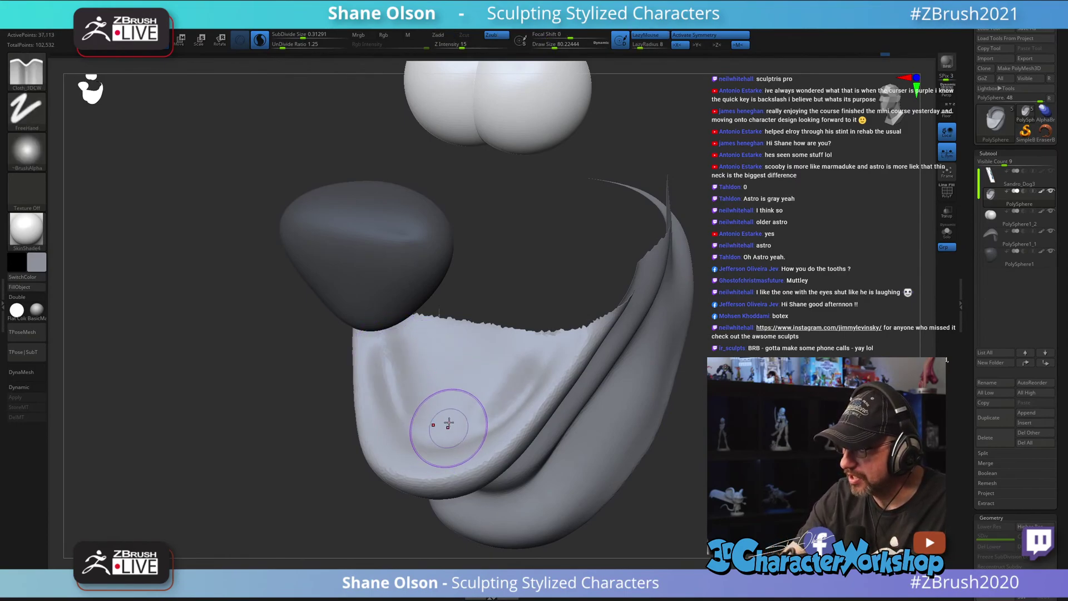
{"action": "mouse_move", "coordinate": [388, 346]}
{"action": "left_mouse_down"}
{"action": "mouse_move", "coordinate": [407, 444]}
{"action": "mouse_move", "coordinate": [463, 444]}
{"action": "left_mouse_up"}
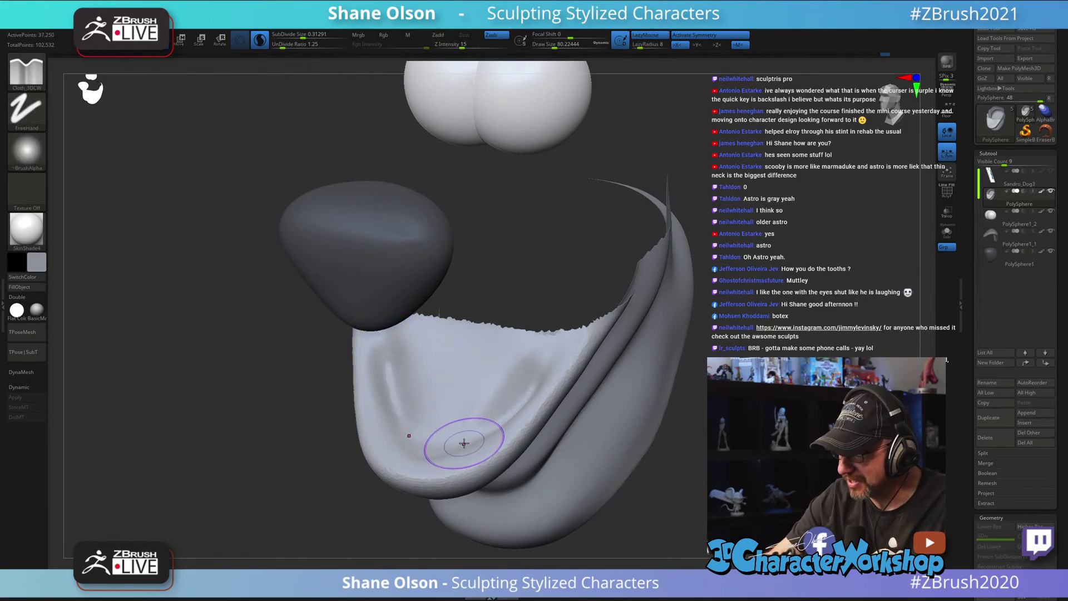
{"action": "mouse_move", "coordinate": [680, 436]}
{"action": "right_mouse_down"}
{"action": "mouse_move", "coordinate": [680, 494]}
{"action": "mouse_move", "coordinate": [662, 486]}
{"action": "right_mouse_up"}
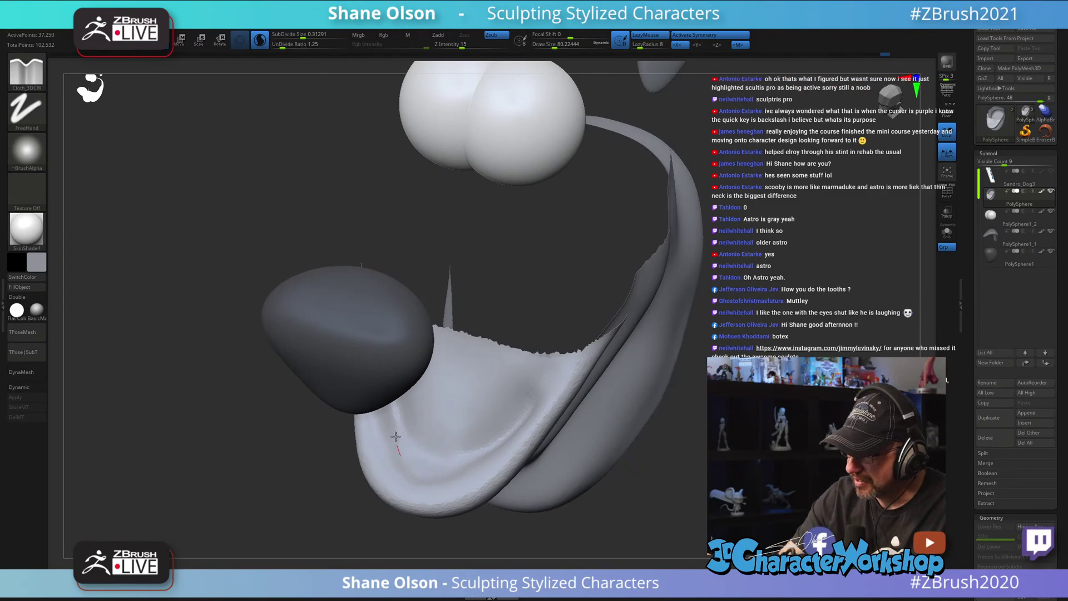
{"action": "mouse_move", "coordinate": [393, 434]}
{"action": "left_mouse_down"}
{"action": "mouse_move", "coordinate": [419, 473]}
{"action": "mouse_move", "coordinate": [479, 477]}
{"action": "left_mouse_up"}
{"action": "left_click_drag", "start_coordinate": [427, 437], "coordinate": [422, 415], "text": "shift"}
{"action": "right_click_drag", "start_coordinate": [433, 420], "coordinate": [526, 391]}
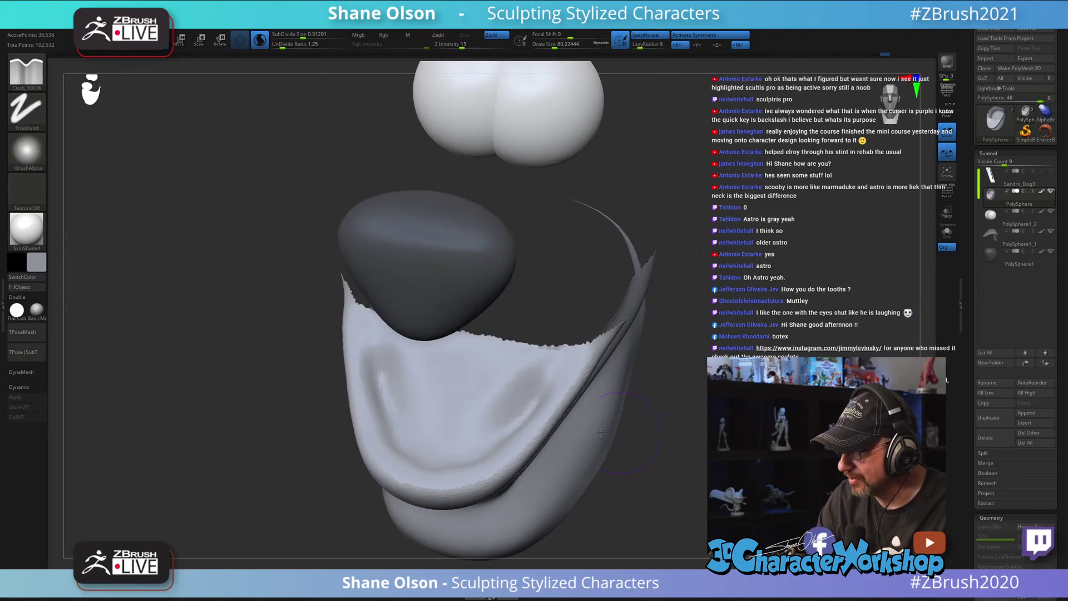
{"action": "right_click_drag", "start_coordinate": [683, 463], "coordinate": [686, 451]}
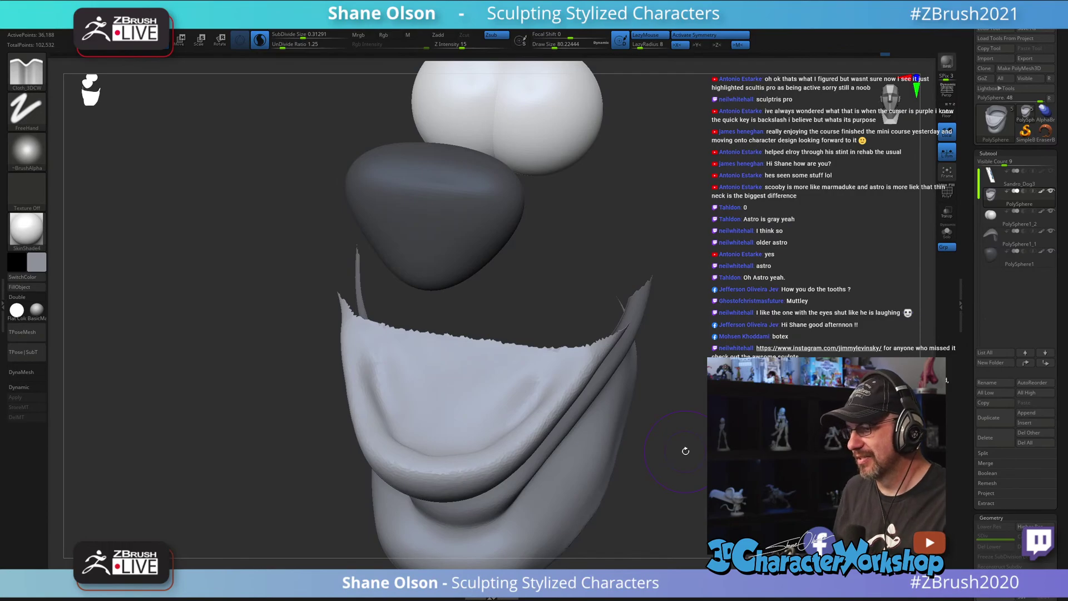
{"action": "key", "text": "shift"}
{"action": "mouse_move", "coordinate": [685, 444]}
{"action": "right_mouse_down"}
{"action": "mouse_move", "coordinate": [680, 456]}
{"action": "mouse_move", "coordinate": [661, 442]}
{"action": "mouse_move", "coordinate": [707, 445]}
{"action": "right_mouse_up"}
{"action": "key", "text": "shift"}
Step: Unhide the whole head and smooth the inside of the lower jaw where it shows in the mouth opening
{"action": "left_click", "coordinate": [668, 440], "text": "ctrl+shift"}
{"action": "mouse_move", "coordinate": [662, 440]}
{"action": "left_mouse_down"}
{"action": "mouse_move", "coordinate": [718, 439]}
{"action": "mouse_move", "coordinate": [690, 440]}
{"action": "left_mouse_up"}
{"action": "key", "text": "shift"}
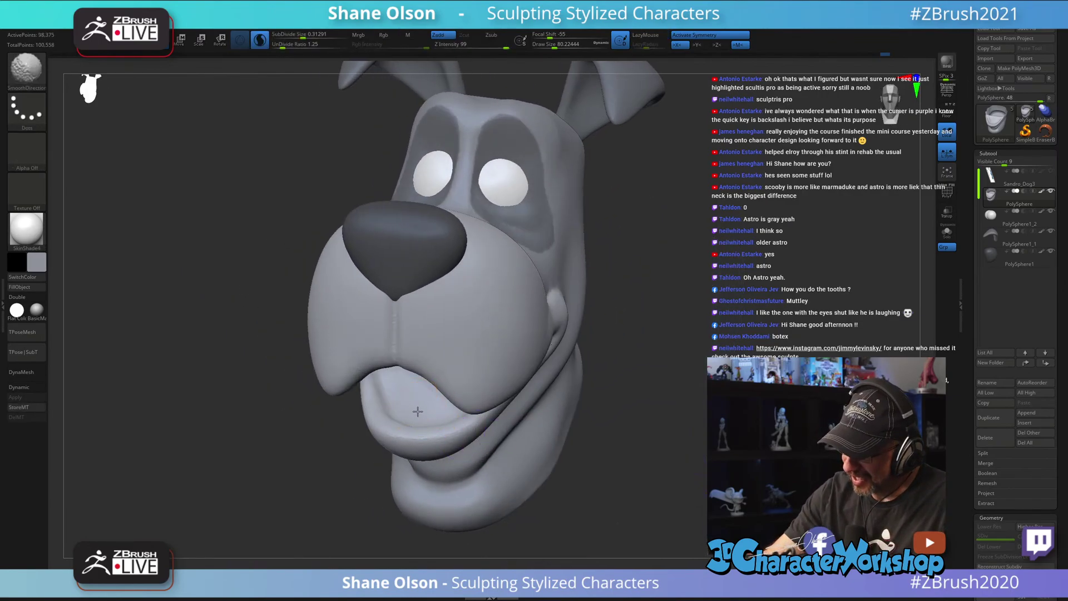
{"action": "left_click_drag", "start_coordinate": [418, 412], "coordinate": [454, 409], "text": "shift"}
{"action": "left_click_drag", "start_coordinate": [634, 464], "coordinate": [635, 501]}
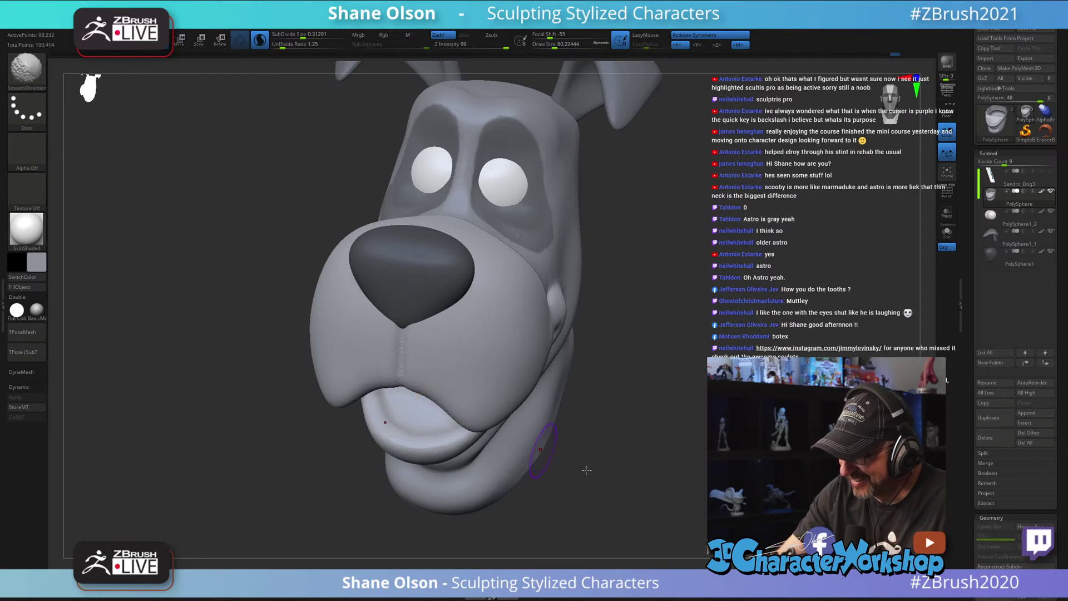
Step: Examine the mouth corner, jaw and neck of the whole head from three-quarter and side views
{"action": "left_click_drag", "start_coordinate": [586, 470], "coordinate": [679, 413]}
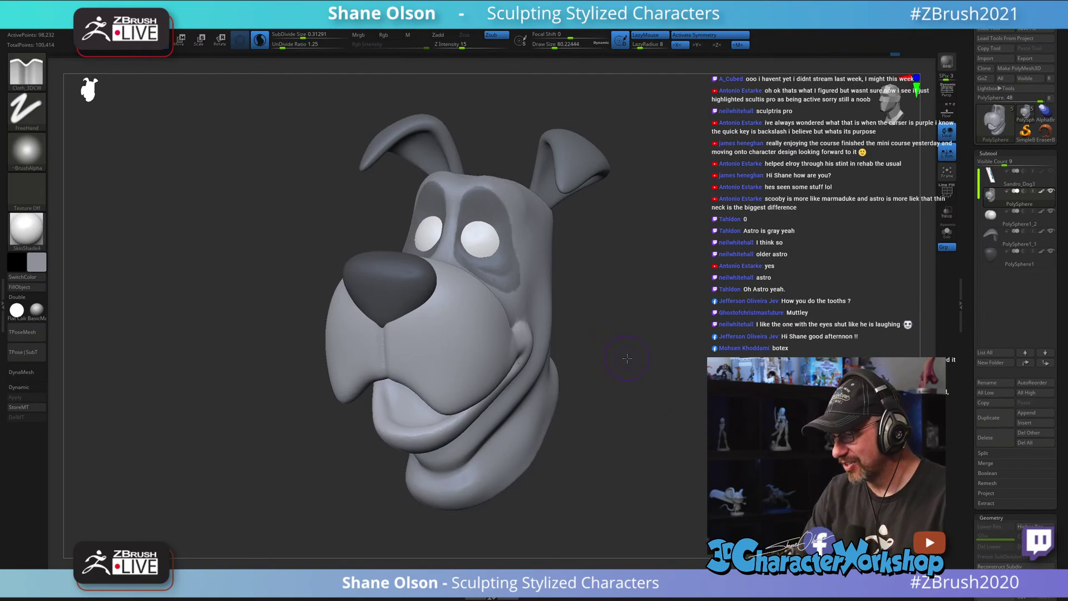
{"action": "left_click_drag", "start_coordinate": [627, 358], "coordinate": [684, 427]}
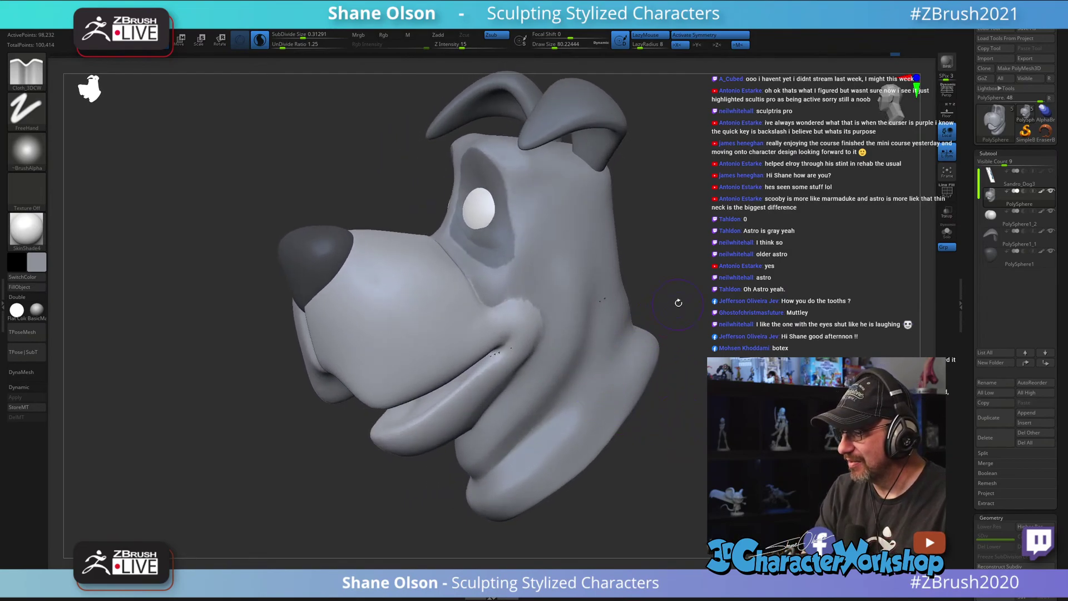
{"action": "left_click_drag", "start_coordinate": [678, 303], "coordinate": [696, 332], "text": "alt"}
{"action": "mouse_move", "coordinate": [765, 365]}
{"action": "left_mouse_down"}
{"action": "mouse_move", "coordinate": [829, 378]}
{"action": "mouse_move", "coordinate": [780, 370]}
{"action": "left_mouse_up"}
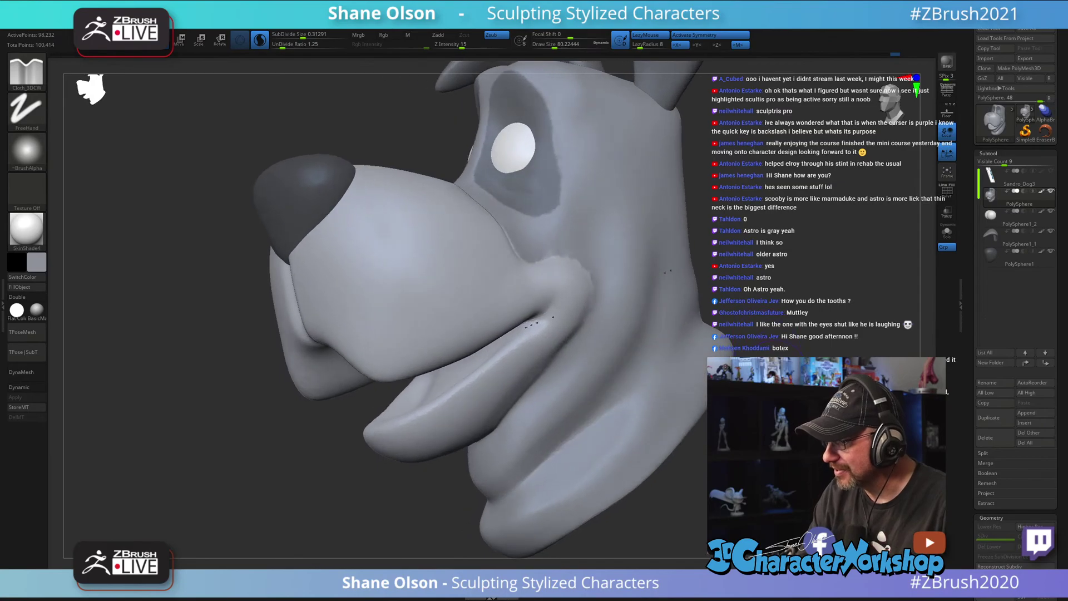
{"action": "left_click_drag", "start_coordinate": [850, 283], "coordinate": [787, 301], "text": "alt"}
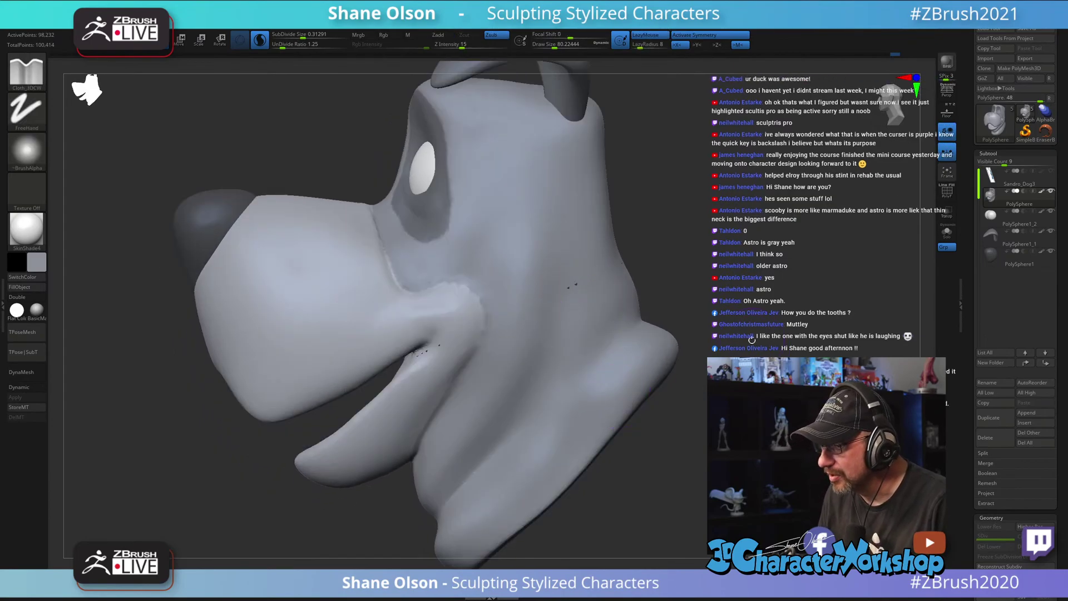
{"action": "left_click_drag", "start_coordinate": [753, 340], "coordinate": [701, 322], "text": "alt"}
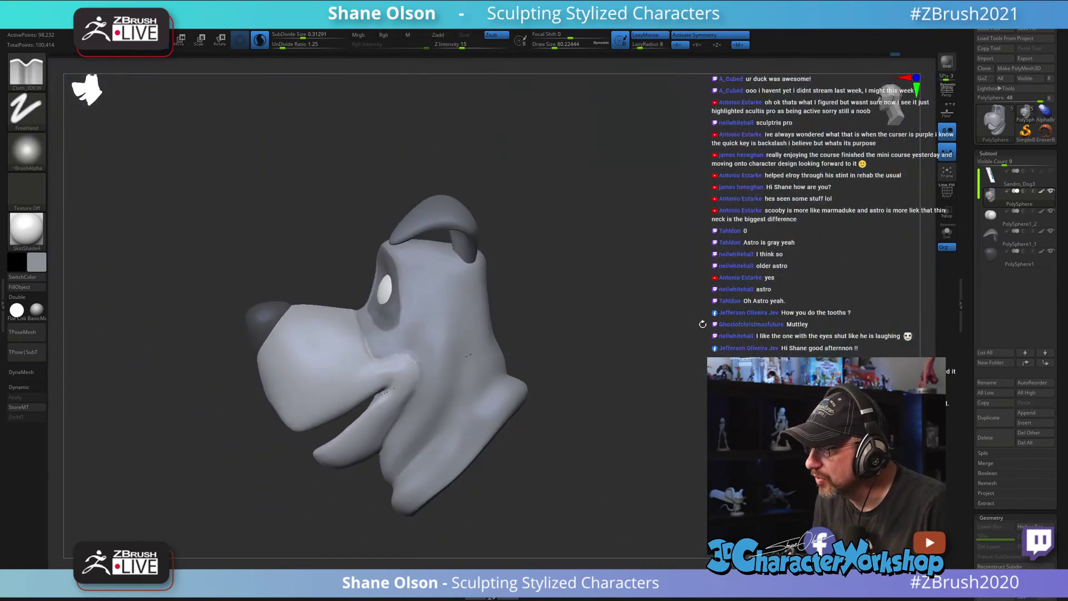
{"action": "left_click_drag", "start_coordinate": [596, 305], "coordinate": [651, 418], "text": "ctrl+shift"}
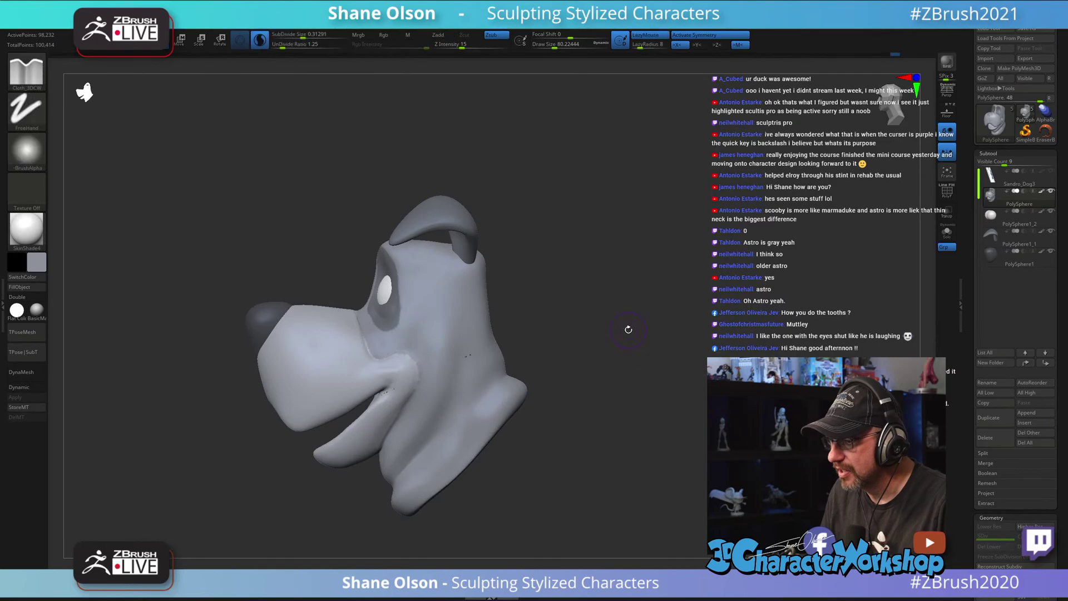
{"action": "left_click_drag", "start_coordinate": [627, 330], "coordinate": [647, 357], "text": "alt"}
{"action": "mouse_move", "coordinate": [711, 242]}
{"action": "left_mouse_down", "text": "alt"}
{"action": "mouse_move", "coordinate": [765, 223]}
{"action": "mouse_move", "coordinate": [740, 224]}
{"action": "left_mouse_up", "text": "alt"}
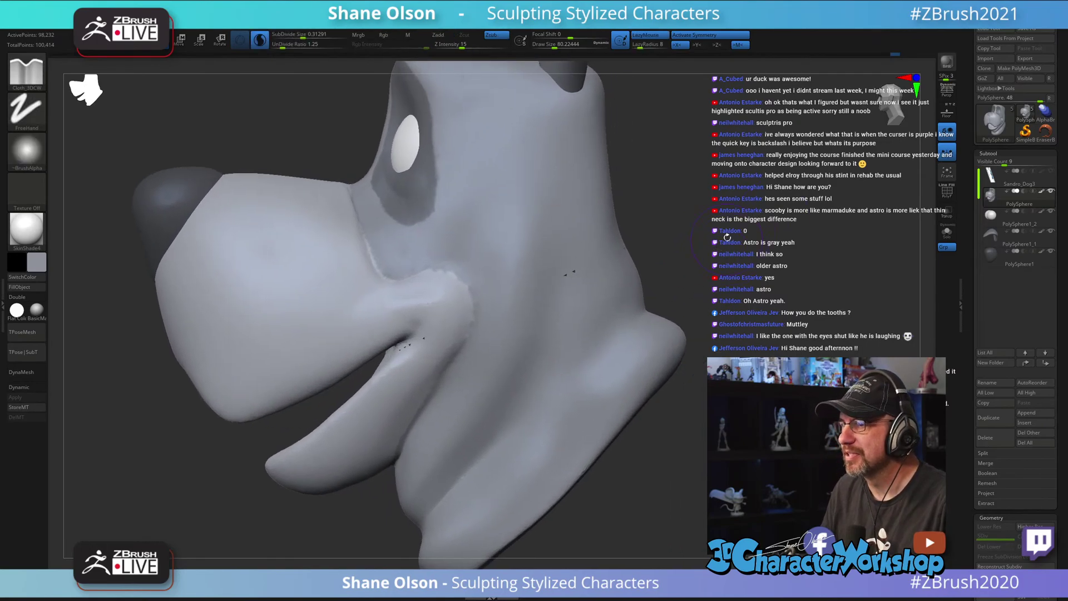
Step: Set the draw size to about 108, check the head's wireframe, and close the small mesh holes at the mouth corner and neck
{"action": "key", "text": "s"}
{"action": "key", "text": "shift+f"}
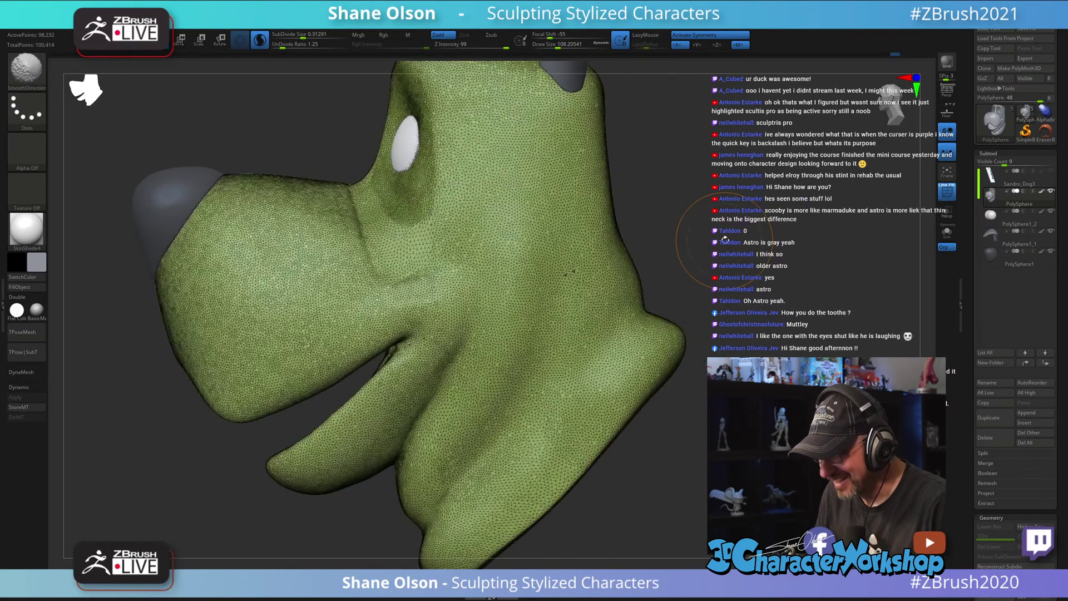
{"action": "key", "text": "shift+f"}
{"action": "left_click_drag", "start_coordinate": [728, 239], "coordinate": [736, 247]}
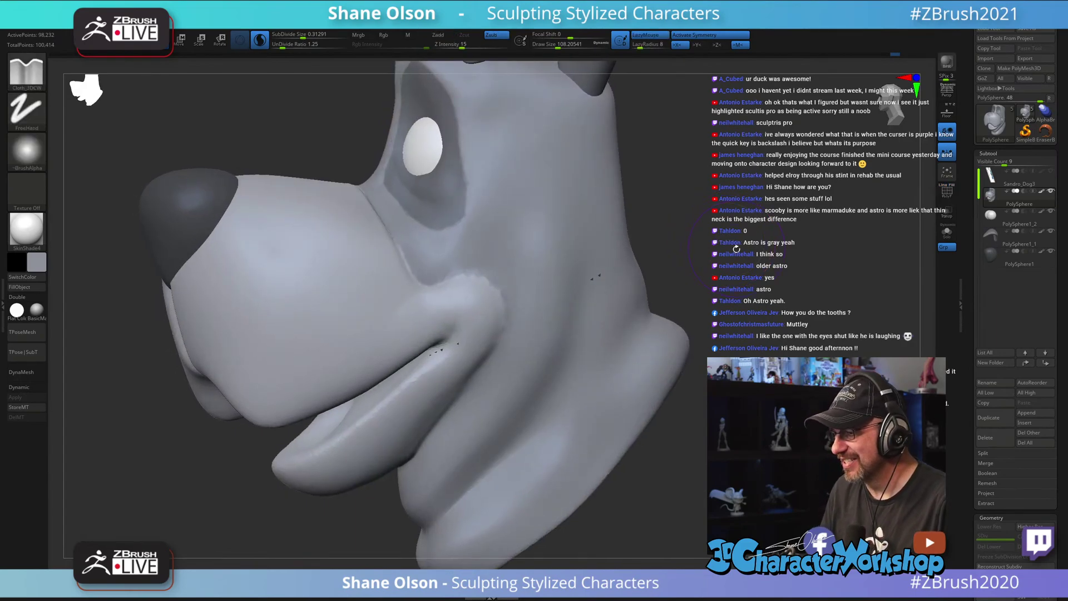
{"action": "key", "text": "space"}
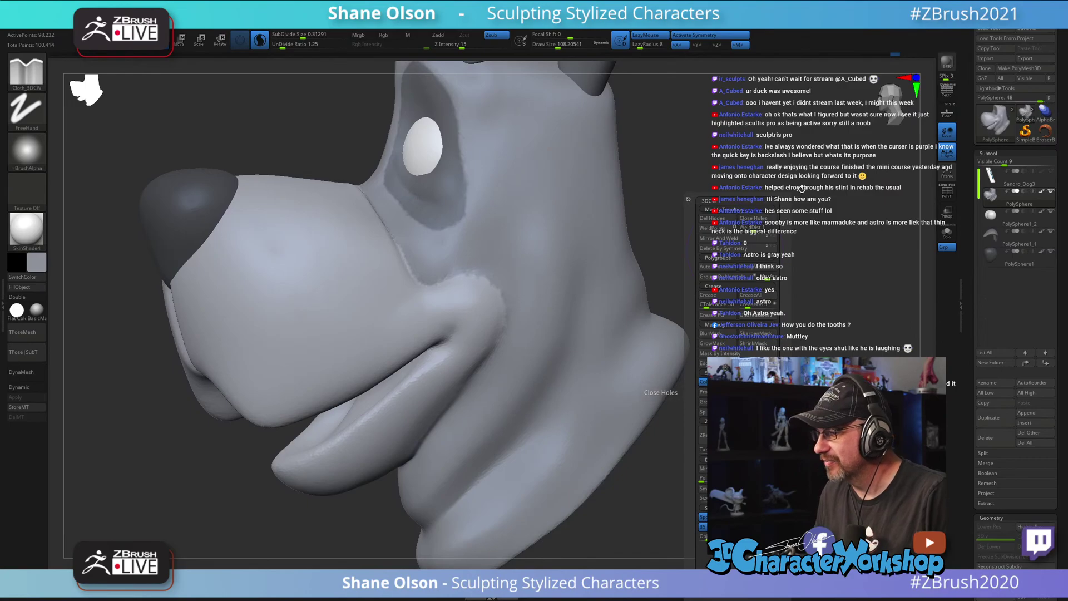
{"action": "left_click_drag", "start_coordinate": [790, 201], "coordinate": [748, 258]}
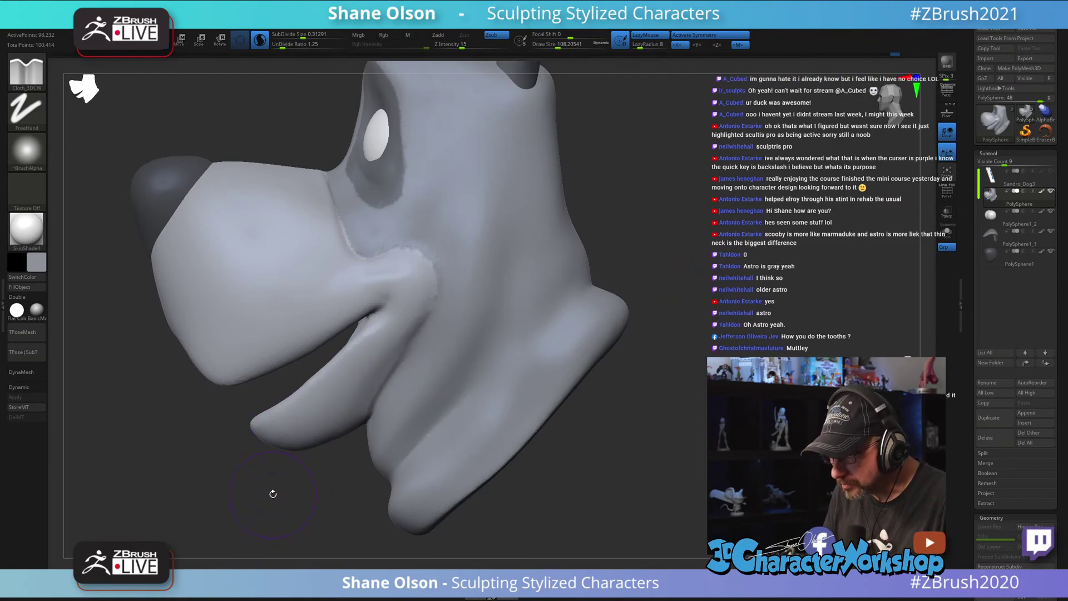
Step: Switch to the Move brush and reshape the underside of the lower jaw's tip at a draw size of about 136
{"action": "left_click_drag", "start_coordinate": [273, 492], "coordinate": [278, 491]}
{"action": "left_click_drag", "start_coordinate": [621, 216], "coordinate": [647, 212]}
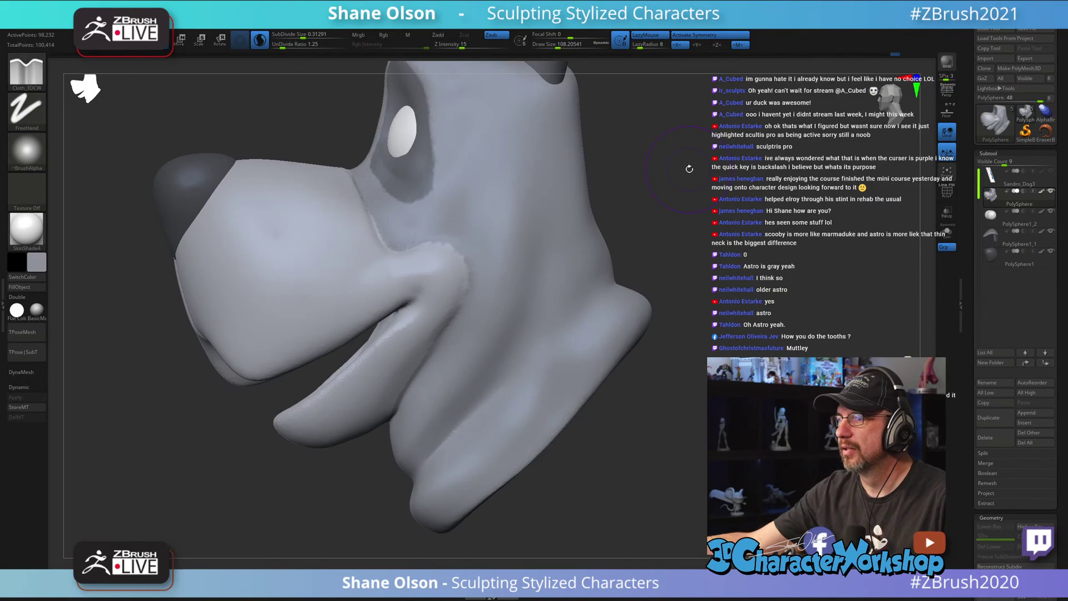
{"action": "mouse_move", "coordinate": [671, 374]}
{"action": "left_mouse_down"}
{"action": "mouse_move", "coordinate": [675, 401]}
{"action": "mouse_move", "coordinate": [688, 371]}
{"action": "left_mouse_up"}
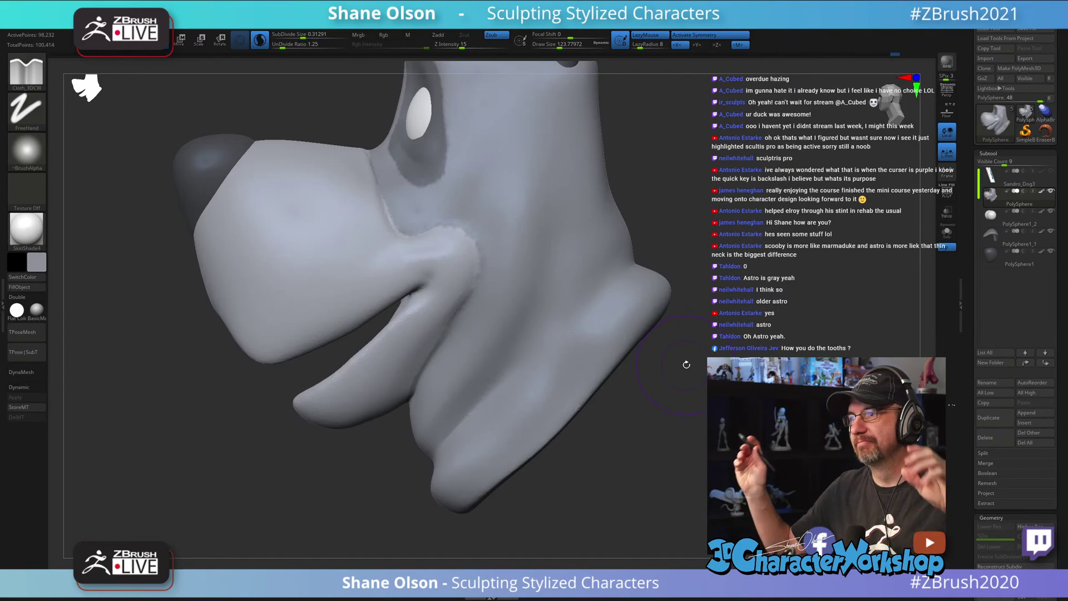
{"action": "left_click_drag", "start_coordinate": [349, 479], "coordinate": [363, 445]}
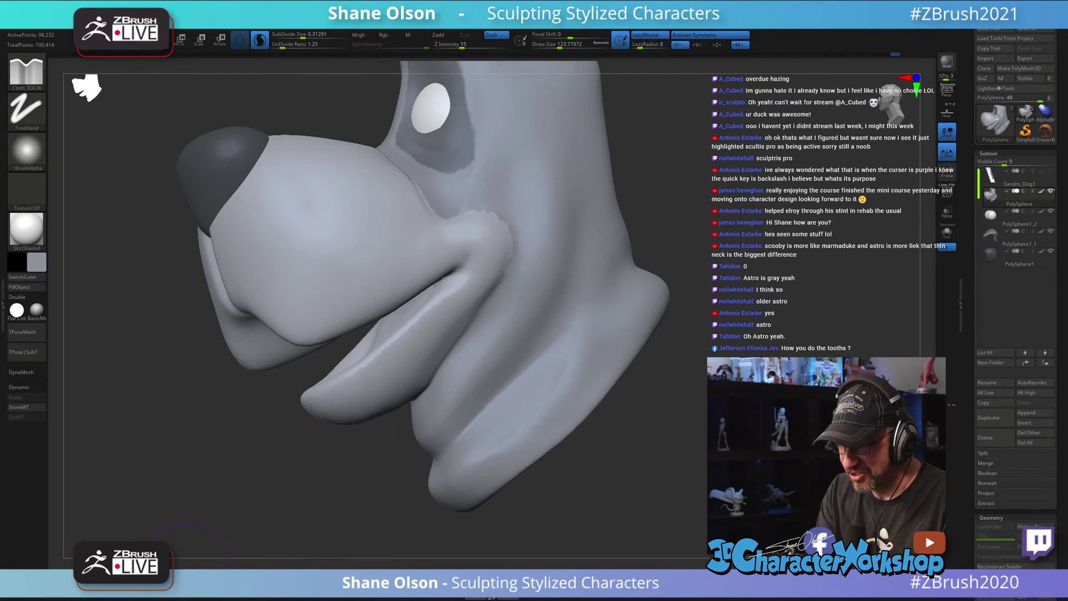
{"action": "key", "text": "b"}
{"action": "key", "text": "m"}
{"action": "key", "text": "v"}
{"action": "mouse_move", "coordinate": [350, 439]}
{"action": "left_mouse_down"}
{"action": "mouse_move", "coordinate": [342, 456]}
{"action": "mouse_move", "coordinate": [346, 443]}
{"action": "left_mouse_up"}
{"action": "key", "text": "s"}
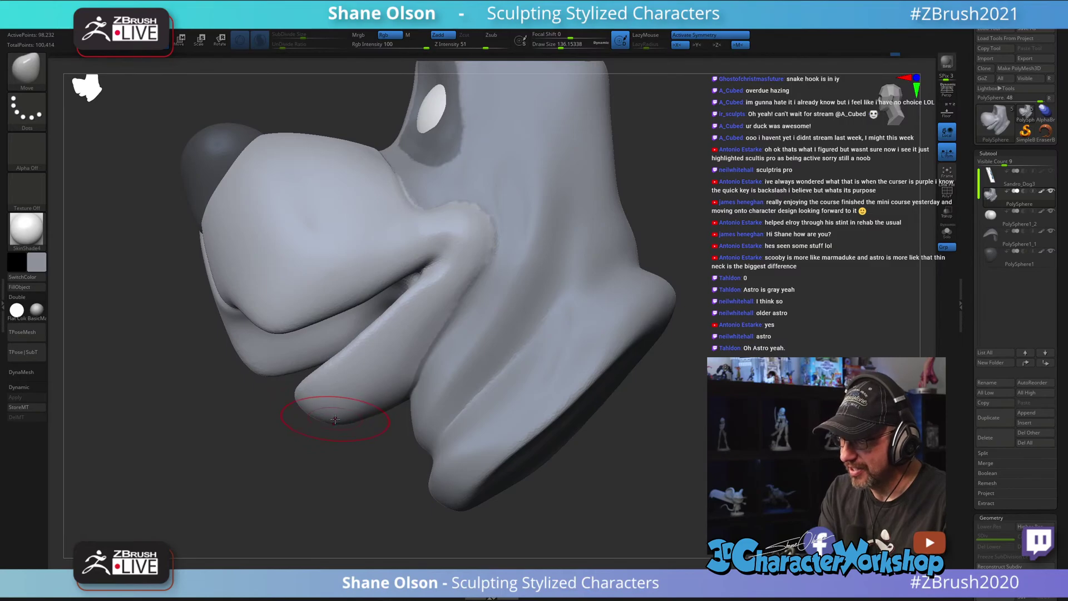
{"action": "right_click_drag", "start_coordinate": [334, 394], "coordinate": [361, 396]}
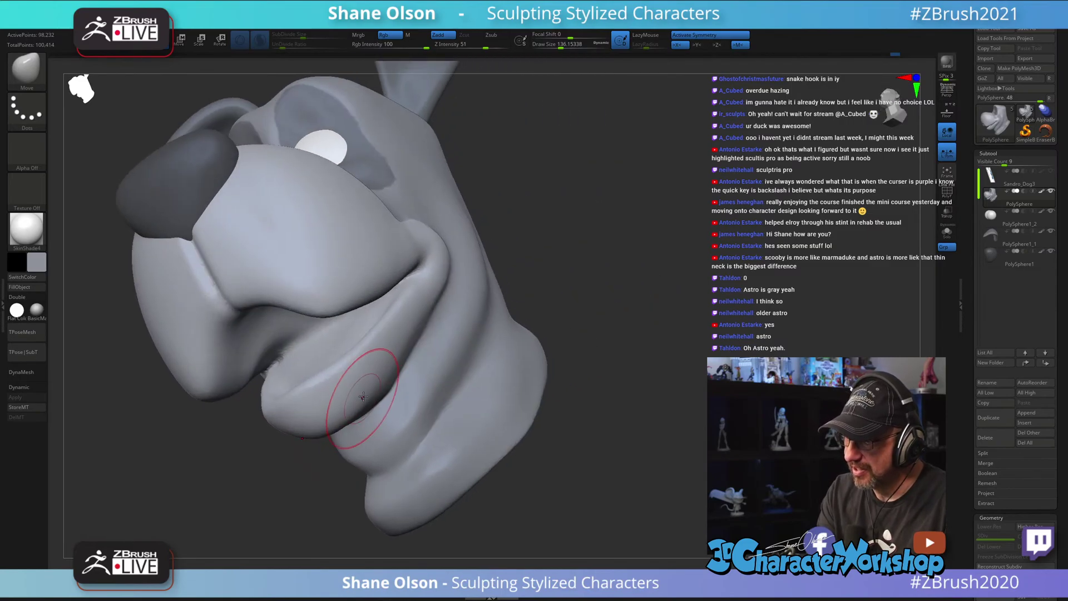
Step: Adjust the side of the lower jaw at a draw size of about 182, and smooth the jaw-to-neck crease at about 140
{"action": "key", "text": "s"}
{"action": "mouse_move", "coordinate": [358, 377]}
{"action": "left_mouse_down"}
{"action": "mouse_move", "coordinate": [393, 375]}
{"action": "mouse_move", "coordinate": [395, 364]}
{"action": "left_mouse_up"}
{"action": "mouse_move", "coordinate": [395, 365]}
{"action": "right_mouse_down"}
{"action": "mouse_move", "coordinate": [381, 310]}
{"action": "mouse_move", "coordinate": [395, 396]}
{"action": "mouse_move", "coordinate": [412, 386]}
{"action": "mouse_move", "coordinate": [435, 413]}
{"action": "right_mouse_up"}
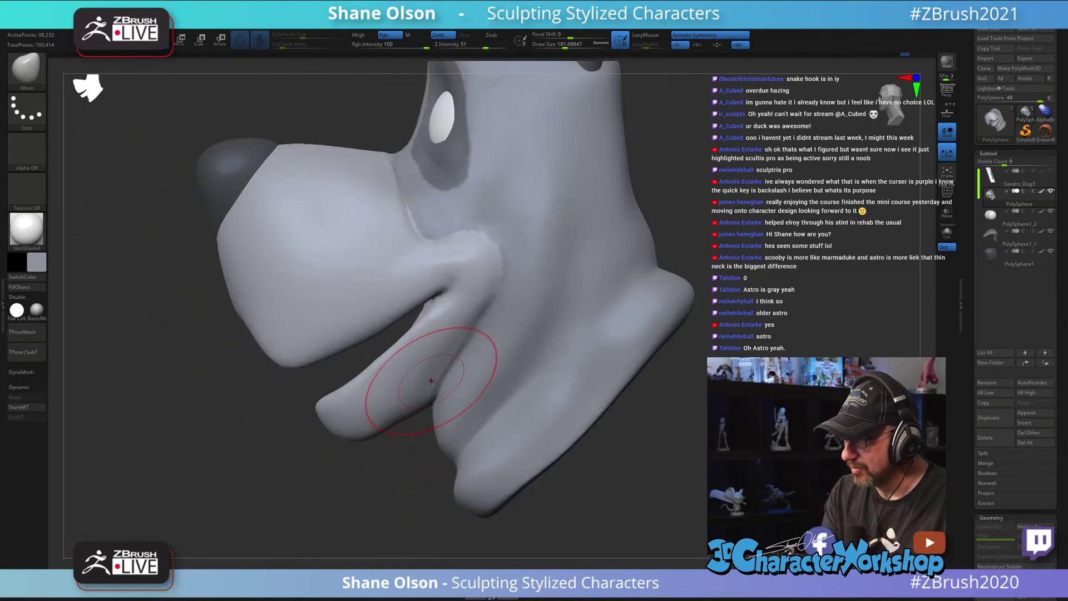
{"action": "key", "text": "s"}
{"action": "mouse_move", "coordinate": [434, 378]}
{"action": "left_mouse_down"}
{"action": "mouse_move", "coordinate": [420, 376]}
{"action": "mouse_move", "coordinate": [463, 345]}
{"action": "left_mouse_up"}
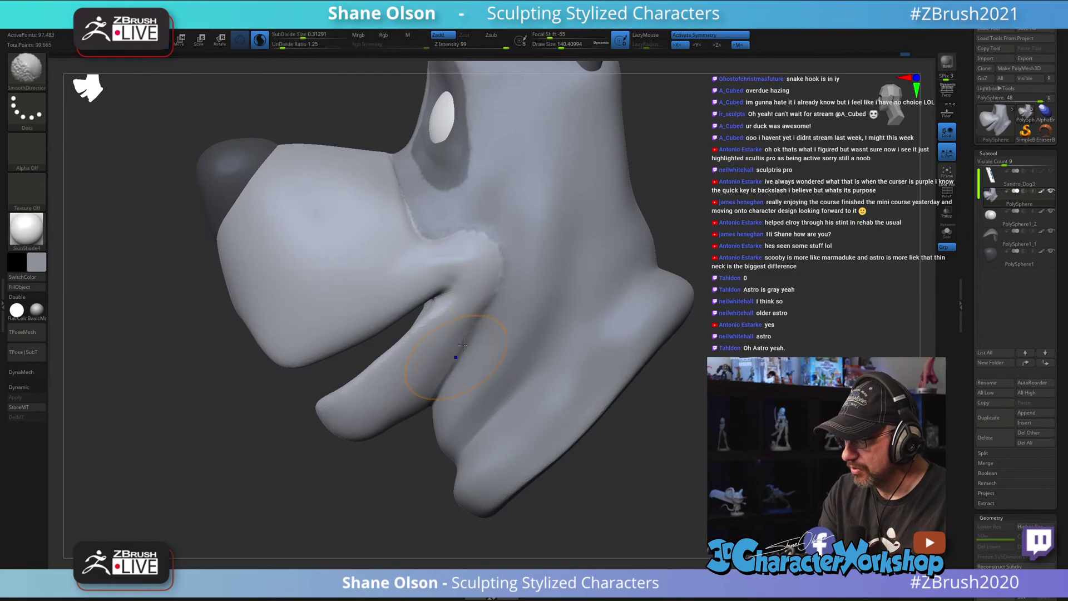
{"action": "right_click_drag", "start_coordinate": [455, 390], "coordinate": [441, 405]}
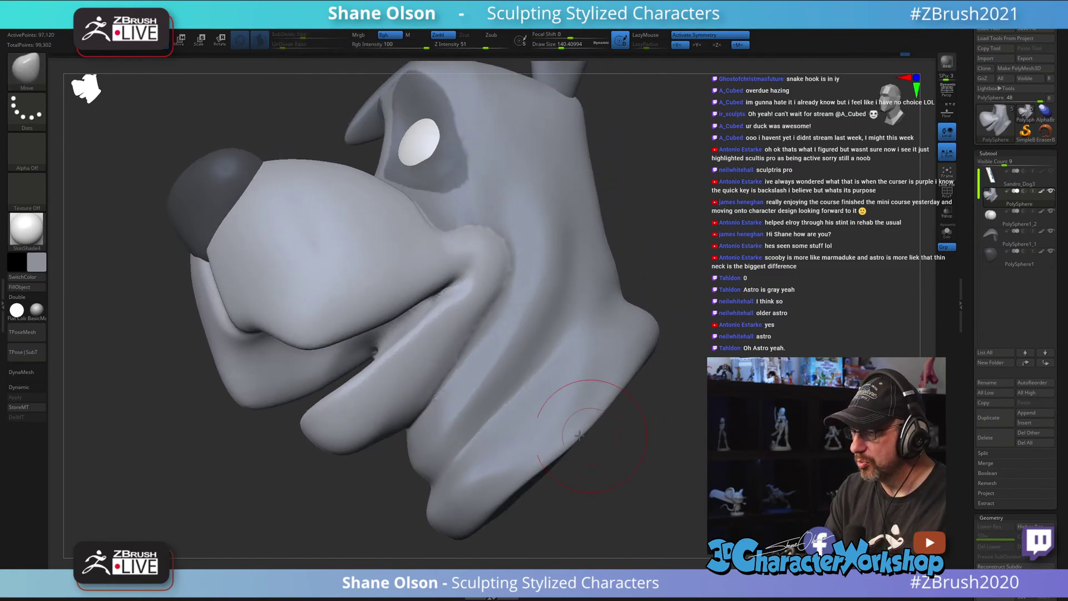
{"action": "right_click_drag", "start_coordinate": [380, 457], "coordinate": [380, 463]}
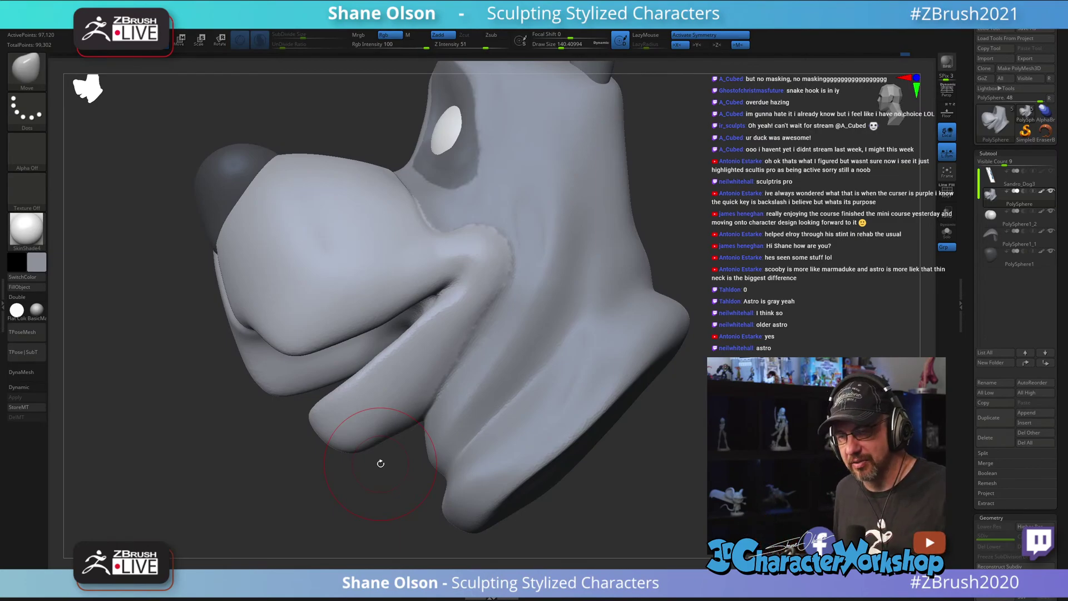
Step: Set the draw size to about 77 and examine the head's overall proportions from three-quarter and front views
{"action": "mouse_move", "coordinate": [649, 411]}
{"action": "left_mouse_down"}
{"action": "mouse_move", "coordinate": [673, 443]}
{"action": "mouse_move", "coordinate": [656, 410]}
{"action": "mouse_move", "coordinate": [688, 419]}
{"action": "mouse_move", "coordinate": [639, 300]}
{"action": "mouse_move", "coordinate": [654, 264]}
{"action": "mouse_move", "coordinate": [639, 370]}
{"action": "left_mouse_up"}
{"action": "key", "text": "s"}
{"action": "left_click", "coordinate": [631, 378]}
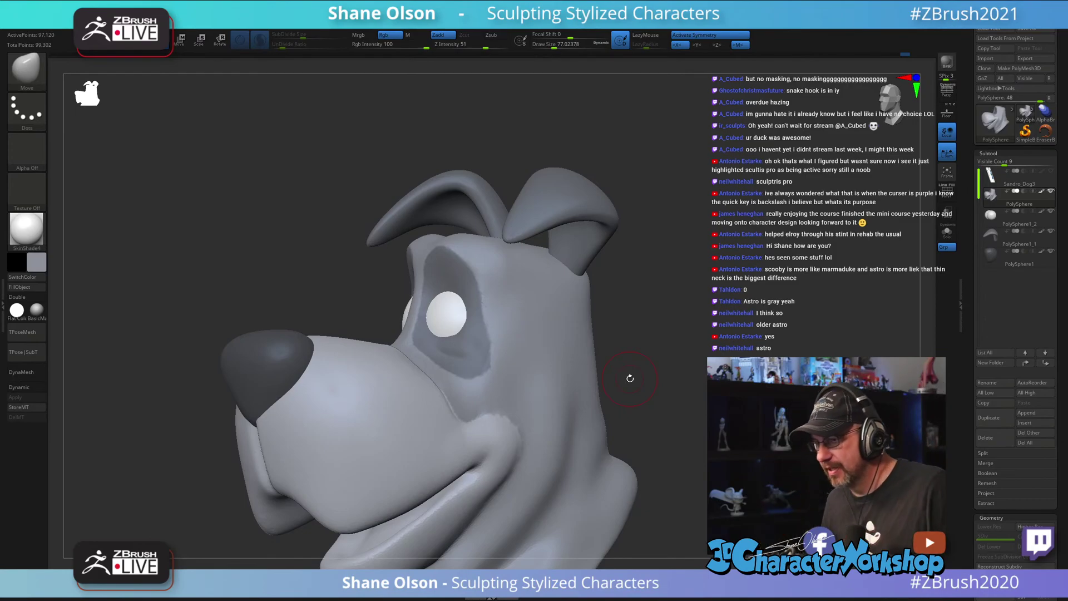
{"action": "left_click_drag", "start_coordinate": [677, 426], "coordinate": [617, 327]}
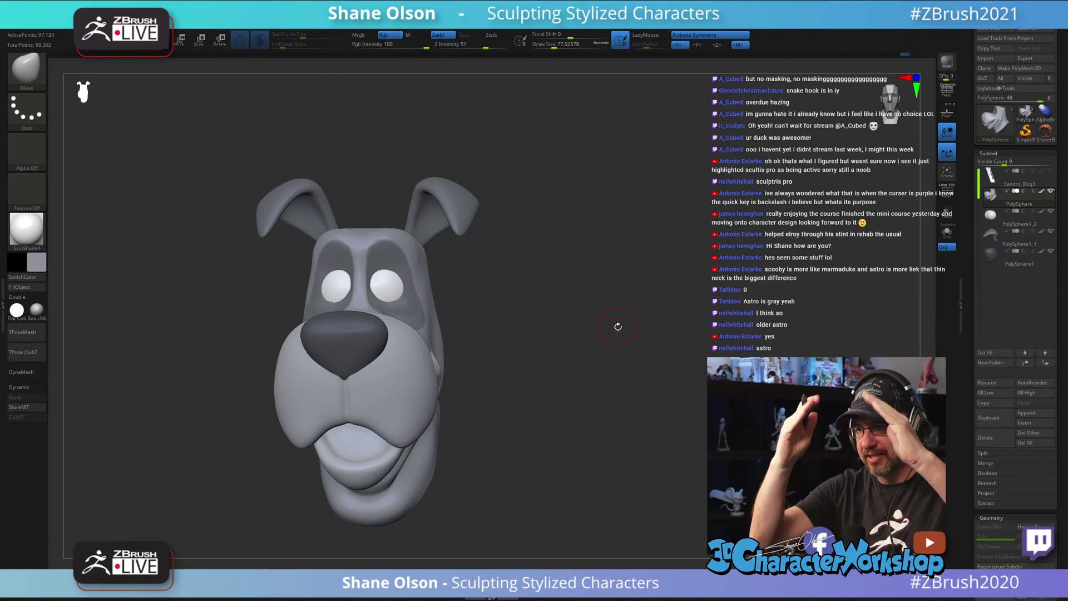
{"action": "right_click_drag", "start_coordinate": [344, 475], "coordinate": [454, 357]}
Step: Set the Move brush's draw size to about 311 and check the head and ears from the front, back and three-quarter views
{"action": "key", "text": "s"}
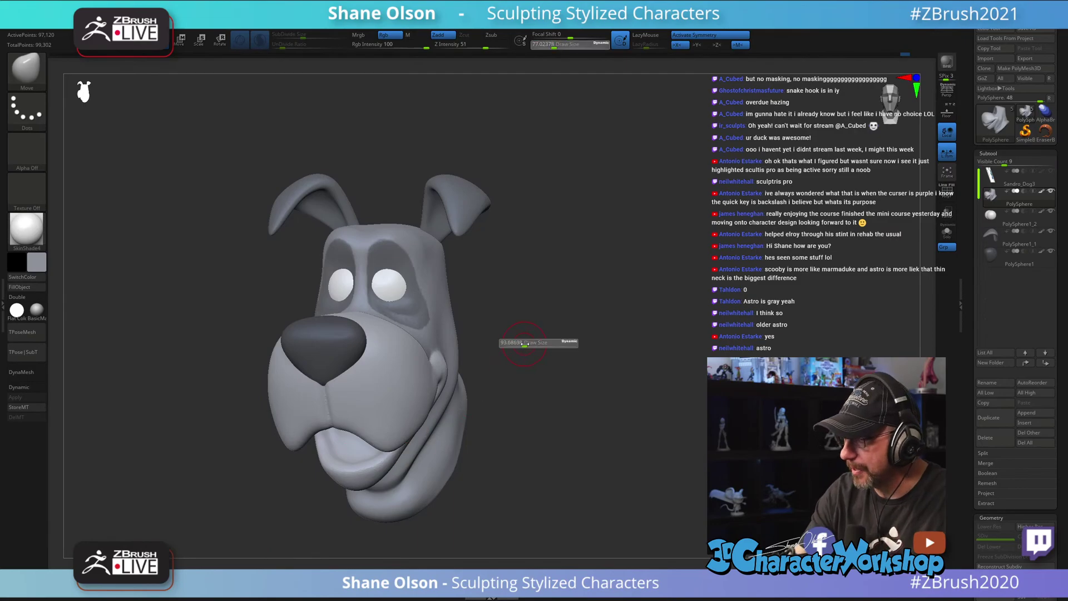
{"action": "right_click_drag", "start_coordinate": [537, 285], "coordinate": [547, 335], "text": "alt"}
{"action": "right_click_drag", "start_coordinate": [547, 335], "coordinate": [558, 341]}
{"action": "key", "text": "s"}
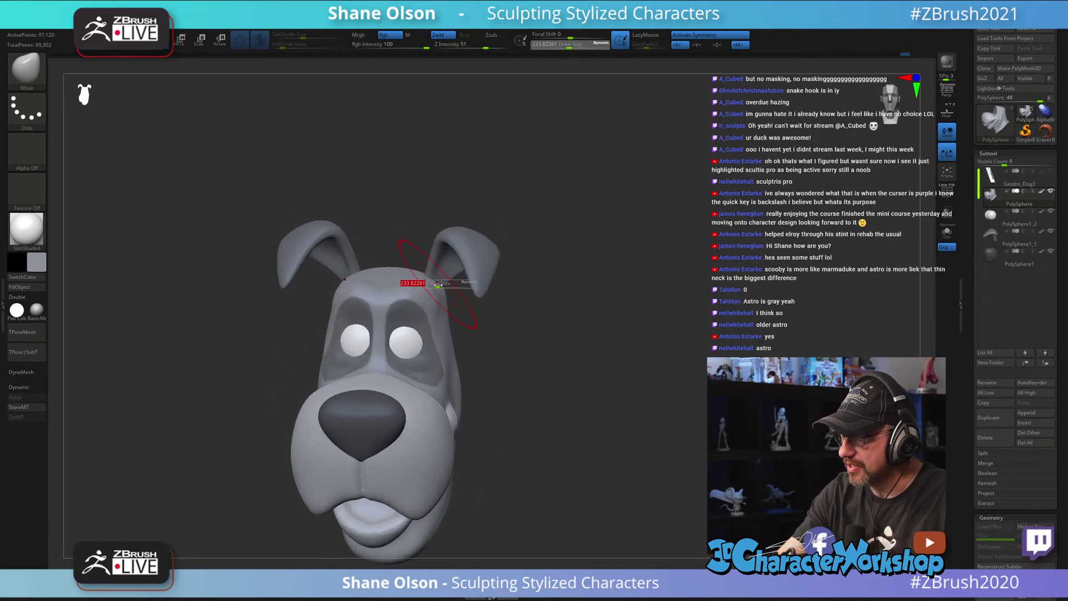
{"action": "left_click_drag", "start_coordinate": [436, 287], "coordinate": [443, 287]}
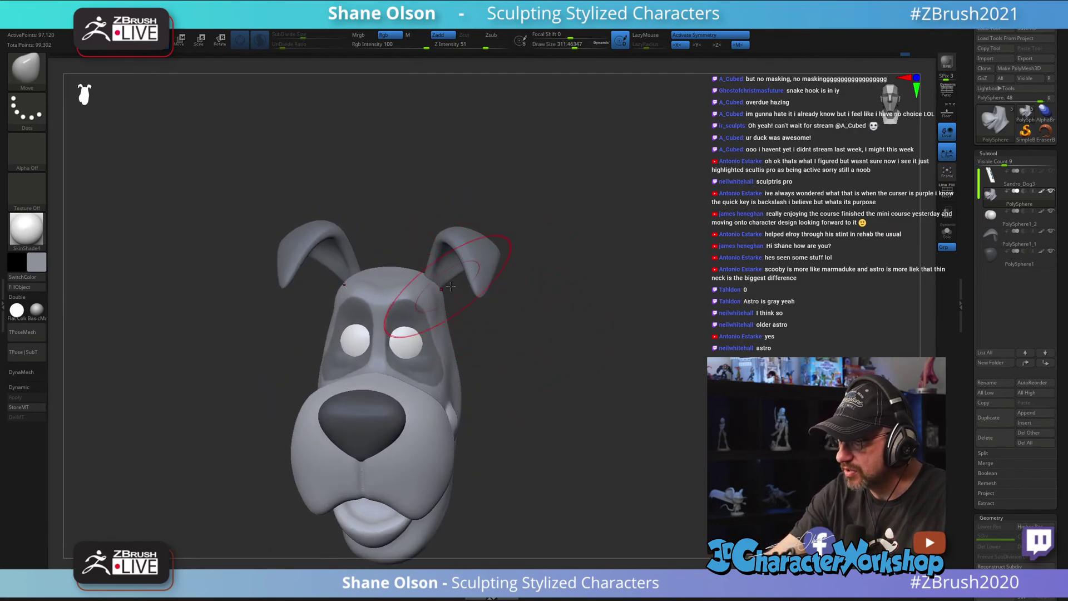
{"action": "right_click_drag", "start_coordinate": [450, 286], "coordinate": [411, 404]}
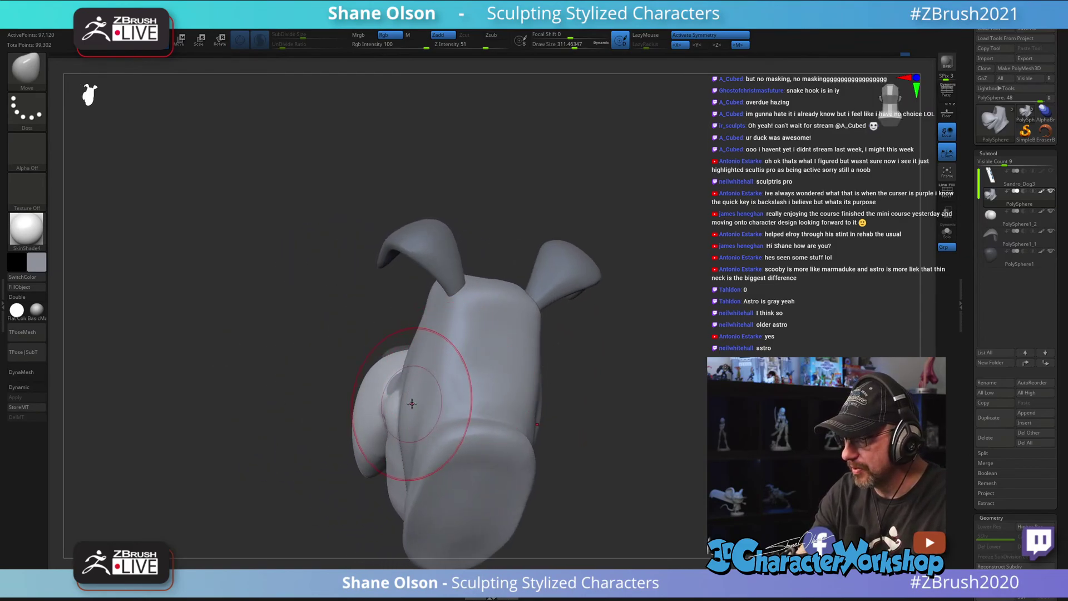
{"action": "mouse_move", "coordinate": [494, 396]}
{"action": "right_mouse_down"}
{"action": "mouse_move", "coordinate": [568, 415]}
{"action": "mouse_move", "coordinate": [603, 394]}
{"action": "mouse_move", "coordinate": [608, 362]}
{"action": "mouse_move", "coordinate": [615, 381]}
{"action": "mouse_move", "coordinate": [523, 390]}
{"action": "right_mouse_up"}
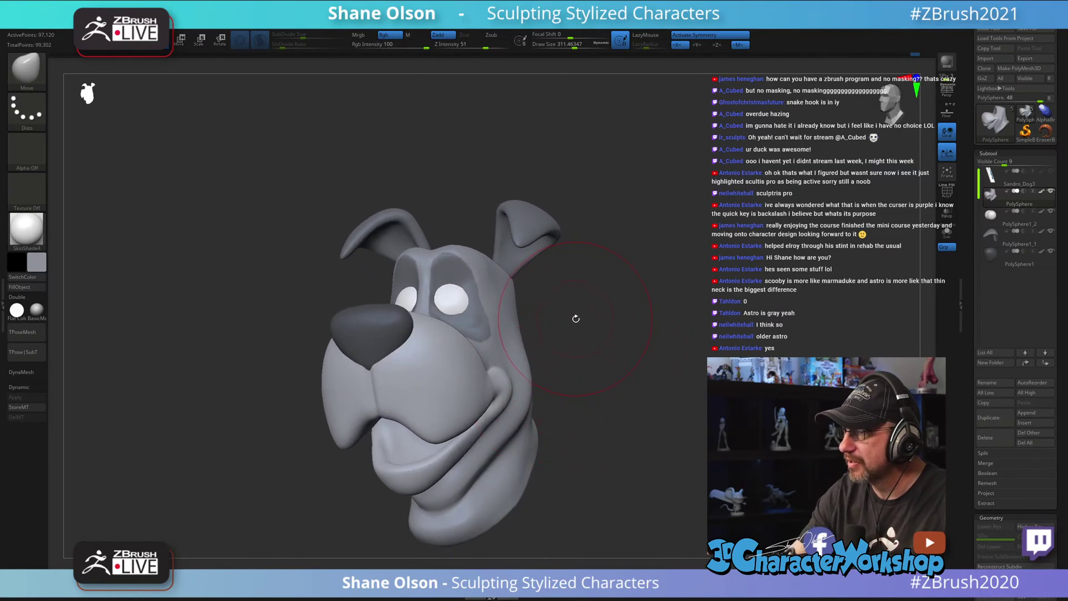
Step: Set the Move brush's draw size to about 207 and then to about 149 while checking the head's three-quarter view
{"action": "right_click_drag", "start_coordinate": [576, 318], "coordinate": [577, 305]}
{"action": "key", "text": "s"}
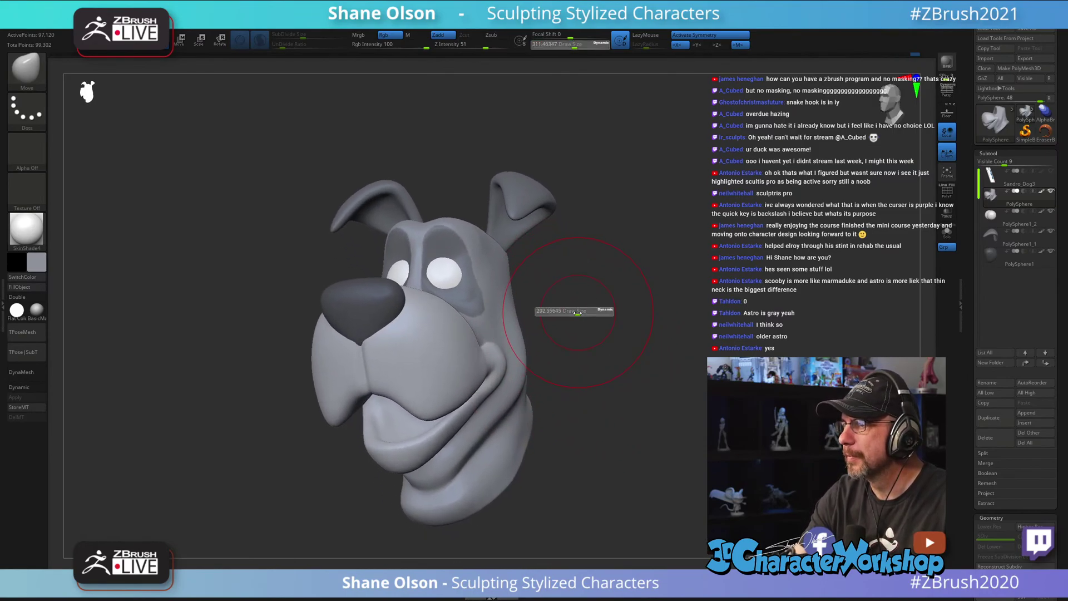
{"action": "mouse_move", "coordinate": [577, 312]}
{"action": "left_mouse_down"}
{"action": "mouse_move", "coordinate": [516, 316]}
{"action": "mouse_move", "coordinate": [519, 344]}
{"action": "left_mouse_up"}
{"action": "key", "text": "s"}
{"action": "key", "text": "s"}
{"action": "key", "text": "s"}
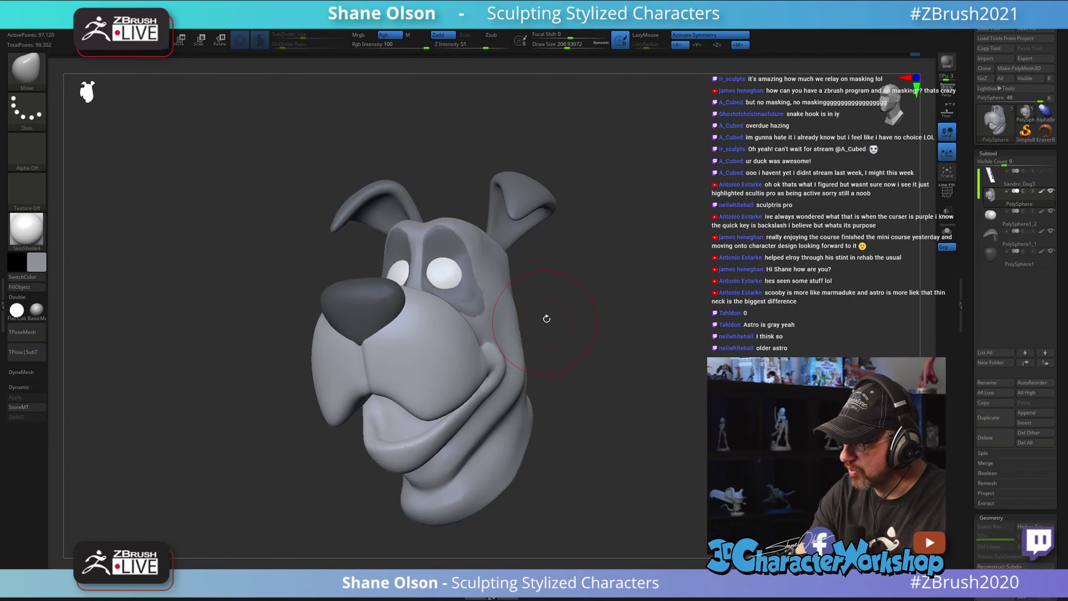
{"action": "mouse_move", "coordinate": [547, 318]}
{"action": "left_mouse_down"}
{"action": "mouse_move", "coordinate": [590, 314]}
{"action": "mouse_move", "coordinate": [544, 310]}
{"action": "mouse_move", "coordinate": [568, 301]}
{"action": "mouse_move", "coordinate": [603, 315]}
{"action": "mouse_move", "coordinate": [568, 288]}
{"action": "mouse_move", "coordinate": [554, 293]}
{"action": "mouse_move", "coordinate": [562, 341]}
{"action": "mouse_move", "coordinate": [538, 316]}
{"action": "left_mouse_up"}
{"action": "key", "text": "s"}
{"action": "key", "text": "s"}
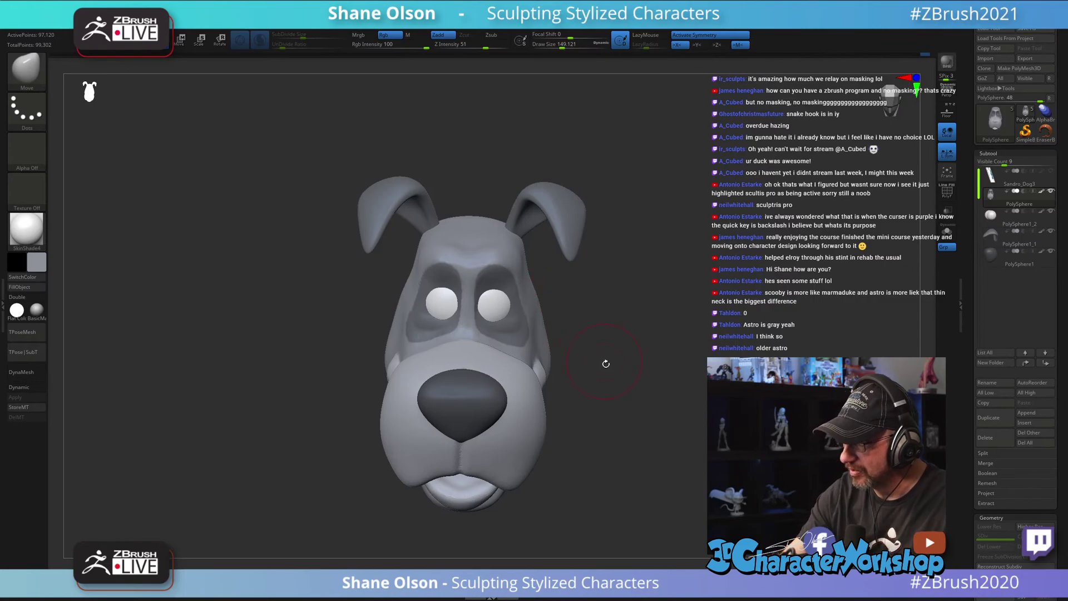
Step: Examine the head's profile, mouth corner, open jaw and neck from the front, three-quarter and side views
{"action": "mouse_move", "coordinate": [606, 363]}
{"action": "left_mouse_down"}
{"action": "mouse_move", "coordinate": [626, 362]}
{"action": "mouse_move", "coordinate": [600, 360]}
{"action": "left_mouse_up"}
{"action": "mouse_move", "coordinate": [619, 319]}
{"action": "left_mouse_down"}
{"action": "mouse_move", "coordinate": [637, 344]}
{"action": "mouse_move", "coordinate": [603, 375]}
{"action": "left_mouse_up"}
{"action": "key", "text": "space"}
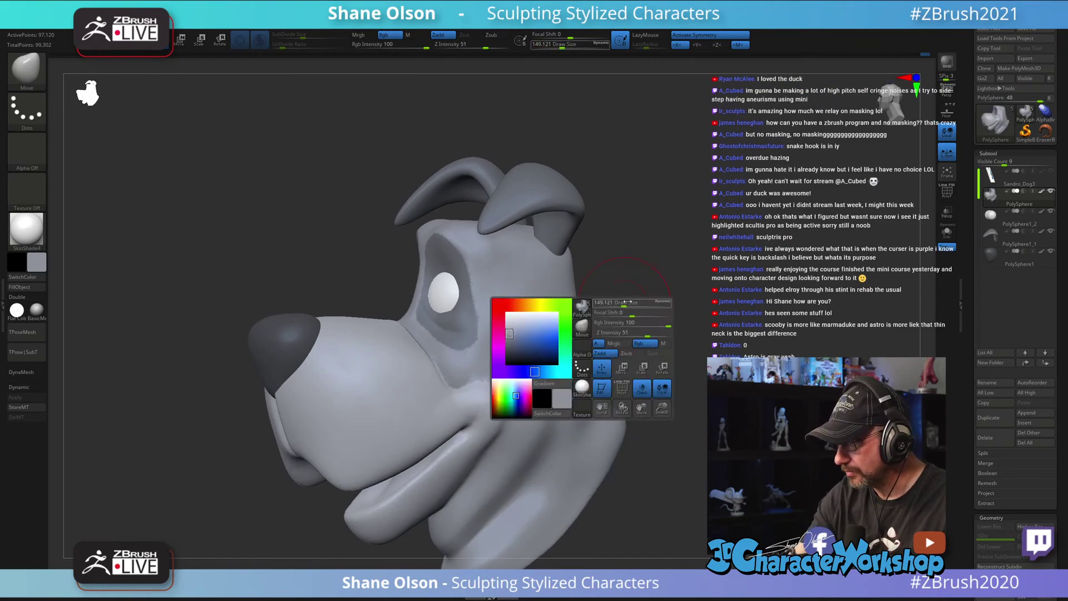
{"action": "left_click_drag", "start_coordinate": [639, 257], "coordinate": [652, 249]}
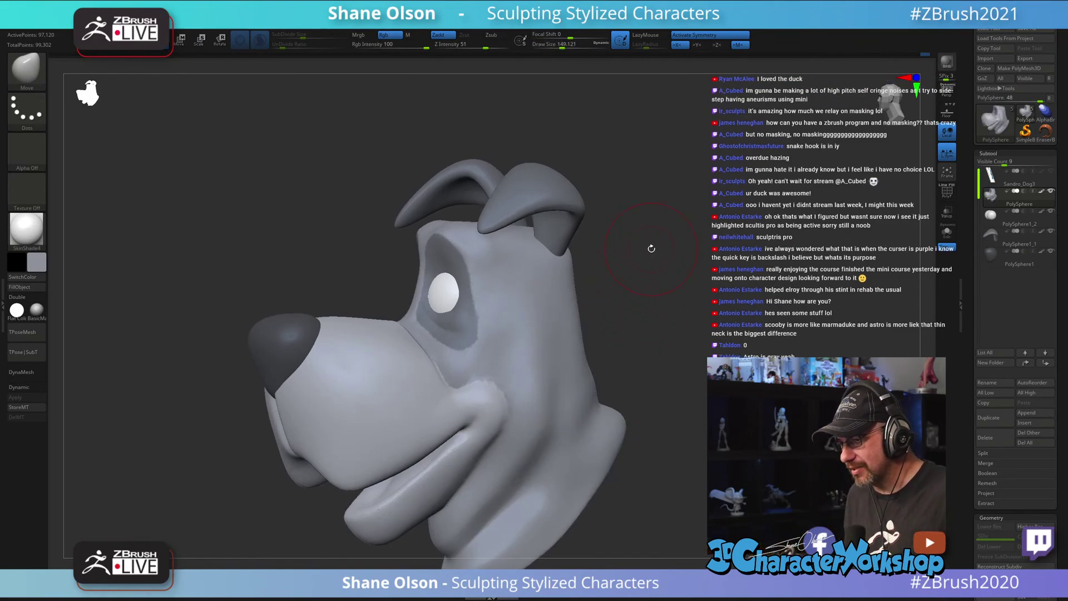
{"action": "left_click_drag", "start_coordinate": [661, 375], "coordinate": [650, 345], "text": "alt"}
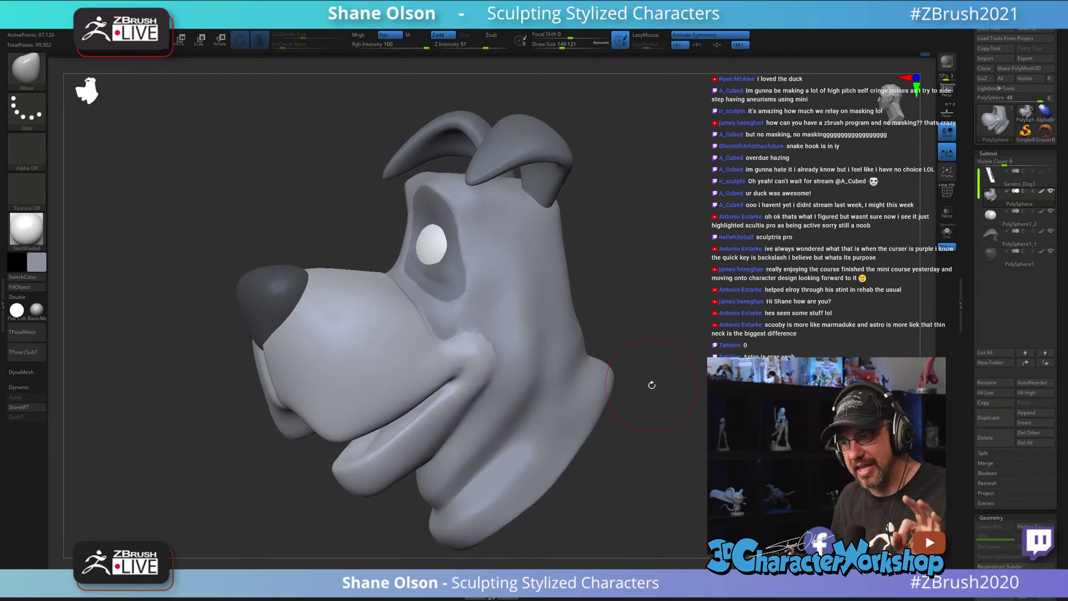
{"action": "left_click_drag", "start_coordinate": [653, 429], "coordinate": [644, 435]}
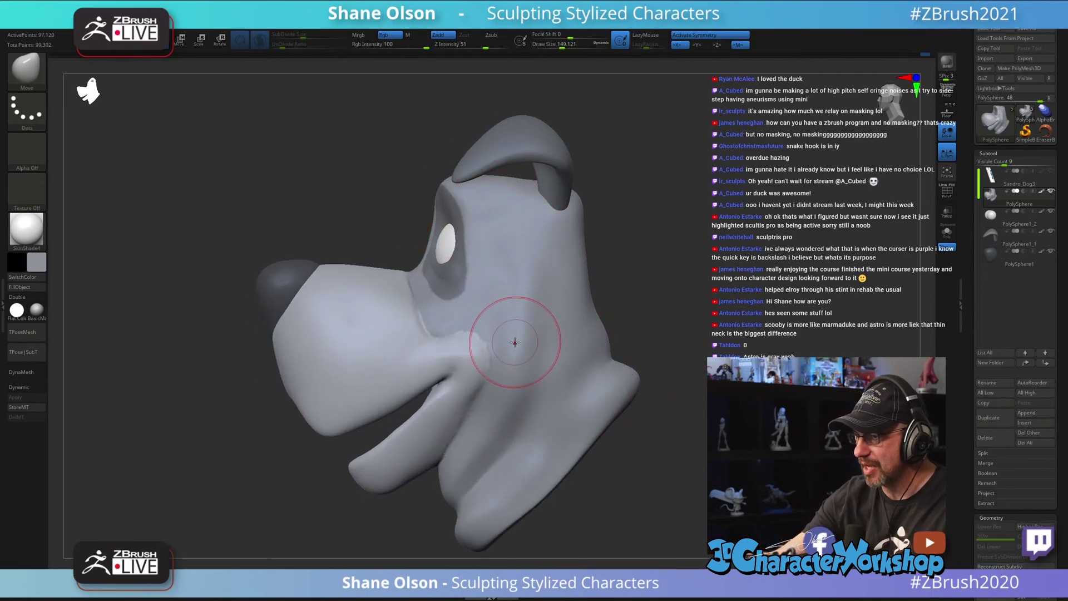
{"action": "mouse_move", "coordinate": [680, 429]}
{"action": "left_mouse_down"}
{"action": "mouse_move", "coordinate": [702, 446]}
{"action": "mouse_move", "coordinate": [680, 449]}
{"action": "mouse_move", "coordinate": [662, 389]}
{"action": "left_mouse_up"}
{"action": "left_click_drag", "start_coordinate": [584, 399], "coordinate": [584, 418]}
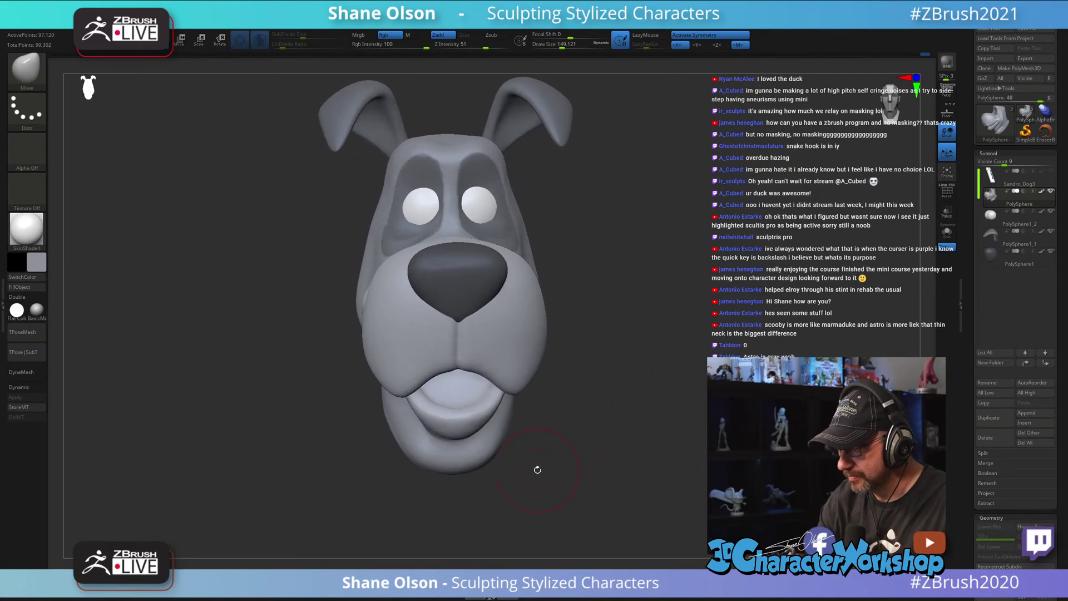
Step: Switch to the IMM insert-mesh brush at a draw size of about 56 and try inserting a QuadSphere-2 inside the mouth
{"action": "left_click", "coordinate": [441, 594]}
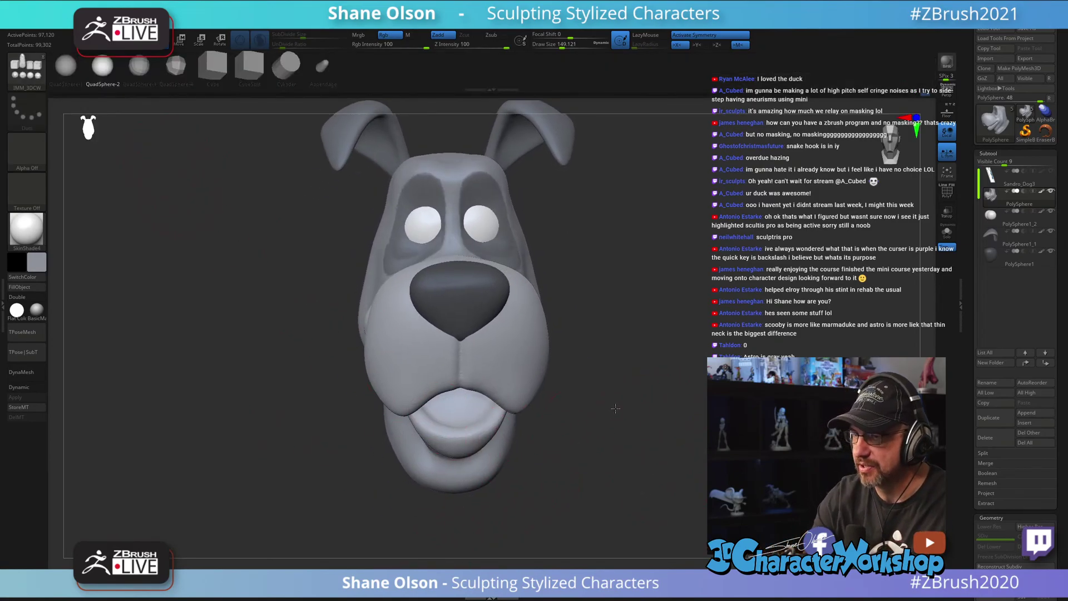
{"action": "mouse_move", "coordinate": [603, 426]}
{"action": "left_mouse_down", "text": "alt"}
{"action": "mouse_move", "coordinate": [620, 387]}
{"action": "mouse_move", "coordinate": [604, 446]}
{"action": "mouse_move", "coordinate": [593, 445]}
{"action": "left_mouse_up", "text": "alt"}
{"action": "key", "text": "s"}
{"action": "left_click_drag", "start_coordinate": [468, 440], "coordinate": [469, 439]}
{"action": "key", "text": "ctrl+z"}
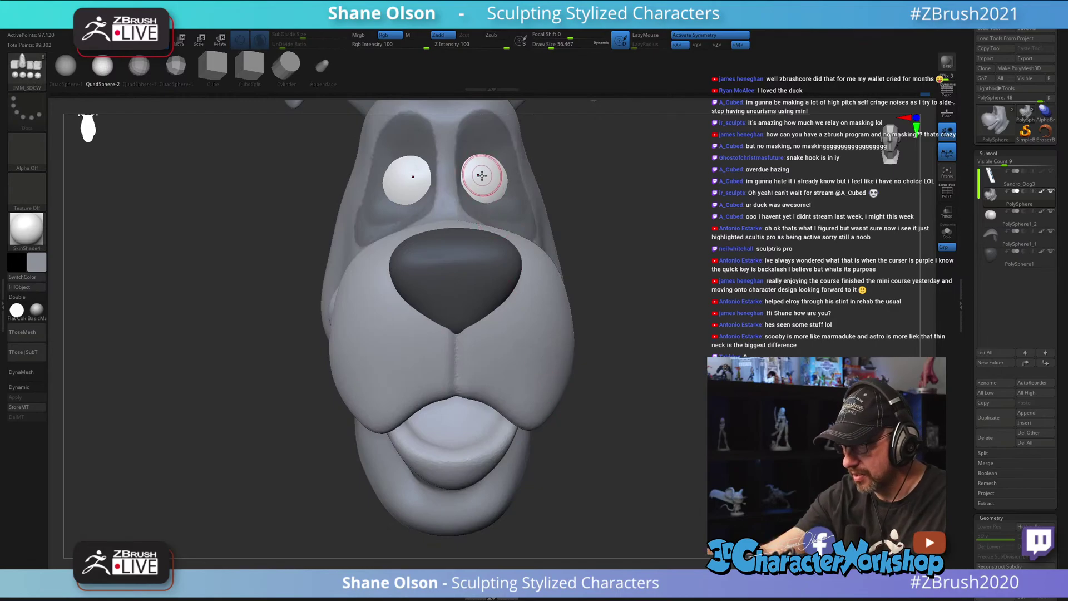
Step: Sample the eye's white as the active colour and choose the QuadSphere-3 insert mesh for the mouth interior
{"action": "key", "text": "c"}
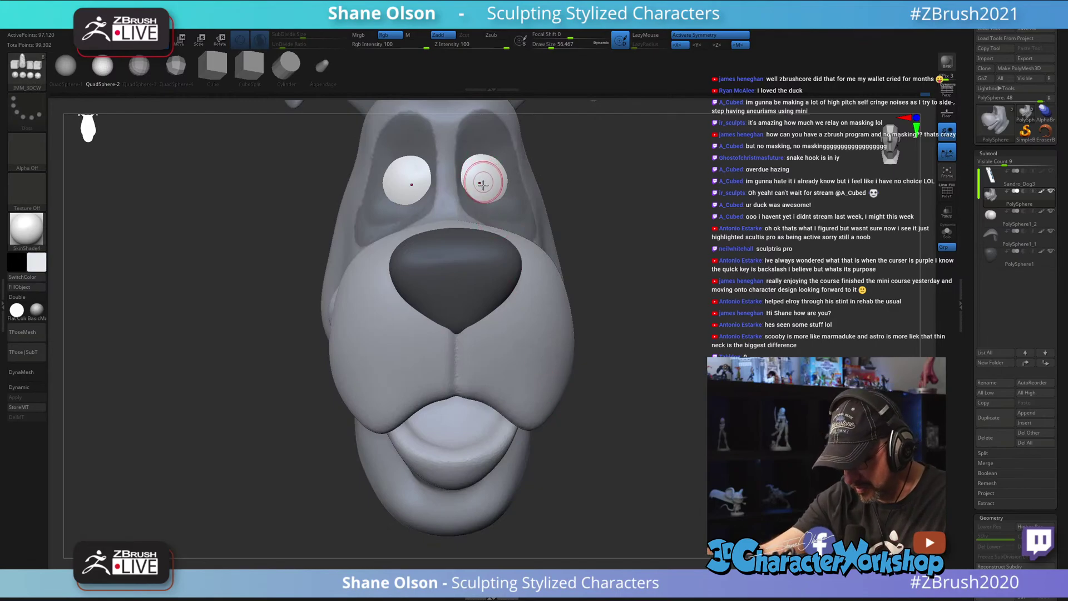
{"action": "left_click", "coordinate": [141, 69]}
{"action": "mouse_move", "coordinate": [489, 408]}
{"action": "right_mouse_down"}
{"action": "mouse_move", "coordinate": [489, 382]}
{"action": "mouse_move", "coordinate": [482, 403]}
{"action": "right_mouse_up"}
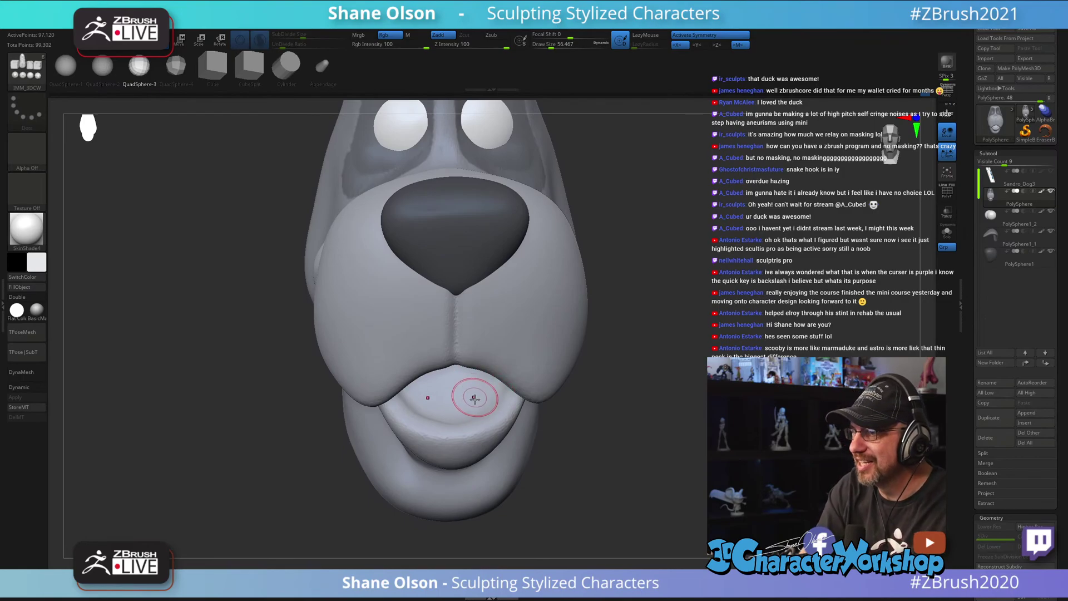
Step: Insert a mirrored pair of QuadSphere-3 spheres inside the lower lip and split them into their own subtool
{"action": "left_click_drag", "start_coordinate": [469, 421], "coordinate": [467, 427]}
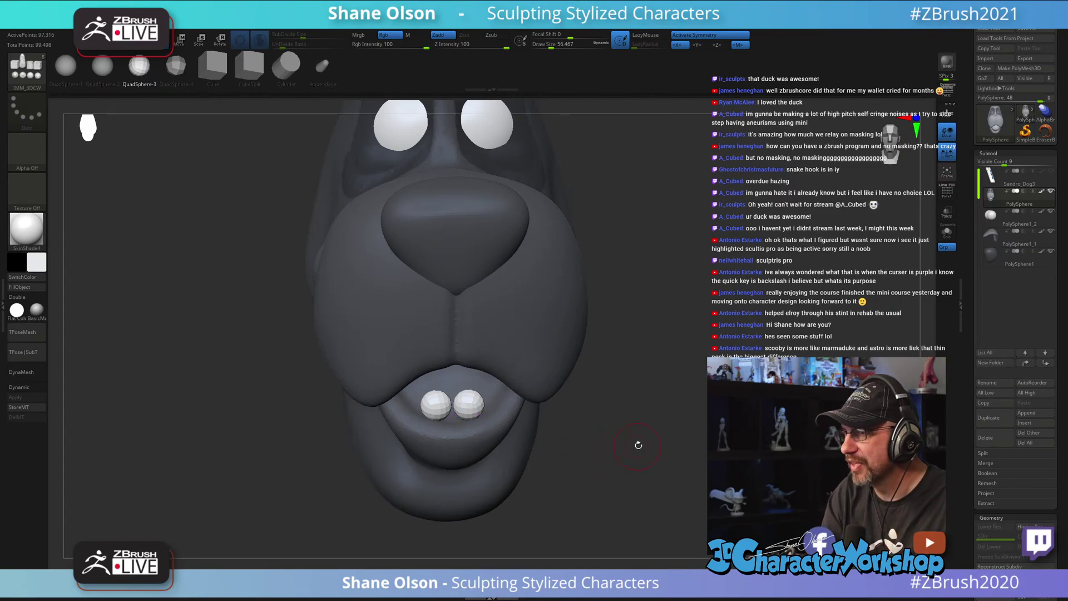
{"action": "right_click_drag", "start_coordinate": [639, 445], "coordinate": [668, 451]}
{"action": "key", "text": "space"}
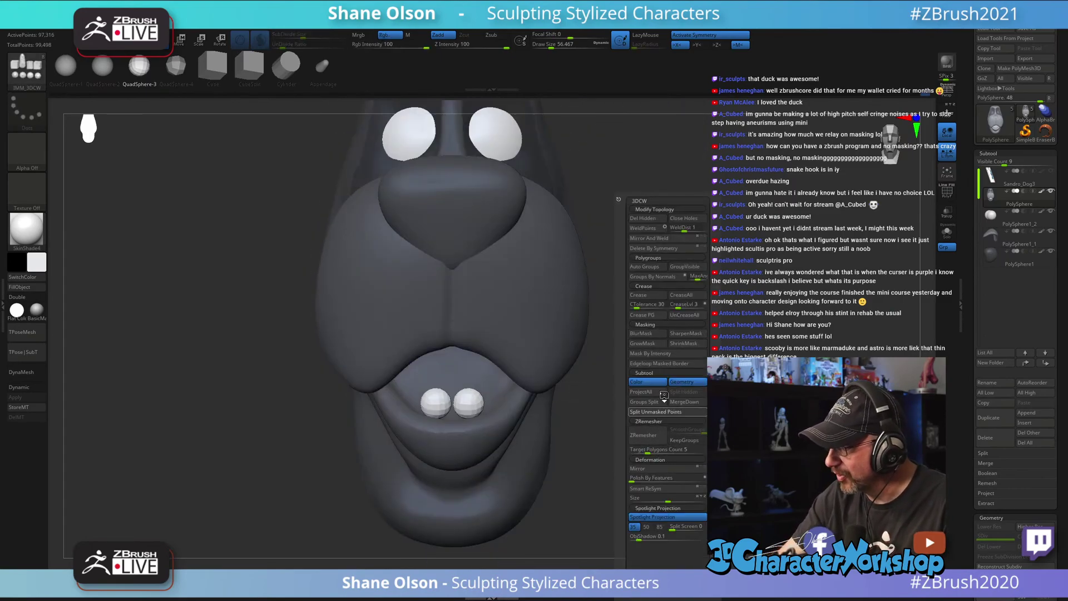
{"action": "left_click", "coordinate": [665, 410]}
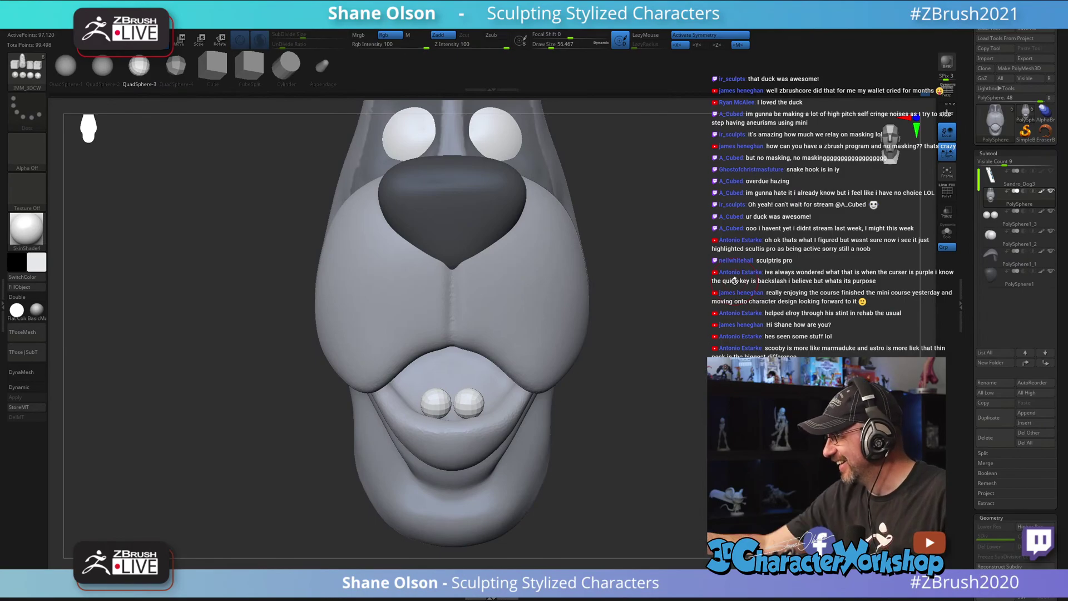
{"action": "left_click_drag", "start_coordinate": [743, 284], "coordinate": [795, 334]}
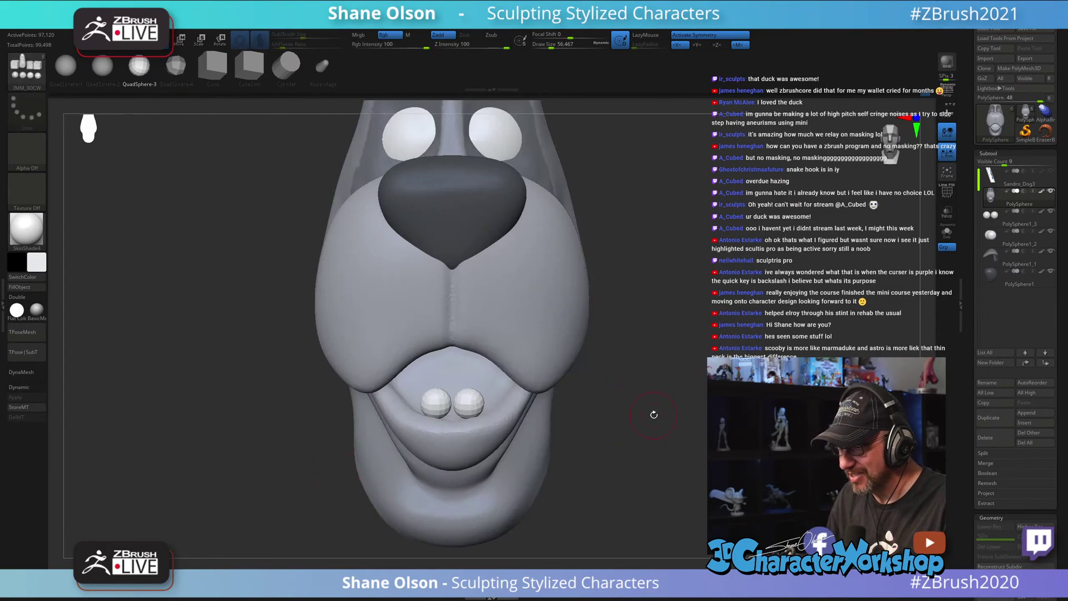
{"action": "left_click_drag", "start_coordinate": [654, 415], "coordinate": [293, 455]}
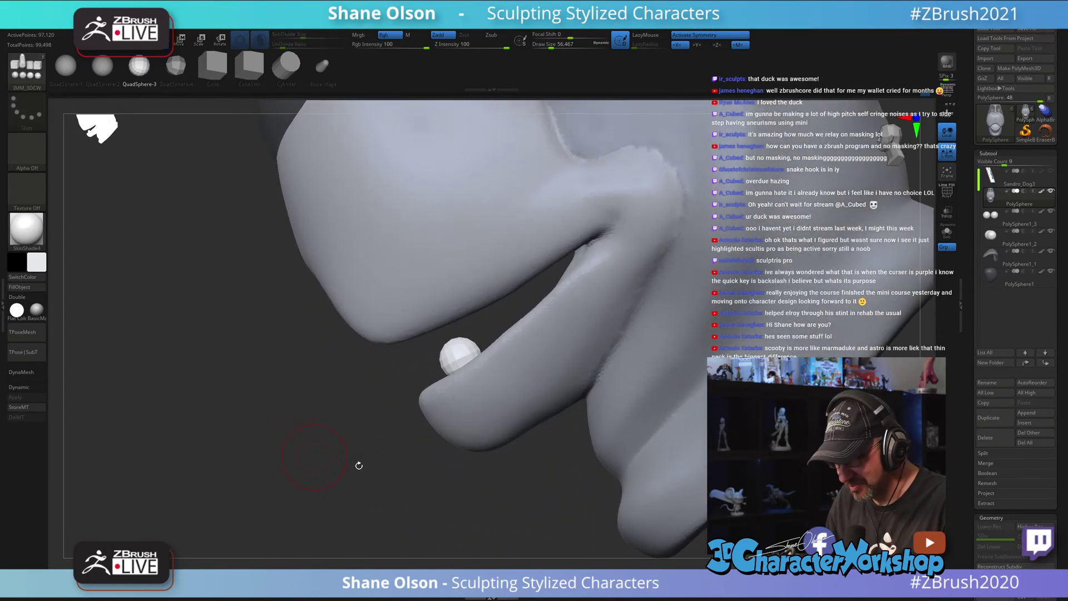
{"action": "key", "text": "d"}
{"action": "key", "text": "shift+d"}
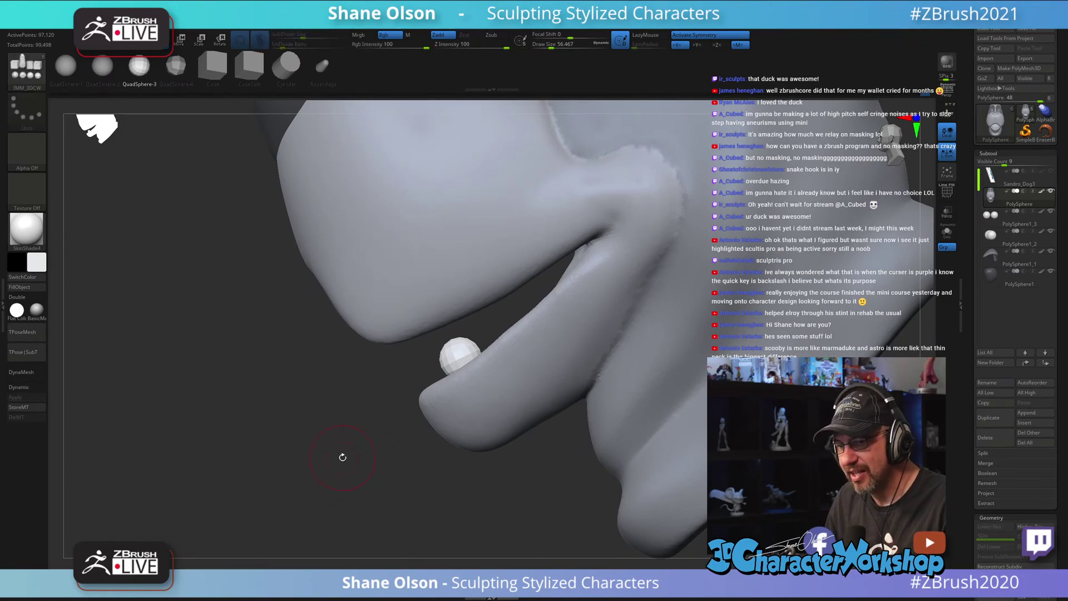
{"action": "left_click", "coordinate": [992, 236]}
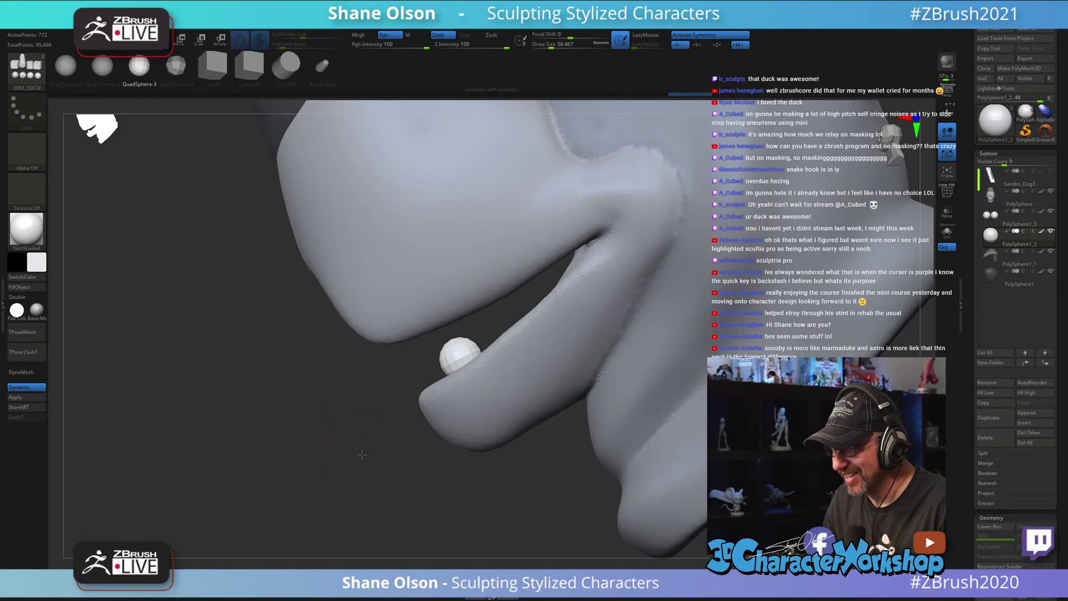
{"action": "left_click_drag", "start_coordinate": [362, 454], "coordinate": [370, 470]}
Step: Show the polyframe, make the new tooth spheres the active subtool and enable dynamic subdivision on them
{"action": "key", "text": "shift+f"}
{"action": "key", "text": "shift+f"}
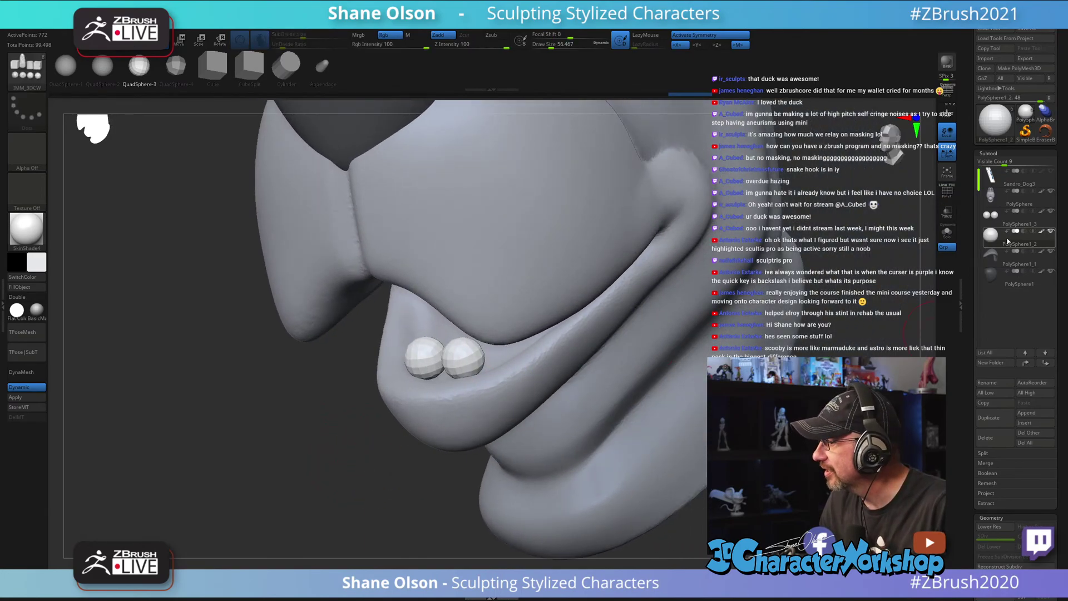
{"action": "key", "text": "shift+f"}
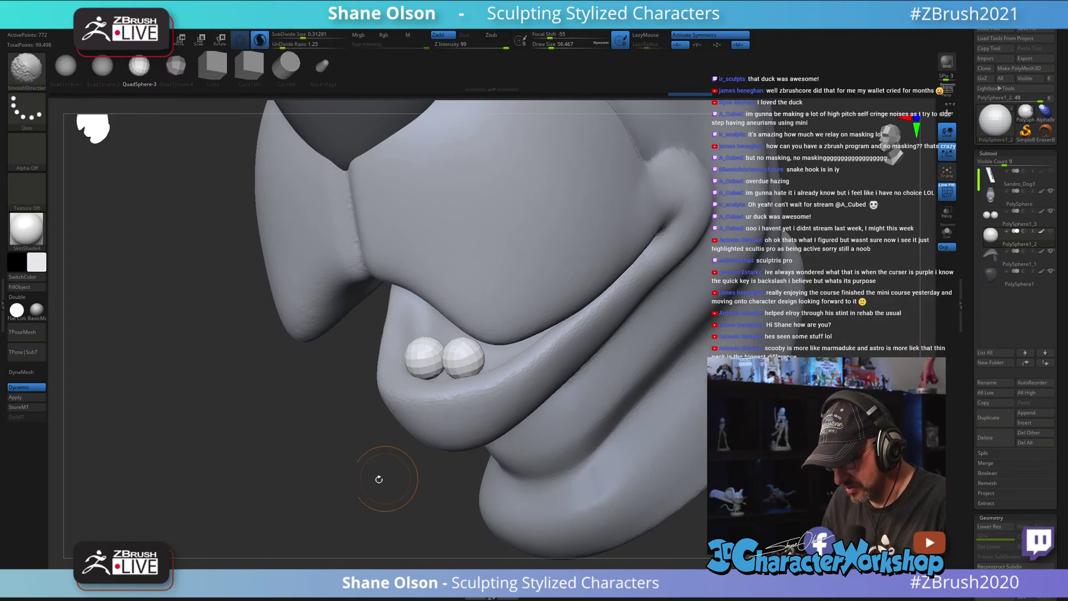
{"action": "left_click", "coordinate": [467, 367], "text": "alt"}
{"action": "left_click_drag", "start_coordinate": [297, 484], "coordinate": [379, 463]}
{"action": "key", "text": "d"}
Step: Adjust the placement of the tooth spheres on the lower jaw with the transform gizmo
{"action": "left_click_drag", "start_coordinate": [680, 361], "coordinate": [539, 332]}
{"action": "key", "text": "w"}
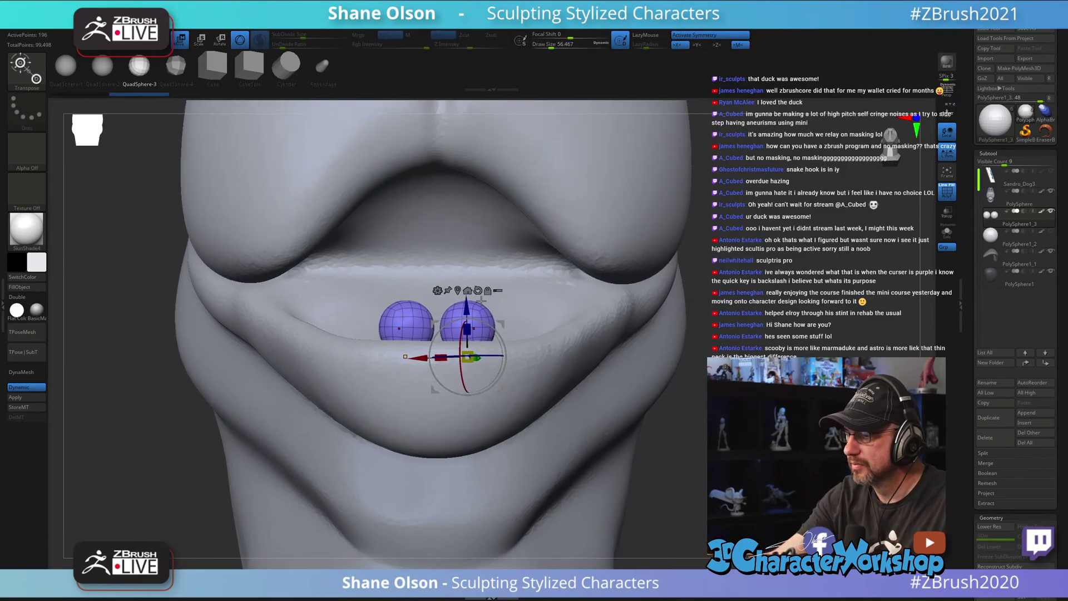
{"action": "left_click_drag", "start_coordinate": [468, 306], "coordinate": [529, 395]}
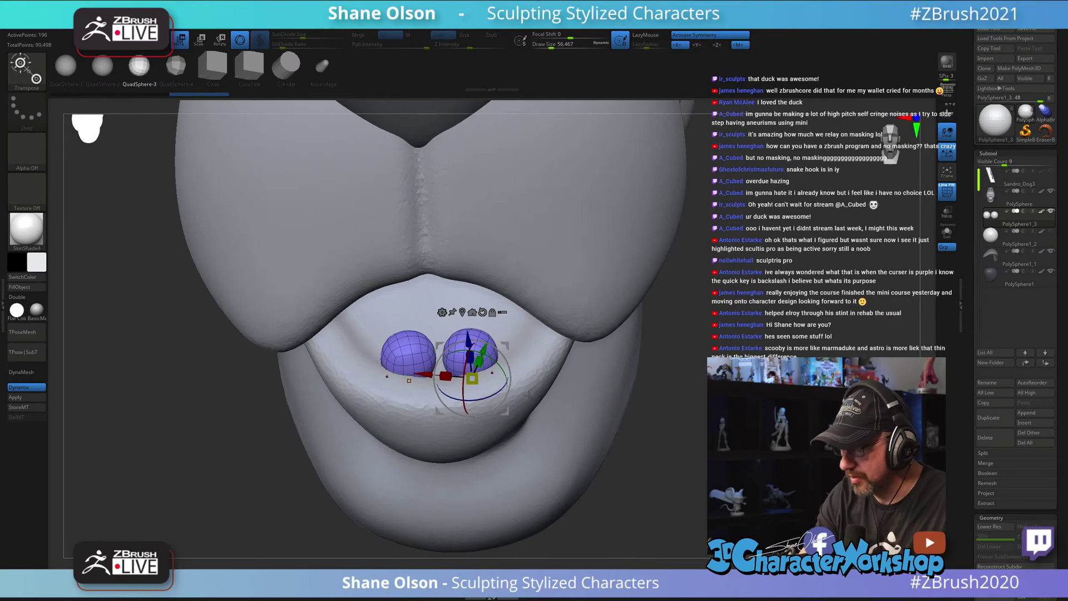
Step: Stretch the spheres upward into egg-shaped teeth with the Move brush, raising the draw size to about 77
{"action": "key", "text": "q"}
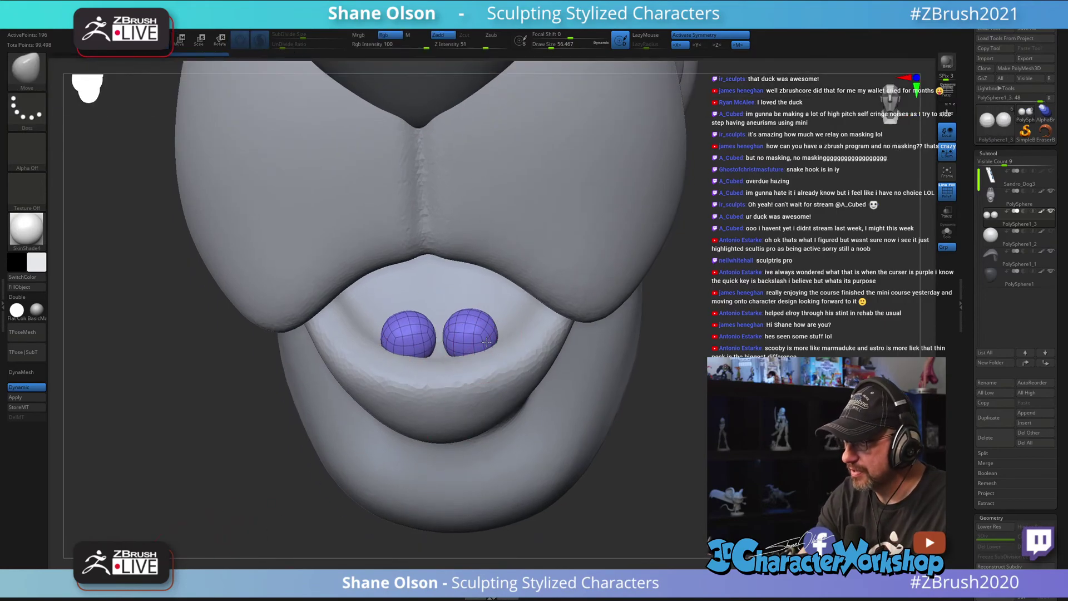
{"action": "right_click_drag", "start_coordinate": [488, 419], "coordinate": [480, 376]}
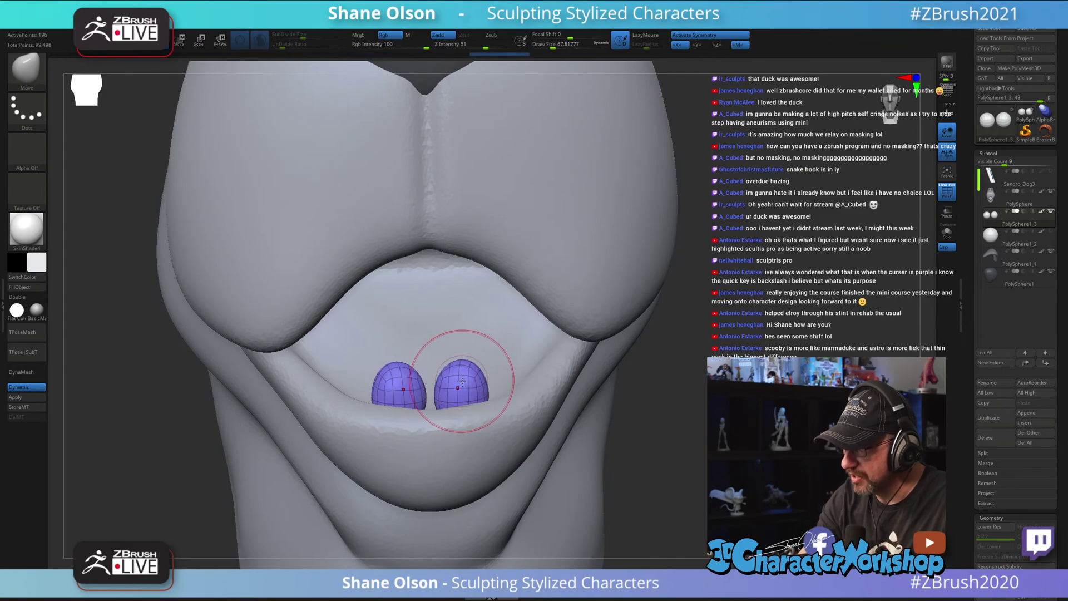
{"action": "key", "text": "s"}
{"action": "left_click_drag", "start_coordinate": [465, 379], "coordinate": [468, 379]}
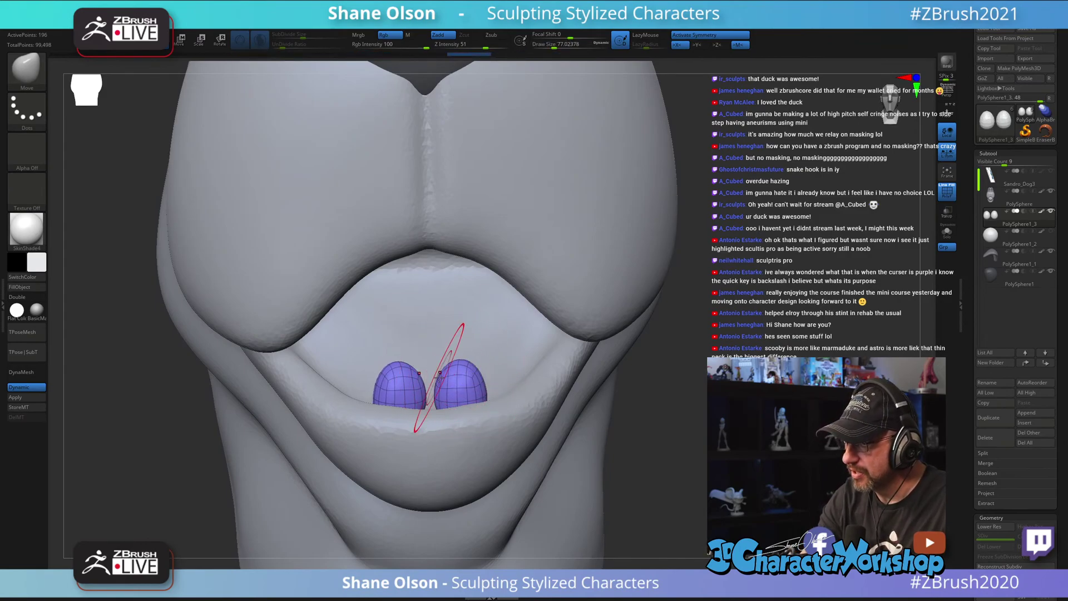
{"action": "right_click_drag", "start_coordinate": [429, 384], "coordinate": [493, 427]}
Step: Isolate the teeth in Solo mode and refine their inner sides with the Move brush at draw size about 56
{"action": "key", "text": "shift+alt+s"}
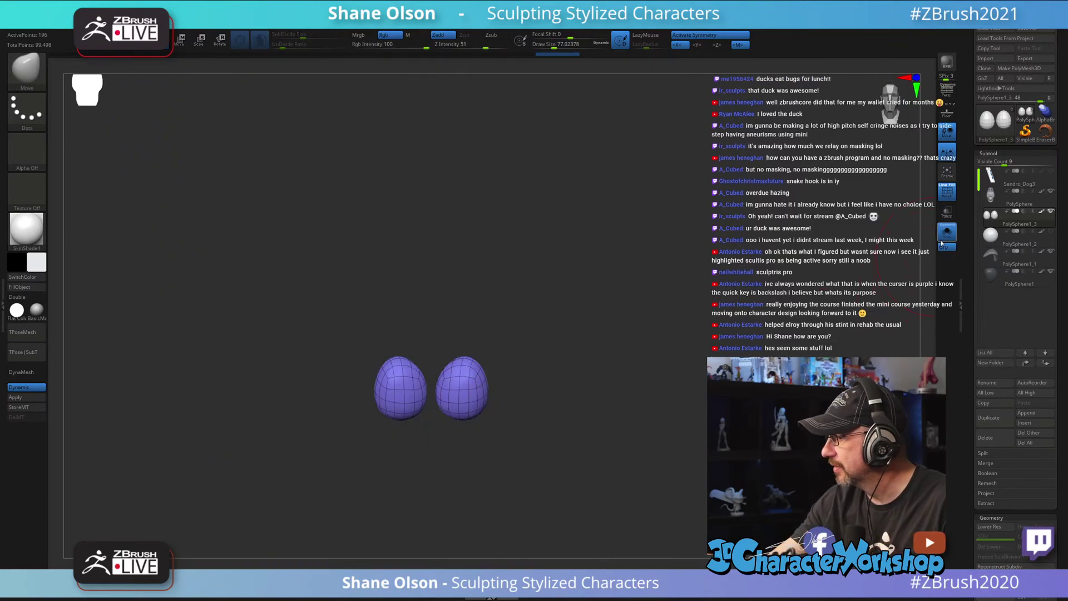
{"action": "key", "text": "s"}
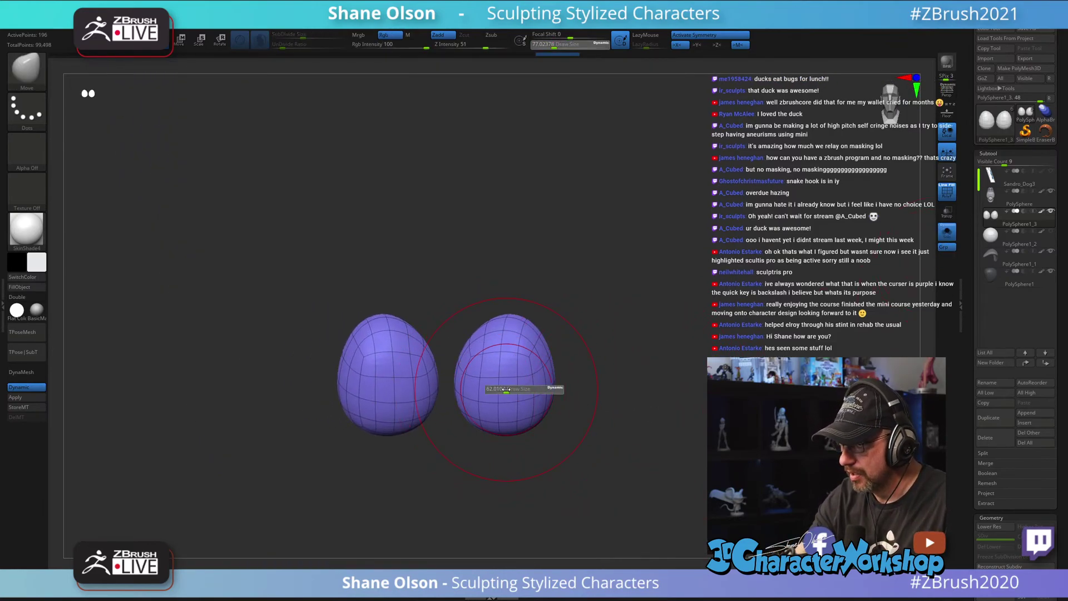
{"action": "left_click_drag", "start_coordinate": [563, 389], "coordinate": [548, 389]}
{"action": "right_click_drag", "start_coordinate": [447, 384], "coordinate": [464, 352]}
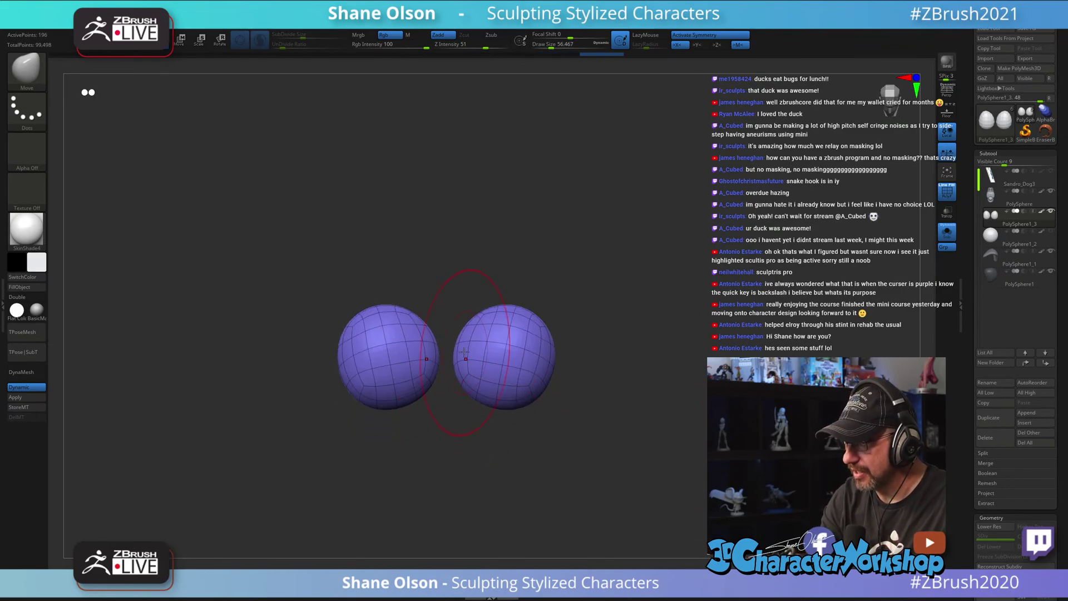
{"action": "left_click_drag", "start_coordinate": [500, 385], "coordinate": [462, 417]}
Step: Use the transform gizmo, with its pivot at the tooth base, to narrow the gap between the two teeth
{"action": "key", "text": "w"}
{"action": "left_click_drag", "start_coordinate": [588, 310], "coordinate": [588, 306]}
{"action": "left_click_drag", "start_coordinate": [459, 416], "coordinate": [458, 417]}
{"action": "left_click_drag", "start_coordinate": [546, 305], "coordinate": [542, 314], "text": "alt"}
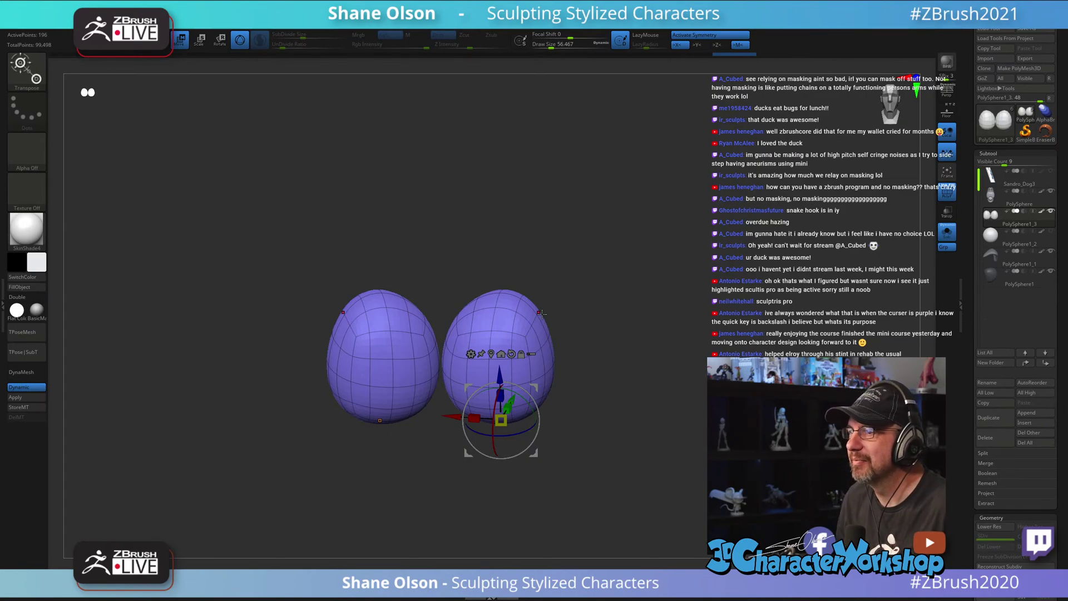
{"action": "left_click_drag", "start_coordinate": [610, 340], "coordinate": [609, 352], "text": "alt"}
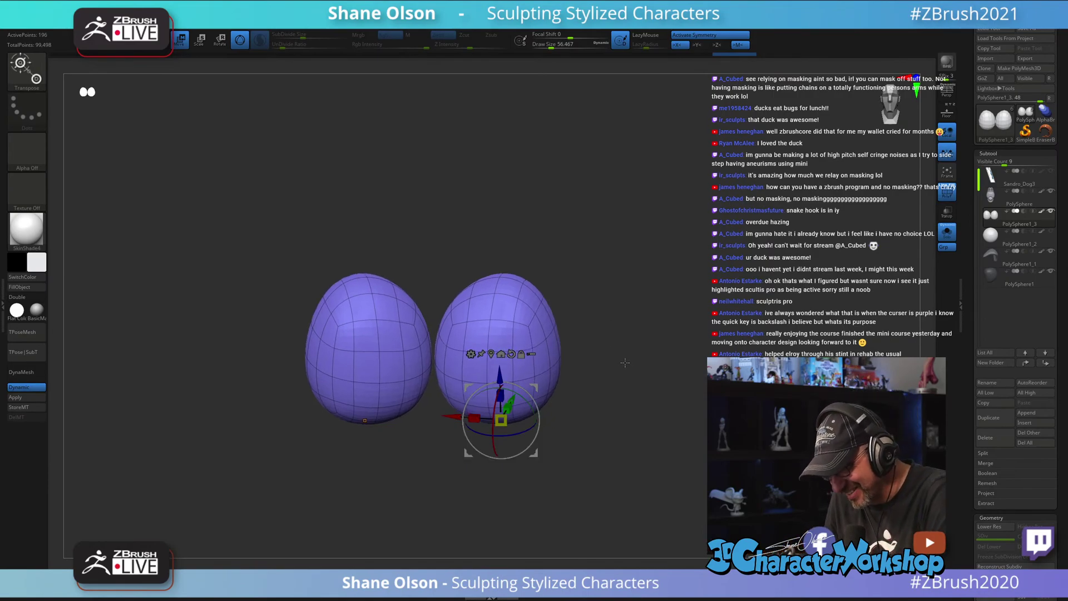
Step: Refine the tooth profile and pull up the tips with the Move brush, adjusting the draw size between areas
{"action": "key", "text": "q"}
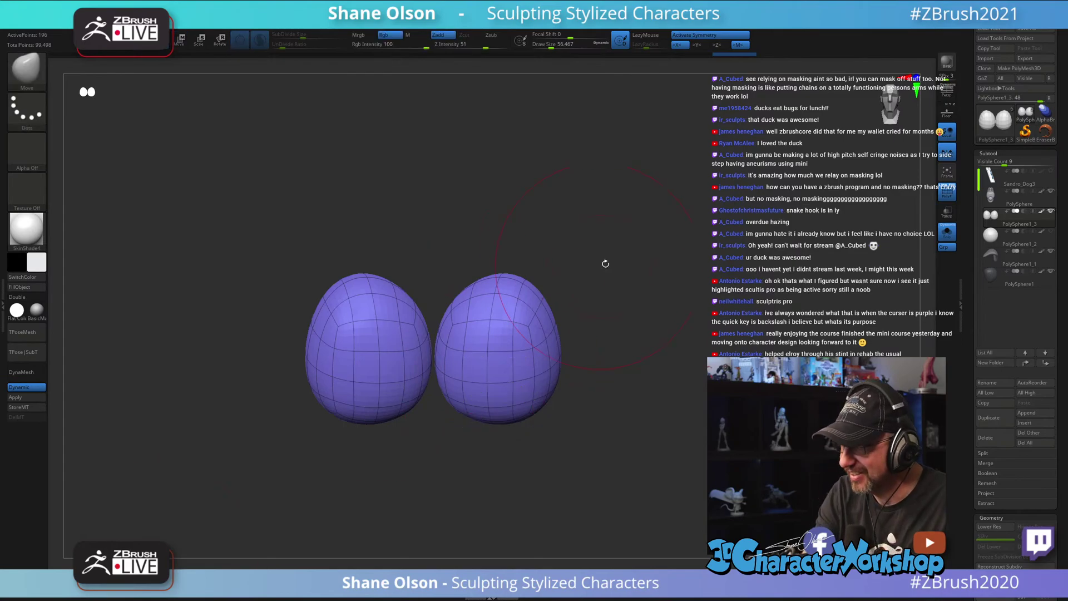
{"action": "key", "text": "s"}
{"action": "left_click_drag", "start_coordinate": [607, 288], "coordinate": [610, 288]}
{"action": "mouse_move", "coordinate": [495, 286]}
{"action": "left_mouse_down"}
{"action": "mouse_move", "coordinate": [492, 271]}
{"action": "mouse_move", "coordinate": [525, 263]}
{"action": "mouse_move", "coordinate": [498, 264]}
{"action": "left_mouse_up"}
{"action": "key", "text": "bracketleft"}
{"action": "key", "text": "bracketleft"}
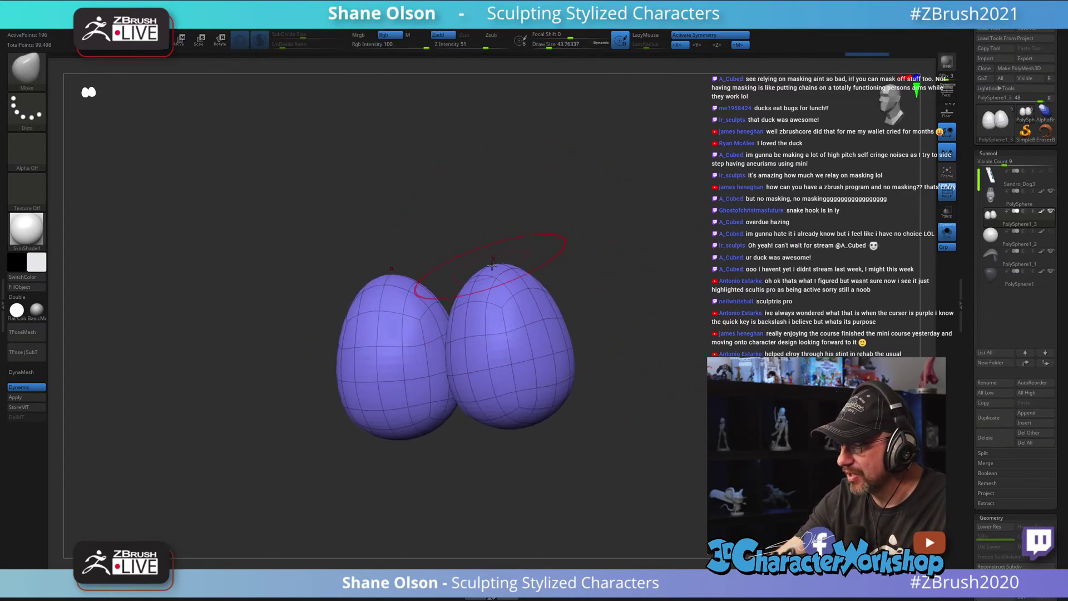
{"action": "left_click_drag", "start_coordinate": [618, 303], "coordinate": [552, 304]}
{"action": "key", "text": "bracketright"}
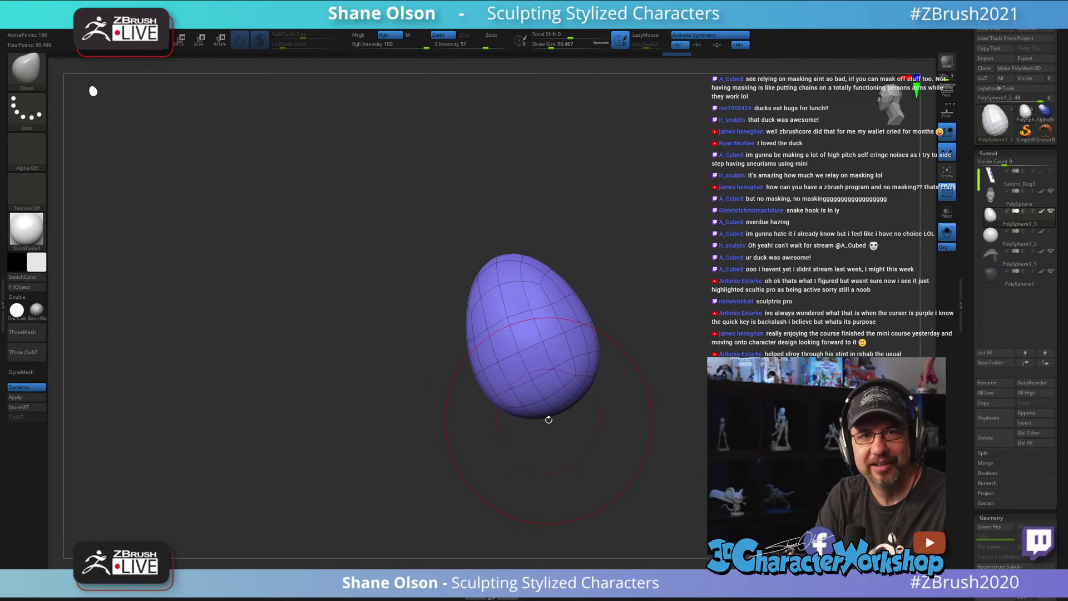
{"action": "key", "text": "s"}
{"action": "left_click_drag", "start_coordinate": [634, 372], "coordinate": [676, 373]}
Step: Undo the trial gizmo transform and flatten the teeth front to back by scaling them along the depth axis
{"action": "key", "text": "w"}
{"action": "mouse_move", "coordinate": [563, 390]}
{"action": "left_mouse_down"}
{"action": "mouse_move", "coordinate": [564, 359]}
{"action": "mouse_move", "coordinate": [569, 404]}
{"action": "left_mouse_up"}
{"action": "mouse_move", "coordinate": [662, 383]}
{"action": "left_mouse_down"}
{"action": "mouse_move", "coordinate": [699, 471]}
{"action": "mouse_move", "coordinate": [605, 390]}
{"action": "mouse_move", "coordinate": [665, 360]}
{"action": "mouse_move", "coordinate": [709, 354]}
{"action": "left_mouse_up"}
{"action": "key", "text": "ctrl+z"}
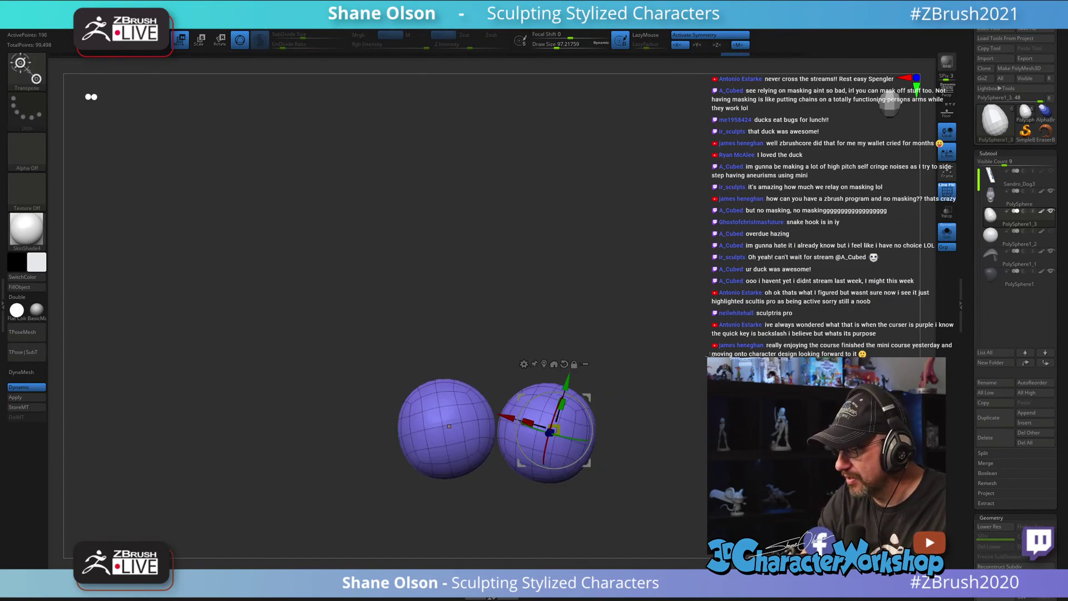
{"action": "mouse_move", "coordinate": [563, 404]}
{"action": "left_mouse_down"}
{"action": "mouse_move", "coordinate": [558, 439]}
{"action": "mouse_move", "coordinate": [579, 395]}
{"action": "mouse_move", "coordinate": [615, 384]}
{"action": "mouse_move", "coordinate": [616, 360]}
{"action": "mouse_move", "coordinate": [595, 446]}
{"action": "left_mouse_up"}
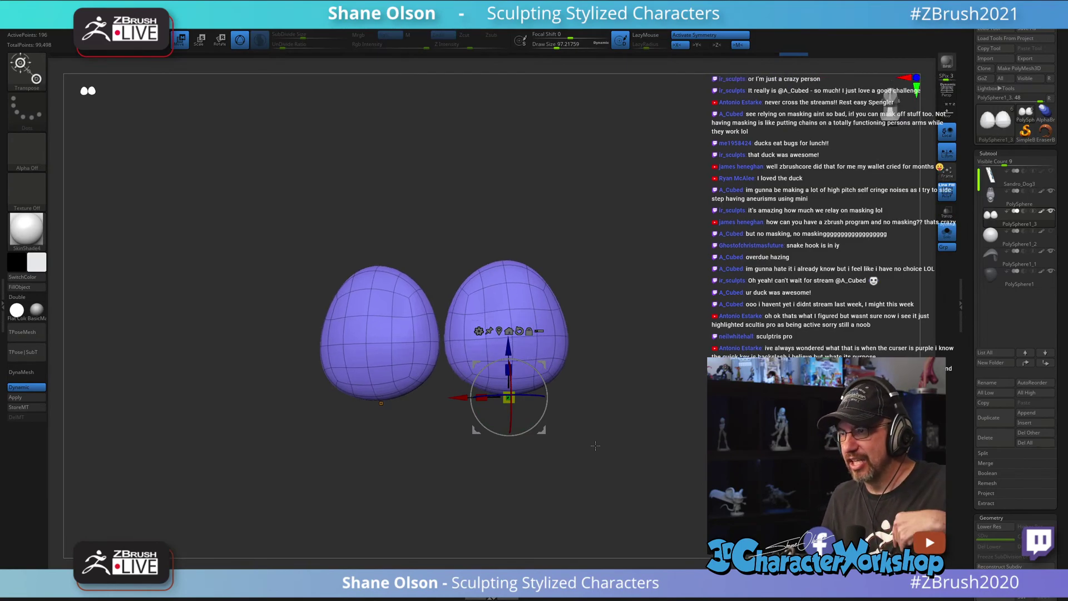
Step: Push in the lower outer sides of the teeth with the Move brush at draw size about 59
{"action": "key", "text": "q"}
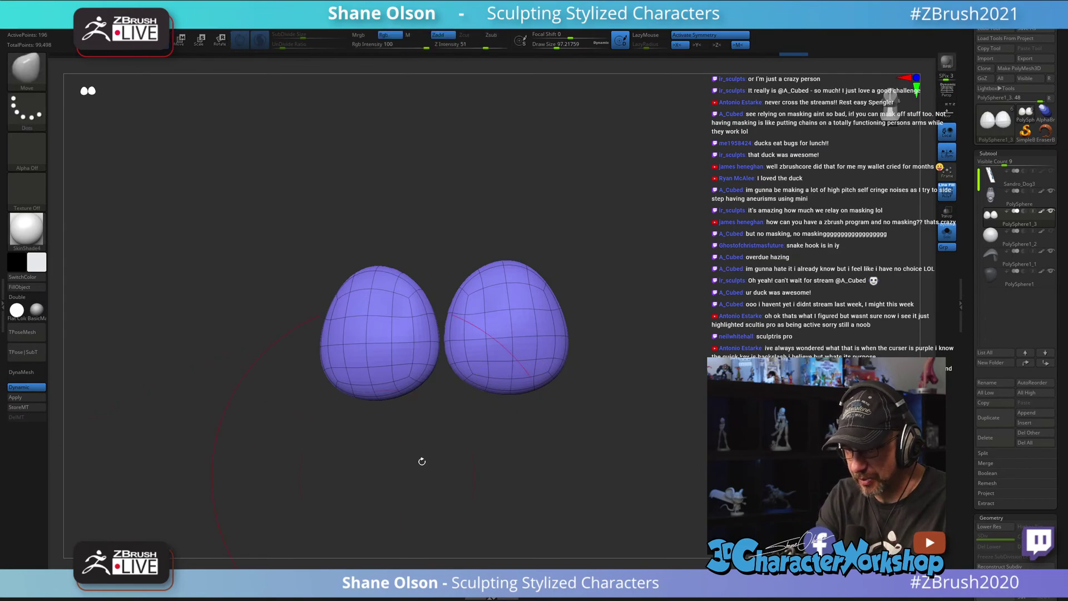
{"action": "key", "text": "s"}
{"action": "left_click_drag", "start_coordinate": [596, 398], "coordinate": [597, 398]}
{"action": "left_click_drag", "start_coordinate": [605, 390], "coordinate": [590, 362]}
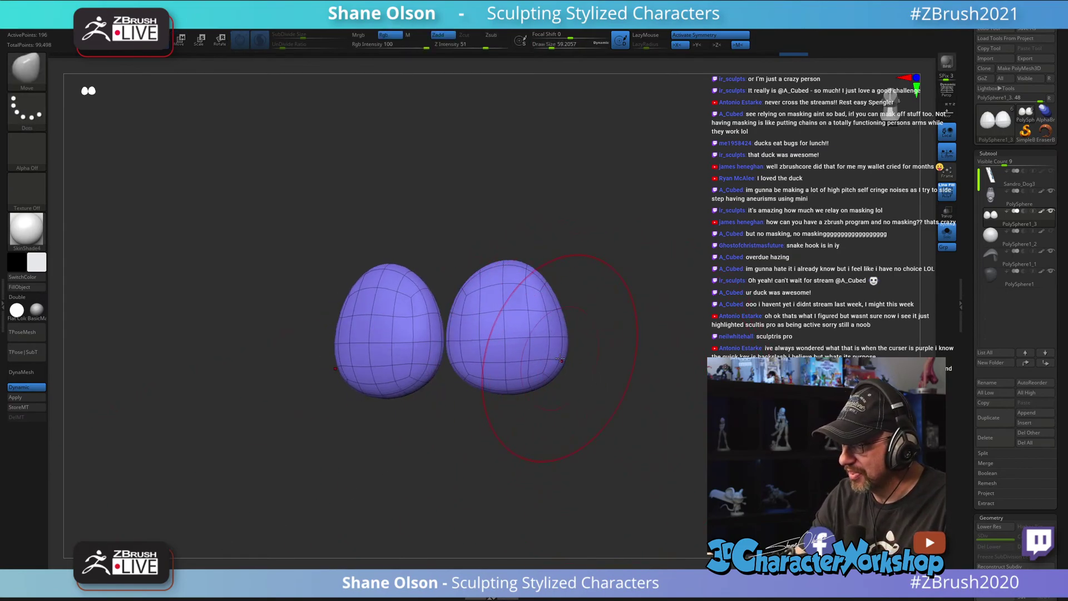
{"action": "left_click_drag", "start_coordinate": [624, 440], "coordinate": [596, 475]}
Step: Duplicate the tooth pair outward with the gizmo and rotate the copies to follow the curve of the jaw
{"action": "key", "text": "w"}
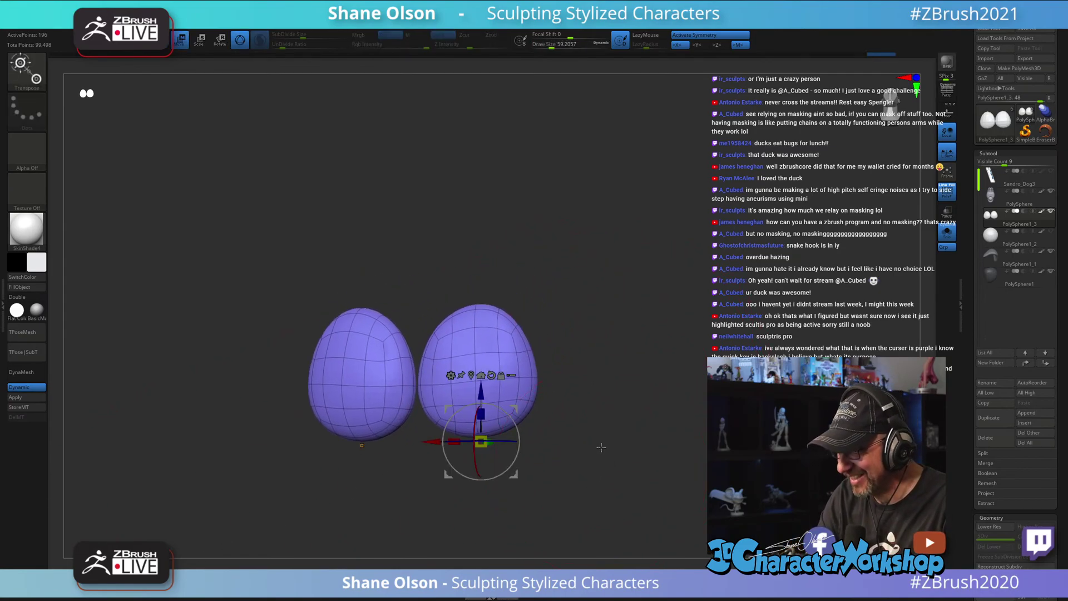
{"action": "mouse_move", "coordinate": [522, 410]}
{"action": "left_mouse_down", "text": "ctrl"}
{"action": "mouse_move", "coordinate": [612, 388]}
{"action": "mouse_move", "coordinate": [692, 467]}
{"action": "mouse_move", "coordinate": [655, 503]}
{"action": "left_mouse_up", "text": "ctrl"}
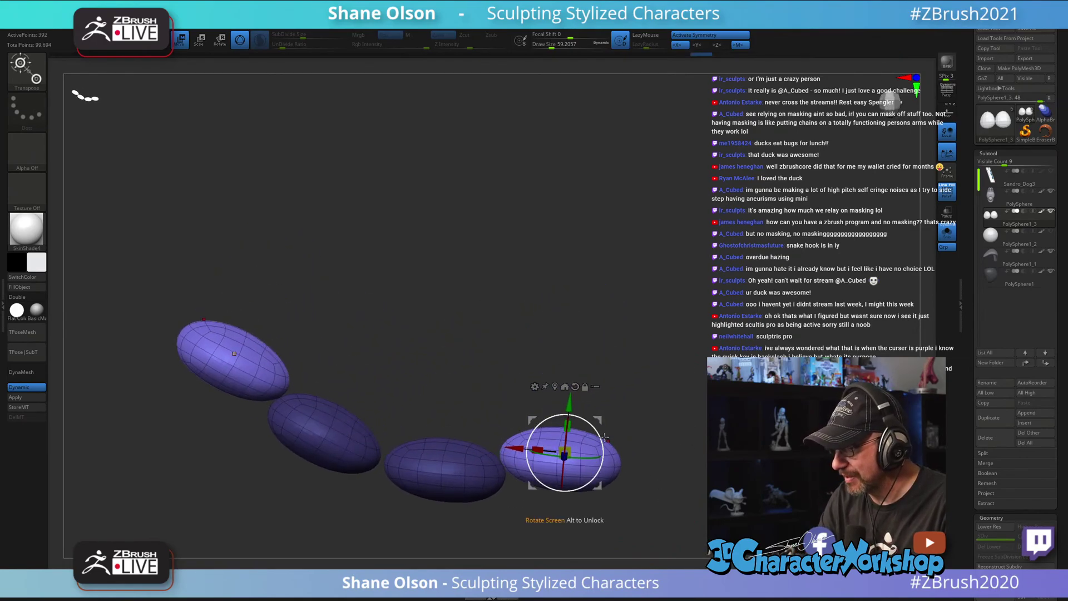
{"action": "left_click_drag", "start_coordinate": [603, 438], "coordinate": [598, 426]}
{"action": "mouse_move", "coordinate": [598, 417]}
{"action": "left_mouse_down"}
{"action": "mouse_move", "coordinate": [626, 365]}
{"action": "mouse_move", "coordinate": [660, 393]}
{"action": "mouse_move", "coordinate": [668, 433]}
{"action": "mouse_move", "coordinate": [655, 438]}
{"action": "mouse_move", "coordinate": [684, 422]}
{"action": "left_mouse_up"}
Step: Mask only the inner tooth pair, assign it its own polygroup and clear the mask
{"action": "key", "text": "q"}
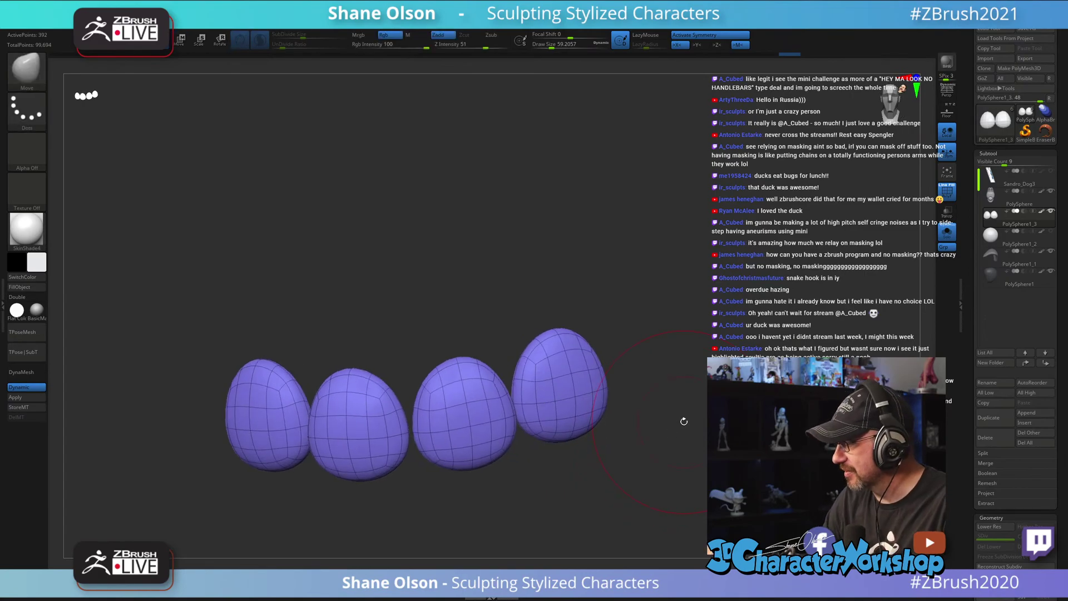
{"action": "left_click", "coordinate": [684, 422], "text": "ctrl"}
{"action": "key", "text": "ctrl"}
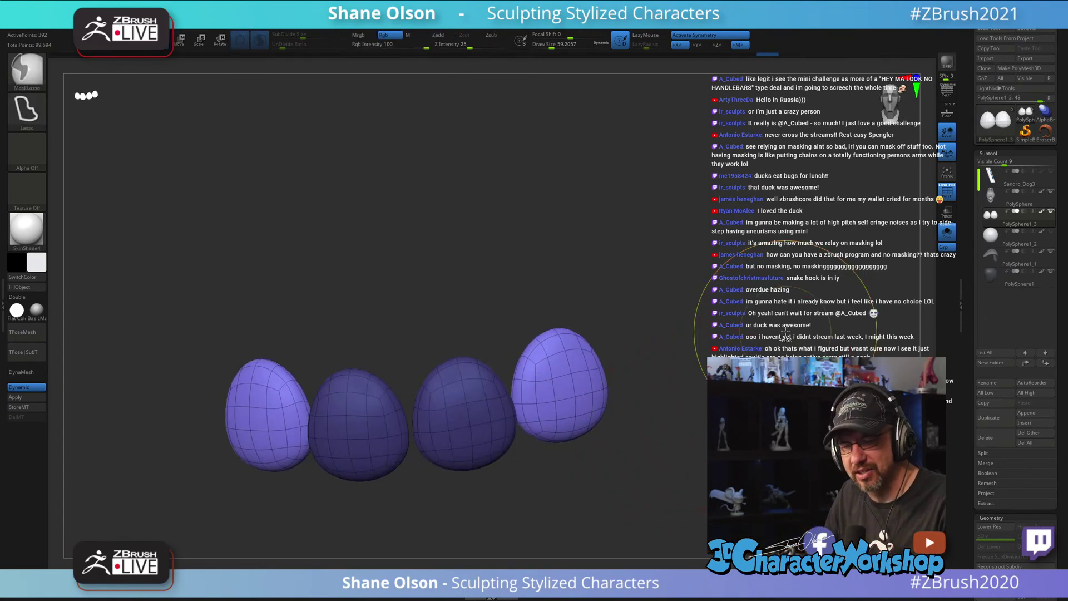
{"action": "key", "text": "ctrl"}
{"action": "left_click", "coordinate": [716, 306], "text": "ctrl"}
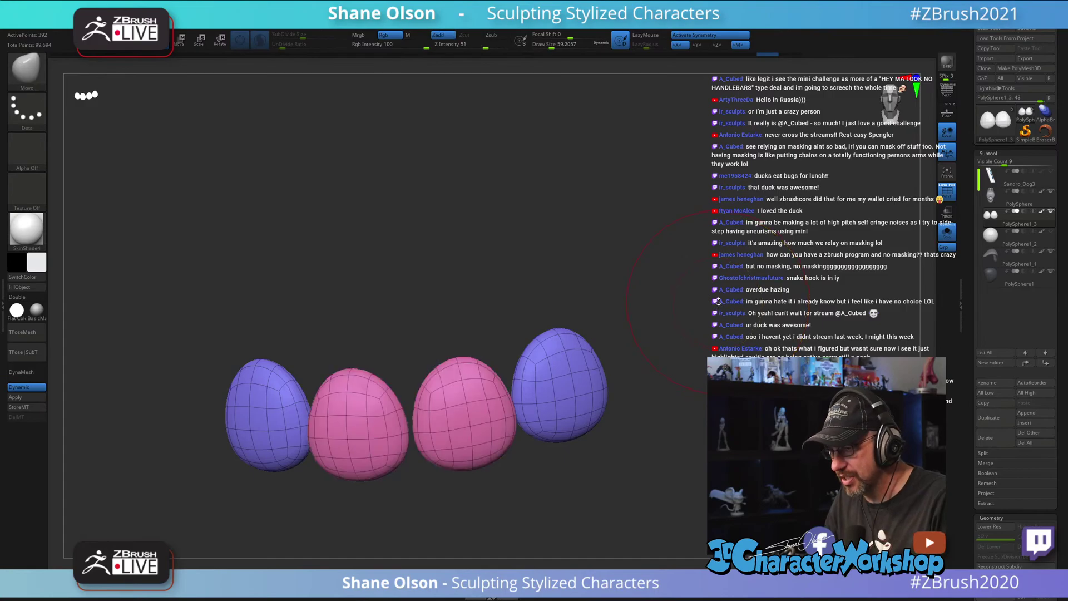
Step: Reshape the row of four teeth with the Move brush at draw size about 51 and leave Solo mode
{"action": "mouse_move", "coordinate": [716, 306]}
{"action": "left_mouse_down"}
{"action": "mouse_move", "coordinate": [710, 317]}
{"action": "mouse_move", "coordinate": [704, 297]}
{"action": "left_mouse_up"}
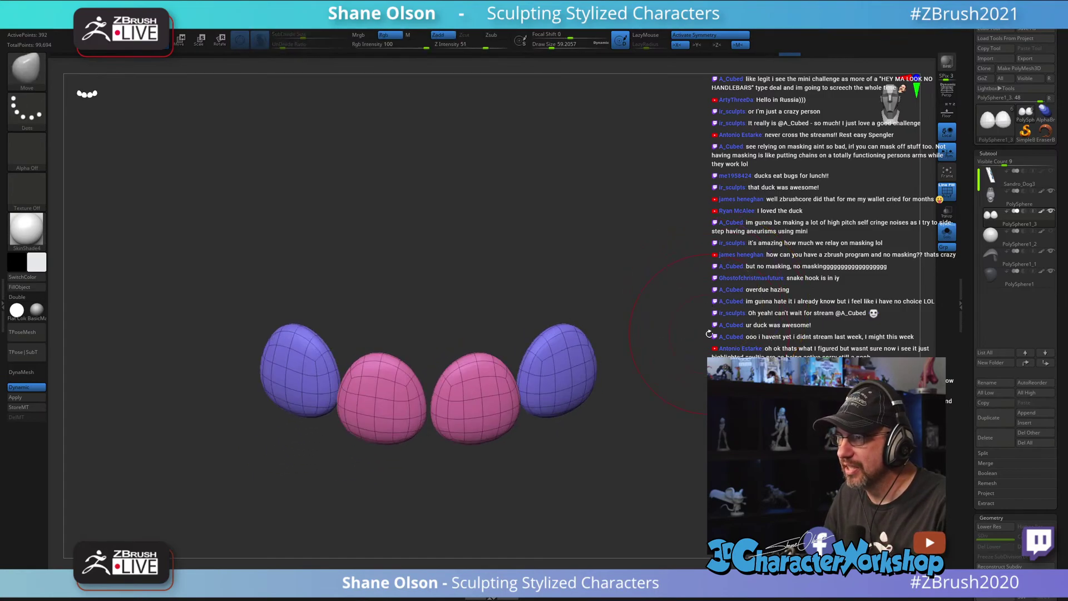
{"action": "left_click_drag", "start_coordinate": [709, 334], "coordinate": [690, 326]}
{"action": "key", "text": "s"}
{"action": "key", "text": "s"}
{"action": "left_click_drag", "start_coordinate": [649, 283], "coordinate": [652, 277]}
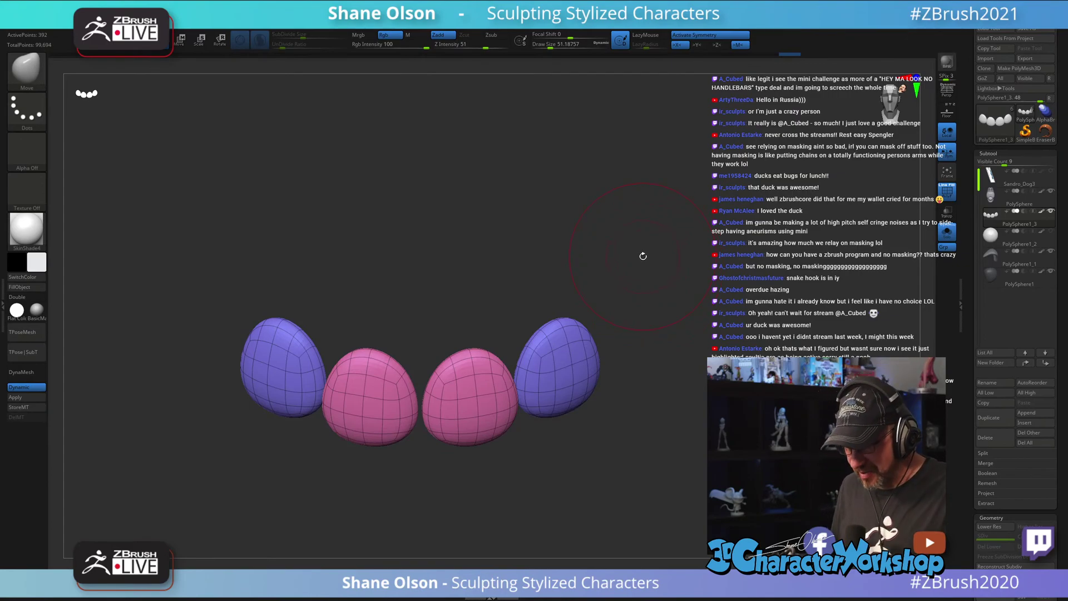
{"action": "left_click_drag", "start_coordinate": [683, 356], "coordinate": [787, 321]}
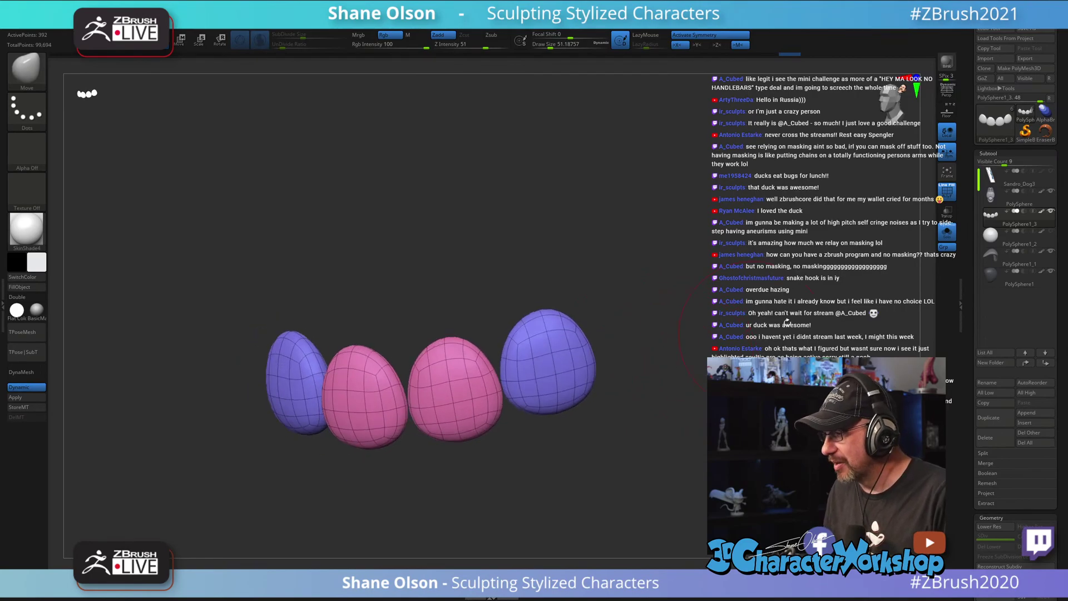
{"action": "left_click", "coordinate": [948, 232]}
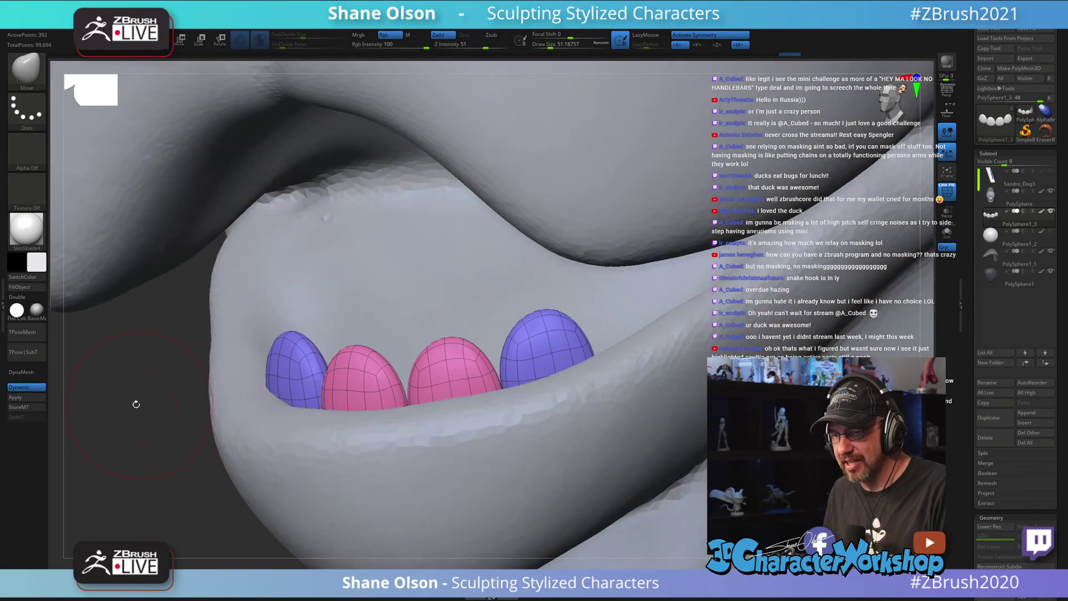
Step: Turn off the polyframe display and adjust the four lower teeth with the Move brush at draw size about 62
{"action": "mouse_move", "coordinate": [131, 392]}
{"action": "left_mouse_down", "text": "alt"}
{"action": "mouse_move", "coordinate": [162, 406]}
{"action": "mouse_move", "coordinate": [161, 384]}
{"action": "mouse_move", "coordinate": [217, 372]}
{"action": "left_mouse_up", "text": "alt"}
{"action": "key", "text": "shift+f"}
{"action": "left_click_drag", "start_coordinate": [345, 477], "coordinate": [225, 551]}
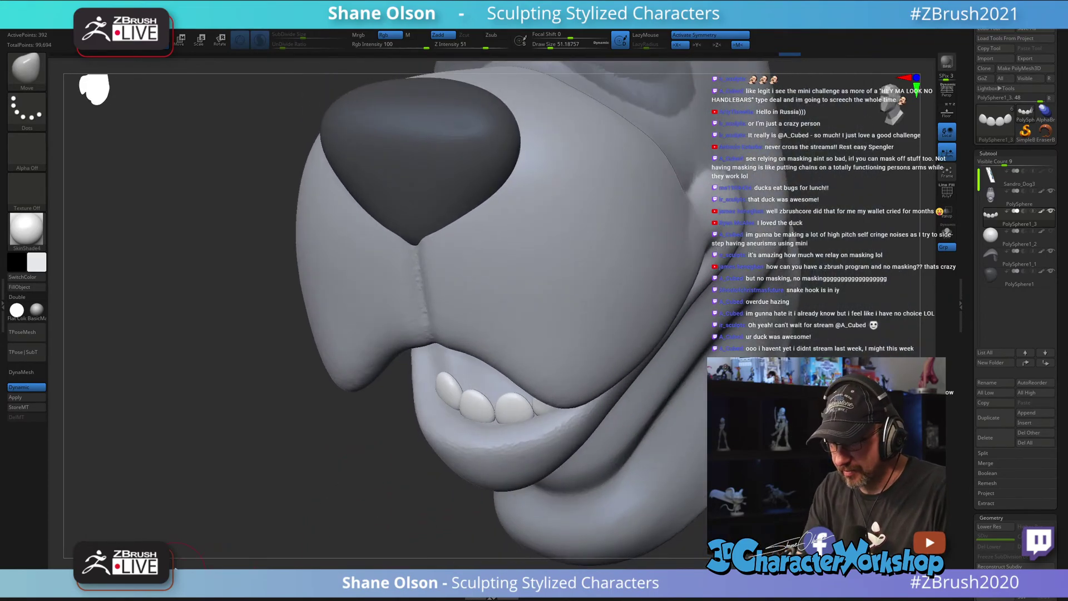
{"action": "mouse_move", "coordinate": [271, 502]}
{"action": "left_mouse_down"}
{"action": "mouse_move", "coordinate": [279, 530]}
{"action": "mouse_move", "coordinate": [257, 508]}
{"action": "left_mouse_up"}
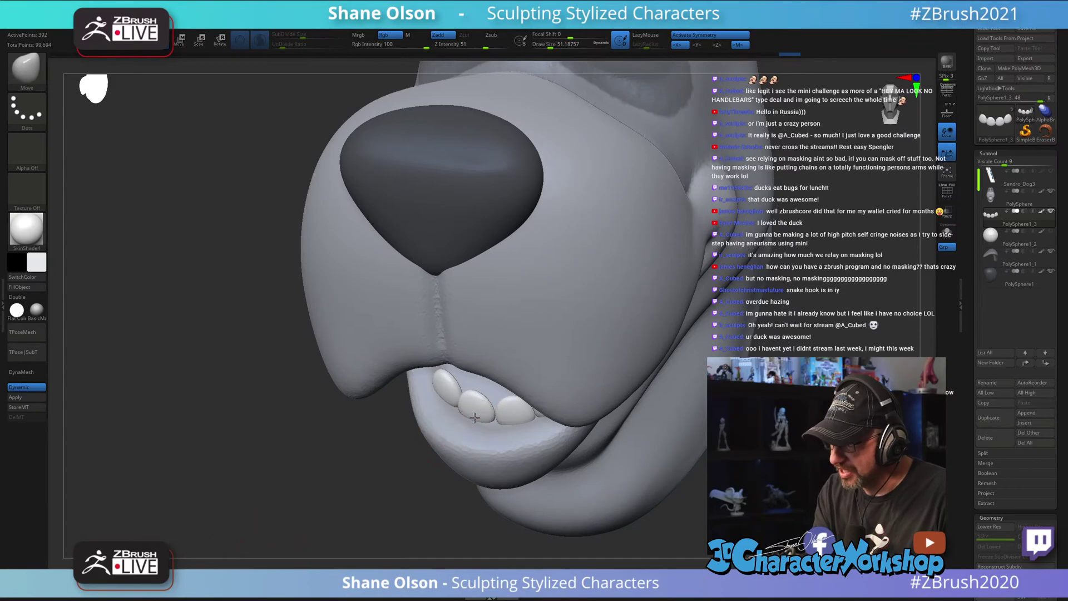
{"action": "key", "text": "bracketright"}
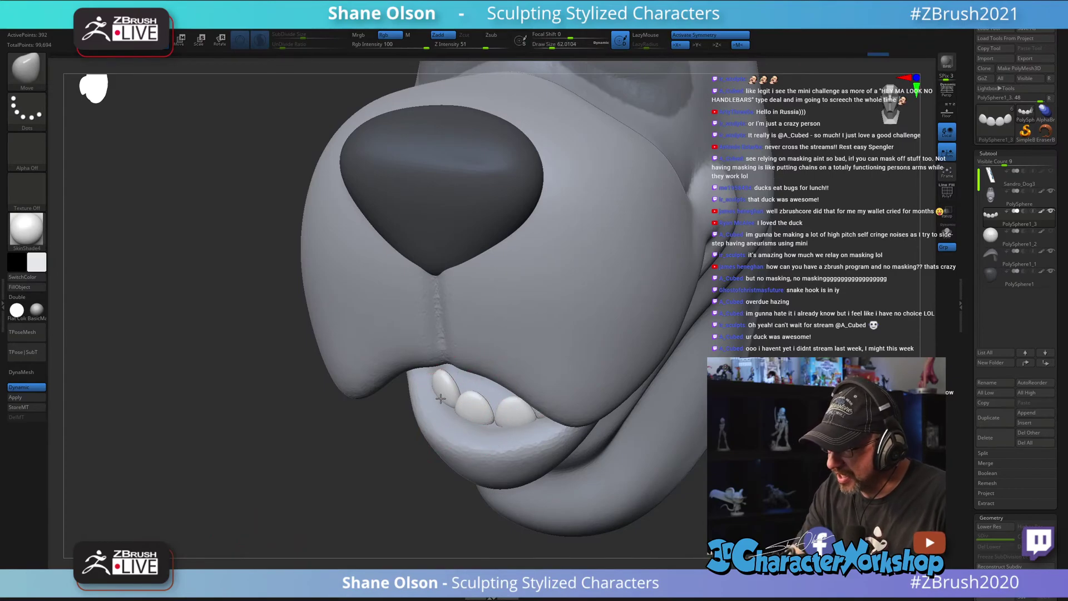
{"action": "left_click_drag", "start_coordinate": [356, 474], "coordinate": [501, 465]}
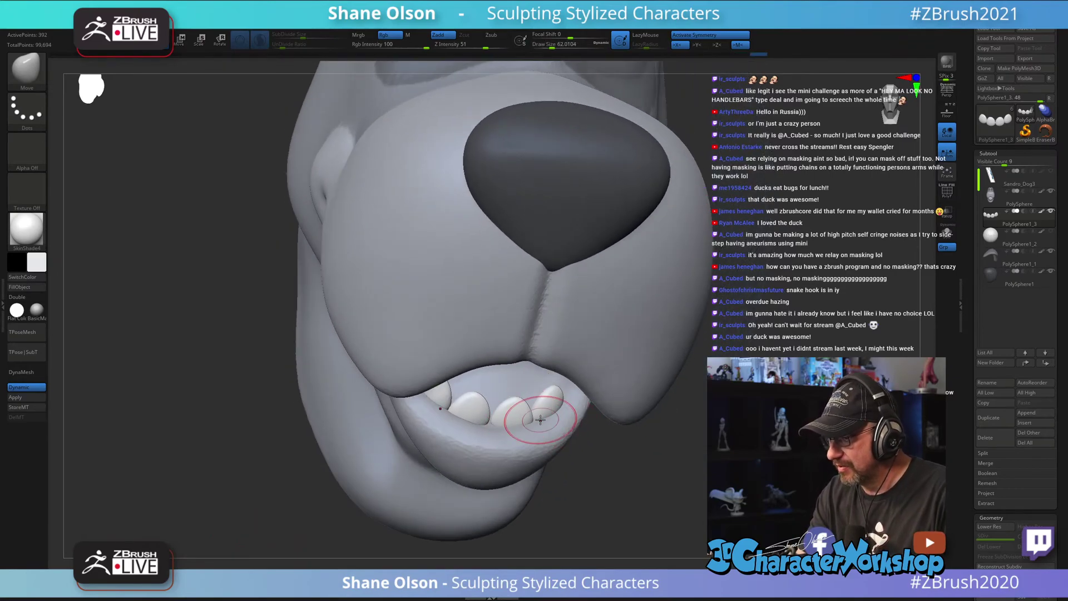
{"action": "mouse_move", "coordinate": [540, 419]}
{"action": "left_mouse_down"}
{"action": "mouse_move", "coordinate": [533, 343]}
{"action": "mouse_move", "coordinate": [536, 353]}
{"action": "left_mouse_up"}
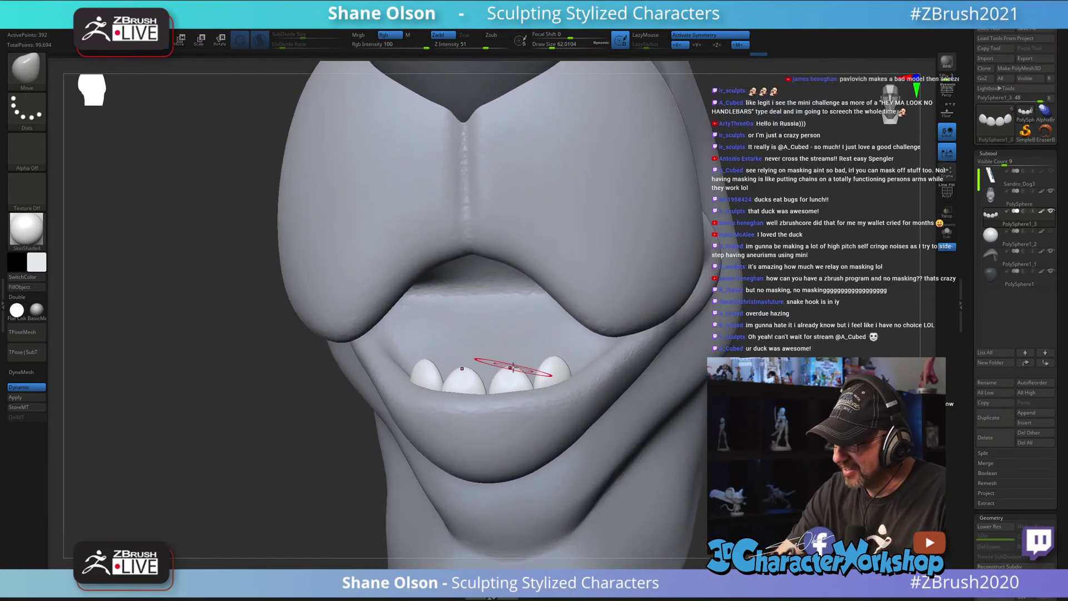
Step: Refine the shape of the tooth row from the front with the Move brush at draw size about 68
{"action": "left_click_drag", "start_coordinate": [529, 322], "coordinate": [524, 275]}
{"action": "key", "text": "s"}
{"action": "left_click_drag", "start_coordinate": [530, 239], "coordinate": [542, 257]}
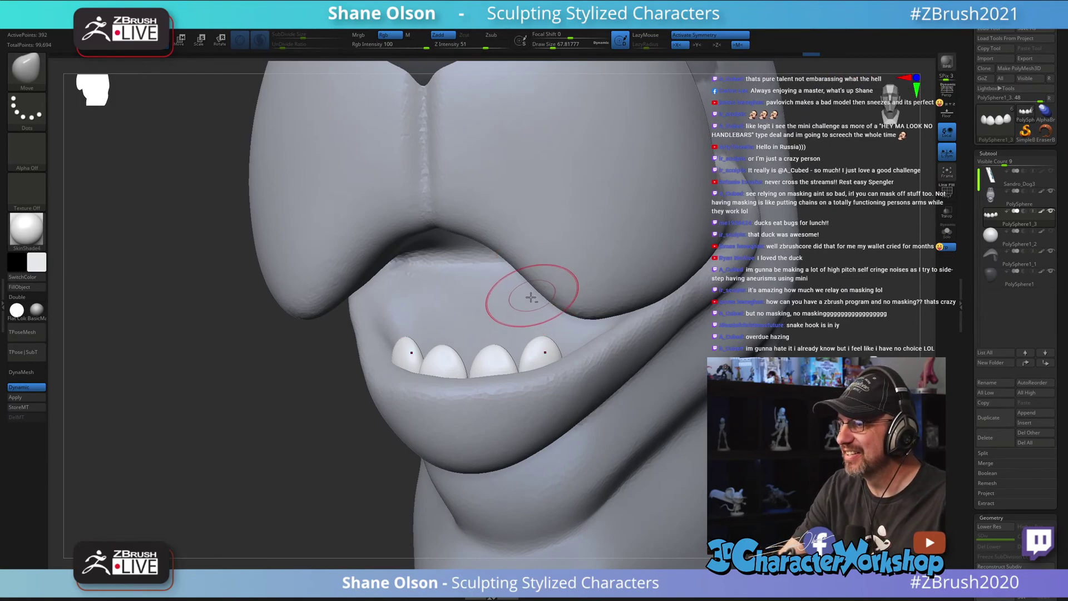
{"action": "left_click_drag", "start_coordinate": [531, 306], "coordinate": [532, 310]}
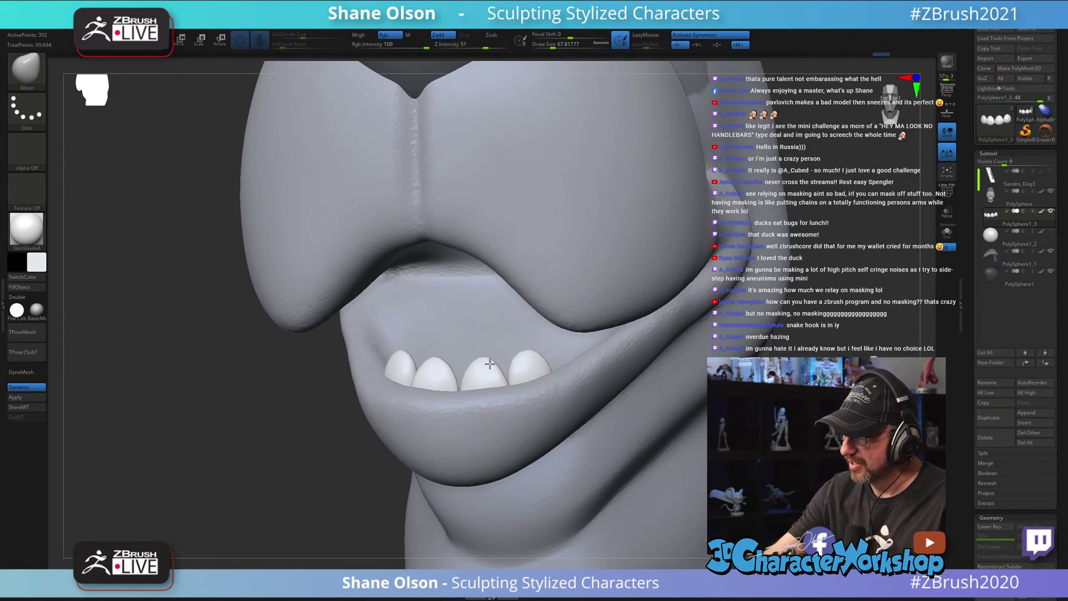
Step: Pull the tips of the outer and inner teeth into points with the Move brush at draw sizes about 29 and 37
{"action": "mouse_move", "coordinate": [524, 351]}
{"action": "right_mouse_down"}
{"action": "mouse_move", "coordinate": [568, 321]}
{"action": "mouse_move", "coordinate": [645, 338]}
{"action": "mouse_move", "coordinate": [536, 346]}
{"action": "right_mouse_up"}
{"action": "key", "text": "s"}
{"action": "mouse_move", "coordinate": [536, 346]}
{"action": "left_mouse_down"}
{"action": "mouse_move", "coordinate": [513, 348]}
{"action": "mouse_move", "coordinate": [527, 347]}
{"action": "left_mouse_up"}
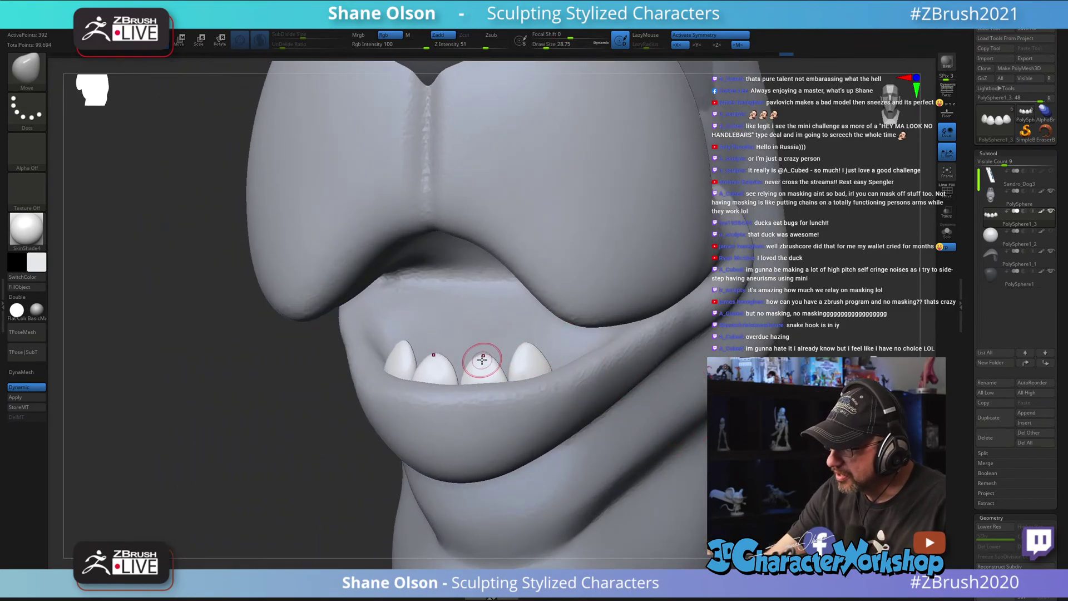
{"action": "key", "text": "s"}
{"action": "left_click_drag", "start_coordinate": [487, 343], "coordinate": [491, 342]}
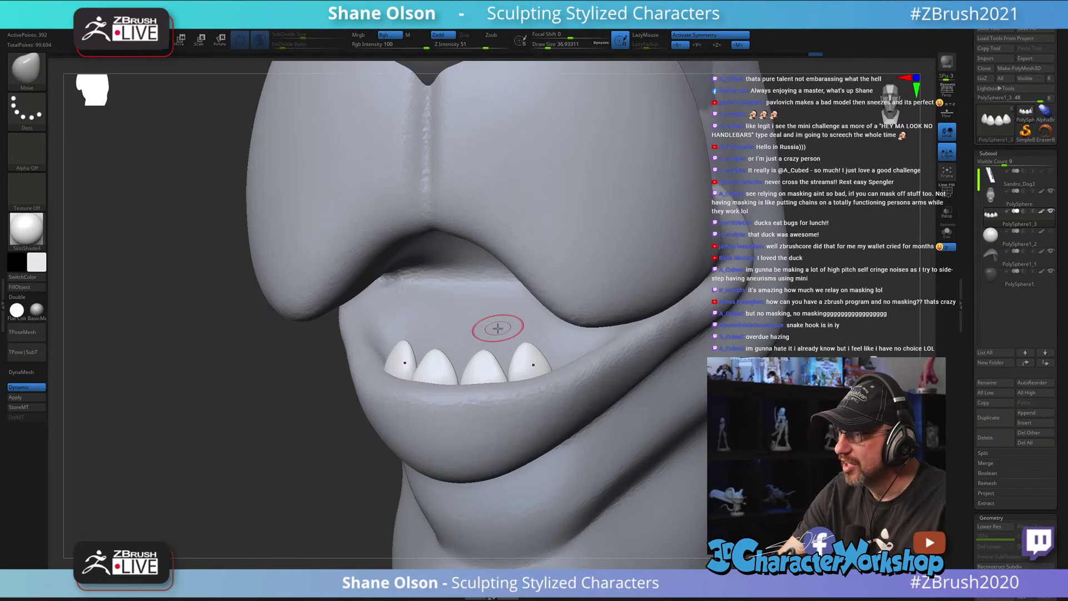
{"action": "mouse_move", "coordinate": [499, 328]}
{"action": "right_mouse_down"}
{"action": "mouse_move", "coordinate": [485, 334]}
{"action": "mouse_move", "coordinate": [493, 382]}
{"action": "mouse_move", "coordinate": [477, 405]}
{"action": "right_mouse_up"}
{"action": "right_click_drag", "start_coordinate": [323, 483], "coordinate": [358, 485]}
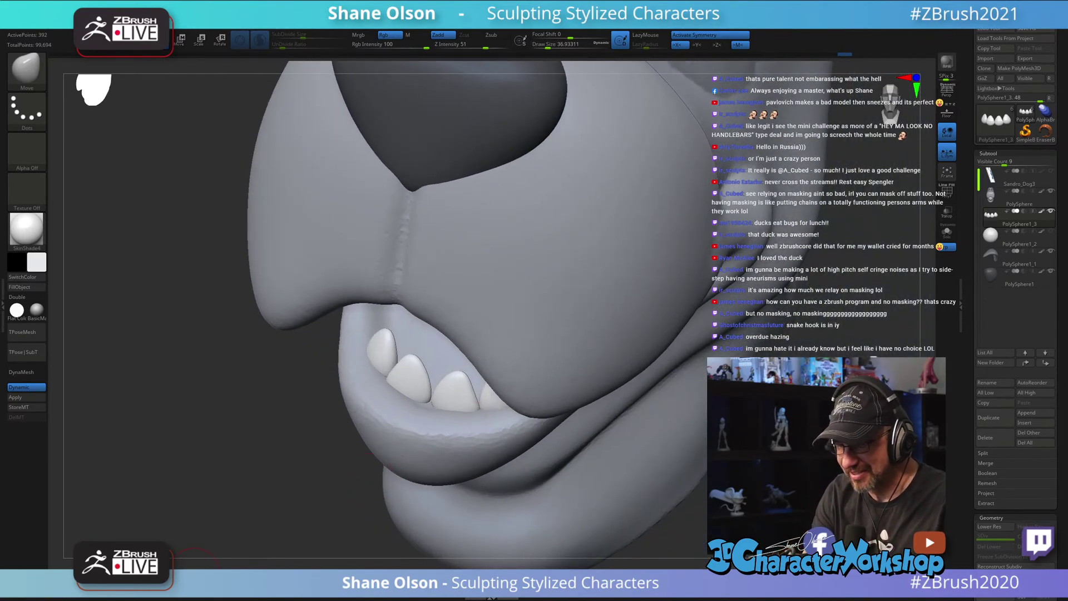
Step: Turn off Sculptris Pro and gently fatten the teeth with the Inflate brush at draw size about 59 and intensity 5
{"action": "key", "text": "i"}
{"action": "key", "text": "s"}
{"action": "left_click_drag", "start_coordinate": [454, 413], "coordinate": [460, 406]}
{"action": "key", "text": "ctrl+z"}
{"action": "key", "text": "ctrl+z"}
{"action": "left_click", "coordinate": [260, 41]}
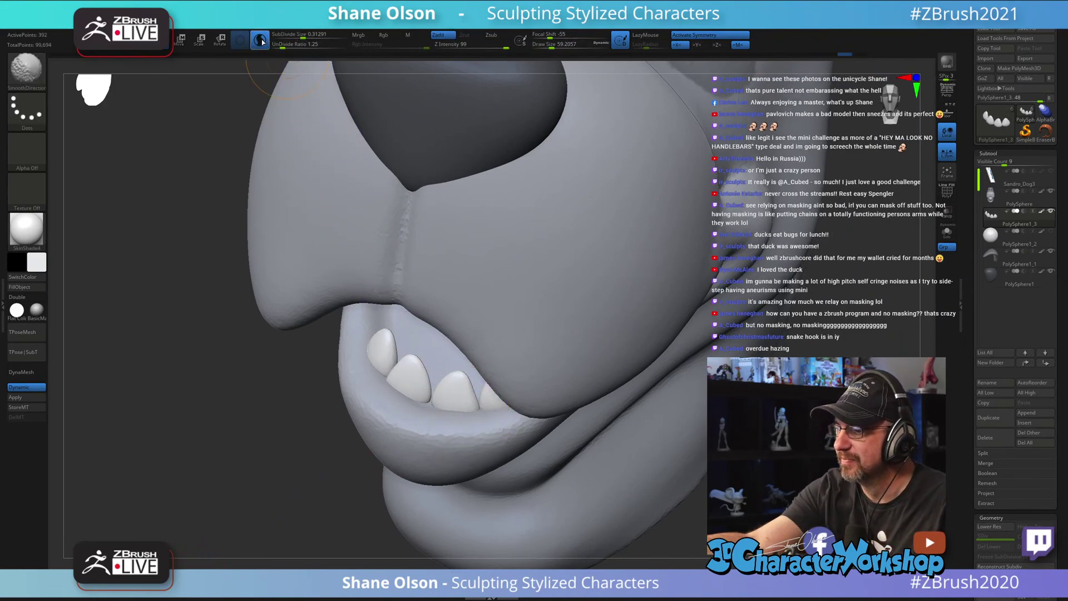
{"action": "right_click_drag", "start_coordinate": [453, 398], "coordinate": [436, 358], "text": "ctrl"}
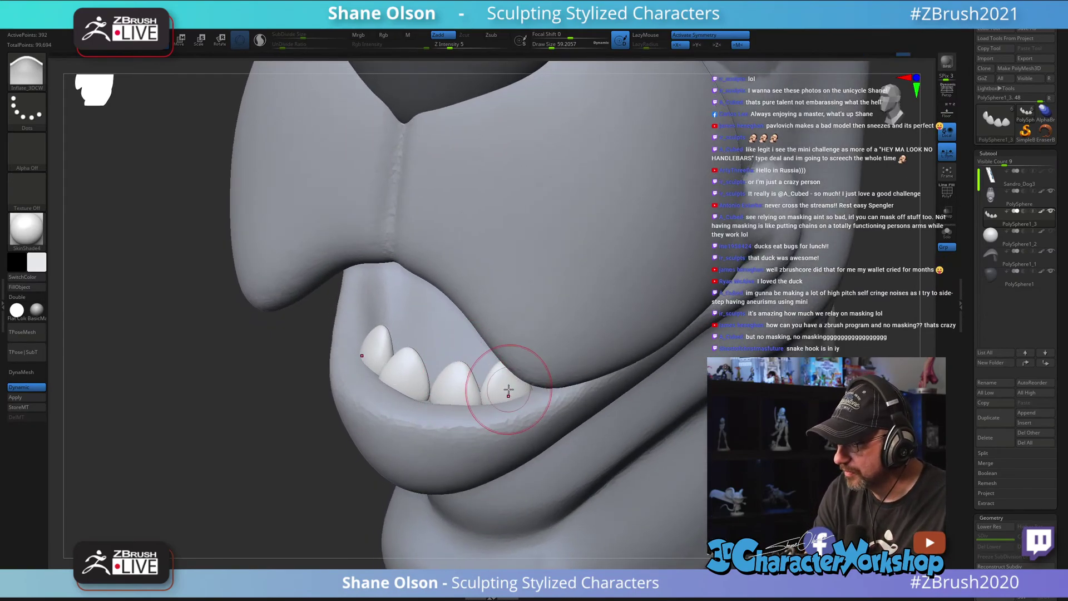
{"action": "right_click_drag", "start_coordinate": [517, 401], "coordinate": [543, 401]}
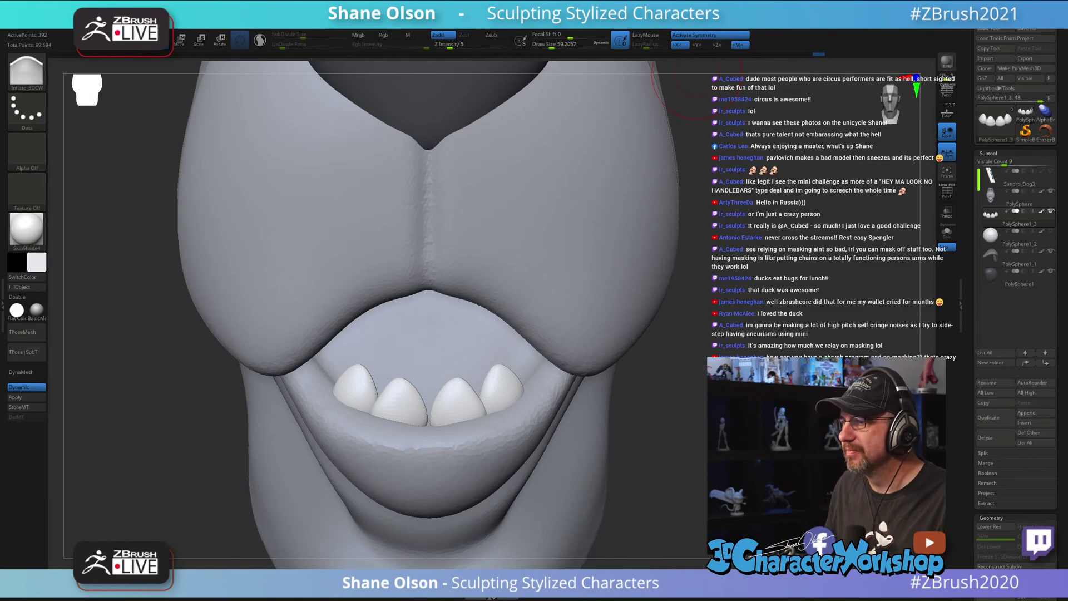
Step: Make the dog head the active subtool and adjust the hanging upper lip with an enlarged Move brush
{"action": "left_click_drag", "start_coordinate": [760, 196], "coordinate": [728, 215], "text": "alt"}
{"action": "left_click_drag", "start_coordinate": [834, 245], "coordinate": [775, 228]}
{"action": "left_click_drag", "start_coordinate": [238, 286], "coordinate": [713, 348]}
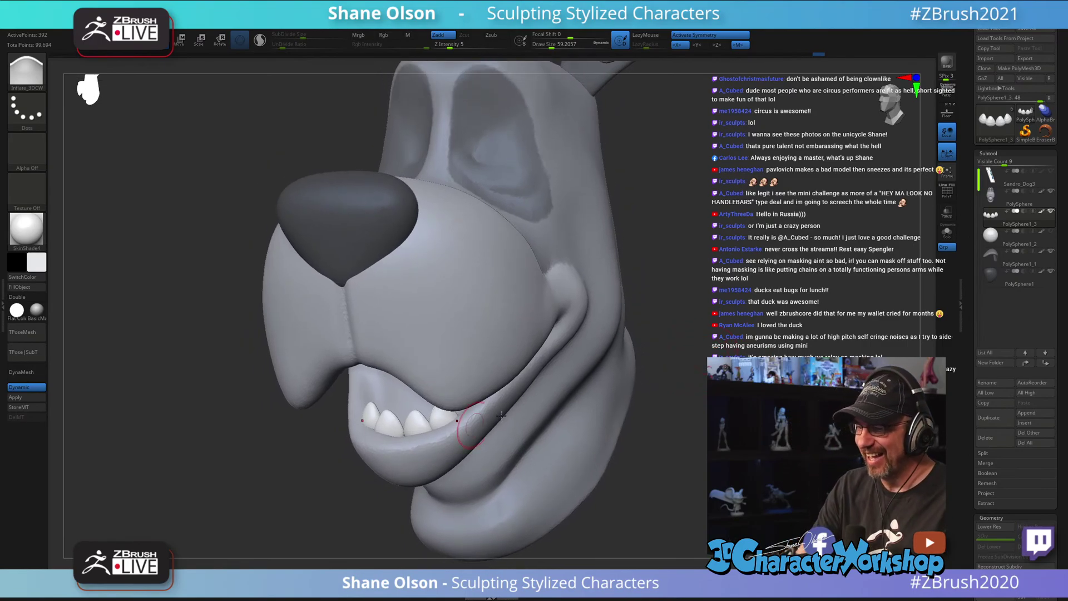
{"action": "left_click_drag", "start_coordinate": [689, 365], "coordinate": [677, 366]}
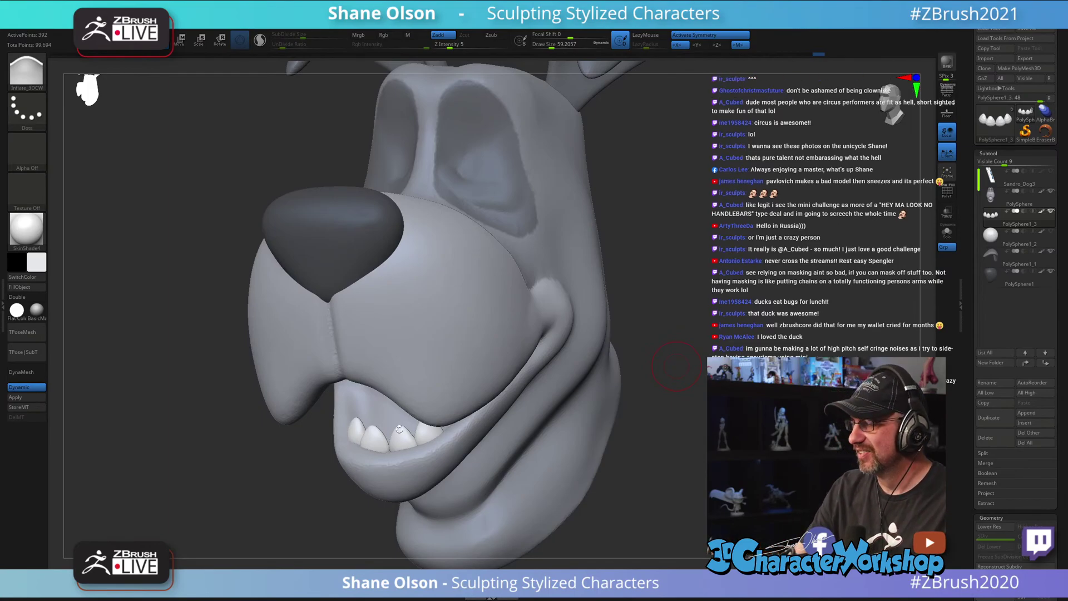
{"action": "left_click_drag", "start_coordinate": [296, 453], "coordinate": [501, 445]}
{"action": "left_click_drag", "start_coordinate": [835, 401], "coordinate": [633, 416]}
{"action": "left_click", "coordinate": [193, 582]}
{"action": "key", "text": "s"}
{"action": "left_click_drag", "start_coordinate": [221, 497], "coordinate": [240, 497]}
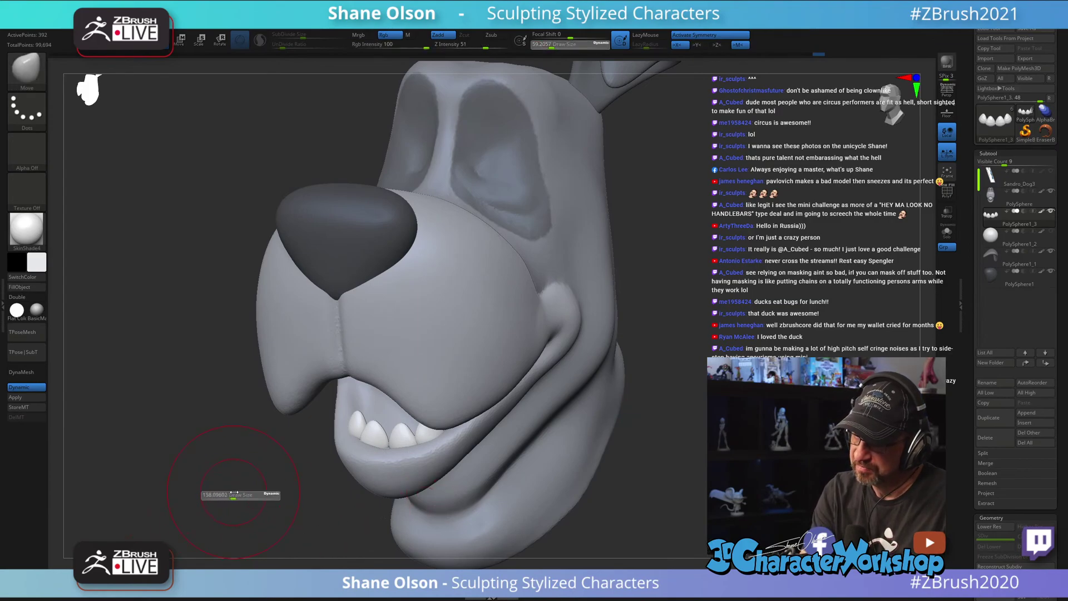
{"action": "left_click", "coordinate": [283, 397], "text": "alt"}
{"action": "mouse_move", "coordinate": [284, 400]}
{"action": "left_mouse_down"}
{"action": "mouse_move", "coordinate": [265, 363]}
{"action": "mouse_move", "coordinate": [286, 386]}
{"action": "left_mouse_up"}
Step: Reshape the sides of the muzzle from the front with the Move brush at draw sizes about 207 and 251
{"action": "left_click_drag", "start_coordinate": [295, 450], "coordinate": [389, 433], "text": "alt"}
{"action": "key", "text": "s"}
{"action": "left_click_drag", "start_coordinate": [372, 382], "coordinate": [370, 382]}
{"action": "left_click_drag", "start_coordinate": [365, 390], "coordinate": [366, 386]}
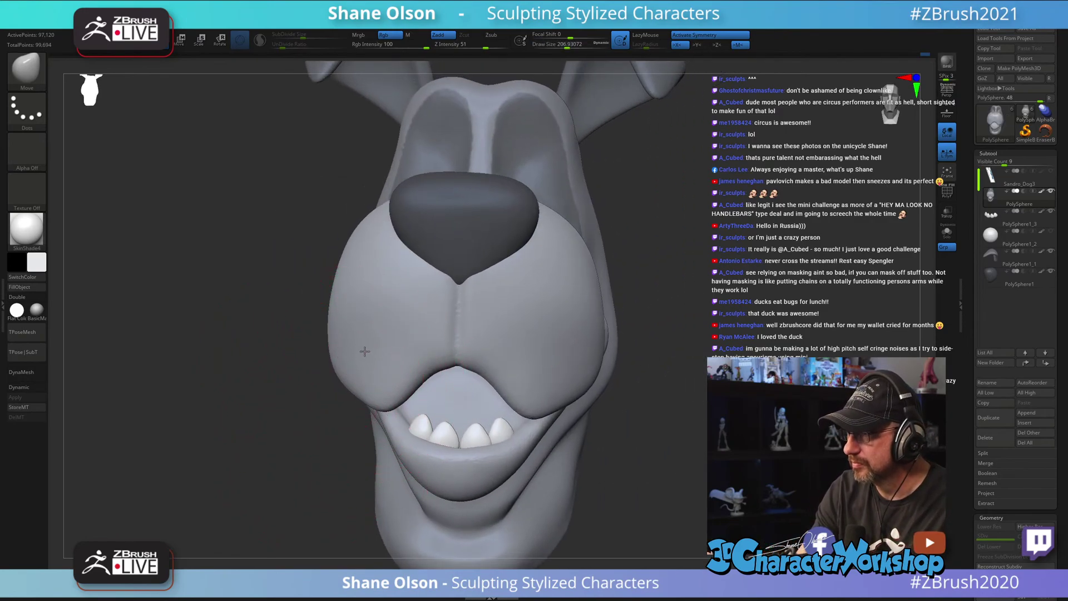
{"action": "right_click_drag", "start_coordinate": [370, 348], "coordinate": [362, 355], "text": "alt"}
{"action": "key", "text": "s"}
{"action": "left_click_drag", "start_coordinate": [362, 359], "coordinate": [367, 360]}
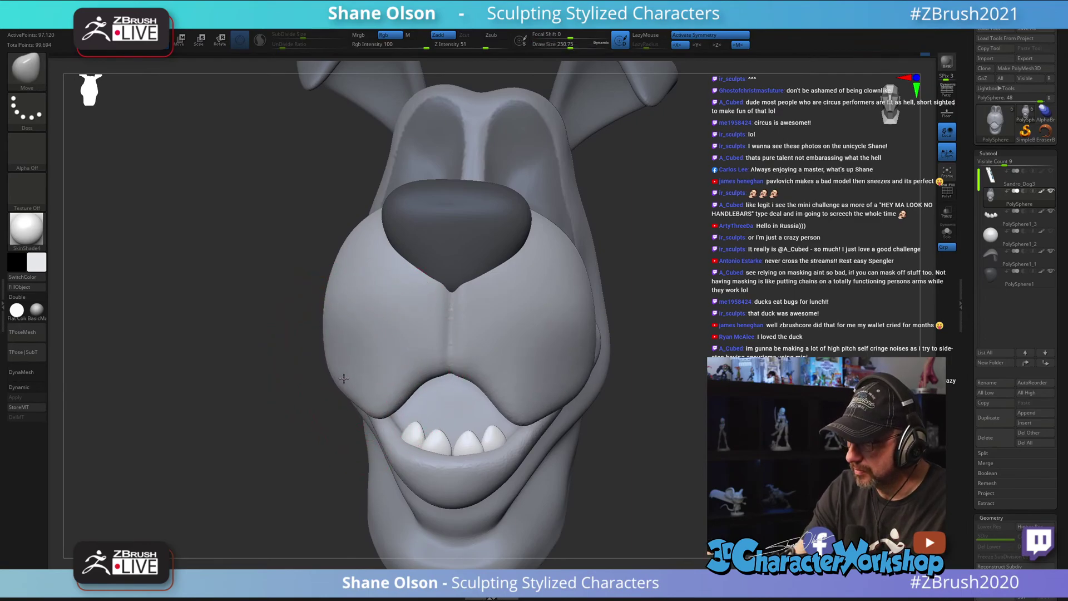
Step: Pull the drooping upper lip down and refine the front of the muzzle, using the Move brush at draw size about 212
{"action": "right_click_drag", "start_coordinate": [382, 353], "coordinate": [410, 334]}
{"action": "right_click_drag", "start_coordinate": [405, 372], "coordinate": [356, 378]}
{"action": "right_click_drag", "start_coordinate": [417, 393], "coordinate": [372, 387]}
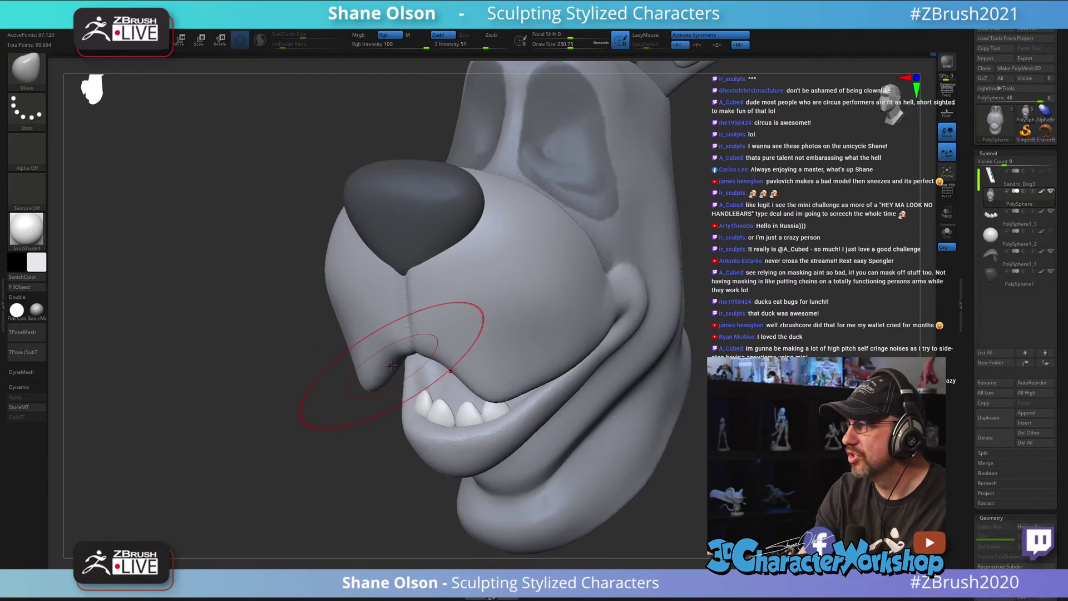
{"action": "key", "text": "s"}
{"action": "left_click_drag", "start_coordinate": [371, 384], "coordinate": [366, 384]}
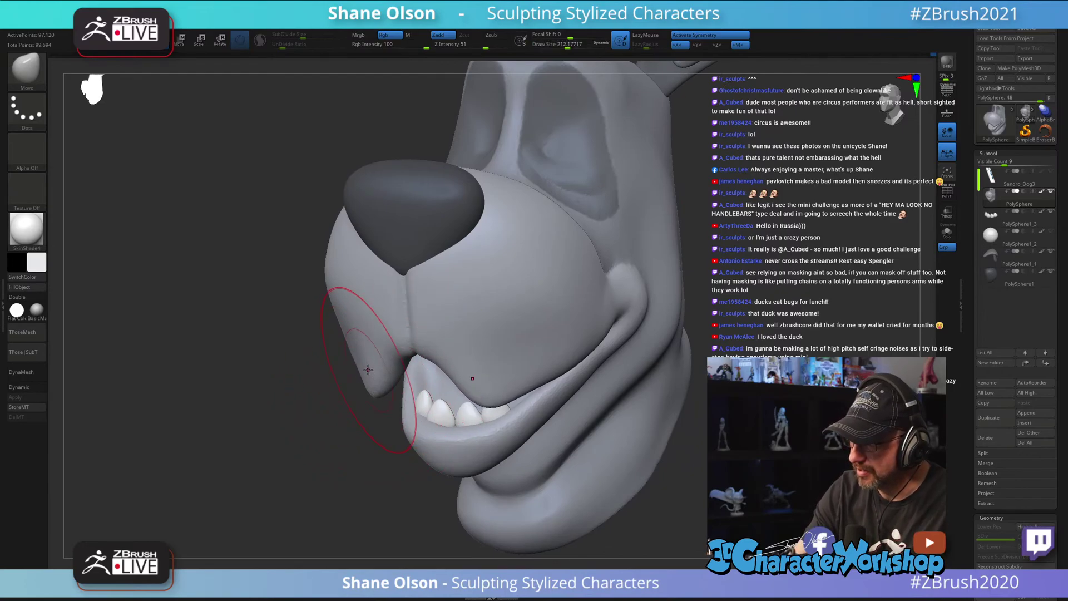
{"action": "mouse_move", "coordinate": [373, 479]}
{"action": "right_mouse_down"}
{"action": "mouse_move", "coordinate": [623, 418]}
{"action": "mouse_move", "coordinate": [704, 418]}
{"action": "right_mouse_up"}
{"action": "key", "text": "s"}
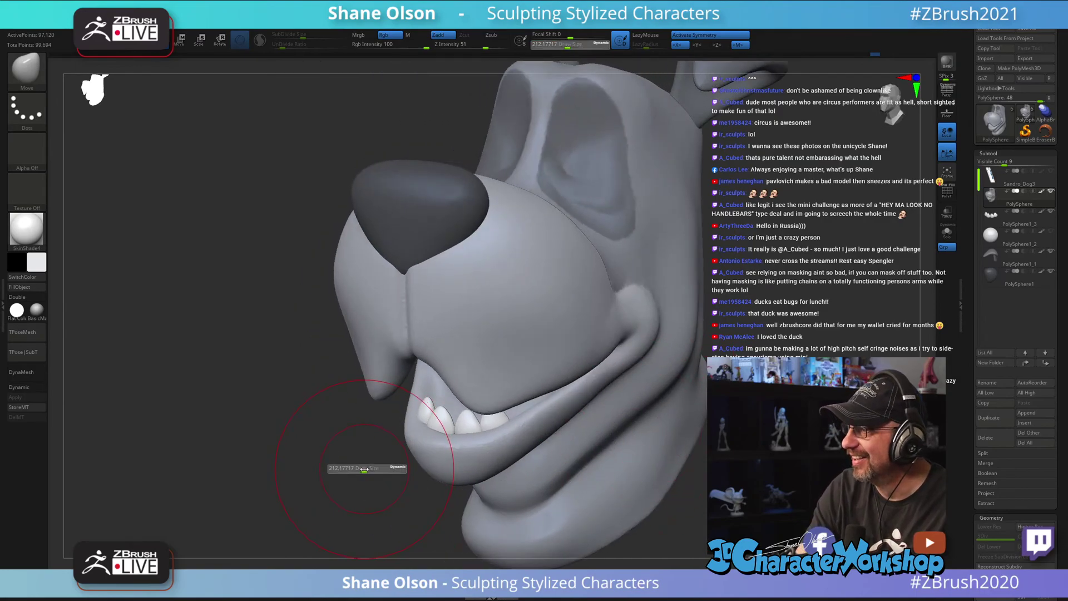
{"action": "left_click", "coordinate": [358, 469]}
{"action": "key", "text": "s"}
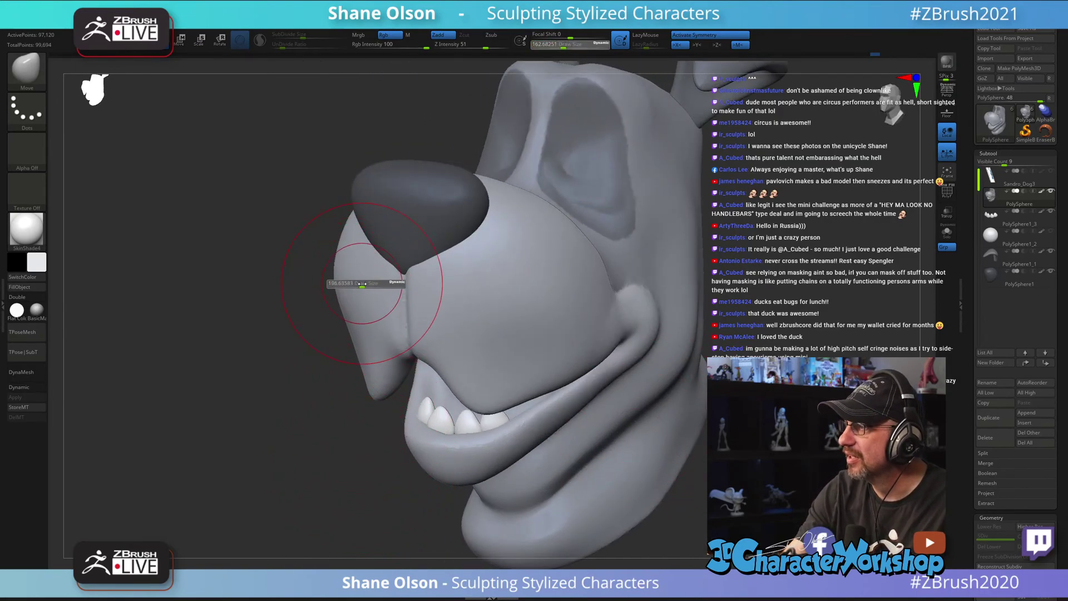
{"action": "left_click", "coordinate": [361, 283]}
Step: Show the eyeballs and adjust the muzzle and cheeks from above with the Move brush at draw sizes about 293 and 385
{"action": "mouse_move", "coordinate": [319, 404]}
{"action": "right_mouse_down"}
{"action": "mouse_move", "coordinate": [585, 315]}
{"action": "mouse_move", "coordinate": [579, 328]}
{"action": "mouse_move", "coordinate": [567, 334]}
{"action": "mouse_move", "coordinate": [550, 291]}
{"action": "mouse_move", "coordinate": [605, 360]}
{"action": "right_mouse_up"}
{"action": "key", "text": "s"}
{"action": "left_click_drag", "start_coordinate": [604, 361], "coordinate": [613, 361]}
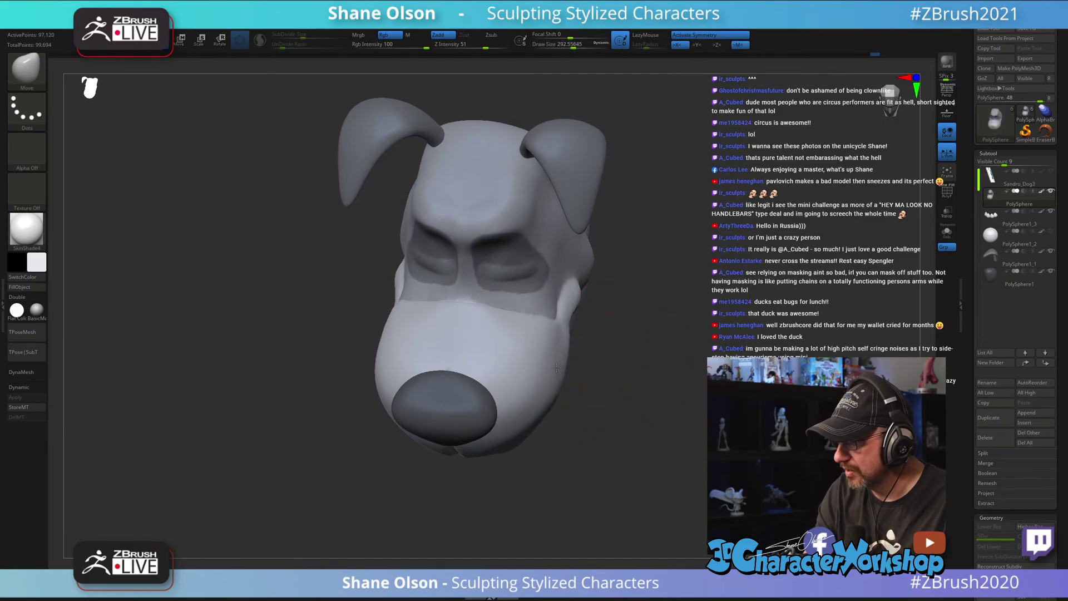
{"action": "right_click_drag", "start_coordinate": [566, 330], "coordinate": [707, 384]}
{"action": "left_click", "coordinate": [1051, 231]}
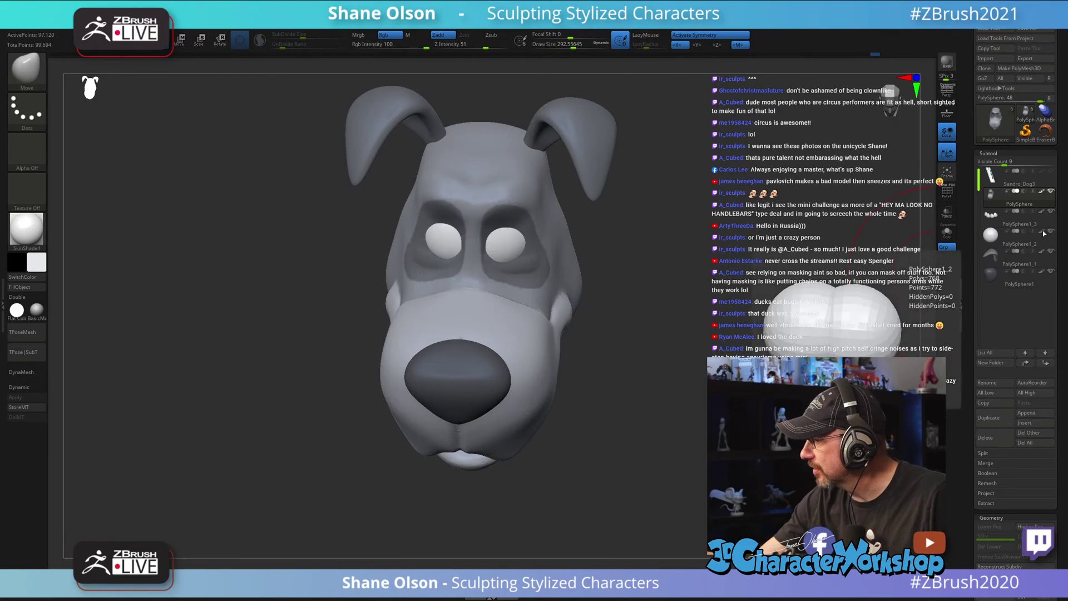
{"action": "key", "text": "s"}
{"action": "left_click_drag", "start_coordinate": [512, 353], "coordinate": [543, 353]}
{"action": "right_click_drag", "start_coordinate": [548, 329], "coordinate": [545, 346]}
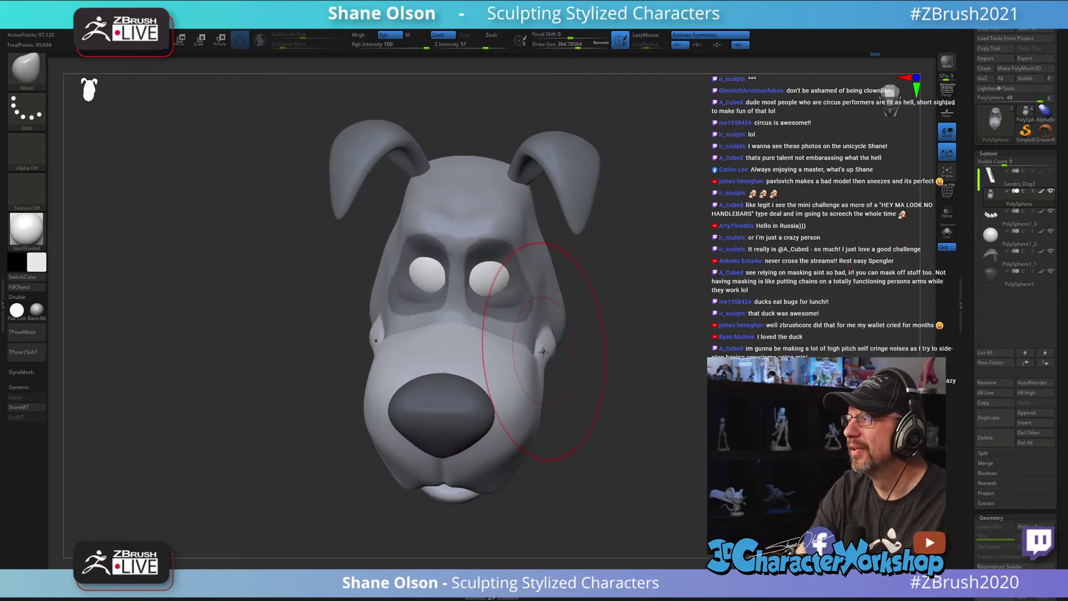
Step: Refine the cheeks and the area behind the mouth with the Move brush, reducing its draw size to about 167
{"action": "key", "text": "s"}
{"action": "left_click_drag", "start_coordinate": [543, 356], "coordinate": [532, 356]}
{"action": "mouse_move", "coordinate": [536, 409]}
{"action": "right_mouse_down"}
{"action": "mouse_move", "coordinate": [541, 360]}
{"action": "mouse_move", "coordinate": [546, 371]}
{"action": "right_mouse_up"}
{"action": "key", "text": "s"}
{"action": "left_click_drag", "start_coordinate": [546, 372], "coordinate": [537, 372]}
{"action": "mouse_move", "coordinate": [538, 371]}
{"action": "right_mouse_down"}
{"action": "mouse_move", "coordinate": [530, 358]}
{"action": "mouse_move", "coordinate": [511, 385]}
{"action": "right_mouse_up"}
Step: Tighten the corner of the mouth with the Move brush at draw sizes about 120 and 77
{"action": "key", "text": "bracketleft"}
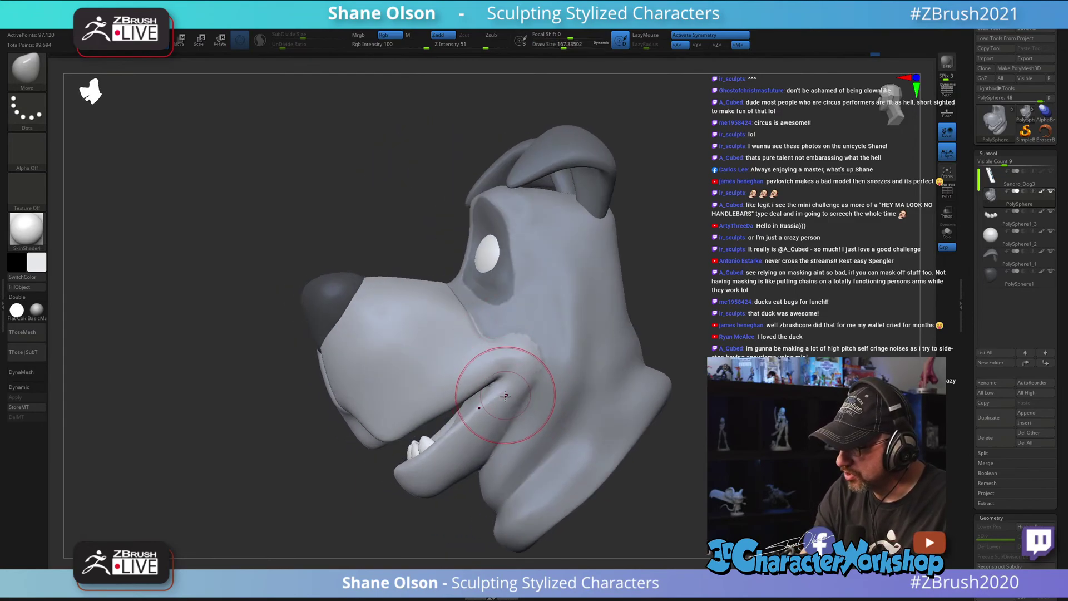
{"action": "key", "text": "bracketleft"}
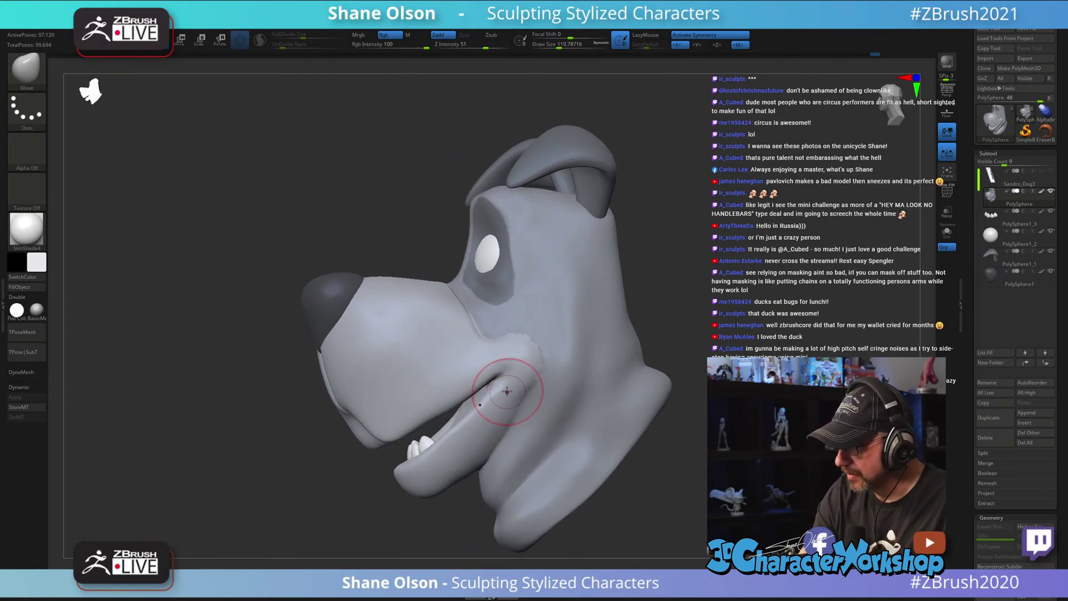
{"action": "key", "text": "bracketleft"}
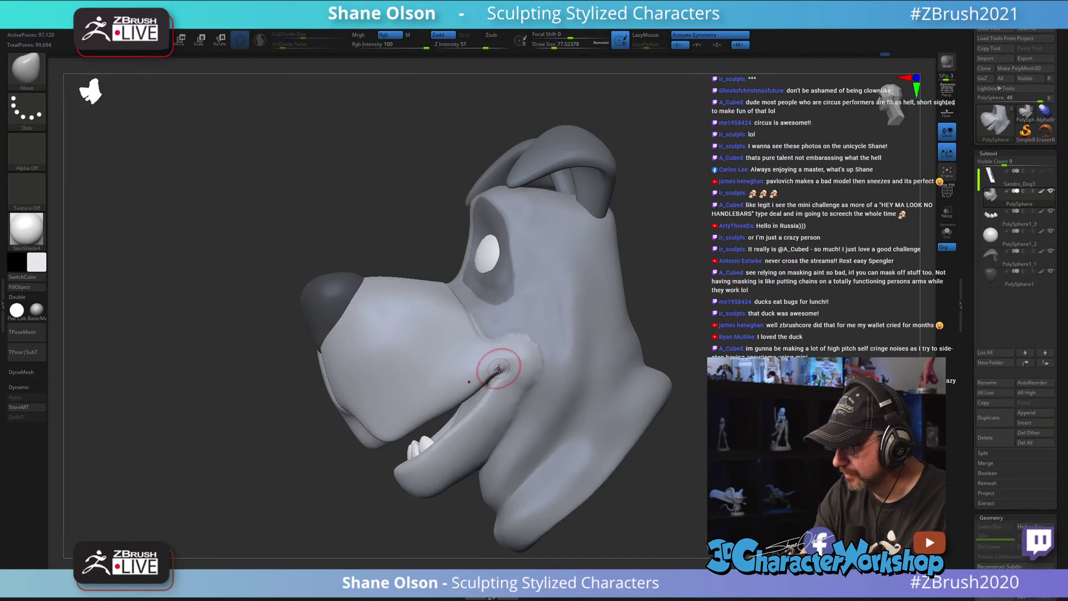
{"action": "right_click_drag", "start_coordinate": [501, 401], "coordinate": [476, 410]}
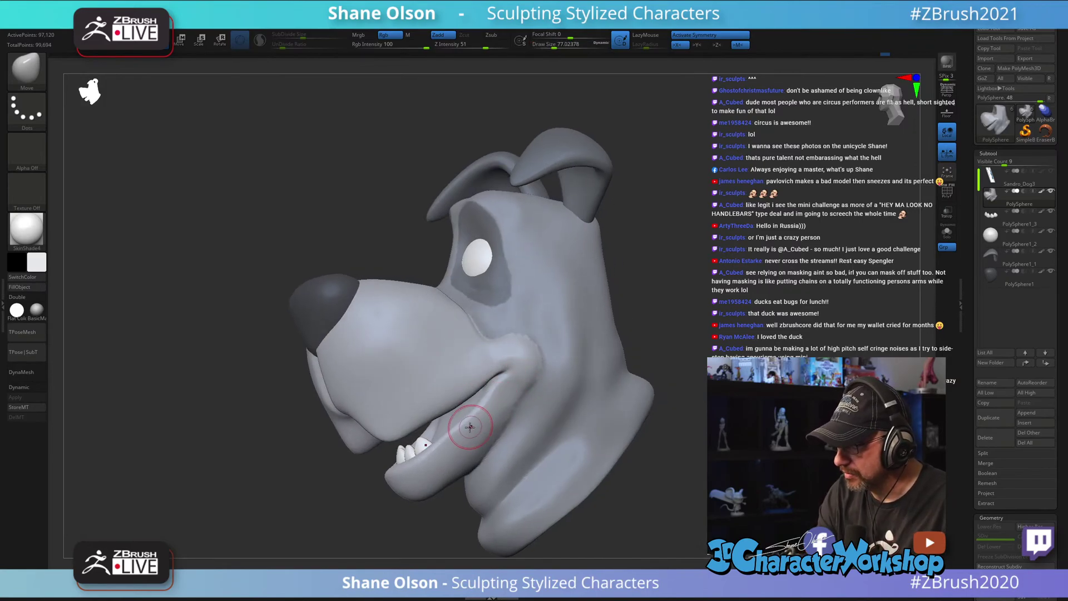
Step: Adjust the lip line of the muzzle with the Move brush at draw size about 140
{"action": "key", "text": "bracketright"}
{"action": "key", "text": "bracketright"}
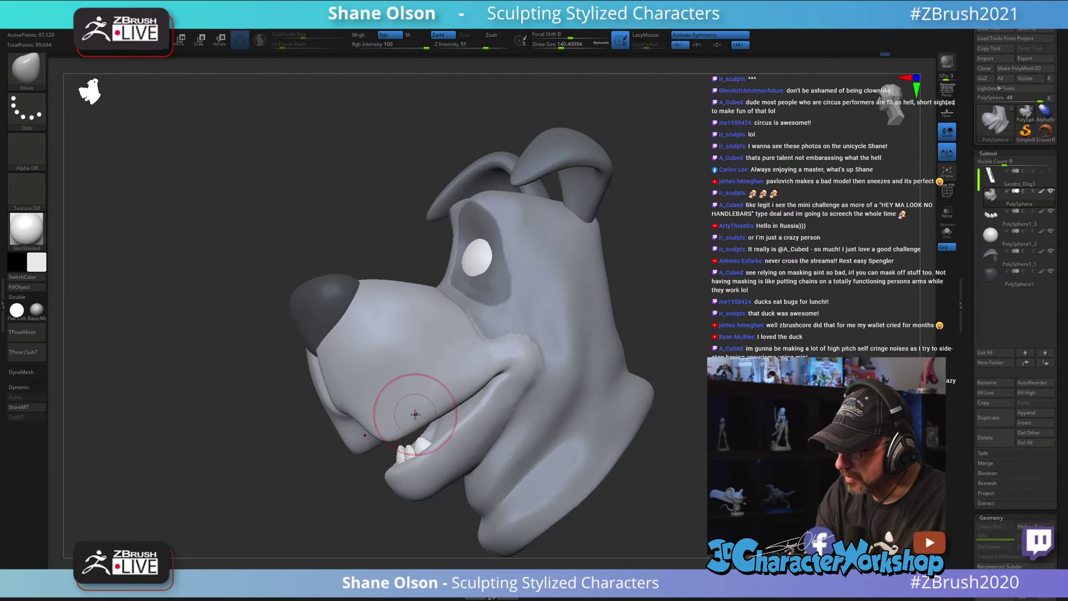
{"action": "mouse_move", "coordinate": [413, 386]}
{"action": "right_mouse_down"}
{"action": "mouse_move", "coordinate": [551, 423]}
{"action": "mouse_move", "coordinate": [512, 387]}
{"action": "mouse_move", "coordinate": [548, 406]}
{"action": "mouse_move", "coordinate": [548, 443]}
{"action": "right_mouse_up"}
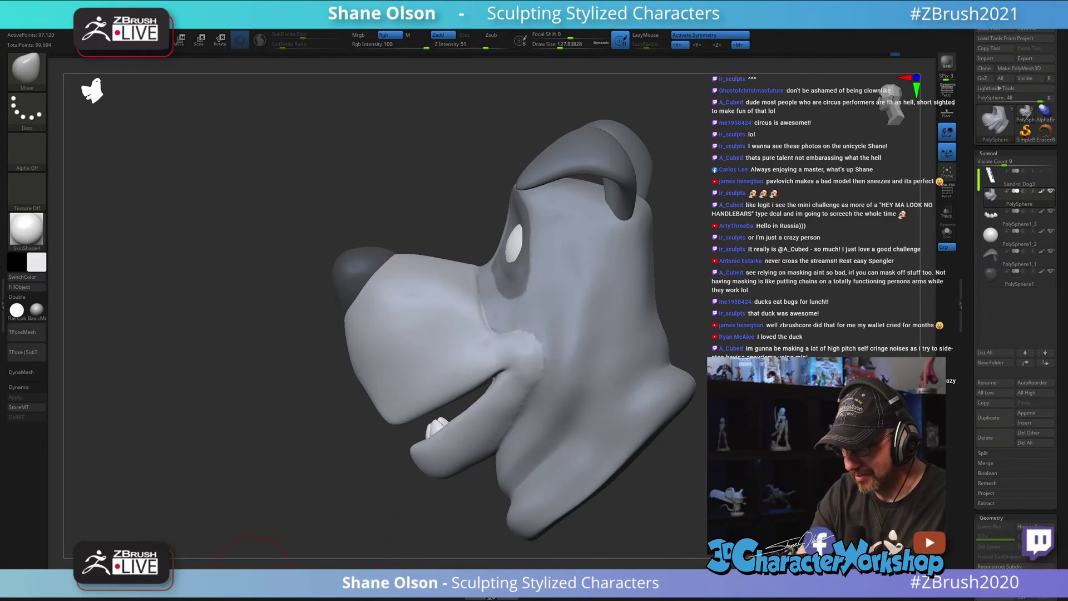
Step: Sharpen the cheek crease around the mouth corner with the Pinch brush at draw size about 65 and intensity 15
{"action": "left_click", "coordinate": [253, 573]}
{"action": "key", "text": "s"}
{"action": "left_click_drag", "start_coordinate": [548, 356], "coordinate": [515, 331]}
{"action": "key", "text": "s"}
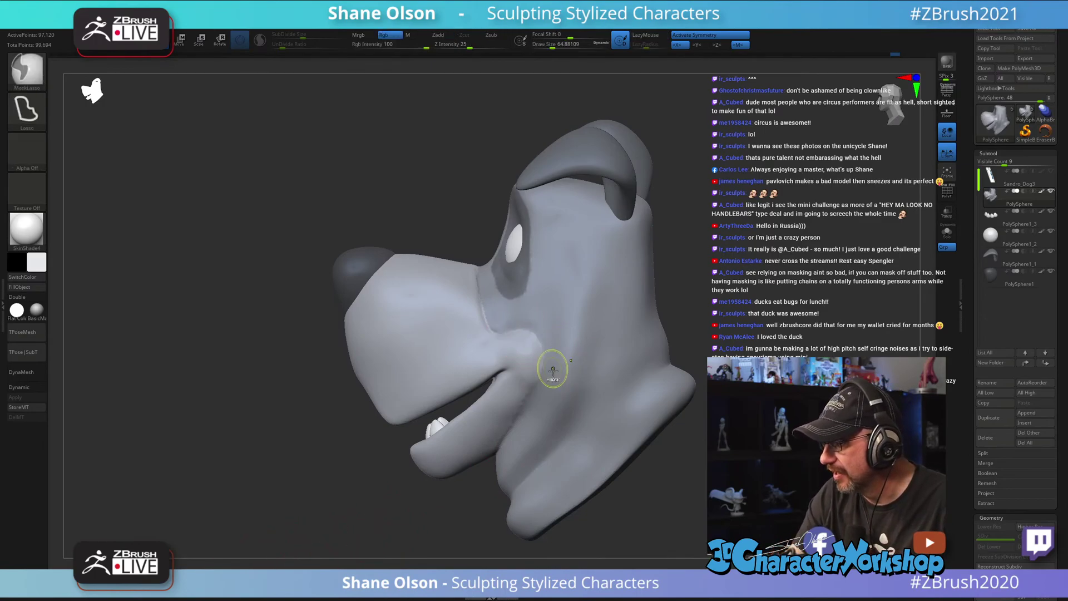
{"action": "right_click_drag", "start_coordinate": [549, 369], "coordinate": [524, 342]}
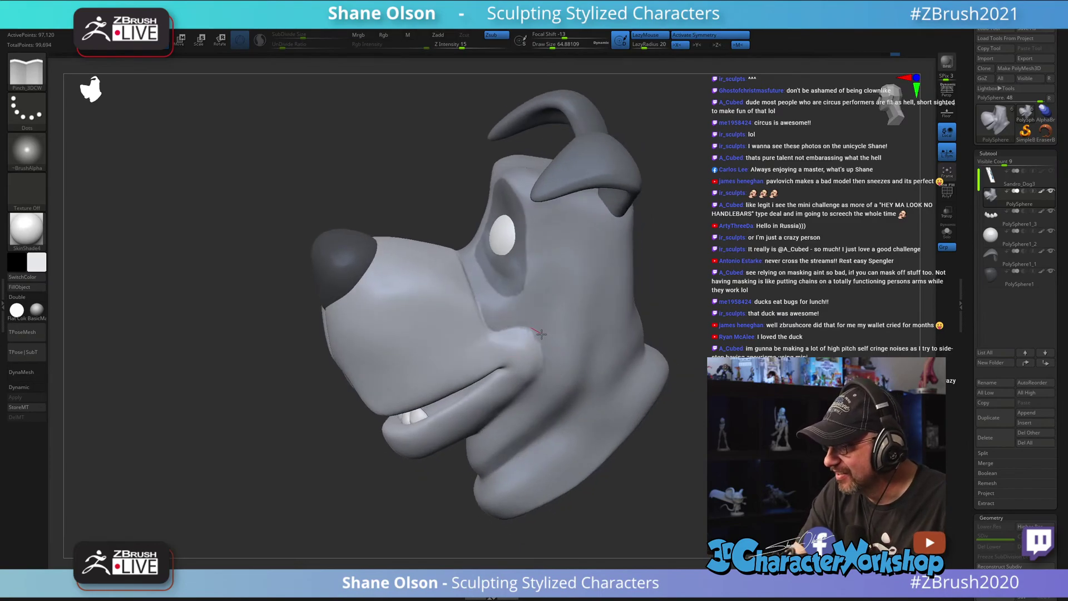
{"action": "right_click_drag", "start_coordinate": [533, 384], "coordinate": [544, 358]}
{"action": "right_click_drag", "start_coordinate": [532, 405], "coordinate": [544, 418]}
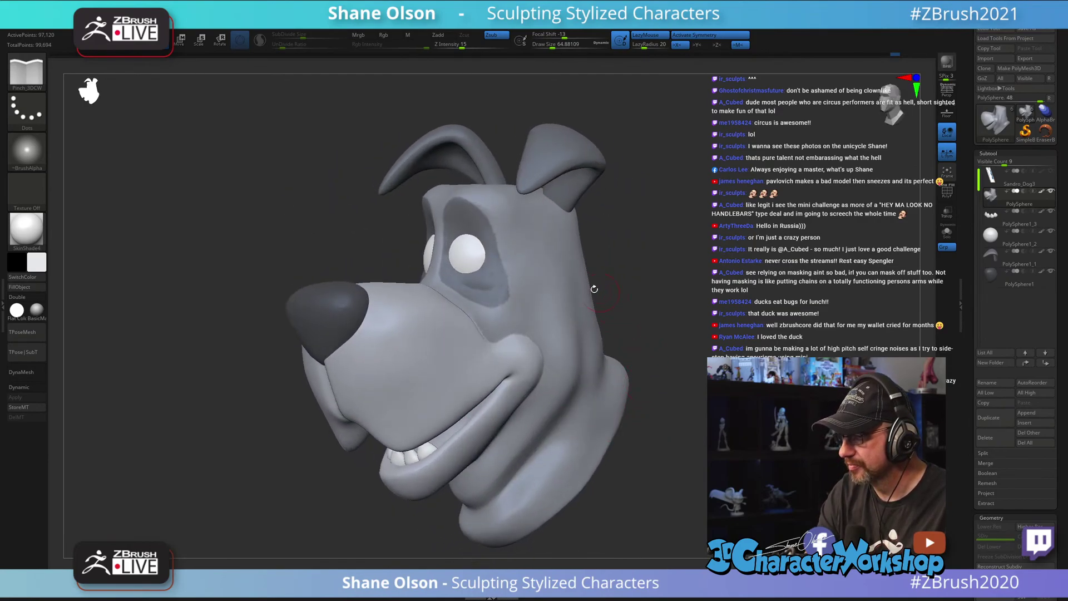
Step: Examine the eye sockets and brow from several angles and close up
{"action": "mouse_move", "coordinate": [539, 273]}
{"action": "right_mouse_down"}
{"action": "mouse_move", "coordinate": [508, 267]}
{"action": "mouse_move", "coordinate": [514, 332]}
{"action": "mouse_move", "coordinate": [455, 322]}
{"action": "right_mouse_up"}
{"action": "key", "text": "s"}
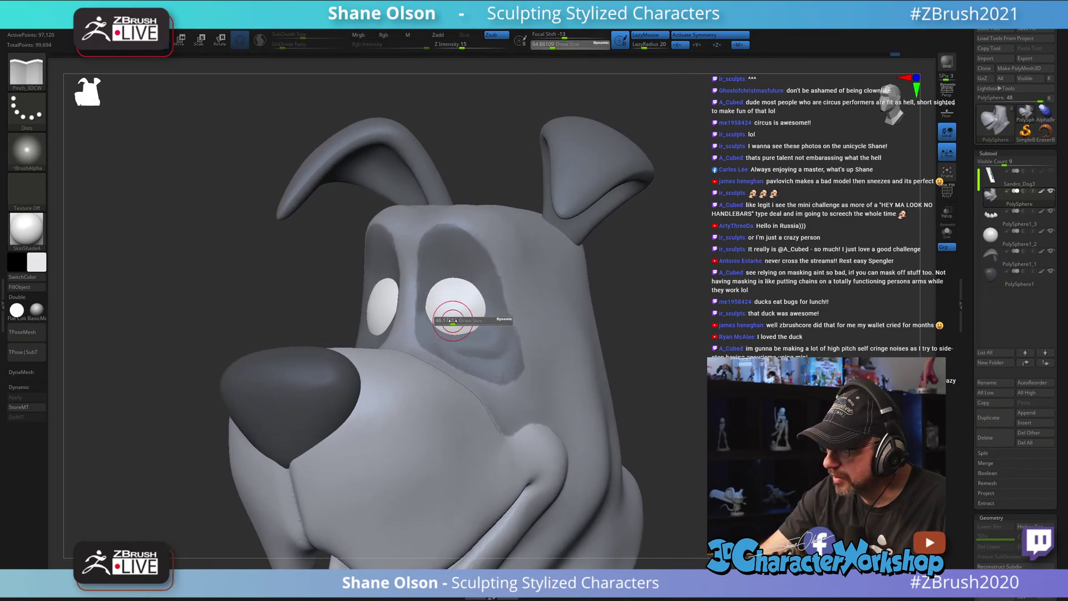
{"action": "left_click_drag", "start_coordinate": [455, 321], "coordinate": [451, 321]}
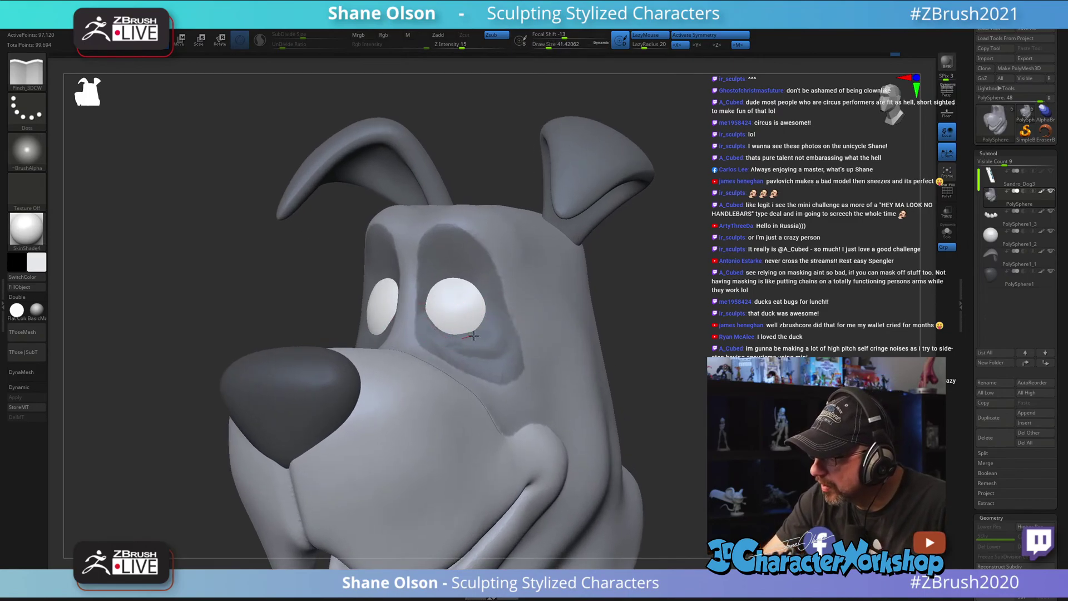
{"action": "right_click_drag", "start_coordinate": [493, 318], "coordinate": [610, 384]}
{"action": "right_click_drag", "start_coordinate": [661, 334], "coordinate": [697, 386]}
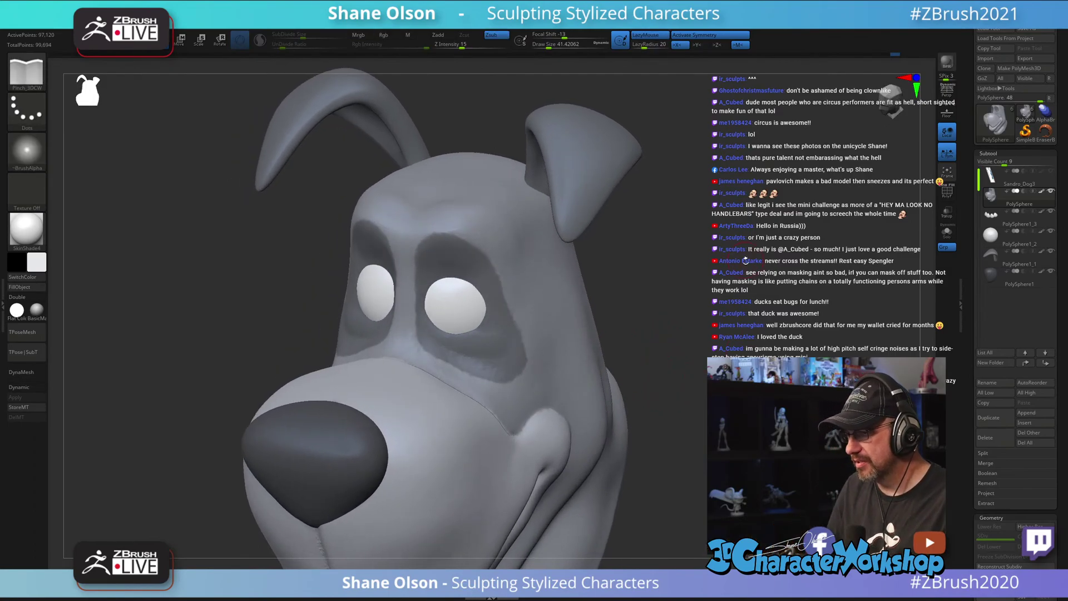
{"action": "right_click_drag", "start_coordinate": [746, 261], "coordinate": [661, 276]}
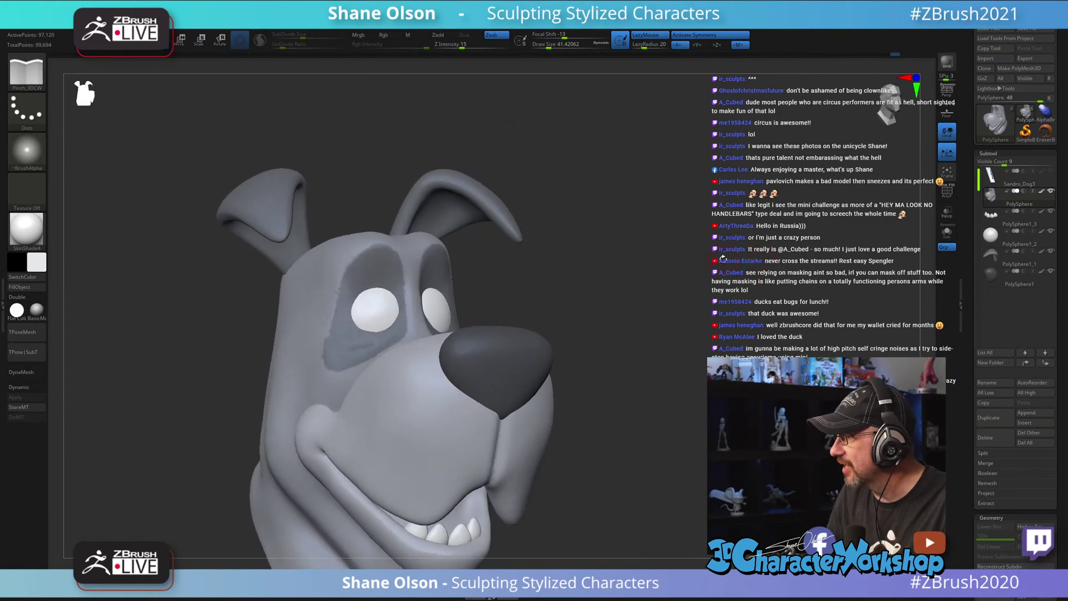
{"action": "right_click_drag", "start_coordinate": [722, 257], "coordinate": [822, 285]}
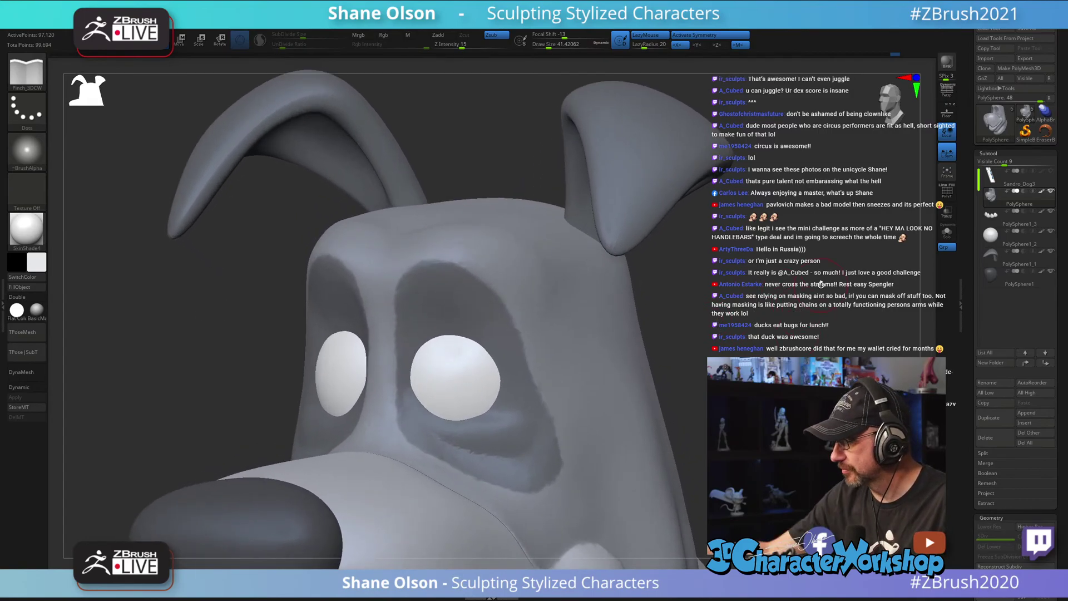
{"action": "right_click_drag", "start_coordinate": [718, 334], "coordinate": [687, 359]}
{"action": "key", "text": "s"}
{"action": "left_click_drag", "start_coordinate": [686, 359], "coordinate": [683, 358]}
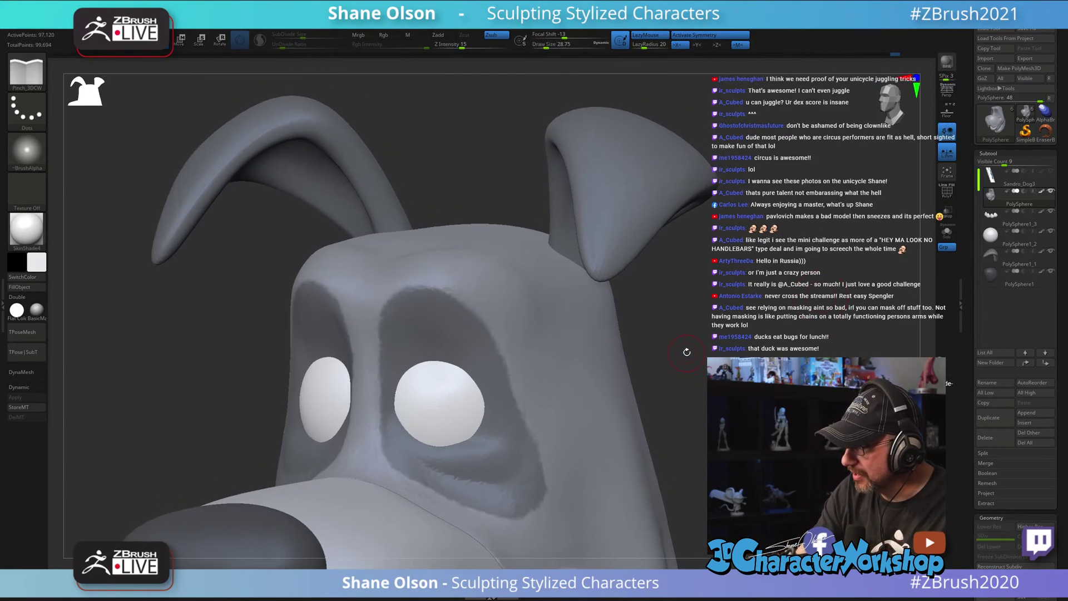
{"action": "mouse_move", "coordinate": [688, 353]}
{"action": "right_mouse_down", "text": "ctrl"}
{"action": "mouse_move", "coordinate": [707, 335]}
{"action": "mouse_move", "coordinate": [701, 309]}
{"action": "right_mouse_up", "text": "ctrl"}
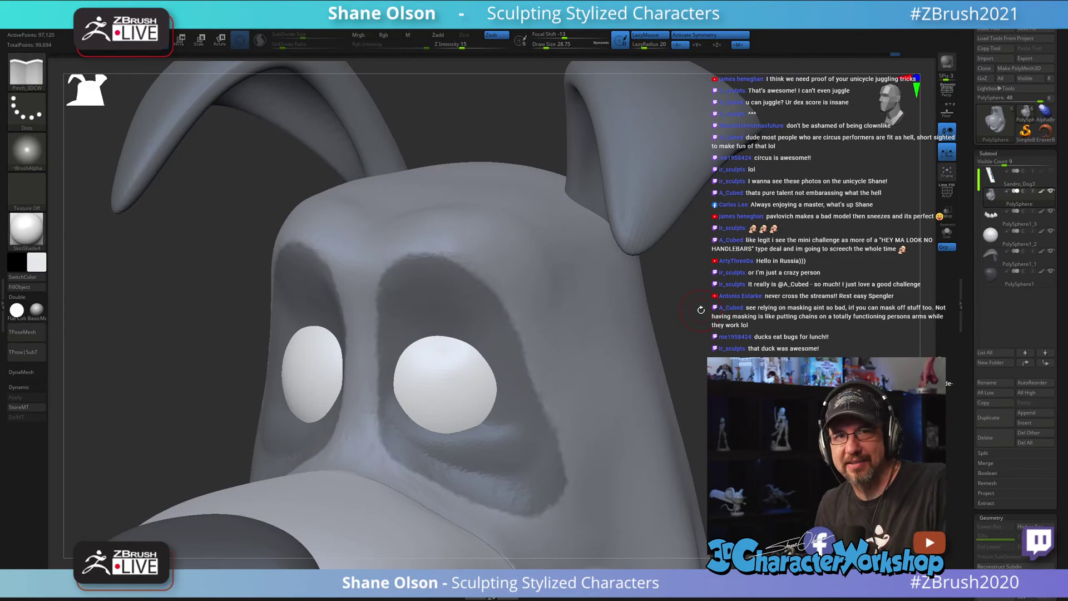
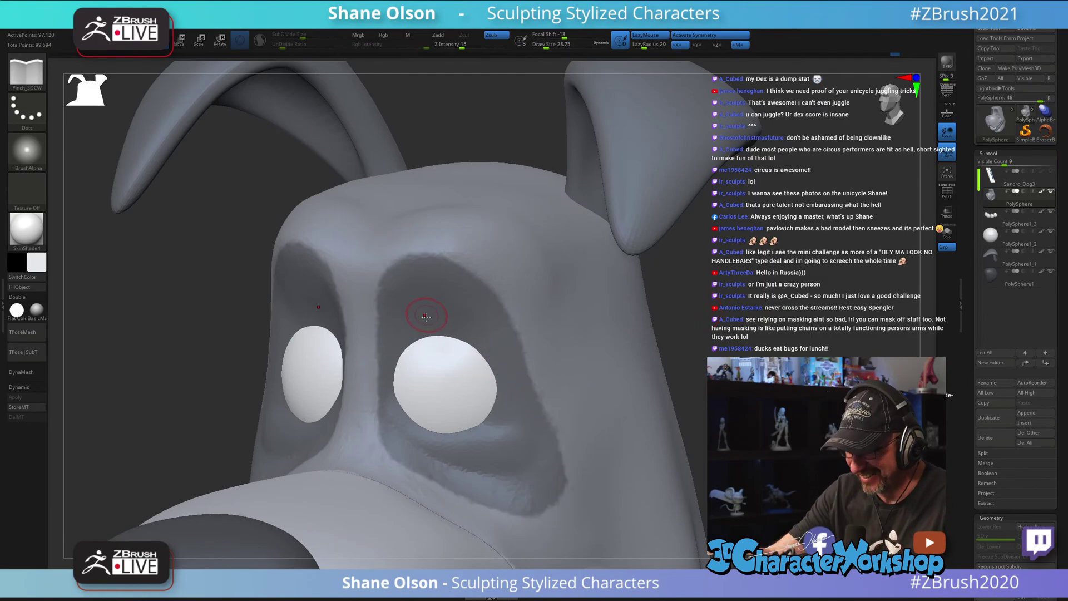
Step: Draw a curve along the upper rim of the eye socket with the Topology brush at draw size about 14
{"action": "key", "text": "s"}
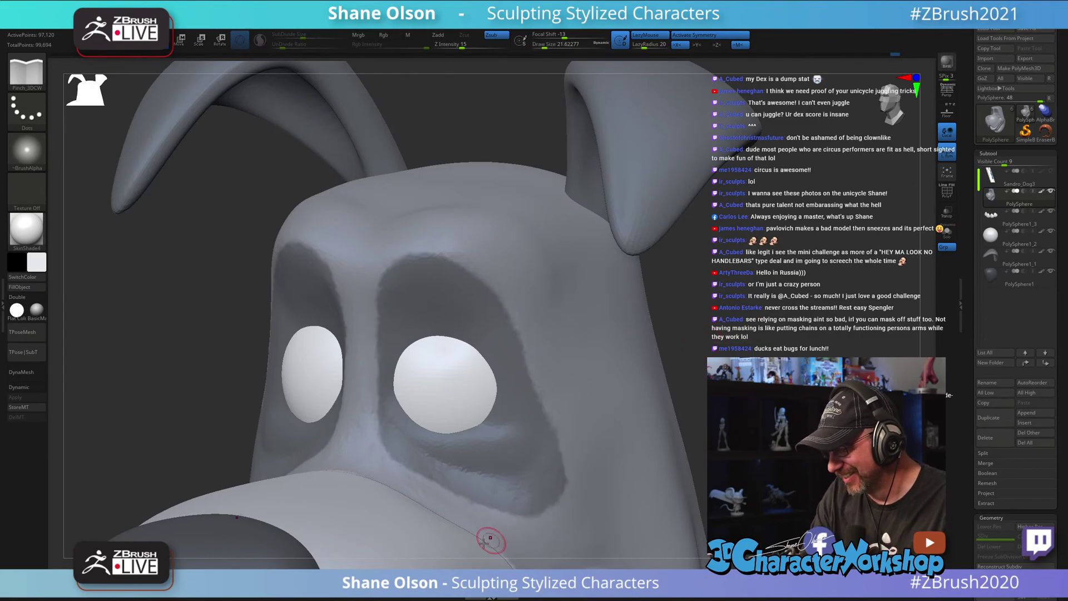
{"action": "key", "text": "b"}
{"action": "key", "text": "t"}
{"action": "key", "text": "o"}
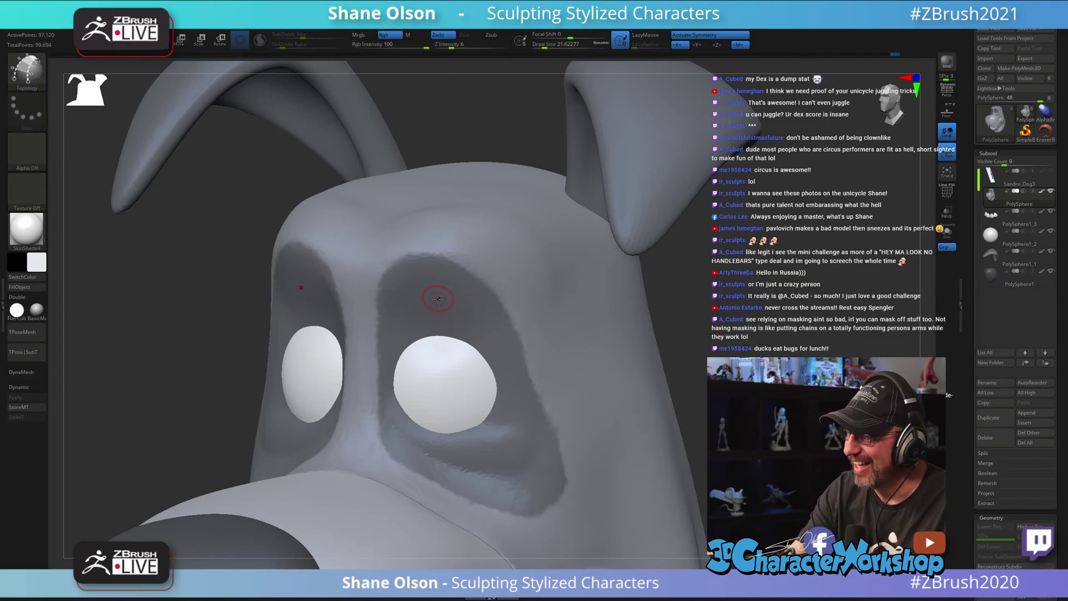
{"action": "key", "text": "s"}
{"action": "left_click_drag", "start_coordinate": [437, 298], "coordinate": [437, 305]}
{"action": "right_click_drag", "start_coordinate": [437, 305], "coordinate": [397, 252]}
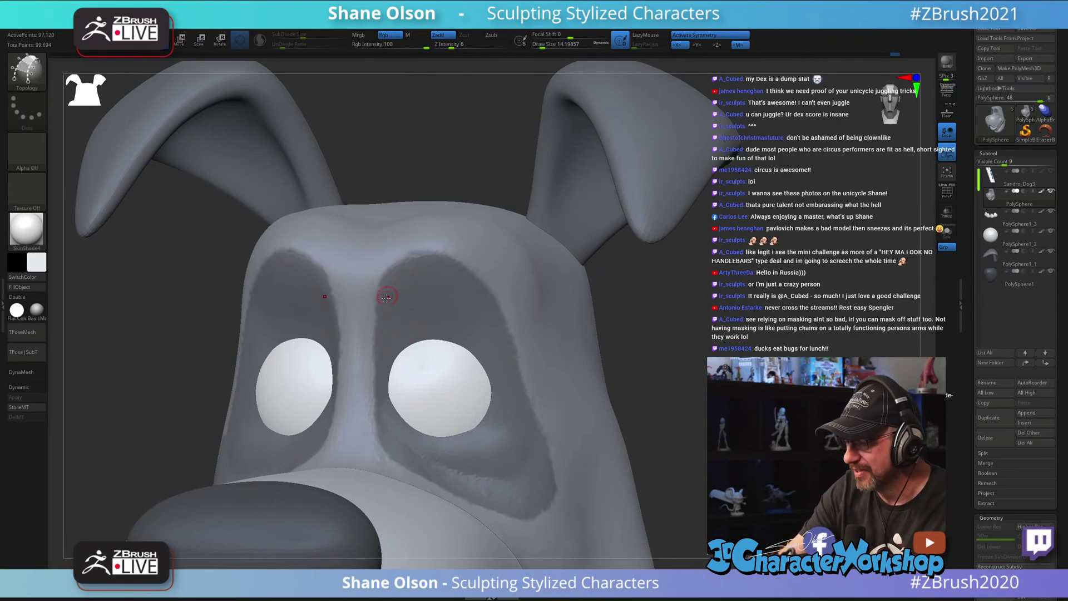
{"action": "right_click_drag", "start_coordinate": [391, 301], "coordinate": [384, 328], "text": "alt"}
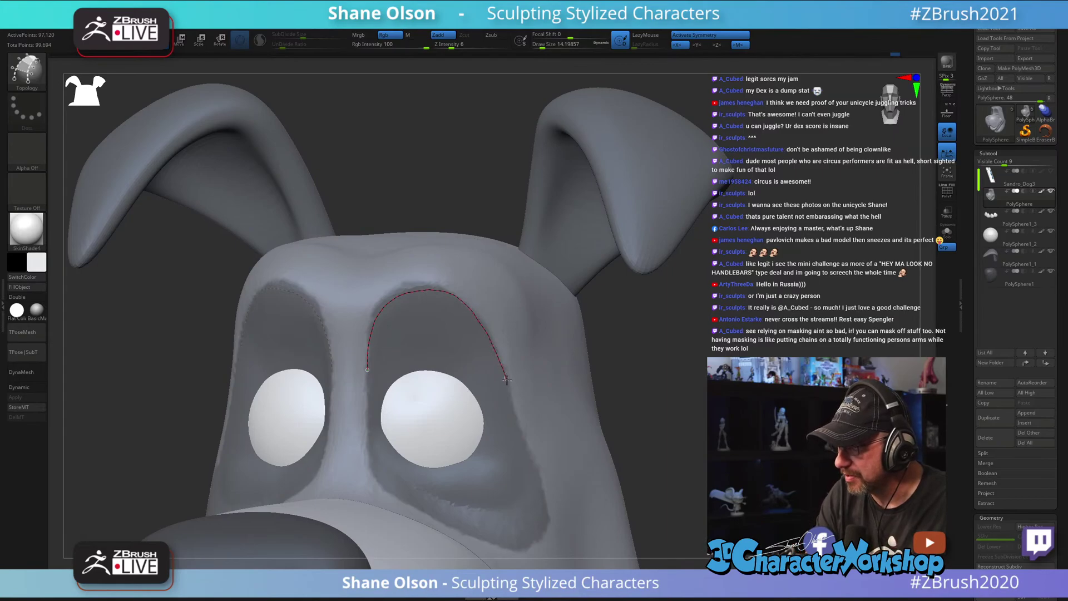
{"action": "left_click_drag", "start_coordinate": [513, 401], "coordinate": [516, 408]}
Step: Draw a second Topology curve just above the first, arching over the eye socket along the brow
{"action": "right_click_drag", "start_coordinate": [640, 375], "coordinate": [662, 403], "text": "alt"}
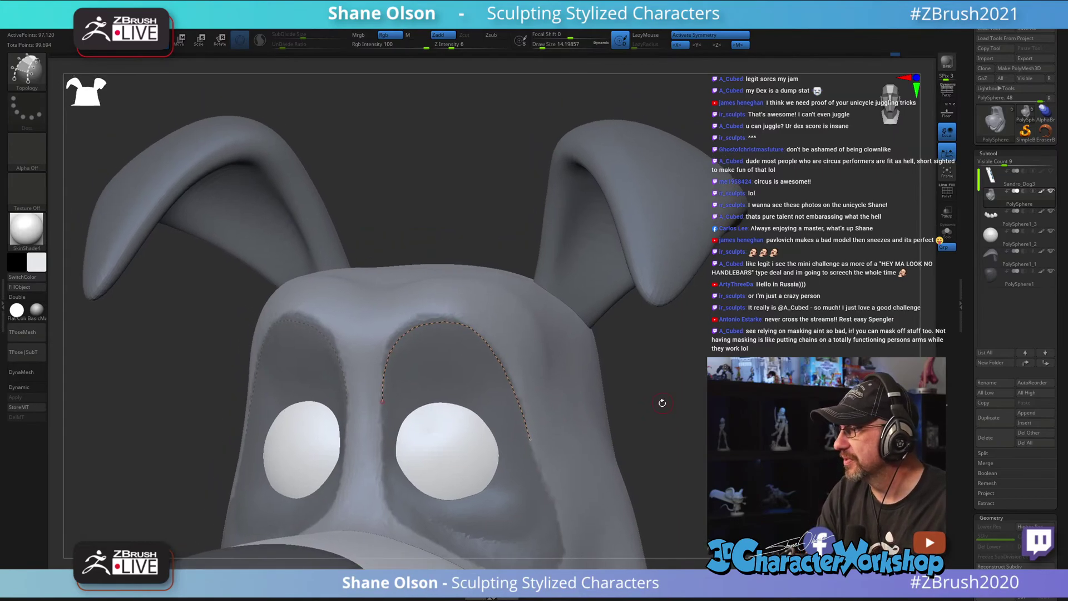
{"action": "right_click_drag", "start_coordinate": [419, 299], "coordinate": [432, 317], "text": "alt"}
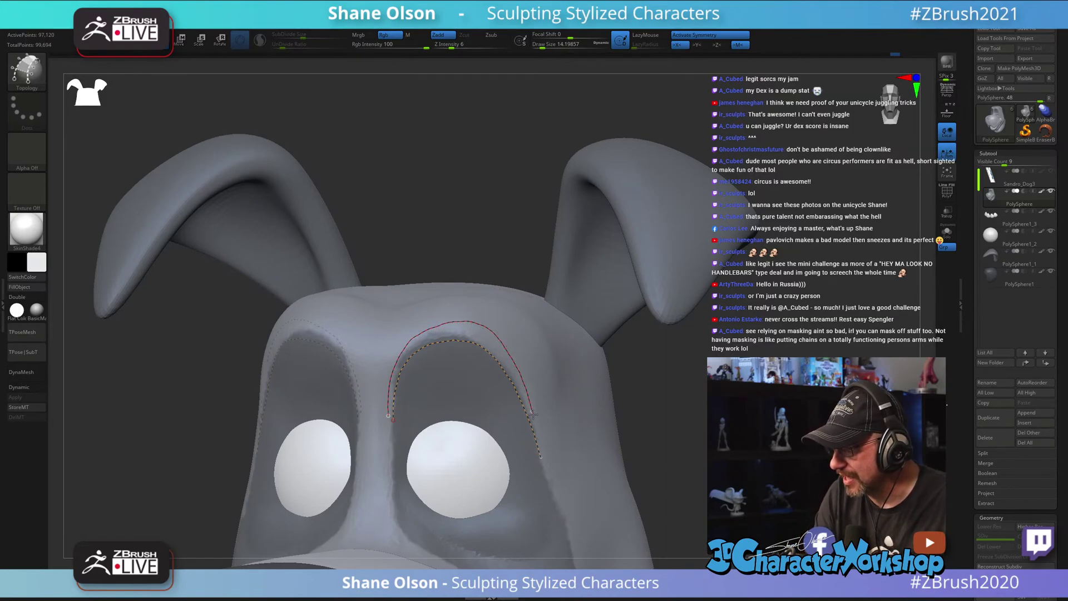
{"action": "left_click_drag", "start_coordinate": [542, 441], "coordinate": [544, 453]}
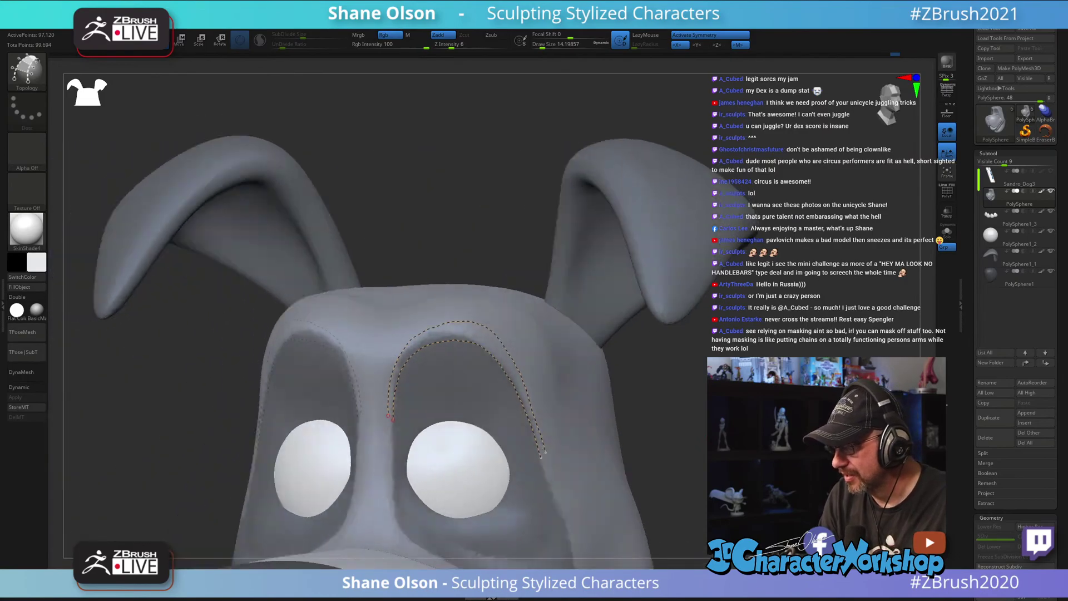
Step: Bridge the two brow curves with short cross strokes to build a continuous polygon strip over the eye socket
{"action": "left_click_drag", "start_coordinate": [651, 412], "coordinate": [682, 367]}
{"action": "mouse_move", "coordinate": [417, 384]}
{"action": "left_mouse_down"}
{"action": "mouse_move", "coordinate": [420, 370]}
{"action": "mouse_move", "coordinate": [403, 353]}
{"action": "mouse_move", "coordinate": [455, 287]}
{"action": "mouse_move", "coordinate": [472, 285]}
{"action": "left_mouse_up"}
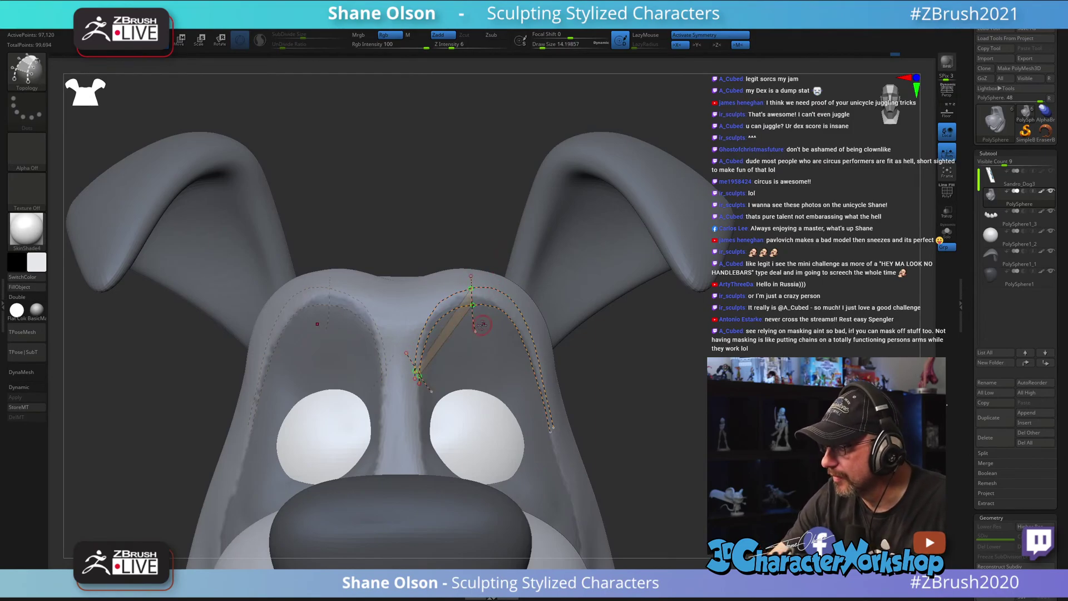
{"action": "left_click_drag", "start_coordinate": [640, 344], "coordinate": [685, 378]}
{"action": "left_click", "coordinate": [549, 400]}
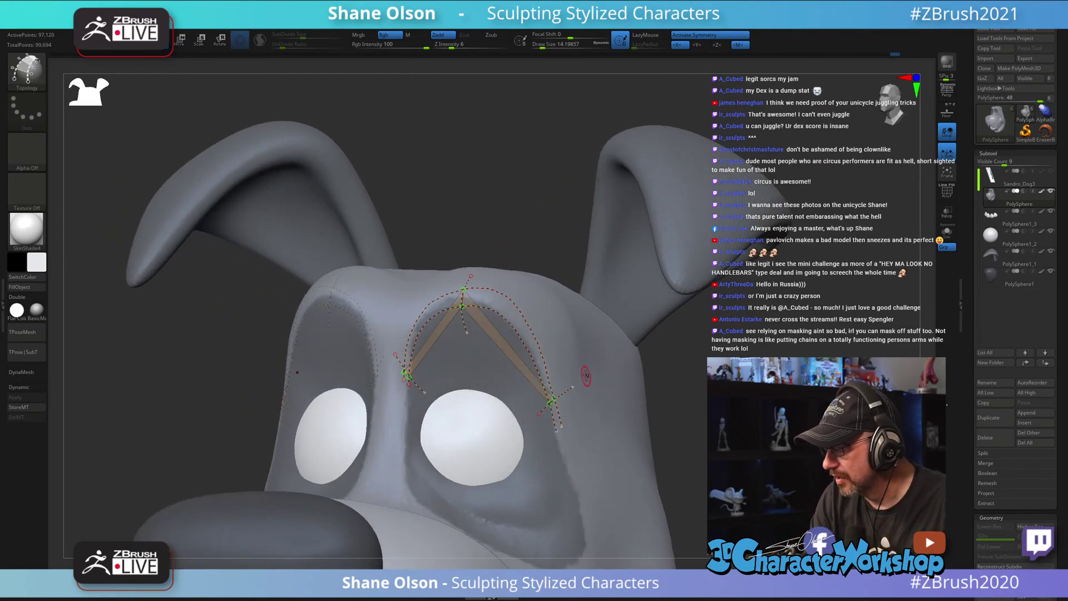
{"action": "left_click_drag", "start_coordinate": [399, 335], "coordinate": [421, 354]}
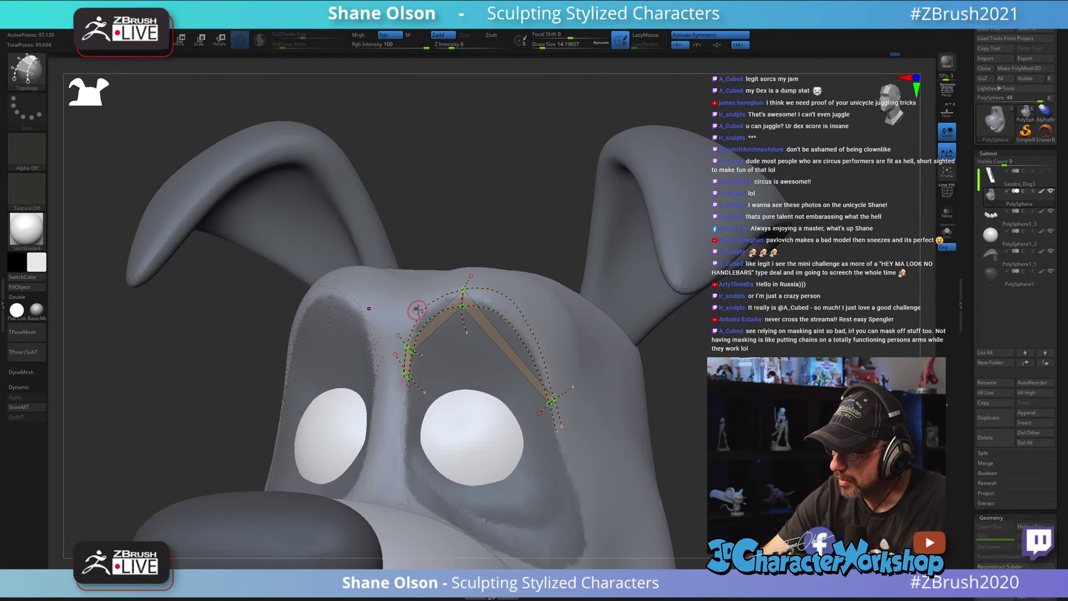
{"action": "left_click_drag", "start_coordinate": [429, 284], "coordinate": [410, 308]}
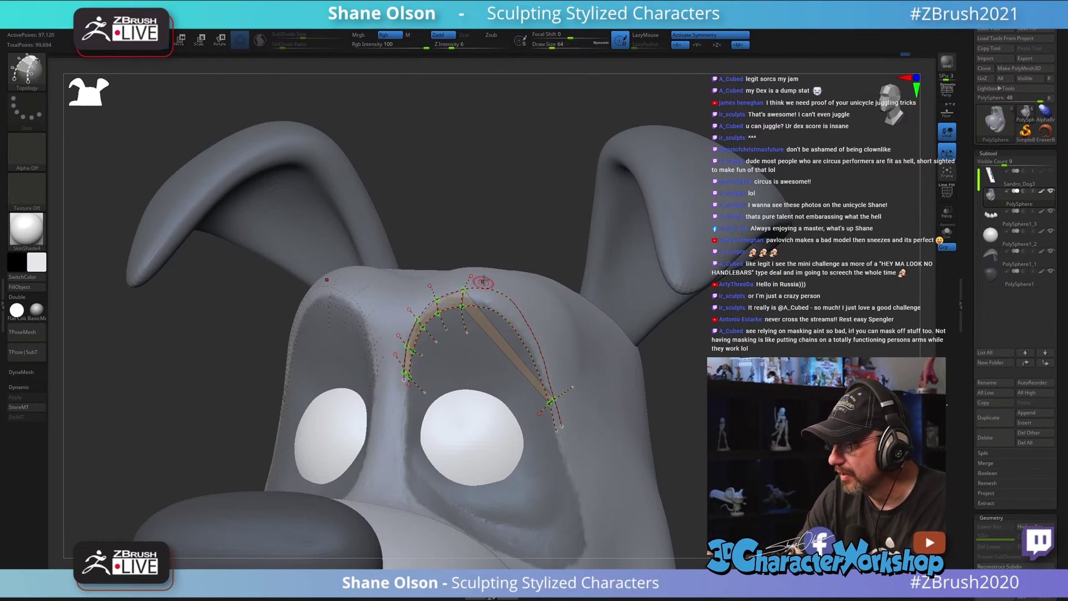
{"action": "left_click", "coordinate": [511, 342], "text": "alt"}
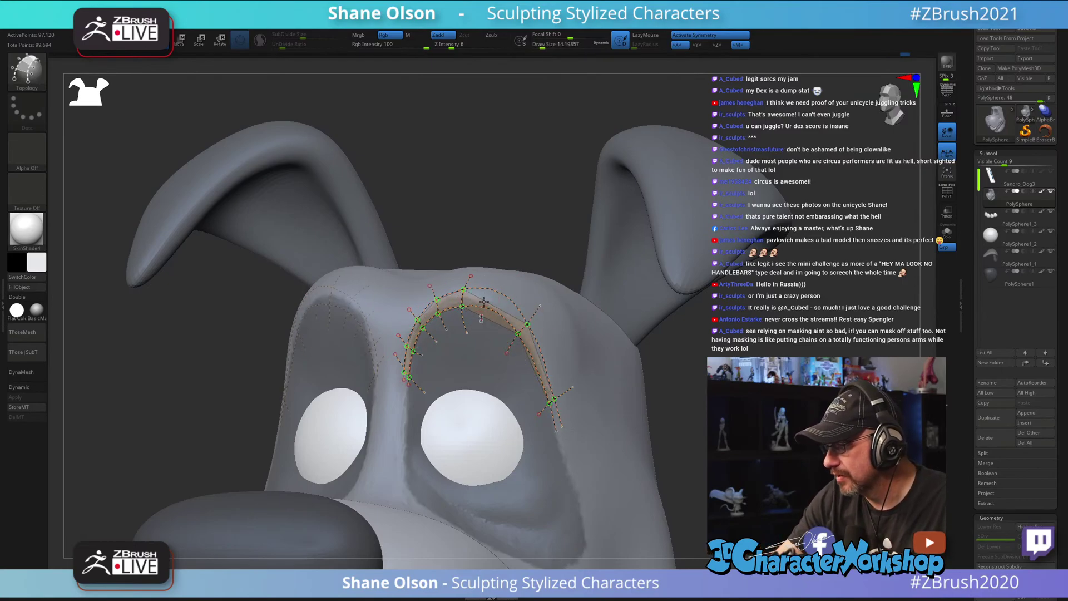
{"action": "left_click_drag", "start_coordinate": [495, 326], "coordinate": [518, 285]}
{"action": "mouse_move", "coordinate": [561, 330]}
{"action": "left_mouse_down"}
{"action": "mouse_move", "coordinate": [518, 367]}
{"action": "mouse_move", "coordinate": [527, 383]}
{"action": "left_mouse_up"}
{"action": "left_click_drag", "start_coordinate": [598, 426], "coordinate": [605, 466]}
{"action": "left_click_drag", "start_coordinate": [665, 431], "coordinate": [696, 347]}
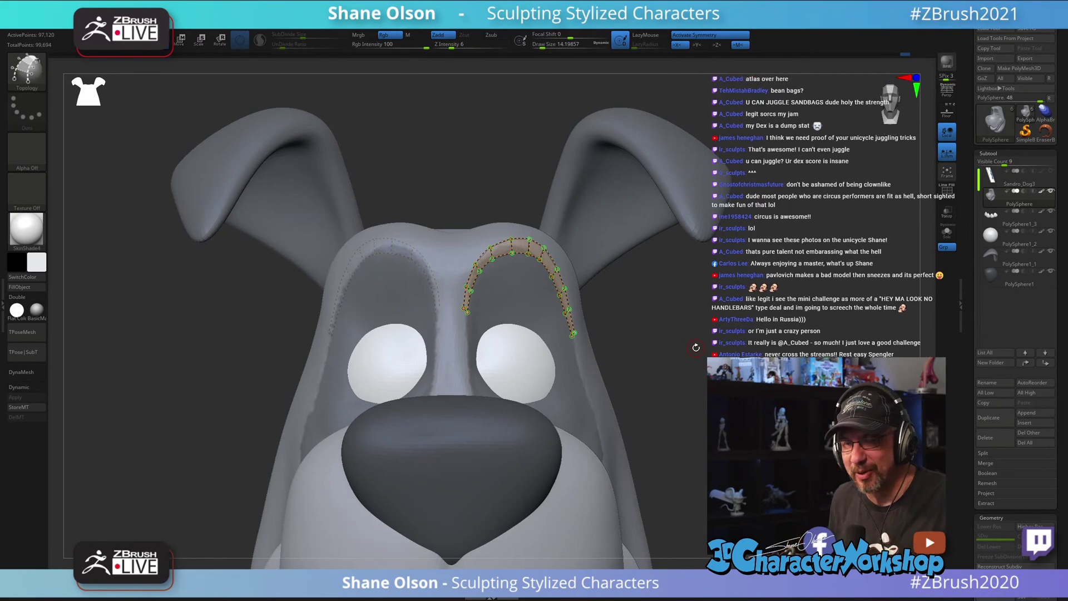
{"action": "left_click_drag", "start_coordinate": [718, 325], "coordinate": [718, 323]}
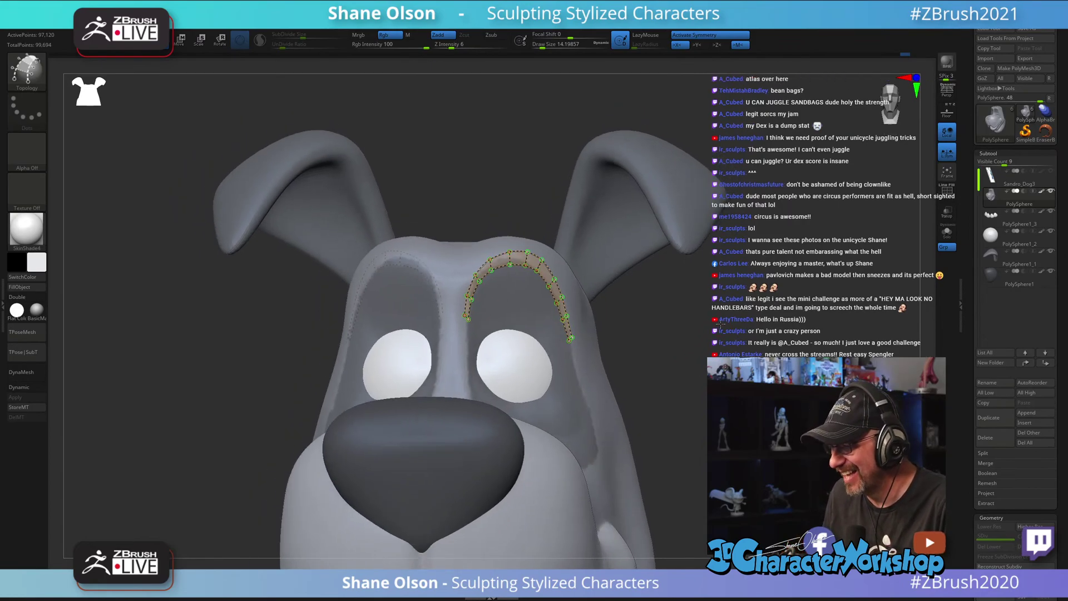
Step: Set the Topology brush draw size to 1 and generate the thin eyebrow geometry from the brow curves
{"action": "key", "text": "s"}
{"action": "left_click_drag", "start_coordinate": [663, 360], "coordinate": [654, 361]}
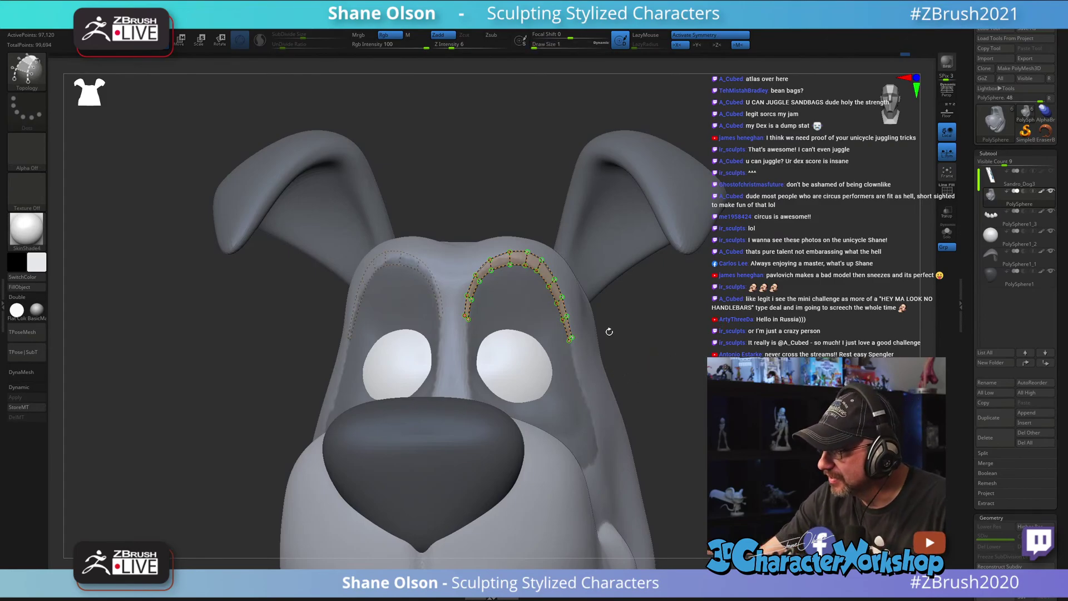
{"action": "left_click_drag", "start_coordinate": [609, 331], "coordinate": [597, 334]}
{"action": "left_click", "coordinate": [588, 339]}
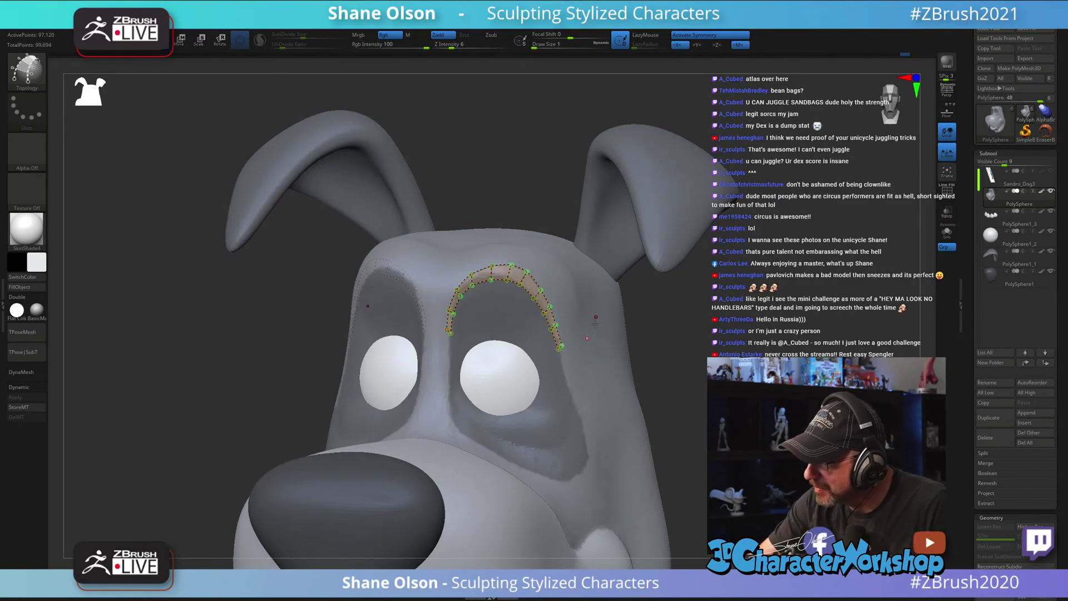
{"action": "left_click", "coordinate": [592, 354]}
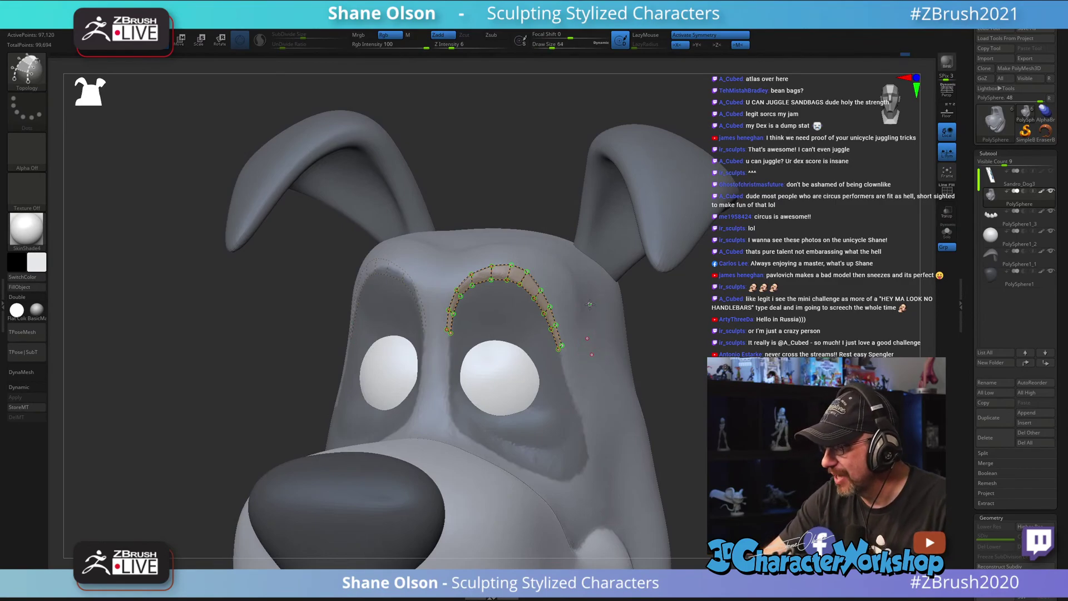
{"action": "left_click", "coordinate": [590, 304]}
{"action": "left_click", "coordinate": [584, 386]}
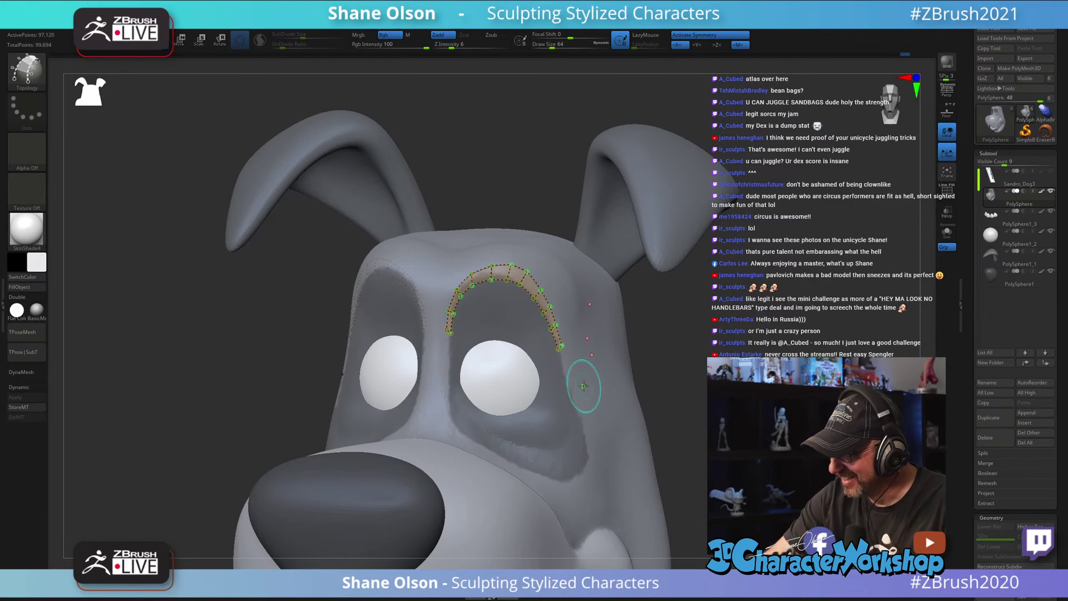
{"action": "left_click", "coordinate": [590, 396]}
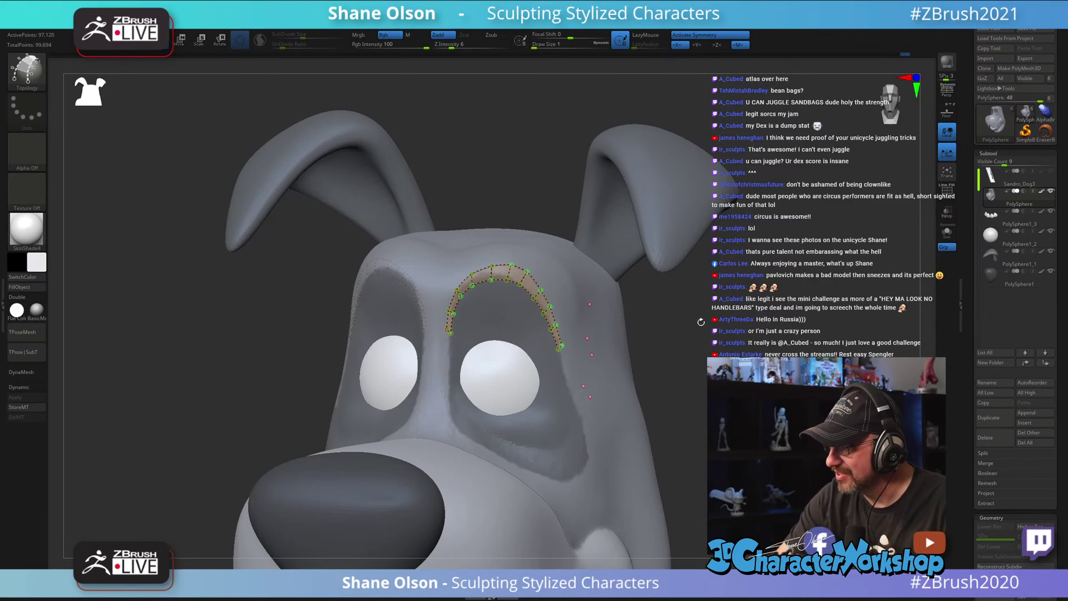
{"action": "left_click_drag", "start_coordinate": [702, 322], "coordinate": [650, 365]}
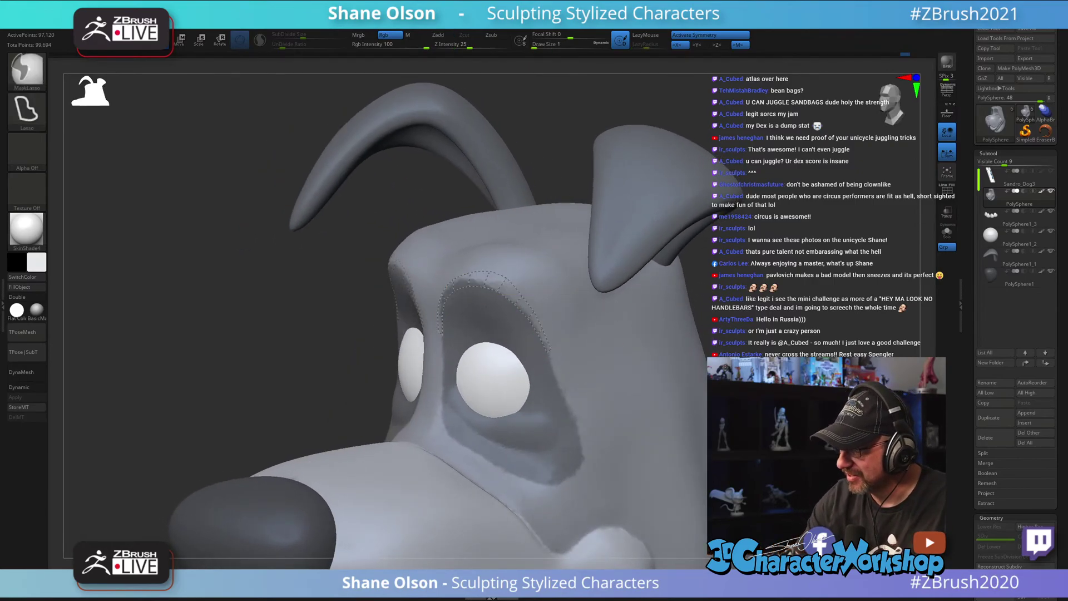
{"action": "left_click", "coordinate": [623, 311]}
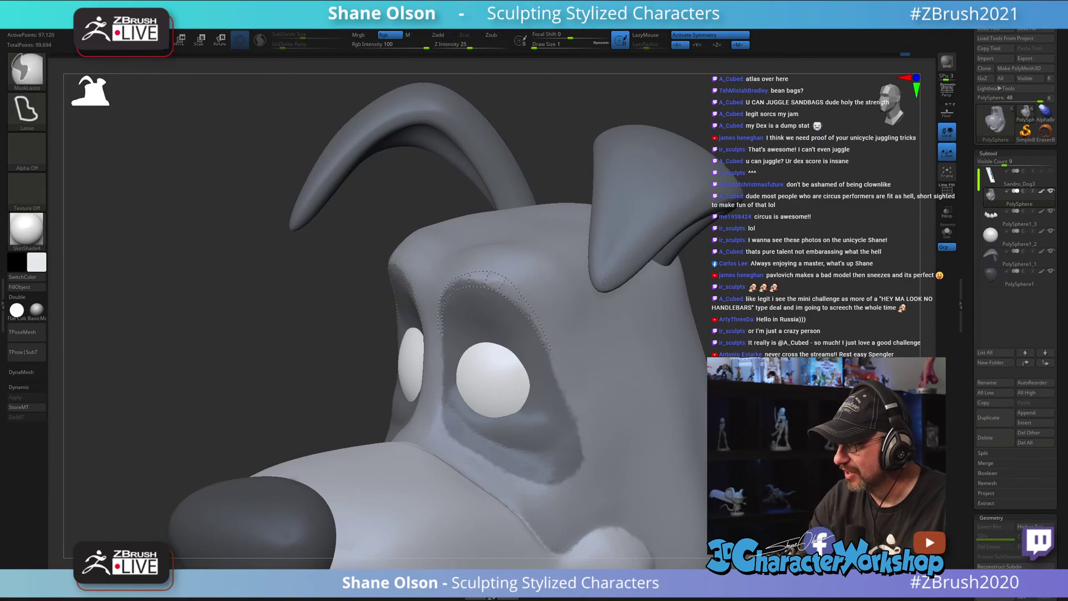
{"action": "left_click", "coordinate": [583, 374]}
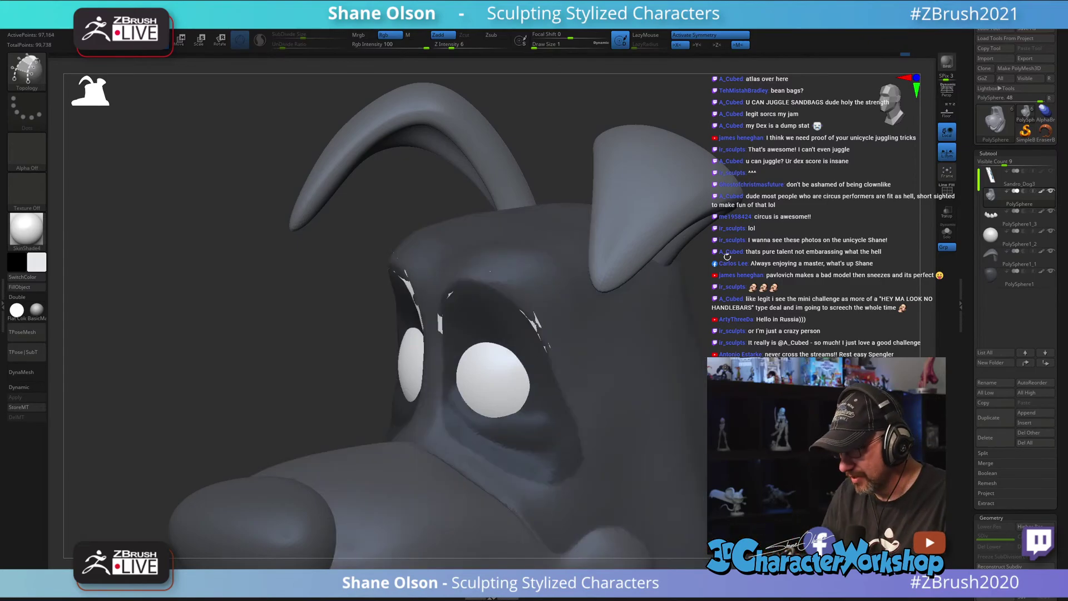
Step: Split the new eyebrow strips from the head into their own subtool, show the polygon wireframe and select that subtool
{"action": "key", "text": "space"}
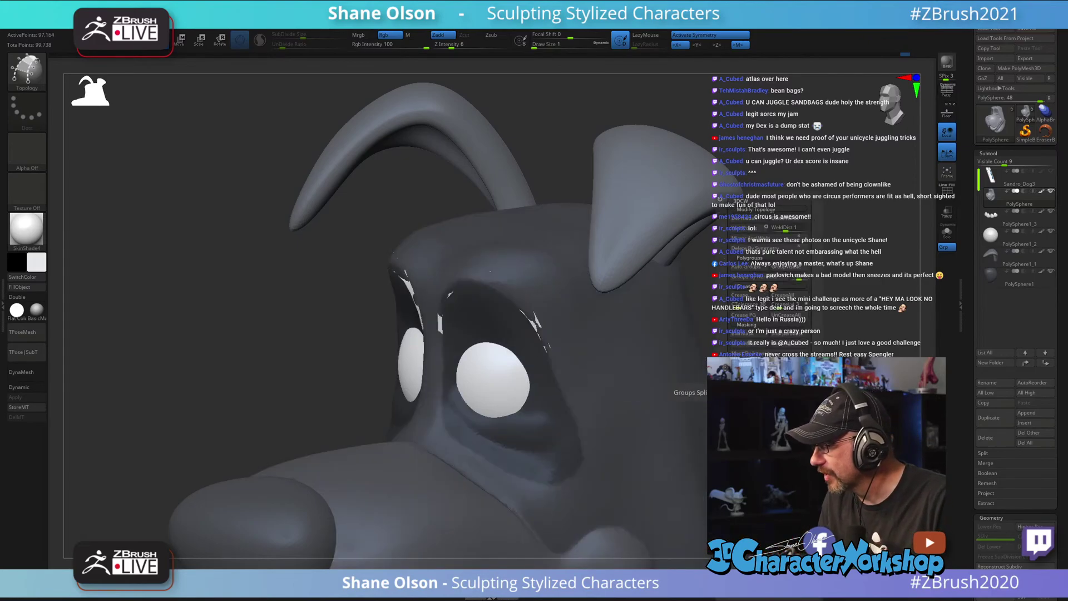
{"action": "left_click", "coordinate": [788, 239]}
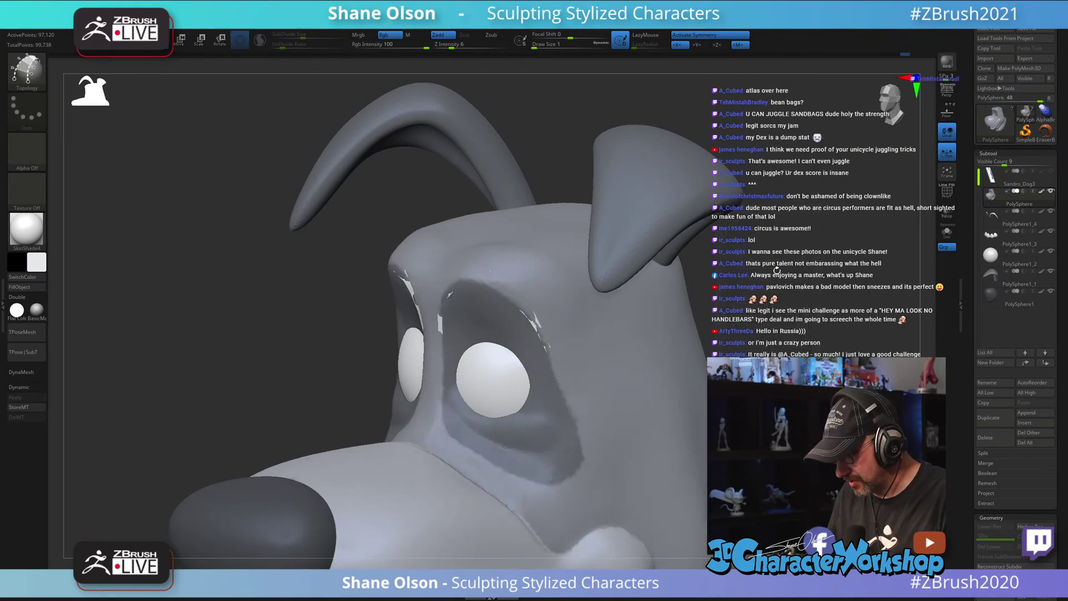
{"action": "key", "text": "shift+f"}
{"action": "left_click_drag", "start_coordinate": [784, 272], "coordinate": [796, 284]}
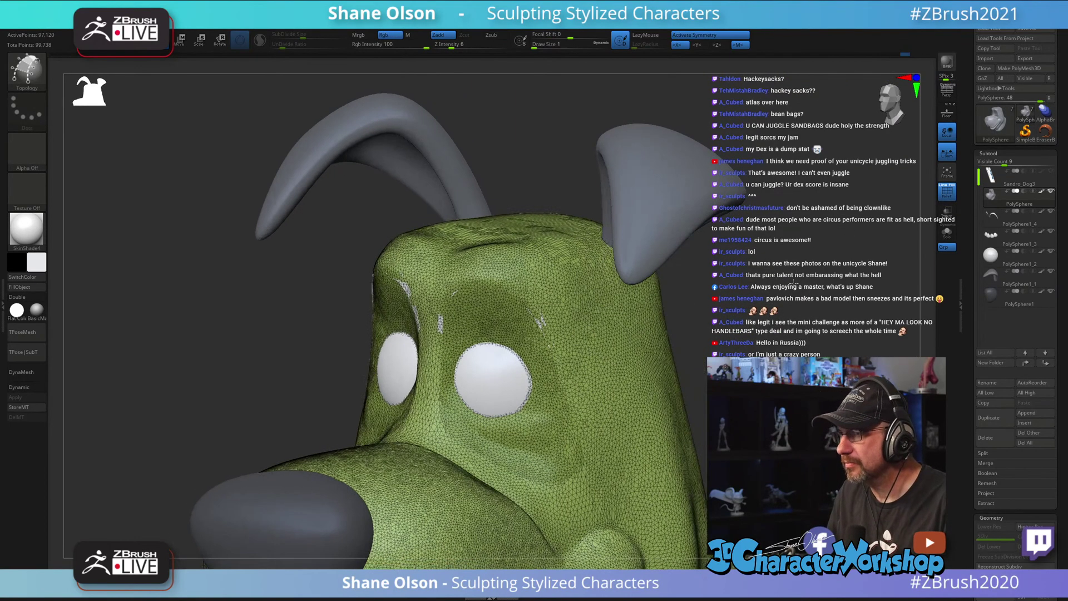
{"action": "key", "text": "Down"}
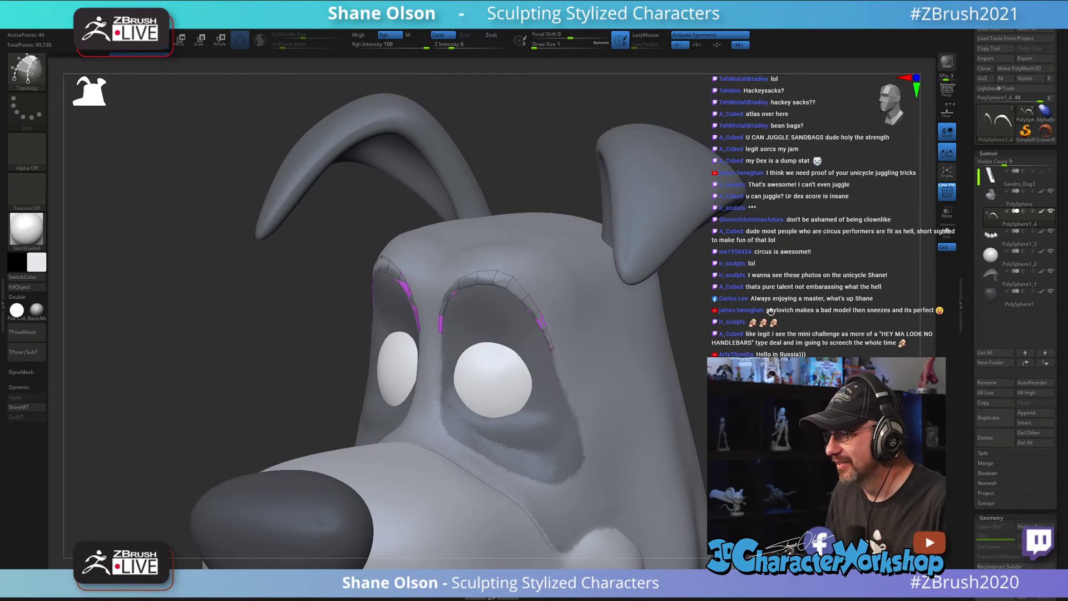
{"action": "mouse_move", "coordinate": [771, 312]}
{"action": "left_mouse_down"}
{"action": "mouse_move", "coordinate": [789, 327]}
{"action": "mouse_move", "coordinate": [790, 315]}
{"action": "mouse_move", "coordinate": [685, 343]}
{"action": "left_mouse_up"}
{"action": "key", "text": "s"}
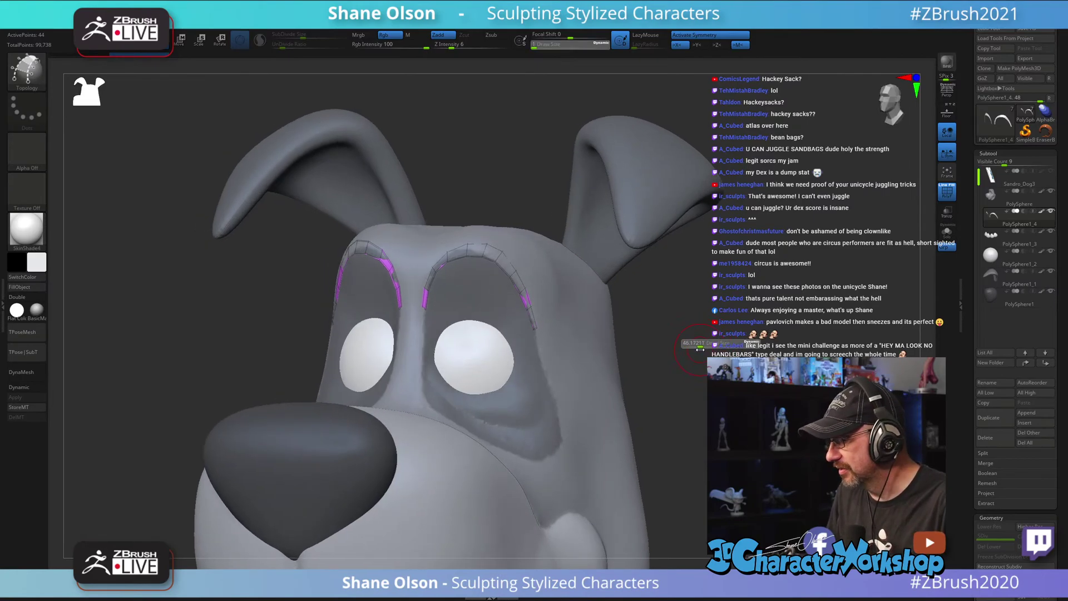
{"action": "left_click_drag", "start_coordinate": [701, 349], "coordinate": [702, 353]}
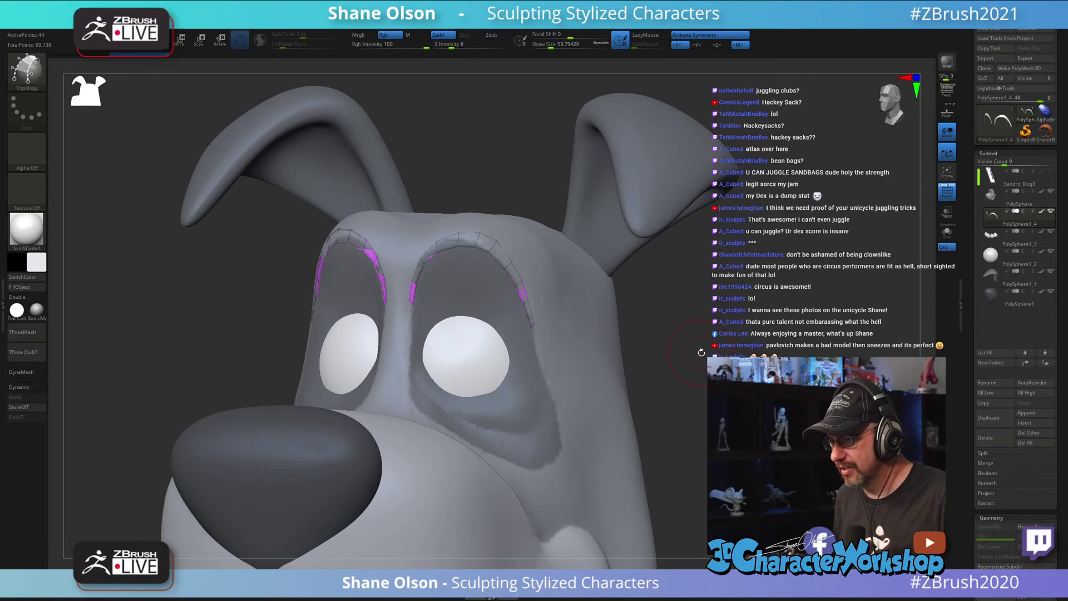
{"action": "key", "text": "s"}
{"action": "left_click", "coordinate": [723, 333]}
{"action": "left_click_drag", "start_coordinate": [722, 332], "coordinate": [751, 323]}
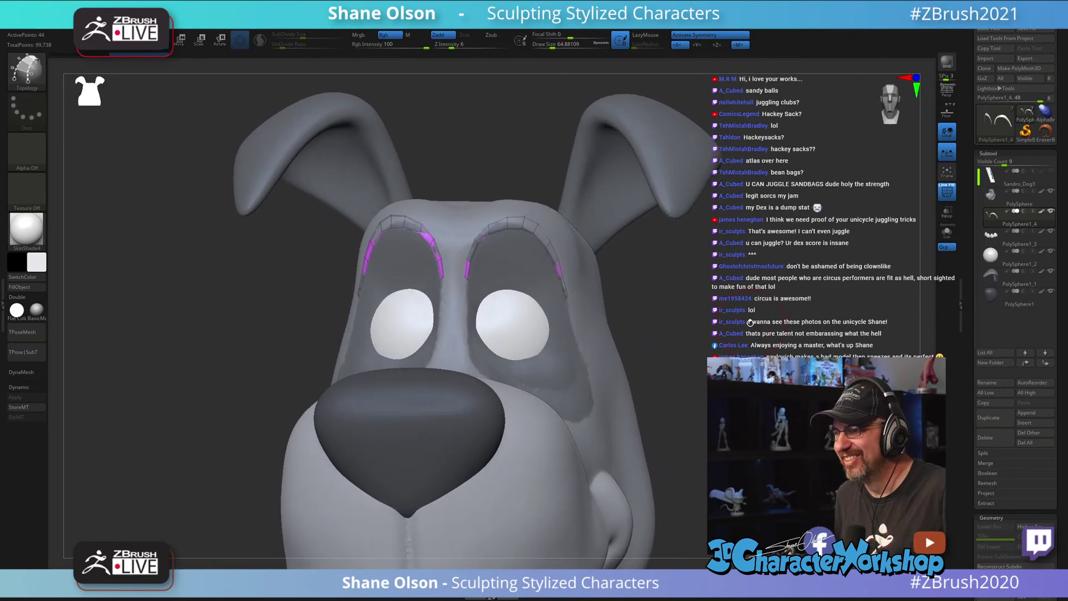
{"action": "key", "text": "s"}
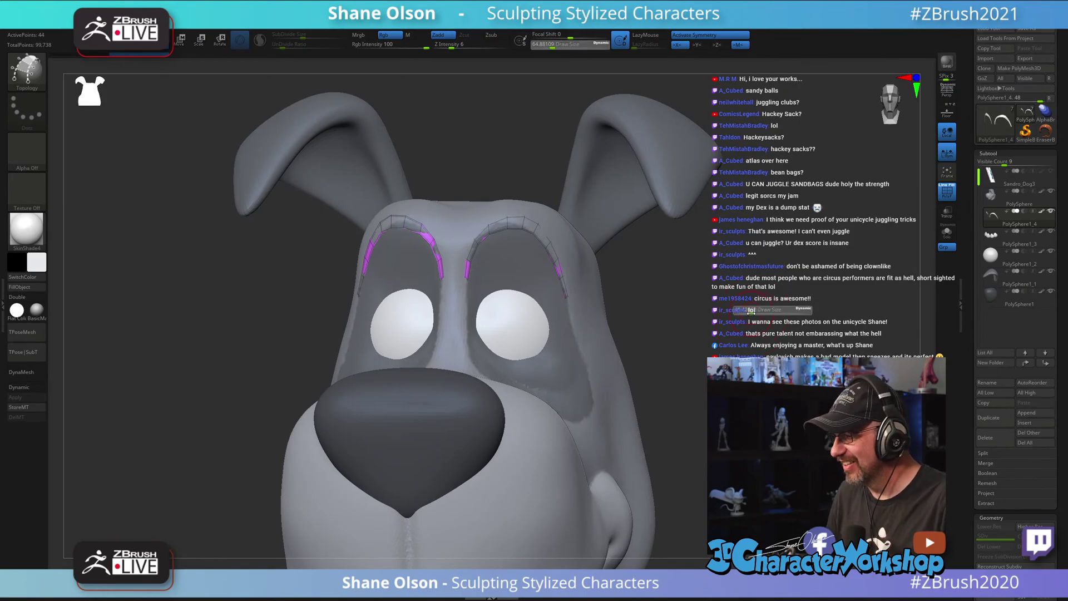
{"action": "left_click_drag", "start_coordinate": [751, 311], "coordinate": [744, 310]}
{"action": "mouse_move", "coordinate": [659, 328]}
{"action": "left_mouse_down", "text": "alt"}
{"action": "mouse_move", "coordinate": [652, 372]}
{"action": "mouse_move", "coordinate": [714, 346]}
{"action": "mouse_move", "coordinate": [730, 320]}
{"action": "mouse_move", "coordinate": [844, 356]}
{"action": "mouse_move", "coordinate": [769, 298]}
{"action": "left_mouse_up", "text": "alt"}
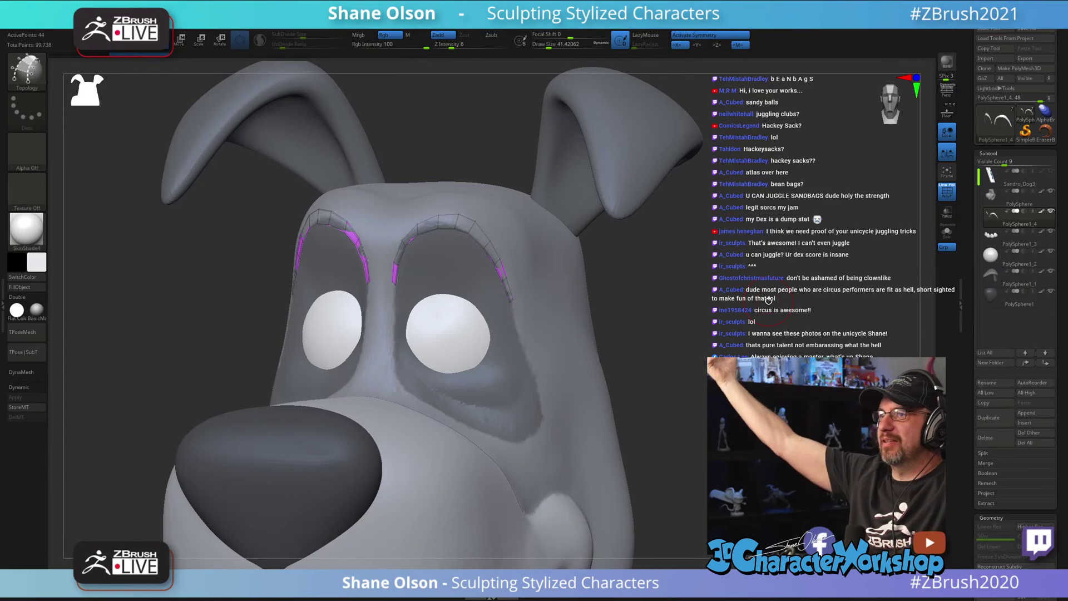
{"action": "left_click_drag", "start_coordinate": [769, 282], "coordinate": [730, 251]}
{"action": "key", "text": "s"}
{"action": "left_click", "coordinate": [741, 271]}
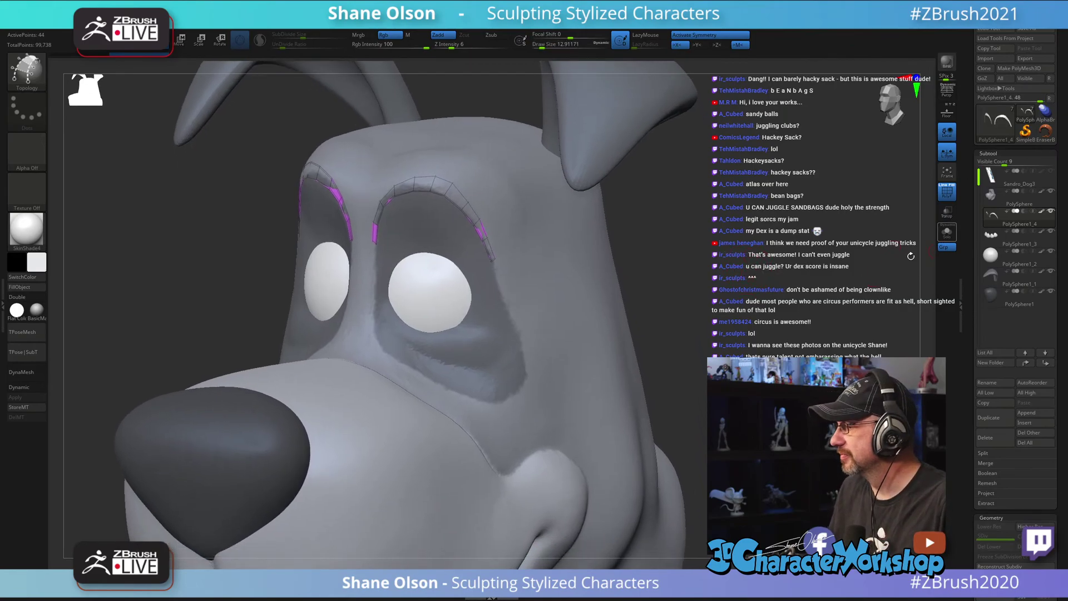
Step: Turn on Dynamic Subdivision for the eyebrow strips and give them a thickness of 0.01612
{"action": "key", "text": "d"}
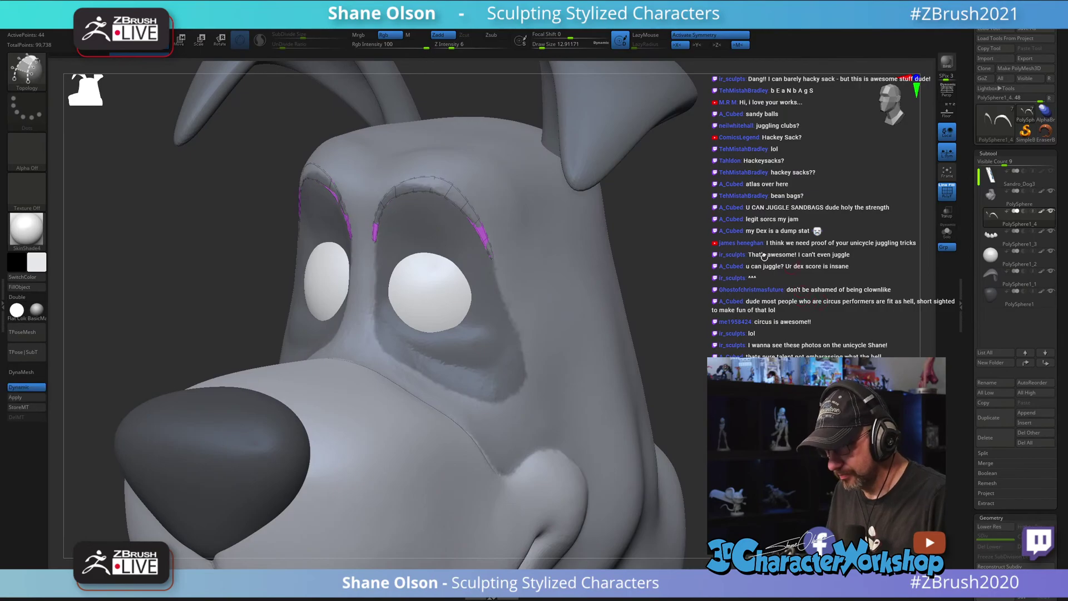
{"action": "scroll", "coordinate": [971, 399], "scroll_direction": "down", "scroll_amount": 2}
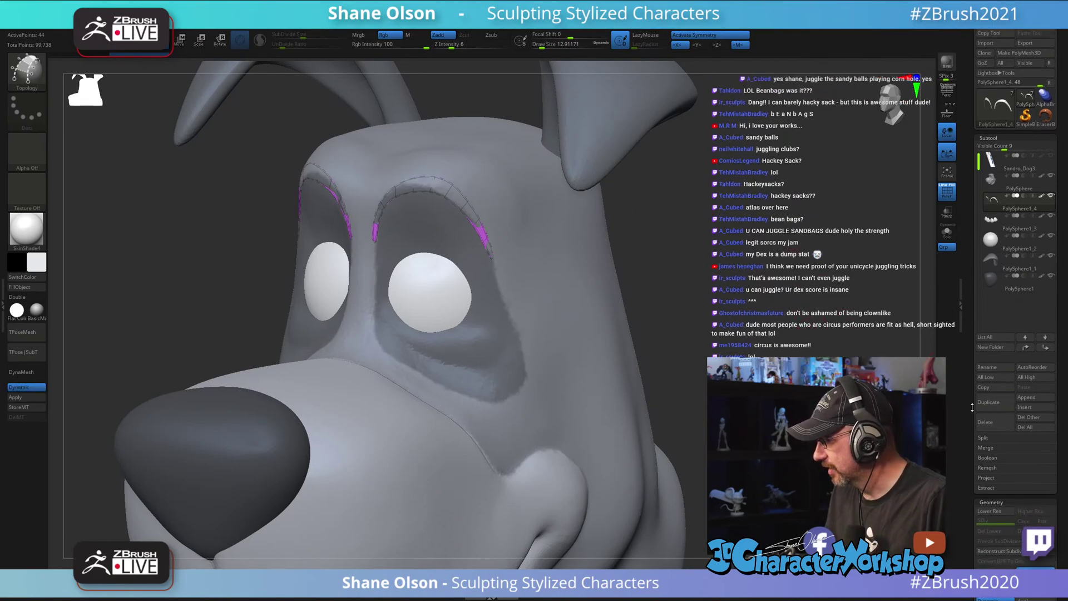
{"action": "left_click_drag", "start_coordinate": [779, 297], "coordinate": [782, 325]}
{"action": "key", "text": "s"}
{"action": "left_click", "coordinate": [767, 315]}
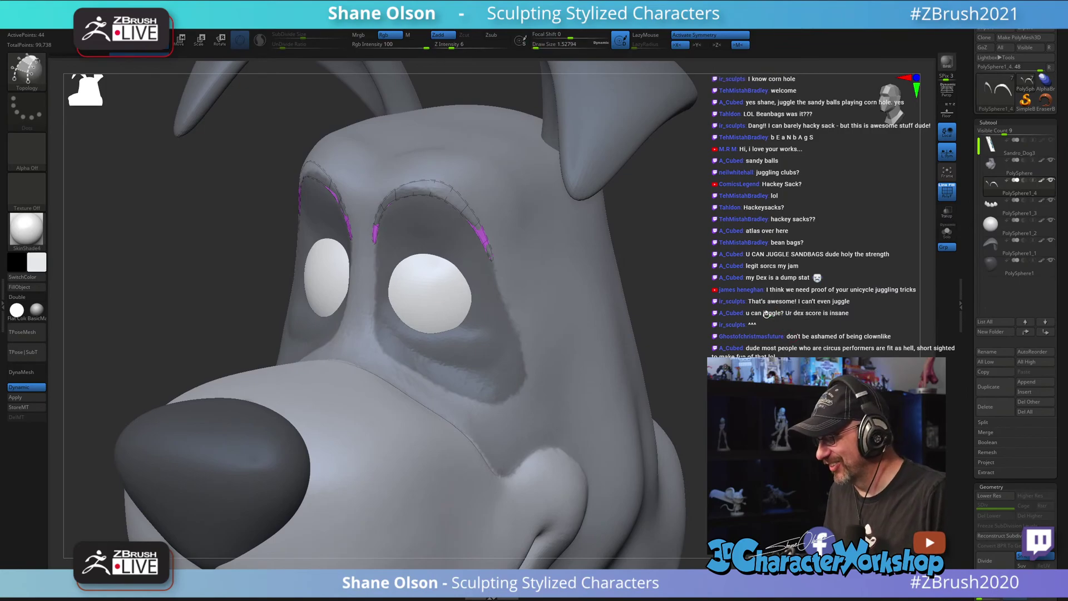
{"action": "key", "text": "s"}
{"action": "left_click", "coordinate": [766, 318]}
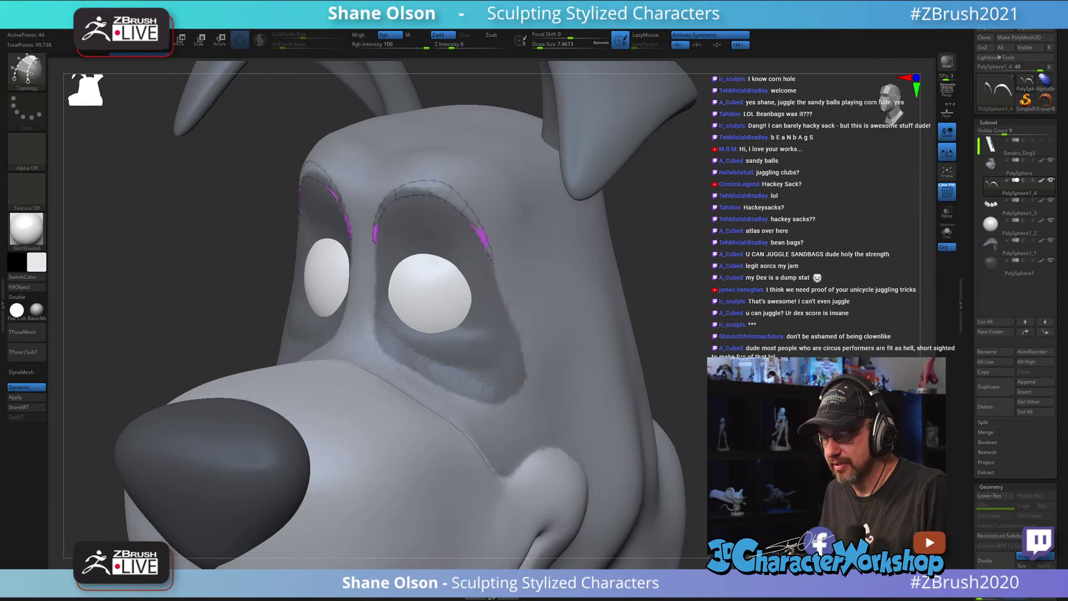
{"action": "scroll", "coordinate": [968, 497], "scroll_direction": "down", "scroll_amount": 5}
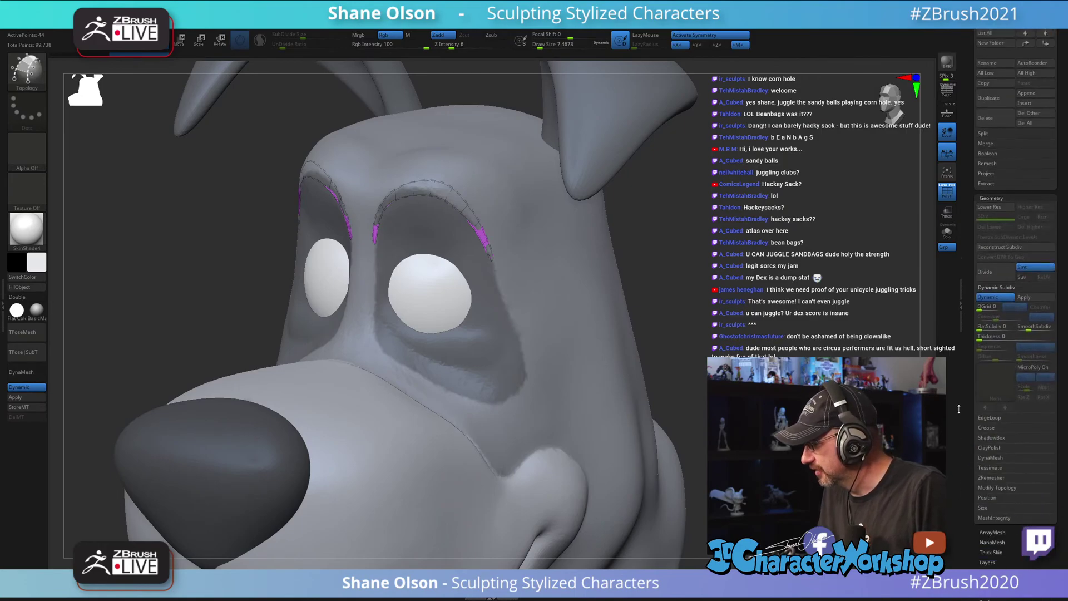
{"action": "left_click", "coordinate": [981, 333]}
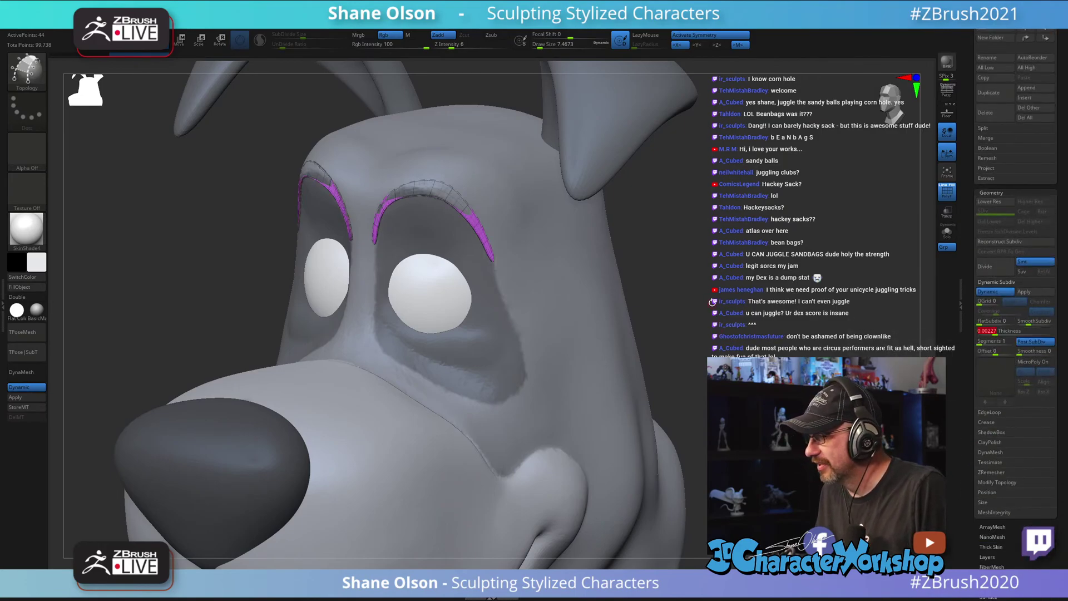
{"action": "left_click_drag", "start_coordinate": [991, 331], "coordinate": [1001, 332]}
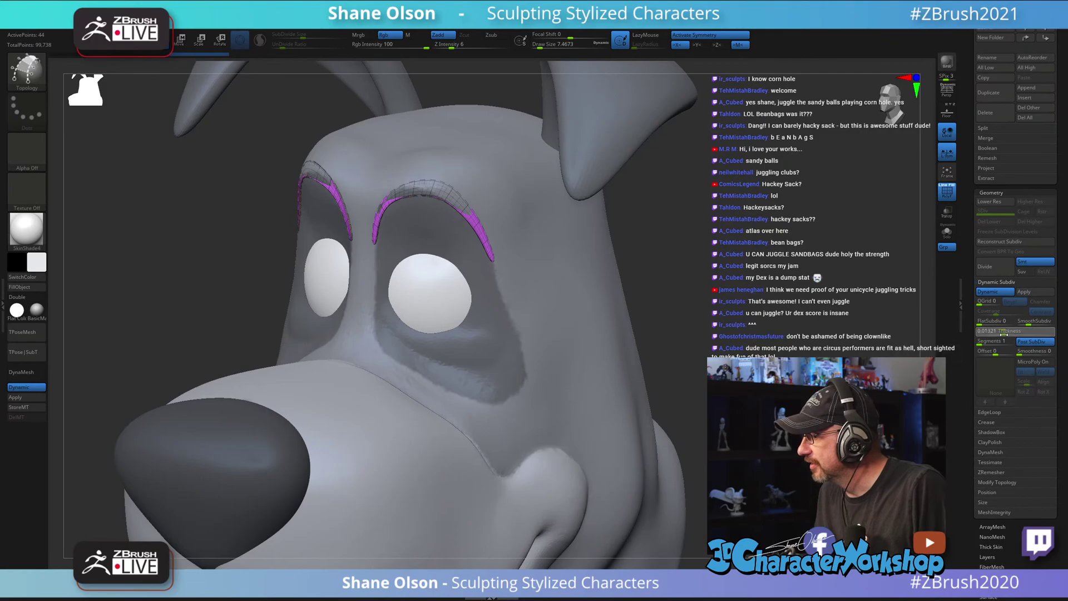
{"action": "left_click_drag", "start_coordinate": [849, 300], "coordinate": [872, 291]}
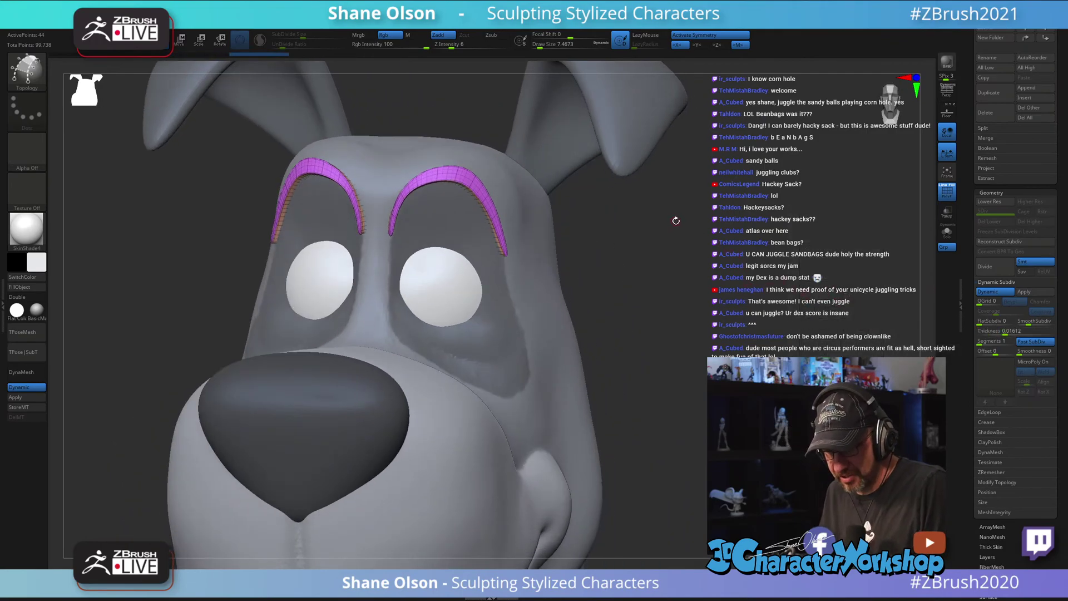
Step: Remove all creases from the eyebrow strips, disable Post SubDiv and hide the polygon wireframe
{"action": "key", "text": "space"}
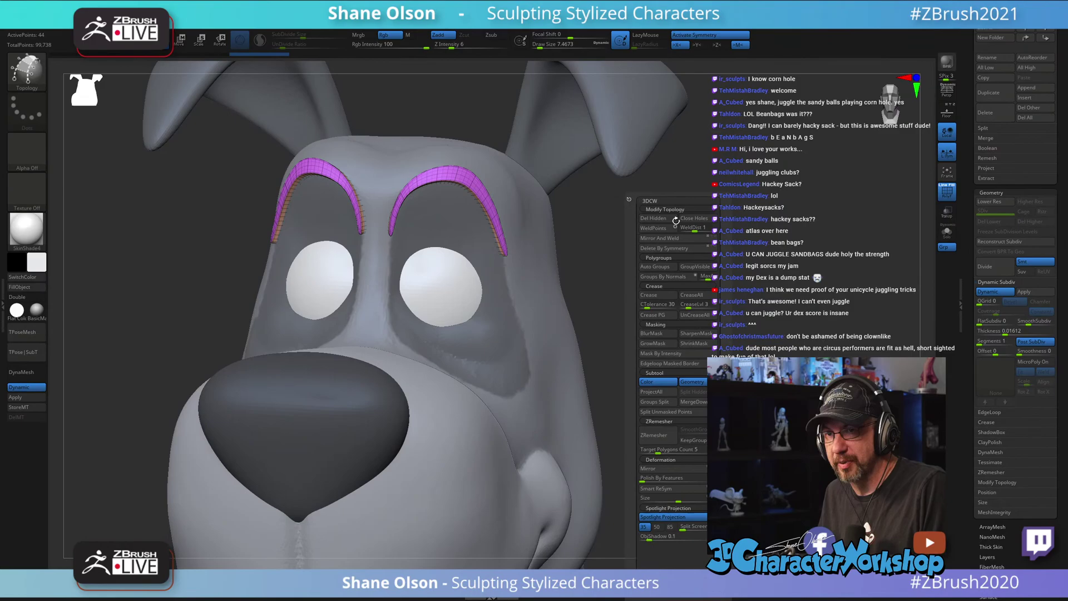
{"action": "left_click", "coordinate": [695, 315]}
{"action": "left_click", "coordinate": [1023, 344]}
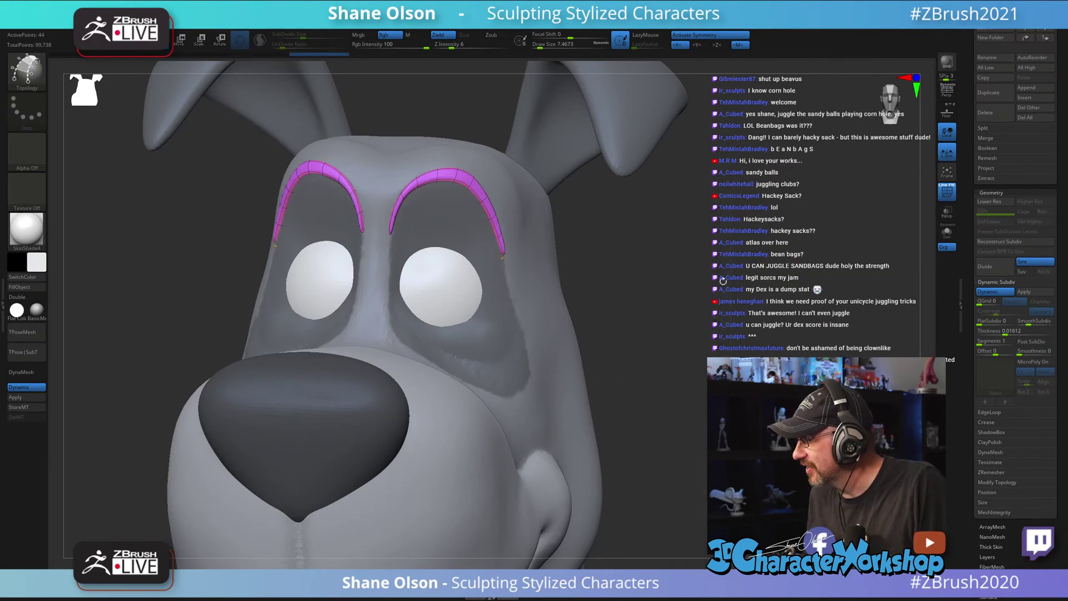
{"action": "left_click_drag", "start_coordinate": [683, 251], "coordinate": [654, 227]}
{"action": "left_click_drag", "start_coordinate": [727, 281], "coordinate": [611, 306]}
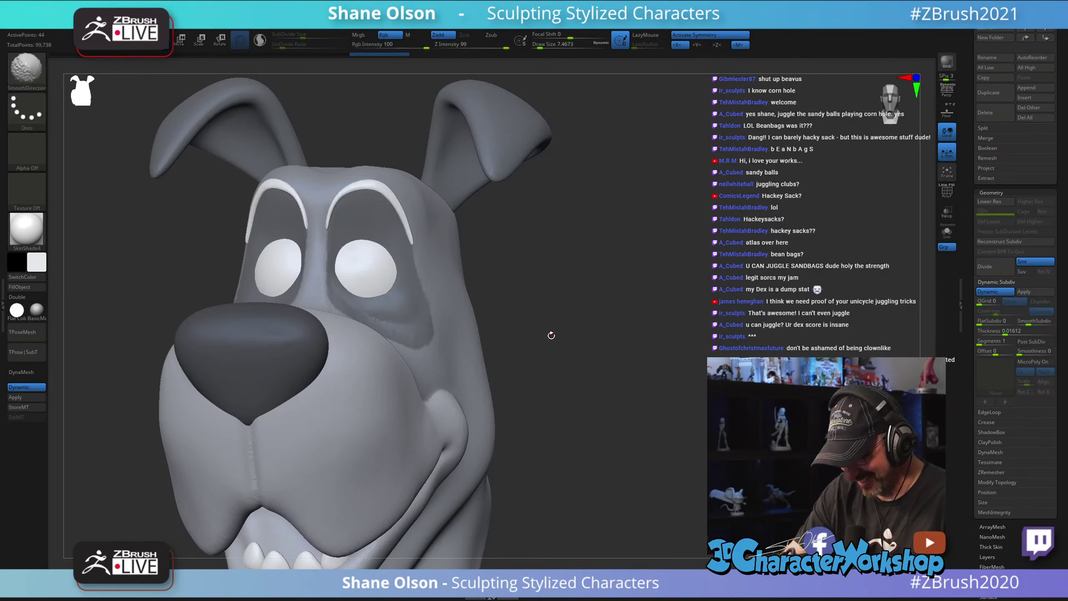
Step: Sample the nose's dark grey and fill the eyebrow subtool with that colour using the HardP_3DCW paint brush
{"action": "left_click_drag", "start_coordinate": [550, 334], "coordinate": [306, 398]}
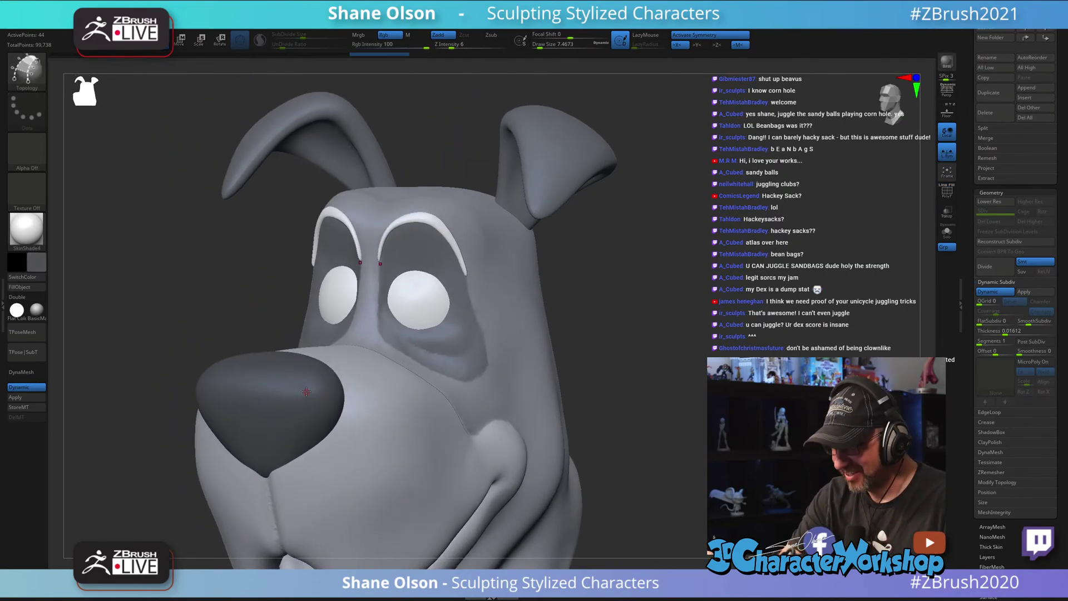
{"action": "key", "text": "b"}
{"action": "key", "text": "h"}
{"action": "key", "text": "p"}
{"action": "mouse_move", "coordinate": [644, 341]}
{"action": "left_mouse_down"}
{"action": "mouse_move", "coordinate": [649, 369]}
{"action": "mouse_move", "coordinate": [653, 350]}
{"action": "left_mouse_up"}
{"action": "key", "text": "s"}
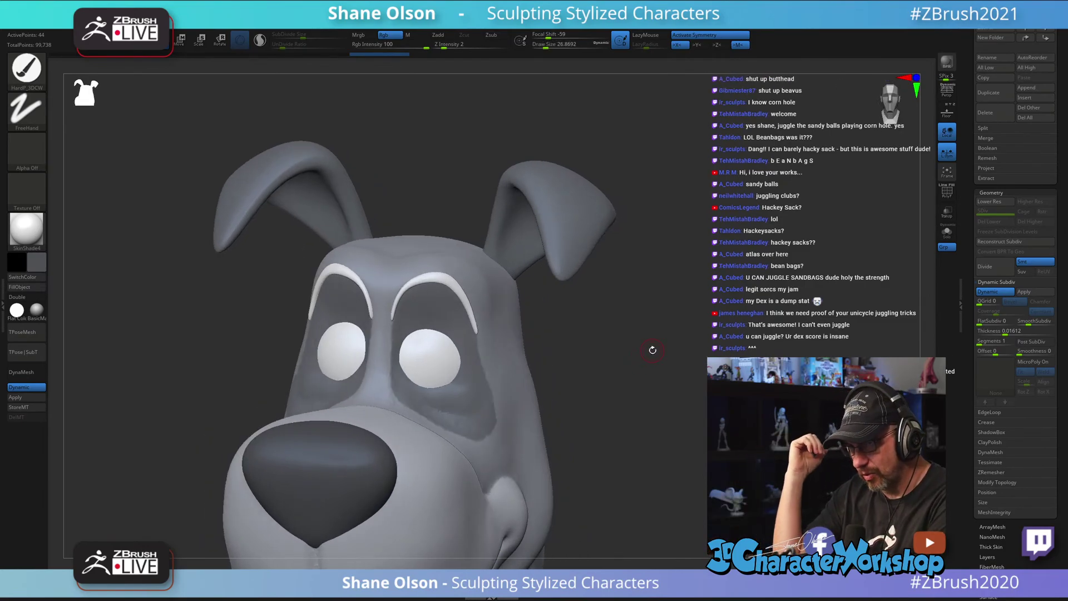
{"action": "left_click_drag", "start_coordinate": [680, 319], "coordinate": [784, 303]}
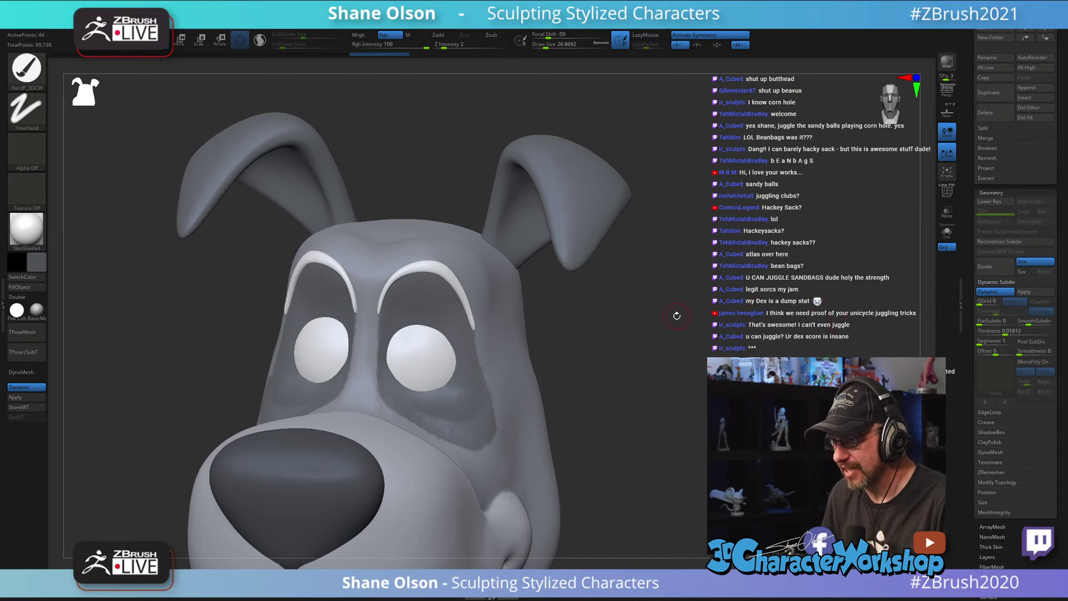
{"action": "left_click_drag", "start_coordinate": [677, 316], "coordinate": [634, 334]}
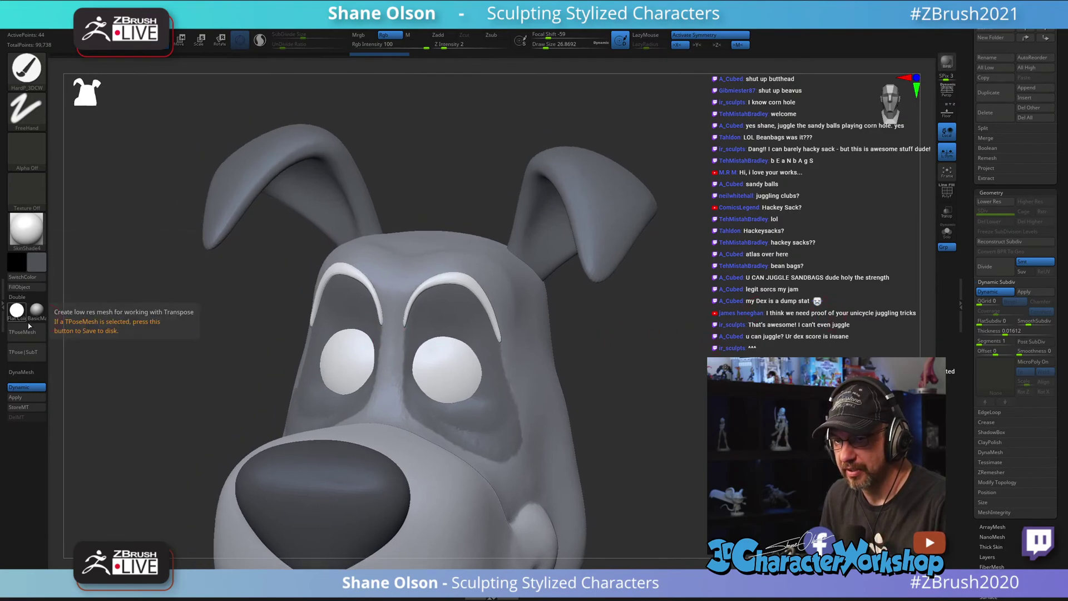
{"action": "left_click", "coordinate": [19, 287]}
{"action": "left_click_drag", "start_coordinate": [673, 444], "coordinate": [648, 256]}
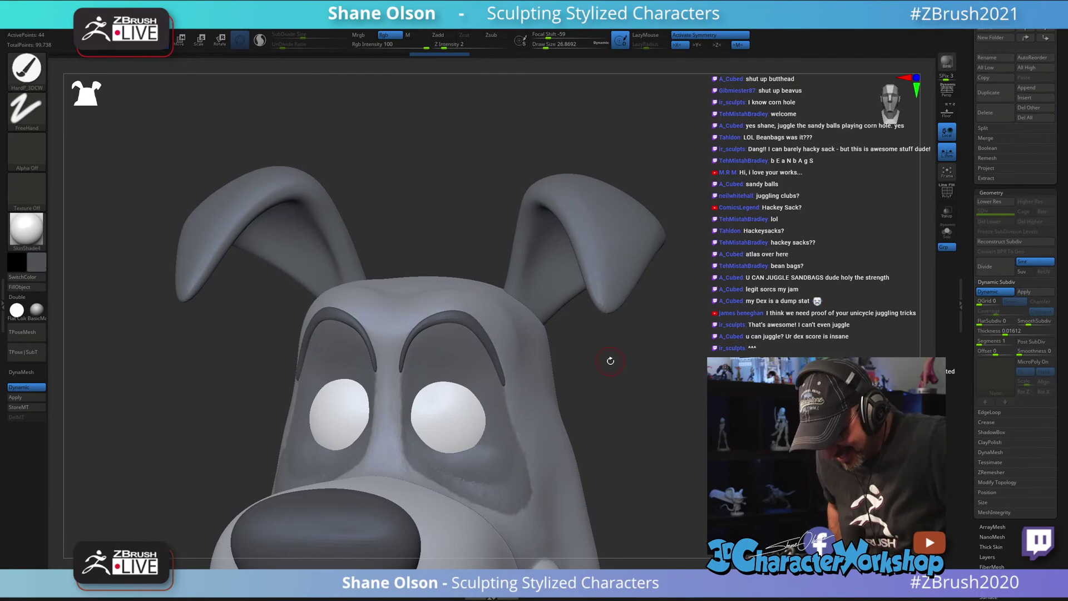
Step: Show the eyebrows' wireframe and nudge the inner part of their arches with a small Move brush
{"action": "key", "text": "s"}
{"action": "mouse_move", "coordinate": [562, 387]}
{"action": "left_mouse_down"}
{"action": "mouse_move", "coordinate": [640, 387]}
{"action": "mouse_move", "coordinate": [648, 370]}
{"action": "mouse_move", "coordinate": [616, 357]}
{"action": "left_mouse_up"}
{"action": "key", "text": "space"}
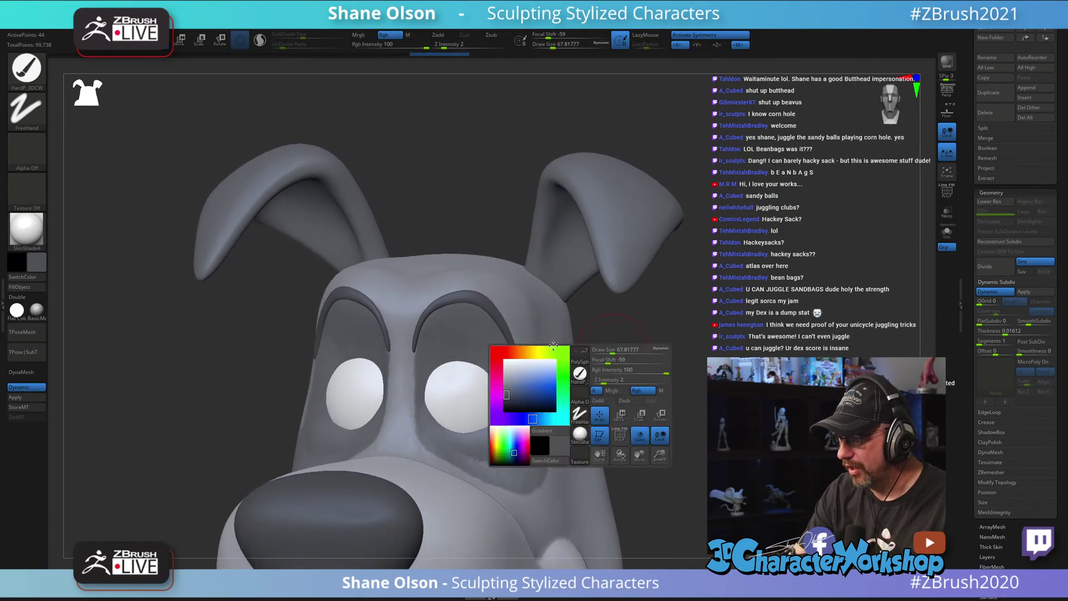
{"action": "mouse_move", "coordinate": [470, 219]}
{"action": "left_mouse_down", "text": "alt"}
{"action": "mouse_move", "coordinate": [471, 207]}
{"action": "mouse_move", "coordinate": [485, 231]}
{"action": "left_mouse_up", "text": "alt"}
{"action": "key", "text": "shift+f"}
{"action": "left_click_drag", "start_coordinate": [657, 368], "coordinate": [668, 391], "text": "alt"}
{"action": "key", "text": "bracketleft"}
{"action": "key", "text": "bracketleft"}
{"action": "key", "text": "b"}
{"action": "key", "text": "m"}
{"action": "key", "text": "v"}
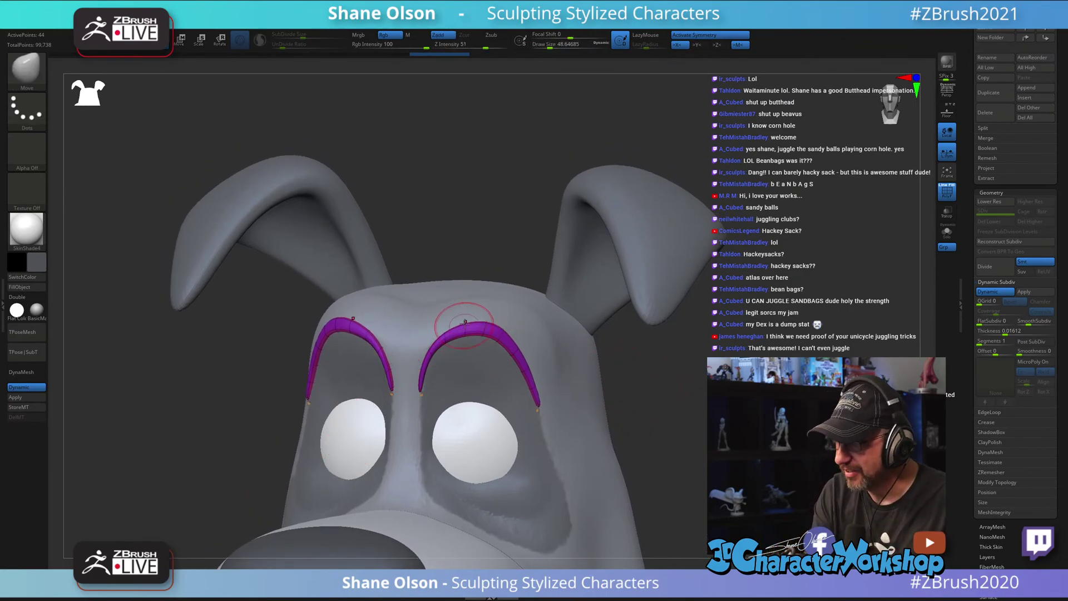
{"action": "scroll", "coordinate": [456, 327], "scroll_direction": "up", "scroll_amount": 2}
{"action": "key", "text": "bracketleft"}
{"action": "key", "text": "bracketleft"}
{"action": "key", "text": "bracketleft"}
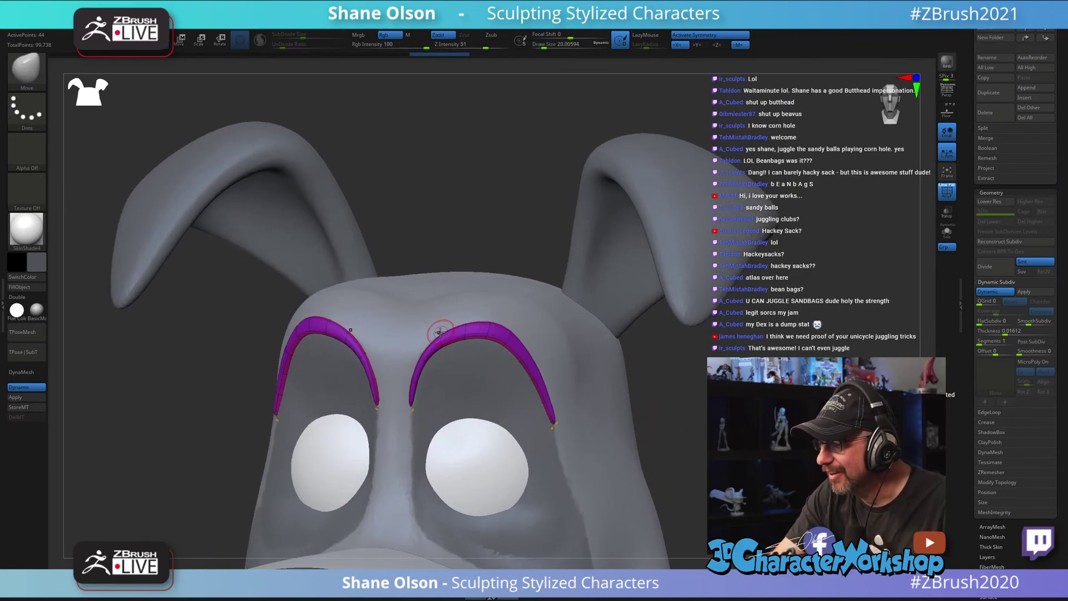
Step: Reshape the top and outer bend of the eyebrow arches with a Move brush of about 41 draw size
{"action": "key", "text": "bracketright"}
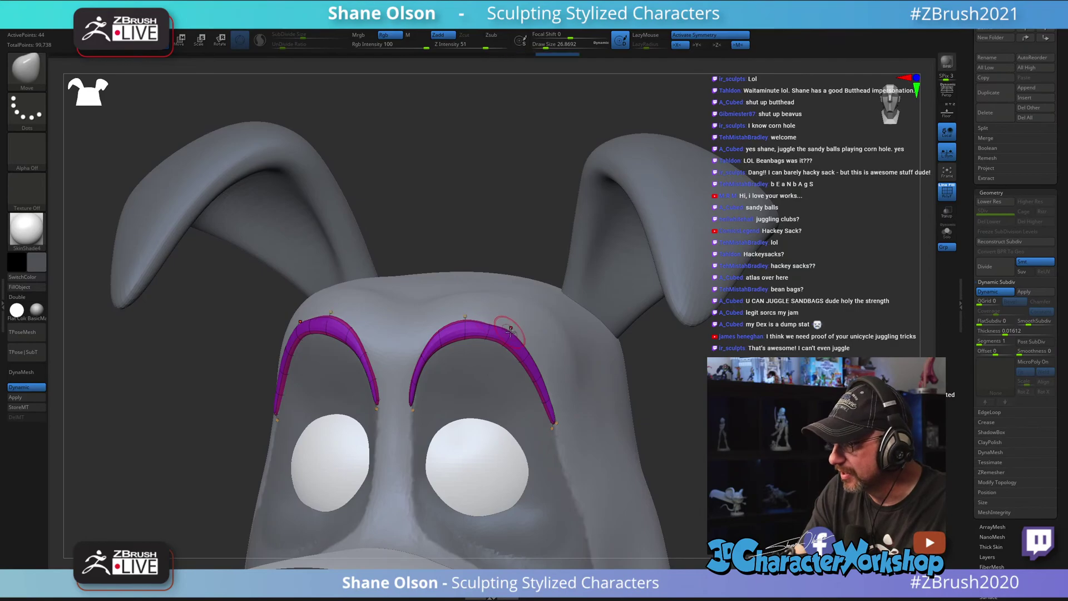
{"action": "key", "text": "bracketright"}
{"action": "key", "text": "bracketright"}
{"action": "right_click_drag", "start_coordinate": [513, 328], "coordinate": [512, 332]}
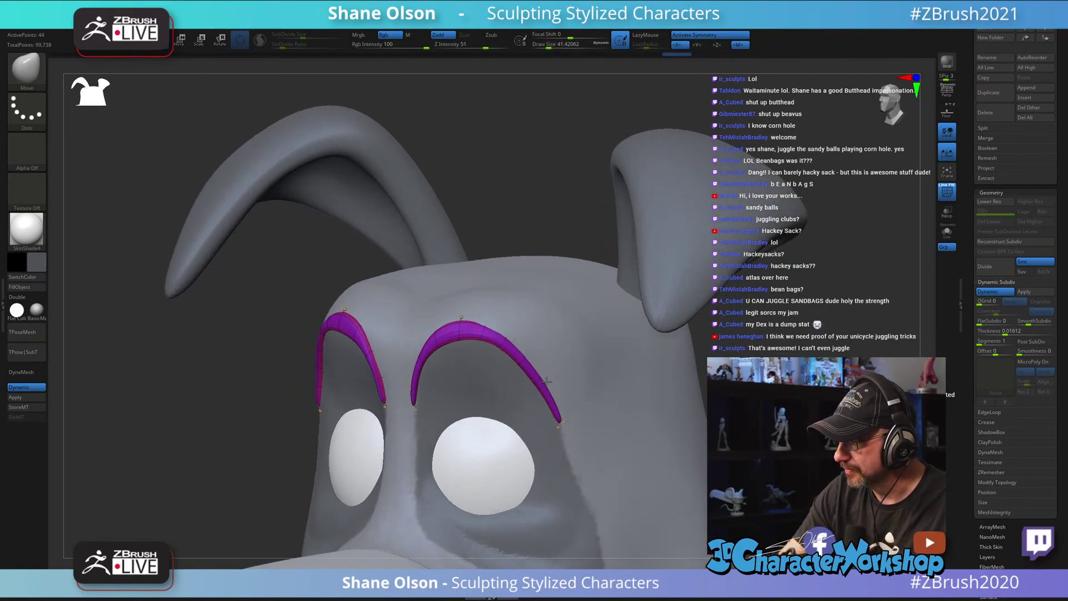
{"action": "mouse_move", "coordinate": [521, 315]}
{"action": "right_mouse_down"}
{"action": "mouse_move", "coordinate": [504, 317]}
{"action": "mouse_move", "coordinate": [504, 250]}
{"action": "right_mouse_up"}
Step: Even out the overall eyebrow curve with the Move brush enlarged to about 68 draw size
{"action": "key", "text": "bracketright"}
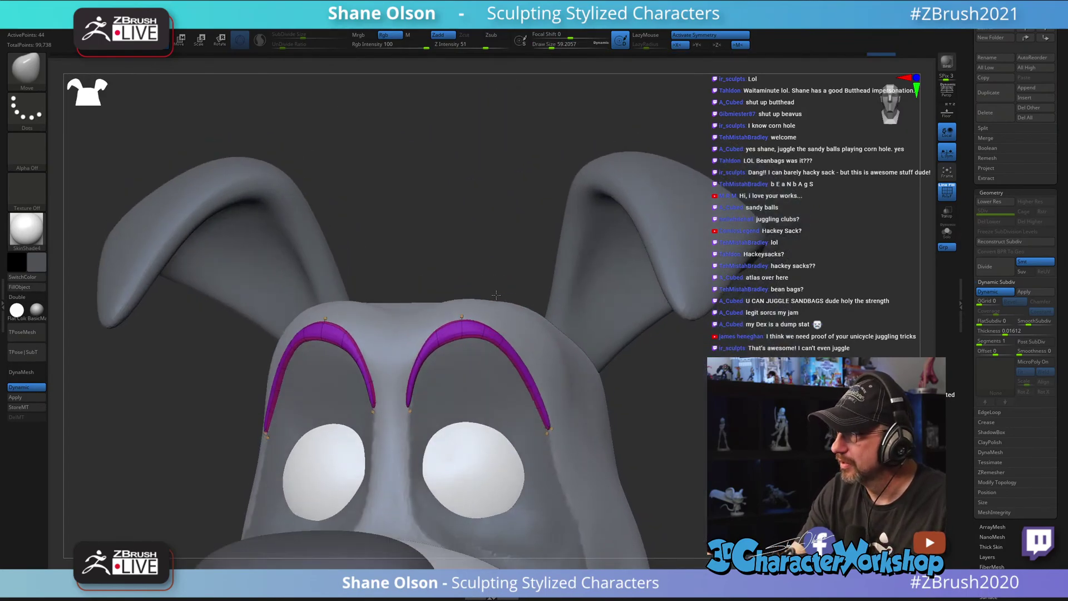
{"action": "key", "text": "bracketright"}
{"action": "key", "text": "bracketright"}
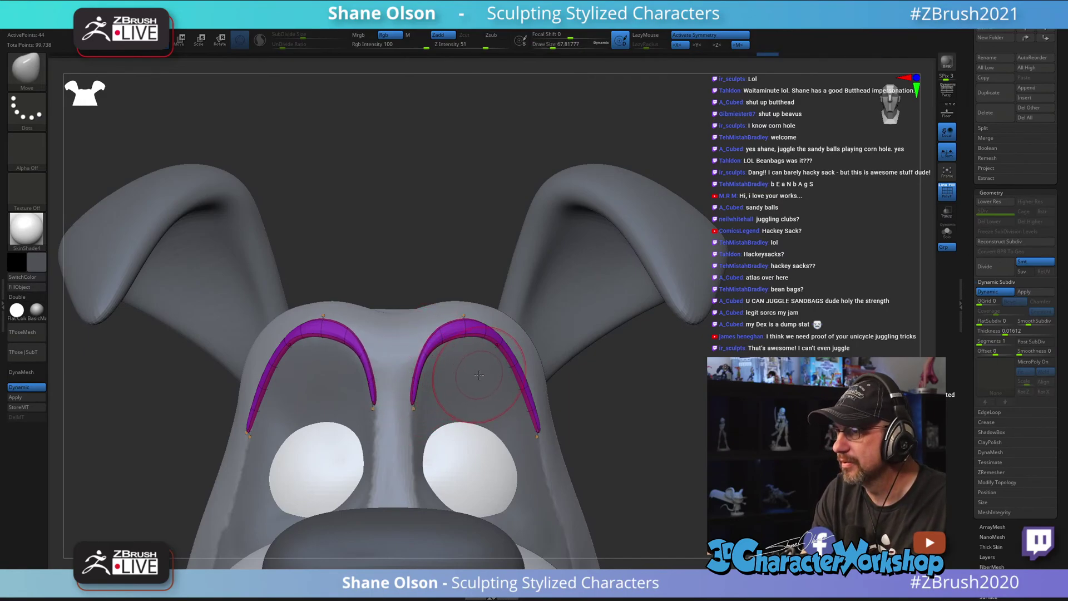
{"action": "mouse_move", "coordinate": [479, 376]}
{"action": "right_mouse_down"}
{"action": "mouse_move", "coordinate": [470, 374]}
{"action": "mouse_move", "coordinate": [488, 373]}
{"action": "mouse_move", "coordinate": [478, 367]}
{"action": "right_mouse_up"}
Step: Refine the outer bend of the eyebrows with the Move brush at about 51 and 68 draw size
{"action": "key", "text": "s"}
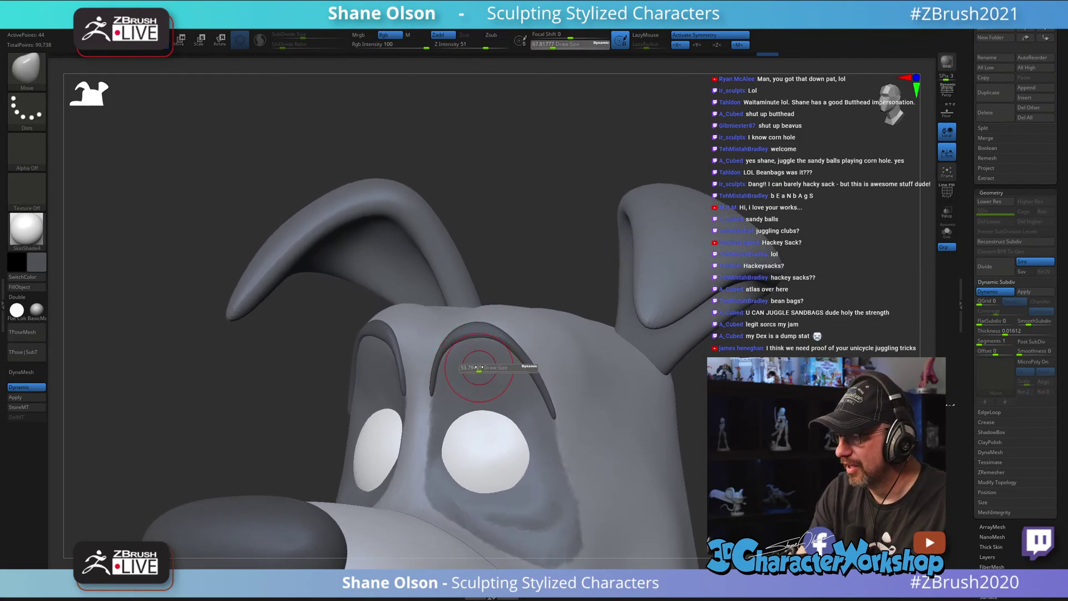
{"action": "left_click_drag", "start_coordinate": [479, 367], "coordinate": [472, 351]}
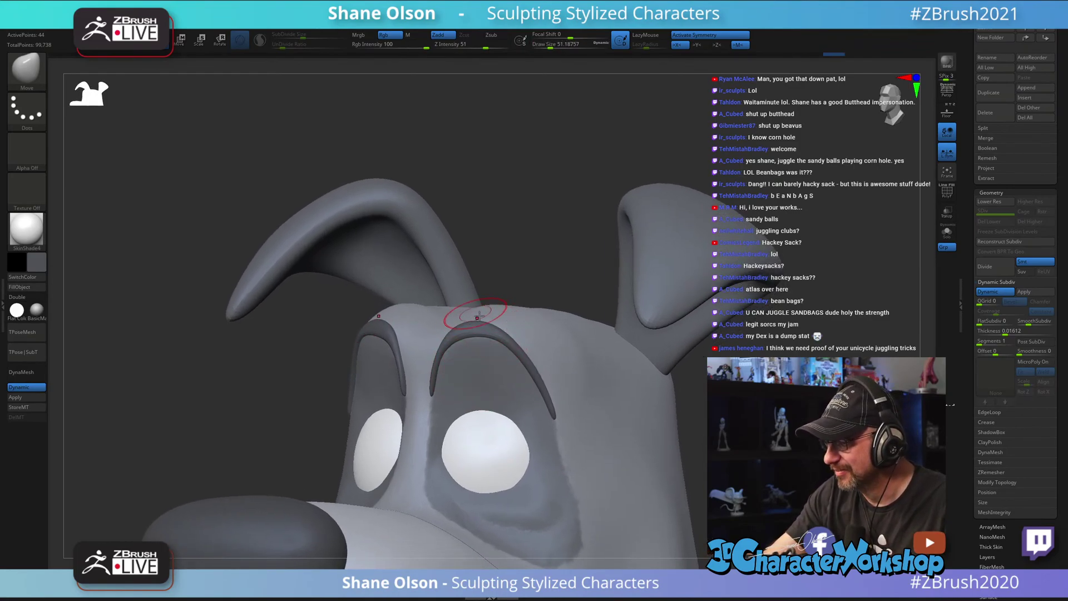
{"action": "mouse_move", "coordinate": [441, 306]}
{"action": "right_mouse_down"}
{"action": "mouse_move", "coordinate": [561, 322]}
{"action": "mouse_move", "coordinate": [544, 351]}
{"action": "right_mouse_up"}
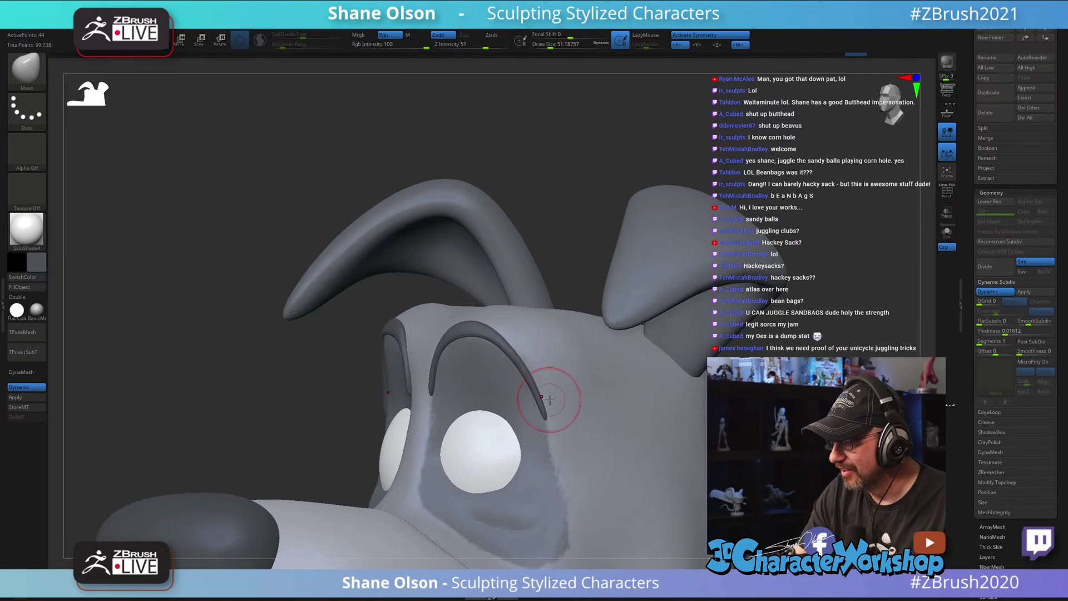
{"action": "key", "text": "bracketright"}
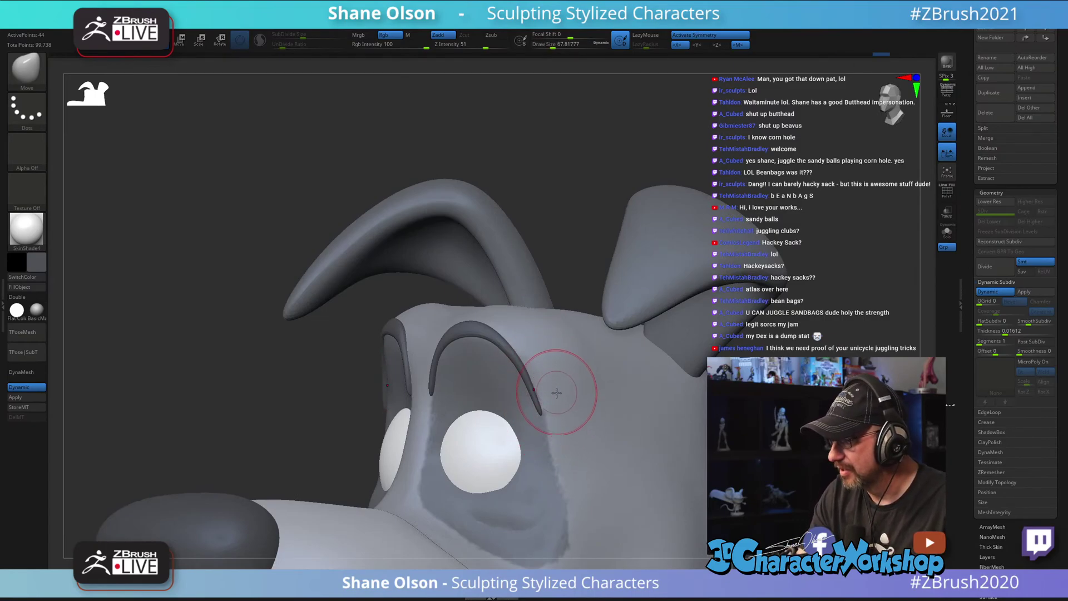
{"action": "right_click_drag", "start_coordinate": [556, 393], "coordinate": [499, 329]}
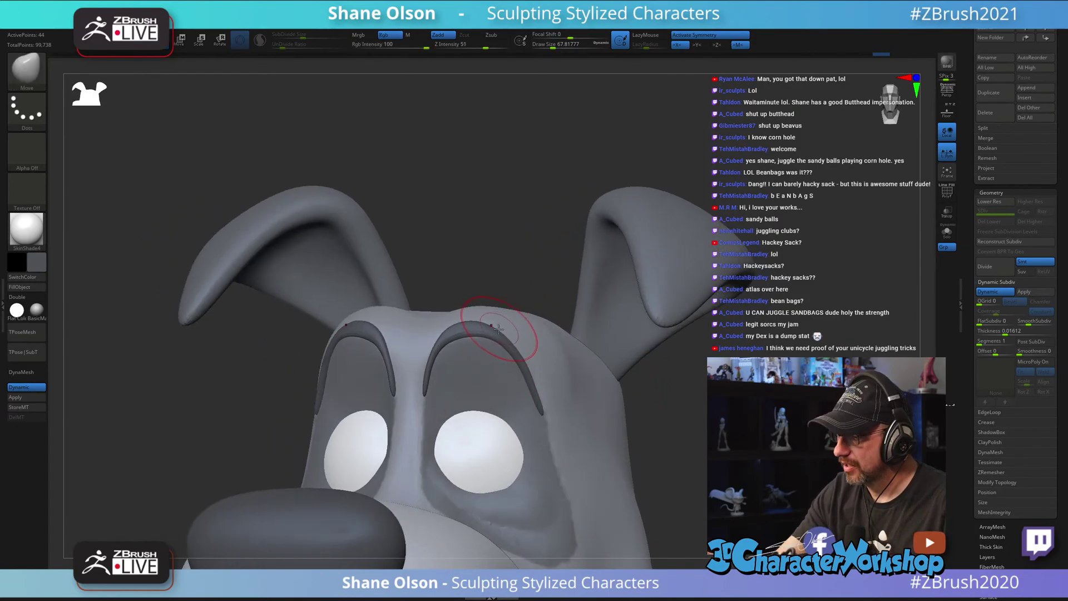
{"action": "left_click_drag", "start_coordinate": [515, 343], "coordinate": [509, 349]}
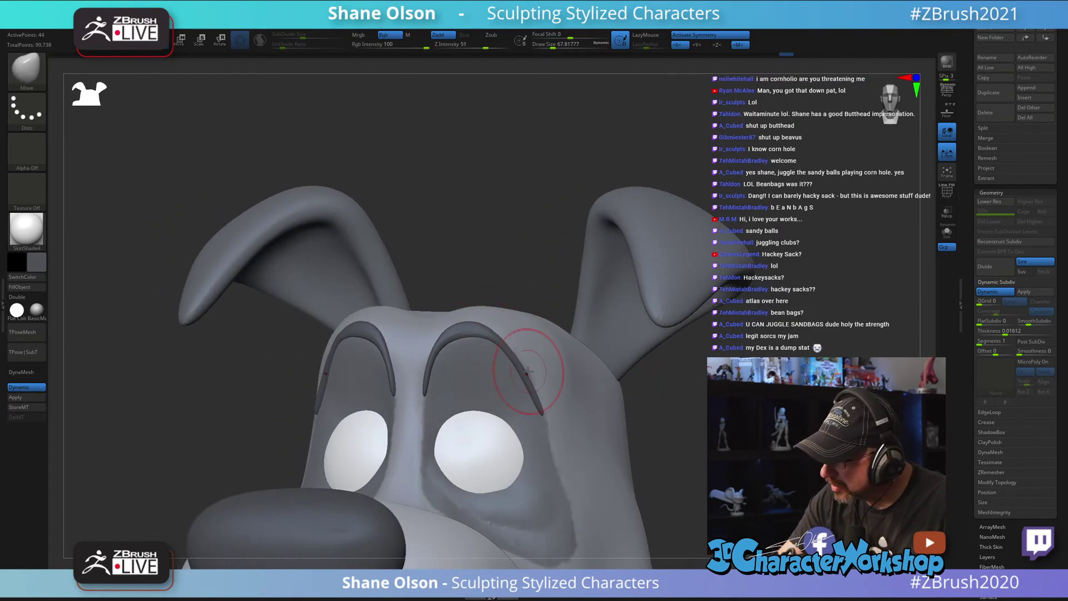
Step: Smooth and reshape the eyebrows' outer tails, using about 49 draw size and then about 74
{"action": "mouse_move", "coordinate": [562, 391]}
{"action": "right_mouse_down", "text": "ctrl"}
{"action": "mouse_move", "coordinate": [563, 403]}
{"action": "mouse_move", "coordinate": [527, 336]}
{"action": "right_mouse_up", "text": "ctrl"}
{"action": "key", "text": "bracketleft"}
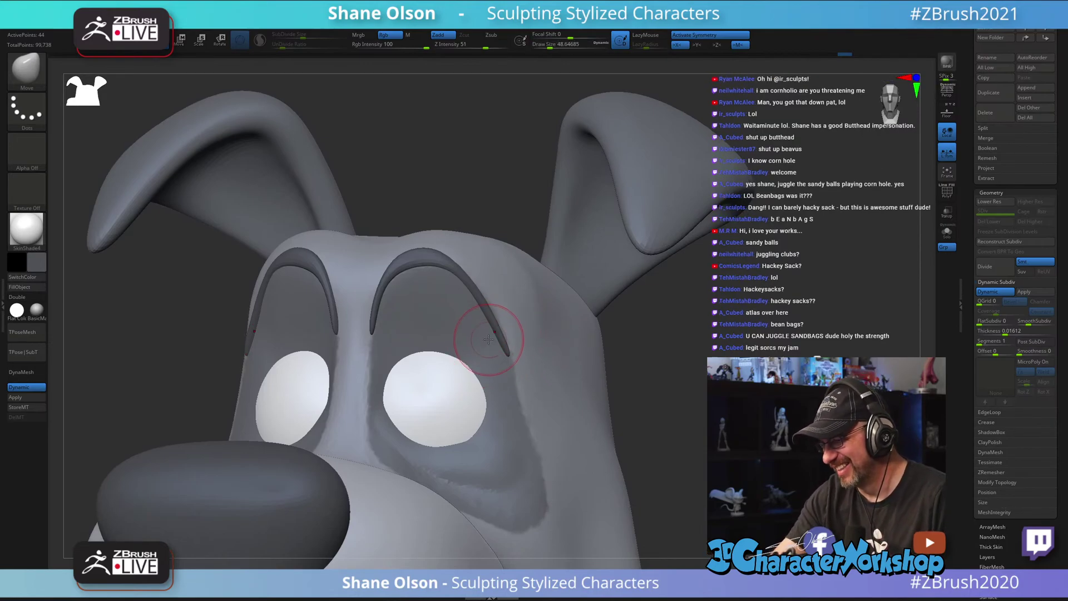
{"action": "key", "text": "shift"}
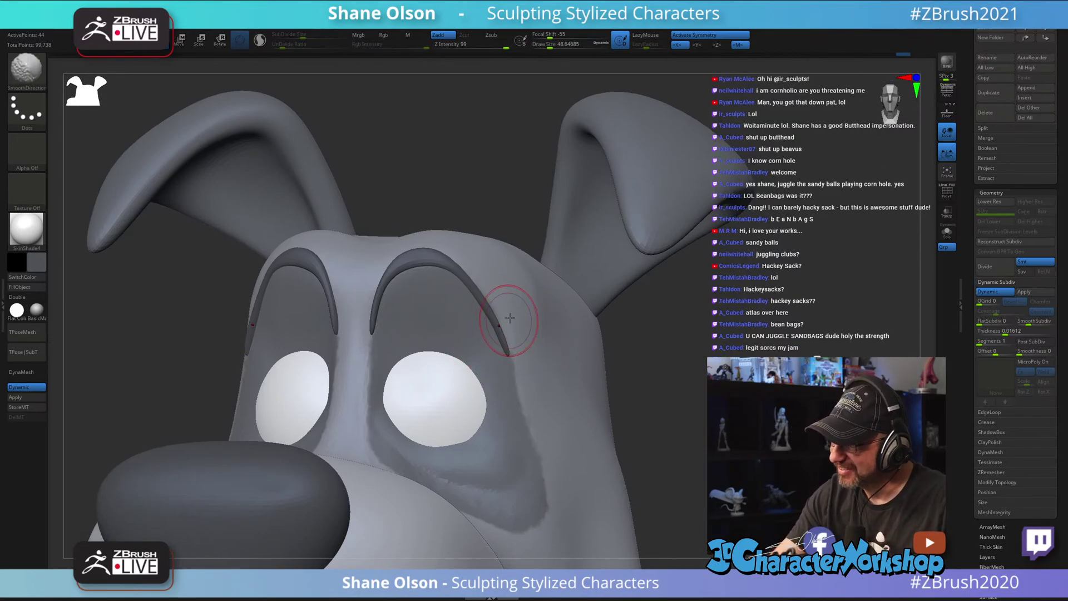
{"action": "right_click_drag", "start_coordinate": [531, 319], "coordinate": [511, 319]}
{"action": "key", "text": "bracketright"}
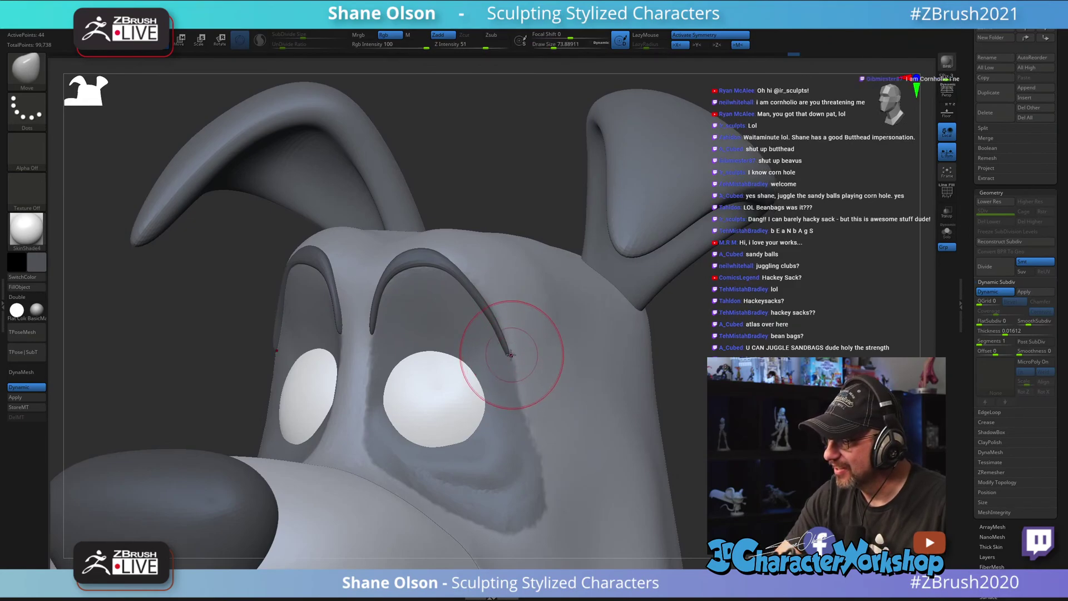
{"action": "mouse_move", "coordinate": [516, 304]}
{"action": "right_mouse_down"}
{"action": "mouse_move", "coordinate": [500, 300]}
{"action": "mouse_move", "coordinate": [509, 318]}
{"action": "mouse_move", "coordinate": [485, 301]}
{"action": "mouse_move", "coordinate": [531, 313]}
{"action": "mouse_move", "coordinate": [451, 309]}
{"action": "right_mouse_up"}
Step: Raise and refine the inner tips of the eyebrows with the Move brush reduced to about 39 and then 25 draw size
{"action": "key", "text": "s"}
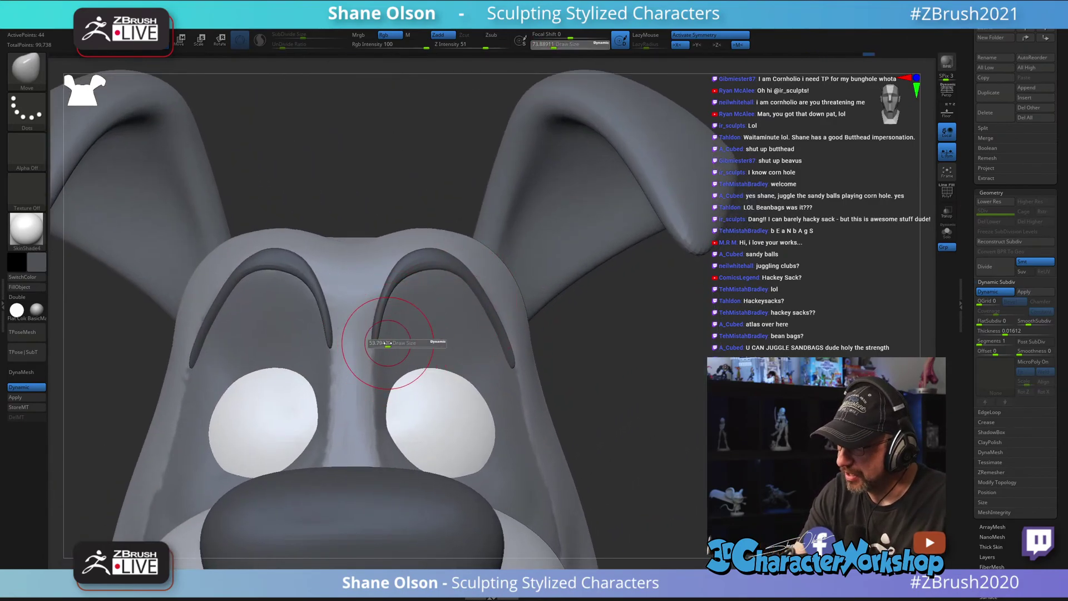
{"action": "mouse_move", "coordinate": [390, 344]}
{"action": "left_mouse_down"}
{"action": "mouse_move", "coordinate": [372, 342]}
{"action": "mouse_move", "coordinate": [384, 344]}
{"action": "mouse_move", "coordinate": [377, 334]}
{"action": "left_mouse_up"}
{"action": "key", "text": "s"}
{"action": "right_click_drag", "start_coordinate": [391, 322], "coordinate": [386, 324]}
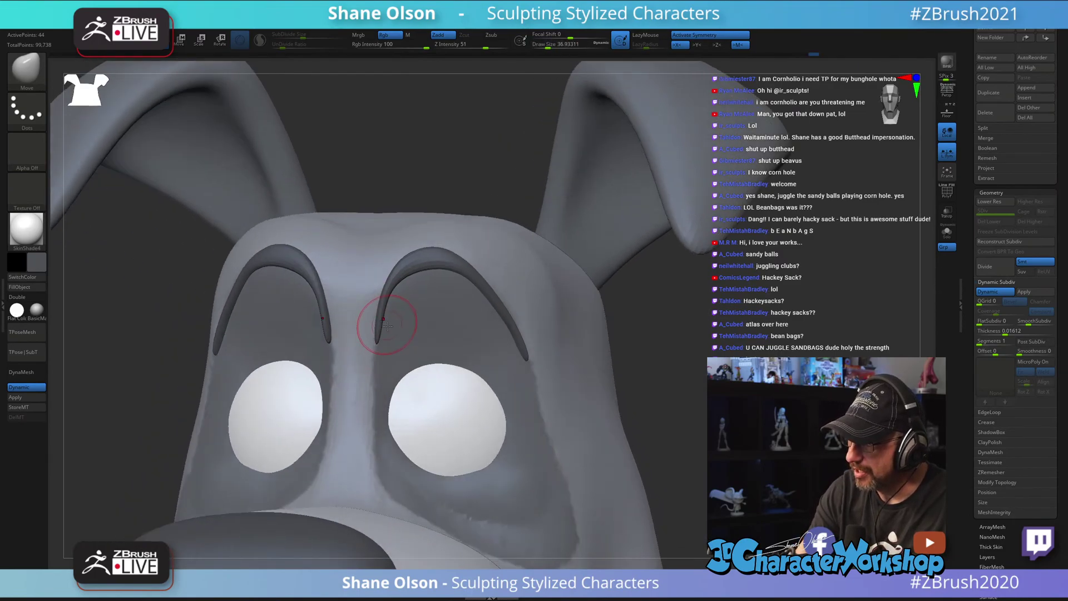
{"action": "key", "text": "s"}
{"action": "mouse_move", "coordinate": [389, 333]}
{"action": "left_mouse_down"}
{"action": "mouse_move", "coordinate": [380, 351]}
{"action": "mouse_move", "coordinate": [396, 308]}
{"action": "left_mouse_up"}
{"action": "key", "text": "s"}
{"action": "key", "text": "s"}
{"action": "key", "text": "s"}
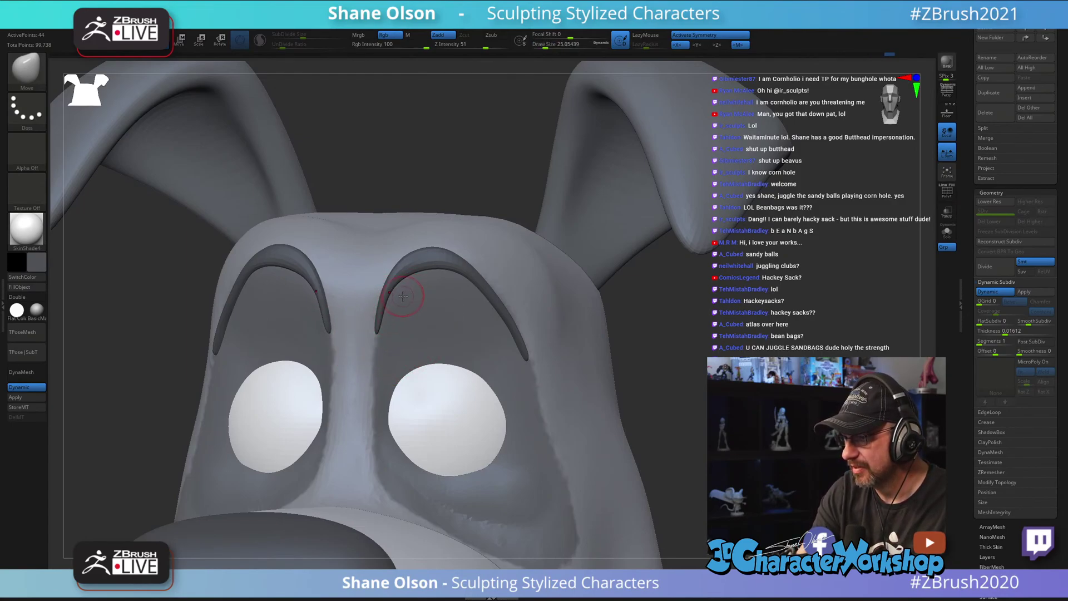
Step: Reshape the top of the eyebrow arches with the Move brush at about 35 draw size
{"action": "right_click_drag", "start_coordinate": [457, 317], "coordinate": [456, 346]}
{"action": "key", "text": "bracketright"}
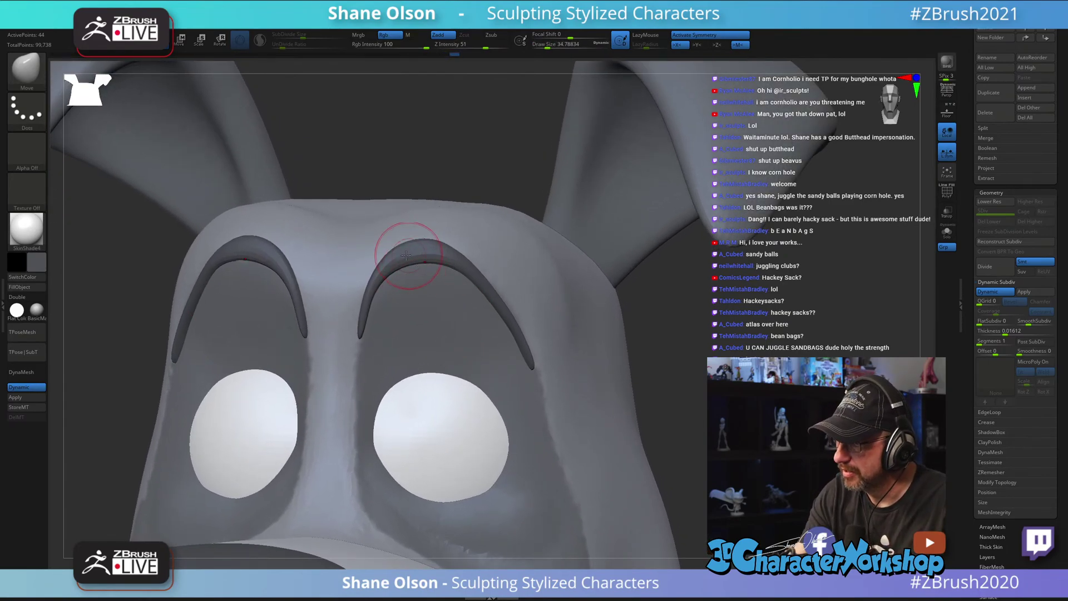
{"action": "mouse_move", "coordinate": [385, 249]}
{"action": "left_mouse_down"}
{"action": "mouse_move", "coordinate": [447, 243]}
{"action": "mouse_move", "coordinate": [437, 232]}
{"action": "left_mouse_up"}
Step: Nudge the outer ends of the eyebrows along the brow with the Move brush, at draw sizes from about 41 up to 94
{"action": "right_click_drag", "start_coordinate": [556, 375], "coordinate": [531, 331]}
{"action": "key", "text": "s"}
{"action": "left_click_drag", "start_coordinate": [493, 291], "coordinate": [499, 291]}
{"action": "key", "text": "s"}
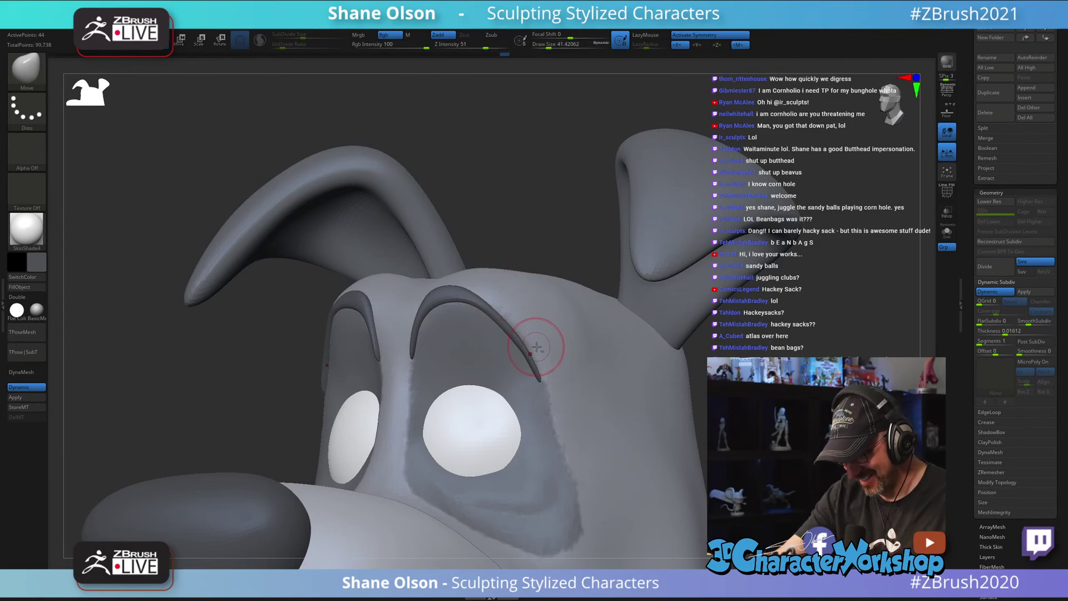
{"action": "right_click_drag", "start_coordinate": [537, 347], "coordinate": [536, 343]}
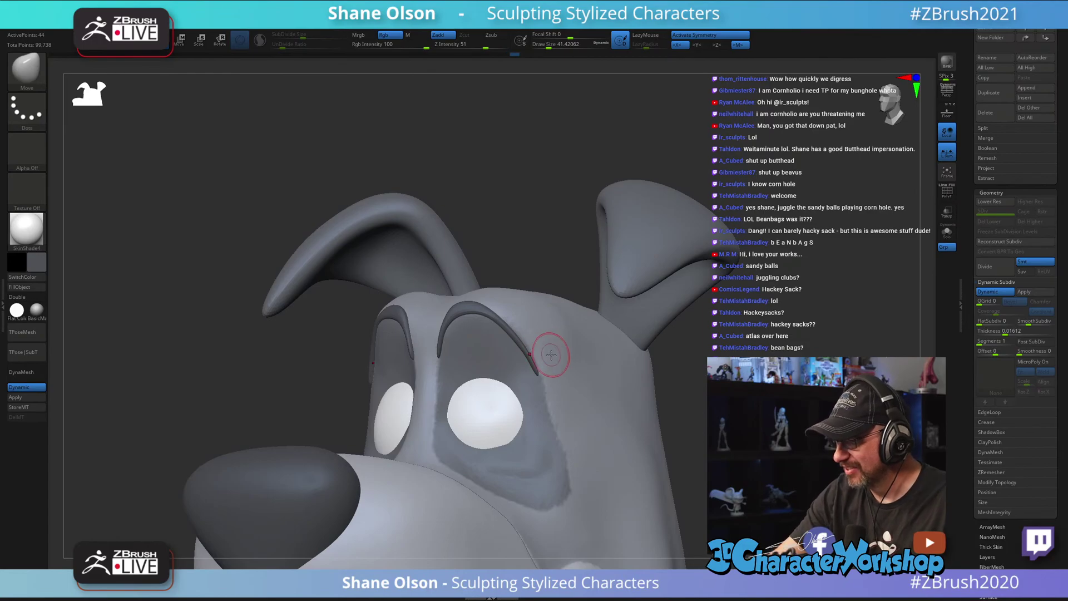
{"action": "mouse_move", "coordinate": [559, 364]}
{"action": "left_mouse_down"}
{"action": "mouse_move", "coordinate": [576, 363]}
{"action": "mouse_move", "coordinate": [560, 346]}
{"action": "left_mouse_up"}
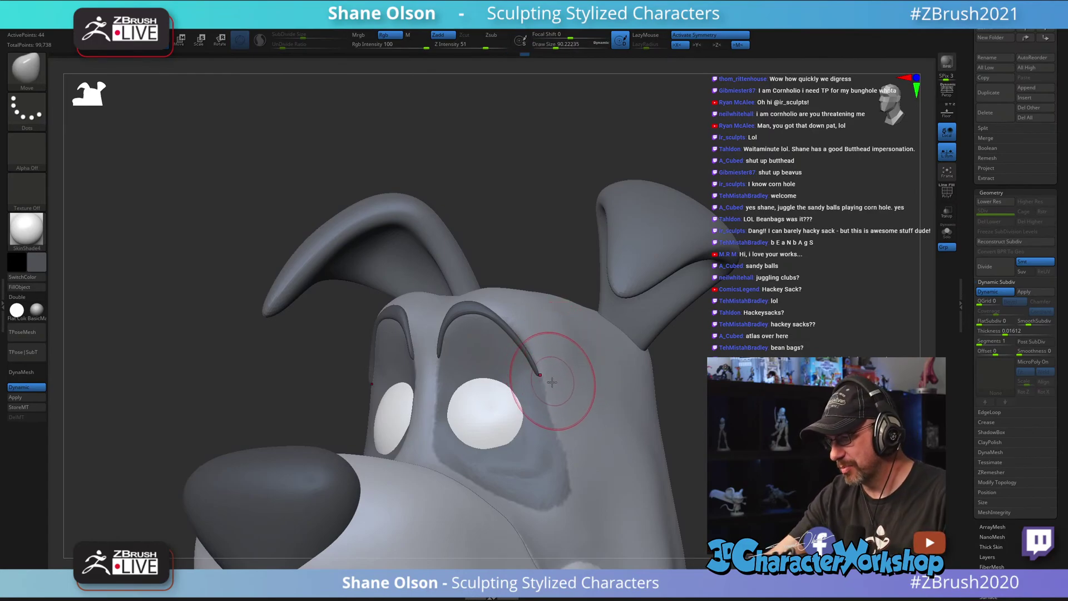
{"action": "key", "text": "s"}
{"action": "left_click_drag", "start_coordinate": [553, 383], "coordinate": [555, 382]}
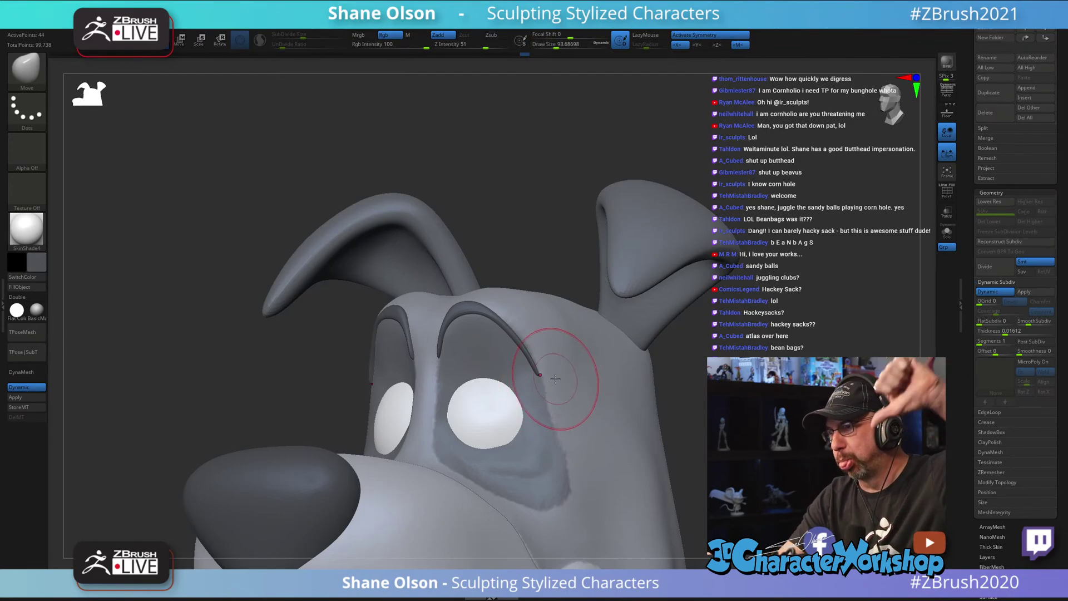
{"action": "key", "text": "s"}
{"action": "left_click_drag", "start_coordinate": [552, 380], "coordinate": [546, 380]}
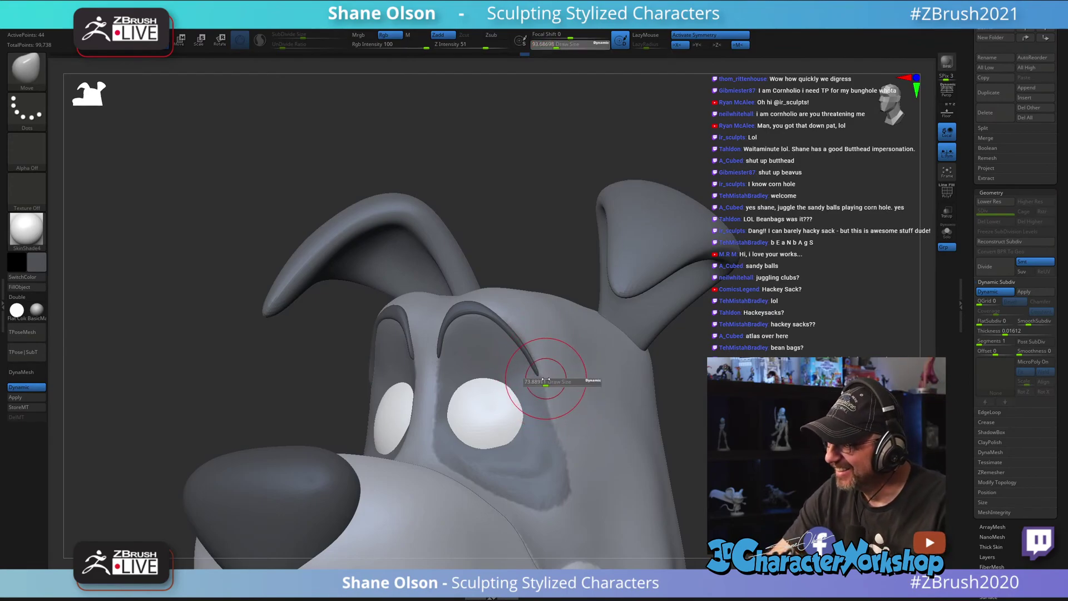
Step: Inspect the eyebrows' fit against the head from the side, three-quarter and front views
{"action": "mouse_move", "coordinate": [545, 357]}
{"action": "right_mouse_down"}
{"action": "mouse_move", "coordinate": [508, 304]}
{"action": "mouse_move", "coordinate": [503, 351]}
{"action": "right_mouse_up"}
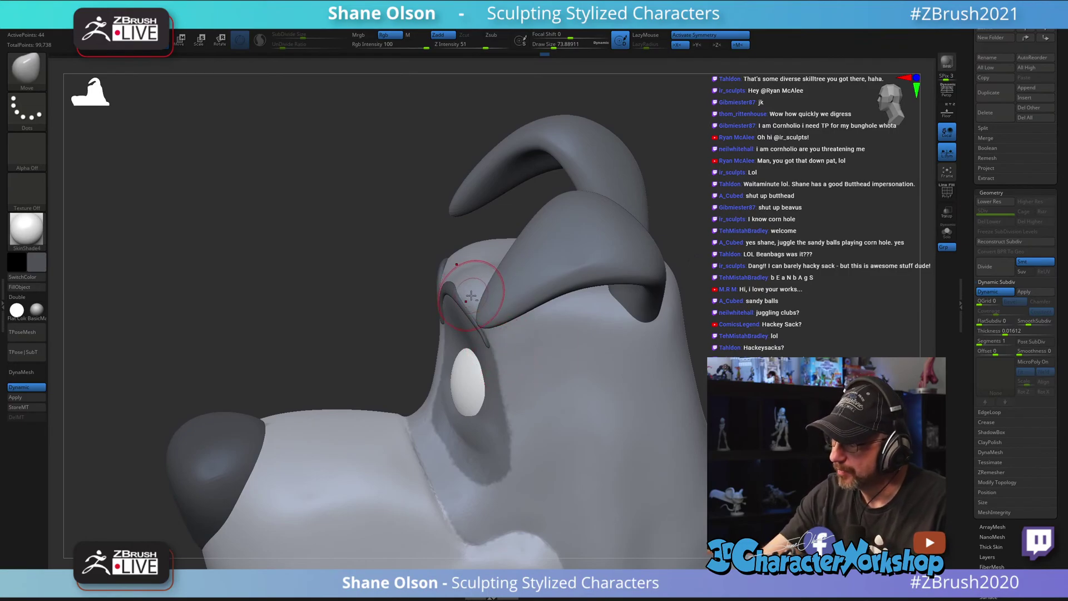
{"action": "key", "text": "d"}
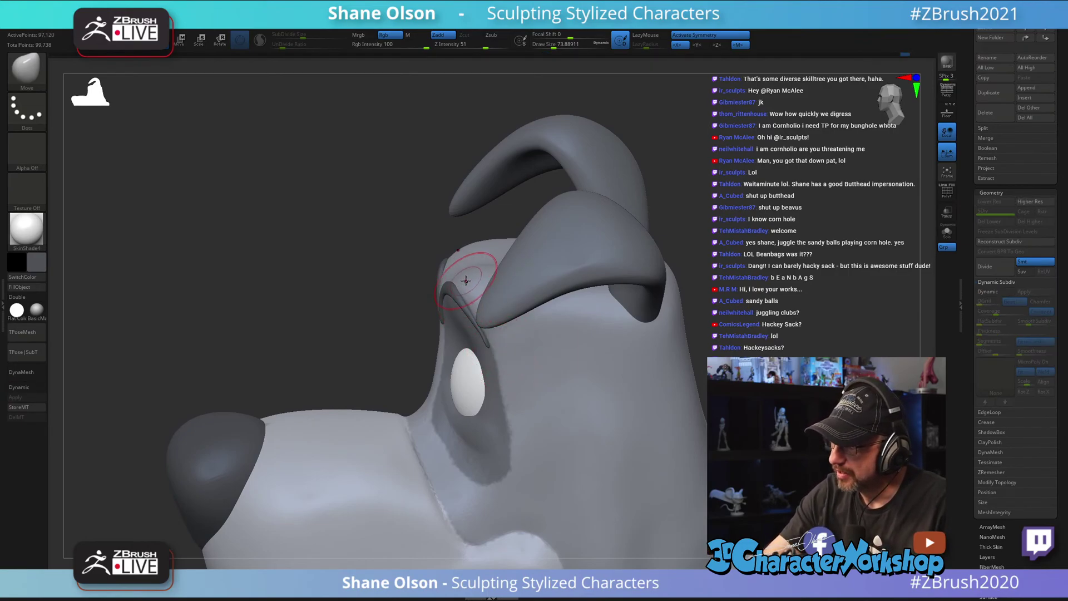
{"action": "right_click_drag", "start_coordinate": [464, 292], "coordinate": [417, 279]}
{"action": "right_click_drag", "start_coordinate": [567, 394], "coordinate": [585, 399]}
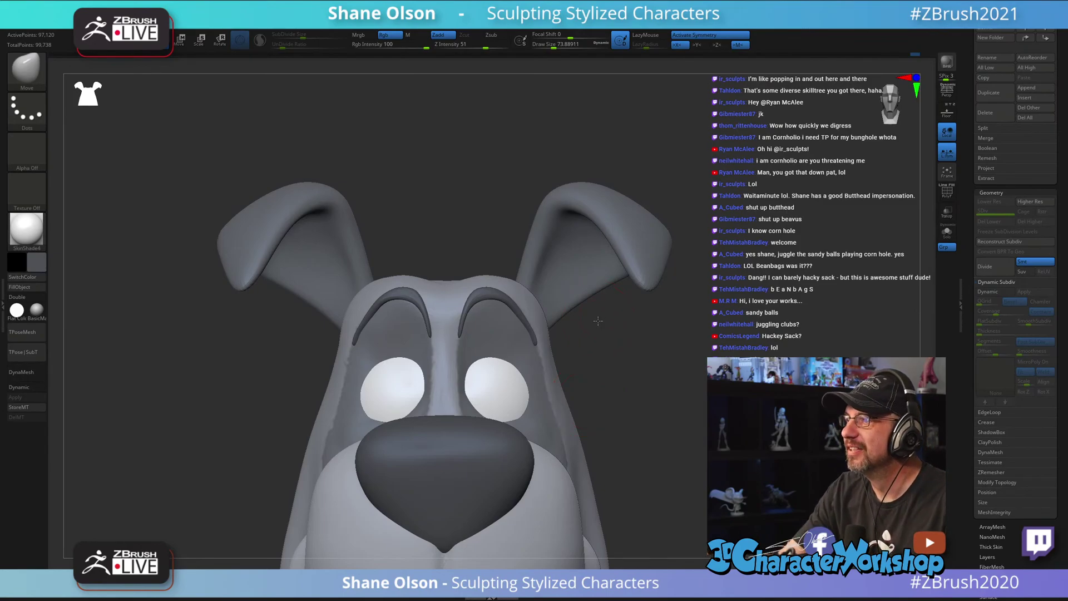
{"action": "right_click_drag", "start_coordinate": [598, 321], "coordinate": [595, 308], "text": "ctrl"}
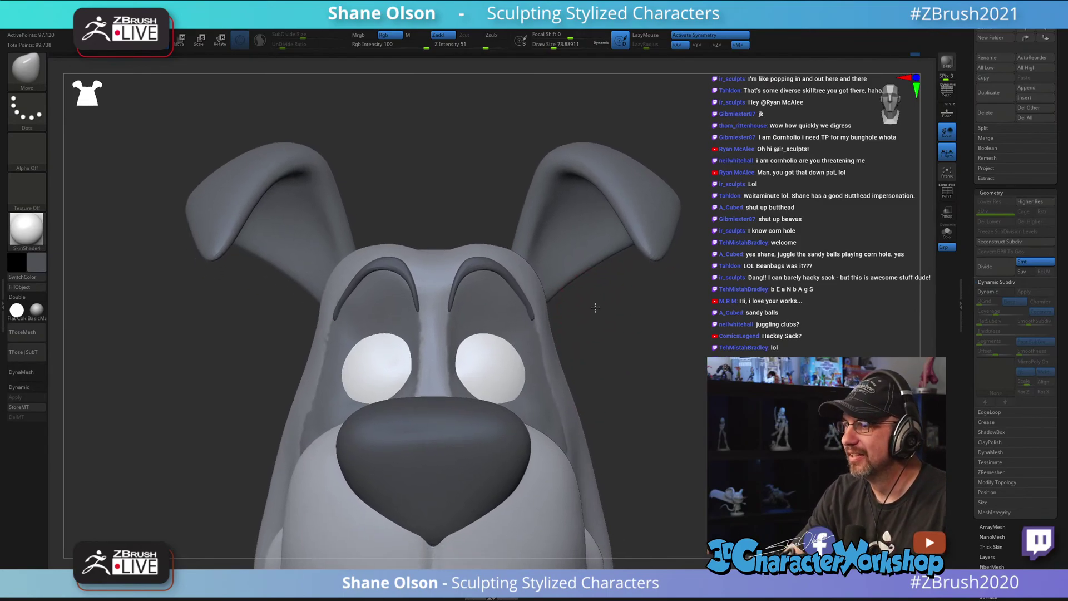
{"action": "left_click", "coordinate": [523, 294], "text": "alt"}
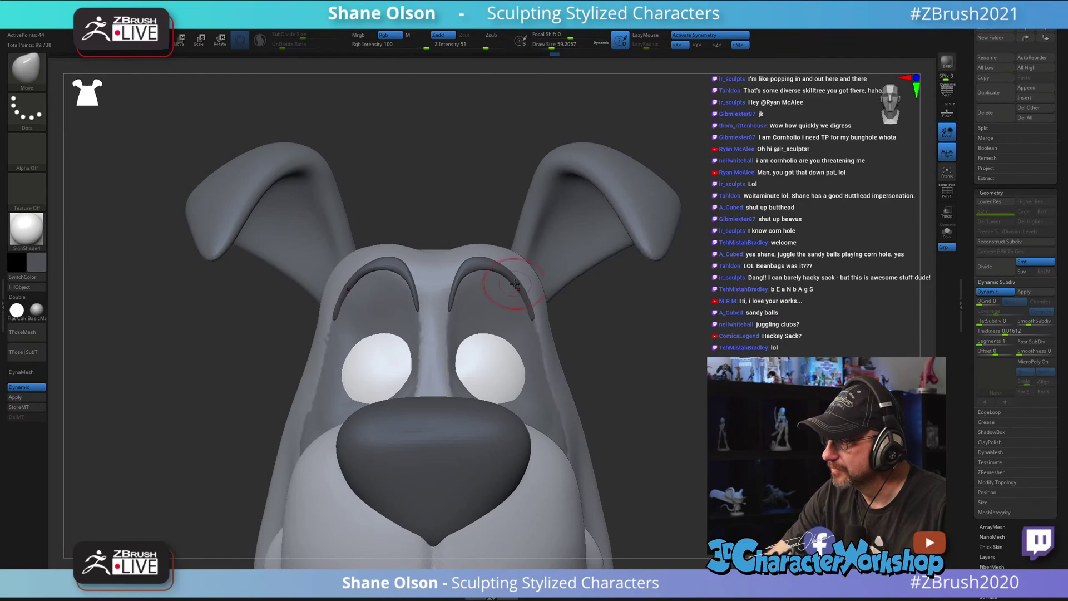
{"action": "right_click_drag", "start_coordinate": [627, 335], "coordinate": [634, 372]}
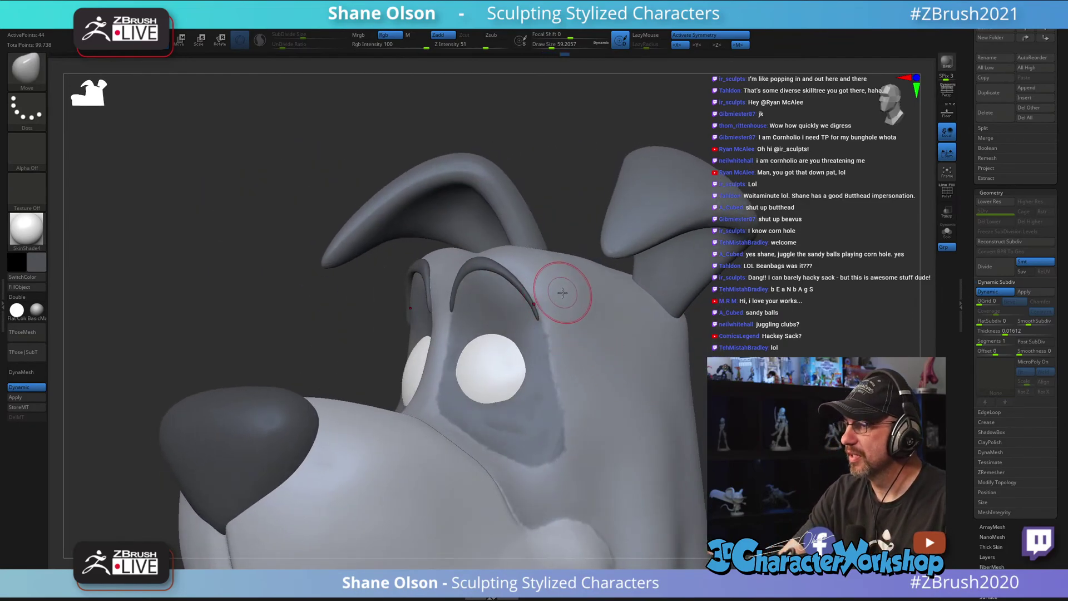
{"action": "right_click_drag", "start_coordinate": [563, 288], "coordinate": [566, 262]}
{"action": "right_click_drag", "start_coordinate": [563, 307], "coordinate": [562, 310], "text": "shift"}
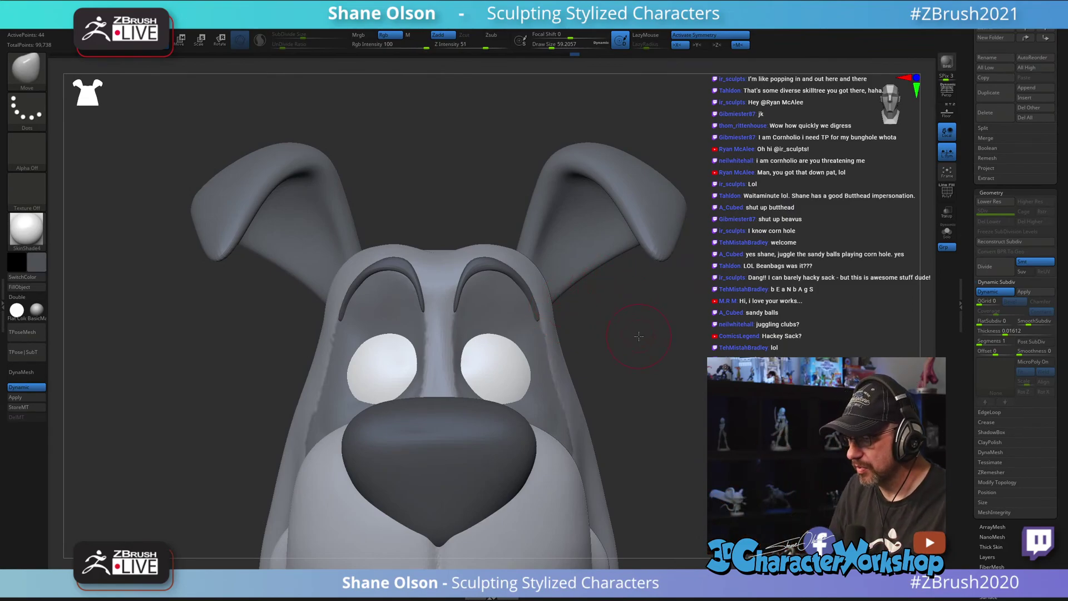
{"action": "right_click_drag", "start_coordinate": [639, 336], "coordinate": [600, 356]}
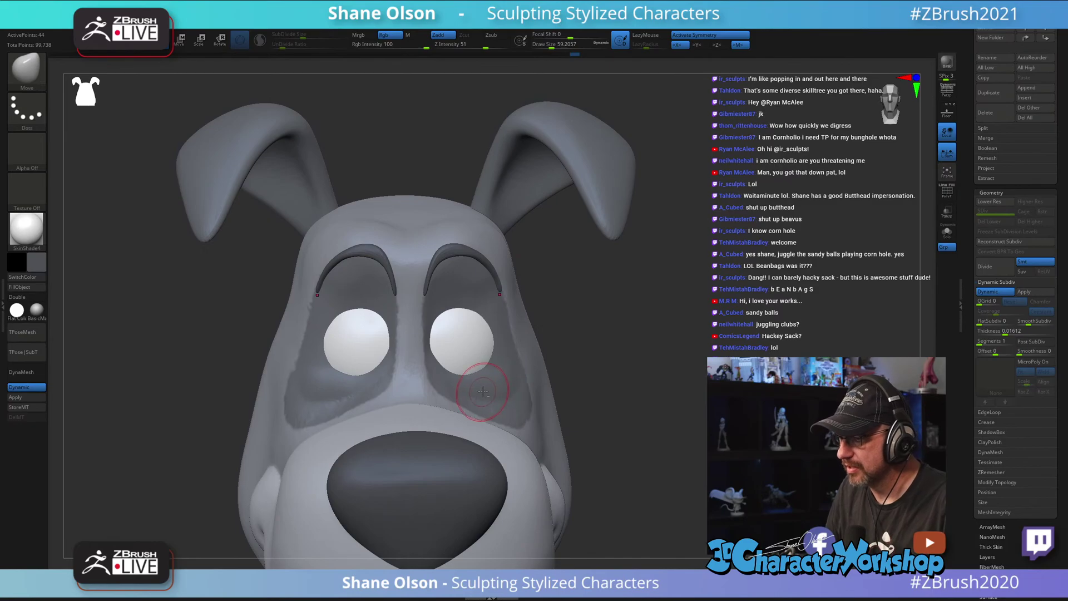
Step: Select the head subtool and switch to the Fill_3DCW brush at about 46 draw size for work around the eyes
{"action": "key", "text": "shift+d"}
{"action": "key", "text": "s"}
{"action": "left_click_drag", "start_coordinate": [619, 340], "coordinate": [616, 340]}
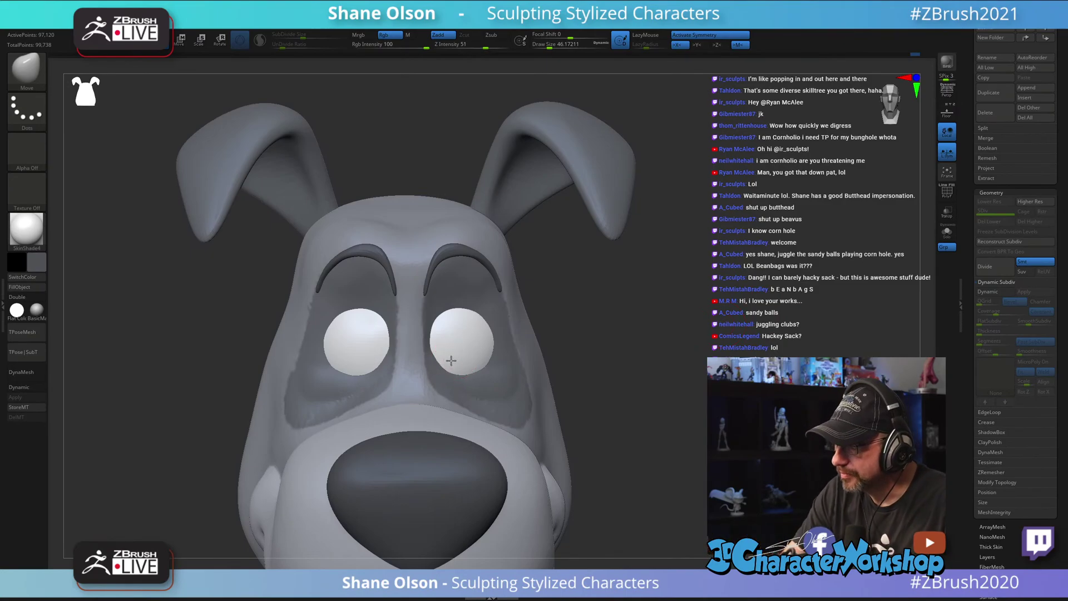
{"action": "mouse_move", "coordinate": [470, 327]}
{"action": "right_mouse_down"}
{"action": "mouse_move", "coordinate": [464, 353]}
{"action": "mouse_move", "coordinate": [471, 318]}
{"action": "mouse_move", "coordinate": [659, 310]}
{"action": "mouse_move", "coordinate": [700, 323]}
{"action": "mouse_move", "coordinate": [663, 289]}
{"action": "mouse_move", "coordinate": [618, 280]}
{"action": "mouse_move", "coordinate": [544, 325]}
{"action": "right_mouse_up"}
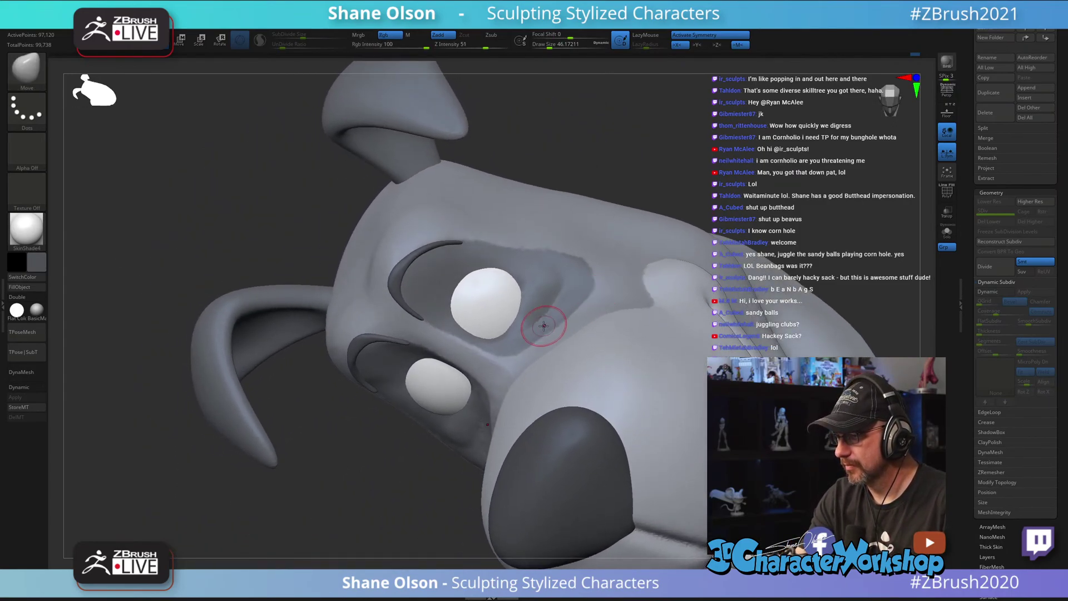
{"action": "left_click", "coordinate": [338, 576]}
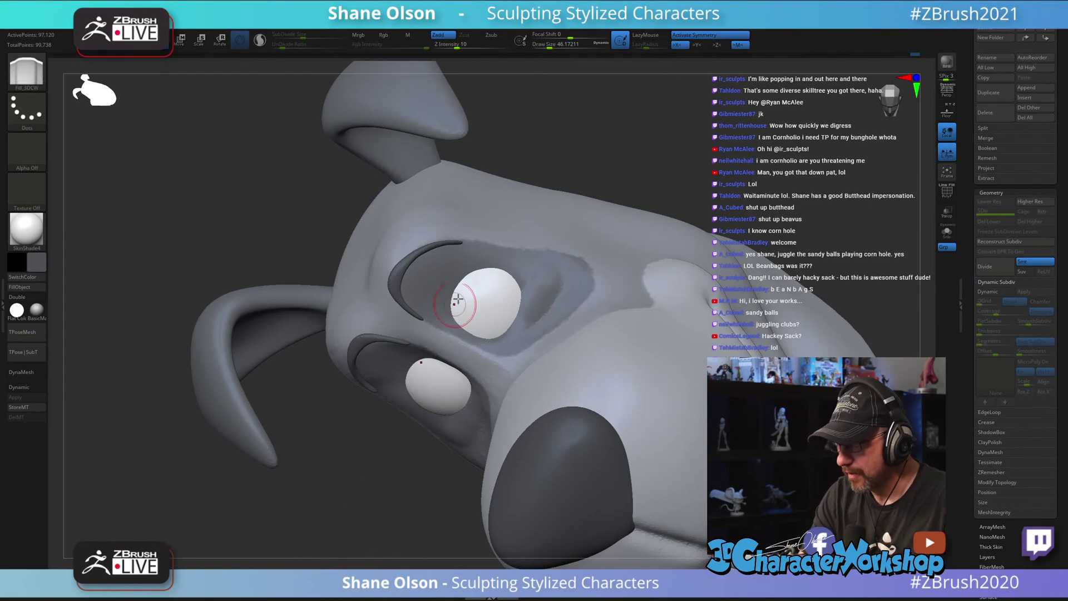
{"action": "mouse_move", "coordinate": [466, 291]}
{"action": "right_mouse_down"}
{"action": "mouse_move", "coordinate": [462, 282]}
{"action": "mouse_move", "coordinate": [469, 312]}
{"action": "mouse_move", "coordinate": [486, 310]}
{"action": "mouse_move", "coordinate": [474, 294]}
{"action": "right_mouse_up"}
{"action": "right_click_drag", "start_coordinate": [475, 294], "coordinate": [467, 289]}
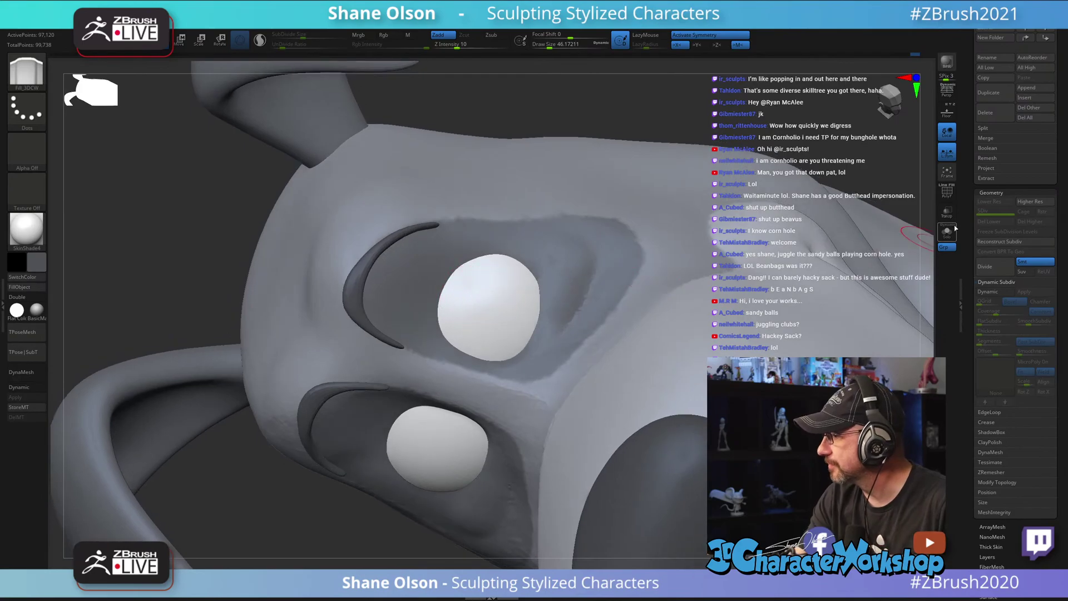
Step: Turn on transparency, set the draw size to about 41 and select the eyeballs subtool
{"action": "left_click", "coordinate": [947, 215]}
{"action": "key", "text": "s"}
{"action": "left_click_drag", "start_coordinate": [490, 289], "coordinate": [476, 290]}
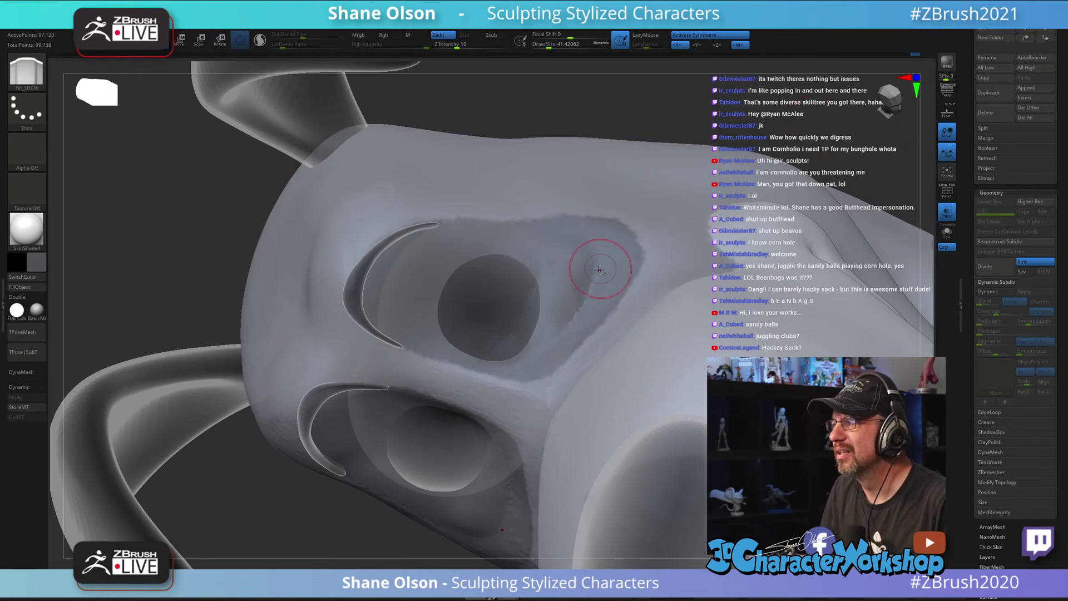
{"action": "left_click_drag", "start_coordinate": [756, 143], "coordinate": [581, 199]}
{"action": "key", "text": "d"}
{"action": "left_click_drag", "start_coordinate": [706, 148], "coordinate": [670, 162]}
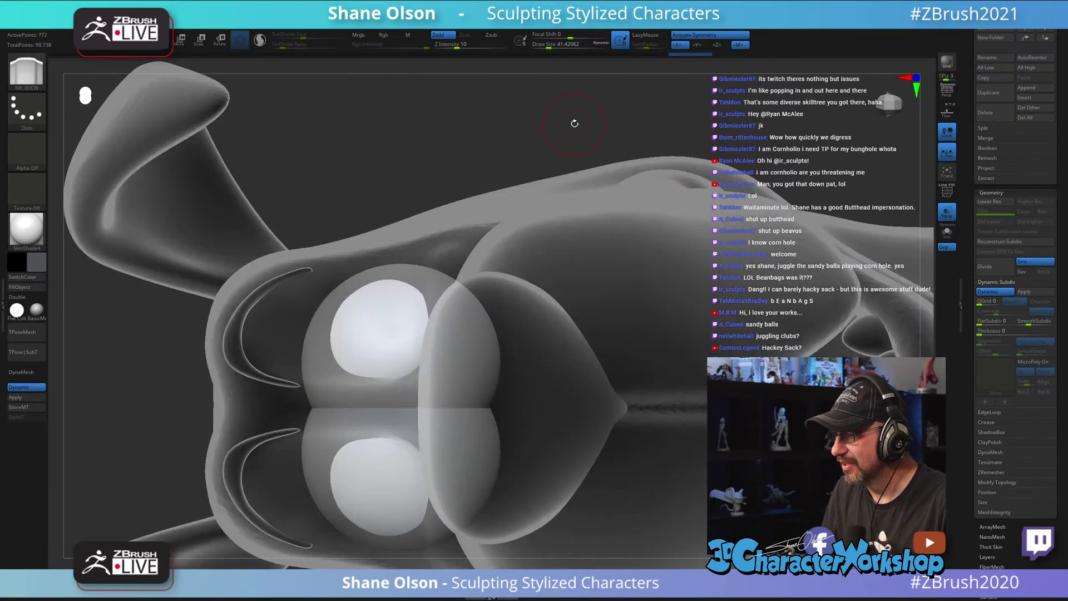
{"action": "left_click_drag", "start_coordinate": [575, 123], "coordinate": [507, 114]}
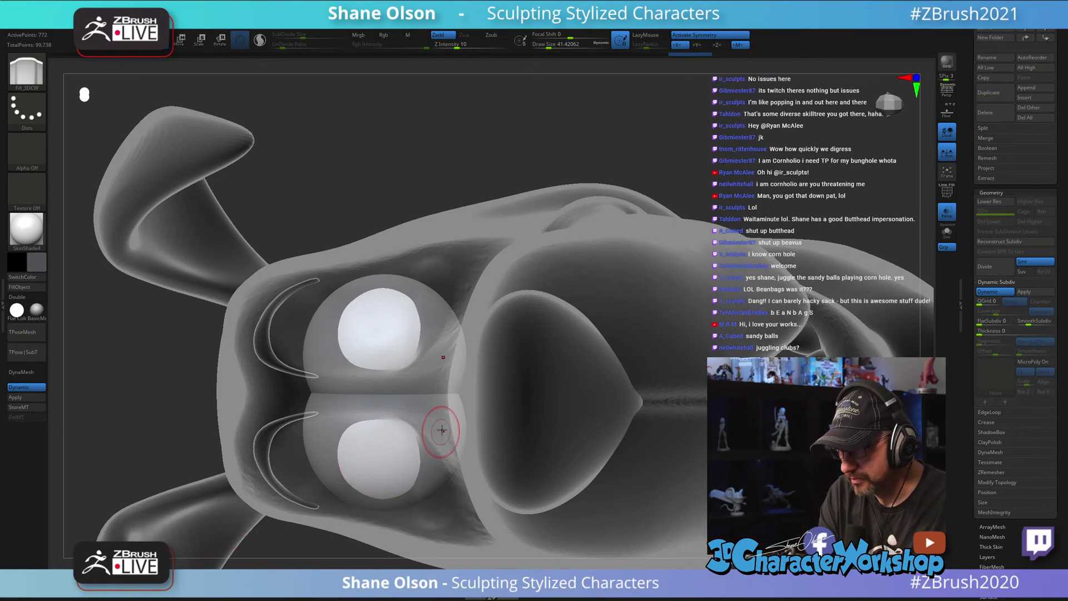
Step: Switch to the Topology brush and set its draw size to about 17 for work on the eyeballs
{"action": "right_click_drag", "start_coordinate": [441, 394], "coordinate": [451, 381]}
{"action": "right_click_drag", "start_coordinate": [410, 324], "coordinate": [401, 306]}
{"action": "key", "text": "s"}
{"action": "left_click_drag", "start_coordinate": [402, 315], "coordinate": [389, 315]}
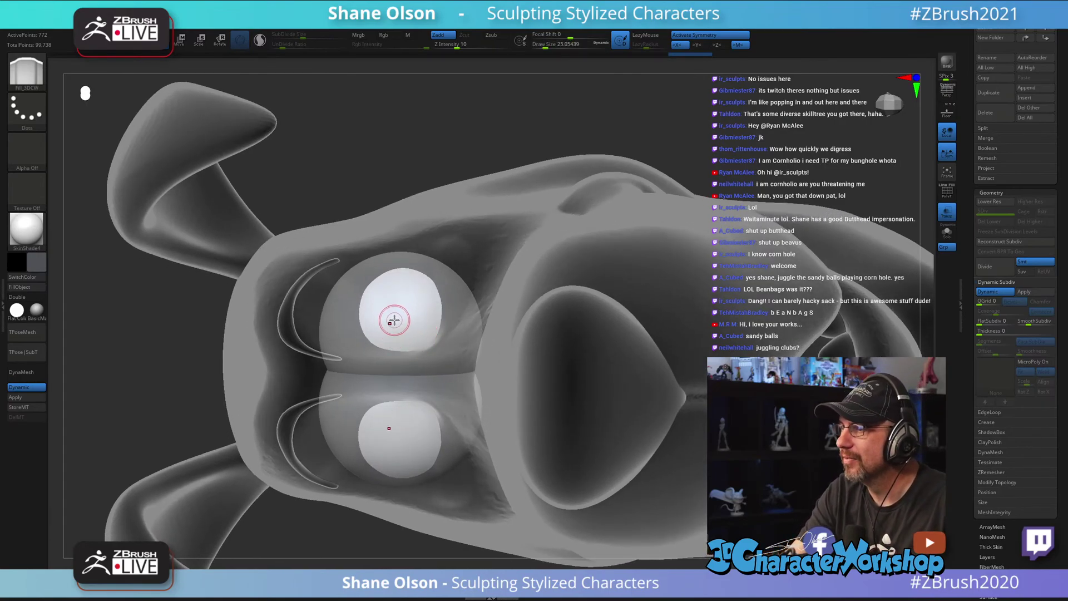
{"action": "right_click_drag", "start_coordinate": [393, 325], "coordinate": [393, 323]}
{"action": "key", "text": "s"}
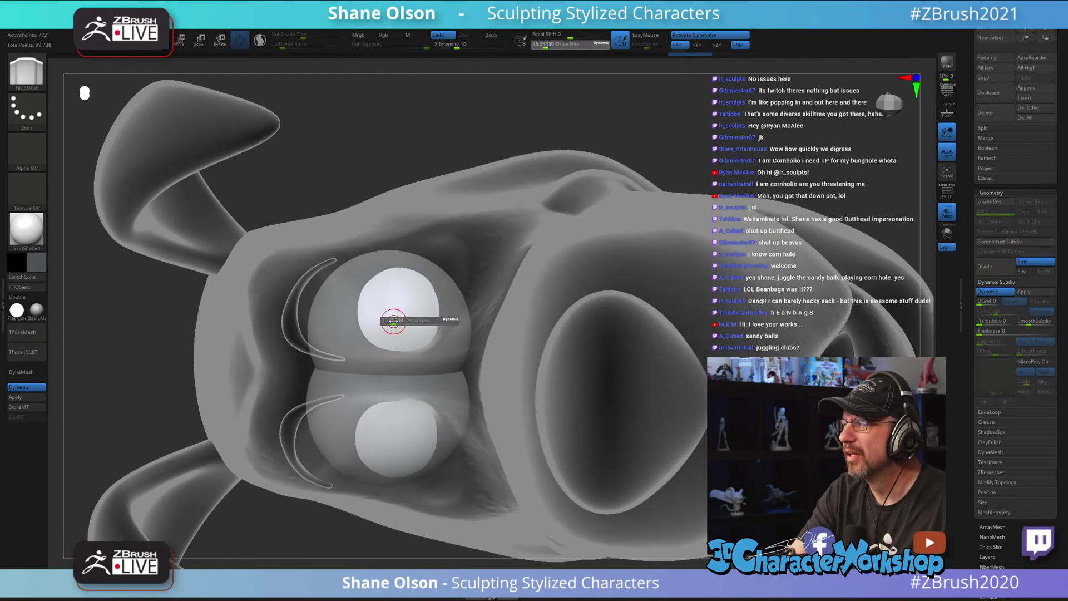
{"action": "left_click_drag", "start_coordinate": [391, 321], "coordinate": [392, 321]}
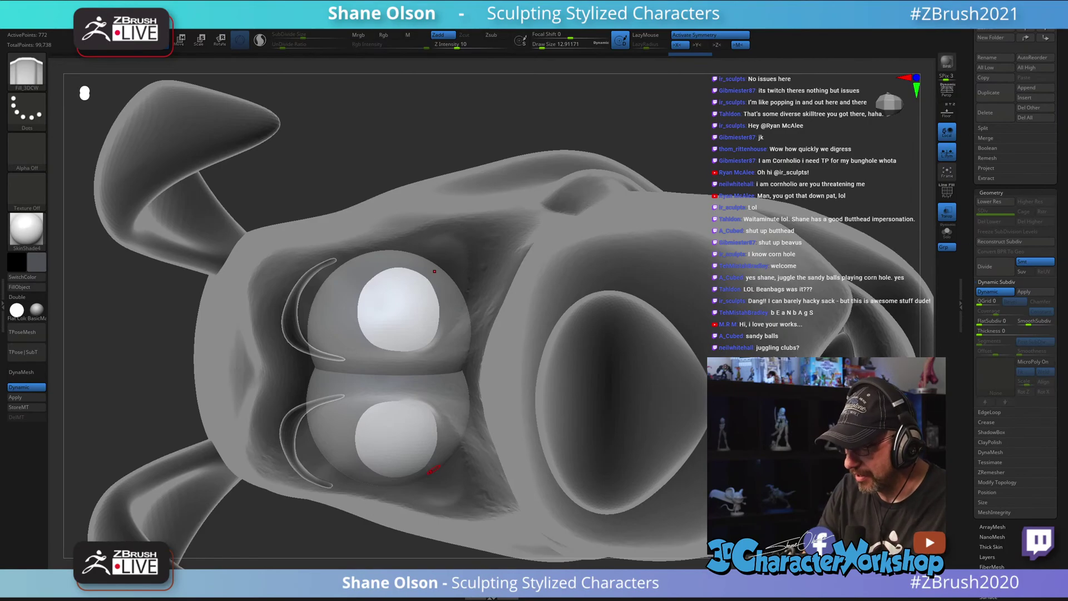
{"action": "key", "text": "b"}
{"action": "key", "text": "t"}
{"action": "key", "text": "o"}
{"action": "key", "text": "s"}
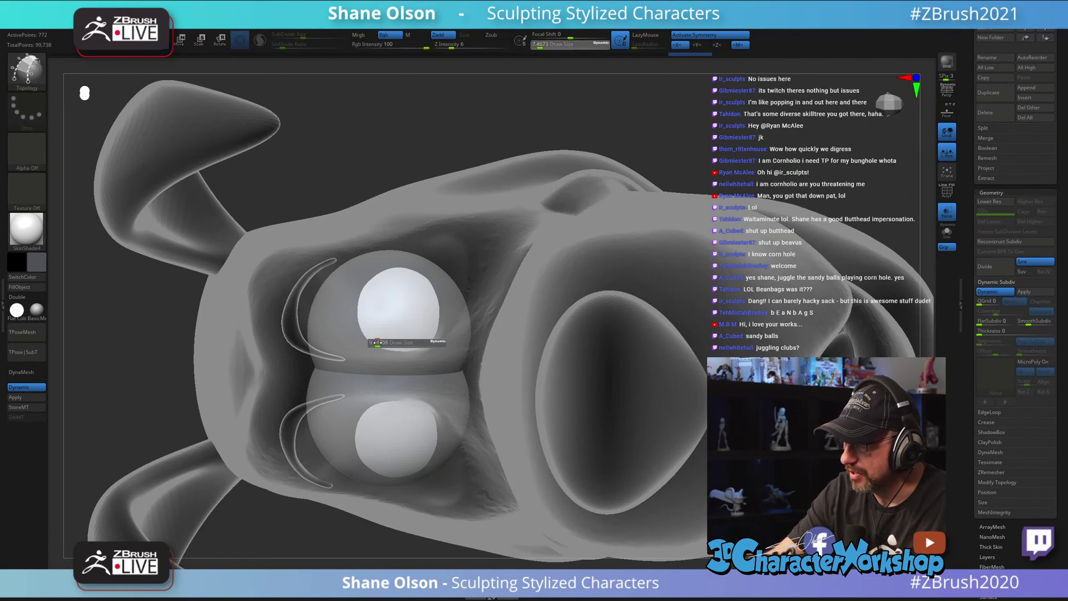
{"action": "left_click", "coordinate": [380, 343]}
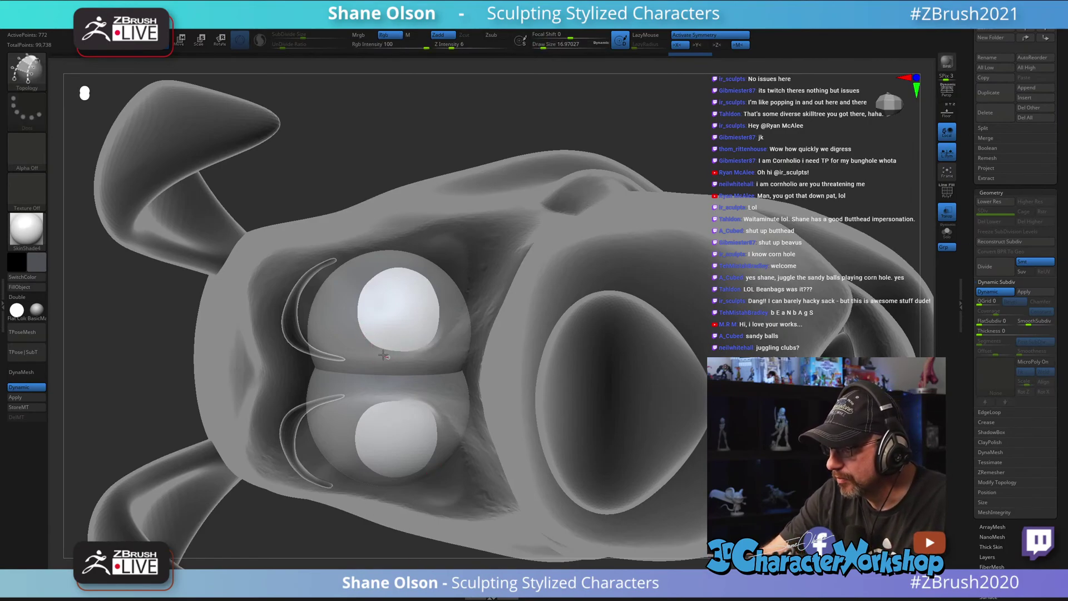
Step: Draw a grid of topology curves across the upper edge of the eyeball, keeping only a narrow curved eyelid strip
{"action": "left_click_drag", "start_coordinate": [392, 259], "coordinate": [392, 257]}
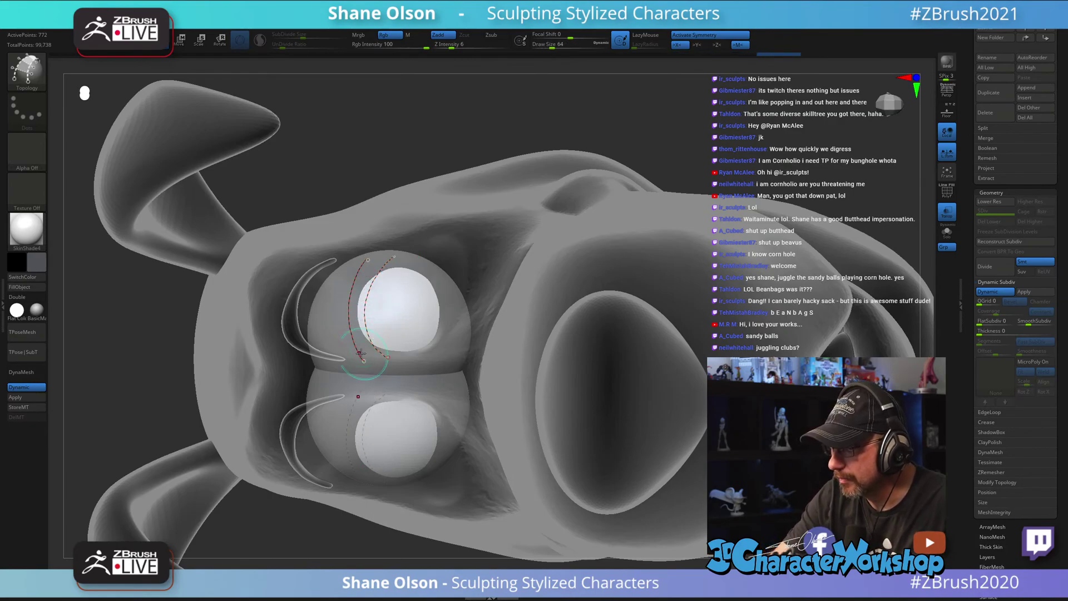
{"action": "left_click_drag", "start_coordinate": [352, 355], "coordinate": [389, 340]}
{"action": "left_click_drag", "start_coordinate": [354, 264], "coordinate": [397, 269]}
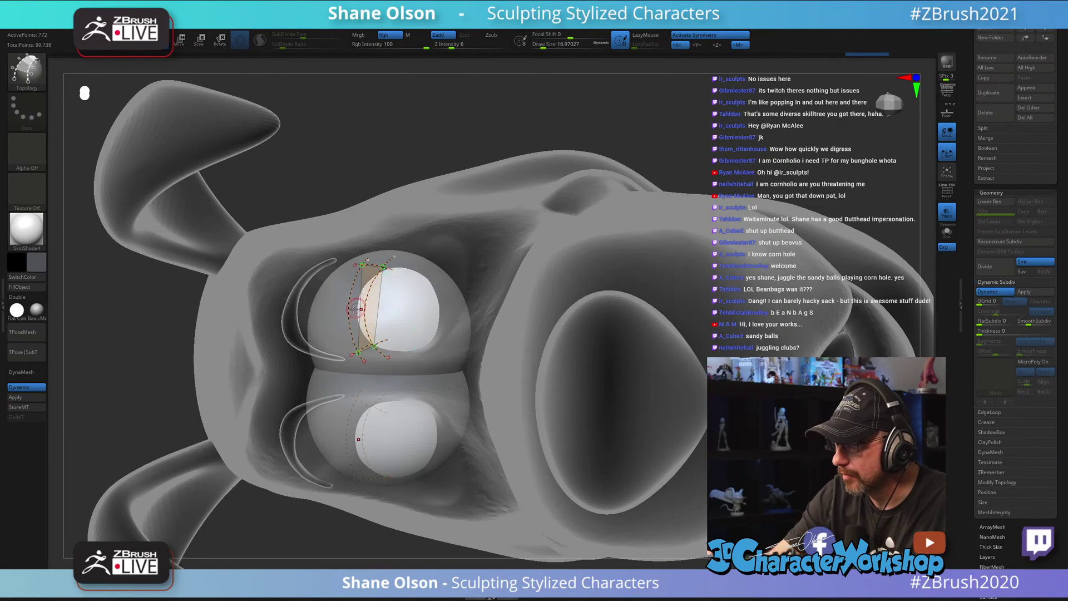
{"action": "left_click_drag", "start_coordinate": [336, 310], "coordinate": [389, 313]}
{"action": "mouse_move", "coordinate": [337, 289]}
{"action": "left_mouse_down"}
{"action": "mouse_move", "coordinate": [385, 298]}
{"action": "mouse_move", "coordinate": [392, 289]}
{"action": "left_mouse_up"}
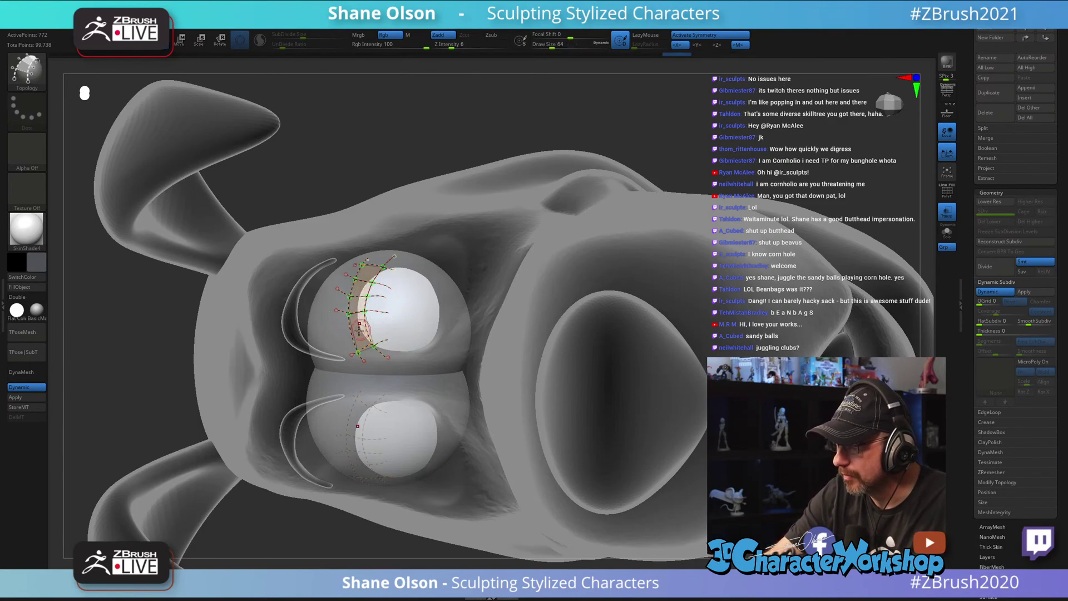
{"action": "mouse_move", "coordinate": [339, 327]}
{"action": "left_mouse_down"}
{"action": "mouse_move", "coordinate": [388, 313]}
{"action": "mouse_move", "coordinate": [390, 325]}
{"action": "left_mouse_up"}
{"action": "key", "text": "ctrl+z"}
{"action": "key", "text": "ctrl+z"}
{"action": "key", "text": "ctrl+z"}
{"action": "key", "text": "ctrl+z"}
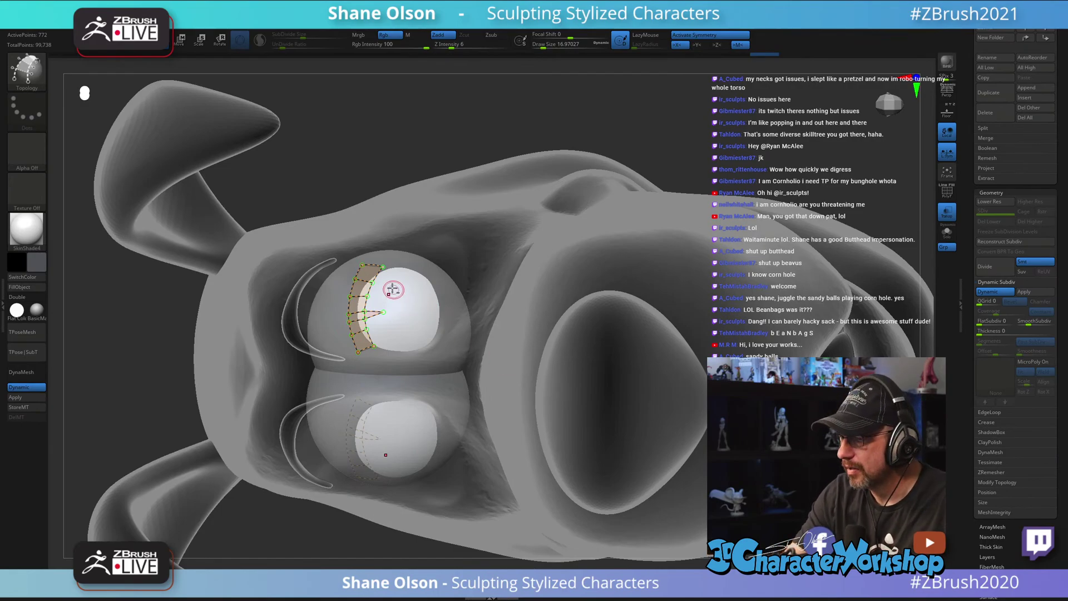
{"action": "key", "text": "ctrl+z"}
Step: Set the draw size to about 6.6 and generate the eyelid strip geometry from the topology curves
{"action": "mouse_move", "coordinate": [465, 384]}
{"action": "right_mouse_down"}
{"action": "mouse_move", "coordinate": [510, 349]}
{"action": "mouse_move", "coordinate": [703, 389]}
{"action": "mouse_move", "coordinate": [630, 351]}
{"action": "right_mouse_up"}
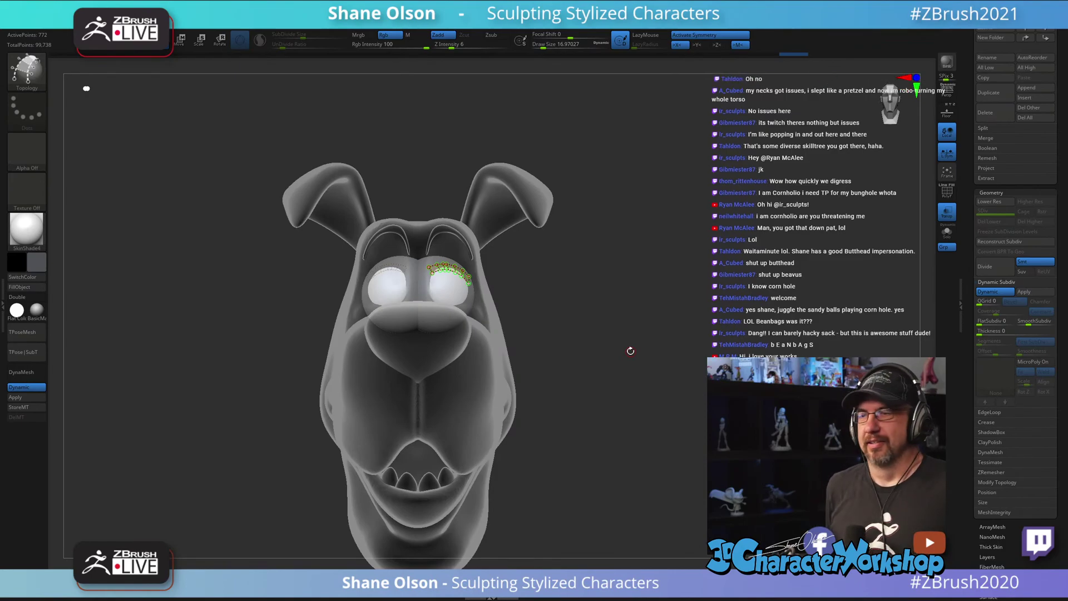
{"action": "mouse_move", "coordinate": [624, 299]}
{"action": "right_mouse_down", "text": "ctrl"}
{"action": "mouse_move", "coordinate": [683, 238]}
{"action": "mouse_move", "coordinate": [679, 250]}
{"action": "mouse_move", "coordinate": [714, 282]}
{"action": "right_mouse_up", "text": "ctrl"}
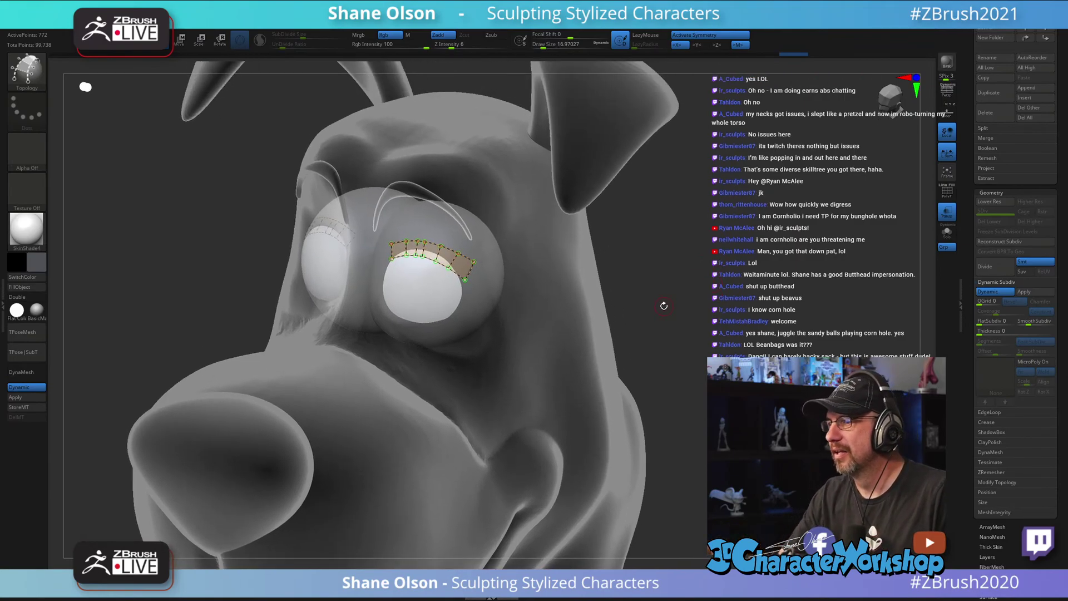
{"action": "right_click_drag", "start_coordinate": [672, 305], "coordinate": [681, 327]}
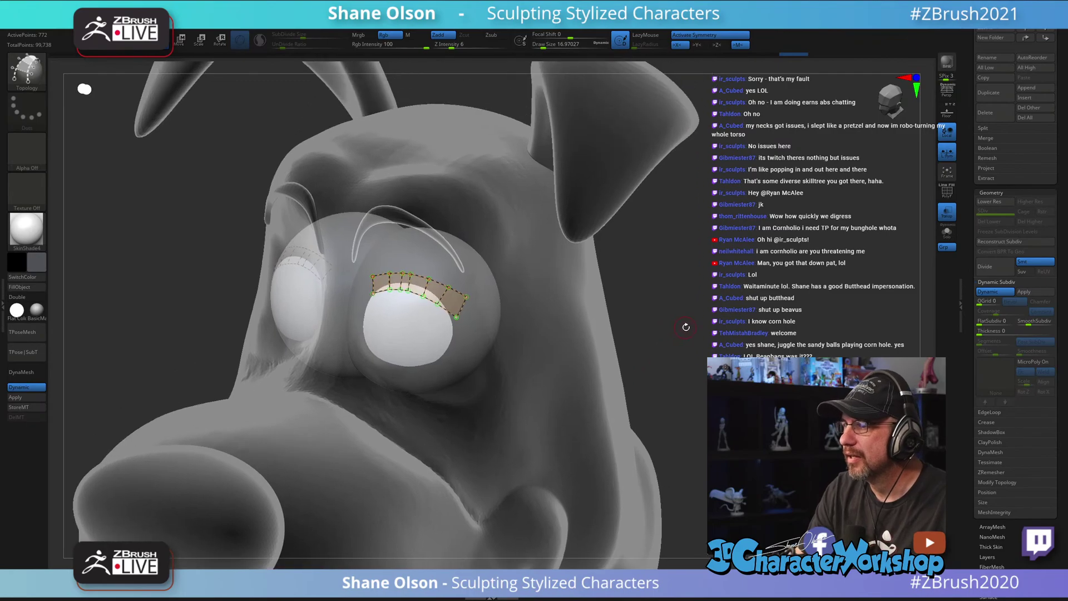
{"action": "key", "text": "s"}
{"action": "left_click_drag", "start_coordinate": [683, 332], "coordinate": [684, 301]}
{"action": "key", "text": "s"}
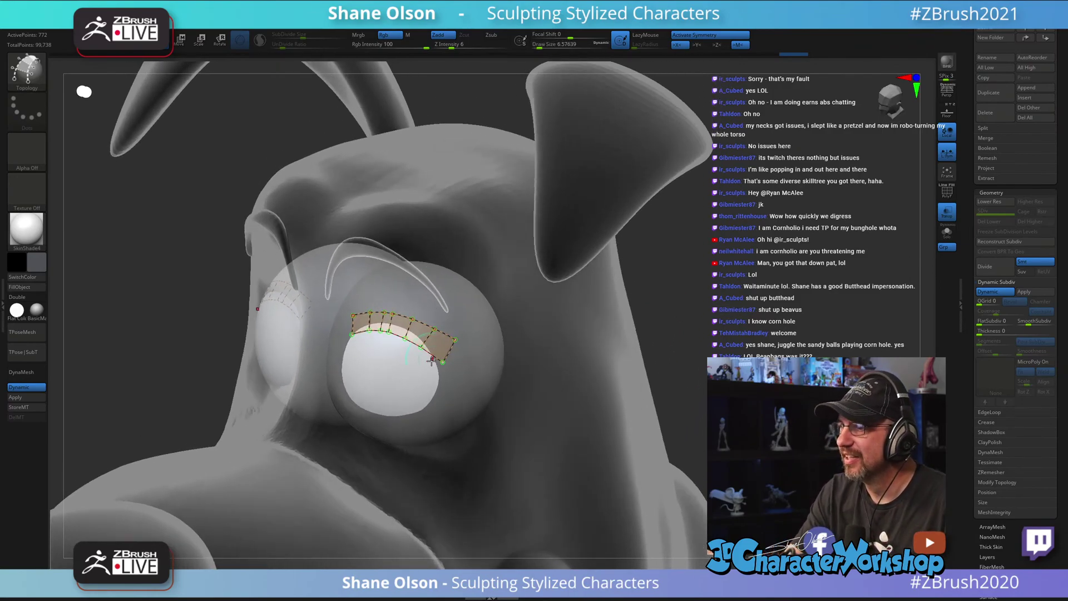
{"action": "left_click", "coordinate": [431, 378]}
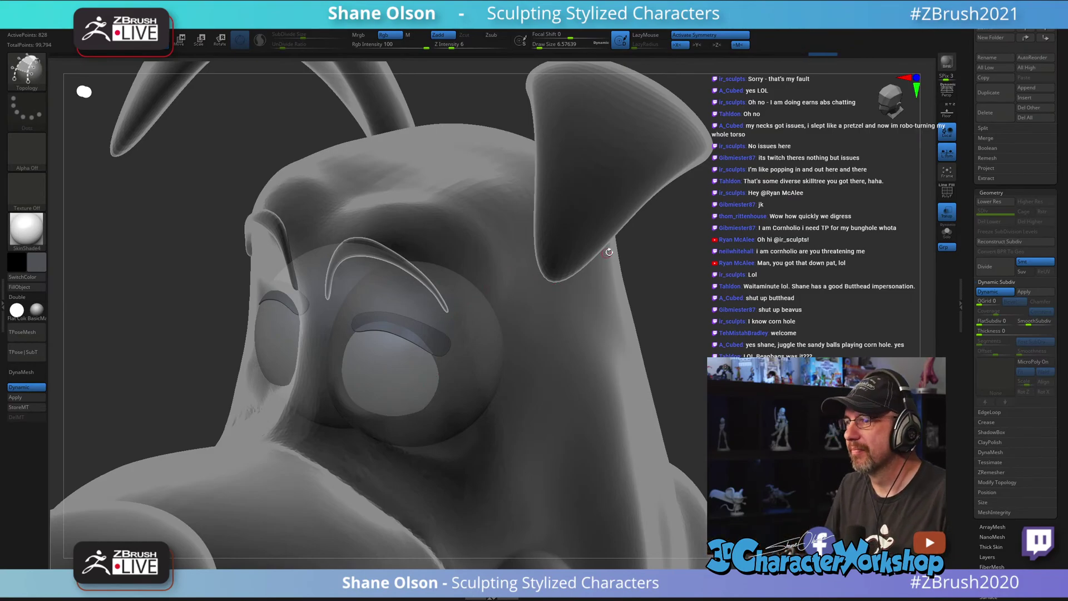
Step: Turn off transparency and split the unmasked eyelid strips from the eyeballs into their own subtool
{"action": "left_click_drag", "start_coordinate": [733, 306], "coordinate": [746, 315], "text": "shift"}
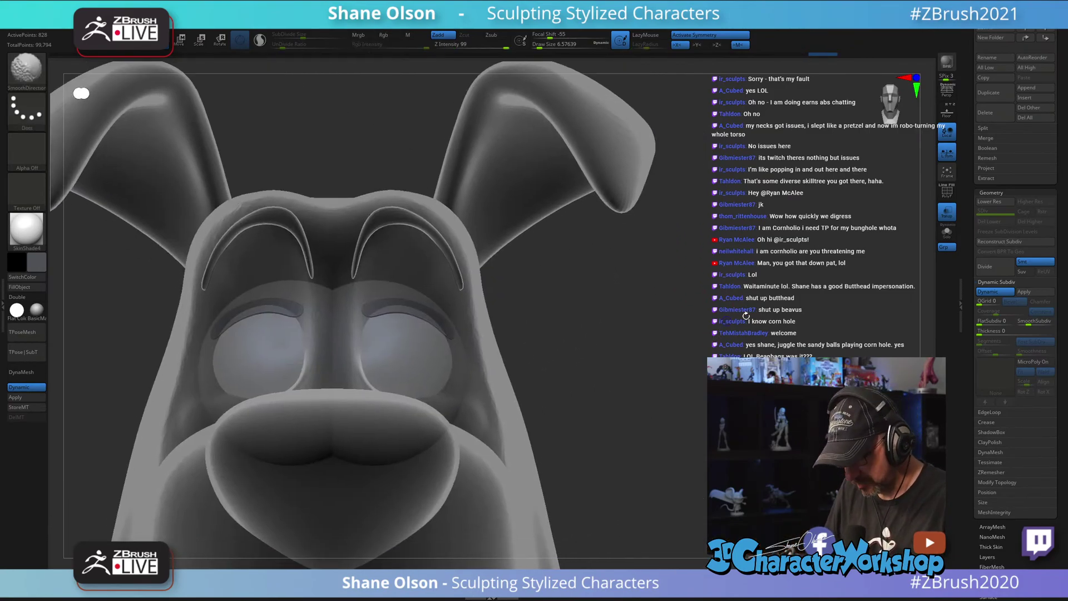
{"action": "left_click", "coordinate": [947, 212]}
{"action": "mouse_move", "coordinate": [651, 316]}
{"action": "left_mouse_down"}
{"action": "mouse_move", "coordinate": [663, 325]}
{"action": "mouse_move", "coordinate": [643, 327]}
{"action": "left_mouse_up"}
{"action": "key", "text": "3"}
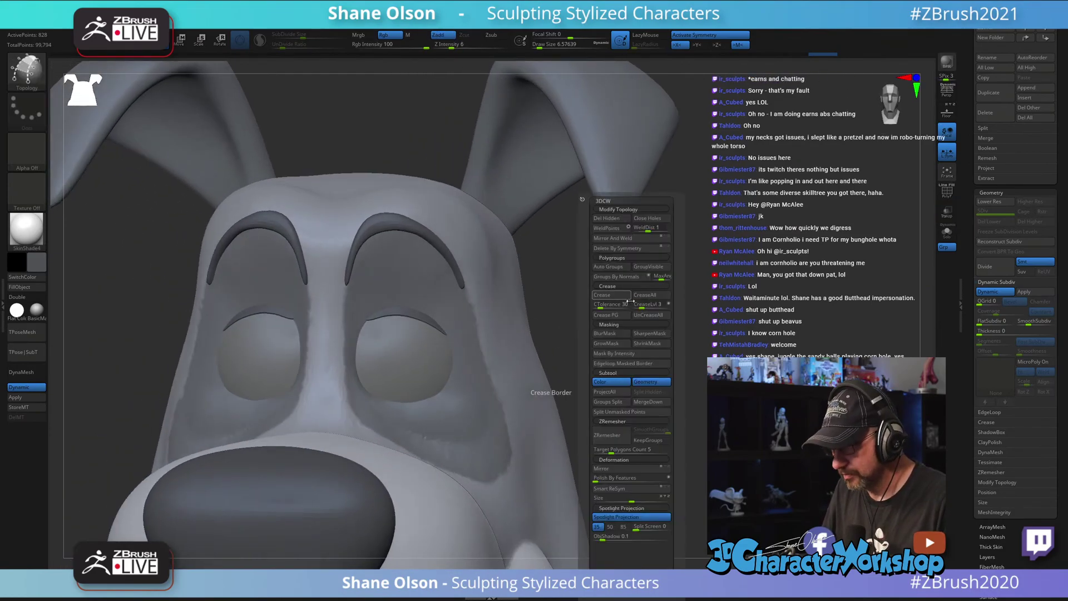
{"action": "left_click", "coordinate": [625, 413]}
Step: Set the draw size to about 44, turn on the wireframe display and select the eyelid strips subtool
{"action": "mouse_move", "coordinate": [679, 351]}
{"action": "left_mouse_down"}
{"action": "mouse_move", "coordinate": [655, 317]}
{"action": "mouse_move", "coordinate": [704, 281]}
{"action": "left_mouse_up"}
{"action": "key", "text": "s"}
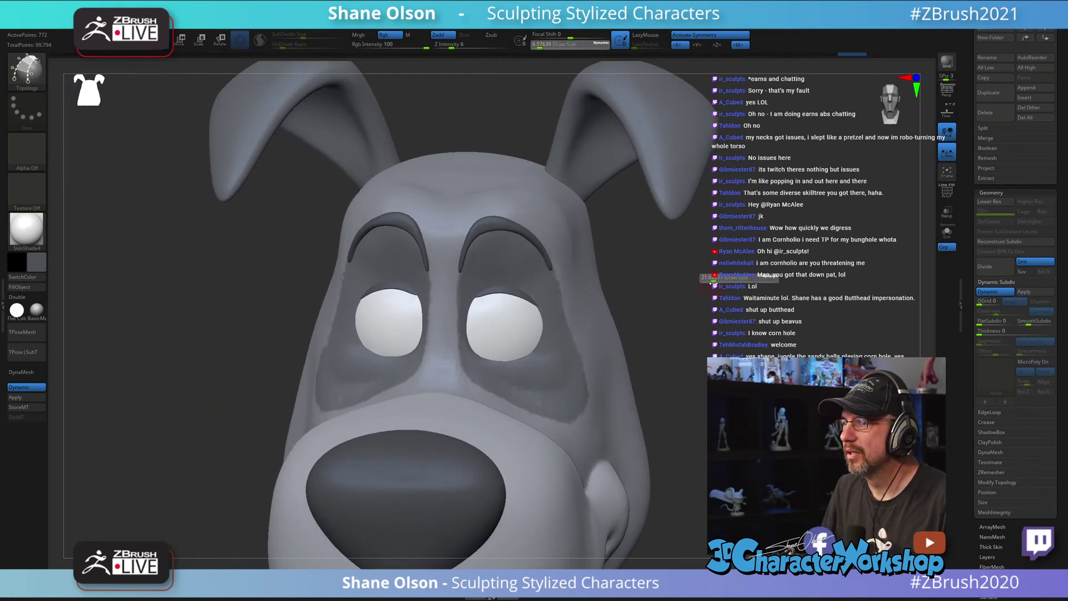
{"action": "key", "text": "s"}
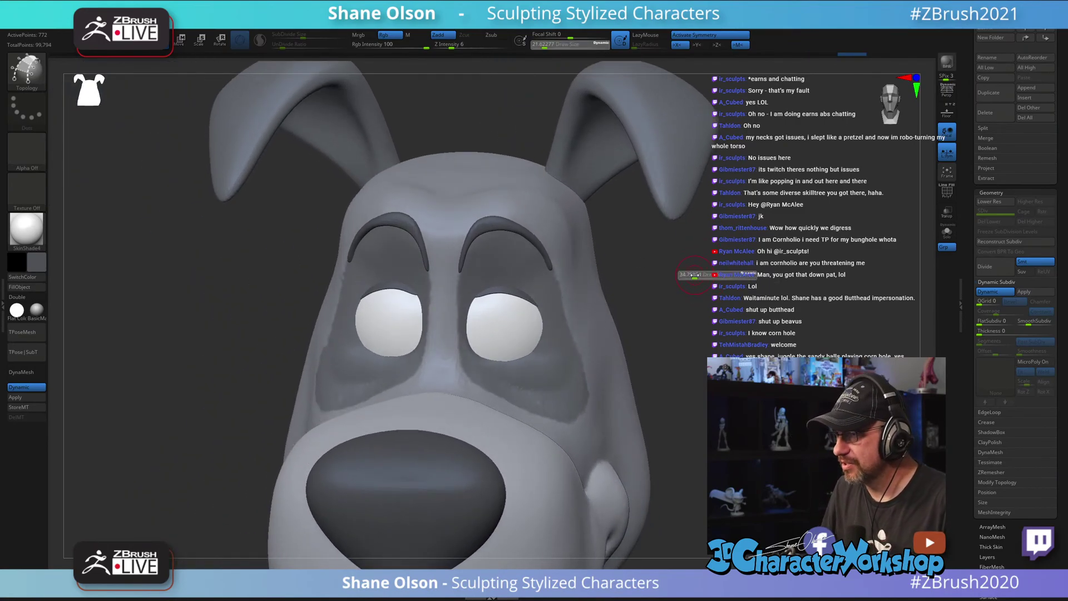
{"action": "left_click_drag", "start_coordinate": [696, 272], "coordinate": [713, 283]}
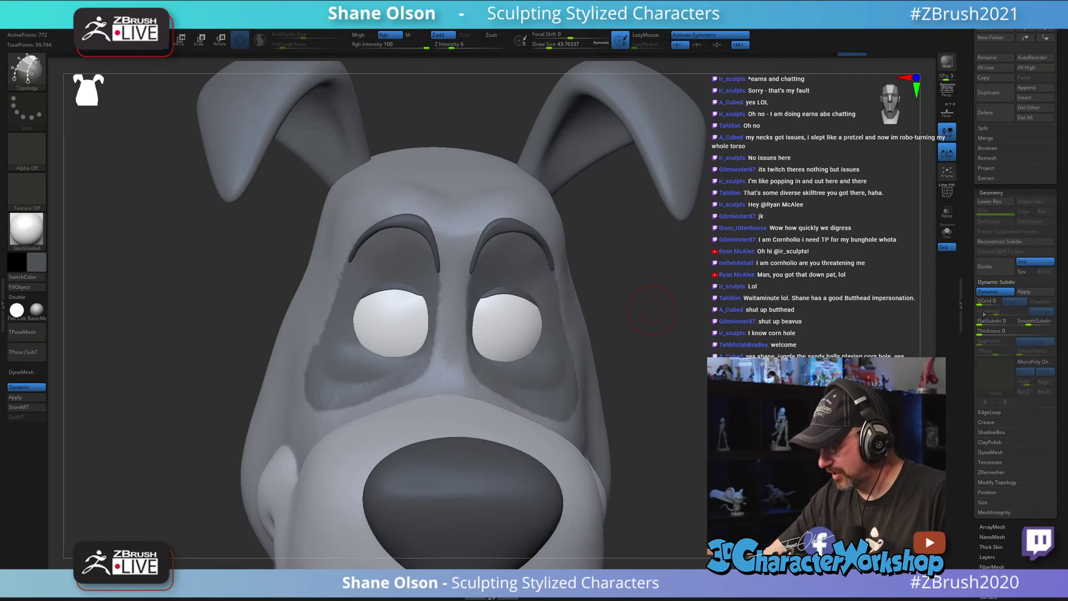
{"action": "key", "text": "shift+f"}
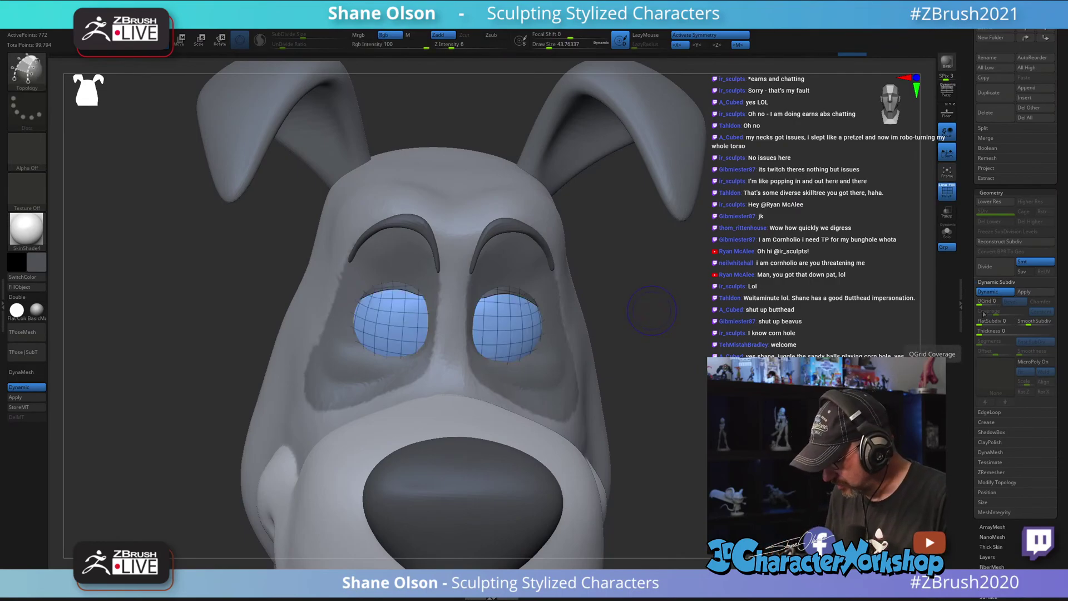
{"action": "key", "text": "Down"}
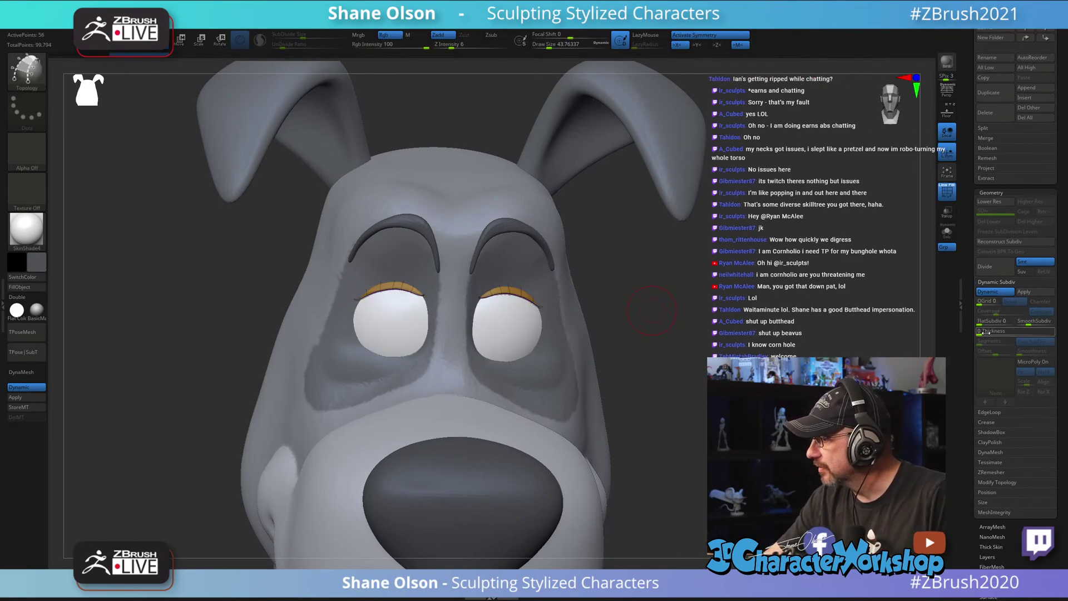
Step: Give the eyelid strips a Dynamic Subdiv thickness of 0.00036 and turn off Post SubDiv
{"action": "left_click_drag", "start_coordinate": [993, 334], "coordinate": [990, 334]}
{"action": "left_click", "coordinate": [1033, 345]}
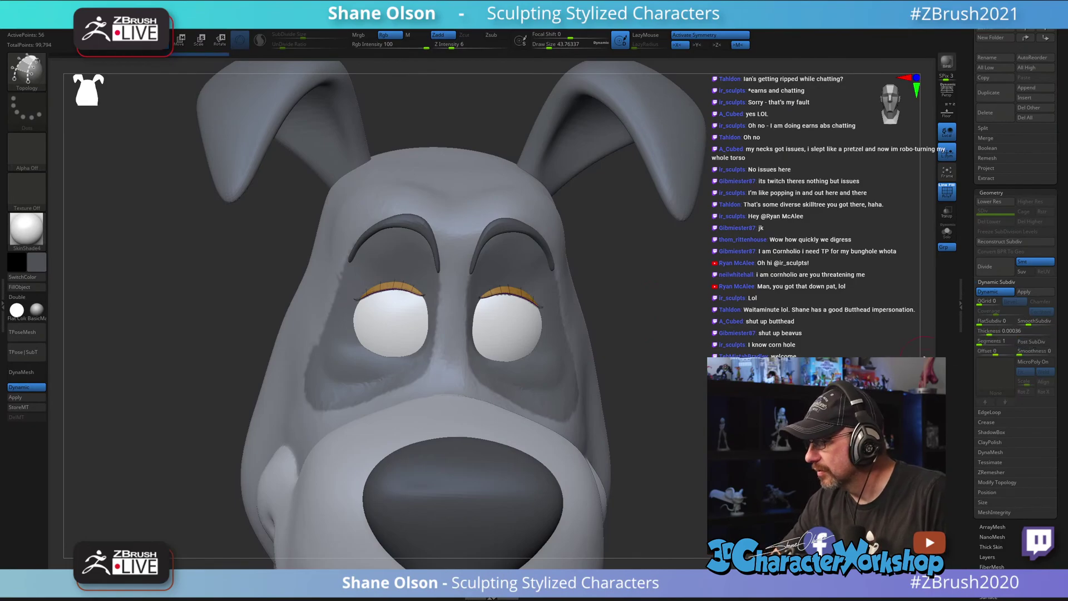
{"action": "key", "text": "3"}
{"action": "left_click", "coordinate": [770, 316]}
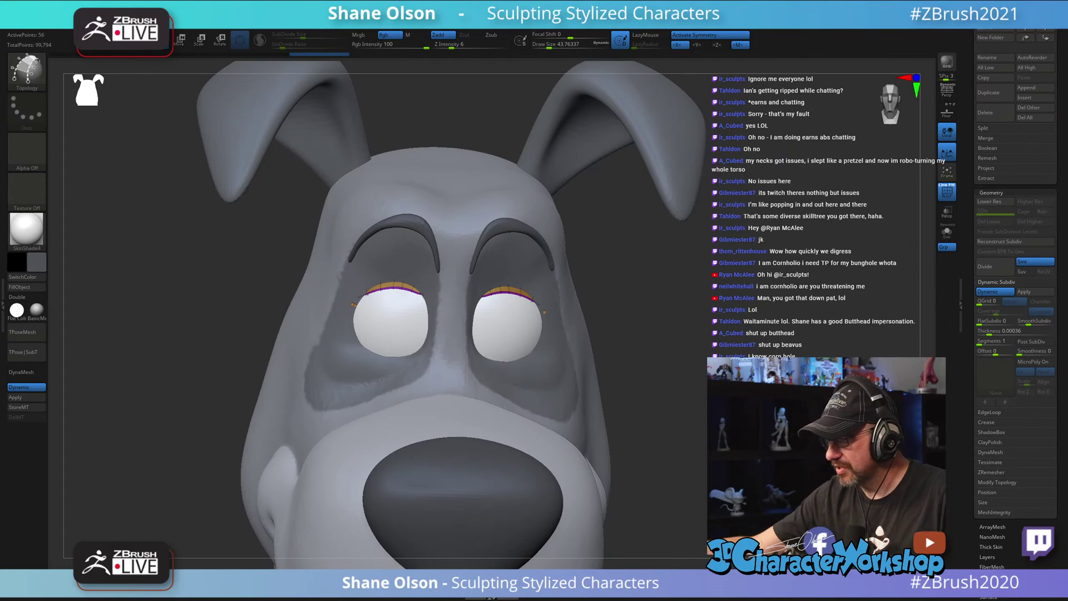
Step: Switch to the Move brush and raise the draw size to about 104 for shaping the eyelids
{"action": "left_click_drag", "start_coordinate": [656, 334], "coordinate": [567, 331]}
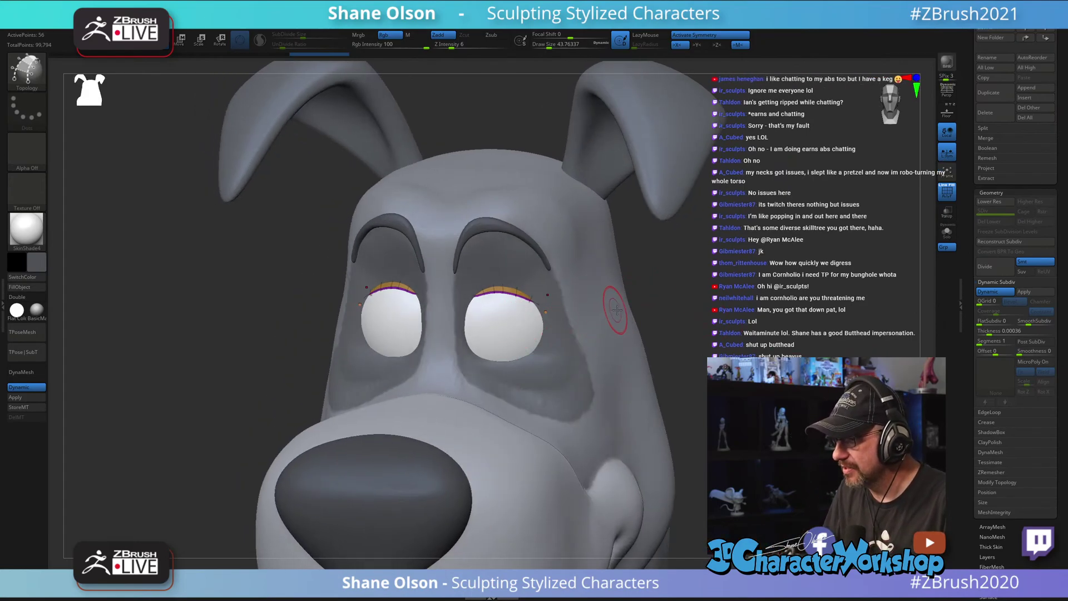
{"action": "mouse_move", "coordinate": [737, 249]}
{"action": "left_mouse_down"}
{"action": "mouse_move", "coordinate": [686, 275]}
{"action": "mouse_move", "coordinate": [701, 268]}
{"action": "left_mouse_up"}
{"action": "key", "text": "s"}
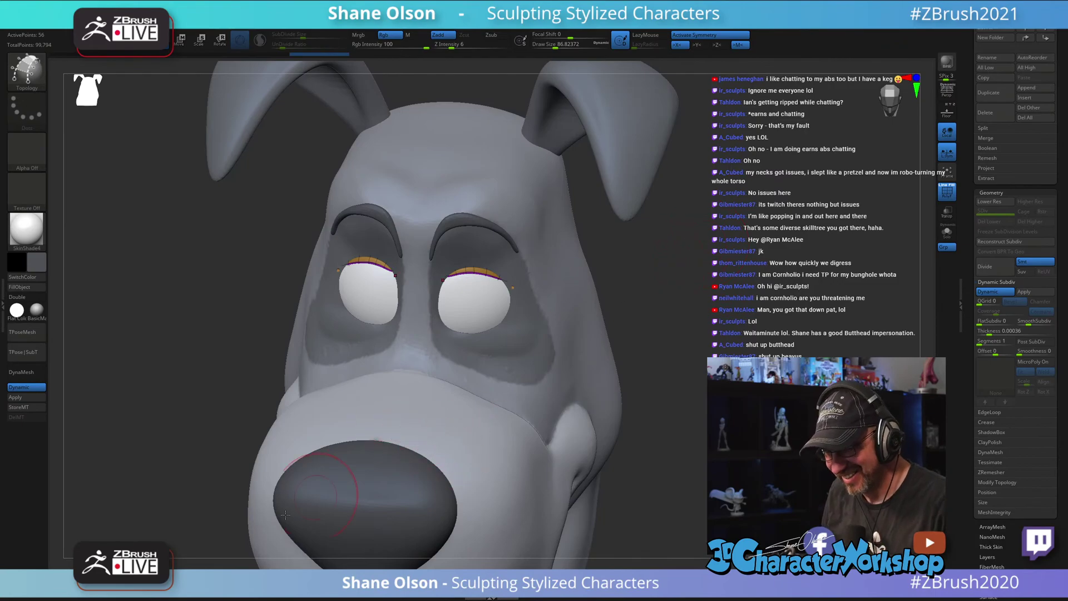
{"action": "key", "text": "b"}
{"action": "key", "text": "m"}
{"action": "key", "text": "v"}
{"action": "key", "text": "bracketright"}
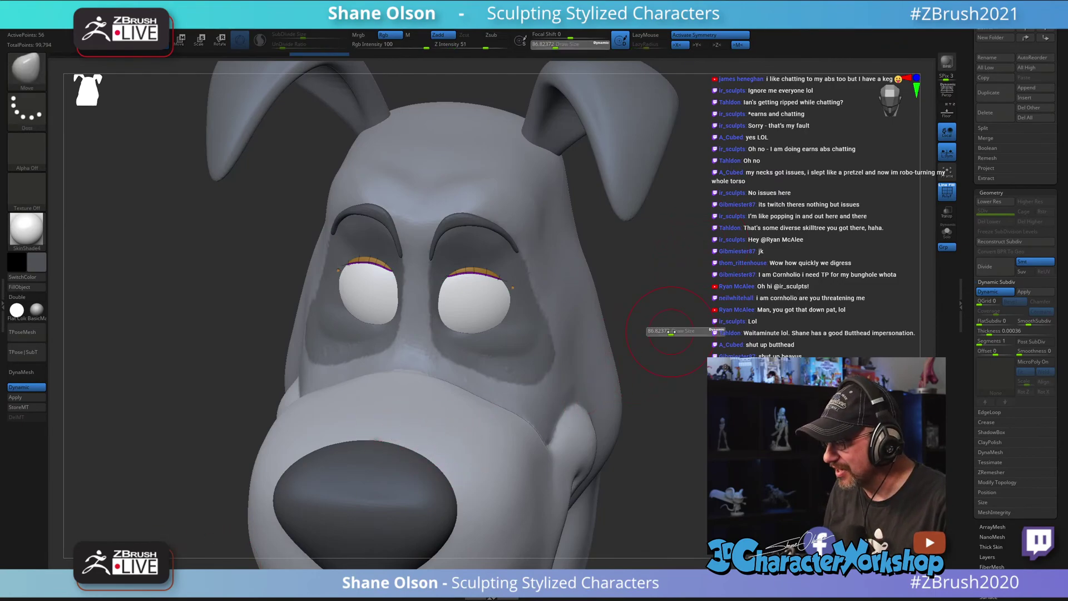
{"action": "mouse_move", "coordinate": [671, 332]}
{"action": "left_mouse_down"}
{"action": "mouse_move", "coordinate": [573, 334]}
{"action": "mouse_move", "coordinate": [518, 274]}
{"action": "left_mouse_up"}
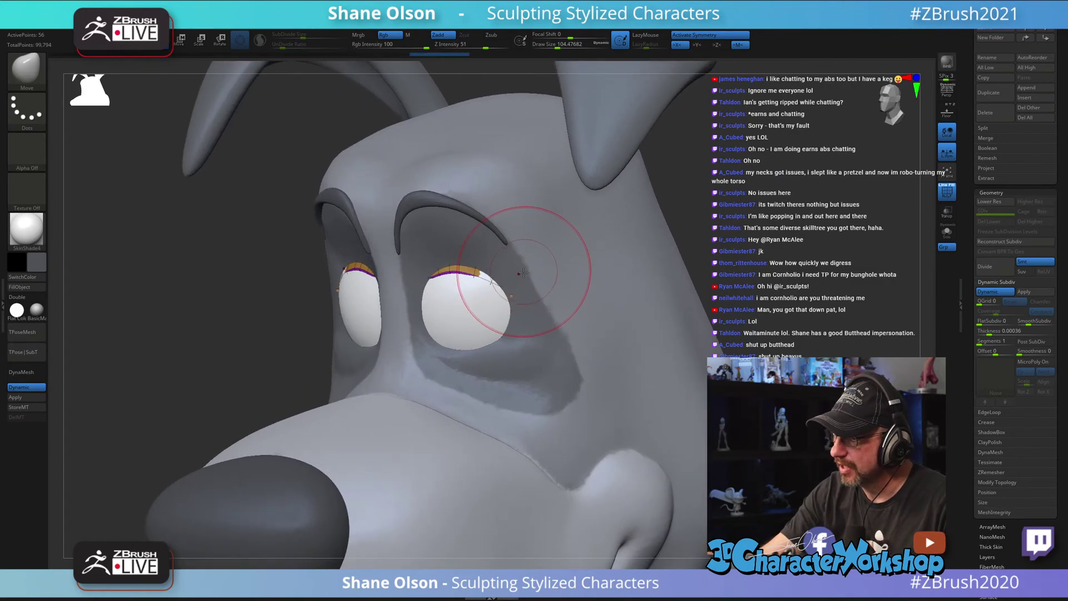
Step: Pull the eyelid strips into place around the tops of the eyeballs, reducing the Move brush's draw size from about 104 to 41
{"action": "right_click_drag", "start_coordinate": [522, 272], "coordinate": [496, 268]}
{"action": "left_click_drag", "start_coordinate": [495, 268], "coordinate": [497, 267]}
{"action": "mouse_move", "coordinate": [497, 267]}
{"action": "right_mouse_down"}
{"action": "mouse_move", "coordinate": [459, 296]}
{"action": "mouse_move", "coordinate": [484, 302]}
{"action": "mouse_move", "coordinate": [465, 312]}
{"action": "mouse_move", "coordinate": [420, 269]}
{"action": "mouse_move", "coordinate": [469, 290]}
{"action": "right_mouse_up"}
{"action": "key", "text": "bracketleft"}
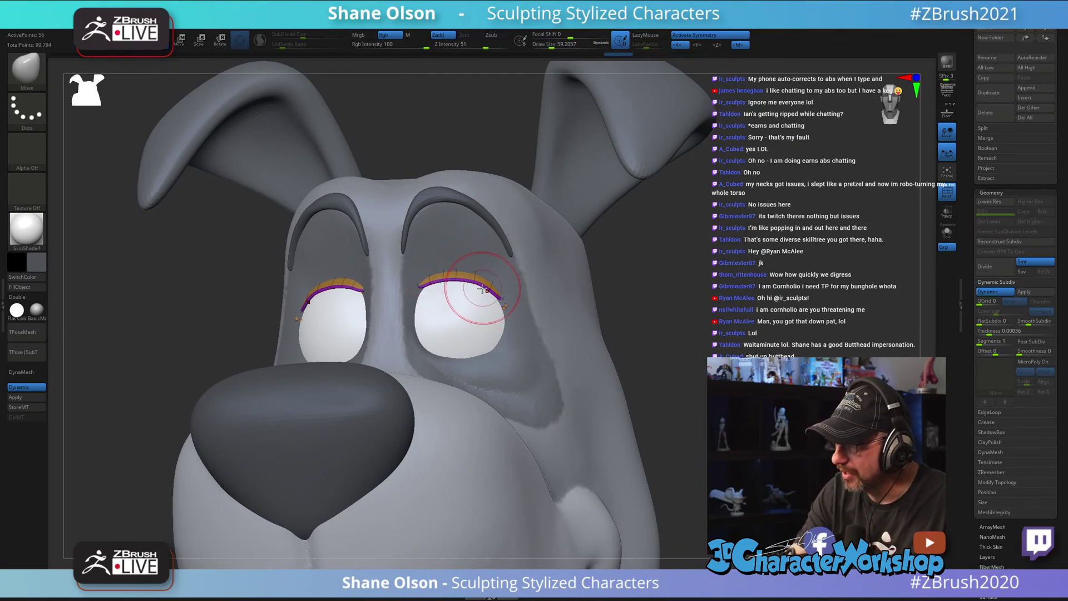
{"action": "key", "text": "bracketleft"}
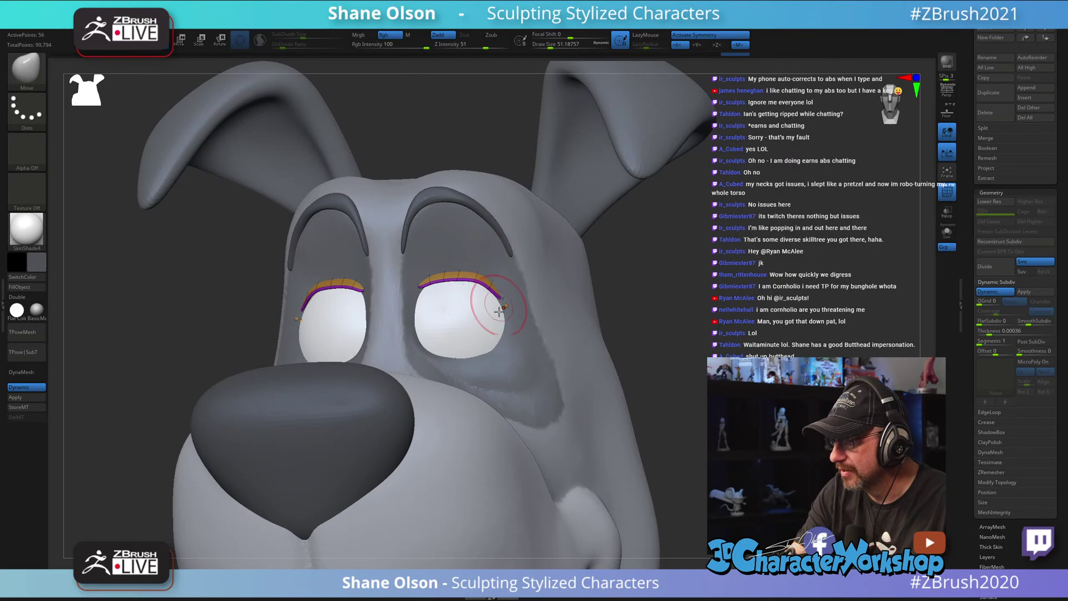
{"action": "mouse_move", "coordinate": [454, 316]}
{"action": "right_mouse_down"}
{"action": "mouse_move", "coordinate": [424, 294]}
{"action": "mouse_move", "coordinate": [456, 303]}
{"action": "mouse_move", "coordinate": [453, 316]}
{"action": "mouse_move", "coordinate": [439, 289]}
{"action": "right_mouse_up"}
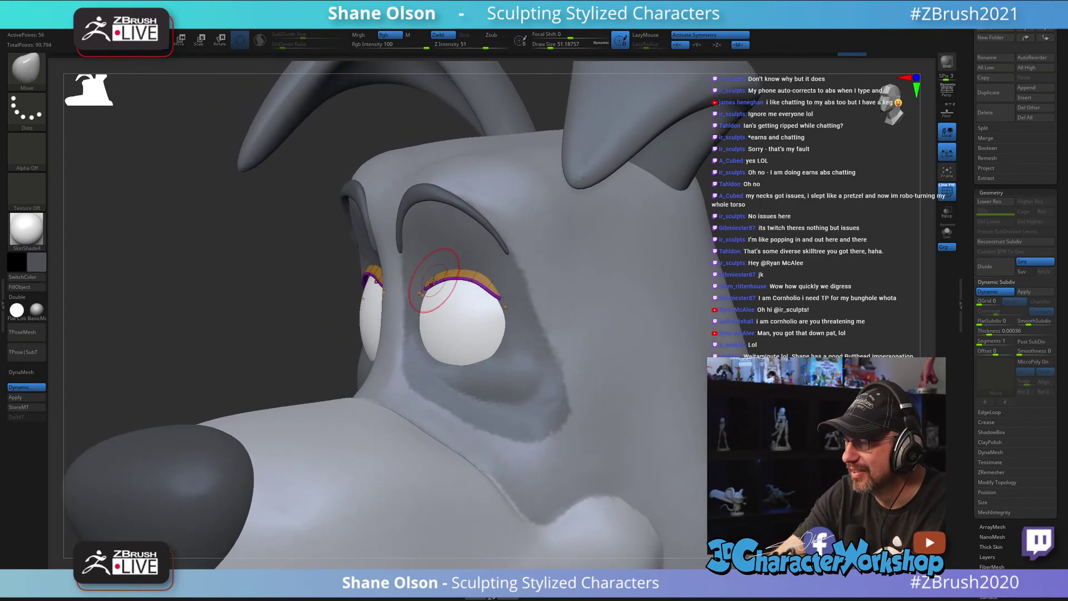
{"action": "key", "text": "["}
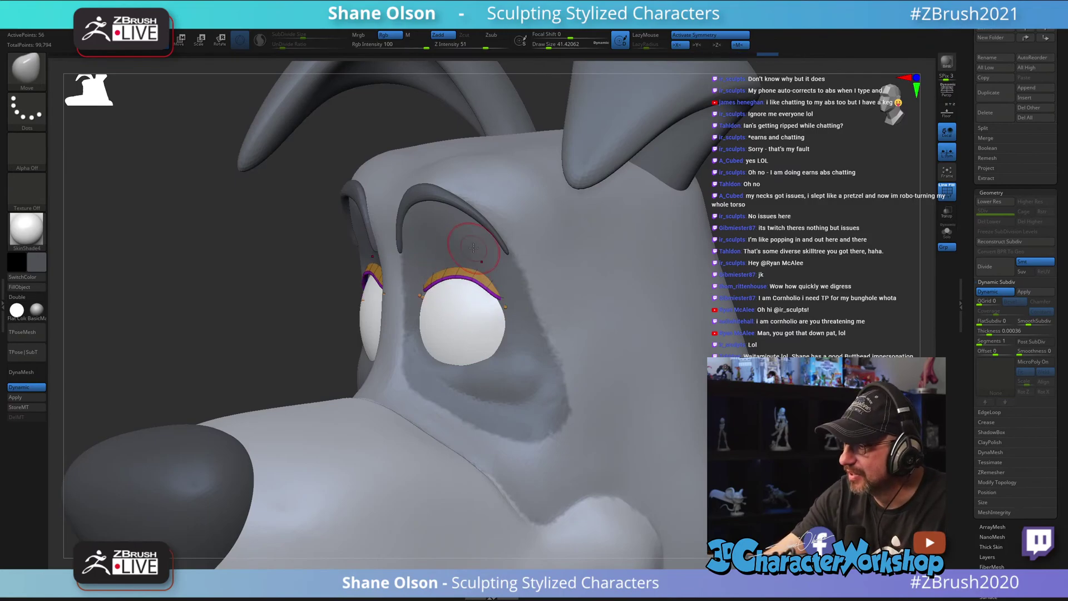
Step: Refine the eyelids' outer ends with the Move brush at about 62 draw size and check their fit without the wireframe
{"action": "right_click_drag", "start_coordinate": [474, 247], "coordinate": [505, 292]}
{"action": "key", "text": "s"}
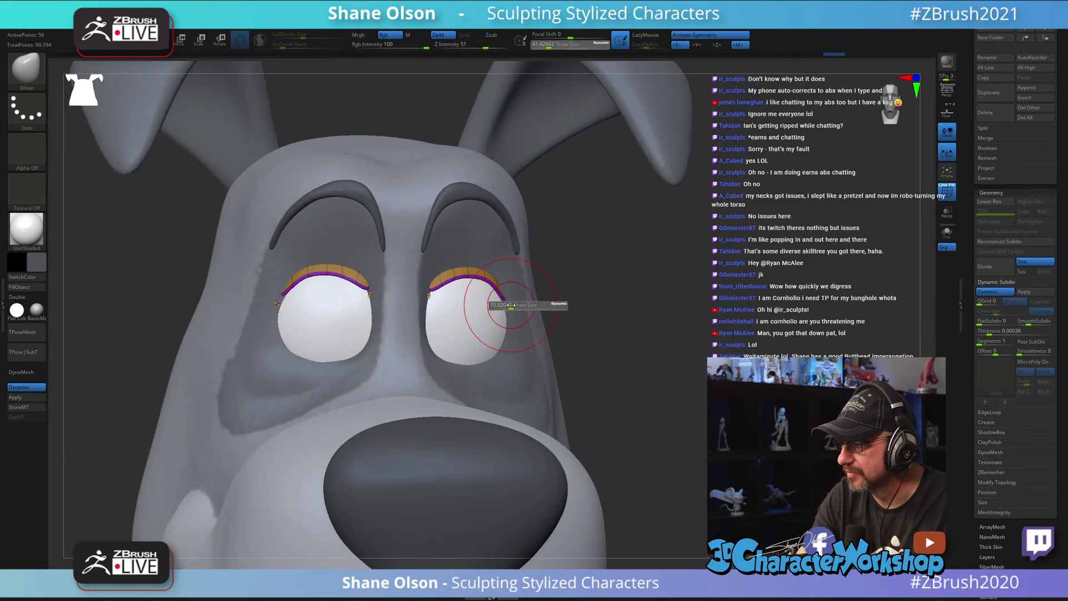
{"action": "left_click_drag", "start_coordinate": [508, 306], "coordinate": [512, 304]}
{"action": "mouse_move", "coordinate": [507, 292]}
{"action": "right_mouse_down"}
{"action": "mouse_move", "coordinate": [481, 309]}
{"action": "mouse_move", "coordinate": [543, 303]}
{"action": "mouse_move", "coordinate": [631, 351]}
{"action": "mouse_move", "coordinate": [660, 389]}
{"action": "mouse_move", "coordinate": [556, 345]}
{"action": "mouse_move", "coordinate": [465, 329]}
{"action": "mouse_move", "coordinate": [529, 334]}
{"action": "right_mouse_up"}
{"action": "key", "text": "s"}
{"action": "left_click_drag", "start_coordinate": [530, 334], "coordinate": [525, 329]}
{"action": "mouse_move", "coordinate": [524, 329]}
{"action": "right_mouse_down"}
{"action": "mouse_move", "coordinate": [551, 327]}
{"action": "mouse_move", "coordinate": [519, 328]}
{"action": "right_mouse_up"}
{"action": "key", "text": "s"}
{"action": "left_click_drag", "start_coordinate": [519, 329], "coordinate": [518, 329]}
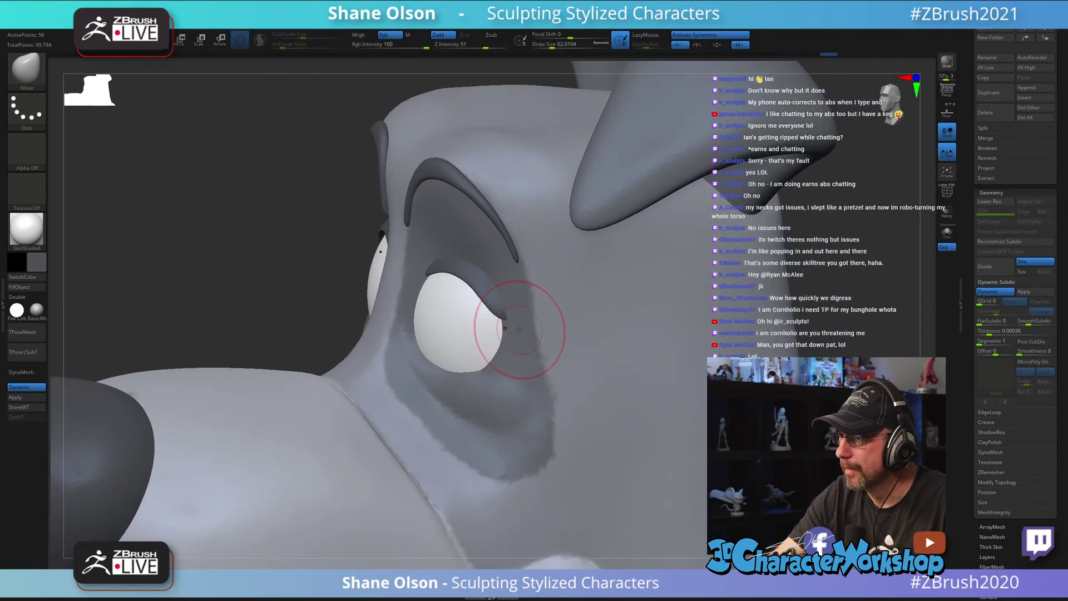
{"action": "right_click_drag", "start_coordinate": [515, 321], "coordinate": [528, 323]}
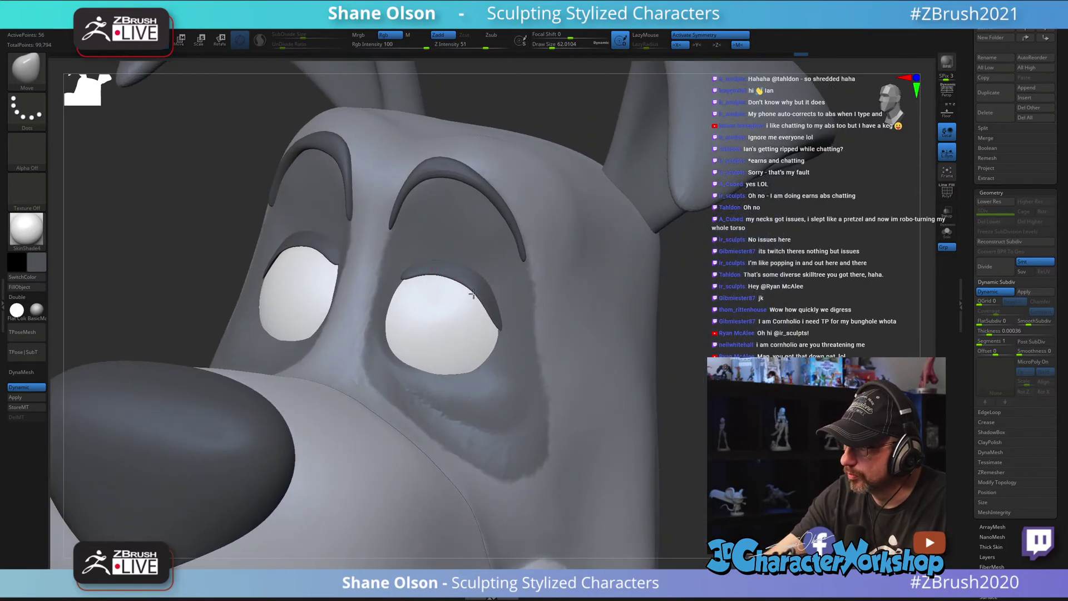
{"action": "mouse_move", "coordinate": [474, 314]}
{"action": "right_mouse_down"}
{"action": "mouse_move", "coordinate": [409, 284]}
{"action": "mouse_move", "coordinate": [453, 310]}
{"action": "mouse_move", "coordinate": [607, 339]}
{"action": "mouse_move", "coordinate": [624, 375]}
{"action": "mouse_move", "coordinate": [614, 378]}
{"action": "mouse_move", "coordinate": [643, 375]}
{"action": "right_mouse_up"}
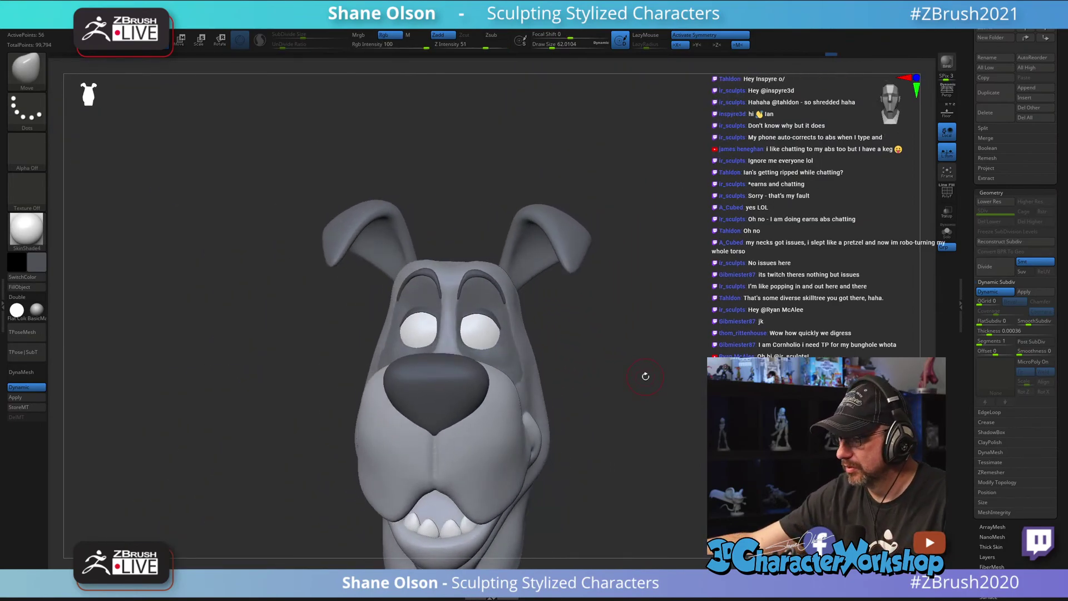
Step: Make the dog's head mesh active and raise the Move brush's draw size to about 163
{"action": "left_click", "coordinate": [526, 355], "text": "alt"}
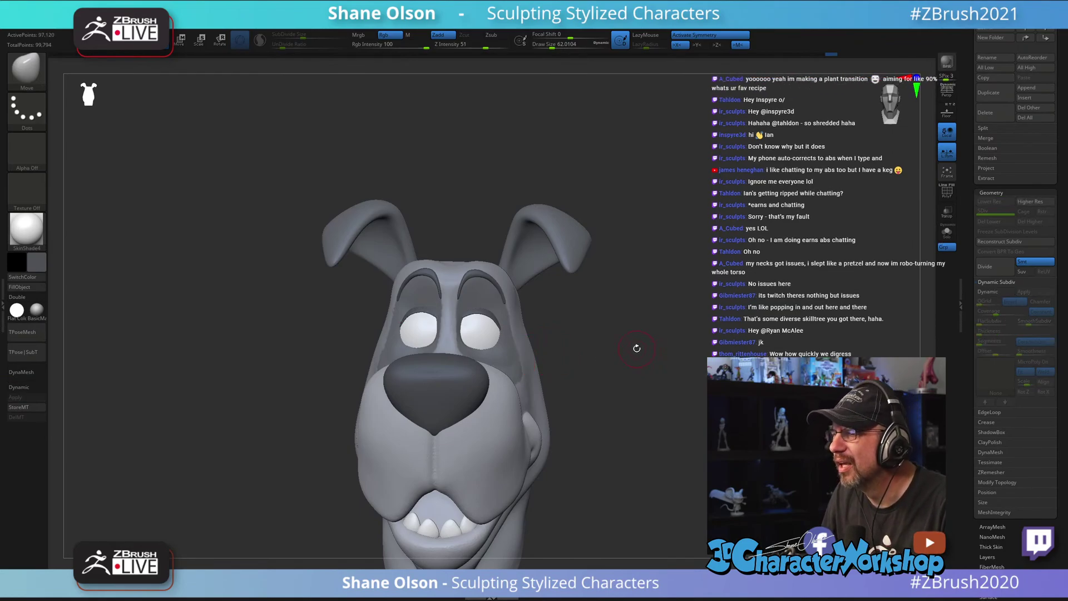
{"action": "right_click_drag", "start_coordinate": [637, 349], "coordinate": [594, 295], "text": "ctrl"}
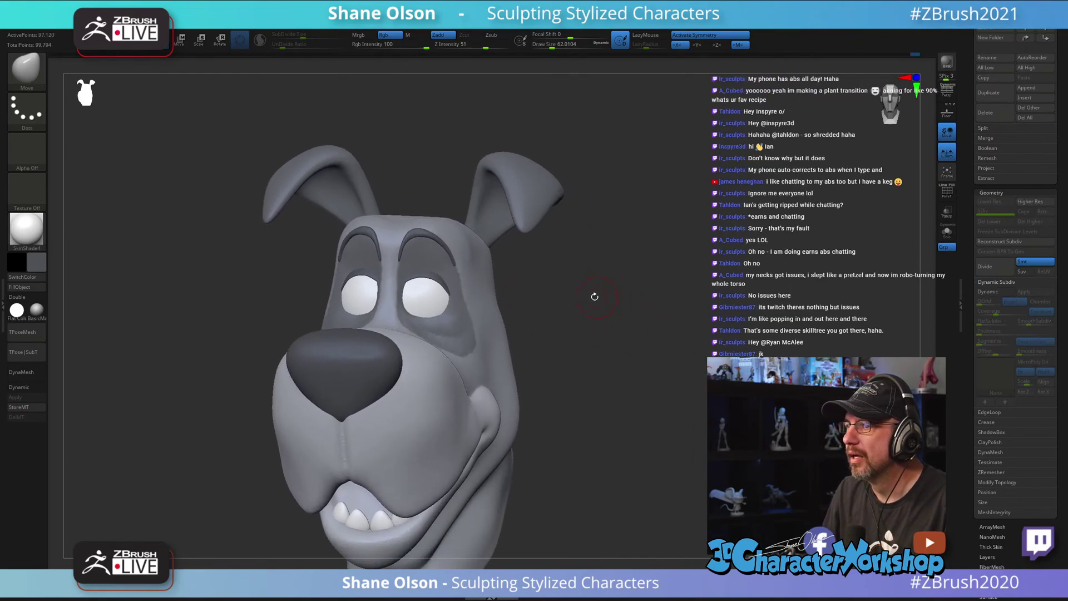
{"action": "key", "text": "s"}
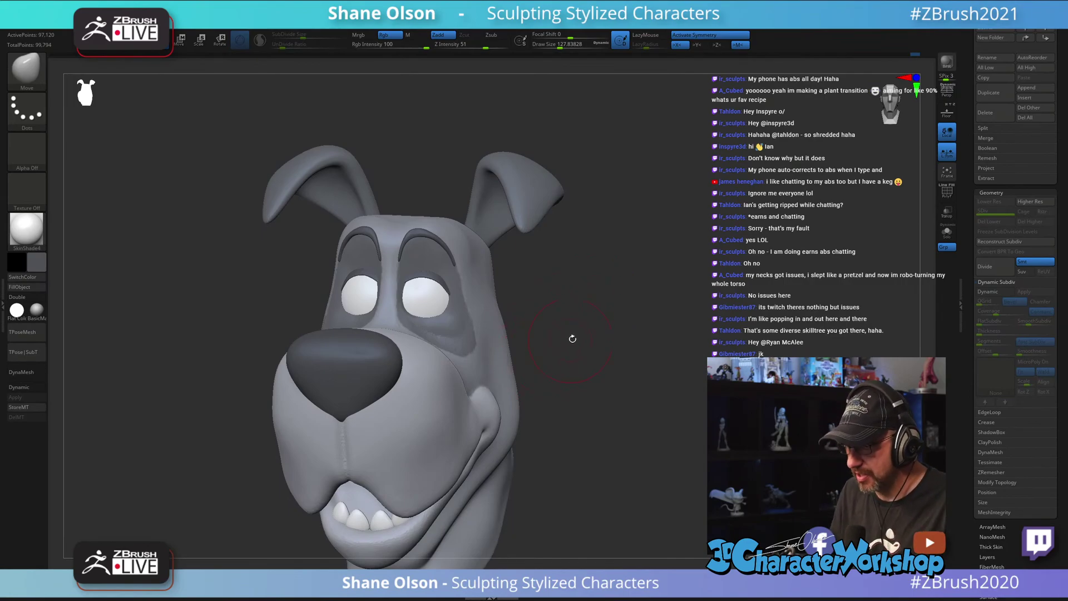
{"action": "key", "text": "s"}
{"action": "left_click_drag", "start_coordinate": [578, 337], "coordinate": [581, 339]}
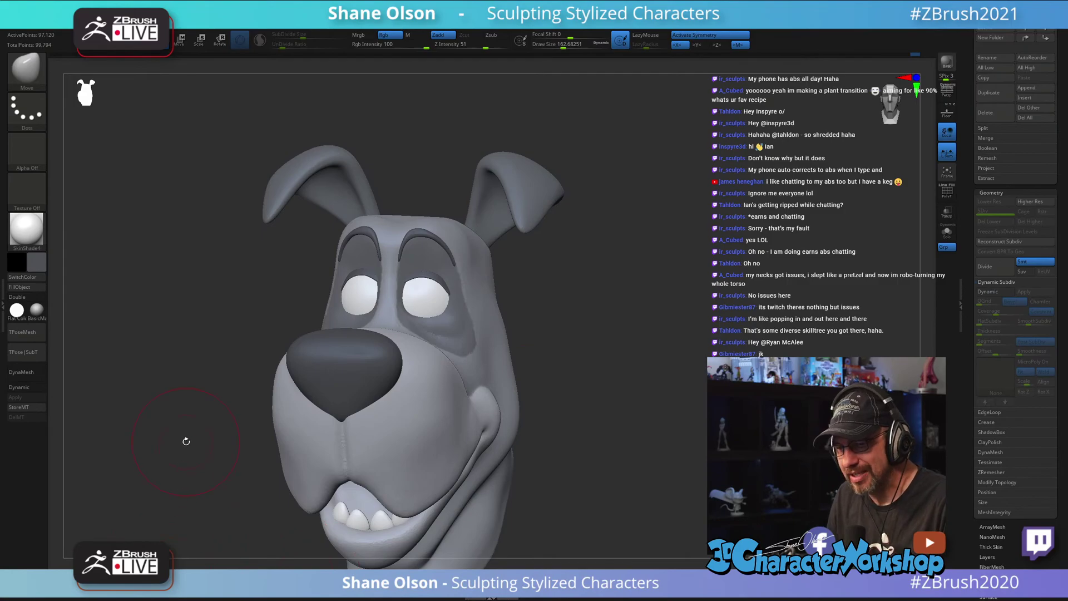
Step: Adjust the head's form beside the eyes with the Move brush, varying its draw size between about 153 and 202
{"action": "key", "text": "s"}
{"action": "mouse_move", "coordinate": [186, 441]}
{"action": "left_mouse_down"}
{"action": "mouse_move", "coordinate": [619, 328]}
{"action": "mouse_move", "coordinate": [489, 304]}
{"action": "left_mouse_up"}
{"action": "key", "text": "s"}
{"action": "mouse_move", "coordinate": [702, 317]}
{"action": "left_mouse_down"}
{"action": "mouse_move", "coordinate": [569, 340]}
{"action": "mouse_move", "coordinate": [580, 320]}
{"action": "mouse_move", "coordinate": [504, 330]}
{"action": "left_mouse_up"}
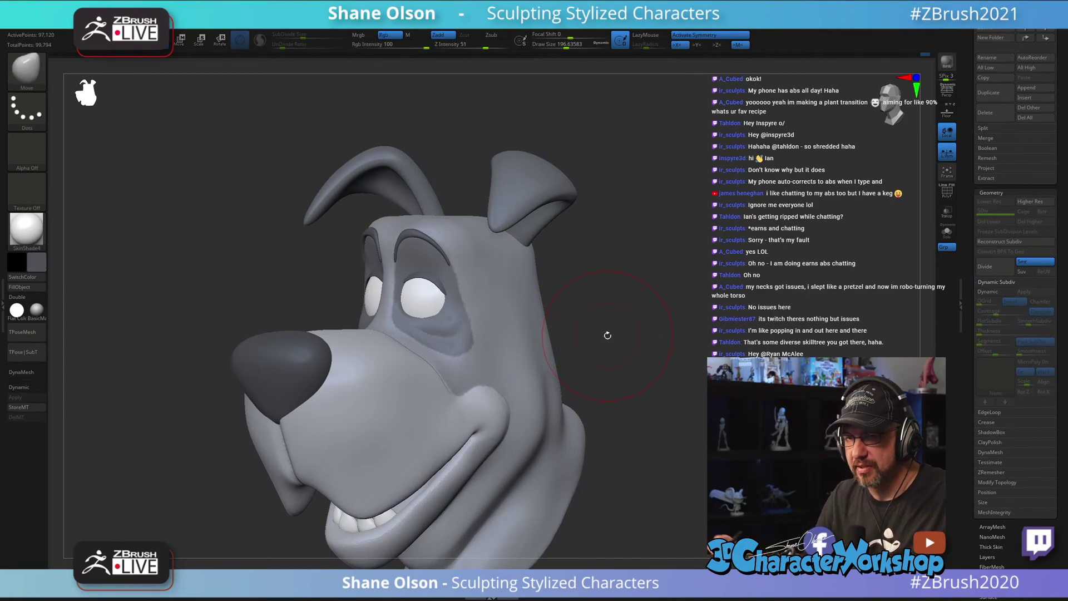
{"action": "key", "text": "bracketleft"}
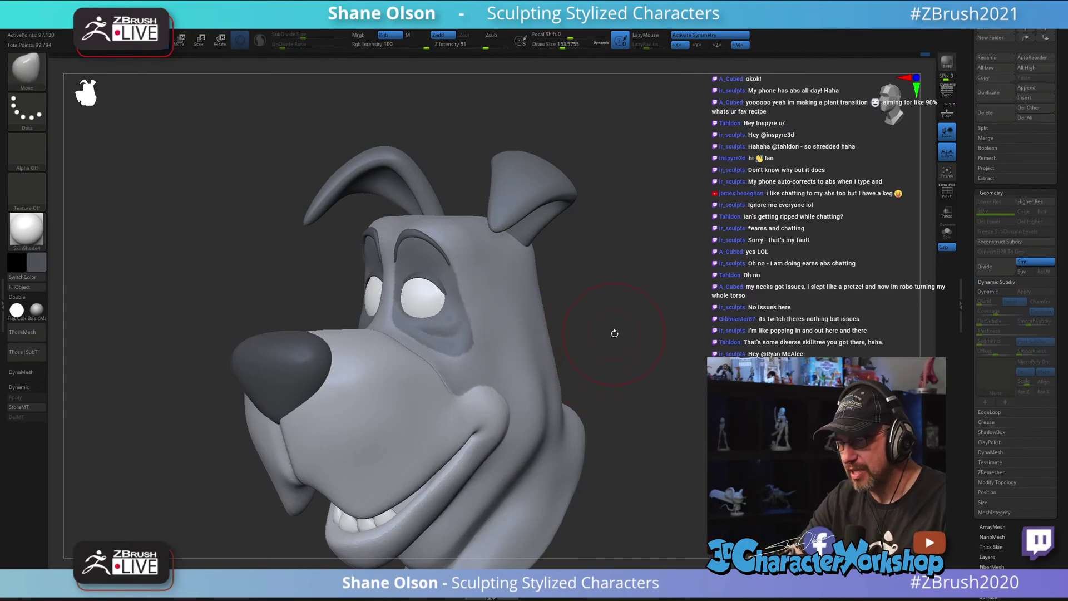
{"action": "key", "text": "shift"}
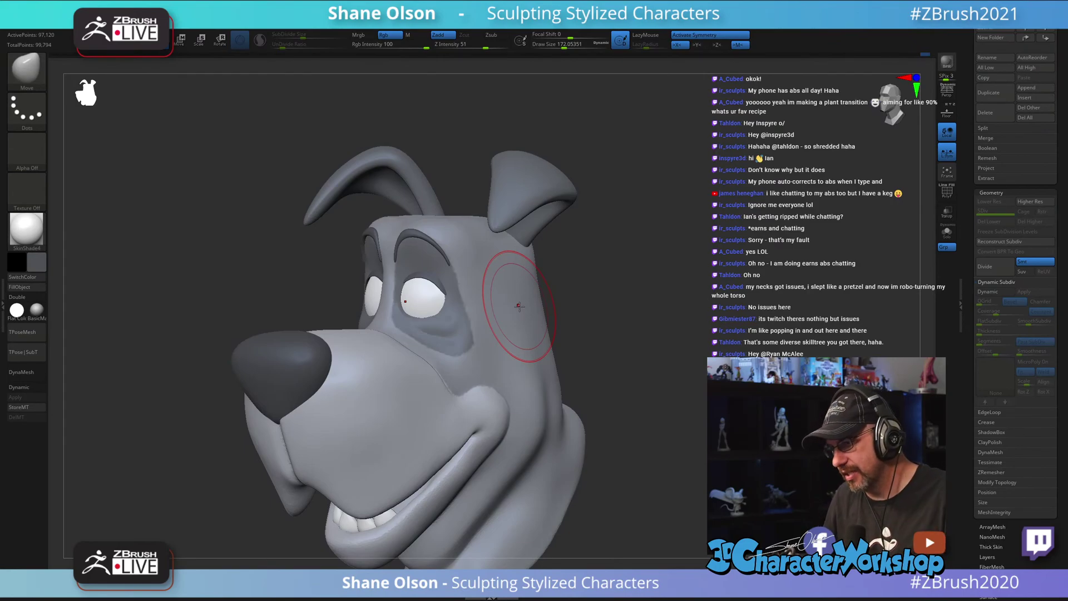
{"action": "mouse_move", "coordinate": [520, 306]}
{"action": "right_mouse_down"}
{"action": "mouse_move", "coordinate": [537, 317]}
{"action": "mouse_move", "coordinate": [523, 320]}
{"action": "mouse_move", "coordinate": [528, 328]}
{"action": "right_mouse_up"}
{"action": "key", "text": "s"}
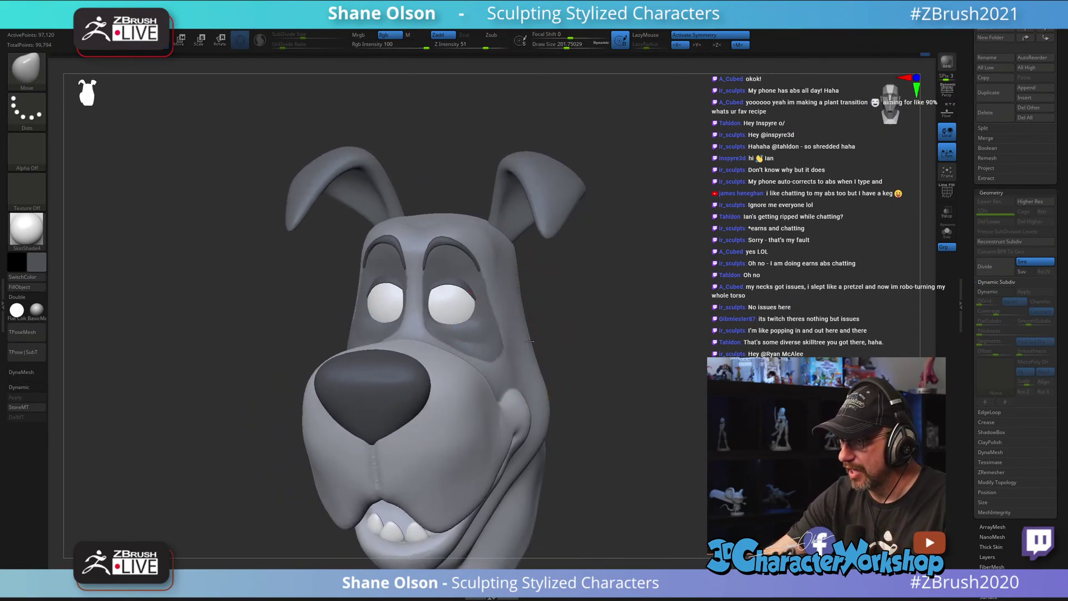
{"action": "mouse_move", "coordinate": [528, 257]}
{"action": "right_mouse_down"}
{"action": "mouse_move", "coordinate": [512, 238]}
{"action": "mouse_move", "coordinate": [514, 289]}
{"action": "mouse_move", "coordinate": [475, 276]}
{"action": "mouse_move", "coordinate": [470, 303]}
{"action": "right_mouse_up"}
{"action": "key", "text": "s"}
{"action": "left_click_drag", "start_coordinate": [470, 307], "coordinate": [468, 307]}
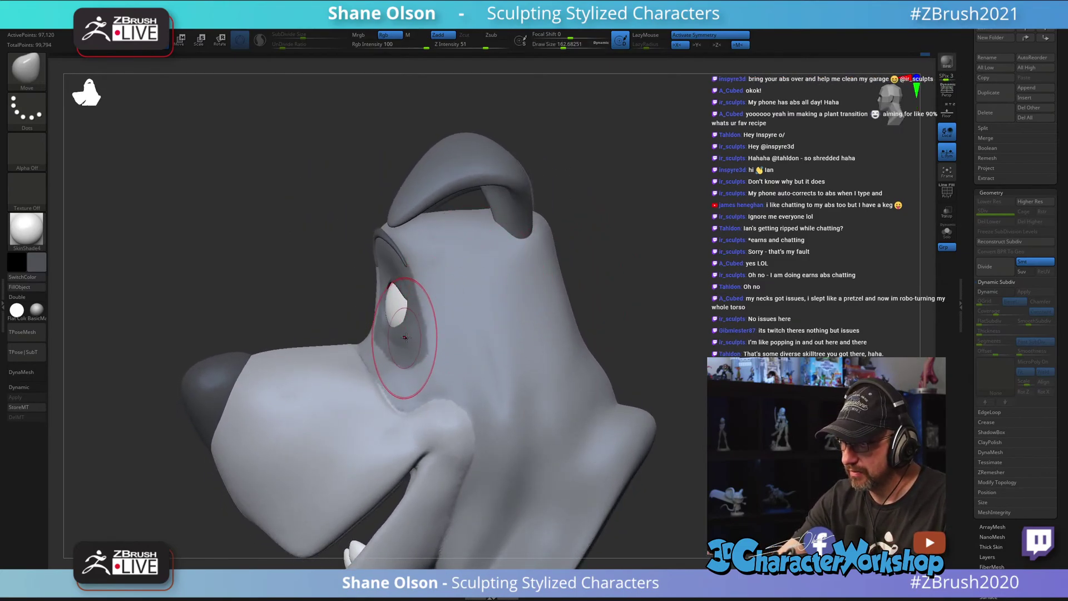
Step: Refine the eye socket with the Move brush at about 80 to 97 draw size
{"action": "right_click_drag", "start_coordinate": [409, 338], "coordinate": [408, 337]}
{"action": "key", "text": "s"}
{"action": "left_click", "coordinate": [407, 336]}
{"action": "left_click_drag", "start_coordinate": [407, 336], "coordinate": [384, 336]}
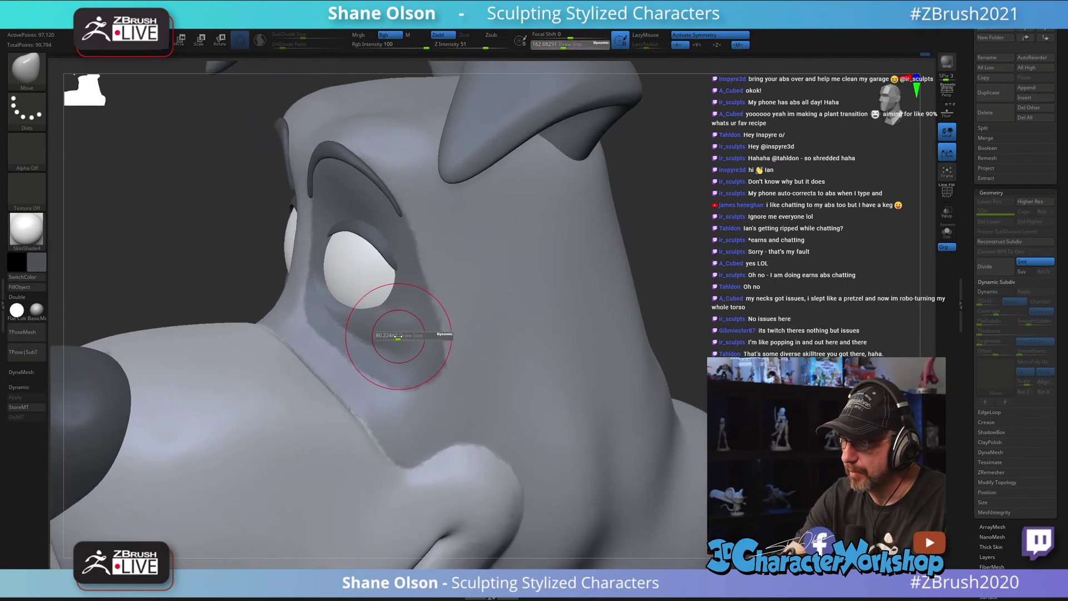
{"action": "mouse_move", "coordinate": [384, 336]}
{"action": "right_mouse_down"}
{"action": "mouse_move", "coordinate": [423, 319]}
{"action": "mouse_move", "coordinate": [529, 323]}
{"action": "right_mouse_up"}
{"action": "key", "text": "s"}
{"action": "left_click_drag", "start_coordinate": [533, 329], "coordinate": [544, 315]}
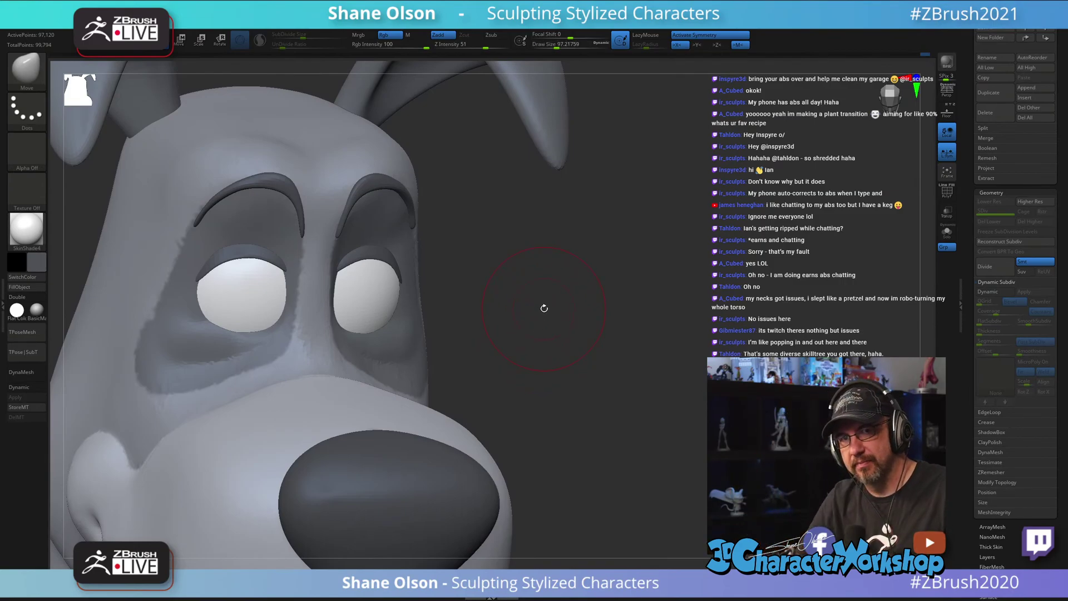
Step: Reduce the draw size to about 54 and smooth the head's surface around the brows
{"action": "mouse_move", "coordinate": [545, 309]}
{"action": "left_mouse_down"}
{"action": "mouse_move", "coordinate": [560, 346]}
{"action": "mouse_move", "coordinate": [688, 293]}
{"action": "left_mouse_up"}
{"action": "key", "text": "s"}
{"action": "right_click_drag", "start_coordinate": [688, 294], "coordinate": [675, 305]}
{"action": "right_click_drag", "start_coordinate": [506, 350], "coordinate": [457, 352]}
{"action": "left_click_drag", "start_coordinate": [171, 433], "coordinate": [162, 442], "text": "shift"}
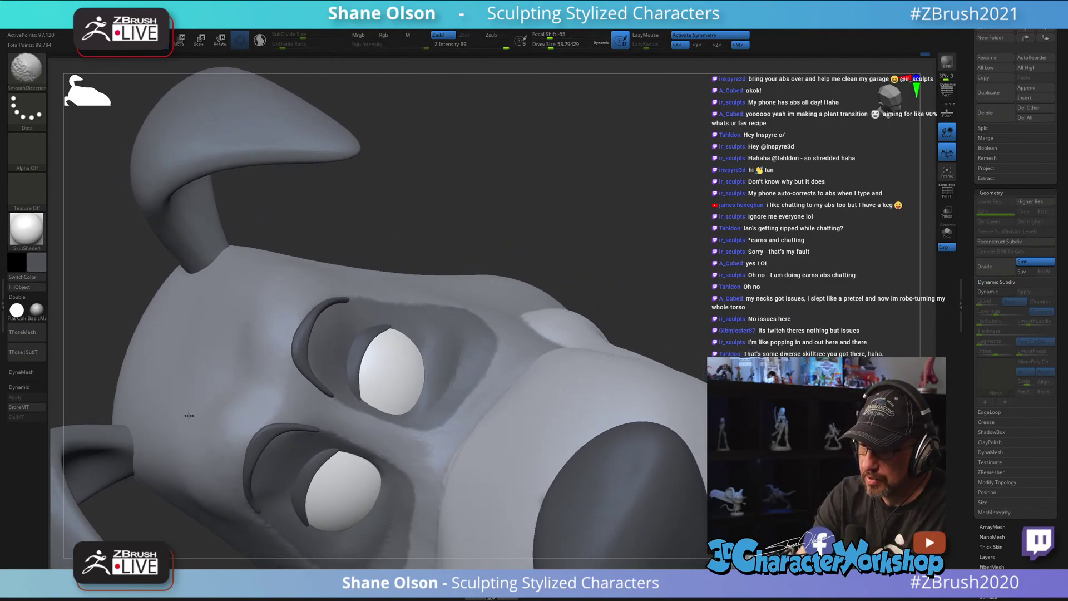
Step: Fit the socket surface around the eyeballs with the Move brush, bringing its draw size from about 80 to 39
{"action": "mouse_move", "coordinate": [507, 412]}
{"action": "right_mouse_down"}
{"action": "mouse_move", "coordinate": [529, 363]}
{"action": "mouse_move", "coordinate": [530, 401]}
{"action": "mouse_move", "coordinate": [513, 411]}
{"action": "mouse_move", "coordinate": [495, 384]}
{"action": "mouse_move", "coordinate": [460, 375]}
{"action": "mouse_move", "coordinate": [441, 419]}
{"action": "right_mouse_up"}
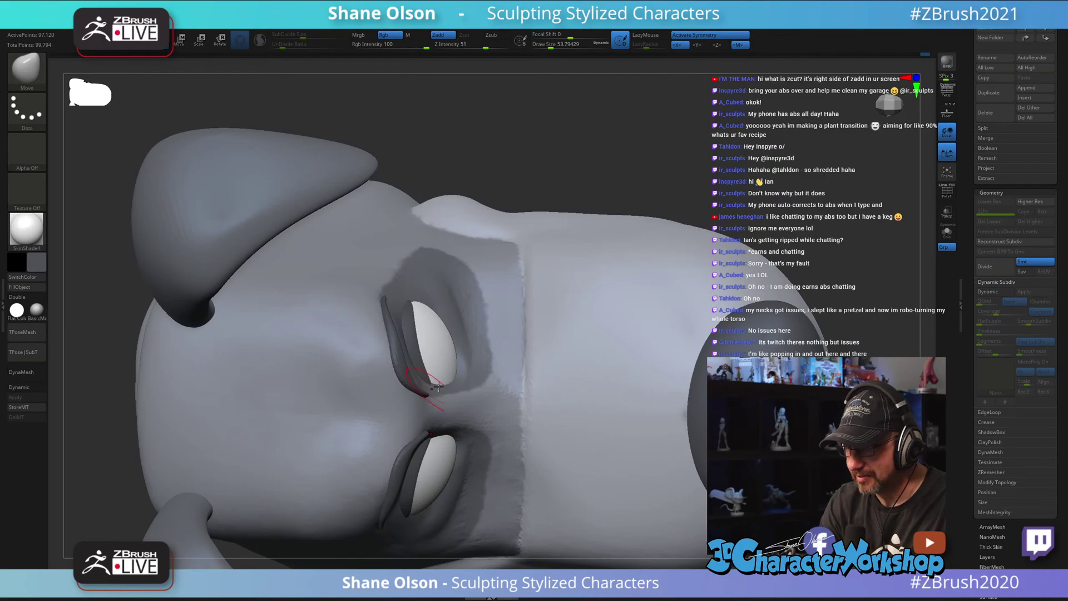
{"action": "key", "text": "s"}
{"action": "left_click_drag", "start_coordinate": [478, 336], "coordinate": [478, 329]}
{"action": "key", "text": "s"}
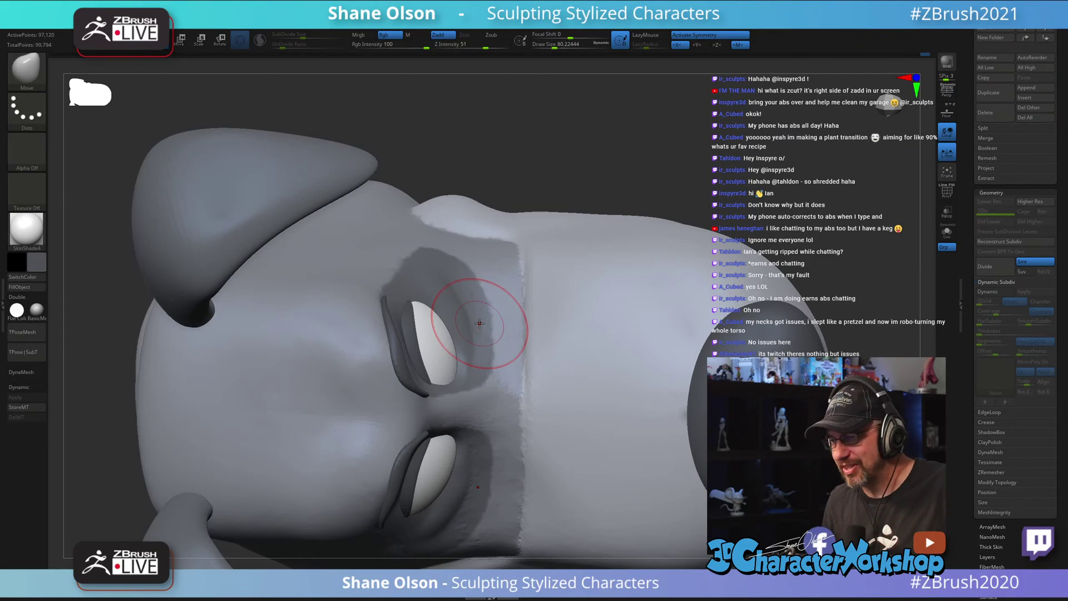
{"action": "key", "text": "s"}
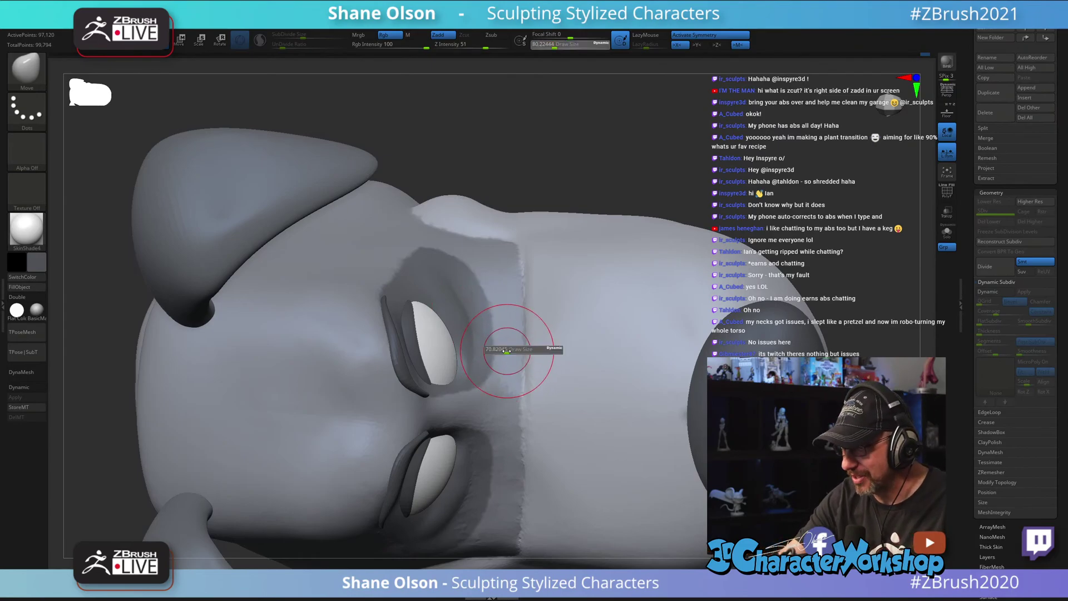
{"action": "left_click_drag", "start_coordinate": [508, 350], "coordinate": [502, 349]}
{"action": "mouse_move", "coordinate": [502, 347]}
{"action": "right_mouse_down"}
{"action": "mouse_move", "coordinate": [489, 322]}
{"action": "mouse_move", "coordinate": [477, 315]}
{"action": "mouse_move", "coordinate": [473, 328]}
{"action": "mouse_move", "coordinate": [453, 286]}
{"action": "mouse_move", "coordinate": [462, 300]}
{"action": "mouse_move", "coordinate": [448, 294]}
{"action": "right_mouse_up"}
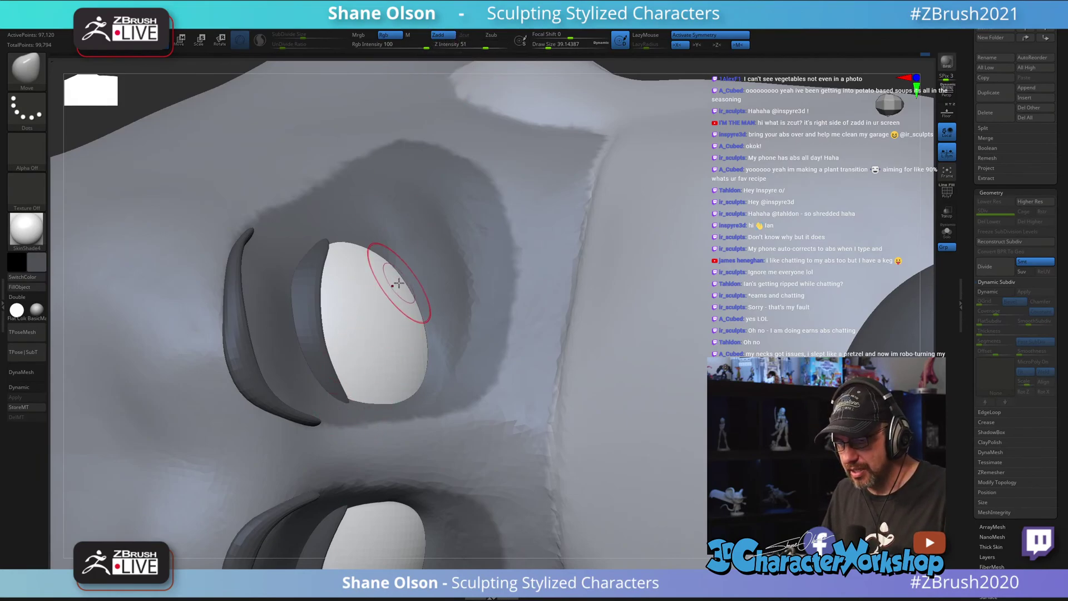
Step: Switch to the subtractive detail brush at Z Intensity 10 and refine the fold beneath the eye at about 39 draw size
{"action": "left_click", "coordinate": [205, 578]}
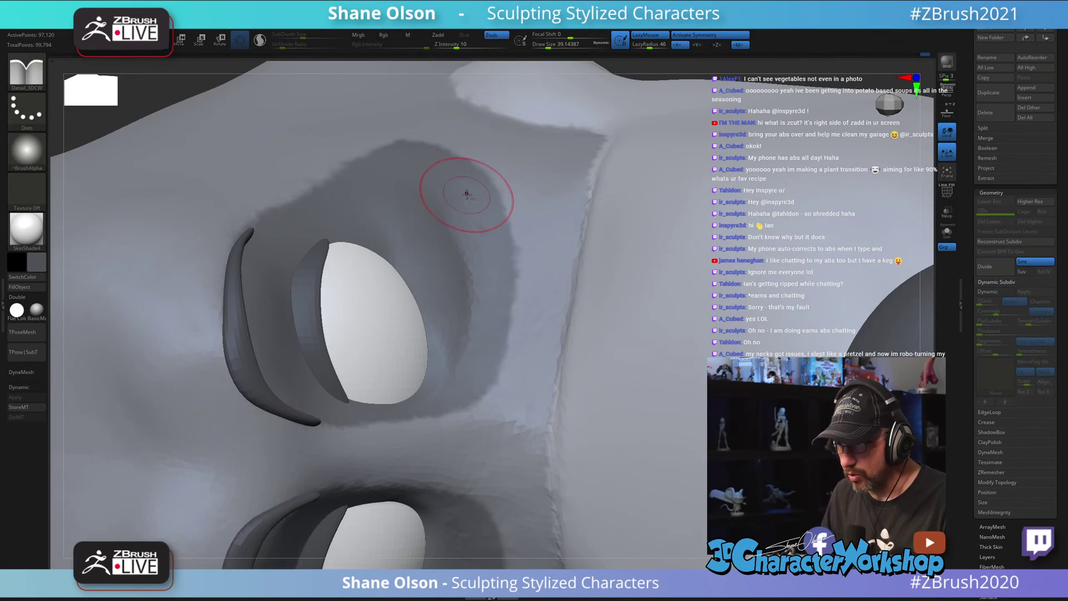
{"action": "key", "text": "shift"}
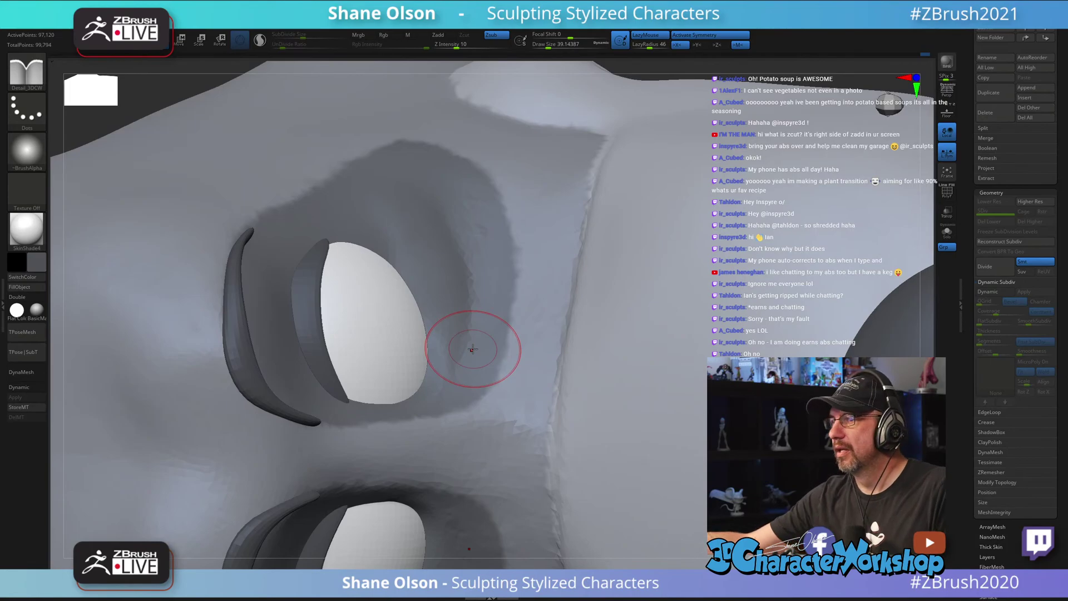
{"action": "right_click_drag", "start_coordinate": [431, 358], "coordinate": [723, 232], "text": "ctrl"}
{"action": "key", "text": "f"}
{"action": "right_click_drag", "start_coordinate": [816, 240], "coordinate": [698, 325], "text": "alt"}
{"action": "mouse_move", "coordinate": [782, 292]}
{"action": "right_mouse_down", "text": "alt"}
{"action": "mouse_move", "coordinate": [721, 331]}
{"action": "mouse_move", "coordinate": [692, 298]}
{"action": "mouse_move", "coordinate": [680, 317]}
{"action": "mouse_move", "coordinate": [657, 312]}
{"action": "right_mouse_up", "text": "alt"}
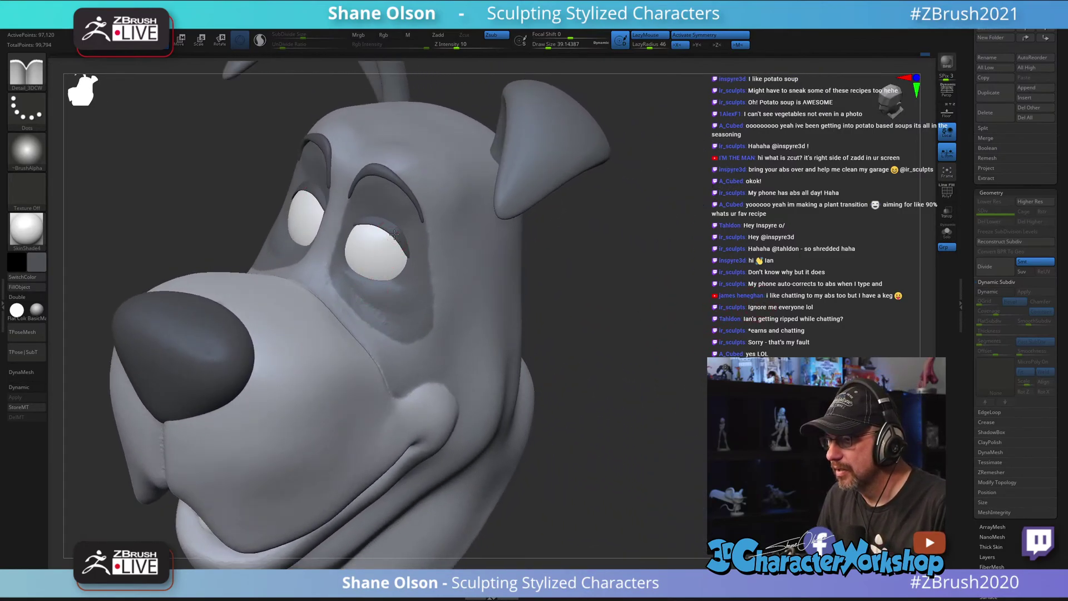
Step: Make the eyelids active with their wireframe shown and set up the Move brush at about 71 draw size
{"action": "key", "text": "d"}
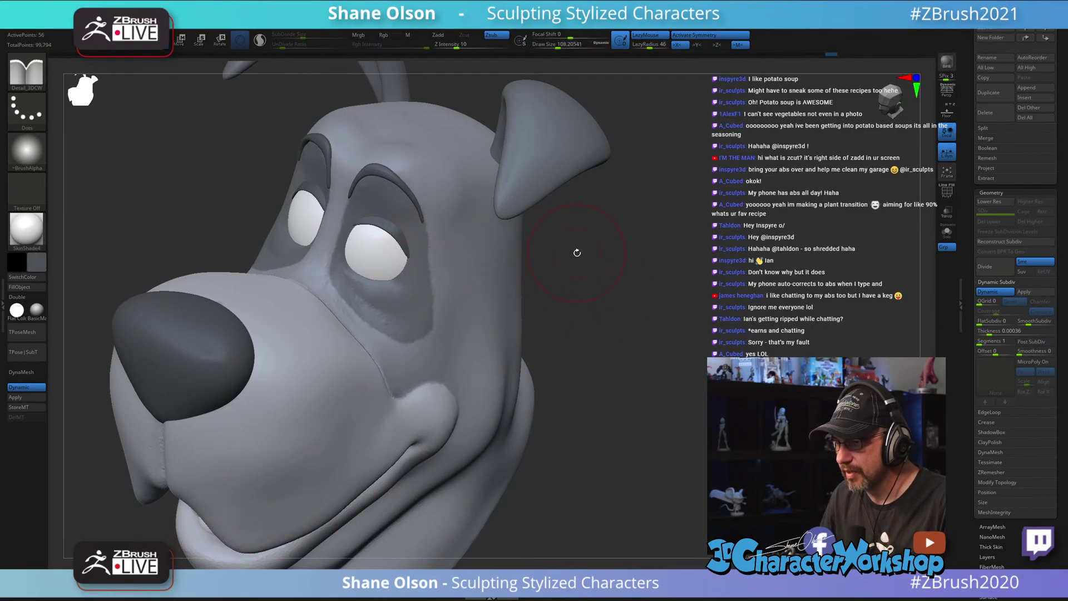
{"action": "key", "text": "shift+f"}
{"action": "right_click_drag", "start_coordinate": [601, 262], "coordinate": [460, 284]}
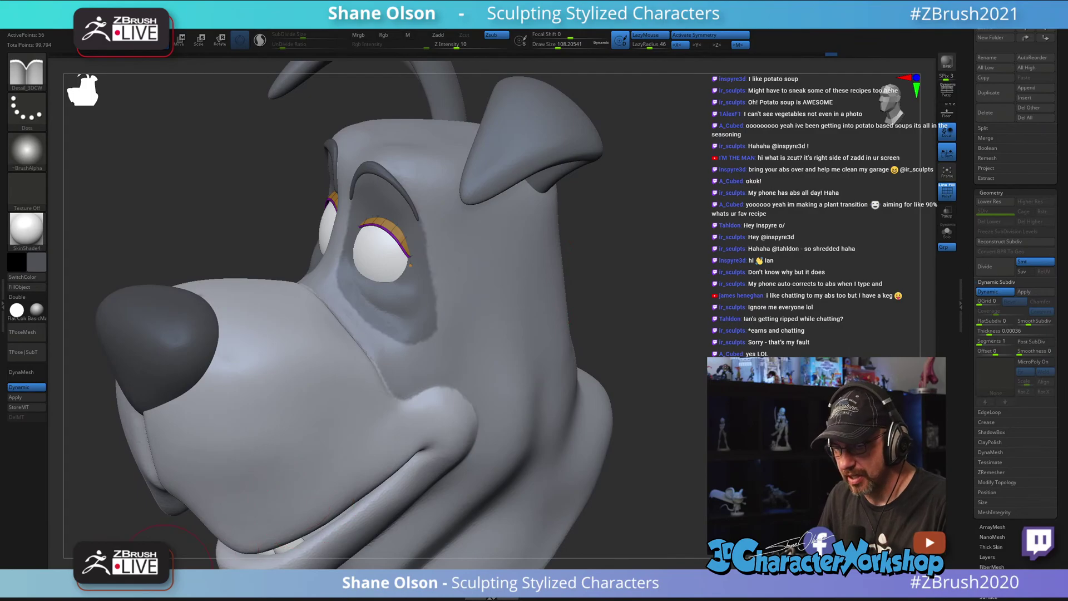
{"action": "key", "text": "b"}
{"action": "key", "text": "m"}
{"action": "key", "text": "v"}
{"action": "key", "text": "s"}
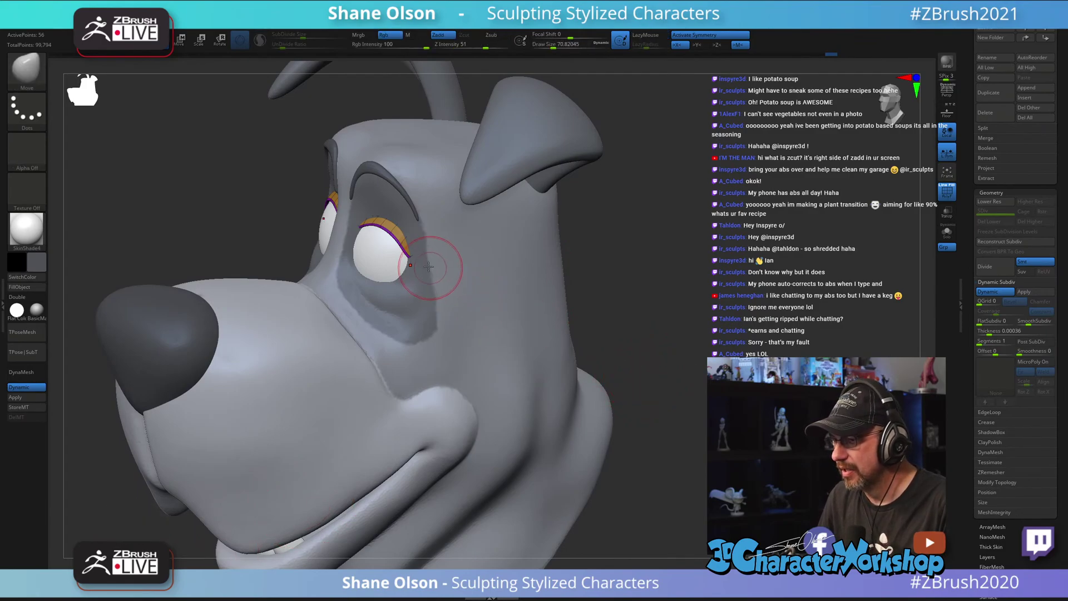
Step: Reshape the eyelids' curve over the eyeballs with the Move brush at about 97 to 124 draw size
{"action": "right_click_drag", "start_coordinate": [705, 228], "coordinate": [630, 239]}
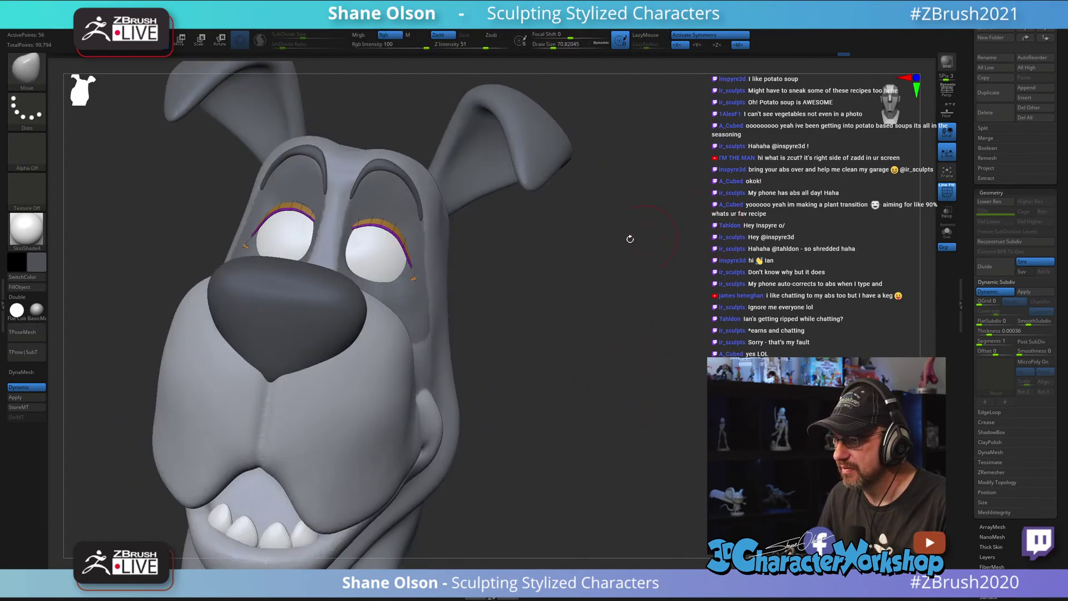
{"action": "key", "text": "s"}
{"action": "left_click_drag", "start_coordinate": [487, 260], "coordinate": [501, 257]}
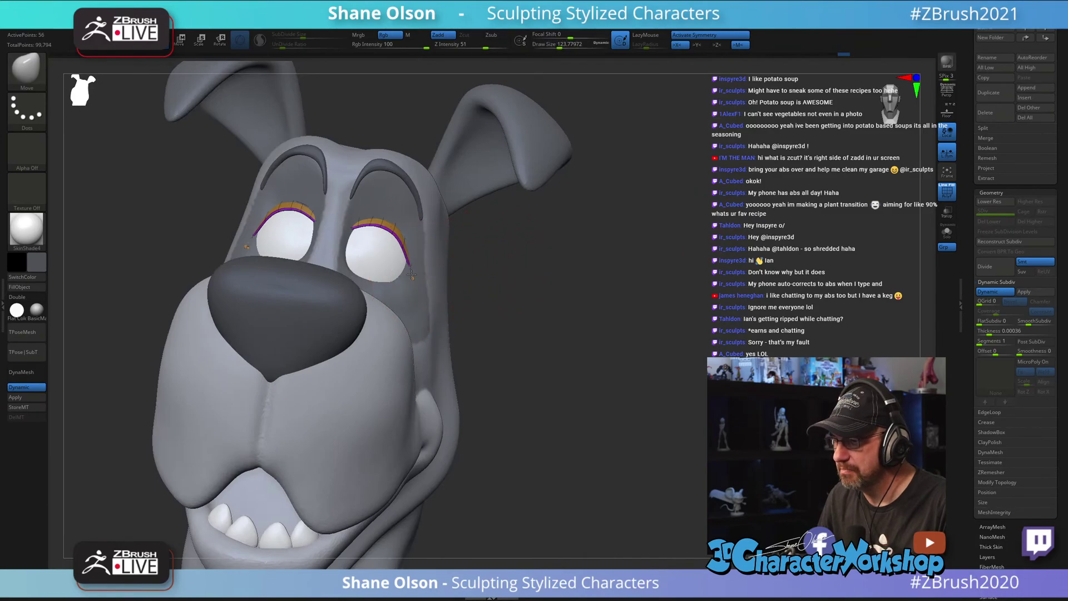
{"action": "right_click_drag", "start_coordinate": [550, 241], "coordinate": [490, 210]}
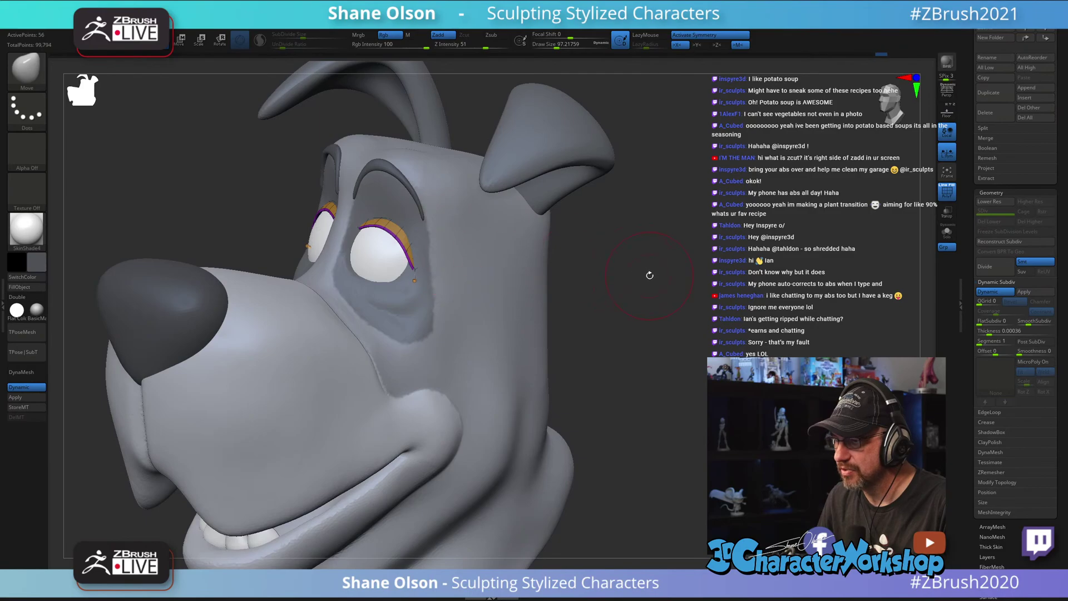
{"action": "left_click_drag", "start_coordinate": [650, 275], "coordinate": [663, 270]}
{"action": "mouse_move", "coordinate": [596, 284]}
{"action": "left_mouse_down"}
{"action": "mouse_move", "coordinate": [616, 266]}
{"action": "mouse_move", "coordinate": [602, 290]}
{"action": "left_mouse_up"}
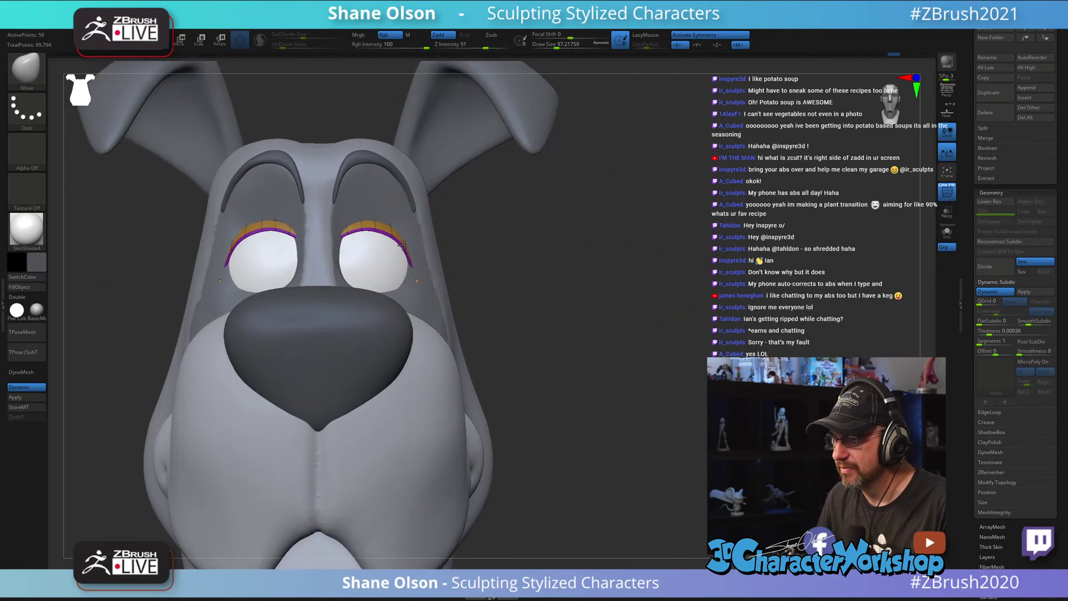
{"action": "left_click_drag", "start_coordinate": [565, 240], "coordinate": [498, 231]}
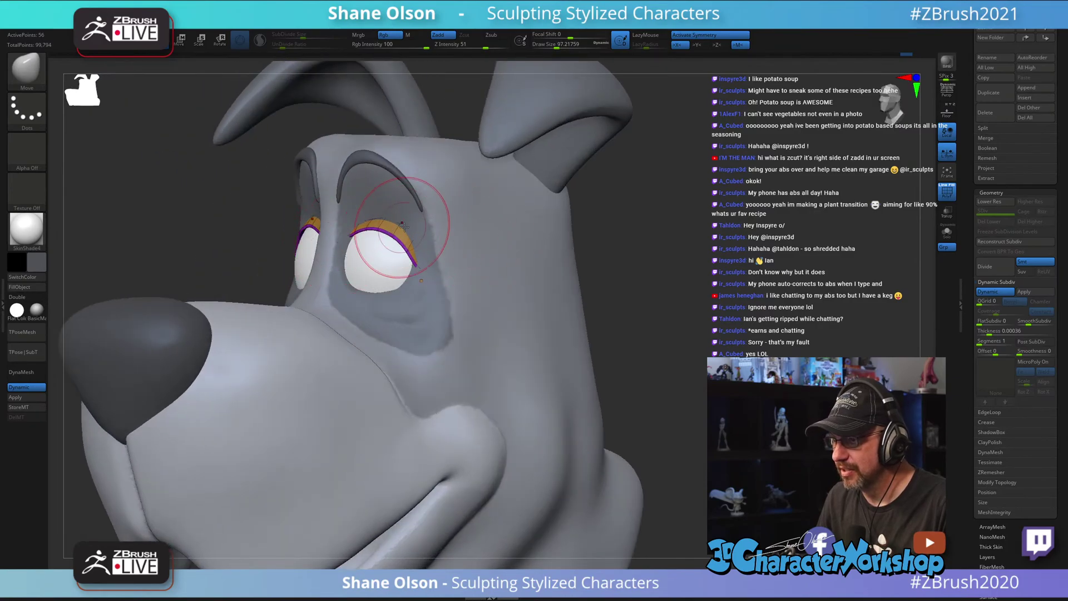
Step: Fit the eyelids' outer sides against the eyeballs with the Move brush at about 68 to 87 draw size
{"action": "key", "text": "bracketleft"}
{"action": "key", "text": "bracketleft"}
{"action": "key", "text": "bracketleft"}
{"action": "key", "text": "bracketleft"}
{"action": "key", "text": "bracketright"}
{"action": "key", "text": "bracketright"}
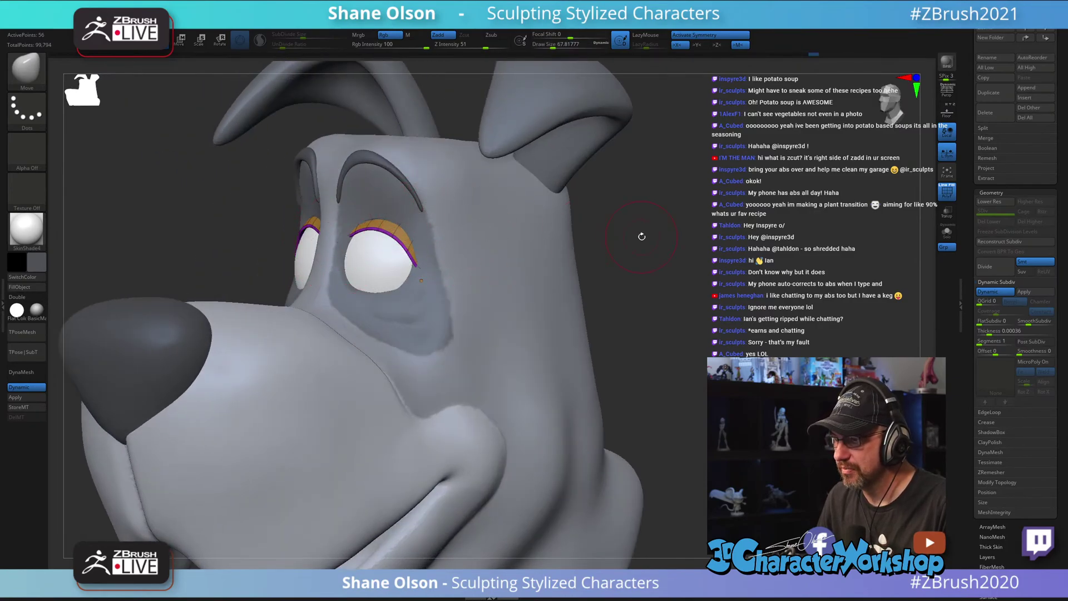
{"action": "mouse_move", "coordinate": [672, 236]}
{"action": "left_mouse_down"}
{"action": "mouse_move", "coordinate": [683, 234]}
{"action": "mouse_move", "coordinate": [637, 236]}
{"action": "left_mouse_up"}
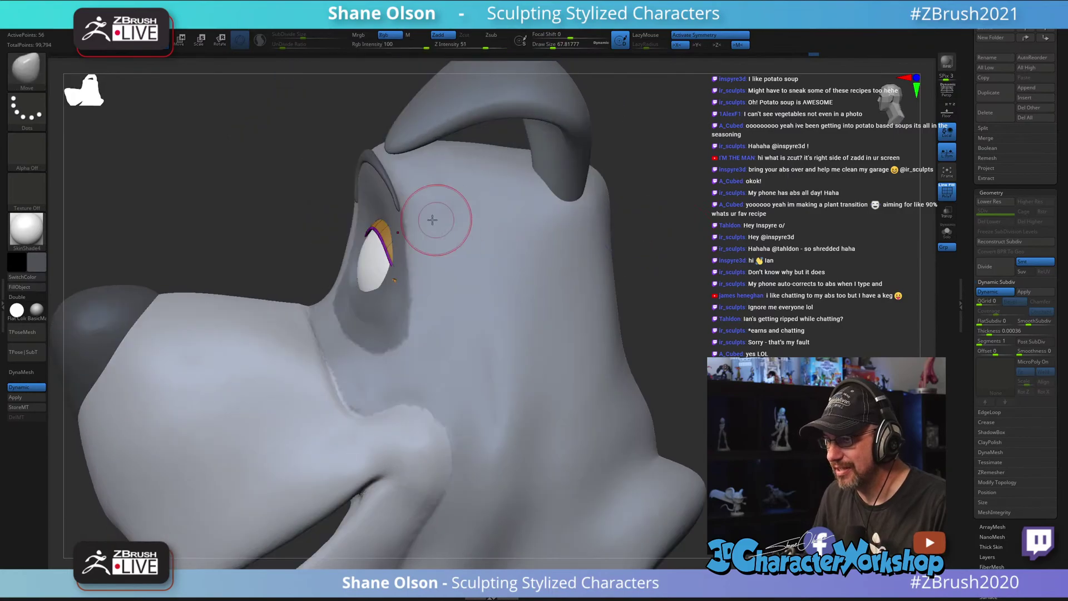
{"action": "key", "text": "s"}
{"action": "left_click_drag", "start_coordinate": [396, 220], "coordinate": [399, 219]}
{"action": "left_click_drag", "start_coordinate": [651, 226], "coordinate": [793, 290]}
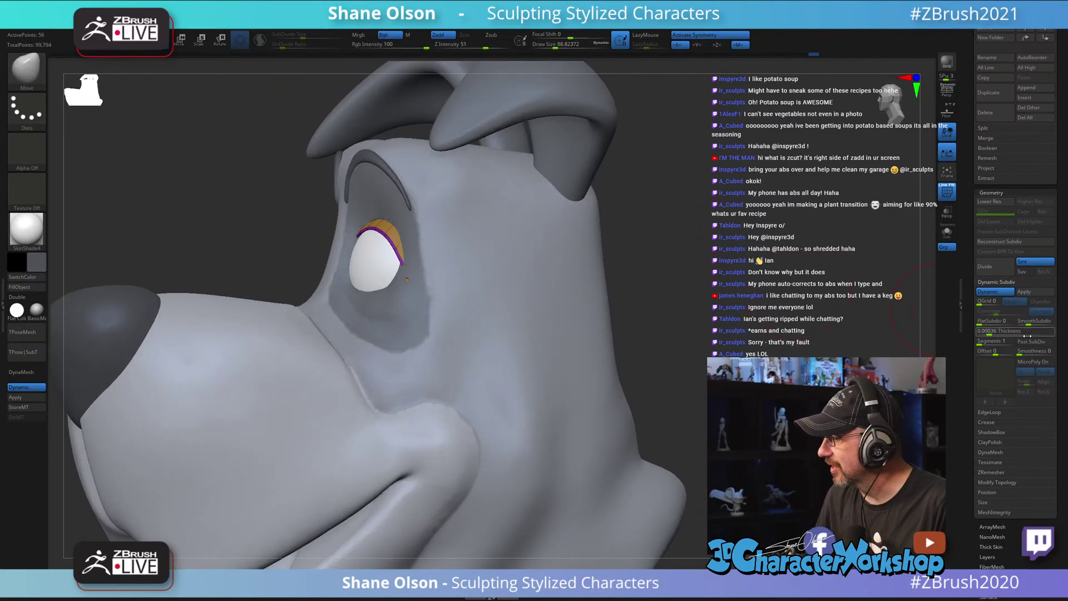
Step: Increase the eyelids' Dynamic Subdiv thickness to 0.01612 and inspect their fit from several angles
{"action": "left_click_drag", "start_coordinate": [988, 331], "coordinate": [1005, 334]}
{"action": "left_click_drag", "start_coordinate": [651, 251], "coordinate": [723, 286]}
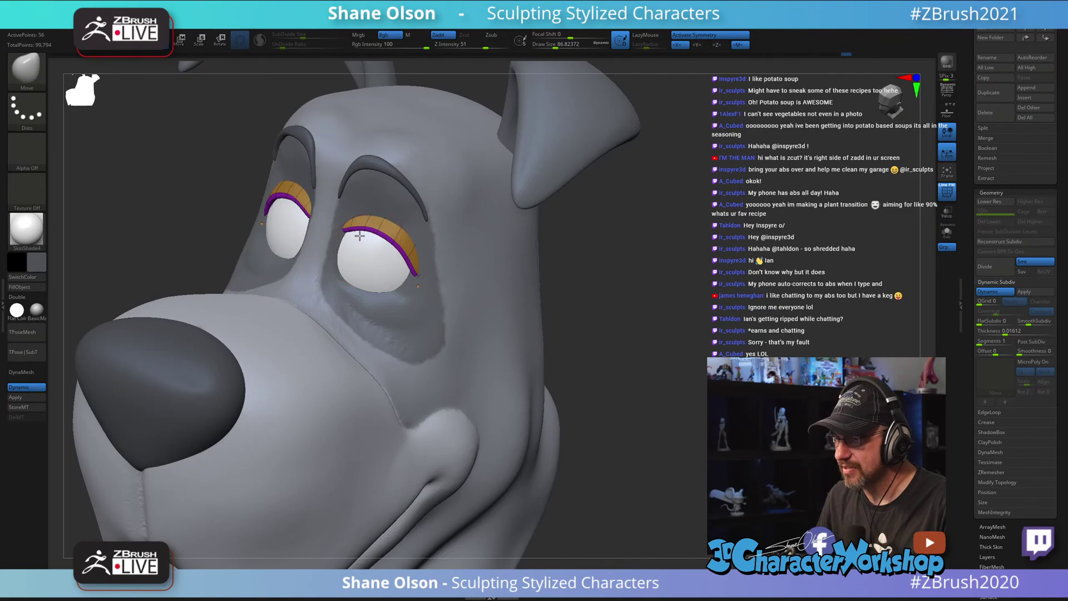
{"action": "left_click_drag", "start_coordinate": [683, 283], "coordinate": [351, 256]}
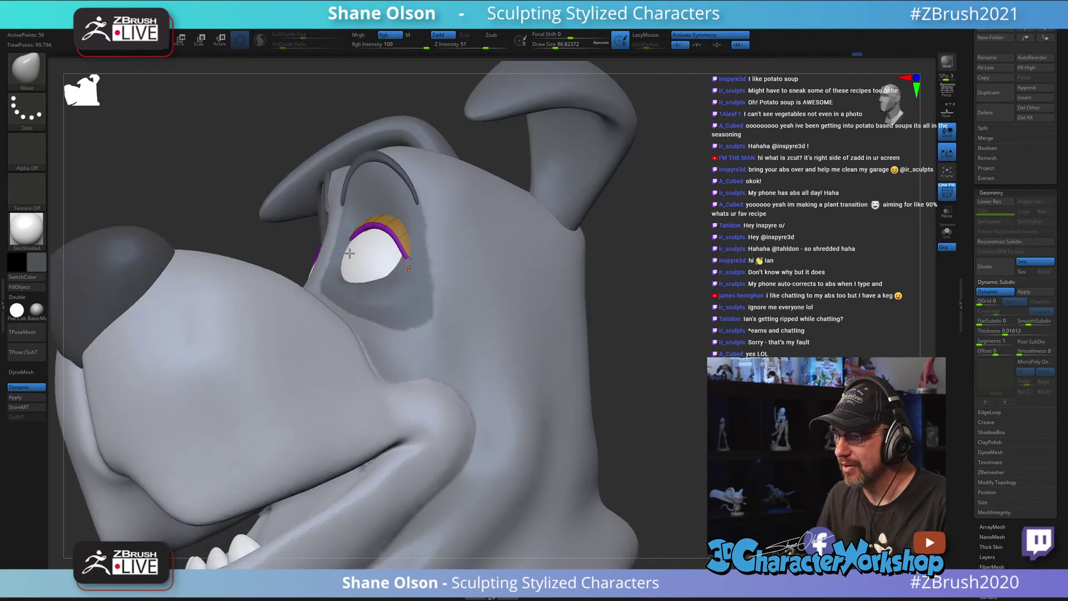
{"action": "mouse_move", "coordinate": [683, 295]}
{"action": "left_mouse_down"}
{"action": "mouse_move", "coordinate": [729, 267]}
{"action": "mouse_move", "coordinate": [677, 288]}
{"action": "left_mouse_up"}
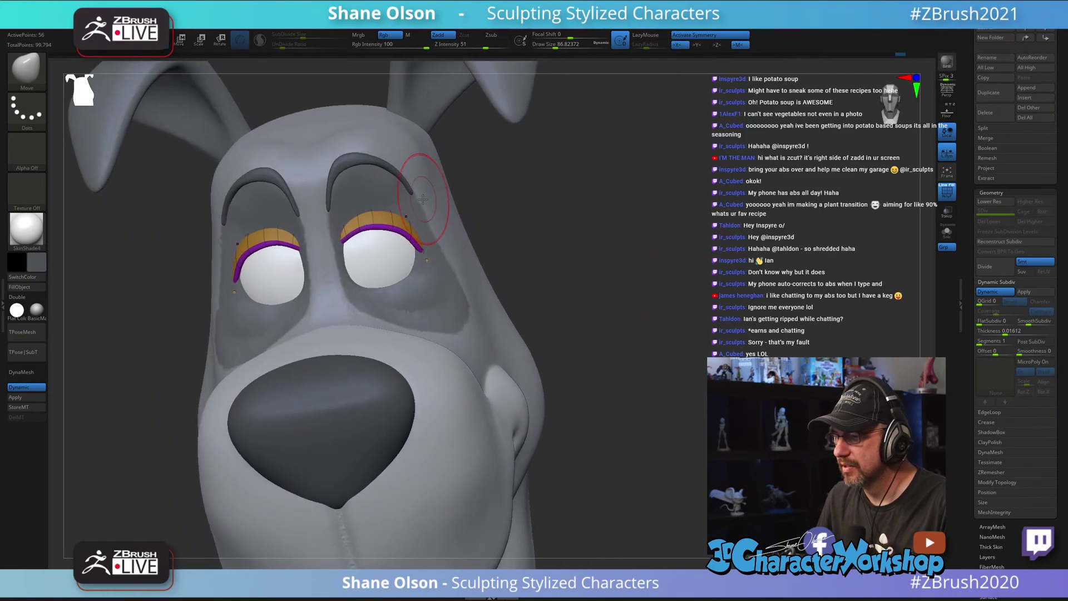
Step: Pull the eyelids' outer corners into place with the Move brush at about 116 draw size
{"action": "key", "text": "s"}
{"action": "left_click_drag", "start_coordinate": [435, 249], "coordinate": [433, 251]}
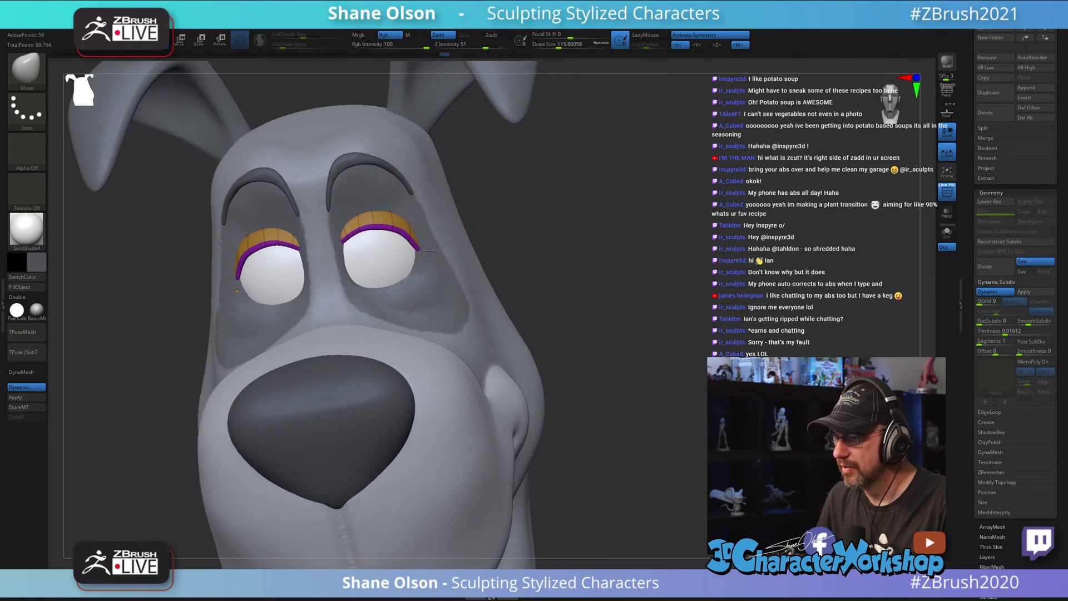
{"action": "left_click_drag", "start_coordinate": [583, 248], "coordinate": [589, 245], "text": "shift"}
{"action": "mouse_move", "coordinate": [619, 268]}
{"action": "left_mouse_down"}
{"action": "mouse_move", "coordinate": [643, 267]}
{"action": "mouse_move", "coordinate": [595, 251]}
{"action": "mouse_move", "coordinate": [634, 262]}
{"action": "left_mouse_up"}
Step: Hide the polygon wireframe, make the dog's head mesh active and set the Move brush's draw size to about 124
{"action": "key", "text": "shift+f"}
{"action": "key", "text": "s"}
{"action": "left_click", "coordinate": [476, 257], "text": "alt"}
{"action": "key", "text": "s"}
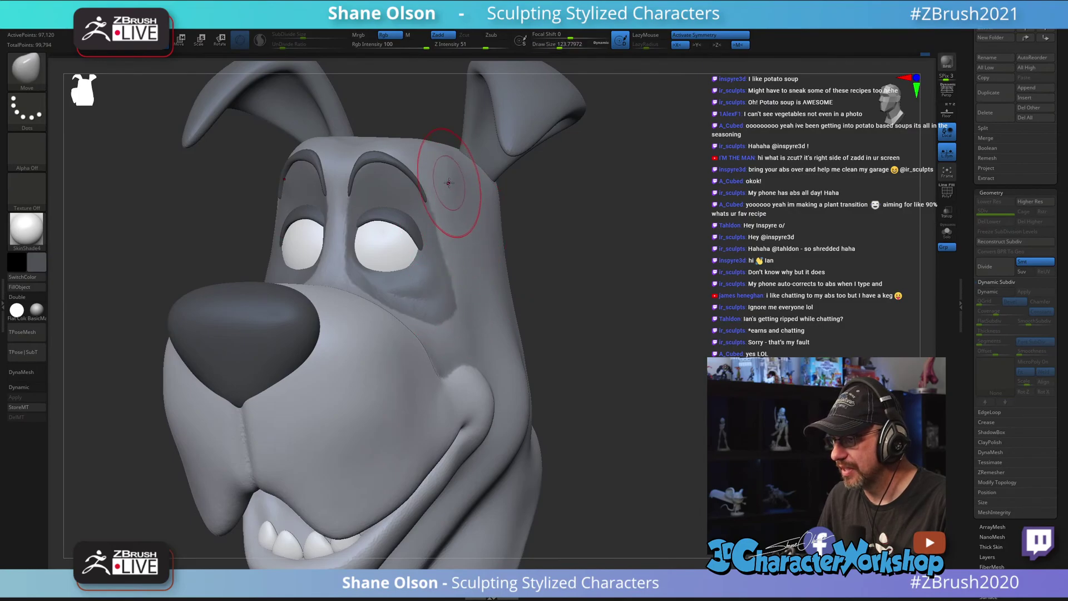
Step: Adjust the head's form around the temples and eye sockets with the Move brush at about 80 to 119 draw size
{"action": "key", "text": "shift"}
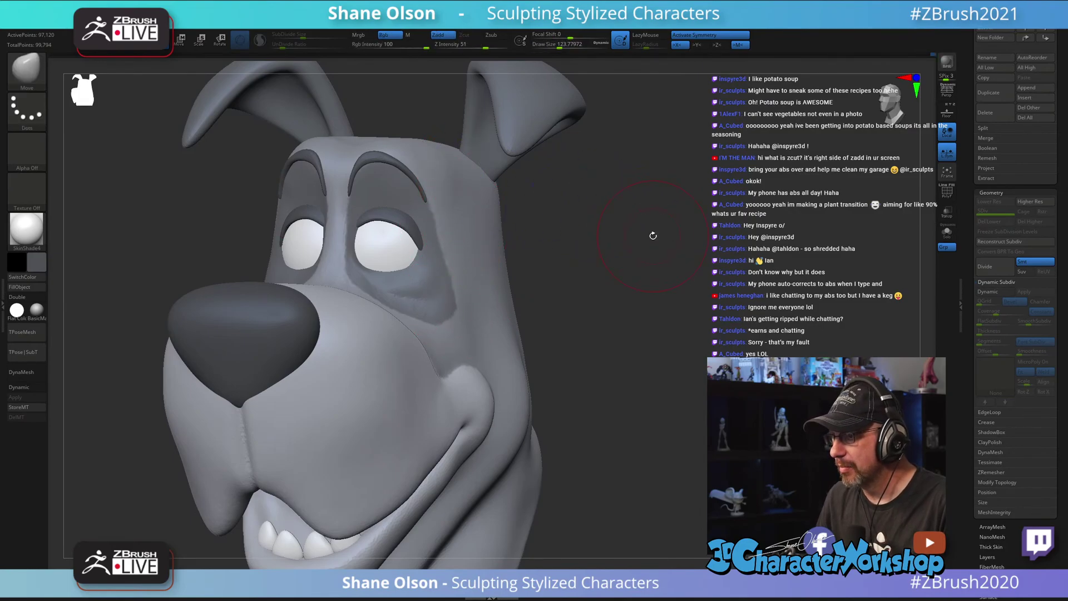
{"action": "left_click_drag", "start_coordinate": [586, 243], "coordinate": [602, 305], "text": "alt"}
{"action": "key", "text": "s"}
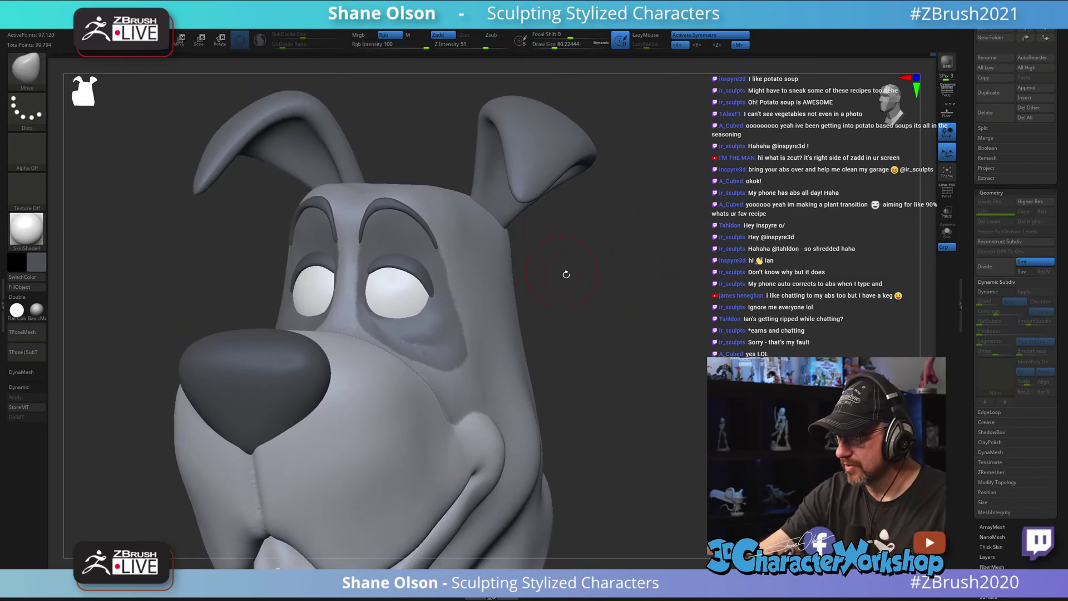
{"action": "mouse_move", "coordinate": [565, 274]}
{"action": "left_mouse_down"}
{"action": "mouse_move", "coordinate": [559, 300]}
{"action": "mouse_move", "coordinate": [508, 268]}
{"action": "left_mouse_up"}
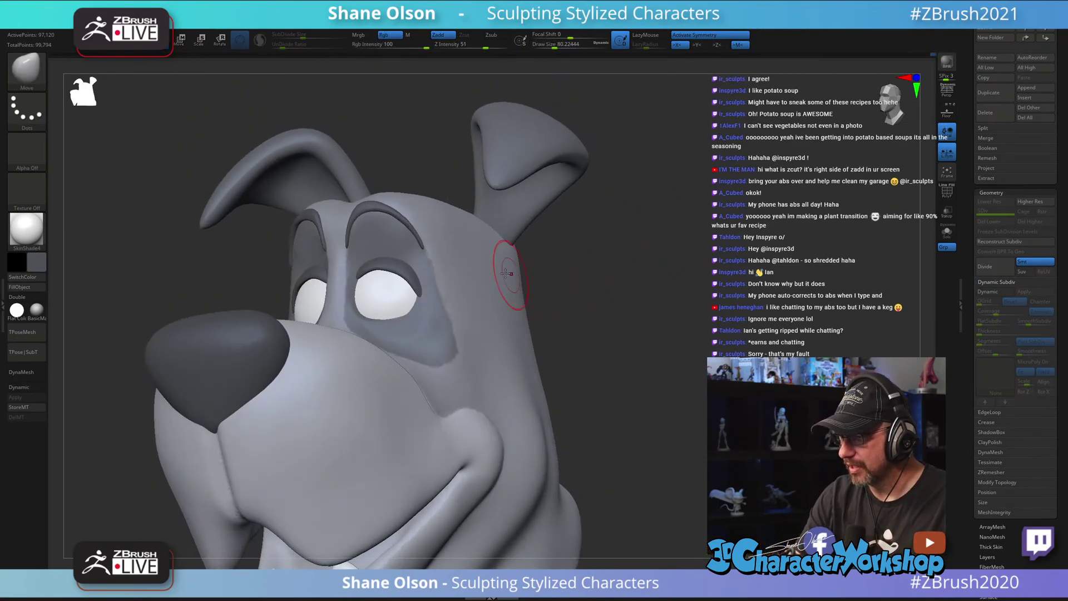
{"action": "key", "text": "s"}
{"action": "mouse_move", "coordinate": [565, 326]}
{"action": "left_mouse_down"}
{"action": "mouse_move", "coordinate": [582, 331]}
{"action": "mouse_move", "coordinate": [572, 317]}
{"action": "left_mouse_up"}
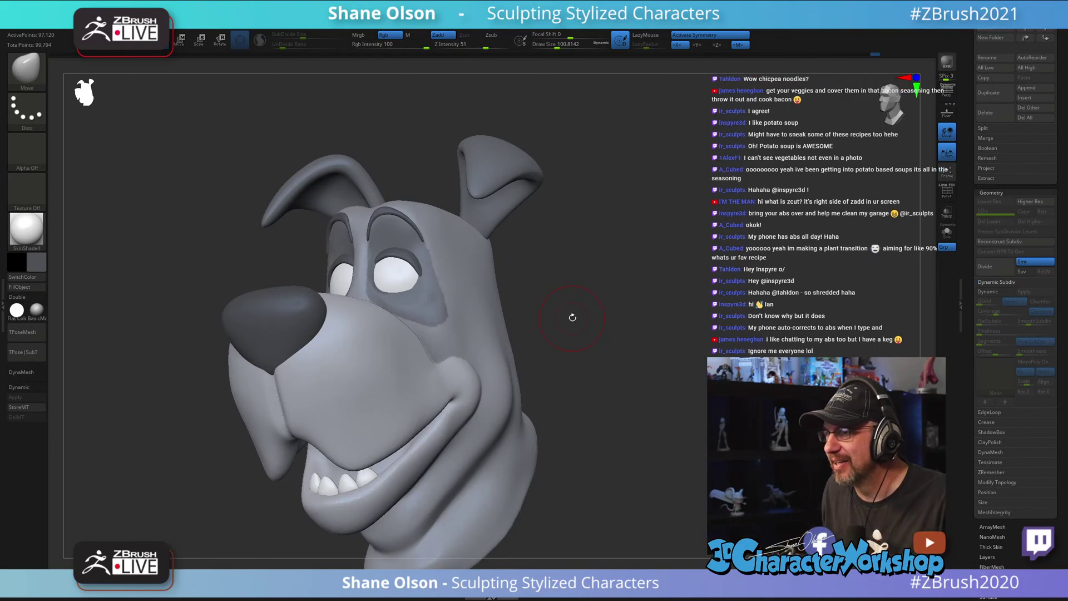
{"action": "mouse_move", "coordinate": [629, 291]}
{"action": "left_mouse_down"}
{"action": "mouse_move", "coordinate": [642, 302]}
{"action": "mouse_move", "coordinate": [402, 272]}
{"action": "left_mouse_up"}
{"action": "mouse_move", "coordinate": [453, 310]}
{"action": "right_mouse_down"}
{"action": "mouse_move", "coordinate": [430, 323]}
{"action": "mouse_move", "coordinate": [621, 316]}
{"action": "right_mouse_up"}
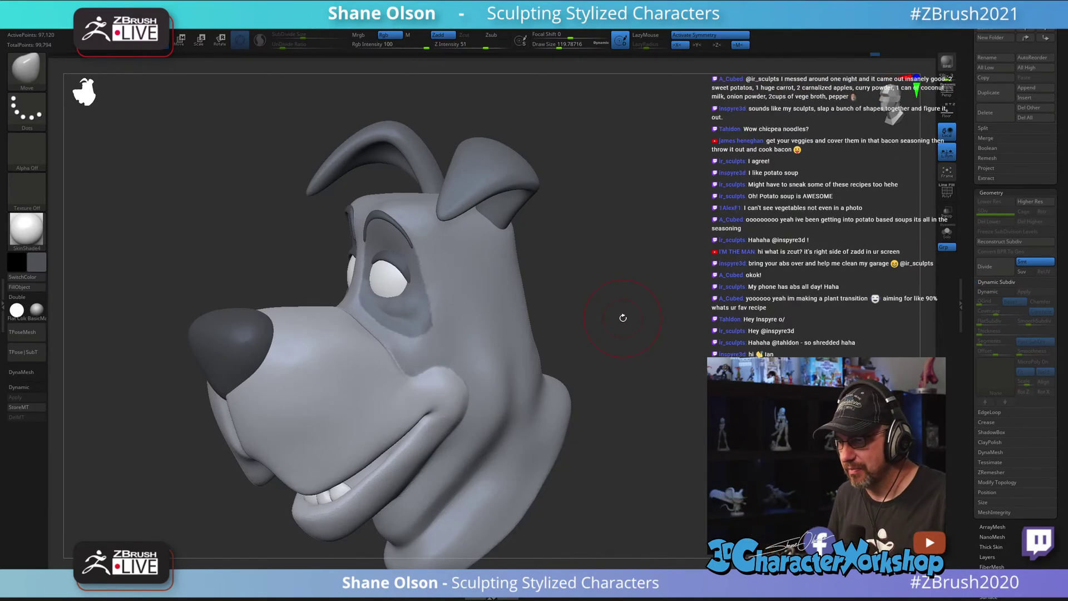
{"action": "key", "text": "s"}
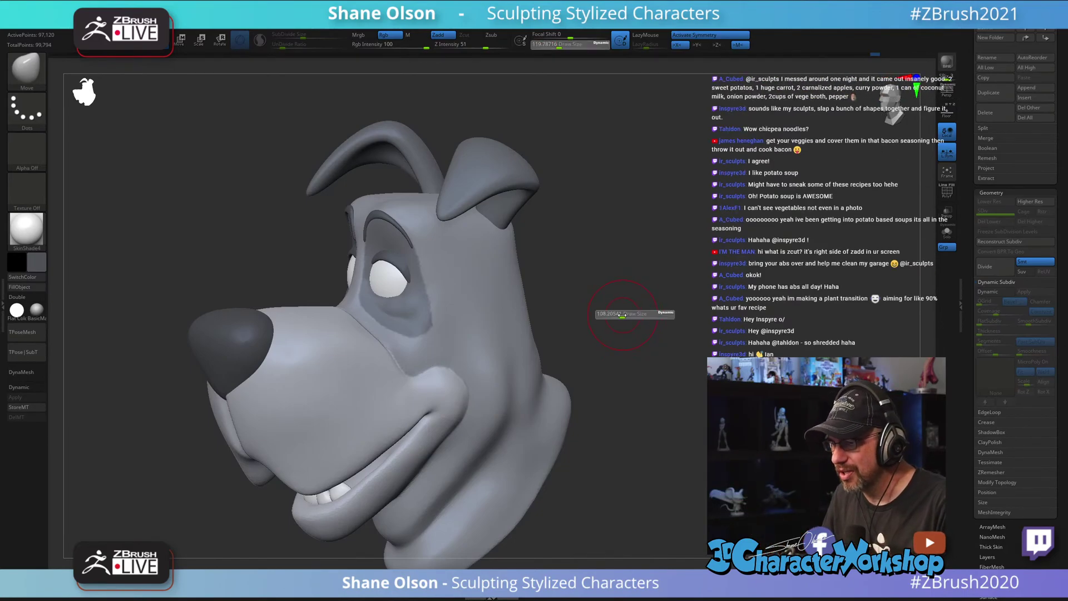
{"action": "left_click_drag", "start_coordinate": [622, 315], "coordinate": [655, 347]}
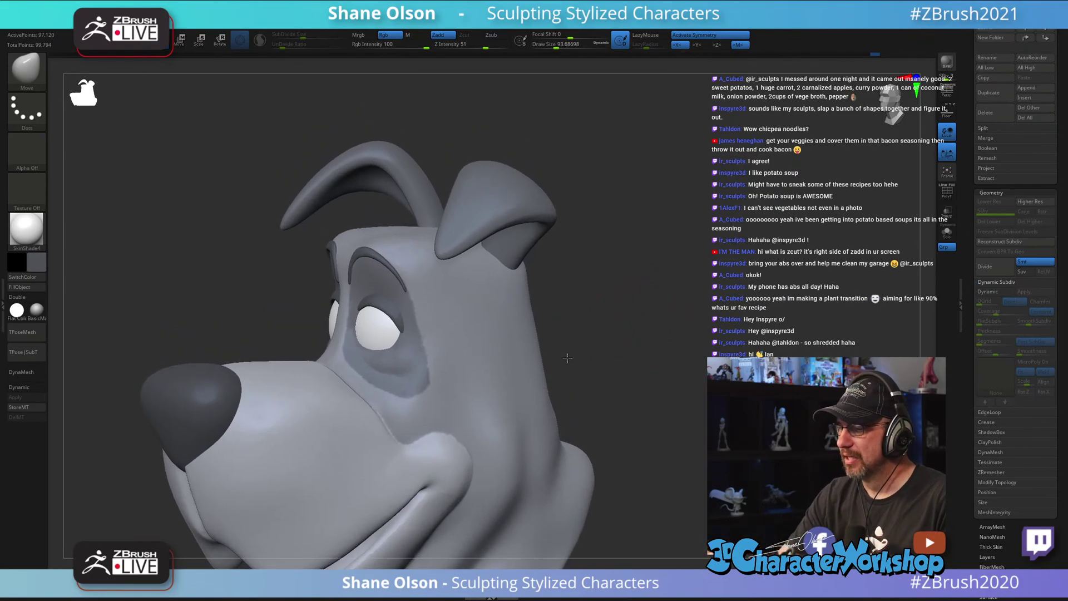
Step: Refine the eye socket around and beneath the eyeball with the Move brush at about 39 to 80 draw size
{"action": "mouse_move", "coordinate": [568, 358]}
{"action": "left_mouse_down"}
{"action": "mouse_move", "coordinate": [616, 388]}
{"action": "mouse_move", "coordinate": [632, 389]}
{"action": "mouse_move", "coordinate": [617, 383]}
{"action": "mouse_move", "coordinate": [645, 347]}
{"action": "mouse_move", "coordinate": [635, 365]}
{"action": "left_mouse_up"}
{"action": "key", "text": "s"}
{"action": "key", "text": "s"}
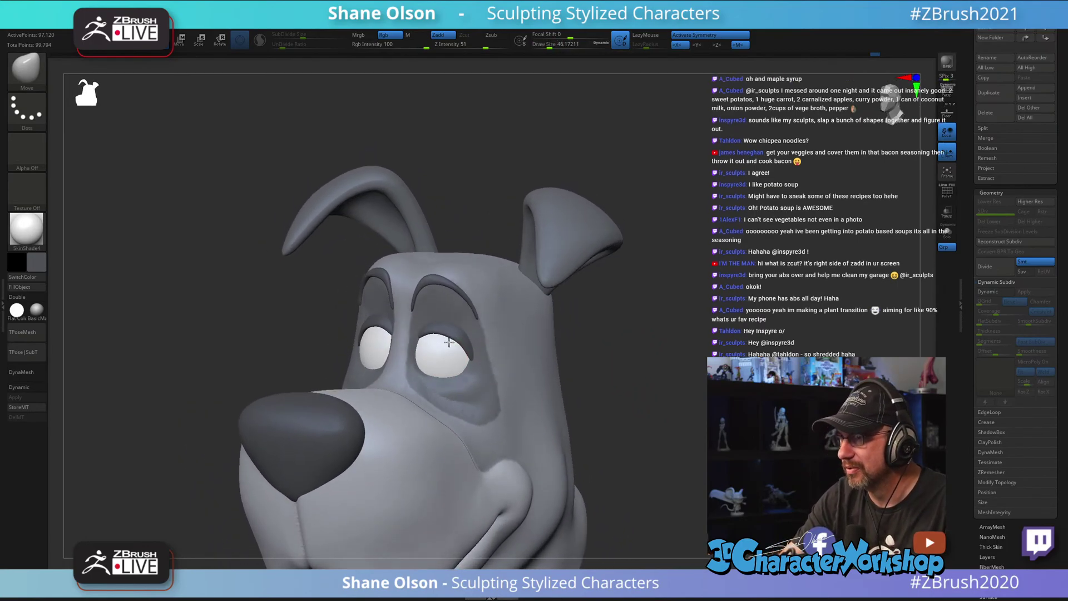
{"action": "key", "text": "bracketright"}
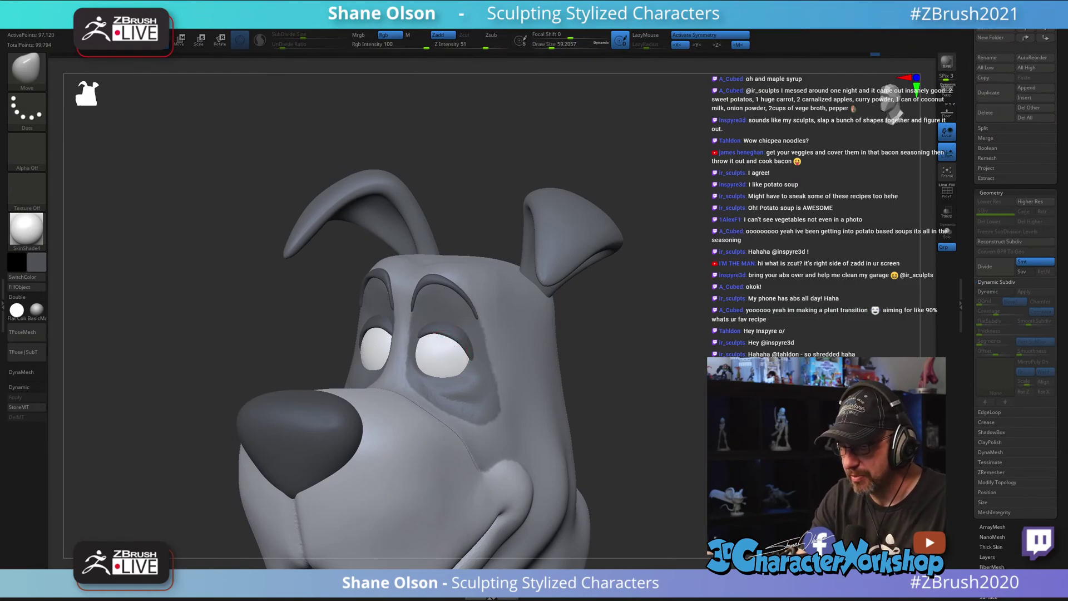
{"action": "key", "text": "bracketright"}
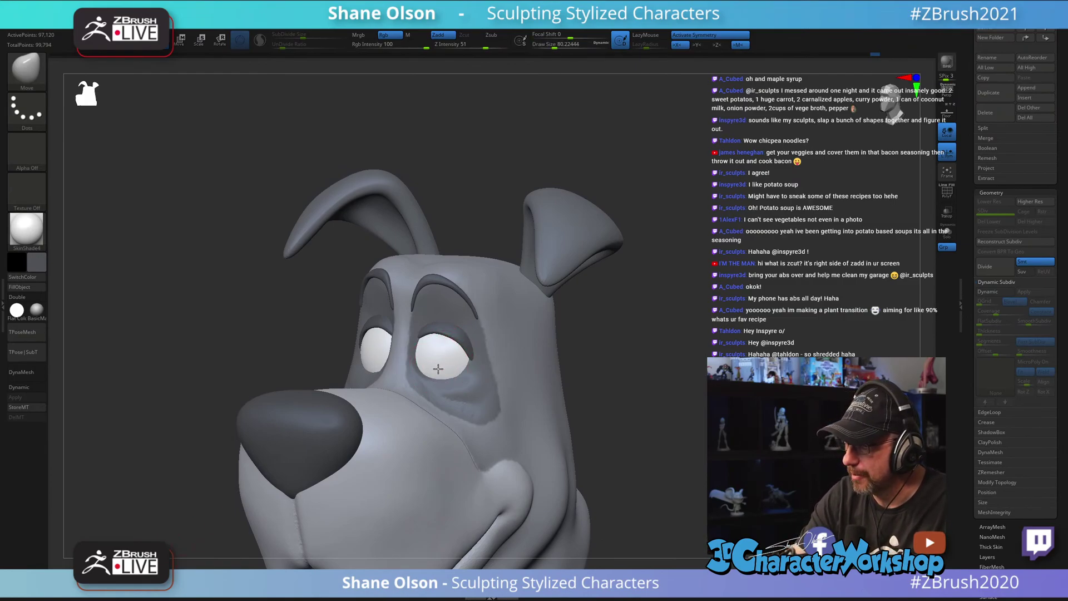
{"action": "right_click_drag", "start_coordinate": [439, 368], "coordinate": [453, 365]}
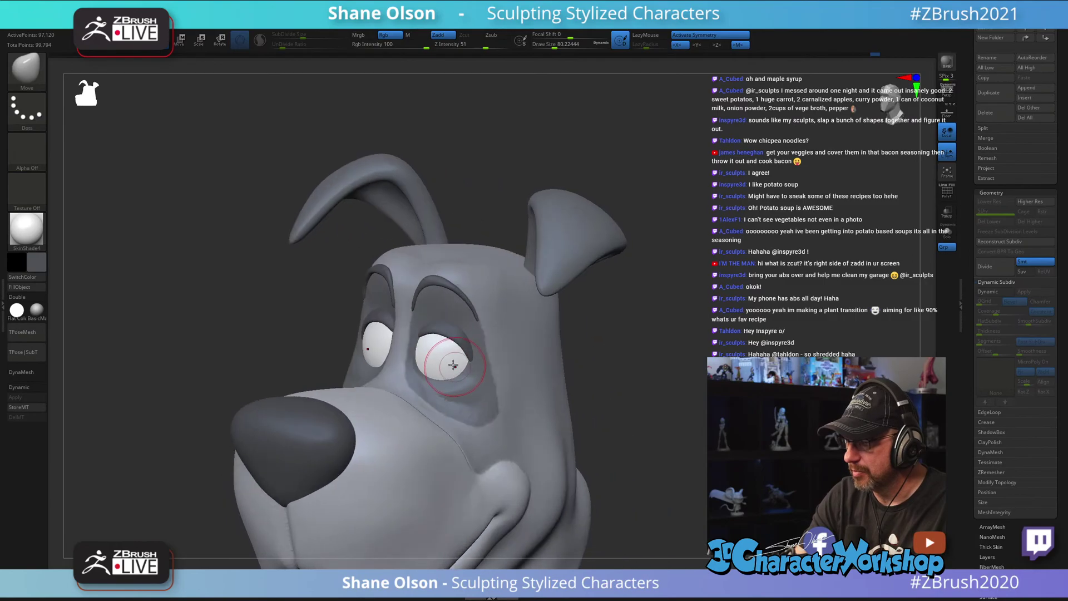
{"action": "scroll", "coordinate": [453, 365], "scroll_direction": "up", "scroll_amount": 5}
{"action": "key", "text": "s"}
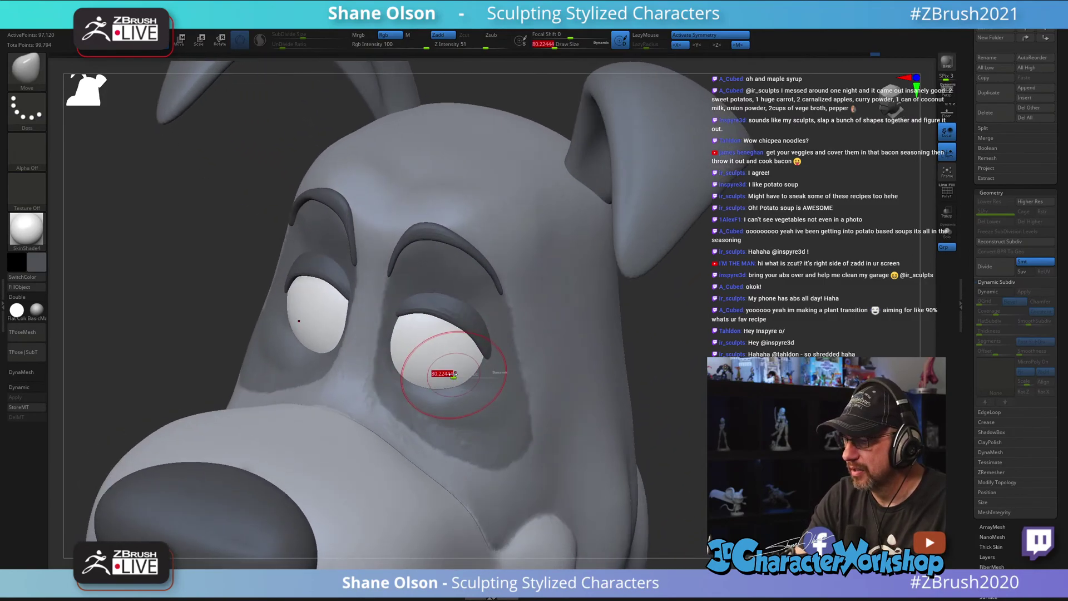
{"action": "left_click_drag", "start_coordinate": [455, 374], "coordinate": [444, 373]}
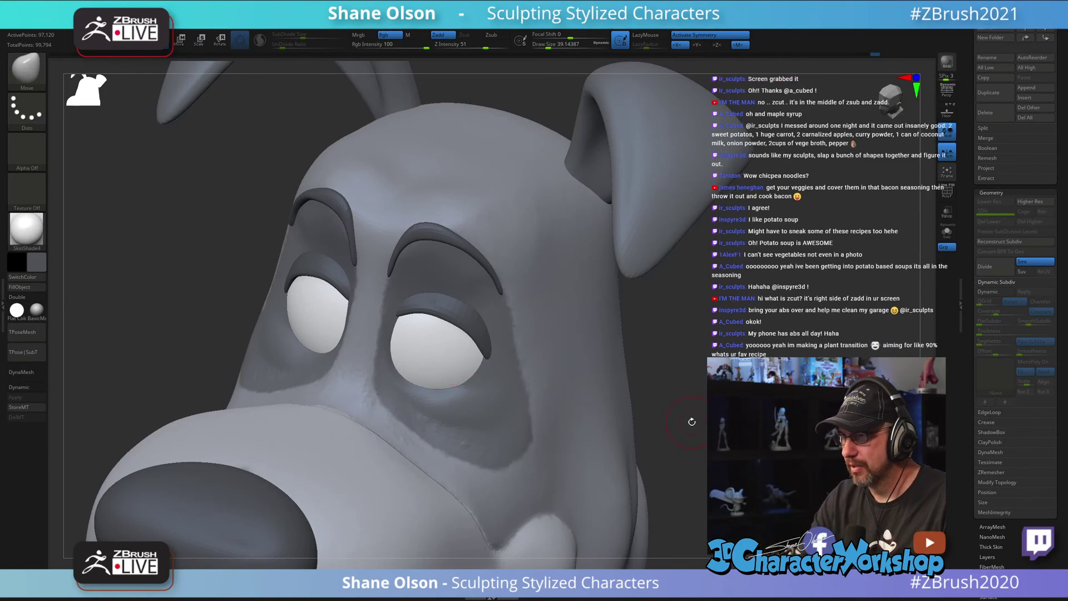
{"action": "left_click_drag", "start_coordinate": [691, 424], "coordinate": [685, 379]}
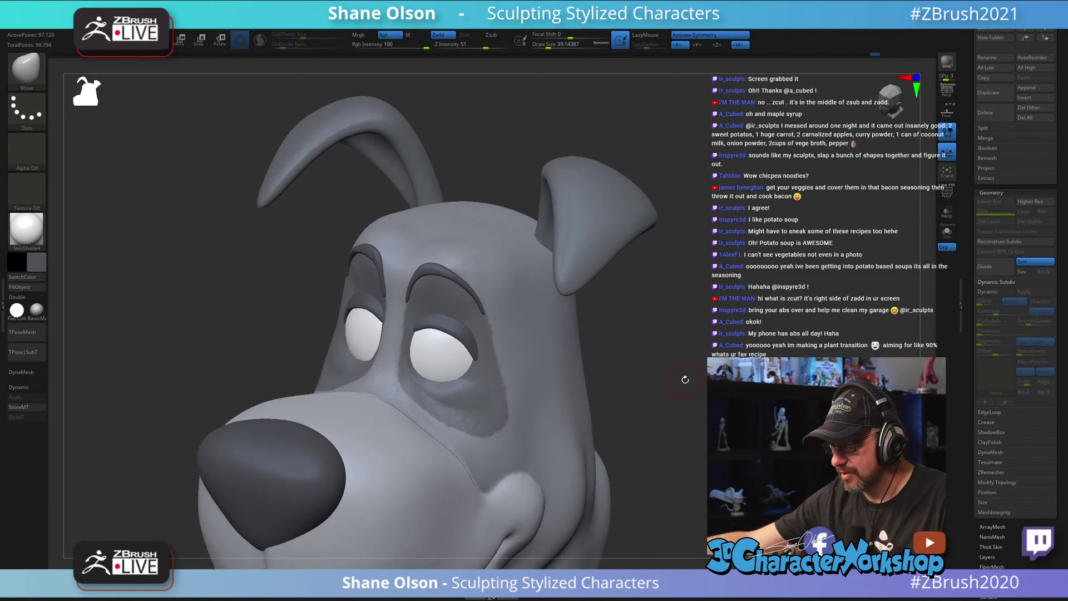
Step: Examine the Zadd and Zcut mode settings with the Move, TrimDynamic and custom detail brushes from the head's front view
{"action": "left_click_drag", "start_coordinate": [218, 342], "coordinate": [664, 322], "text": "shift"}
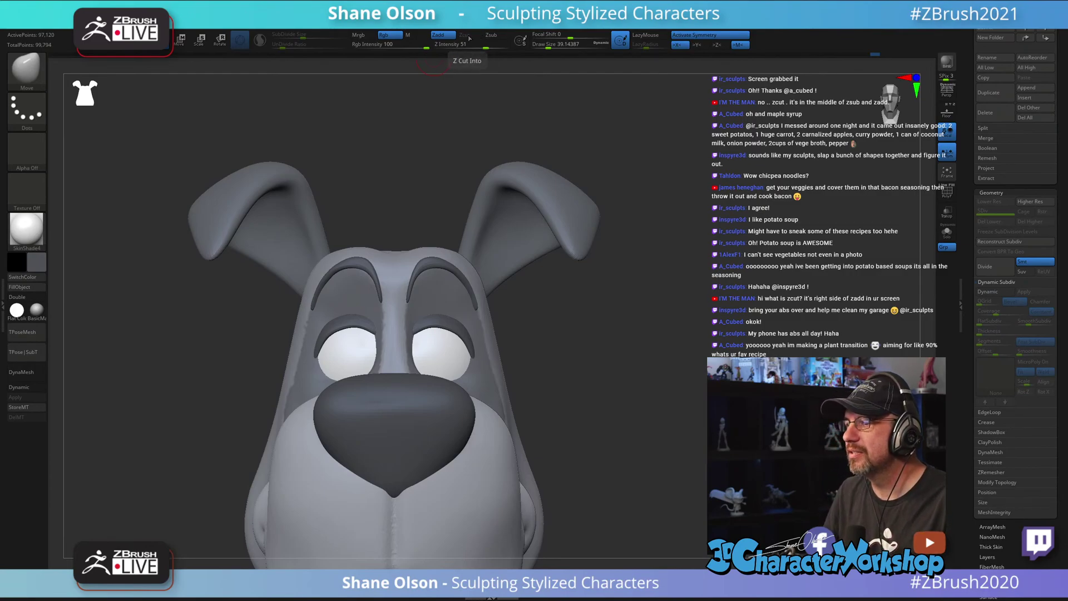
{"action": "left_click_drag", "start_coordinate": [627, 505], "coordinate": [609, 423], "text": "alt"}
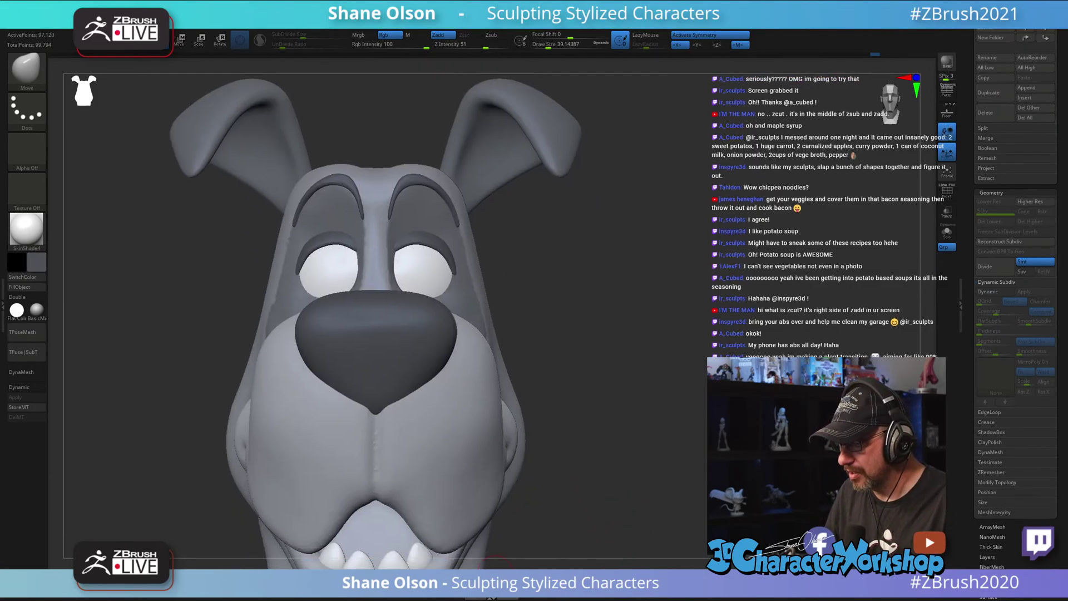
{"action": "key", "text": "ctrl+shift"}
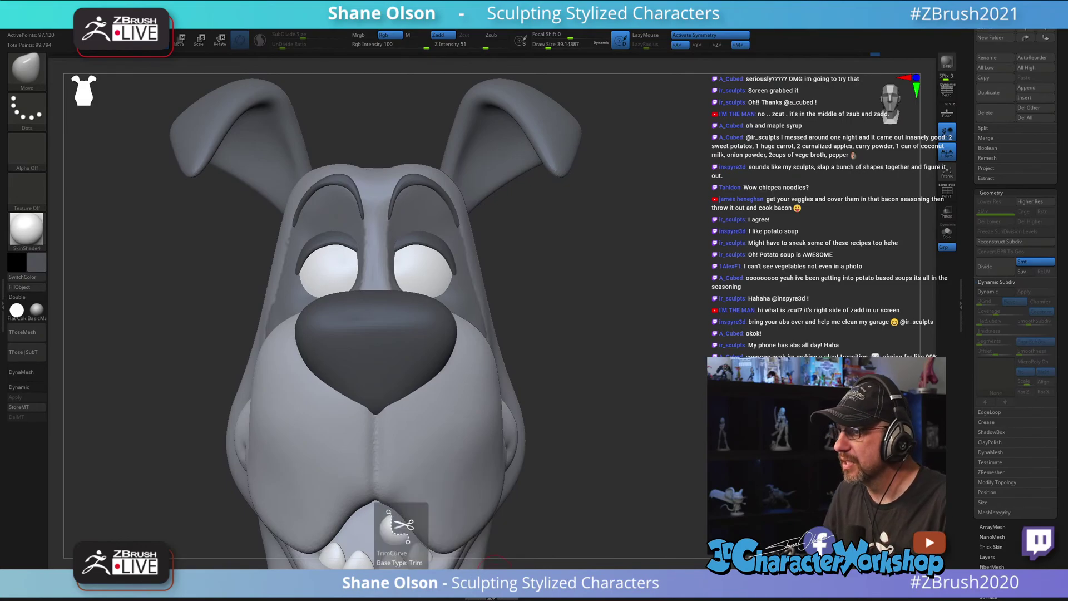
{"action": "left_click", "coordinate": [353, 582]}
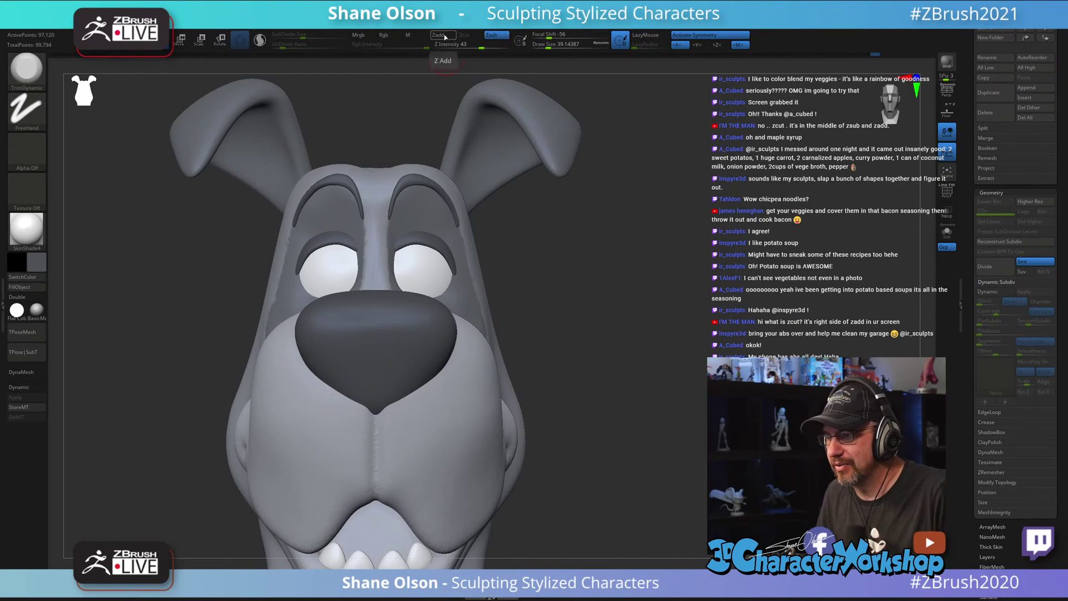
{"action": "left_click", "coordinate": [250, 580]}
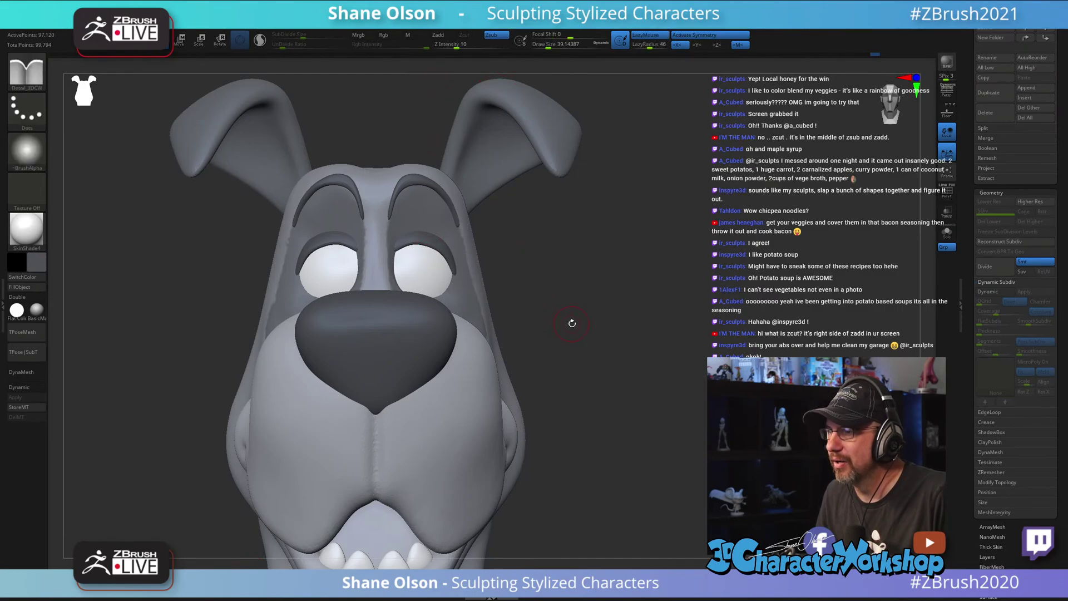
{"action": "left_click_drag", "start_coordinate": [593, 295], "coordinate": [432, 199]}
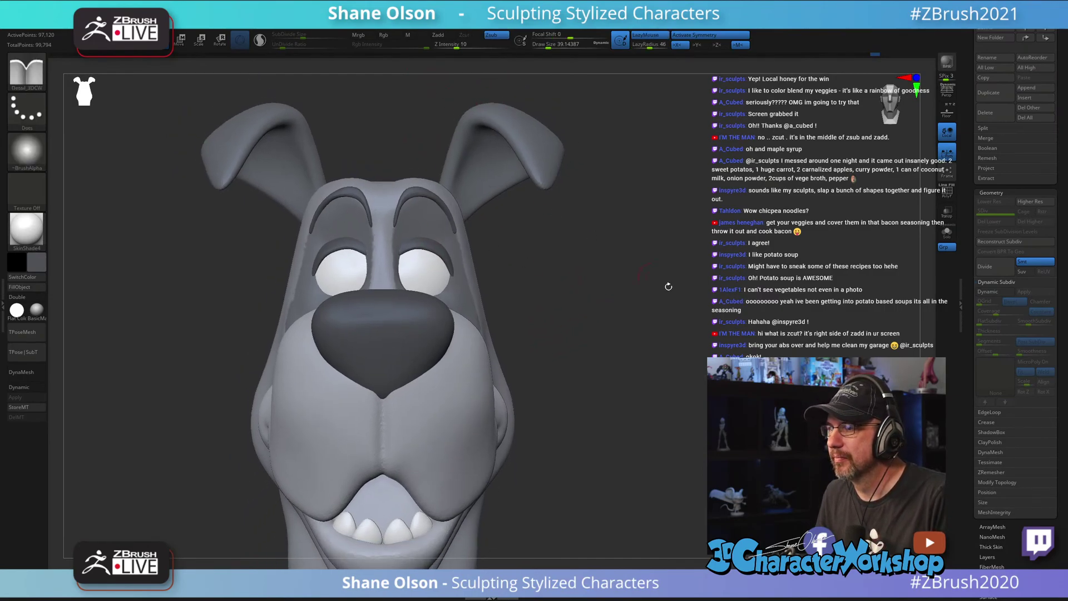
{"action": "left_click_drag", "start_coordinate": [668, 287], "coordinate": [529, 423]}
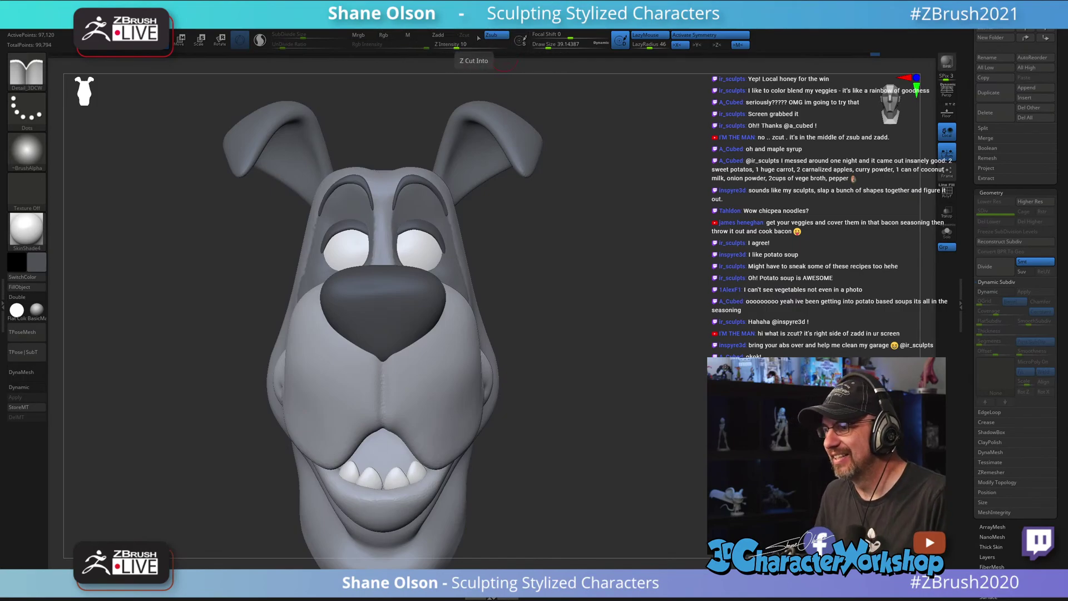
{"action": "key", "text": "shift"}
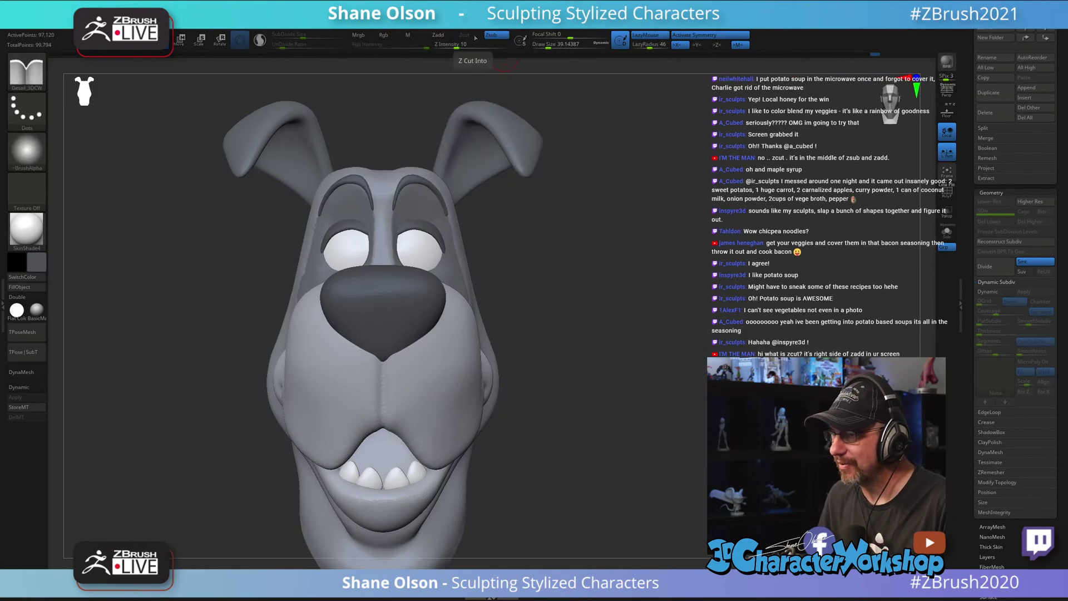
{"action": "key", "text": "f"}
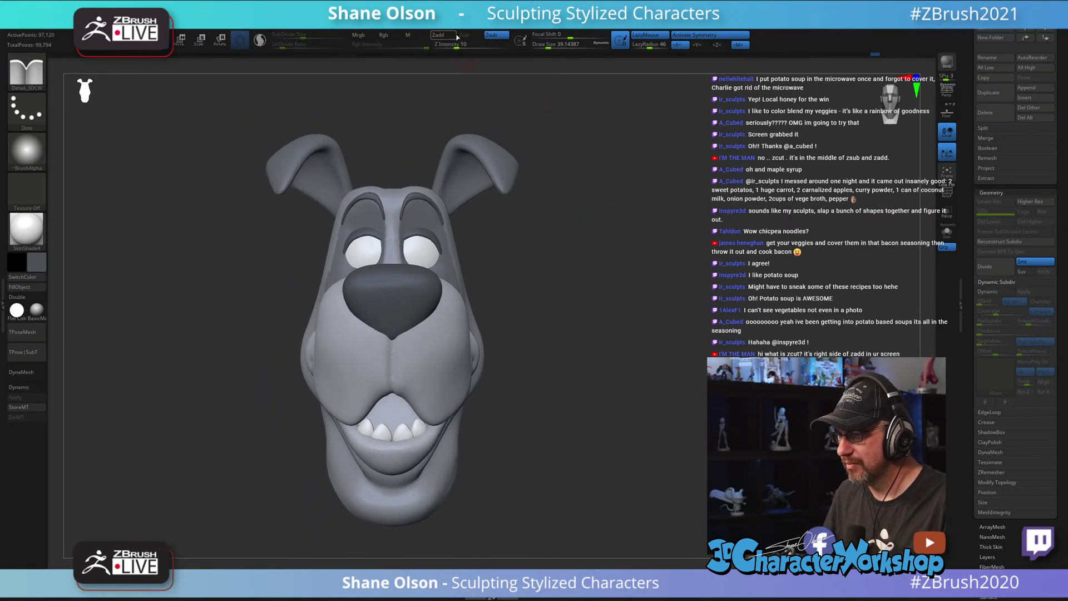
Step: Choose the Inflate brush and set its draw size to 112
{"action": "left_click_drag", "start_coordinate": [609, 317], "coordinate": [702, 300]}
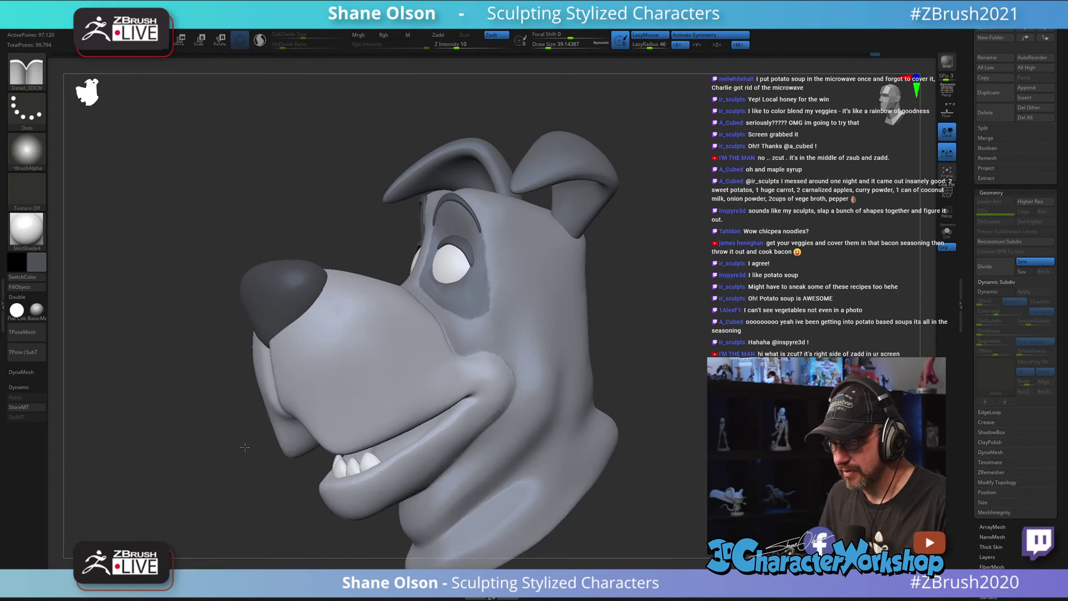
{"action": "mouse_move", "coordinate": [243, 450]}
{"action": "left_mouse_down", "text": "alt"}
{"action": "mouse_move", "coordinate": [267, 446]}
{"action": "mouse_move", "coordinate": [255, 417]}
{"action": "left_mouse_up", "text": "alt"}
{"action": "key", "text": "b"}
{"action": "key", "text": "m"}
{"action": "key", "text": "v"}
{"action": "key", "text": "s"}
{"action": "left_click_drag", "start_coordinate": [223, 426], "coordinate": [311, 415]}
{"action": "key", "text": "b"}
{"action": "key", "text": "i"}
{"action": "key", "text": "n"}
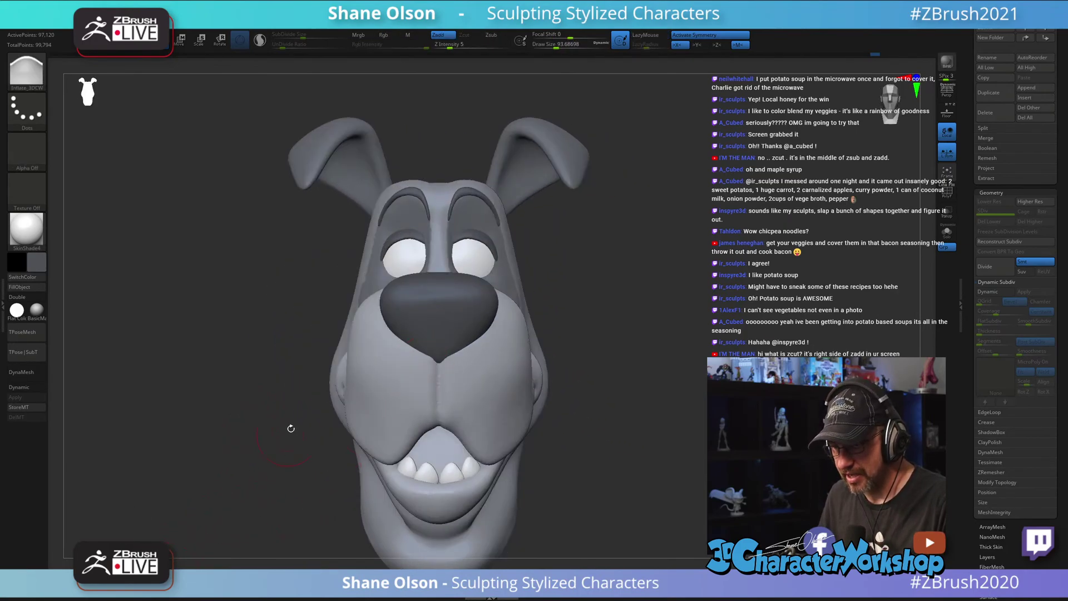
{"action": "key", "text": "s"}
{"action": "left_click_drag", "start_coordinate": [295, 400], "coordinate": [299, 399]}
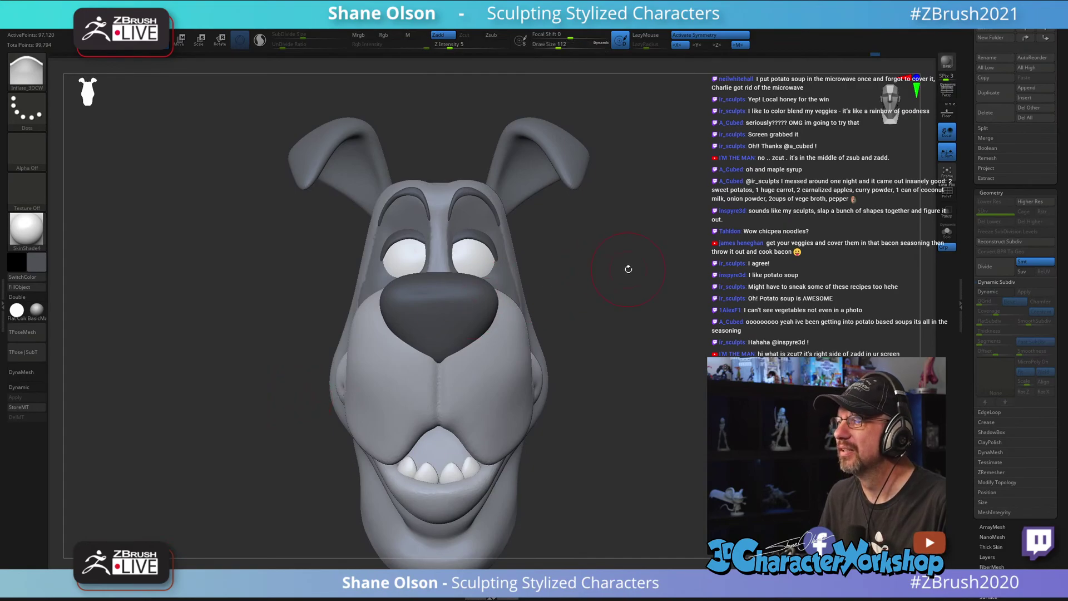
Step: Inflate the muzzle along the centre crease beneath the nose with the Inflate brush at about 62 to 101 draw size
{"action": "left_click_drag", "start_coordinate": [607, 323], "coordinate": [629, 303], "text": "alt"}
{"action": "key", "text": "s"}
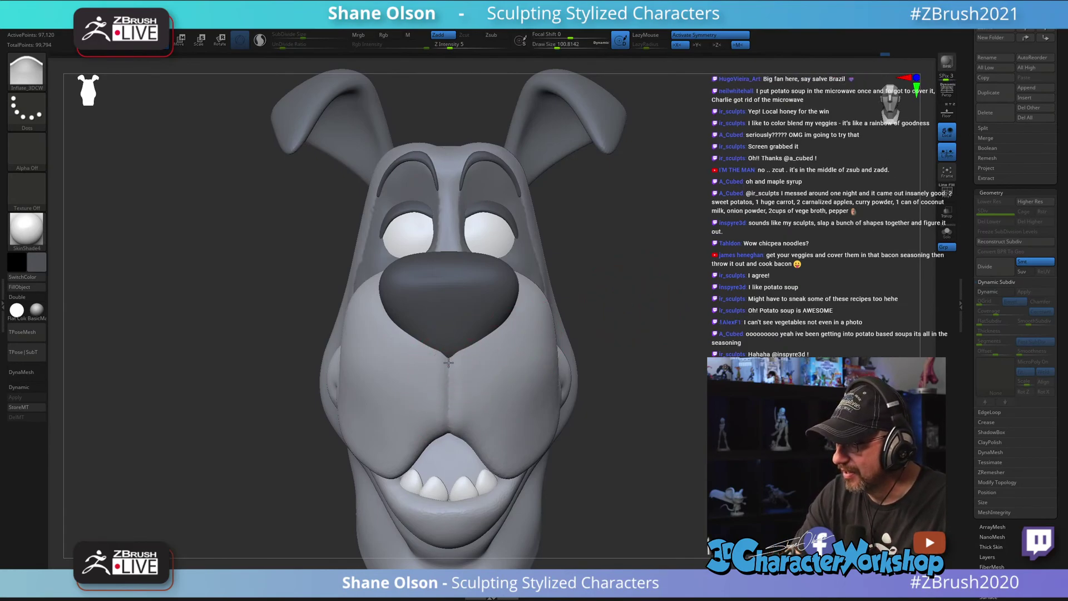
{"action": "left_click_drag", "start_coordinate": [659, 374], "coordinate": [636, 375]}
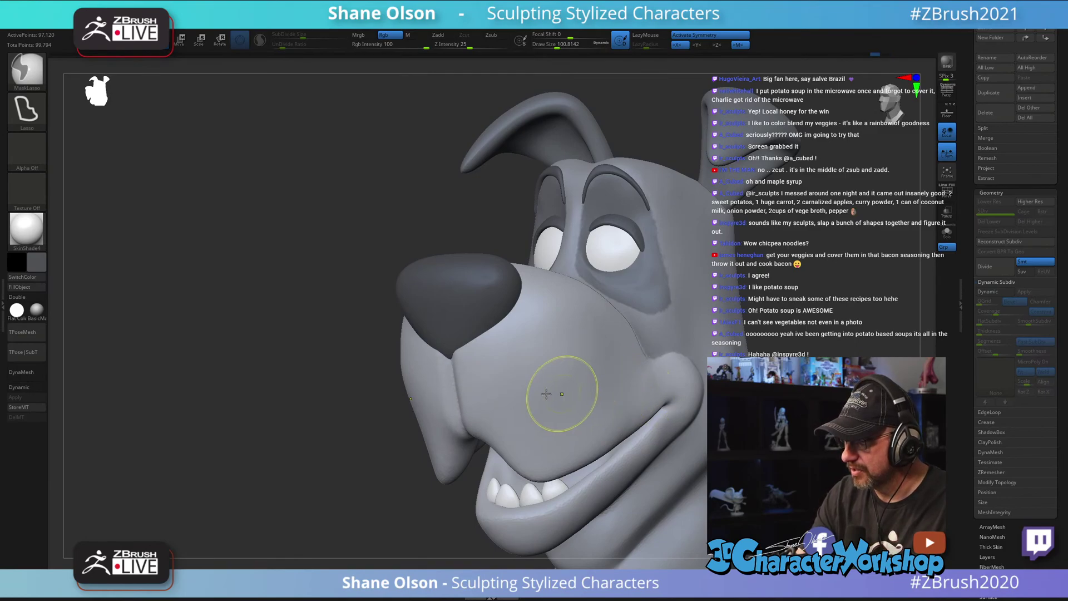
{"action": "mouse_move", "coordinate": [559, 393]}
{"action": "right_mouse_down"}
{"action": "mouse_move", "coordinate": [587, 398]}
{"action": "mouse_move", "coordinate": [508, 370]}
{"action": "right_mouse_up"}
{"action": "key", "text": "["}
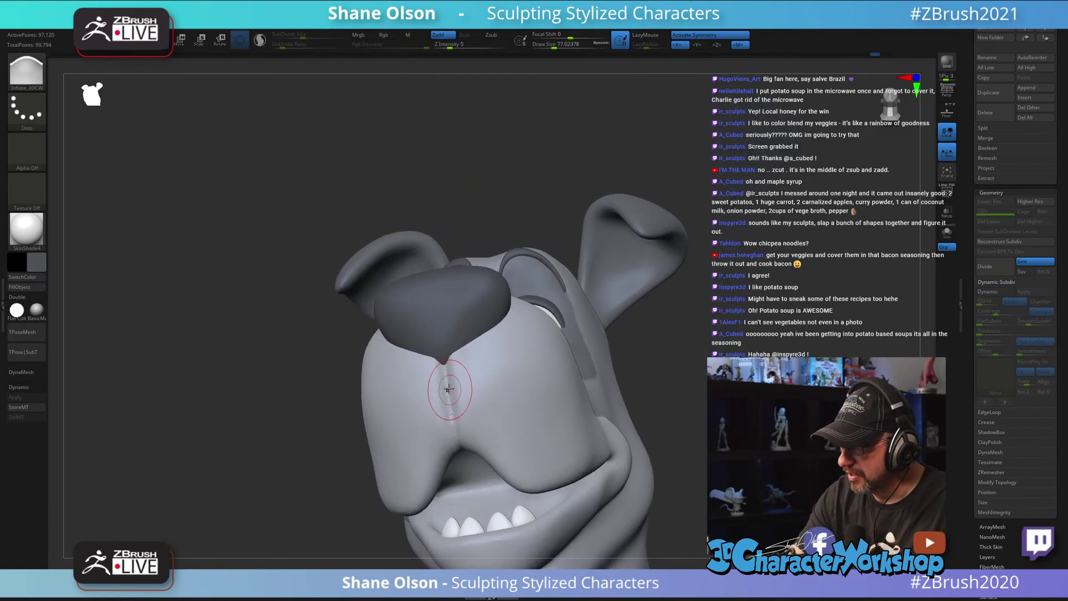
{"action": "right_click_drag", "start_coordinate": [457, 448], "coordinate": [470, 375]}
{"action": "key", "text": "["}
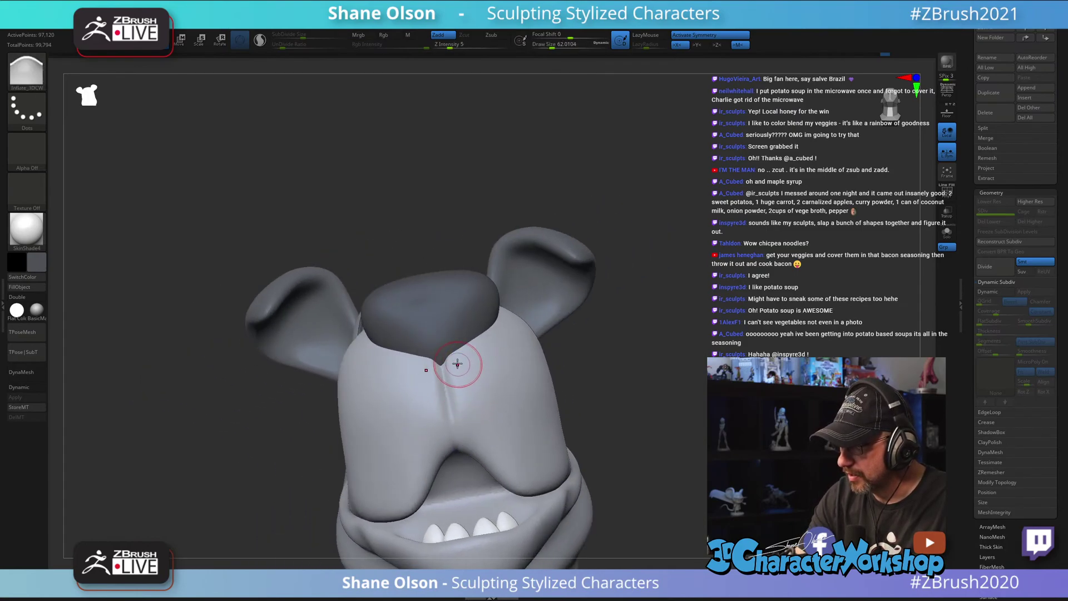
Step: Pull up the muzzle's front edge beneath the nose with the Move brush at about 158 draw size
{"action": "mouse_move", "coordinate": [471, 405]}
{"action": "right_mouse_down"}
{"action": "mouse_move", "coordinate": [519, 370]}
{"action": "mouse_move", "coordinate": [641, 326]}
{"action": "mouse_move", "coordinate": [670, 332]}
{"action": "mouse_move", "coordinate": [658, 331]}
{"action": "mouse_move", "coordinate": [677, 307]}
{"action": "mouse_move", "coordinate": [654, 314]}
{"action": "mouse_move", "coordinate": [671, 310]}
{"action": "right_mouse_up"}
{"action": "key", "text": "]"}
{"action": "key", "text": "]"}
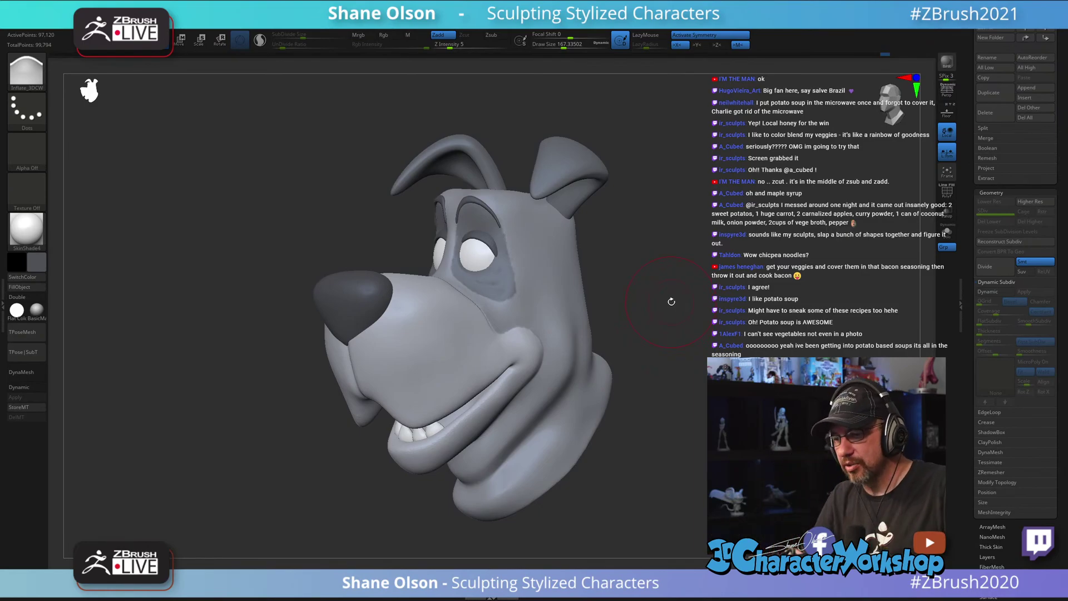
{"action": "key", "text": "s"}
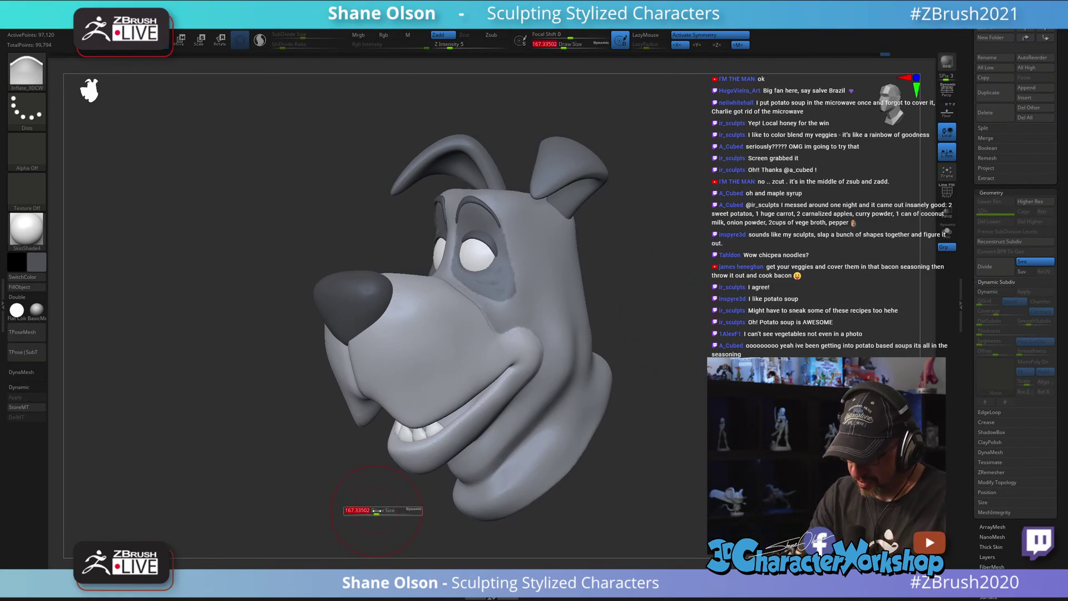
{"action": "left_click_drag", "start_coordinate": [374, 510], "coordinate": [372, 510]}
{"action": "mouse_move", "coordinate": [374, 506]}
{"action": "right_mouse_down", "text": "ctrl"}
{"action": "mouse_move", "coordinate": [367, 496]}
{"action": "mouse_move", "coordinate": [385, 491]}
{"action": "right_mouse_up", "text": "ctrl"}
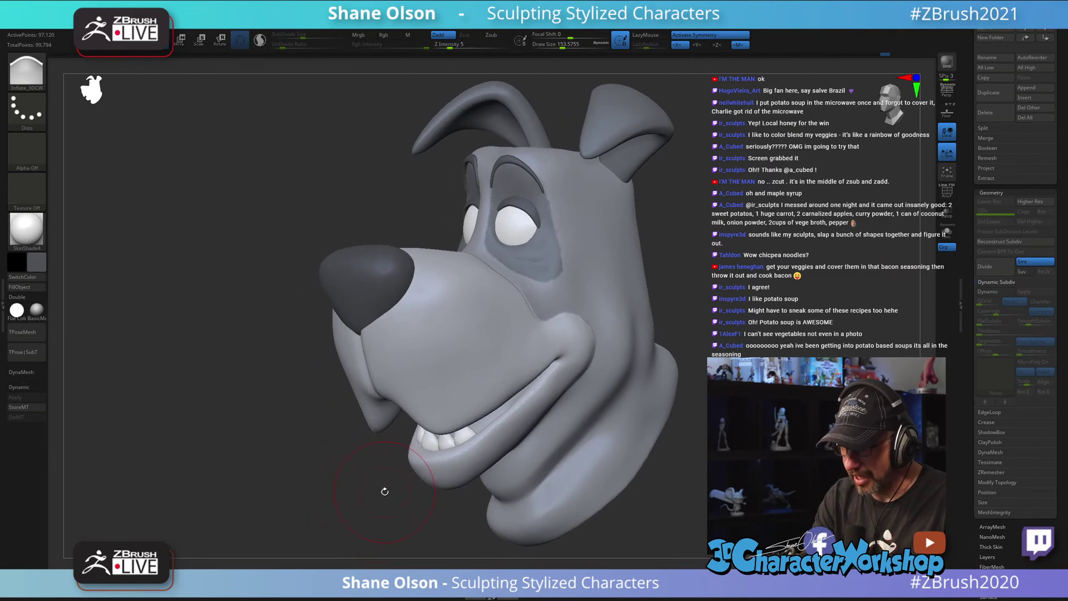
{"action": "left_click", "coordinate": [180, 579]}
{"action": "key", "text": "s"}
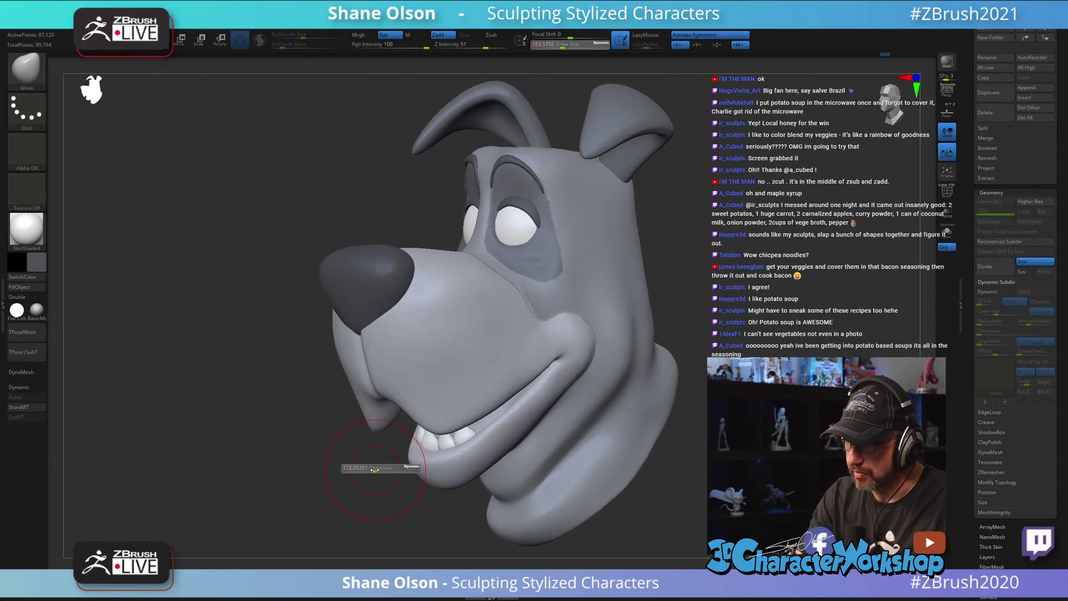
{"action": "left_click_drag", "start_coordinate": [381, 469], "coordinate": [380, 469]}
{"action": "left_click_drag", "start_coordinate": [376, 391], "coordinate": [369, 361]}
Step: Reshape the side of the muzzle and cheek with the Move brush at about 207 draw size
{"action": "key", "text": "s"}
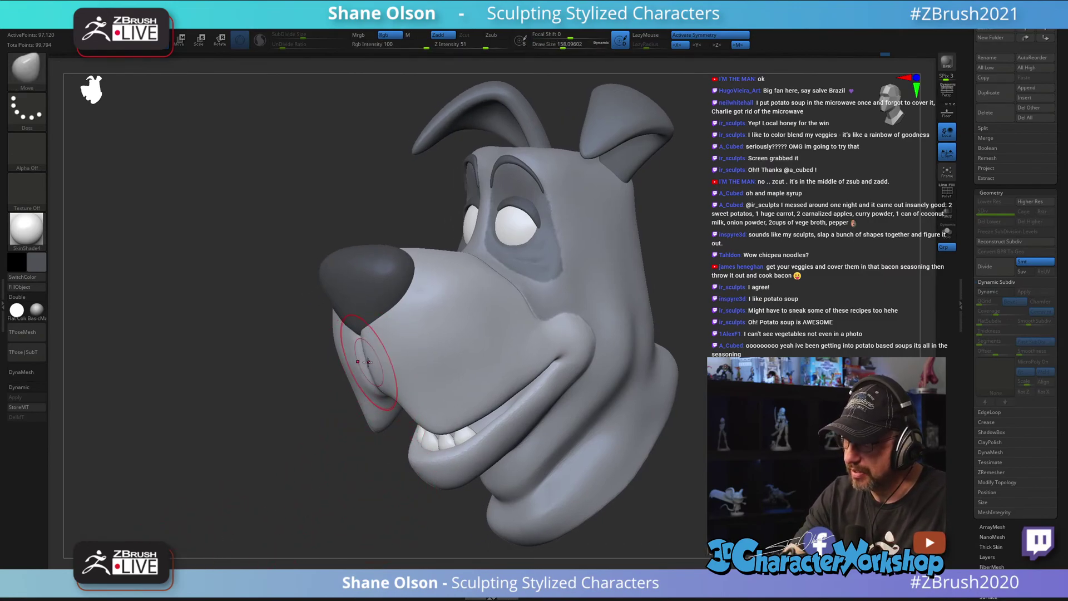
{"action": "left_click_drag", "start_coordinate": [368, 472], "coordinate": [397, 467], "text": "shift"}
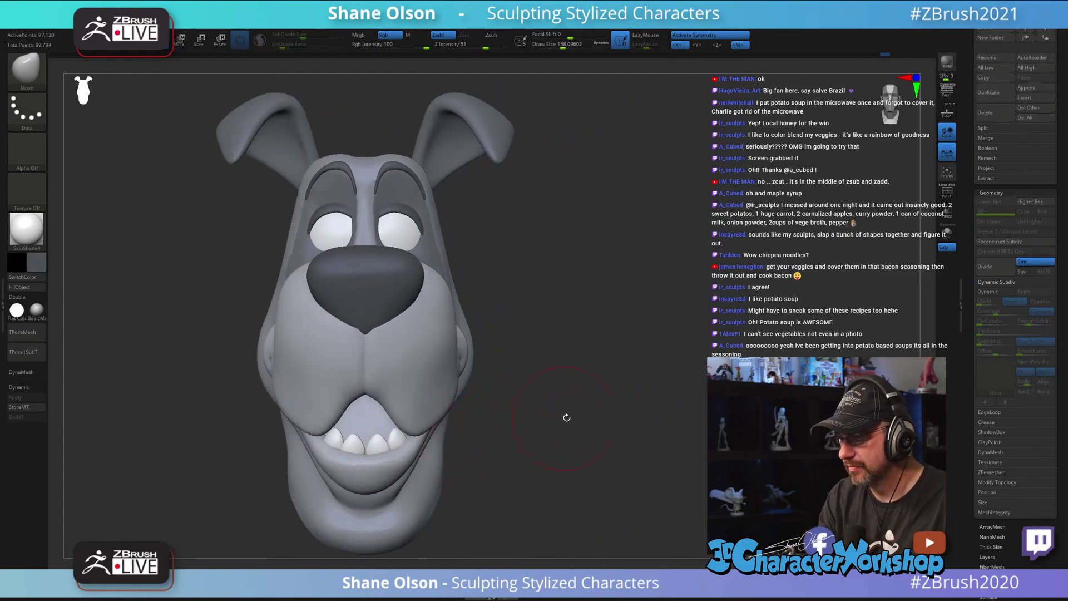
{"action": "mouse_move", "coordinate": [567, 419]}
{"action": "left_mouse_down"}
{"action": "mouse_move", "coordinate": [588, 418]}
{"action": "mouse_move", "coordinate": [560, 413]}
{"action": "left_mouse_up"}
{"action": "key", "text": "s"}
{"action": "mouse_move", "coordinate": [472, 368]}
{"action": "left_mouse_down"}
{"action": "mouse_move", "coordinate": [457, 311]}
{"action": "mouse_move", "coordinate": [470, 323]}
{"action": "mouse_move", "coordinate": [453, 311]}
{"action": "left_mouse_up"}
{"action": "key", "text": "bracketleft"}
{"action": "key", "text": "bracketleft"}
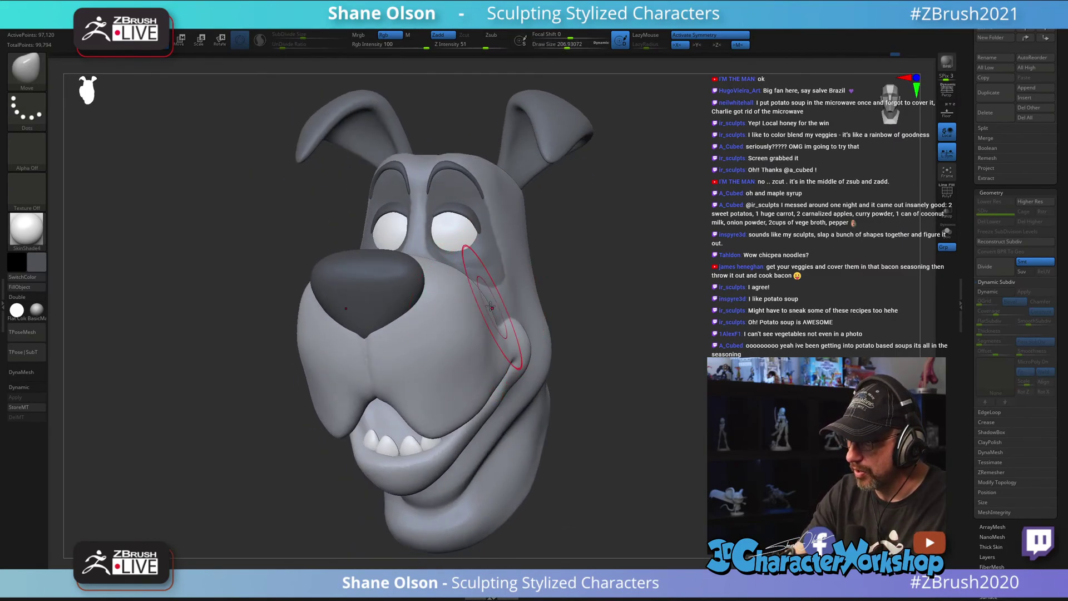
{"action": "right_click_drag", "start_coordinate": [491, 307], "coordinate": [479, 312]}
{"action": "left_click_drag", "start_coordinate": [479, 312], "coordinate": [476, 310], "text": "shift"}
{"action": "right_click_drag", "start_coordinate": [745, 415], "coordinate": [687, 423]}
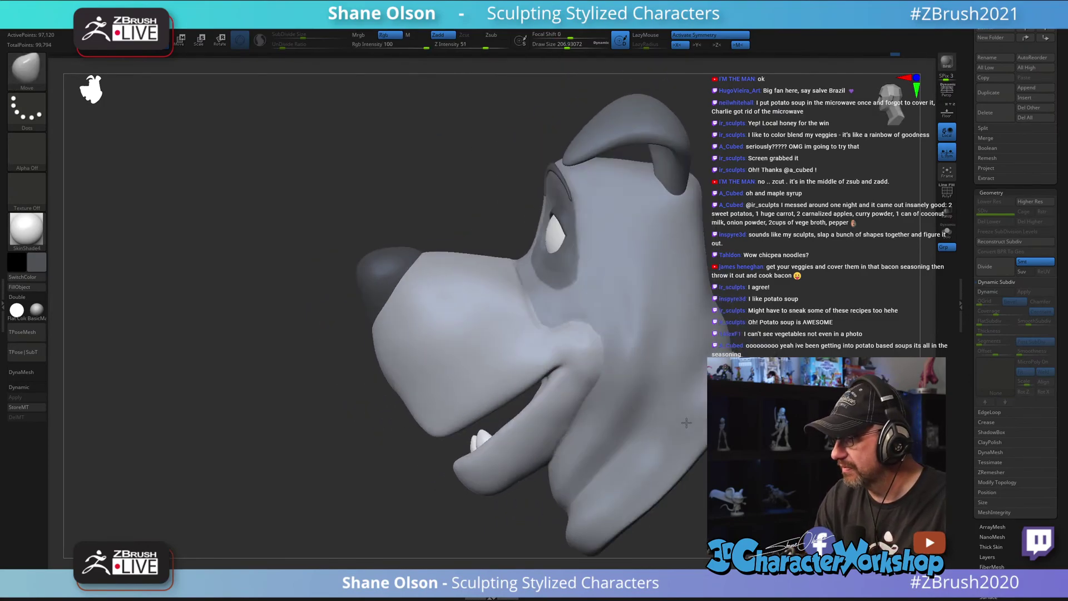
{"action": "mouse_move", "coordinate": [679, 373]}
{"action": "right_mouse_down"}
{"action": "mouse_move", "coordinate": [675, 389]}
{"action": "mouse_move", "coordinate": [663, 384]}
{"action": "mouse_move", "coordinate": [695, 349]}
{"action": "right_mouse_up"}
{"action": "right_click_drag", "start_coordinate": [489, 297], "coordinate": [523, 330], "text": "alt"}
Step: Smooth the cheek between the eye socket and the mouth corner at about 90 to 128 draw size
{"action": "key", "text": "s"}
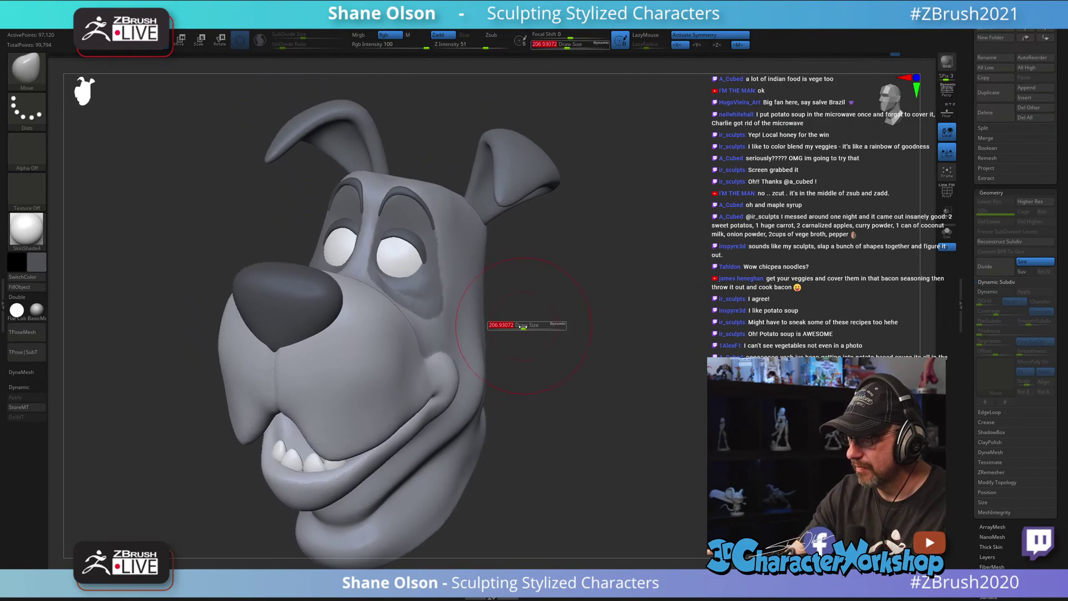
{"action": "left_click_drag", "start_coordinate": [521, 327], "coordinate": [514, 326]}
{"action": "key", "text": "shift"}
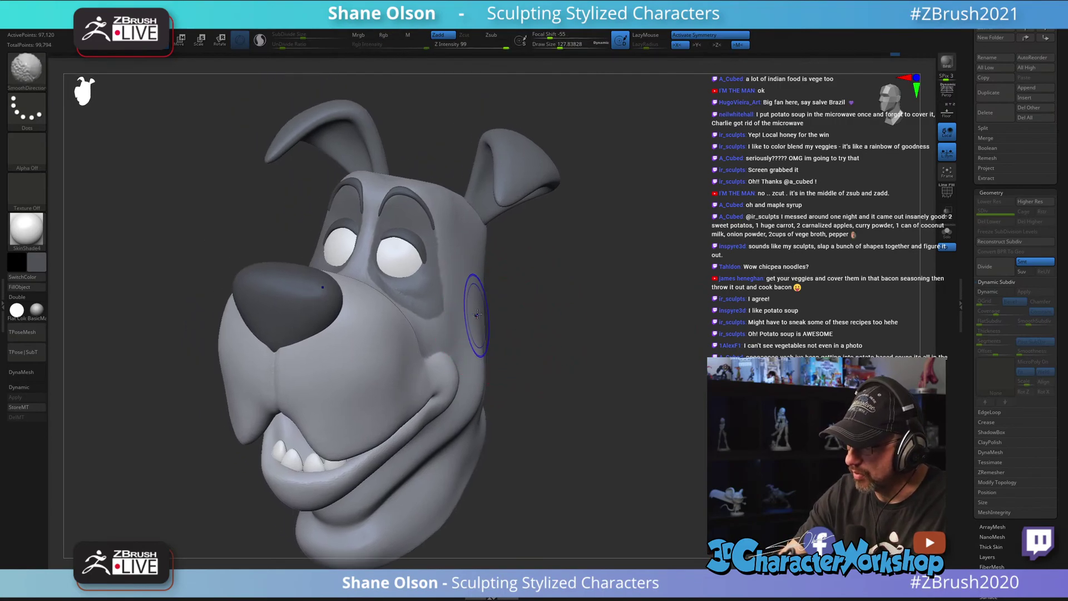
{"action": "right_click_drag", "start_coordinate": [477, 314], "coordinate": [440, 305]}
{"action": "key", "text": "s"}
{"action": "left_click_drag", "start_coordinate": [460, 318], "coordinate": [455, 317]}
{"action": "key", "text": "shift"}
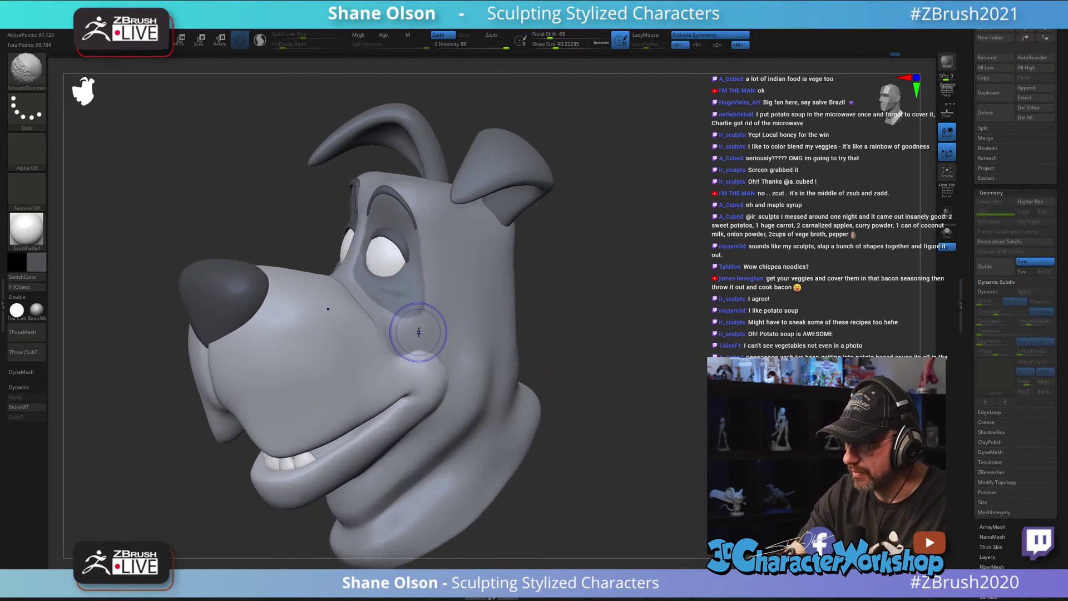
{"action": "mouse_move", "coordinate": [471, 263]}
{"action": "right_mouse_down"}
{"action": "mouse_move", "coordinate": [483, 304]}
{"action": "mouse_move", "coordinate": [656, 341]}
{"action": "mouse_move", "coordinate": [638, 342]}
{"action": "mouse_move", "coordinate": [678, 341]}
{"action": "mouse_move", "coordinate": [660, 361]}
{"action": "right_mouse_up"}
{"action": "mouse_move", "coordinate": [666, 375]}
{"action": "left_mouse_down"}
{"action": "mouse_move", "coordinate": [682, 389]}
{"action": "mouse_move", "coordinate": [673, 381]}
{"action": "mouse_move", "coordinate": [659, 427]}
{"action": "left_mouse_up"}
Step: Carve the crease beneath the eyeball with the custom detail brush at about 25 draw size
{"action": "key", "text": "s"}
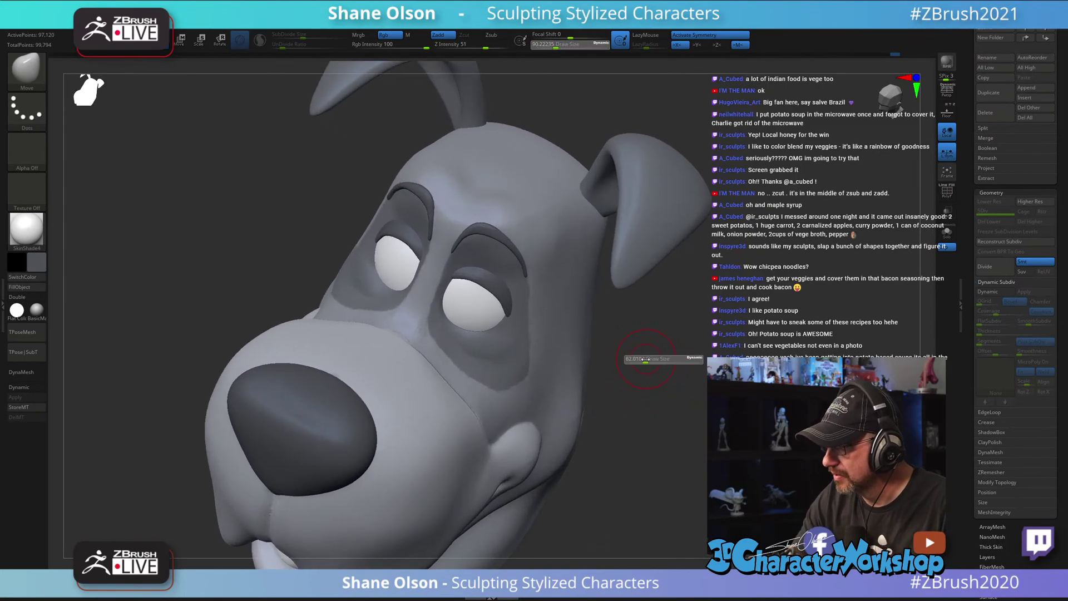
{"action": "left_click_drag", "start_coordinate": [646, 359], "coordinate": [635, 359]}
{"action": "left_click_drag", "start_coordinate": [640, 351], "coordinate": [639, 337]}
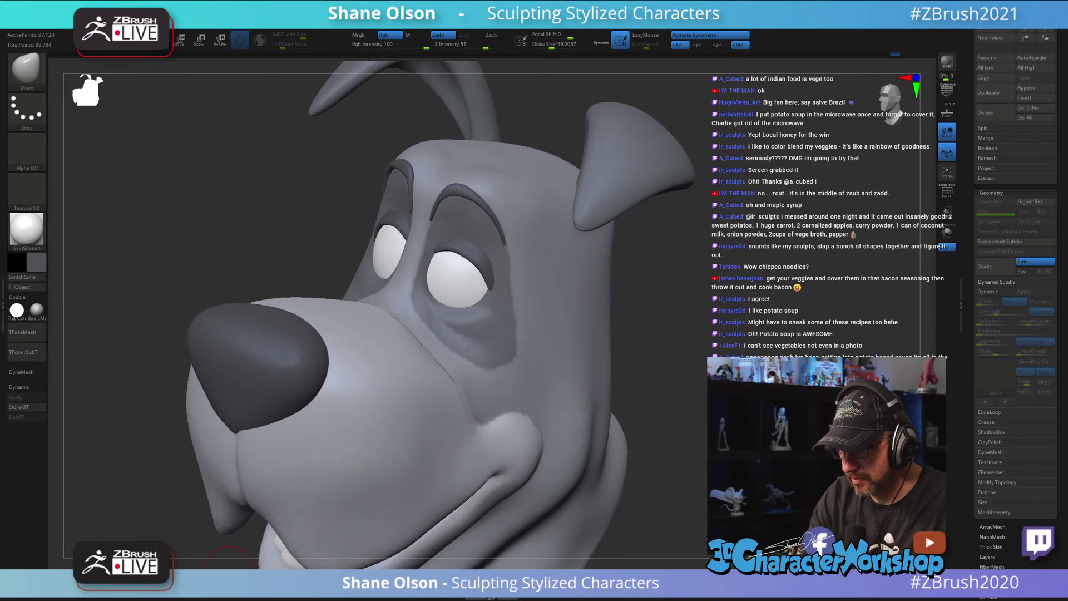
{"action": "key", "text": "1"}
{"action": "key", "text": "s"}
{"action": "mouse_move", "coordinate": [448, 319]}
{"action": "left_mouse_down"}
{"action": "mouse_move", "coordinate": [422, 285]}
{"action": "mouse_move", "coordinate": [448, 331]}
{"action": "left_mouse_up"}
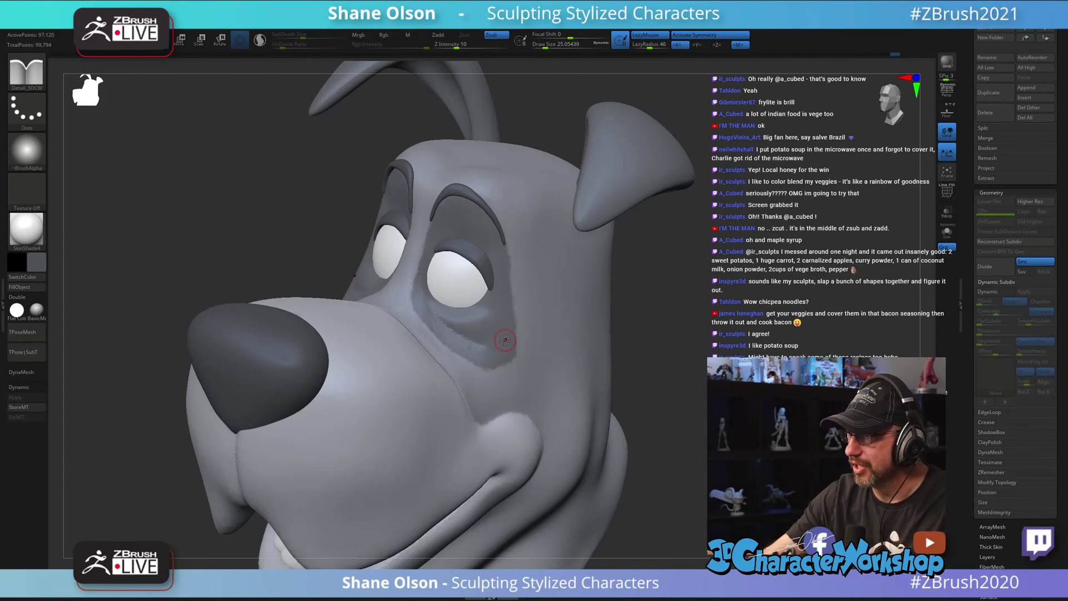
{"action": "right_click_drag", "start_coordinate": [494, 336], "coordinate": [494, 326]}
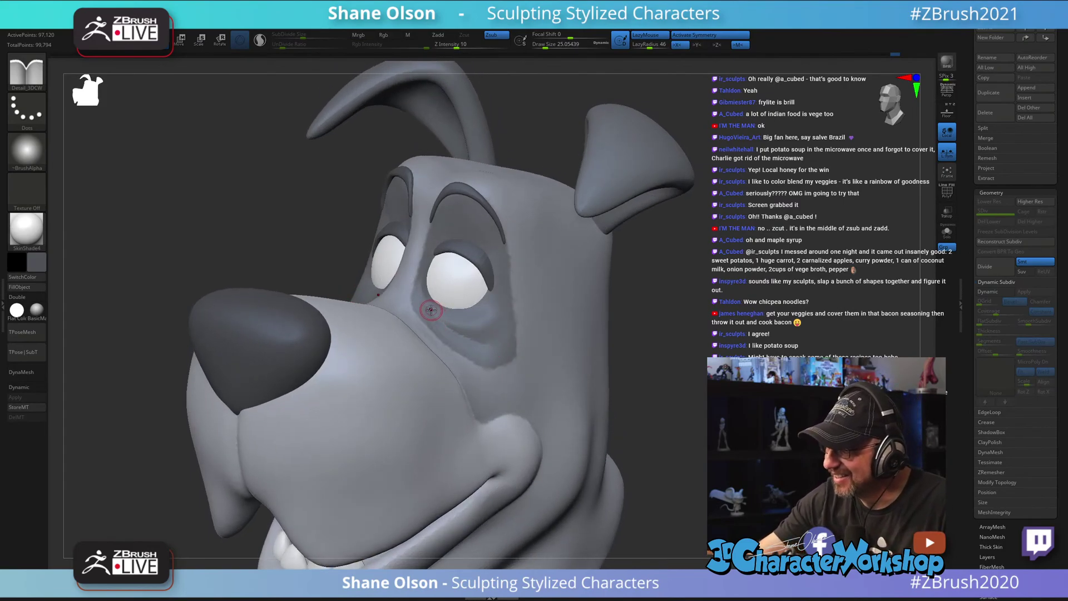
{"action": "left_click_drag", "start_coordinate": [445, 325], "coordinate": [461, 337]}
{"action": "right_click_drag", "start_coordinate": [496, 301], "coordinate": [506, 357]}
{"action": "mouse_move", "coordinate": [477, 346]}
{"action": "left_mouse_down"}
{"action": "mouse_move", "coordinate": [446, 320]}
{"action": "mouse_move", "coordinate": [494, 325]}
{"action": "left_mouse_up"}
{"action": "right_click_drag", "start_coordinate": [527, 328], "coordinate": [493, 358]}
Step: Fill in the socket surface around the eyeball with the Fill_3DCW brush at about 39 to 46 draw size
{"action": "left_click", "coordinate": [276, 580]}
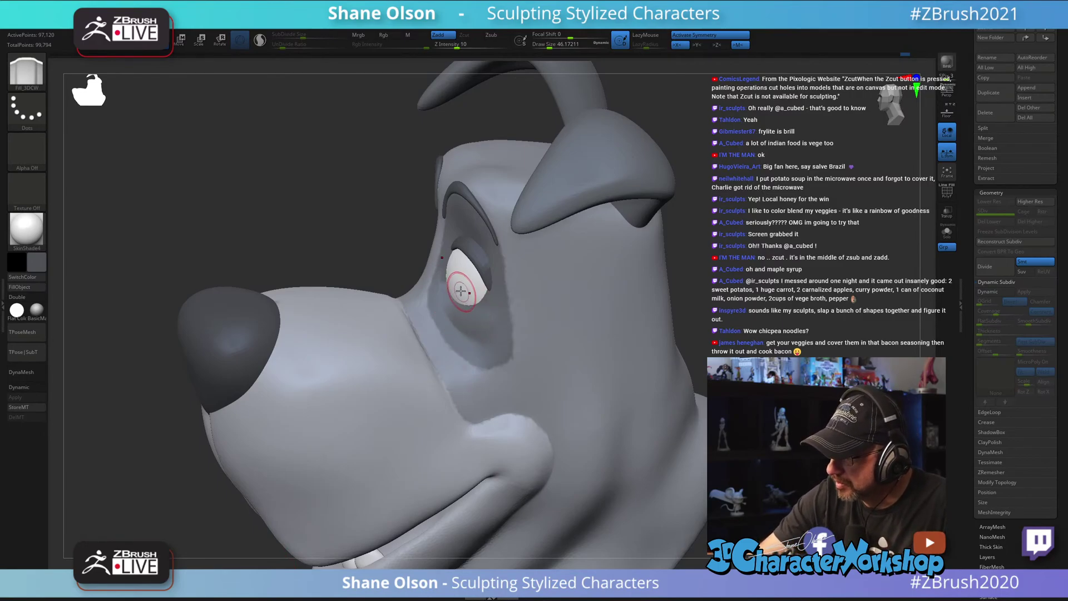
{"action": "right_click_drag", "start_coordinate": [461, 291], "coordinate": [518, 298]}
{"action": "key", "text": "["}
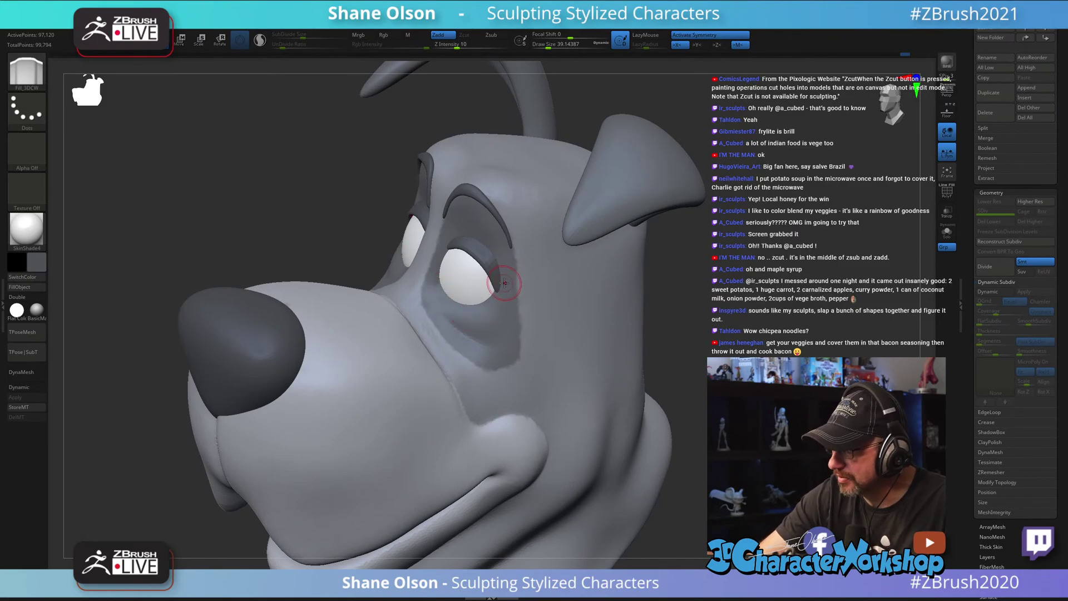
{"action": "mouse_move", "coordinate": [504, 284]}
{"action": "right_mouse_down"}
{"action": "mouse_move", "coordinate": [508, 306]}
{"action": "mouse_move", "coordinate": [474, 315]}
{"action": "right_mouse_up"}
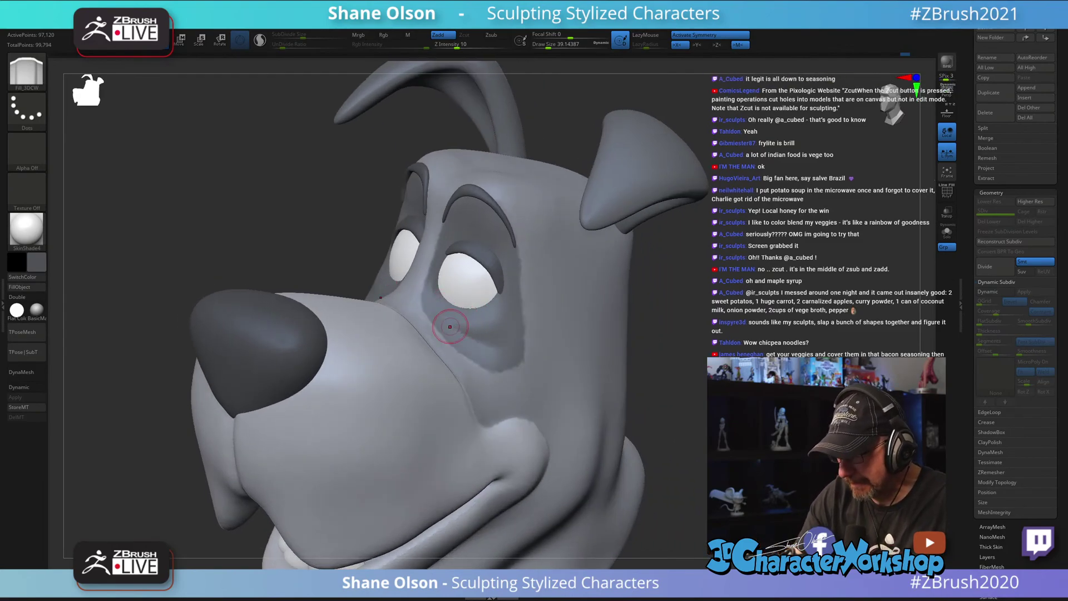
{"action": "key", "text": "3"}
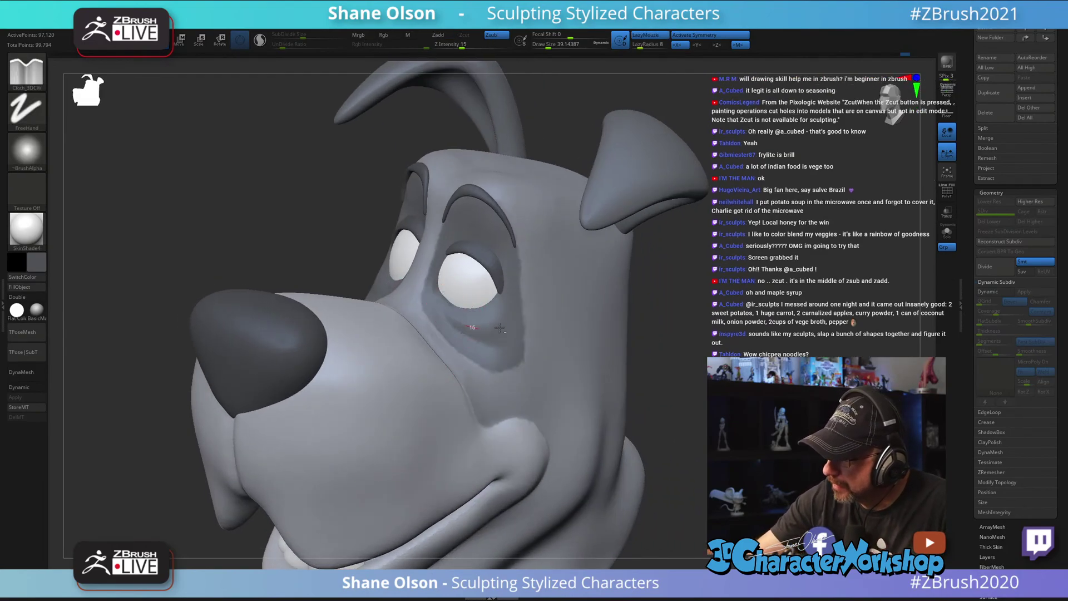
{"action": "right_click_drag", "start_coordinate": [601, 341], "coordinate": [666, 381]}
{"action": "key", "text": "s"}
{"action": "right_click_drag", "start_coordinate": [649, 330], "coordinate": [466, 337]}
{"action": "key", "text": "s"}
{"action": "left_click_drag", "start_coordinate": [466, 339], "coordinate": [468, 339]}
{"action": "mouse_move", "coordinate": [447, 338]}
{"action": "left_mouse_down"}
{"action": "mouse_move", "coordinate": [488, 334]}
{"action": "mouse_move", "coordinate": [447, 328]}
{"action": "left_mouse_up"}
{"action": "key", "text": "ctrl+z"}
{"action": "key", "text": "s"}
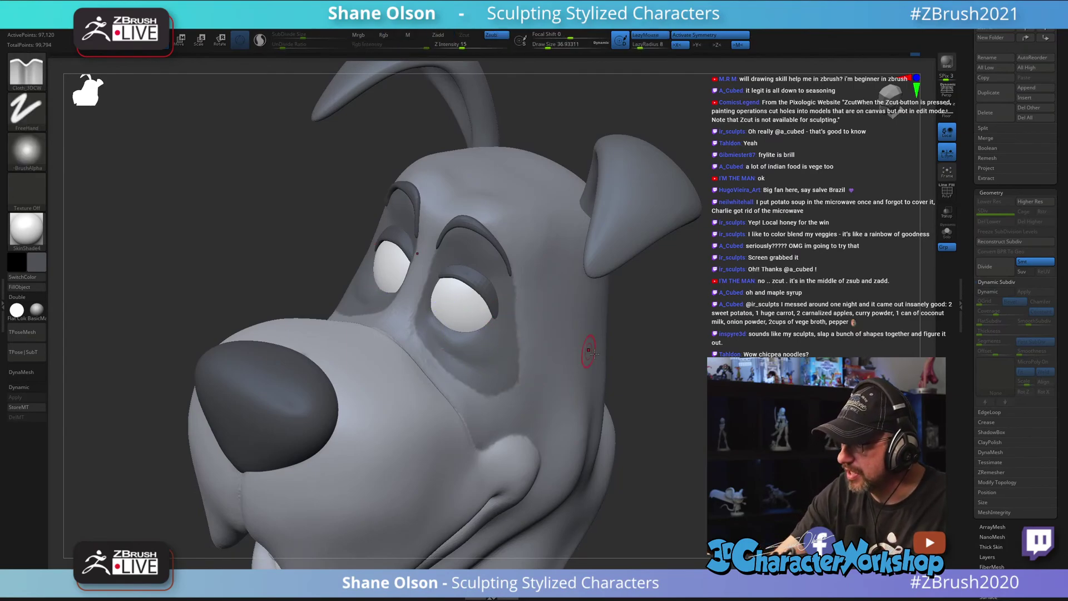
{"action": "mouse_move", "coordinate": [629, 349]}
{"action": "right_mouse_down"}
{"action": "mouse_move", "coordinate": [641, 323]}
{"action": "mouse_move", "coordinate": [601, 366]}
{"action": "mouse_move", "coordinate": [644, 372]}
{"action": "right_mouse_up"}
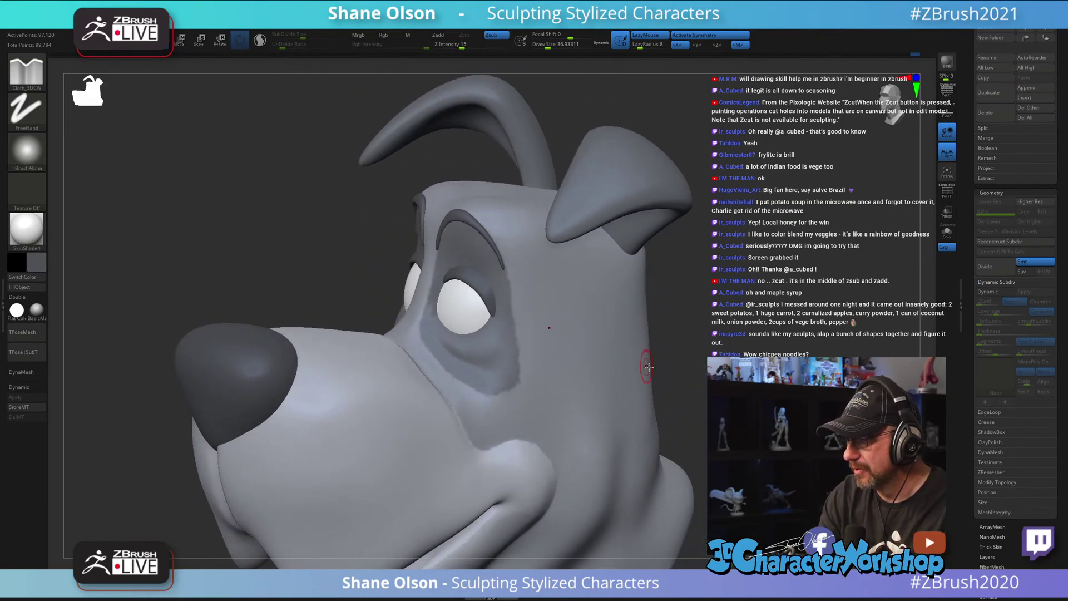
Step: Sharpen the crease beneath the eye with the Pinch_3DCW brush at about 25 draw size
{"action": "key", "text": "b"}
{"action": "key", "text": "p"}
{"action": "key", "text": "i"}
{"action": "key", "text": "s"}
{"action": "left_click_drag", "start_coordinate": [484, 354], "coordinate": [489, 355]}
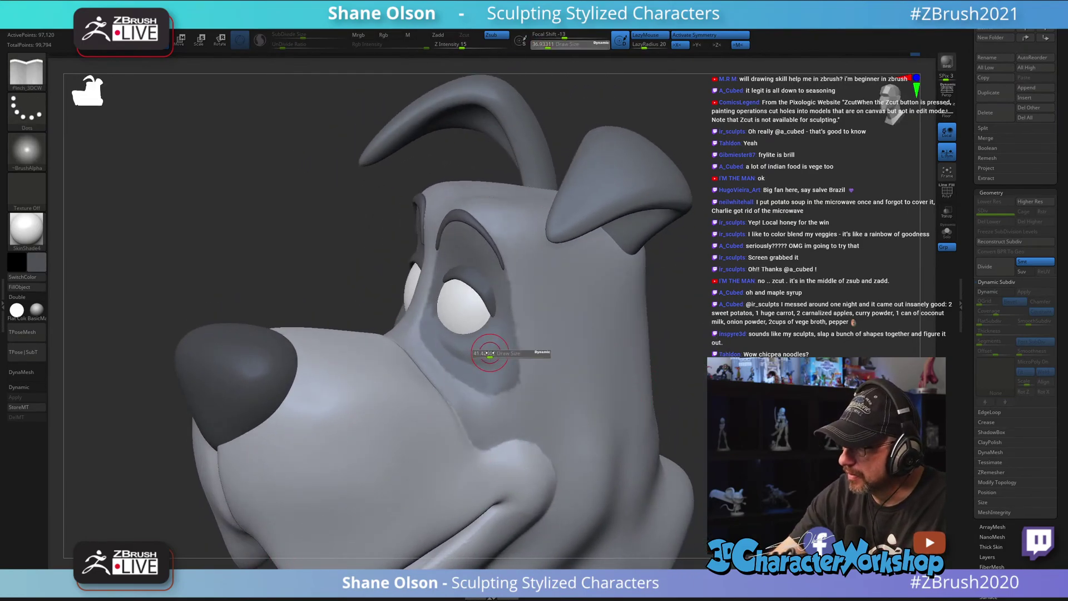
{"action": "right_click_drag", "start_coordinate": [490, 346], "coordinate": [489, 358], "text": "ctrl"}
{"action": "key", "text": "bracketleft"}
{"action": "key", "text": "bracketleft"}
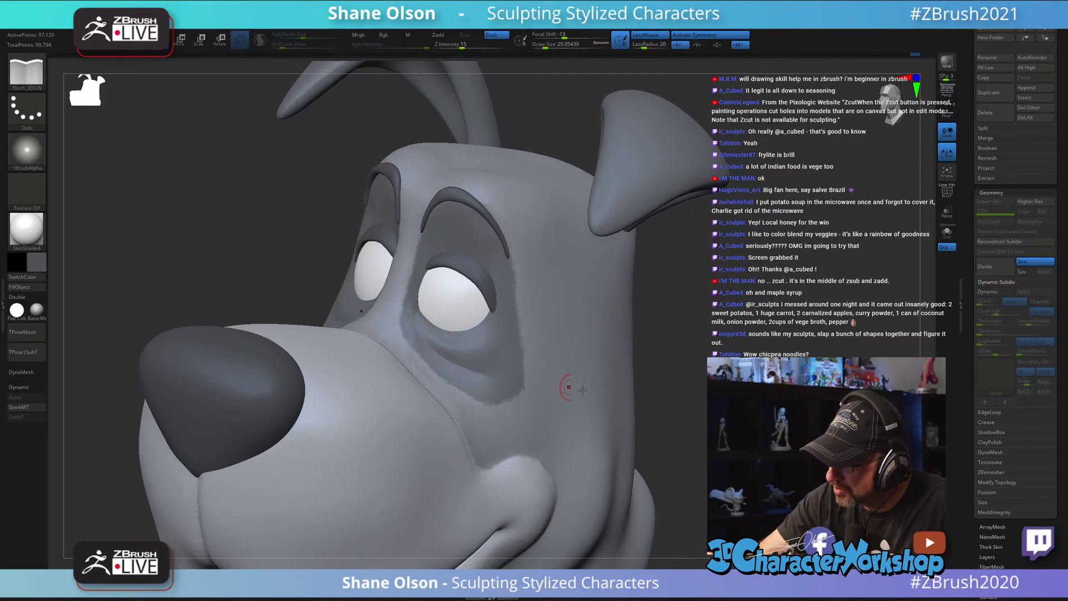
Step: Insert symmetrical QuadSphere-2 pupils at the eyes with the IMM_3DCW brush and split the unmasked points into their own subtool
{"action": "right_click_drag", "start_coordinate": [582, 390], "coordinate": [626, 410]}
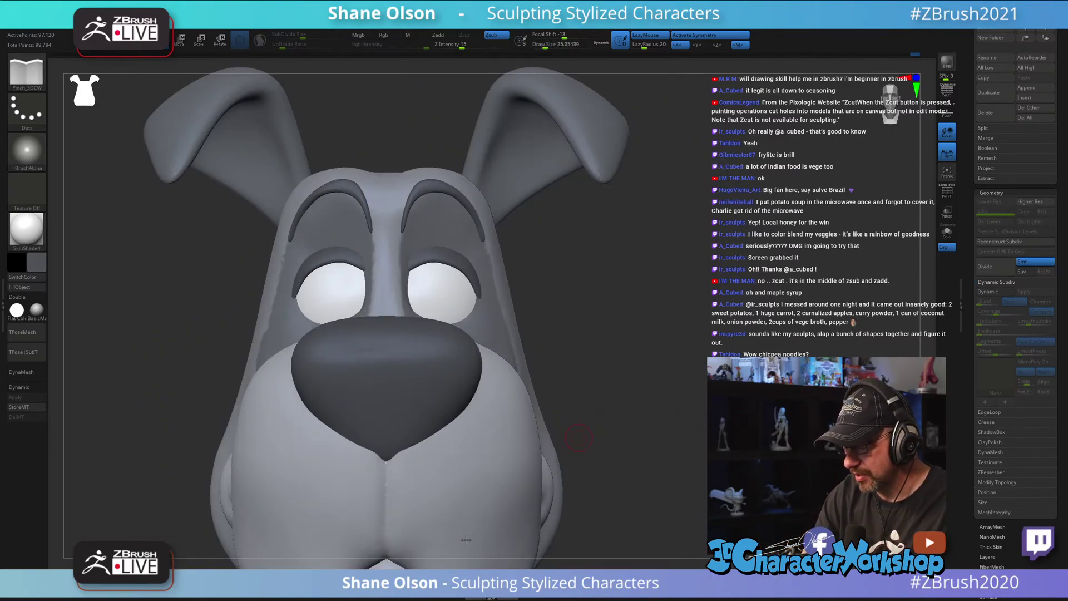
{"action": "key", "text": "b"}
{"action": "key", "text": "i"}
{"action": "key", "text": "m"}
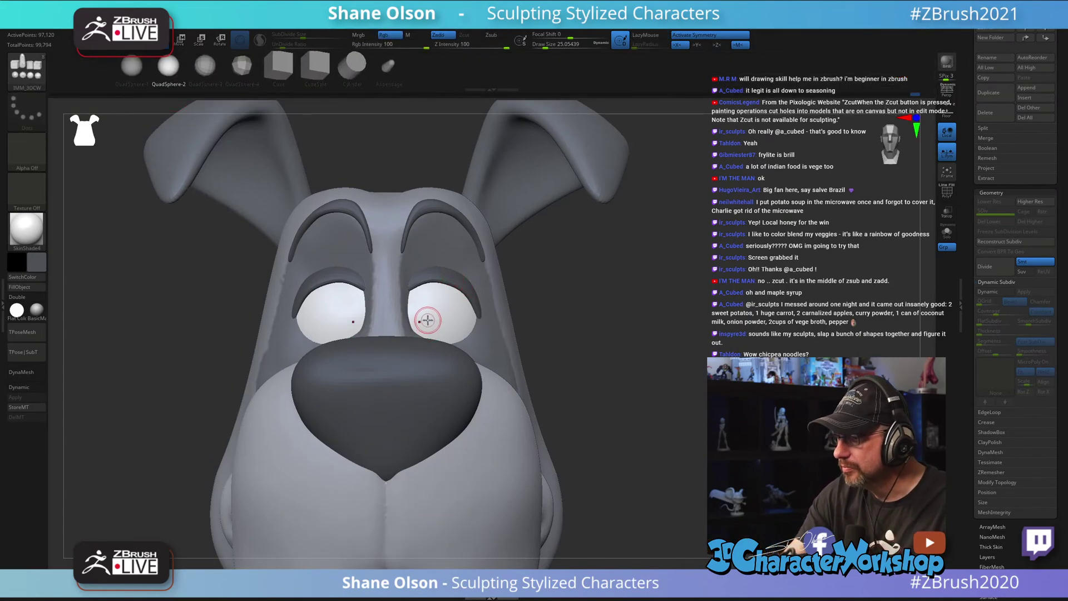
{"action": "left_click_drag", "start_coordinate": [429, 319], "coordinate": [428, 335]}
{"action": "right_click_drag", "start_coordinate": [618, 392], "coordinate": [609, 349], "text": "alt"}
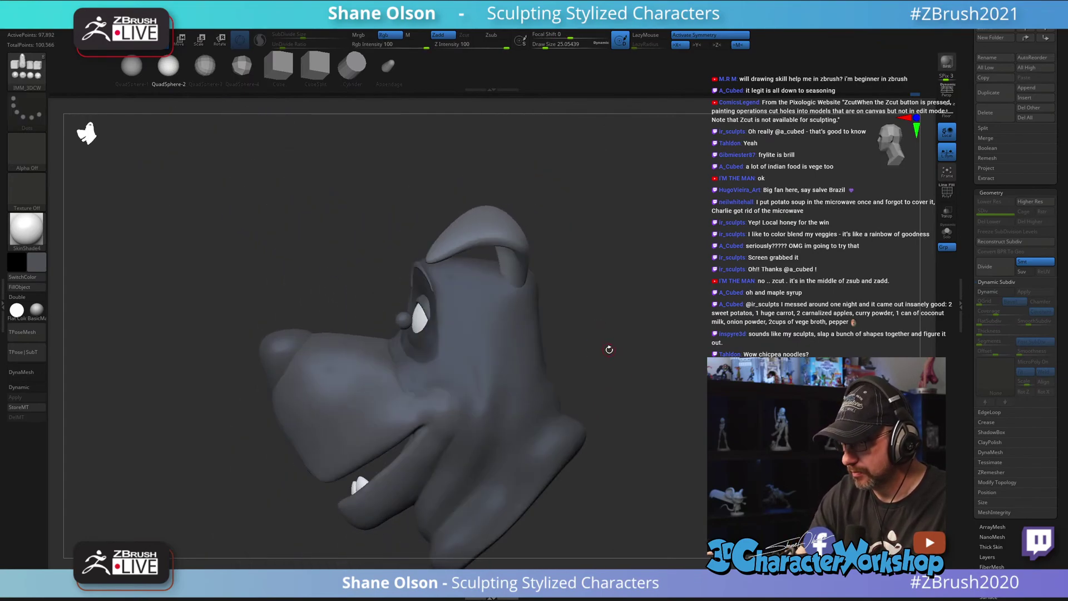
{"action": "key", "text": "space"}
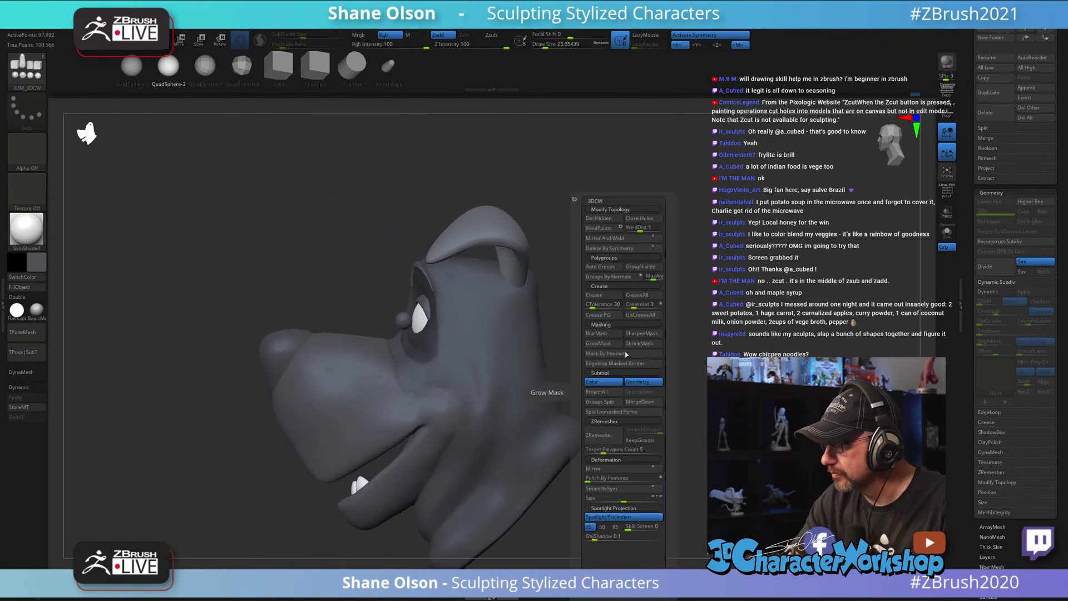
{"action": "left_click", "coordinate": [615, 413]}
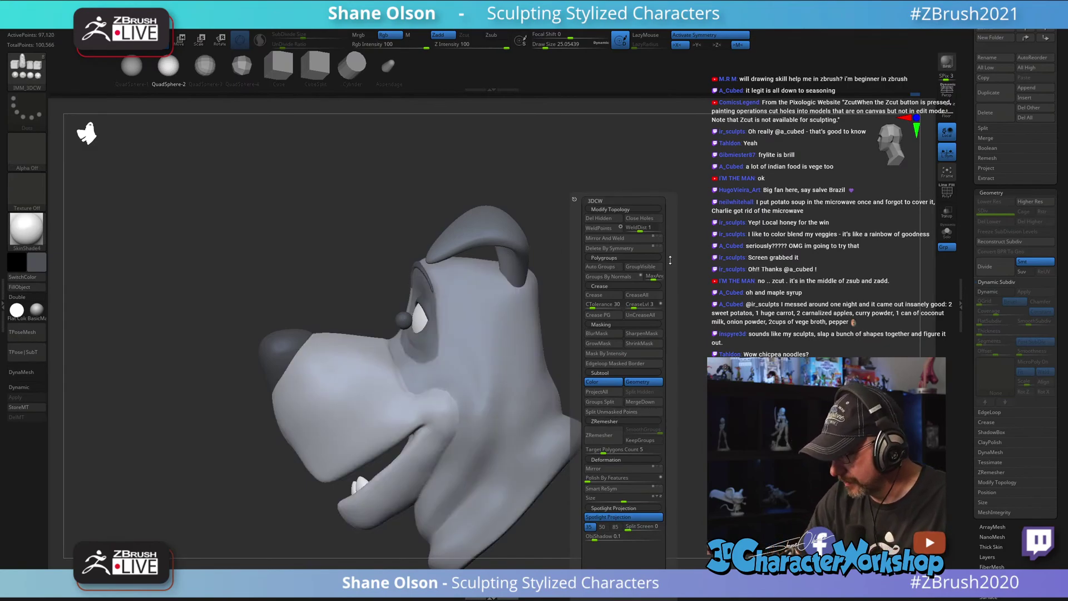
Step: Move the pupil spheres back along the depth axis into the eyeballs
{"action": "scroll", "coordinate": [674, 312], "scroll_direction": "up", "scroll_amount": 3}
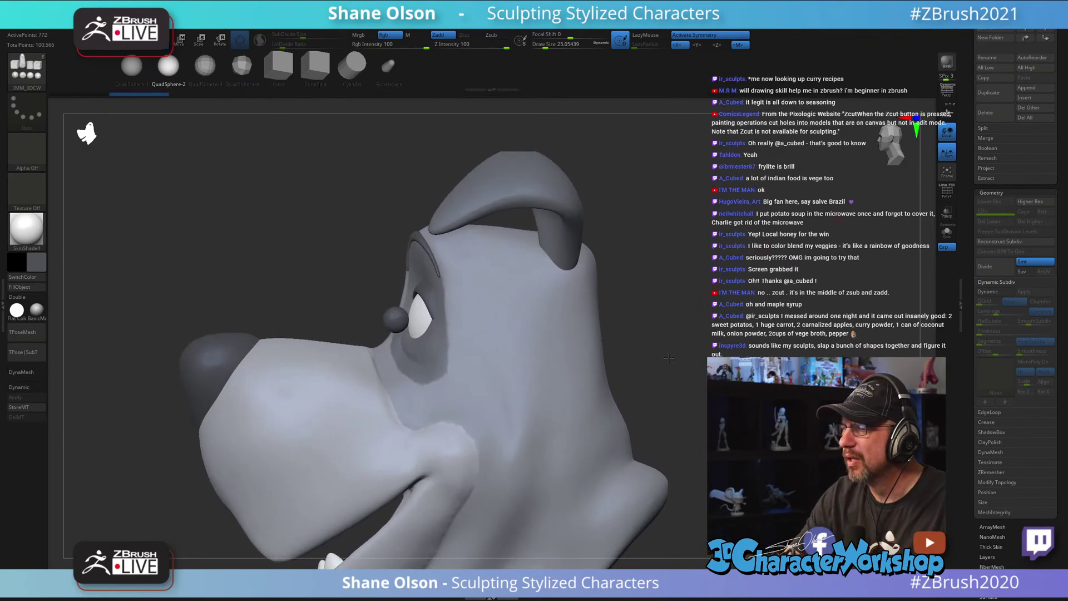
{"action": "key", "text": "w"}
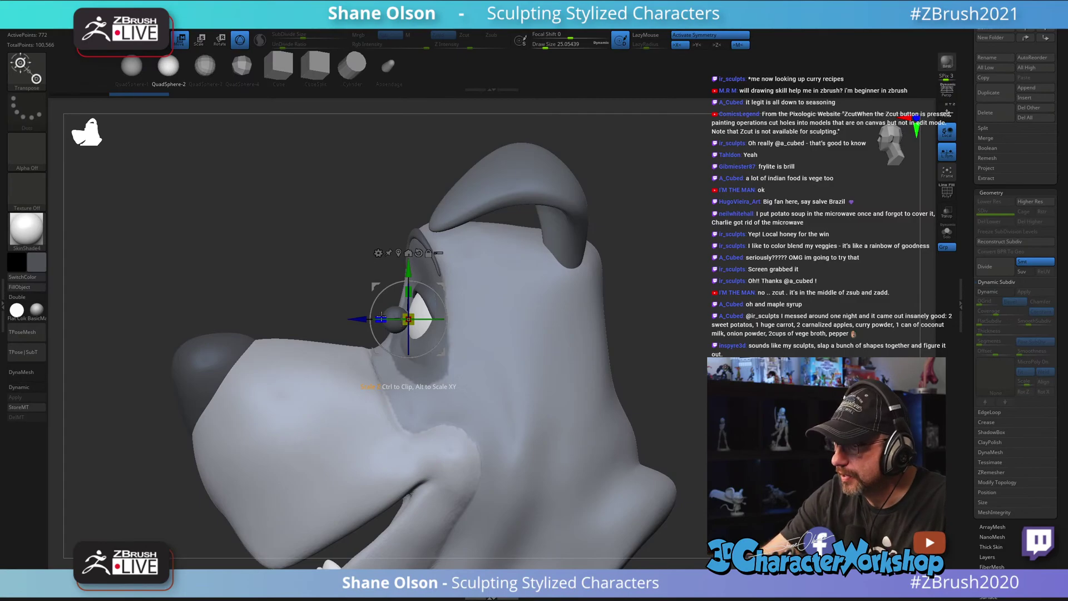
{"action": "left_click_drag", "start_coordinate": [381, 318], "coordinate": [414, 319]}
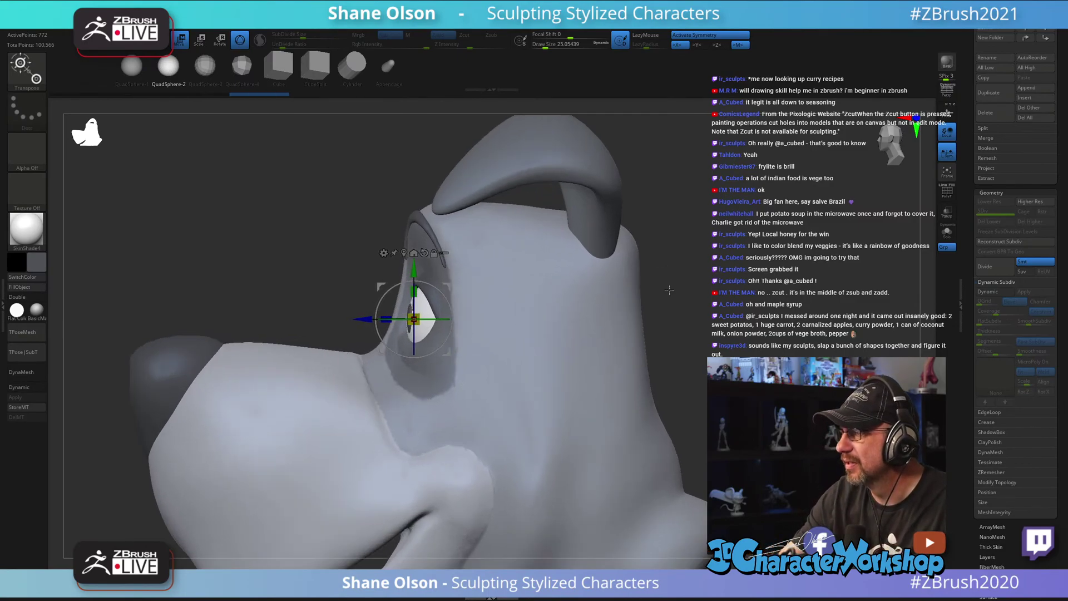
{"action": "left_click_drag", "start_coordinate": [598, 271], "coordinate": [647, 296]}
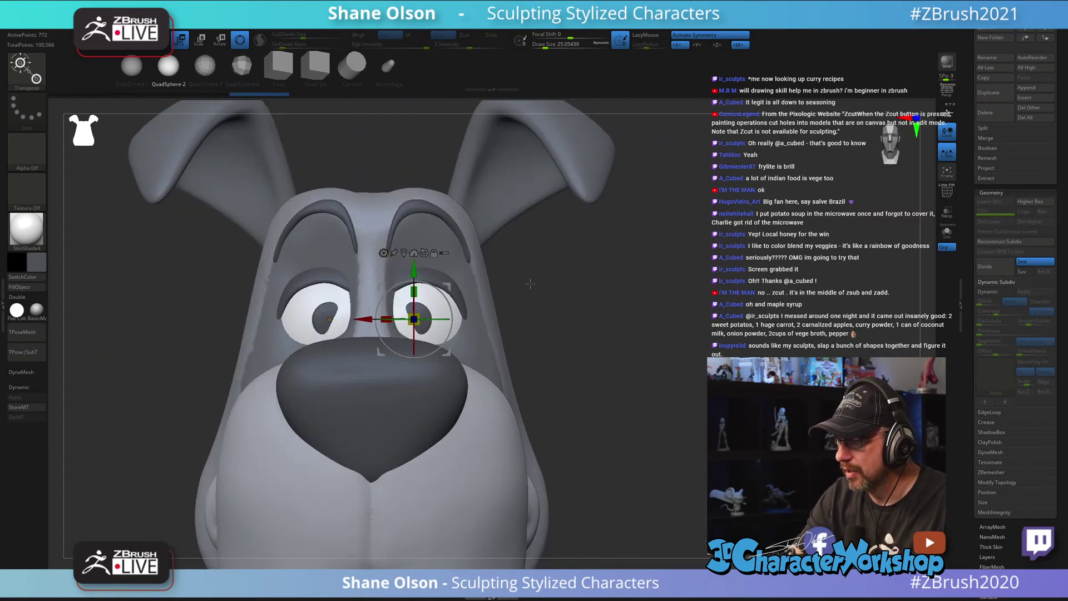
Step: Adjust the placement of the pupil spheres in the eyeballs so they read as round, inward-looking pupils, and return to draw mode
{"action": "left_click_drag", "start_coordinate": [530, 284], "coordinate": [504, 320]}
{"action": "left_click_drag", "start_coordinate": [440, 331], "coordinate": [436, 339]}
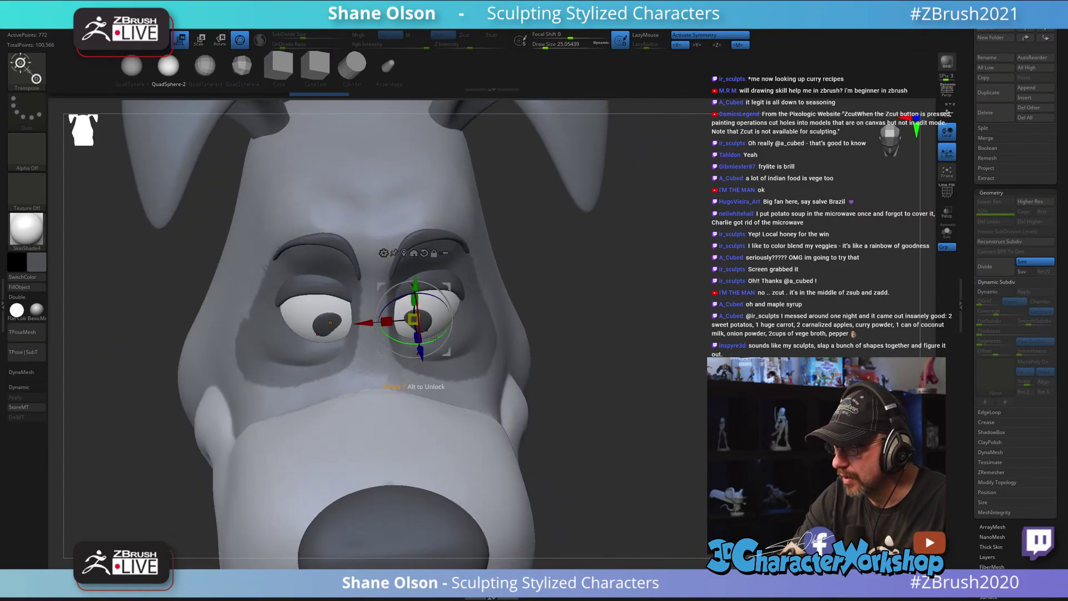
{"action": "left_click_drag", "start_coordinate": [537, 345], "coordinate": [535, 306]}
{"action": "left_click_drag", "start_coordinate": [443, 290], "coordinate": [444, 294]}
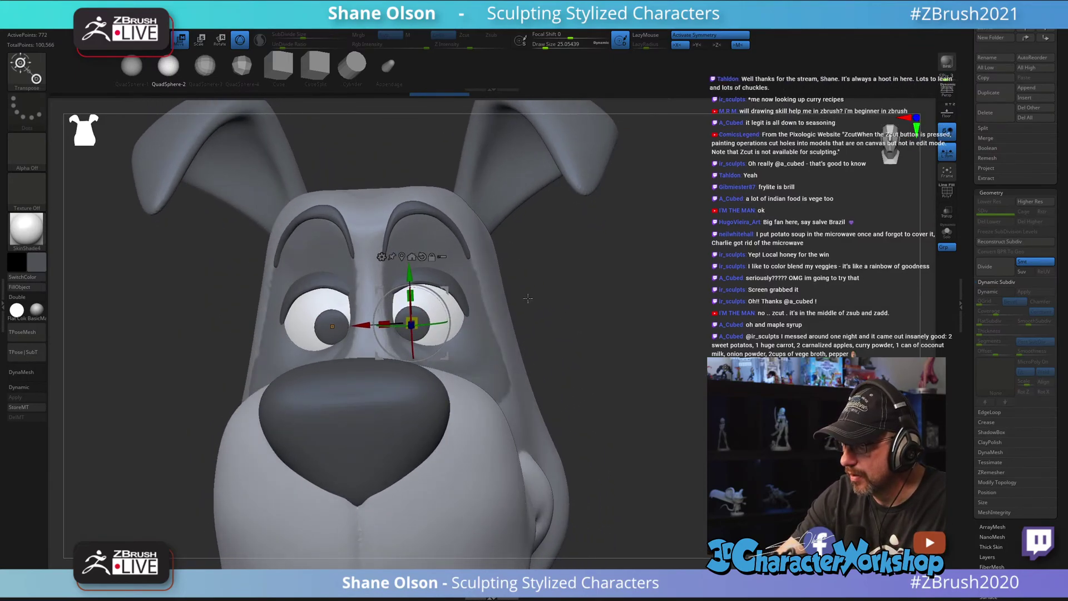
{"action": "left_click_drag", "start_coordinate": [529, 300], "coordinate": [536, 440]}
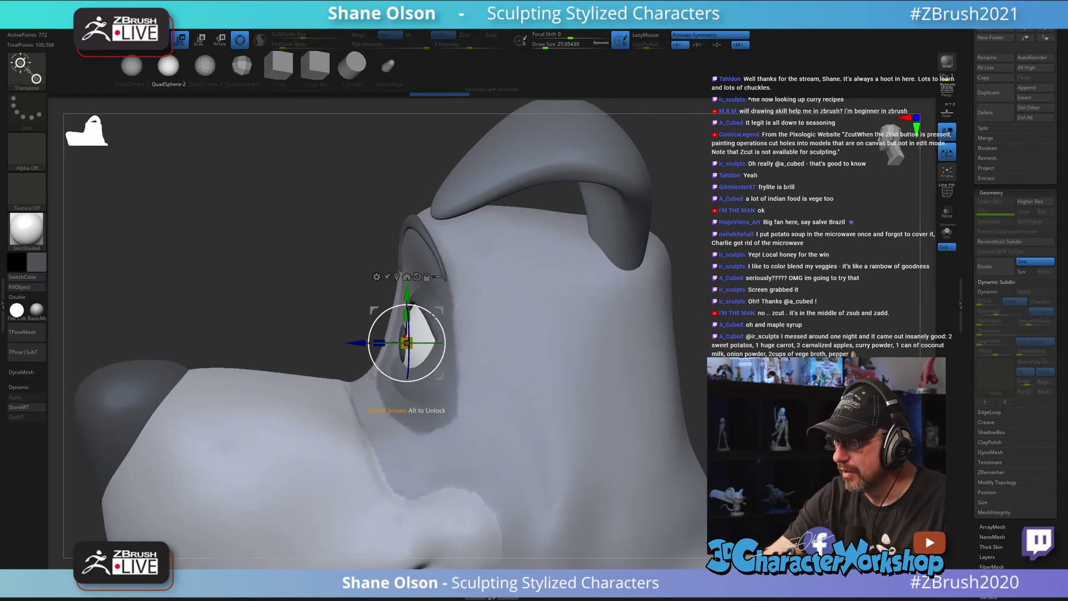
{"action": "left_click_drag", "start_coordinate": [440, 318], "coordinate": [593, 364]}
{"action": "key", "text": "f"}
{"action": "key", "text": "q"}
Step: Activate the head subtool and reshape the lower neck from the side with the Move brush at about 430 draw size
{"action": "mouse_move", "coordinate": [594, 401]}
{"action": "left_mouse_down"}
{"action": "mouse_move", "coordinate": [579, 365]}
{"action": "mouse_move", "coordinate": [589, 396]}
{"action": "mouse_move", "coordinate": [617, 383]}
{"action": "mouse_move", "coordinate": [652, 410]}
{"action": "left_mouse_up"}
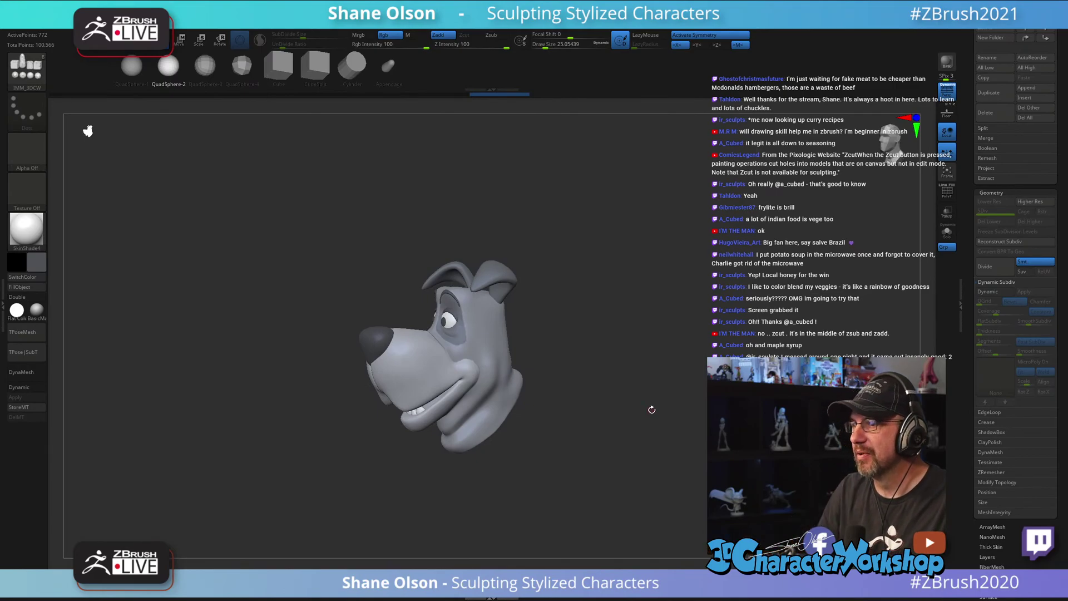
{"action": "left_click_drag", "start_coordinate": [661, 351], "coordinate": [567, 356], "text": "alt"}
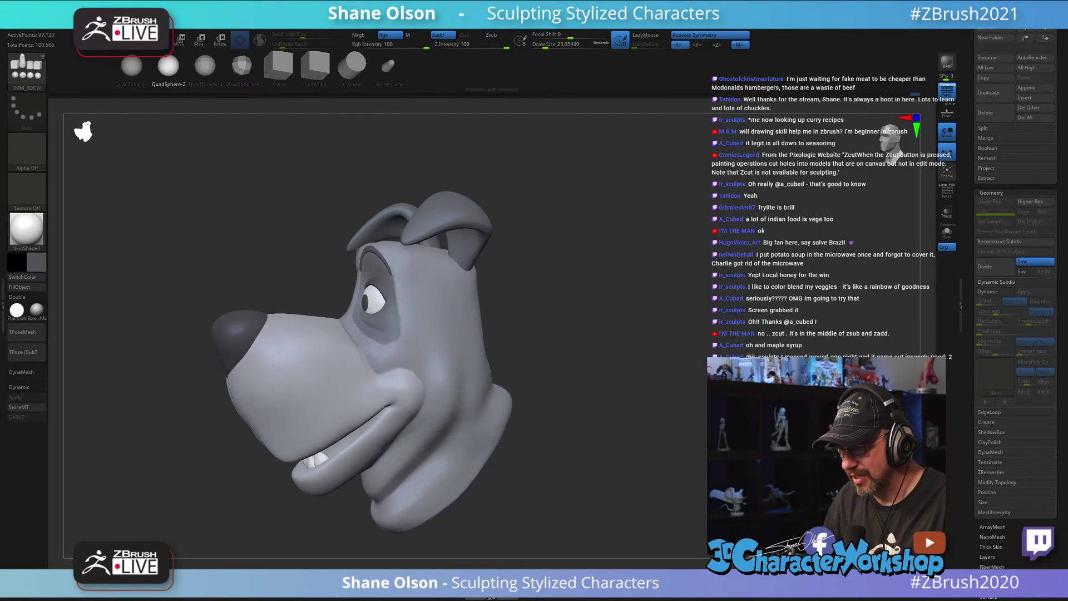
{"action": "key", "text": "b"}
{"action": "key", "text": "m"}
{"action": "key", "text": "v"}
{"action": "key", "text": "s"}
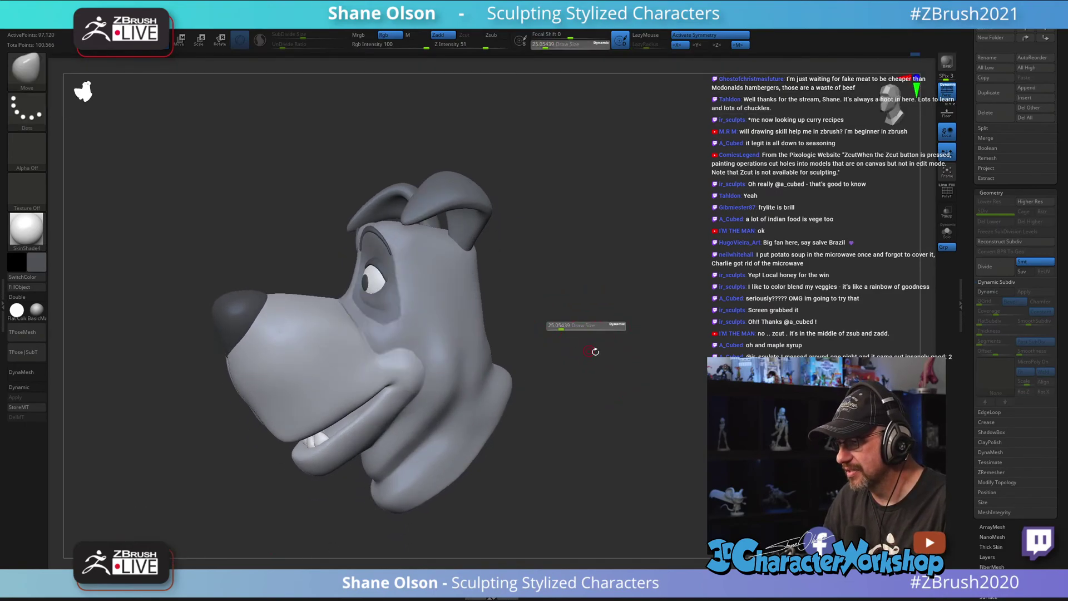
{"action": "mouse_move", "coordinate": [595, 352]}
{"action": "left_mouse_down"}
{"action": "mouse_move", "coordinate": [583, 338]}
{"action": "mouse_move", "coordinate": [553, 346]}
{"action": "mouse_move", "coordinate": [582, 351]}
{"action": "left_mouse_up"}
{"action": "key", "text": "s"}
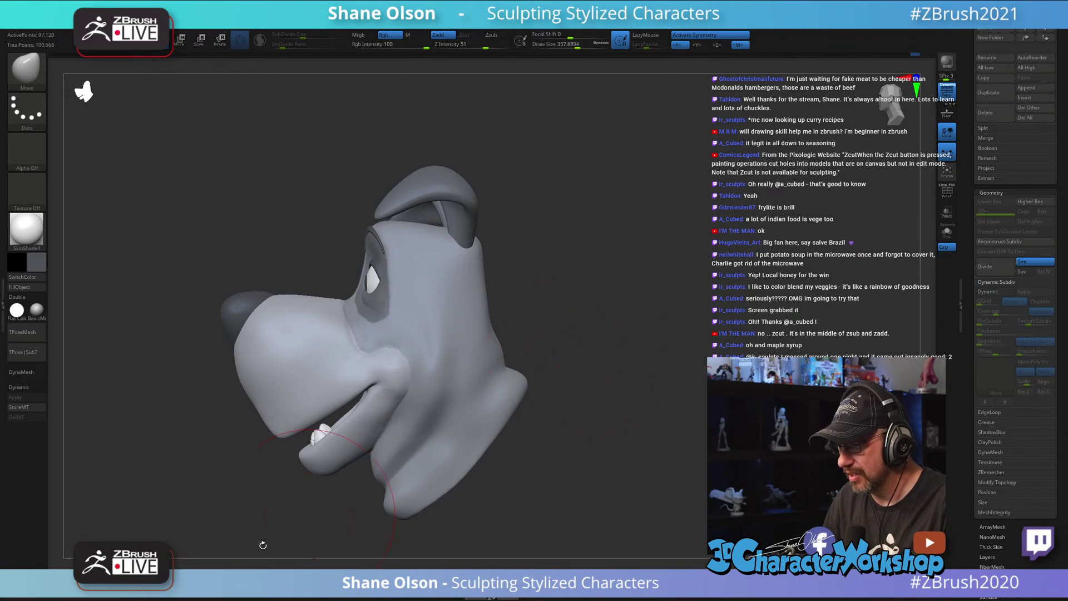
{"action": "key", "text": "s"}
{"action": "left_click_drag", "start_coordinate": [625, 315], "coordinate": [635, 316]}
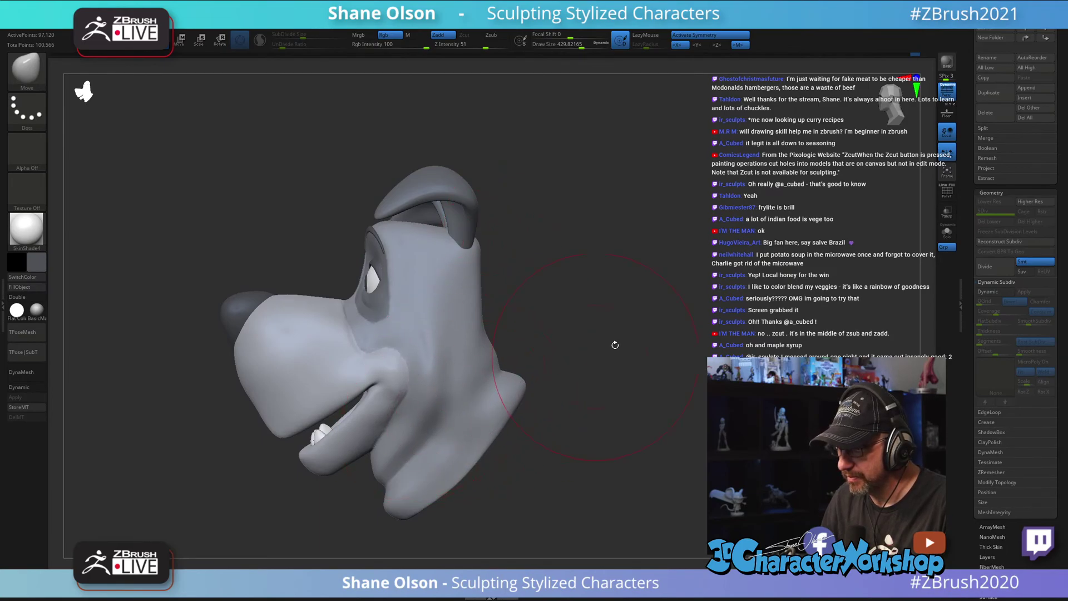
{"action": "mouse_move", "coordinate": [614, 340]}
{"action": "left_mouse_down"}
{"action": "mouse_move", "coordinate": [529, 388]}
{"action": "mouse_move", "coordinate": [562, 392]}
{"action": "mouse_move", "coordinate": [441, 465]}
{"action": "left_mouse_up"}
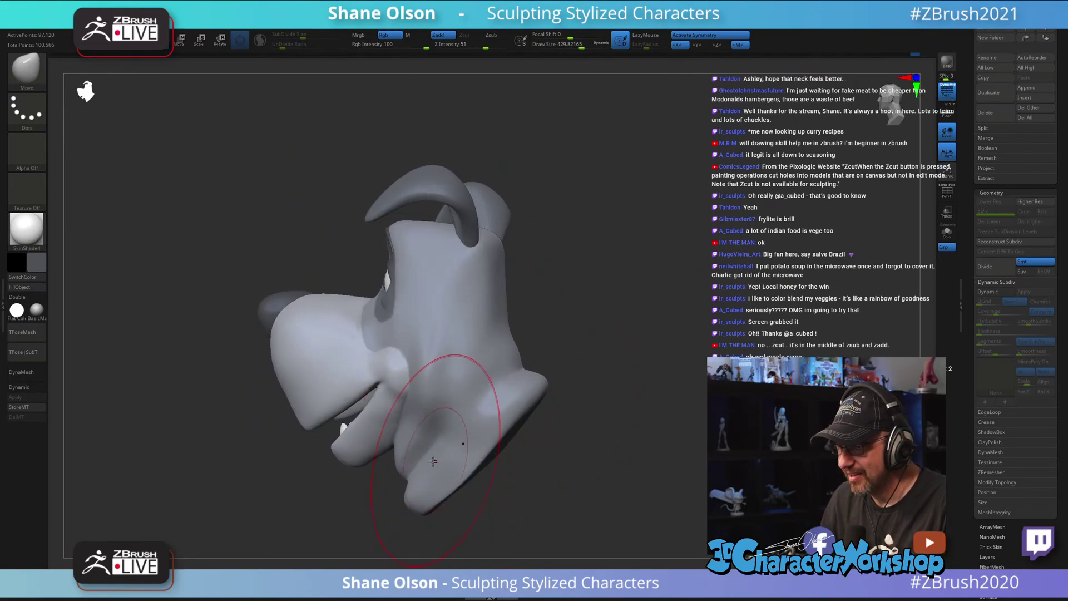
{"action": "left_click_drag", "start_coordinate": [662, 253], "coordinate": [385, 457]}
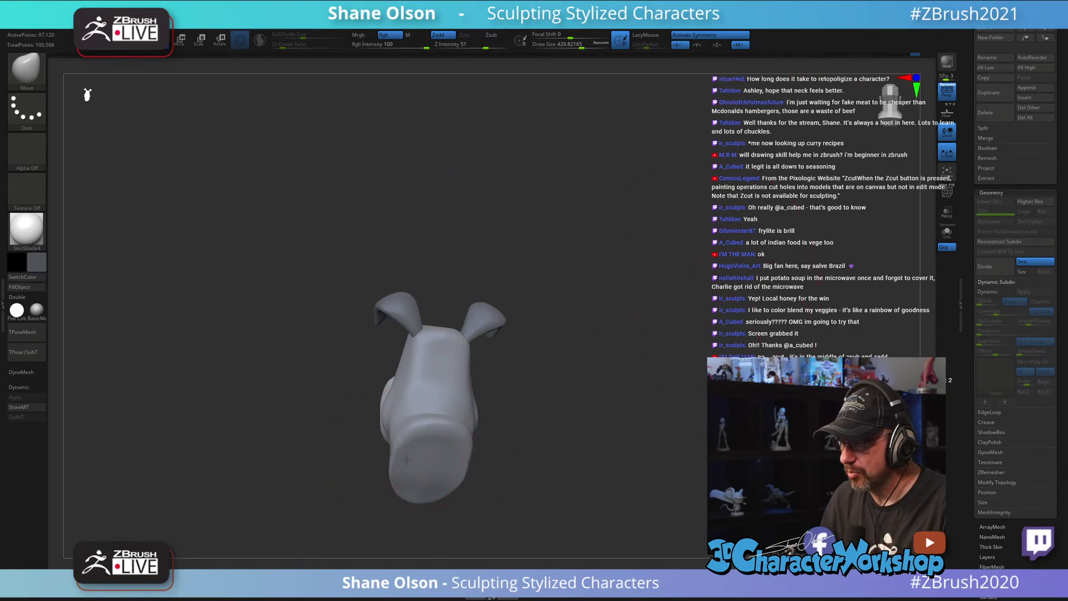
Step: Refine the base of the neck from behind with the Move brush at about 344 draw size
{"action": "mouse_move", "coordinate": [605, 354]}
{"action": "left_mouse_down"}
{"action": "mouse_move", "coordinate": [660, 353]}
{"action": "mouse_move", "coordinate": [623, 319]}
{"action": "mouse_move", "coordinate": [532, 383]}
{"action": "left_mouse_up"}
{"action": "key", "text": "s"}
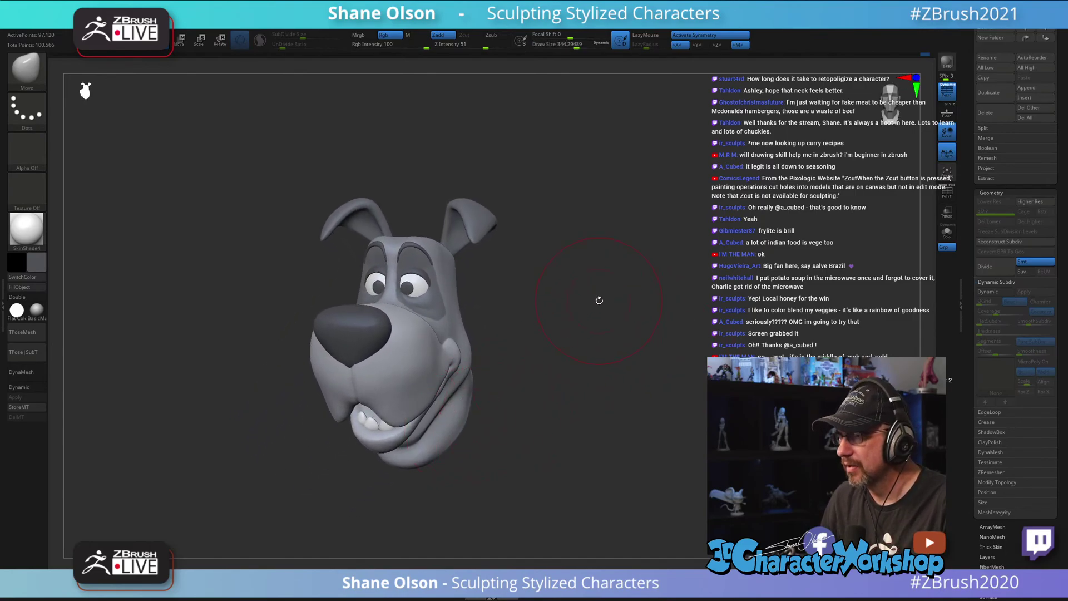
{"action": "left_click_drag", "start_coordinate": [599, 300], "coordinate": [465, 439]}
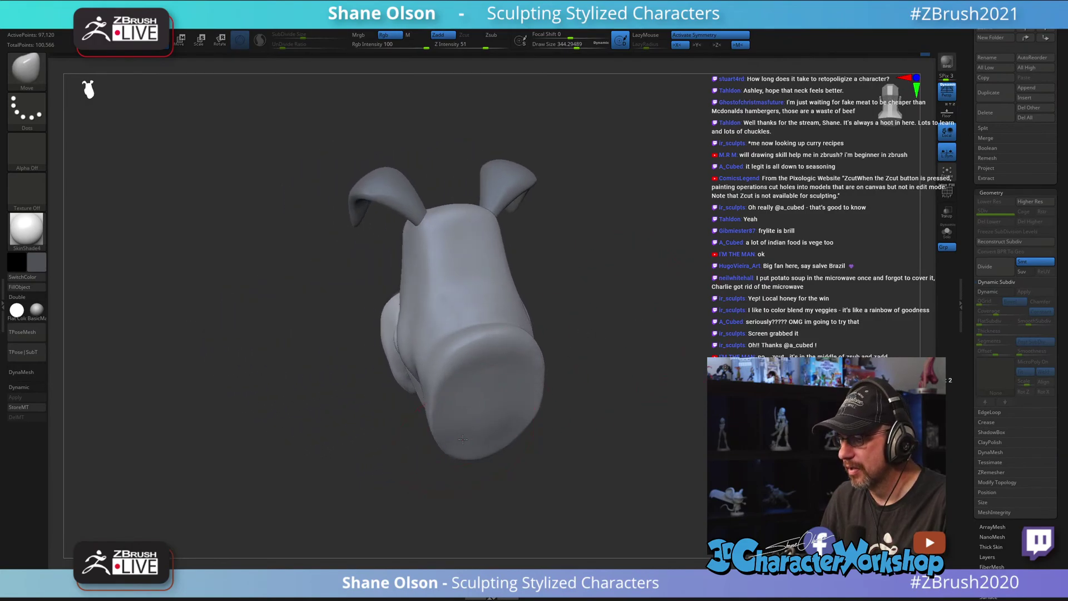
{"action": "left_click_drag", "start_coordinate": [640, 406], "coordinate": [573, 389]}
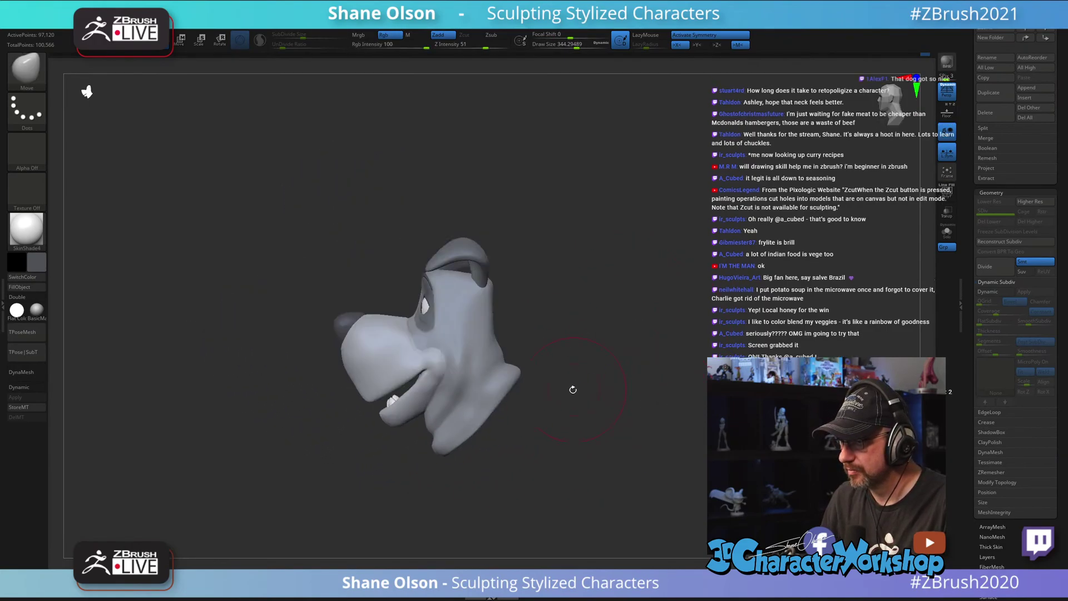
Step: Adjust the hanging jowls and the upper lip edge above the teeth with the Move brush at about 145 draw size
{"action": "mouse_move", "coordinate": [644, 323]}
{"action": "left_mouse_down"}
{"action": "mouse_move", "coordinate": [666, 265]}
{"action": "mouse_move", "coordinate": [544, 305]}
{"action": "left_mouse_up"}
{"action": "key", "text": "s"}
{"action": "left_click", "coordinate": [664, 278]}
{"action": "key", "text": "s"}
{"action": "key", "text": "s"}
{"action": "left_click_drag", "start_coordinate": [278, 394], "coordinate": [298, 383]}
{"action": "key", "text": "s"}
{"action": "left_click_drag", "start_coordinate": [253, 413], "coordinate": [673, 333]}
{"action": "key", "text": "space"}
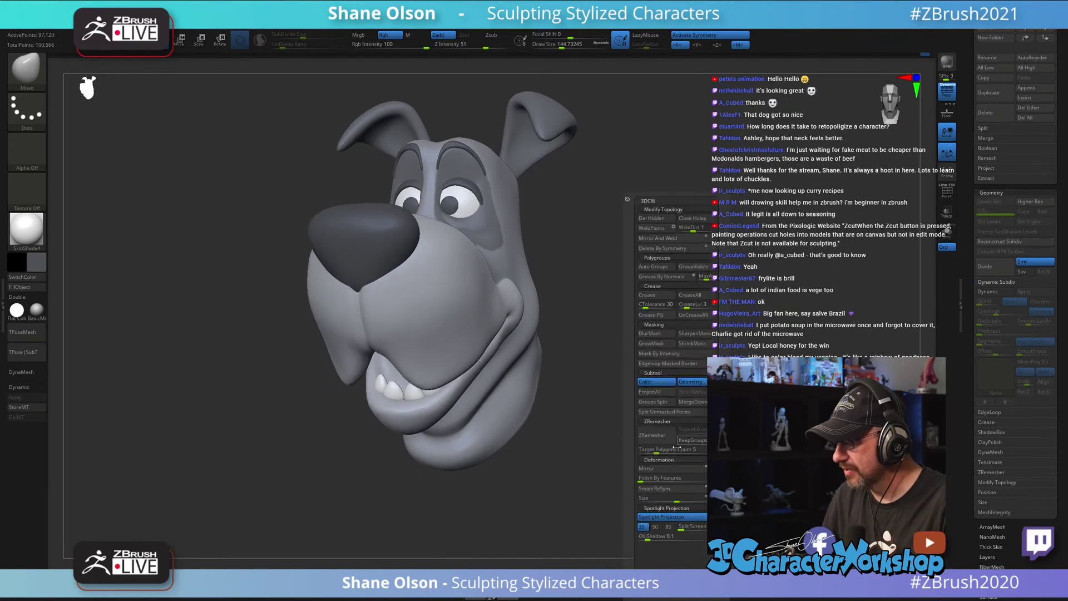
{"action": "mouse_move", "coordinate": [701, 359]}
{"action": "left_mouse_down"}
{"action": "mouse_move", "coordinate": [657, 387]}
{"action": "mouse_move", "coordinate": [627, 382]}
{"action": "left_mouse_up"}
{"action": "left_click_drag", "start_coordinate": [334, 381], "coordinate": [363, 408]}
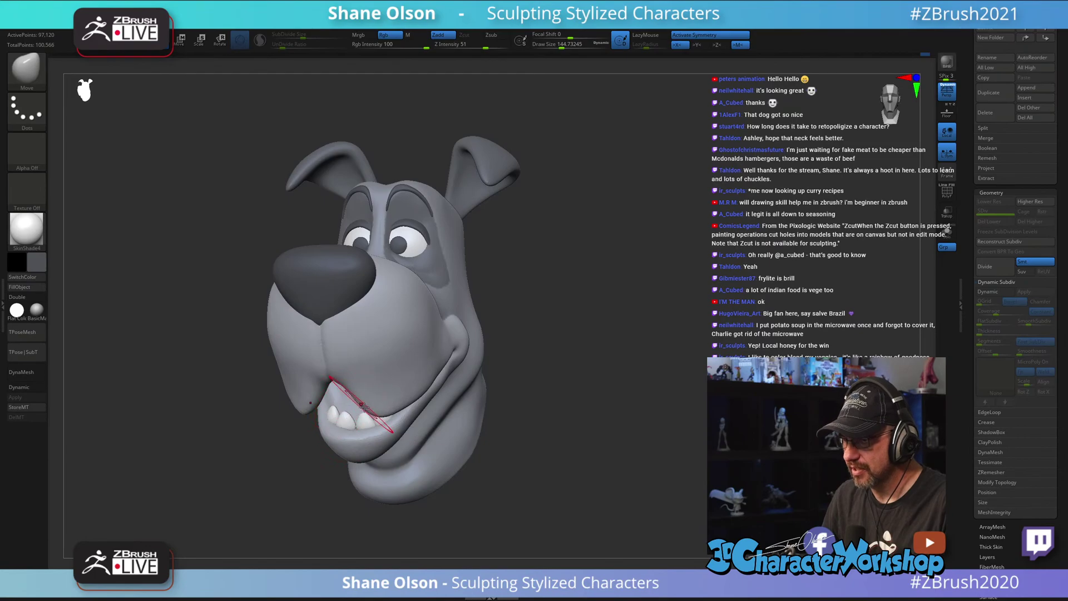
{"action": "left_click_drag", "start_coordinate": [577, 363], "coordinate": [597, 378]}
{"action": "left_click_drag", "start_coordinate": [597, 311], "coordinate": [581, 360]}
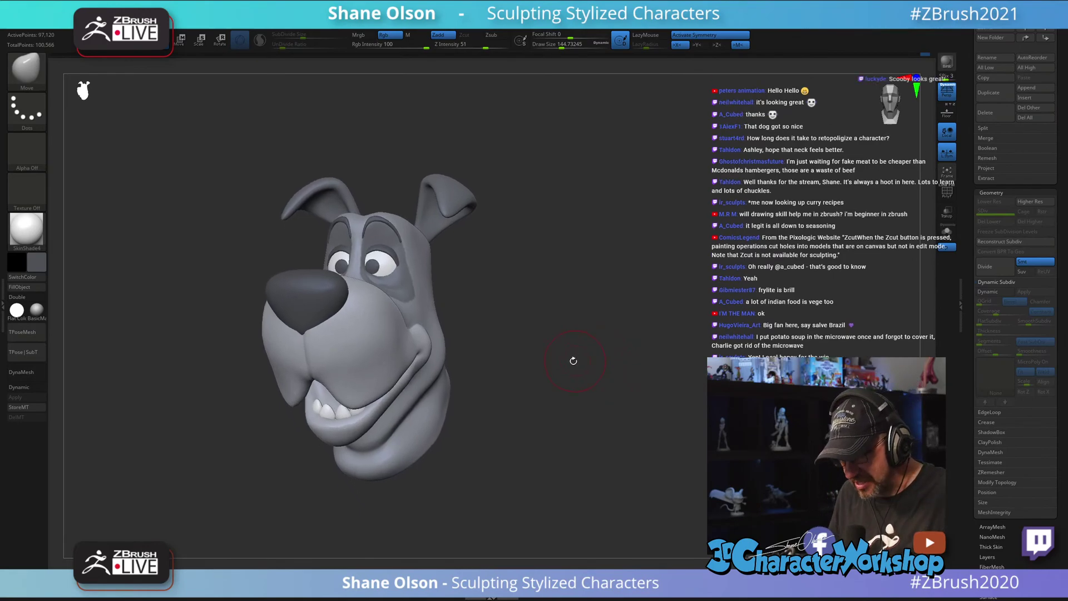
{"action": "mouse_move", "coordinate": [572, 360]}
{"action": "left_mouse_down"}
{"action": "mouse_move", "coordinate": [572, 331]}
{"action": "mouse_move", "coordinate": [553, 300]}
{"action": "left_mouse_up"}
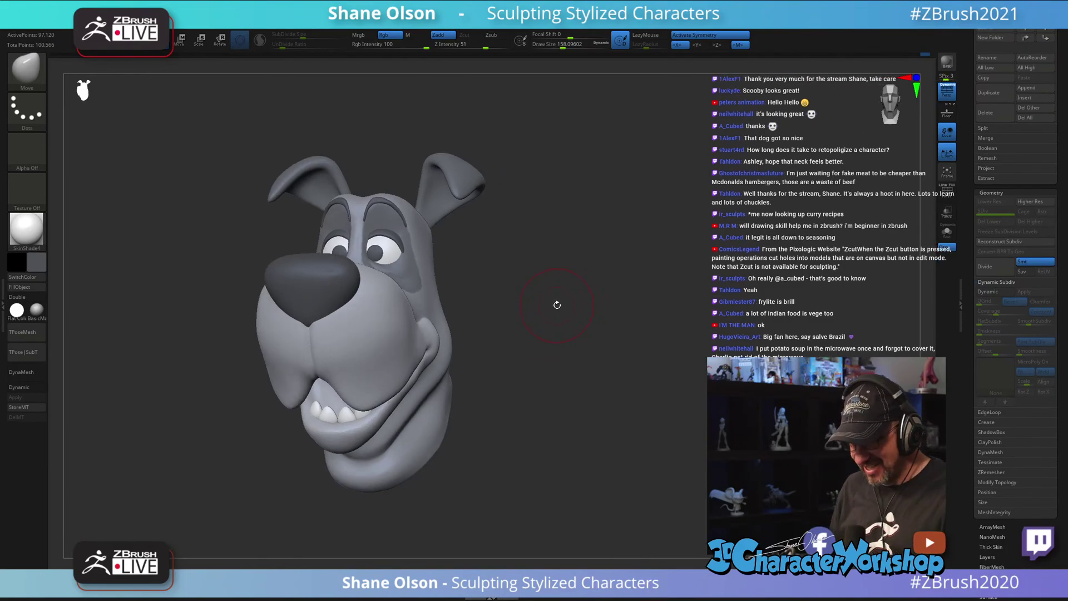
{"action": "mouse_move", "coordinate": [557, 305]}
{"action": "left_mouse_down"}
{"action": "mouse_move", "coordinate": [579, 302]}
{"action": "mouse_move", "coordinate": [559, 301]}
{"action": "mouse_move", "coordinate": [573, 310]}
{"action": "mouse_move", "coordinate": [560, 311]}
{"action": "left_mouse_up"}
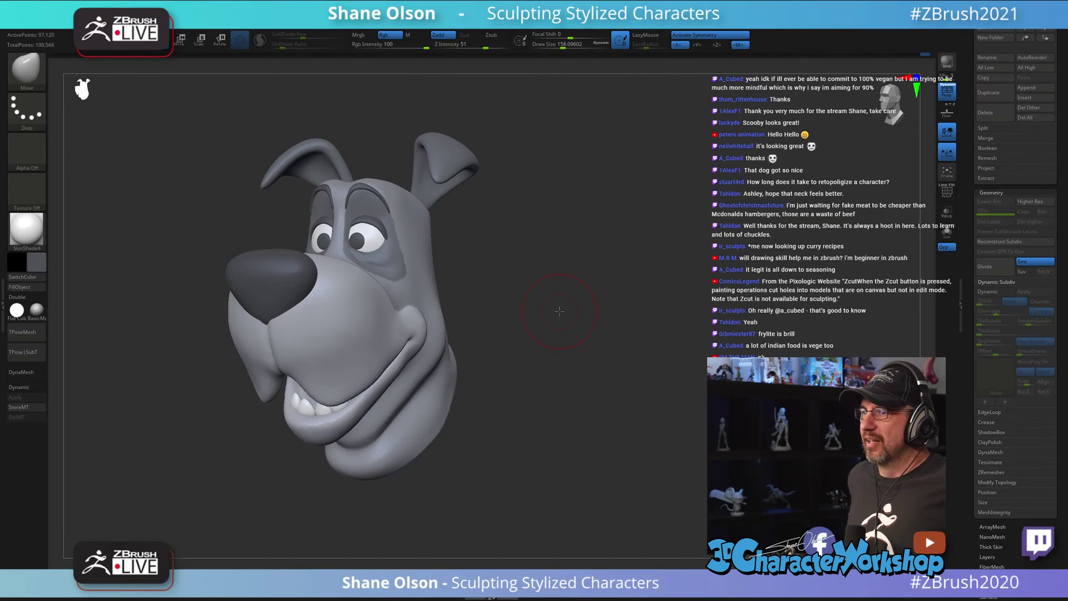